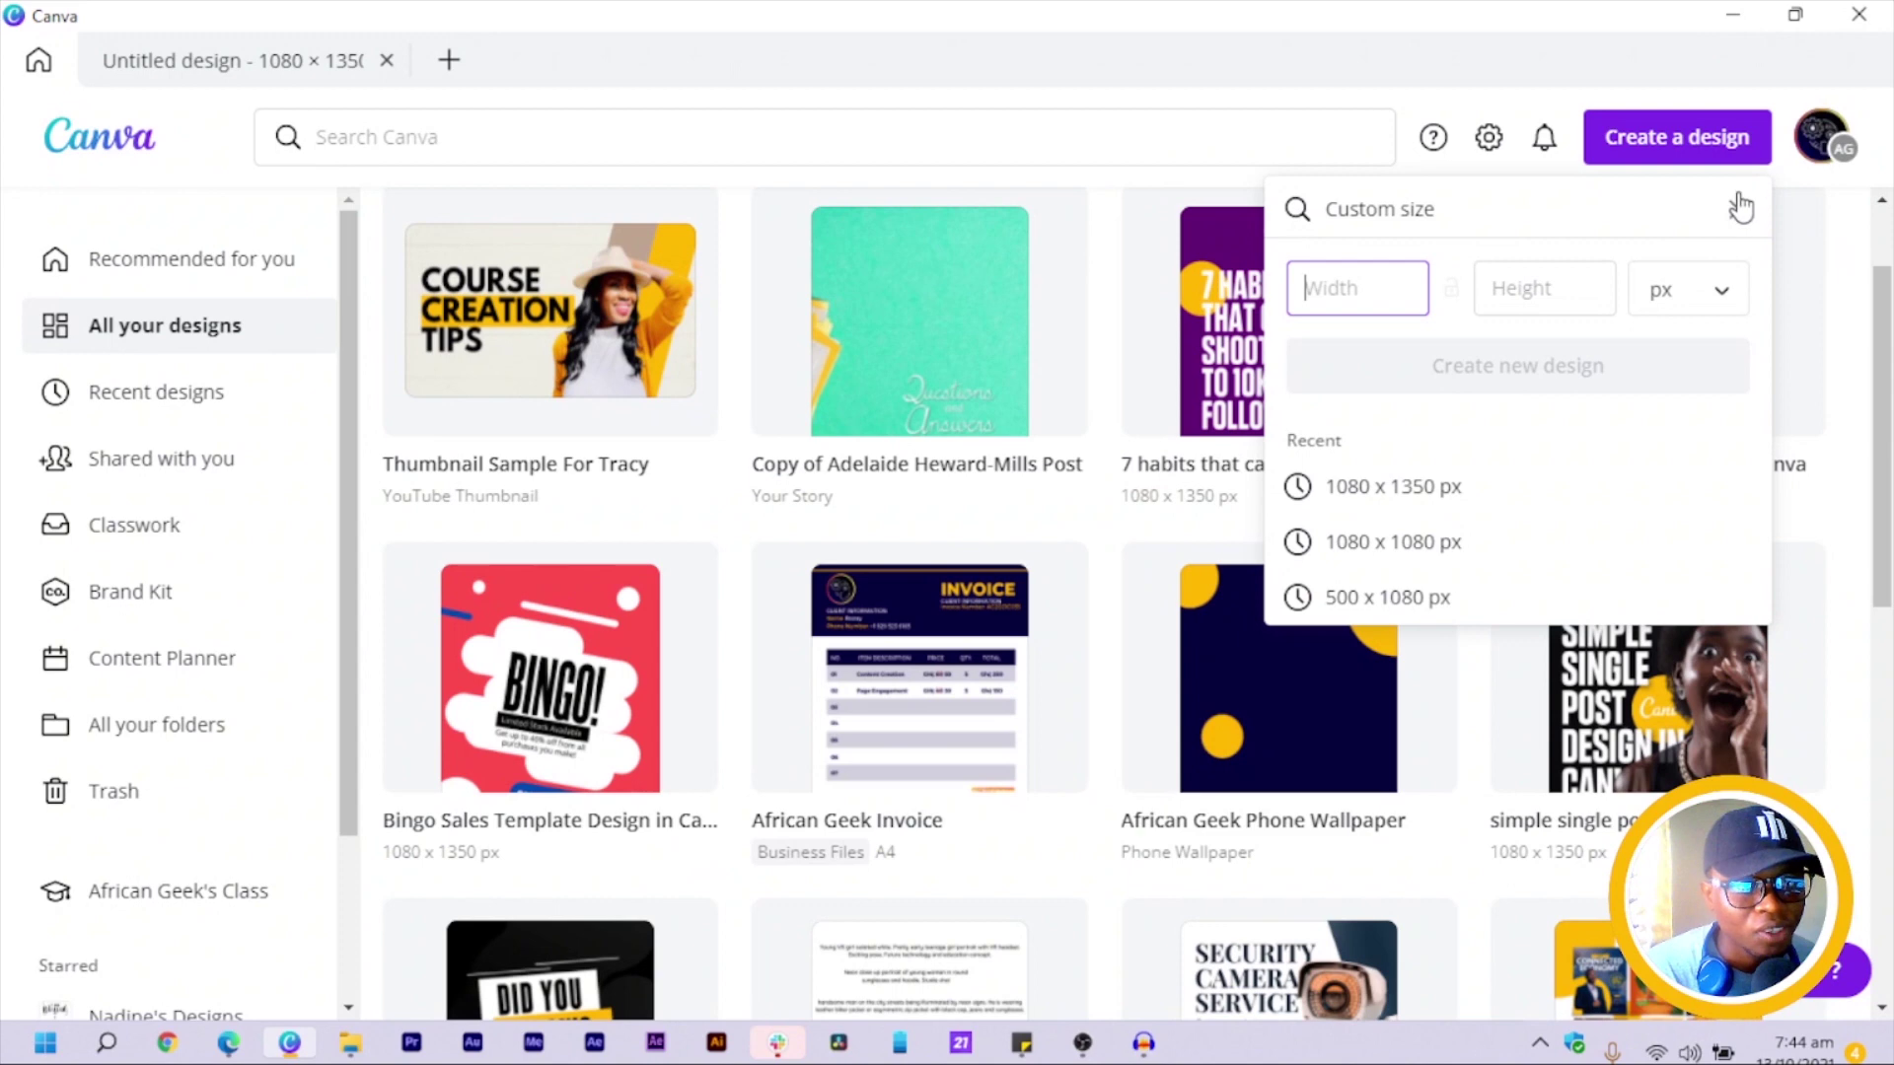
Start a new 1080 × 1080 px Instagram Post design from an 'insta' search.
left_click(1689, 147)
left_click(1701, 139)
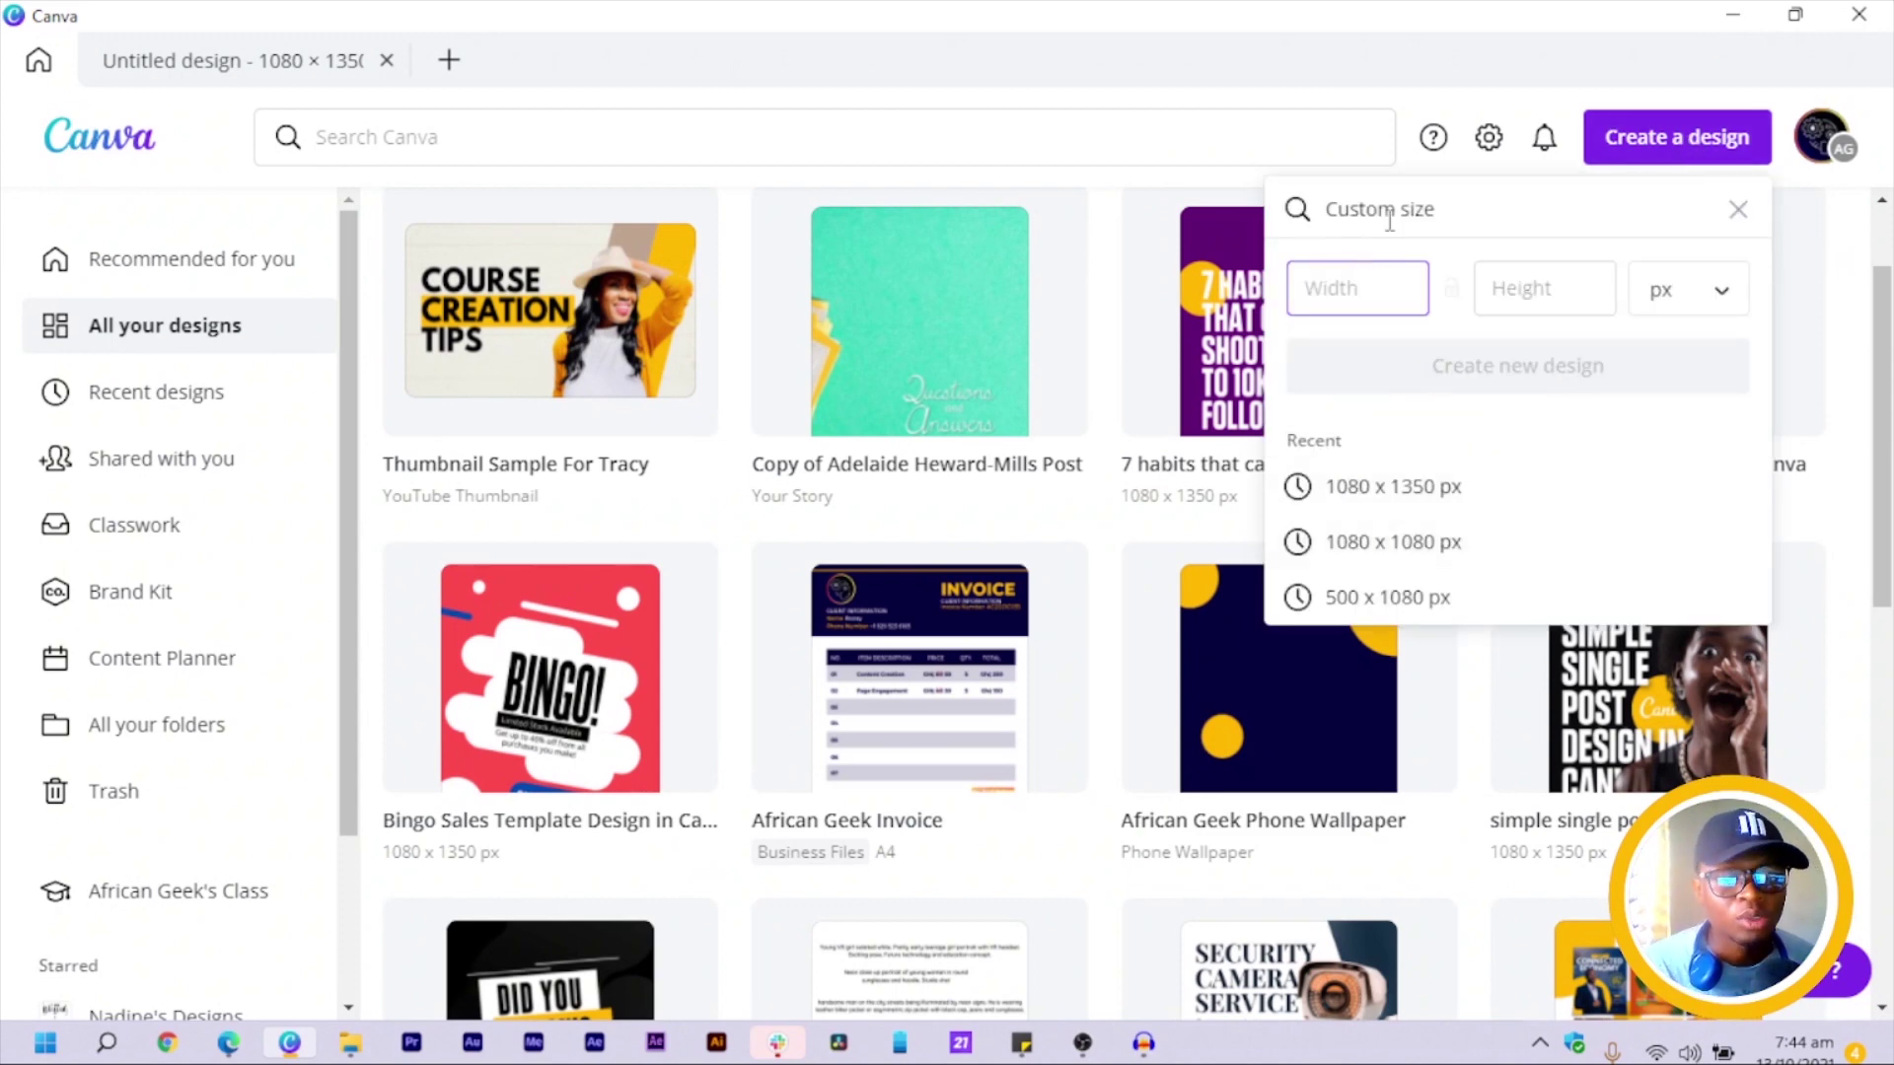
left_click(1738, 209)
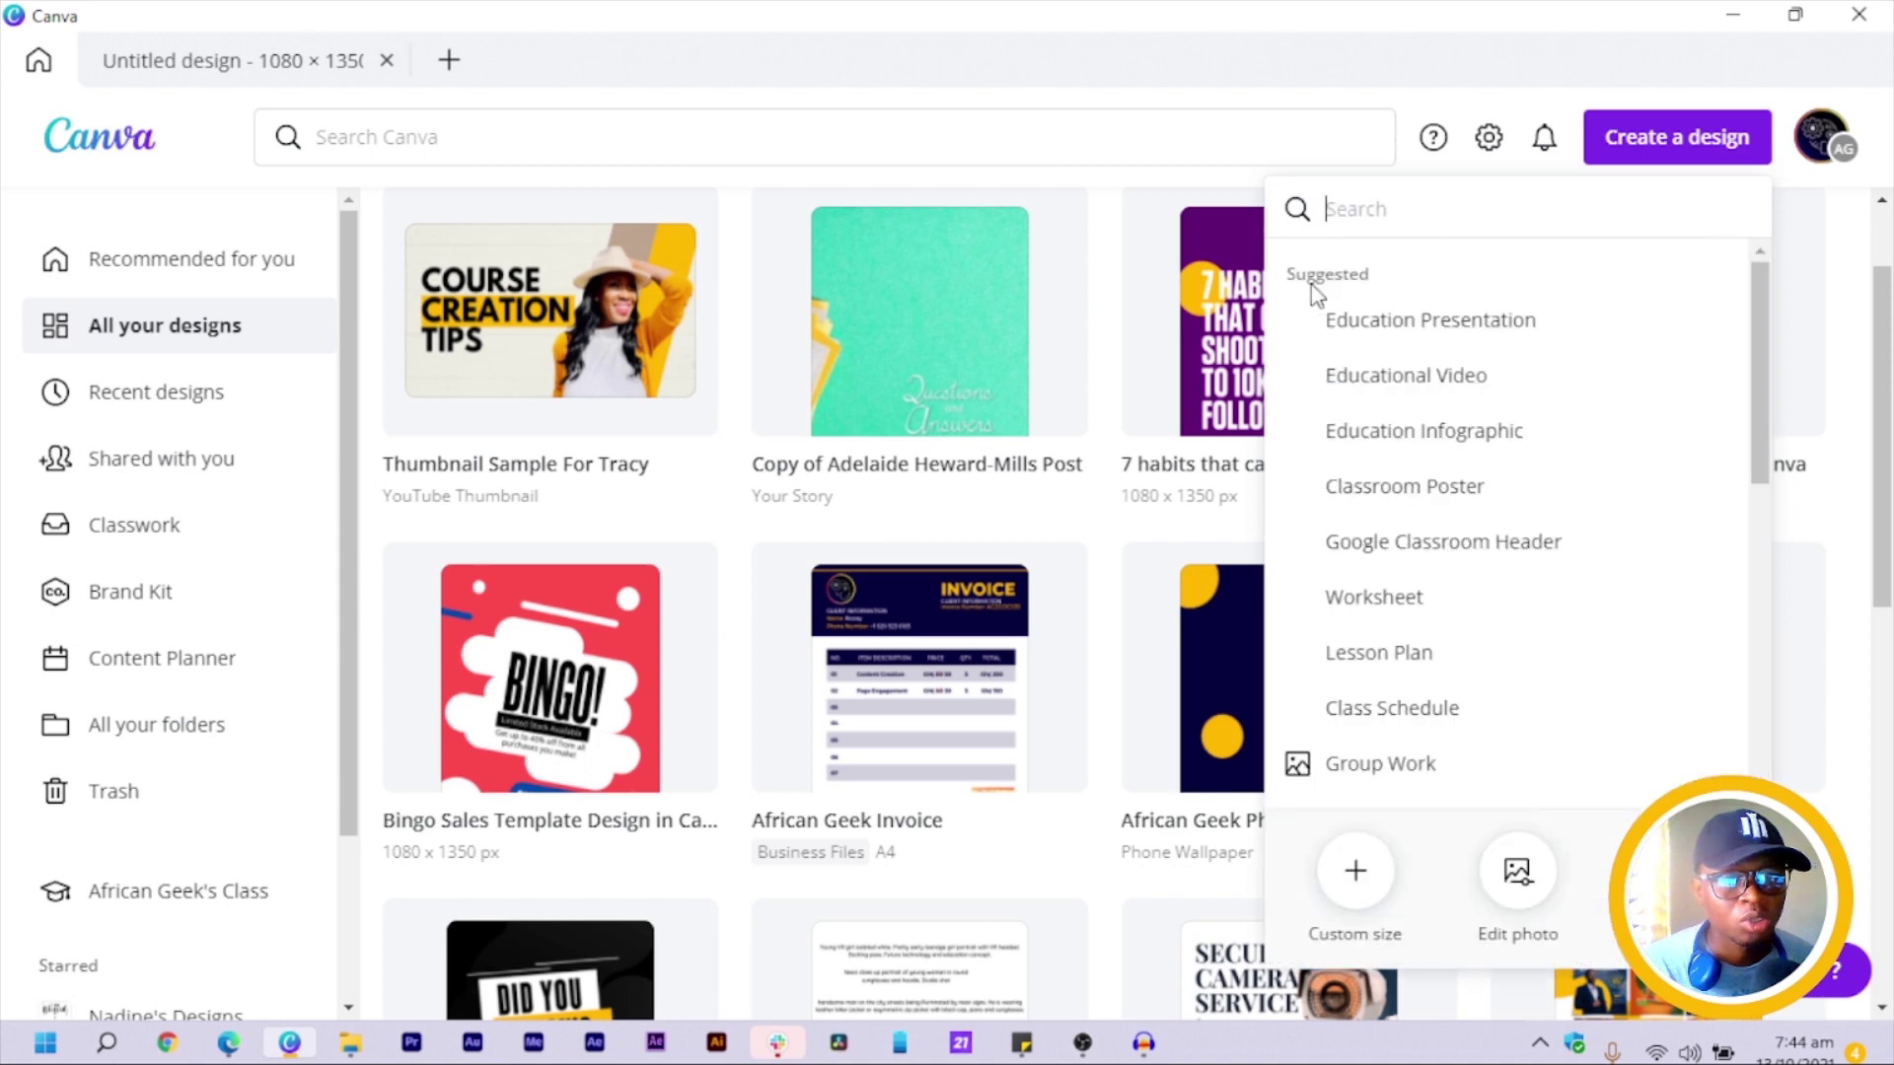
type("insta")
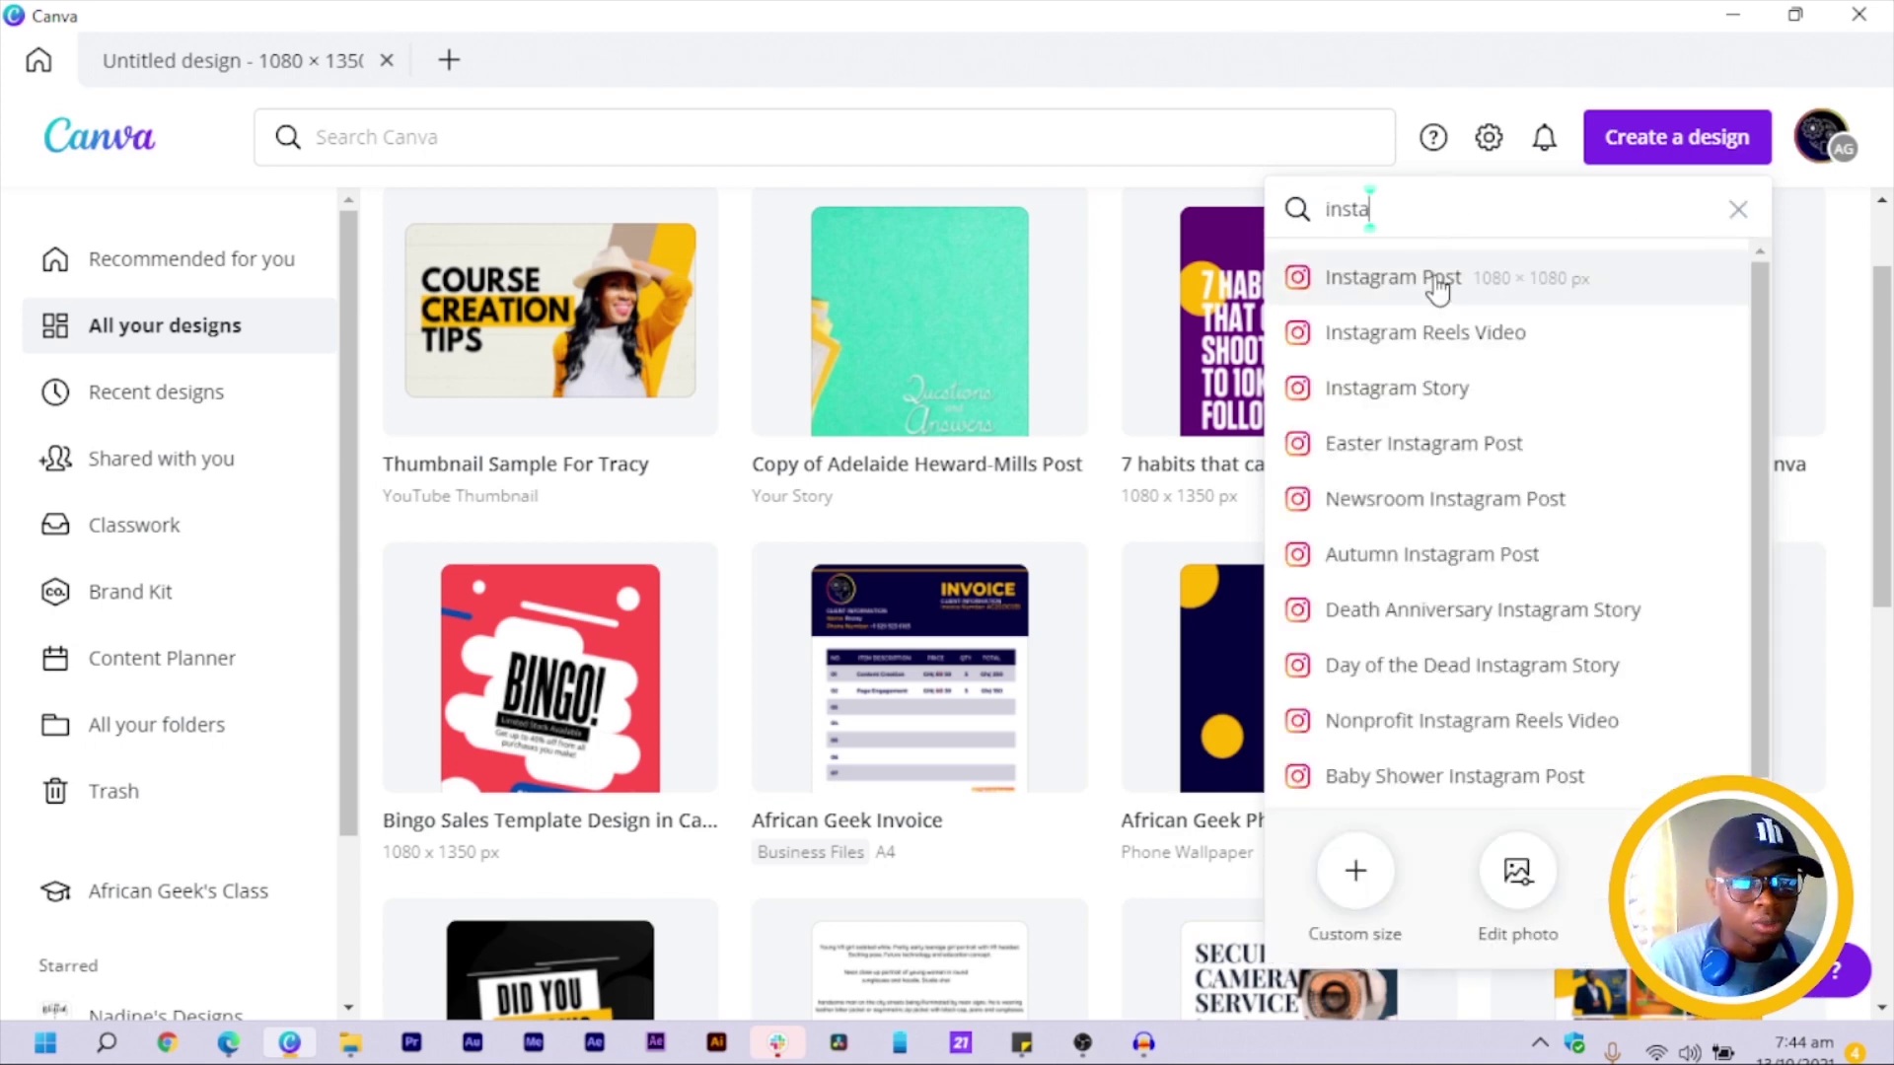
left_click(1436, 284)
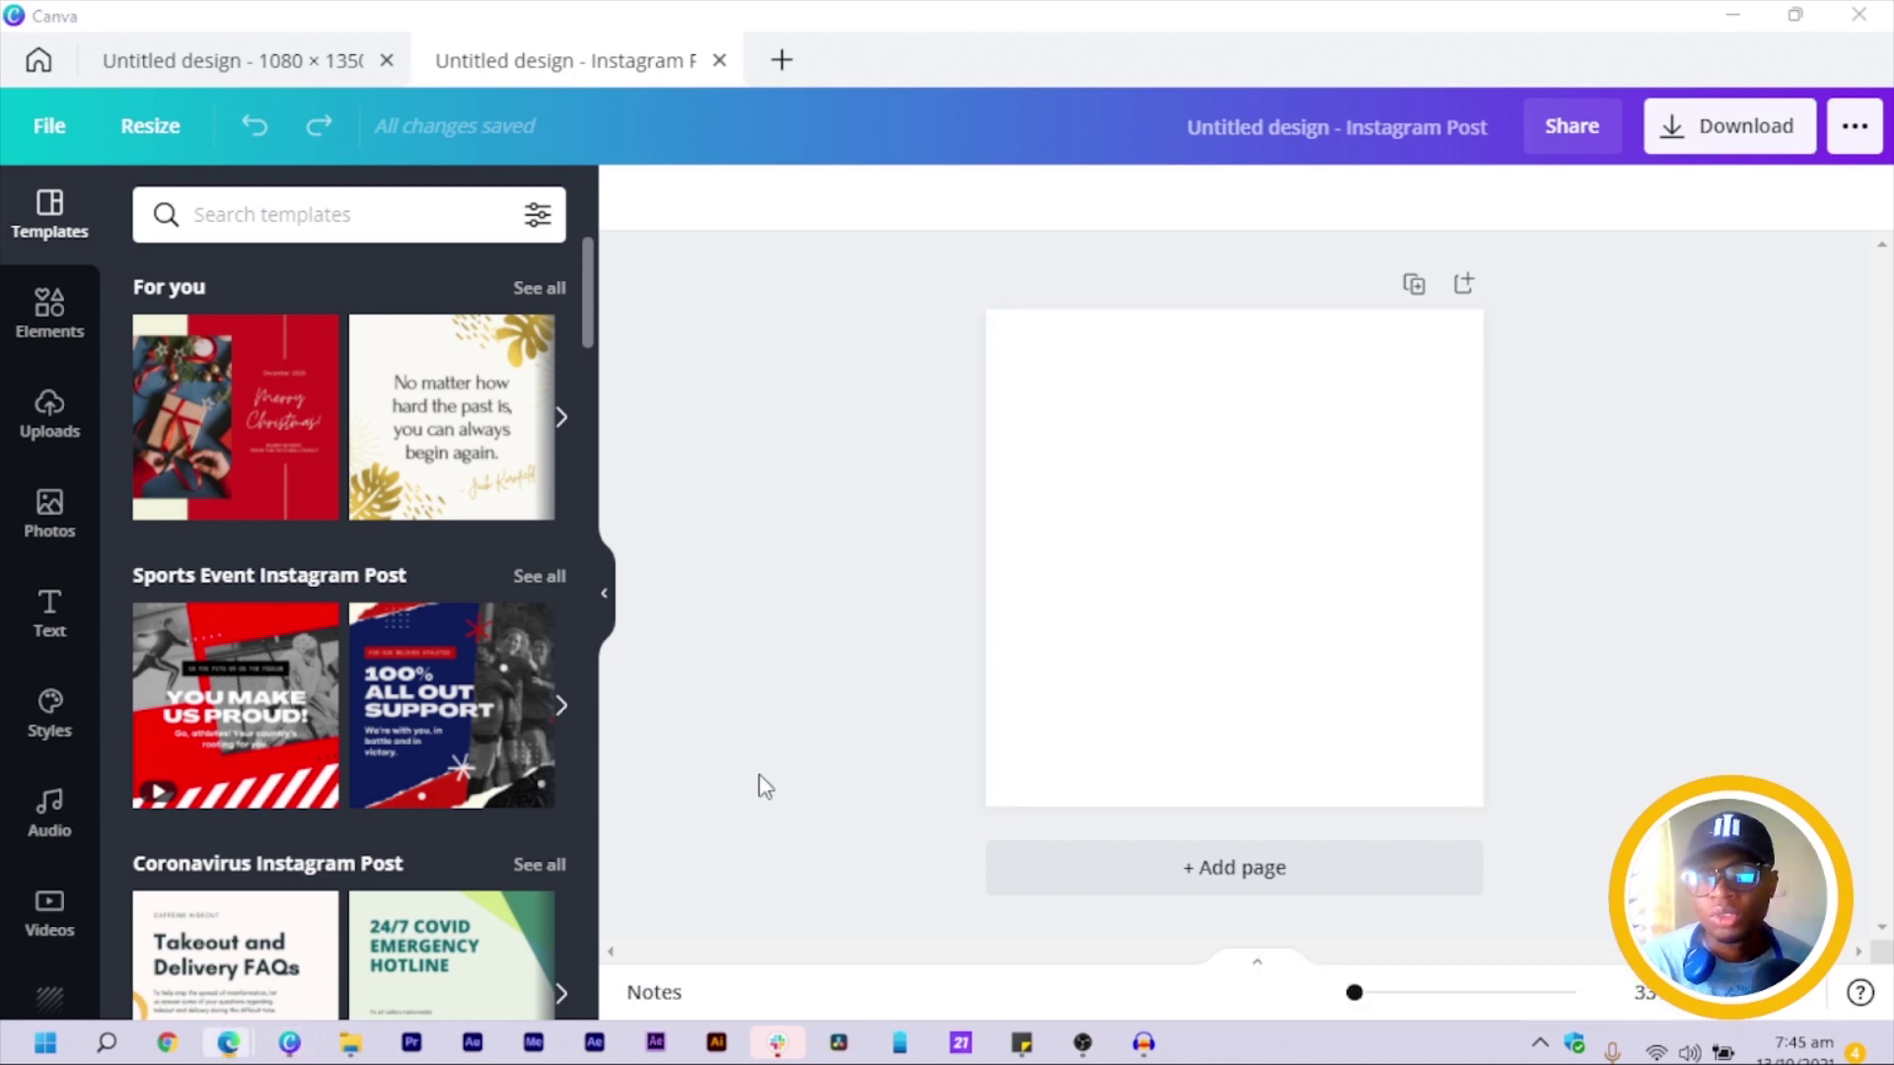
Search stock photos for 'guy holding phone' and add the plaid-shirt man photo.
left_click(22, 518)
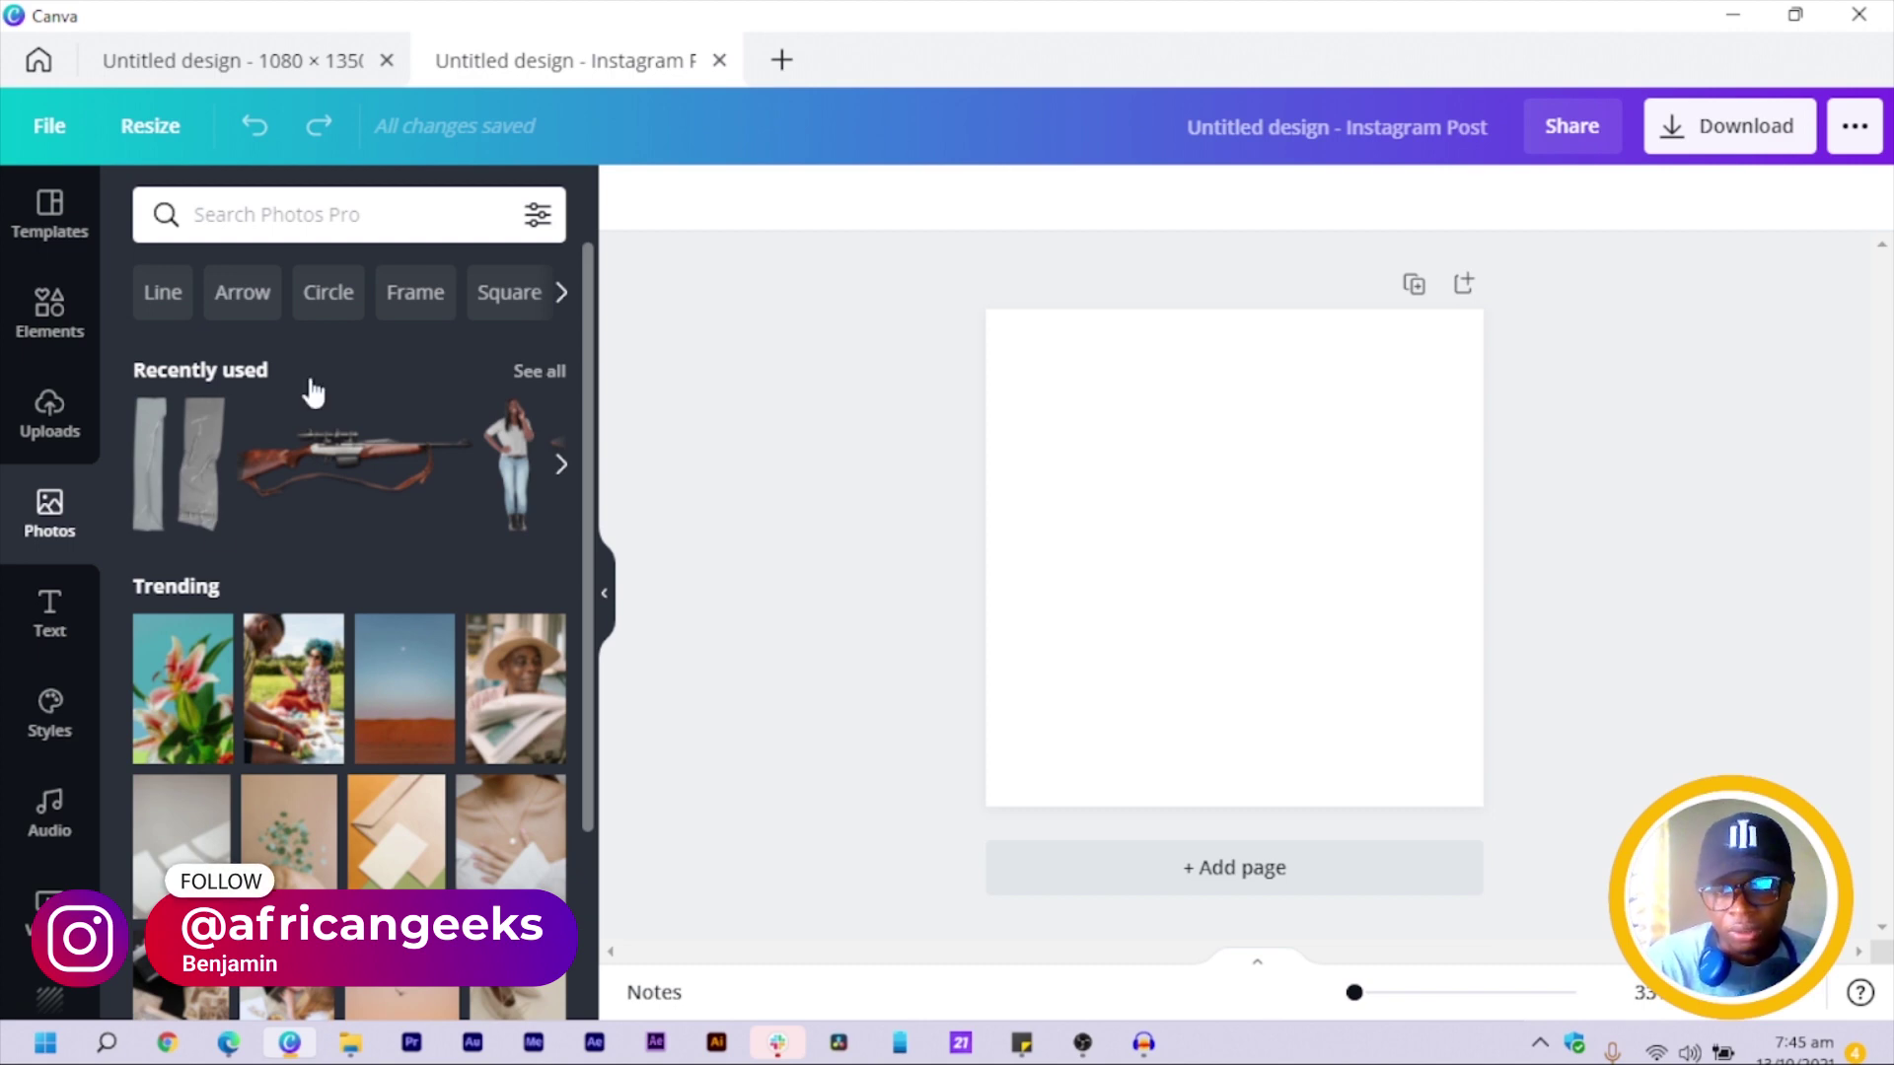
left_click(270, 212)
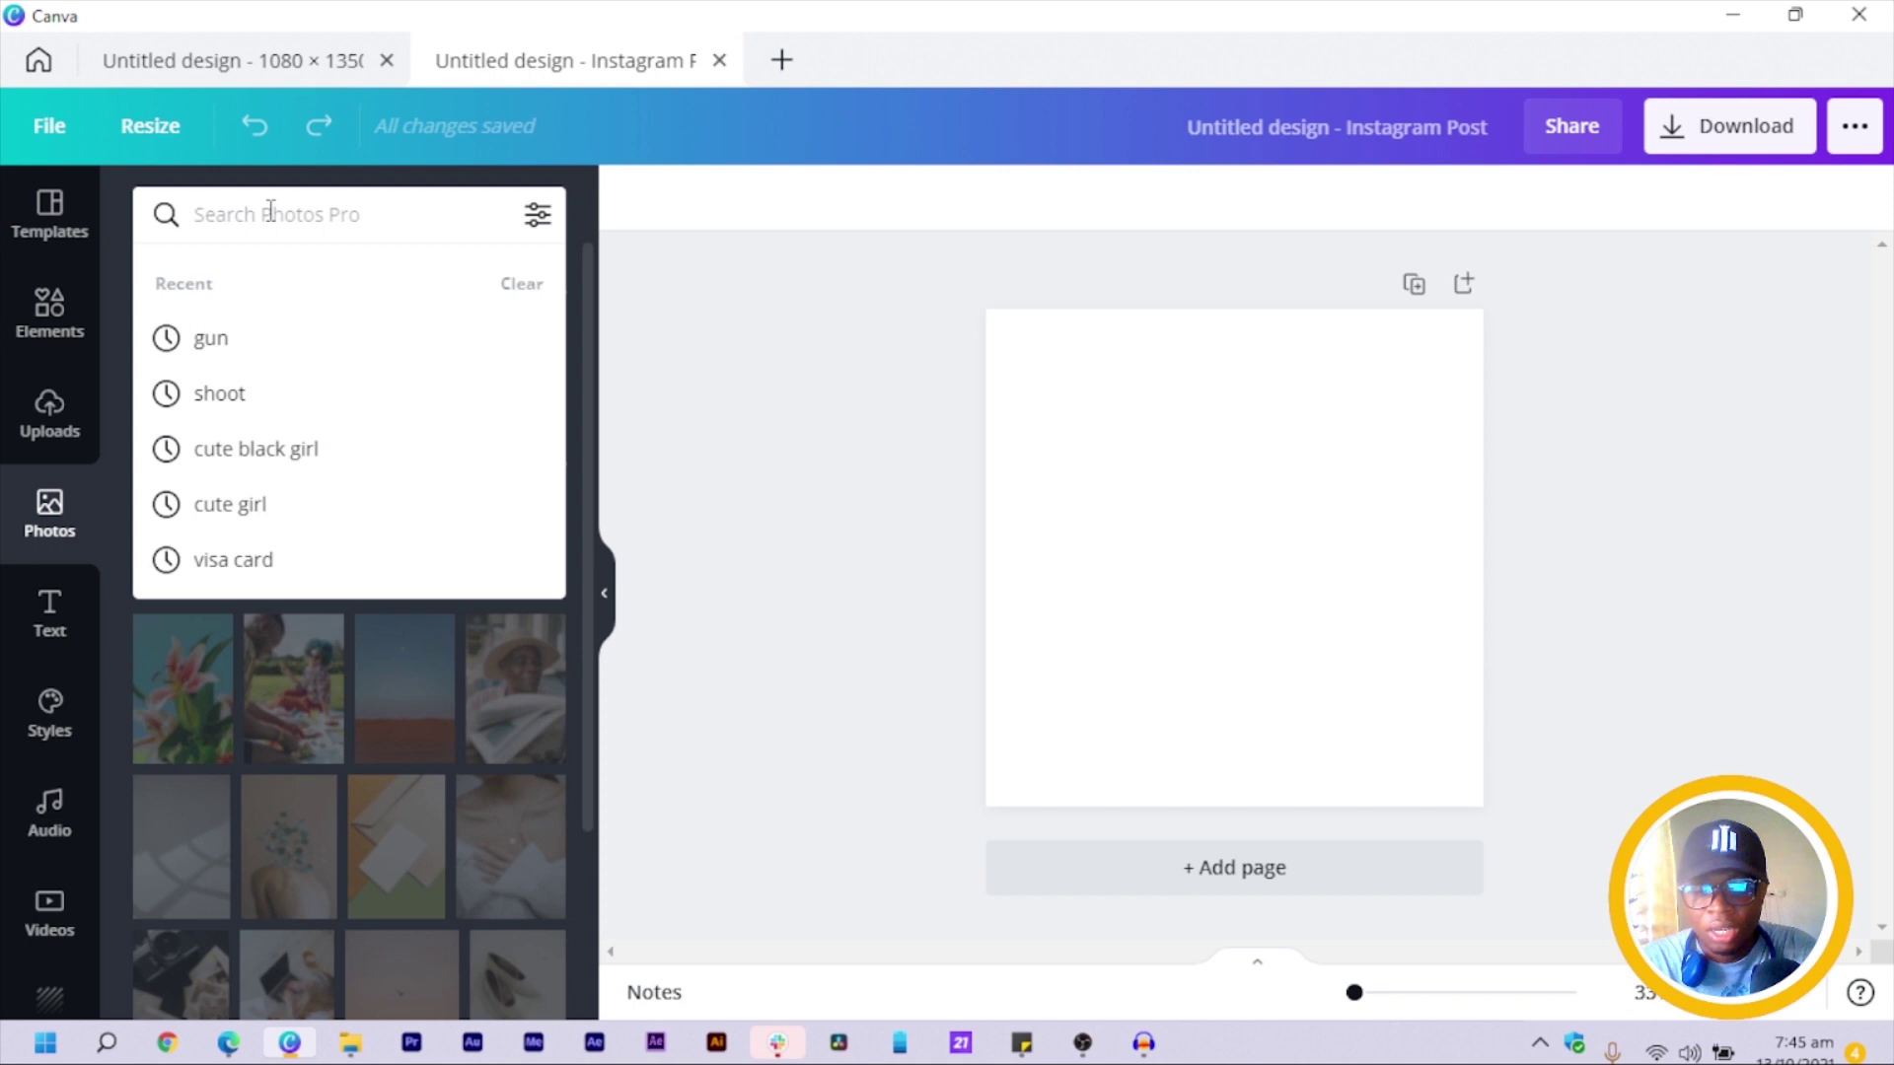
type("guy holding")
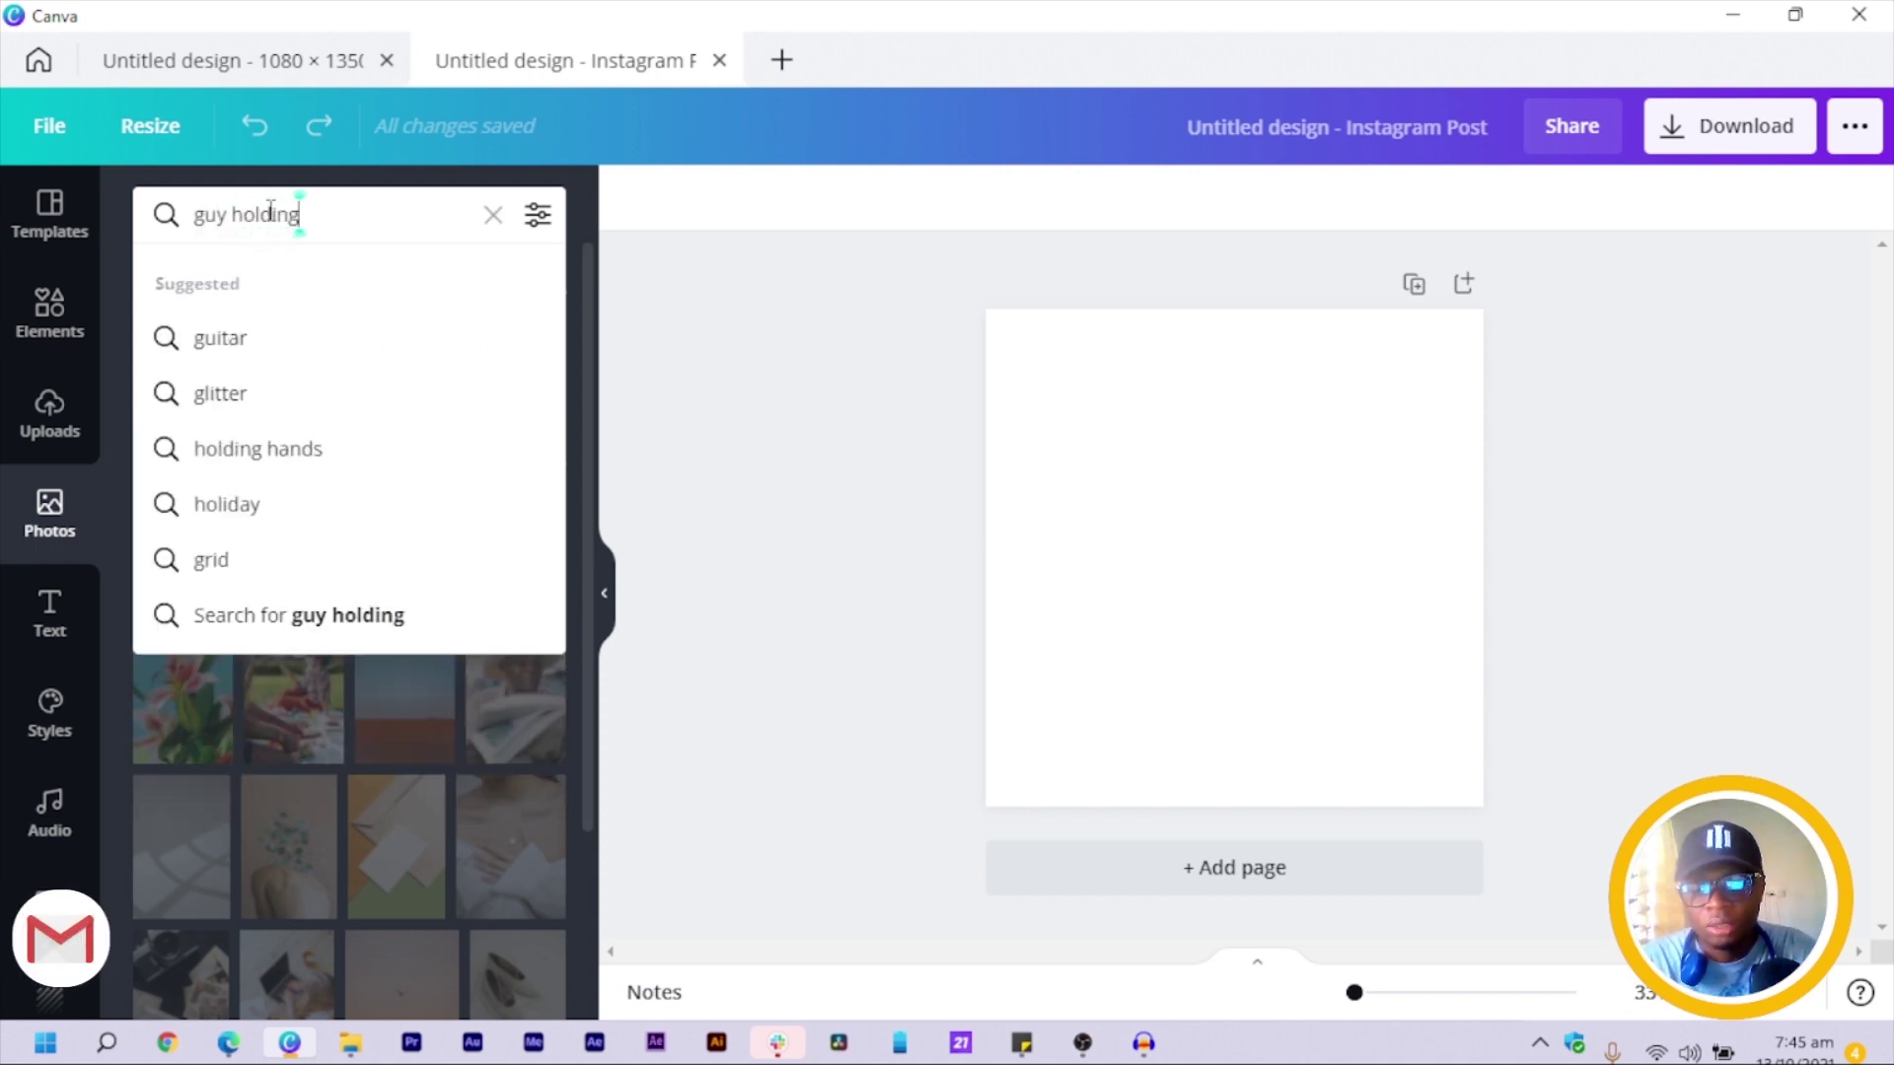
type(" phone")
key("Return")
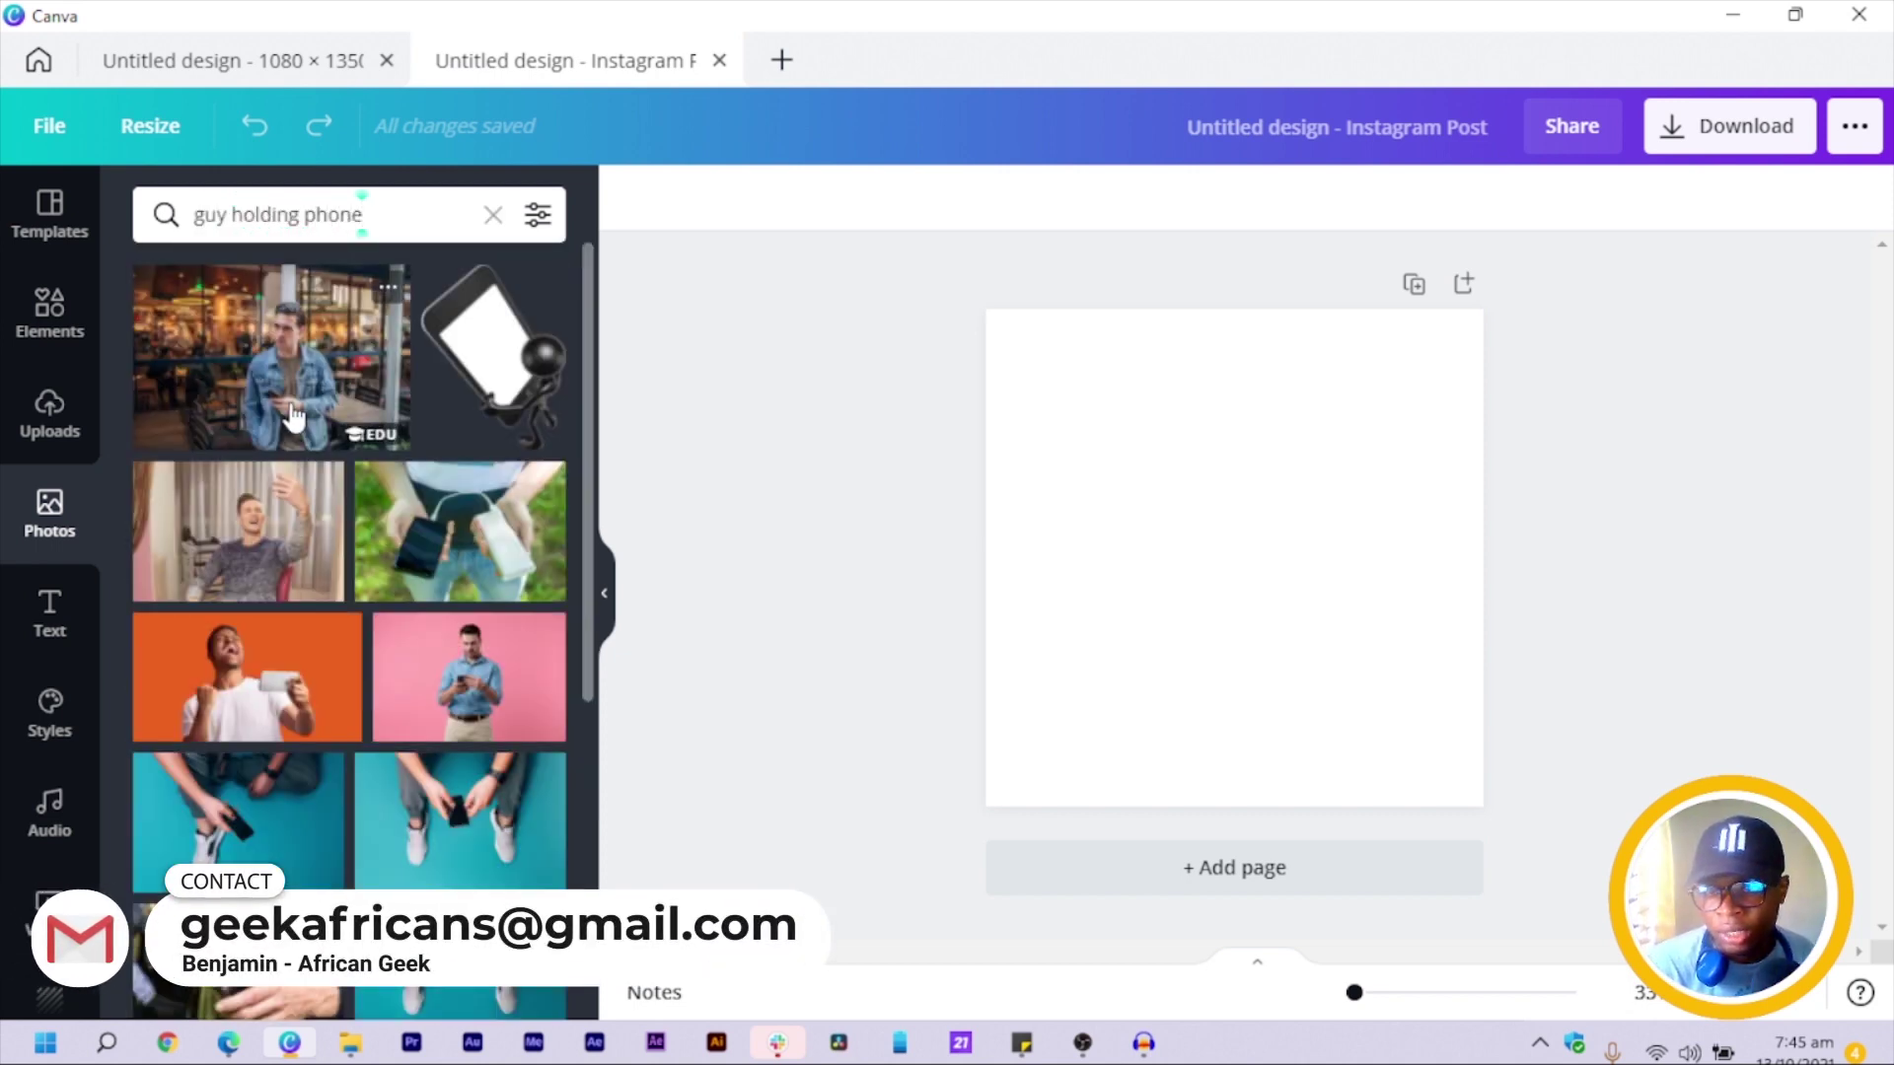
scroll(296, 463, "down", 5)
scroll(284, 560, "up", 5)
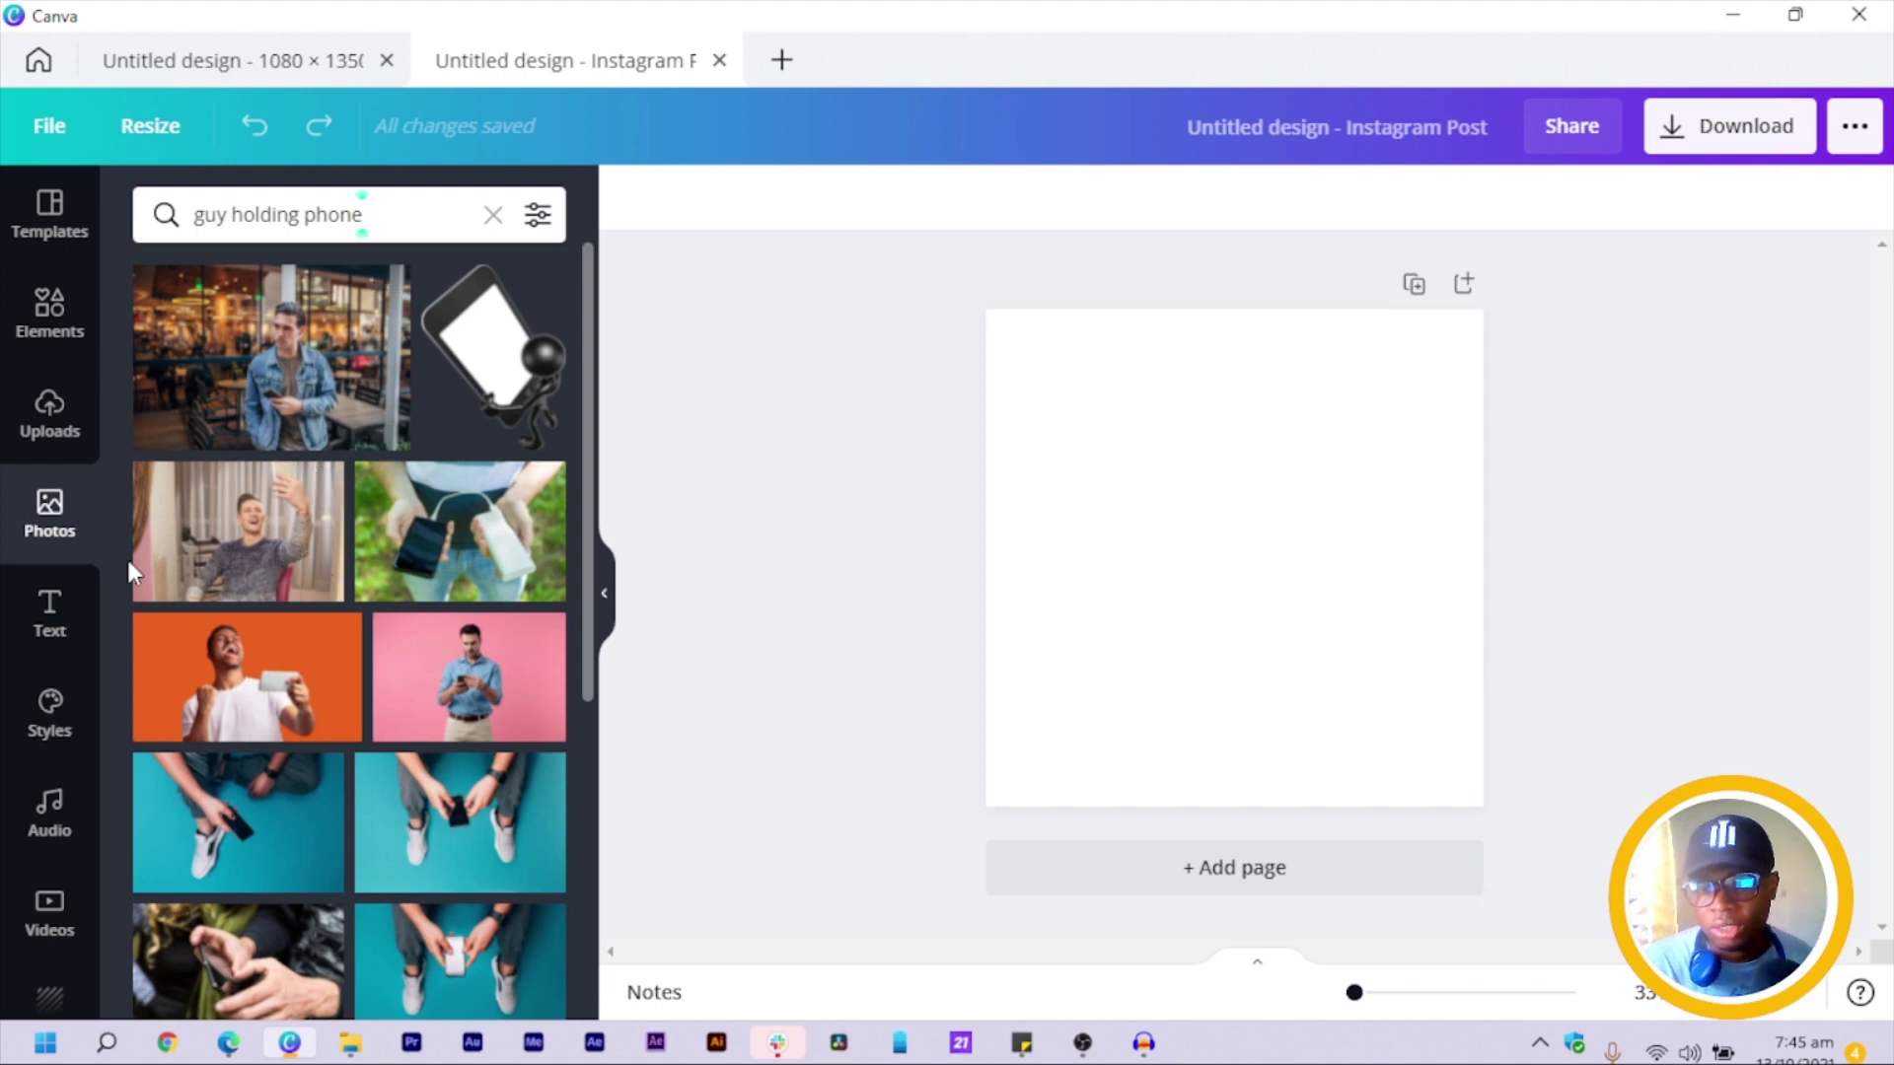
scroll(127, 560, "down", 5)
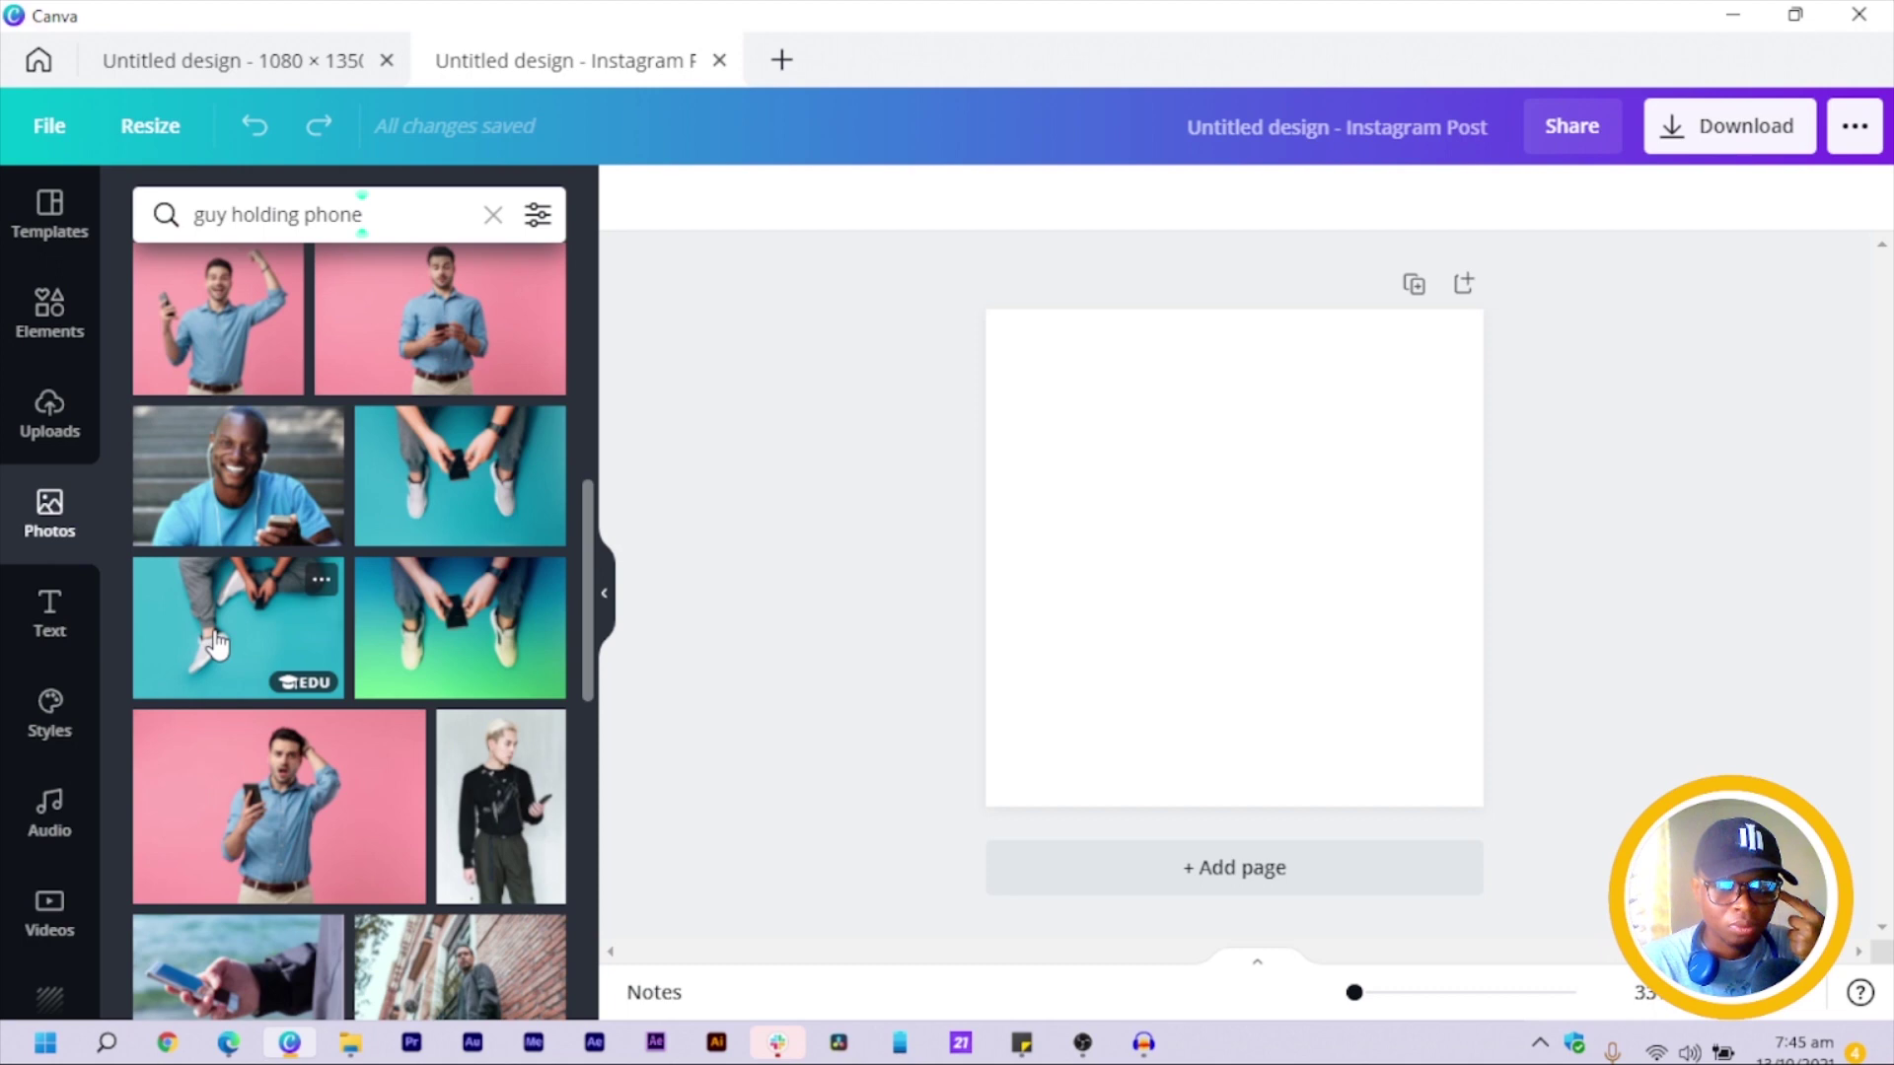
scroll(276, 631, "down", 5)
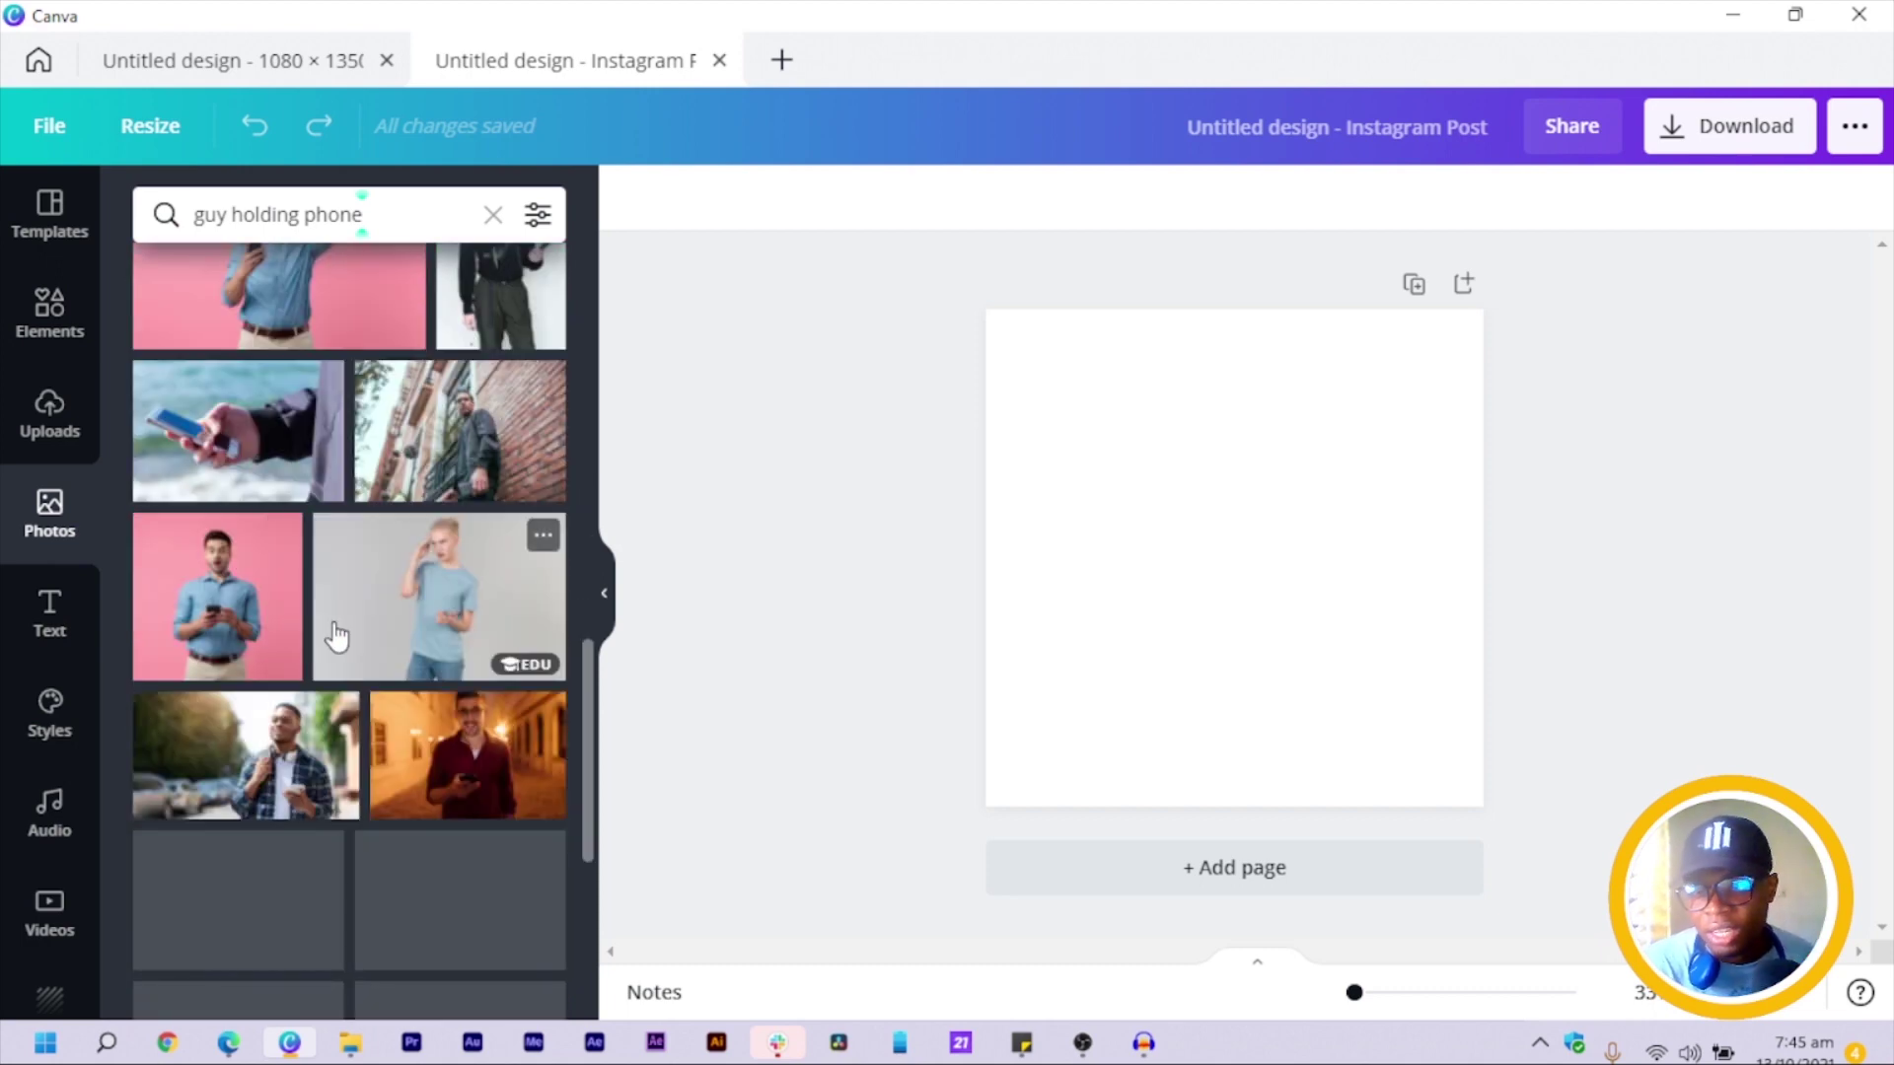
scroll(335, 636, "down", 5)
scroll(335, 637, "up", 3)
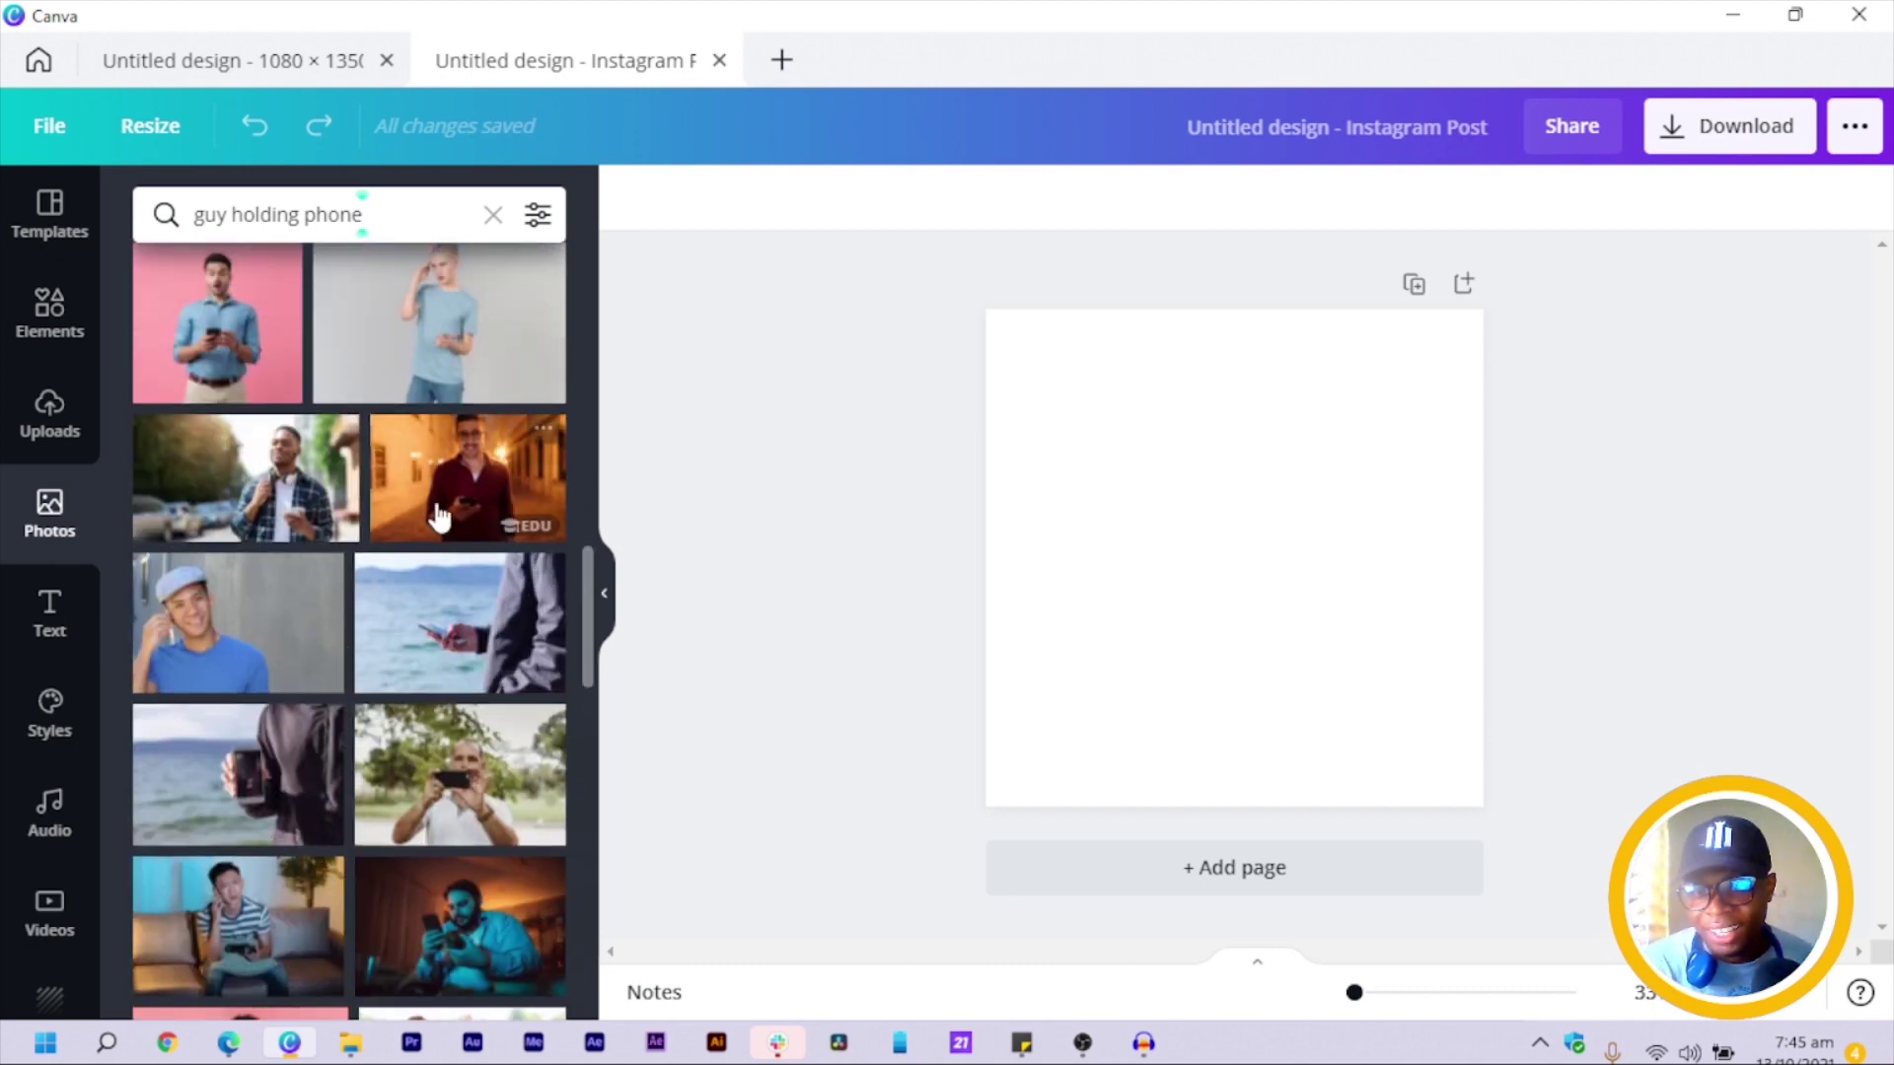
left_click(268, 488)
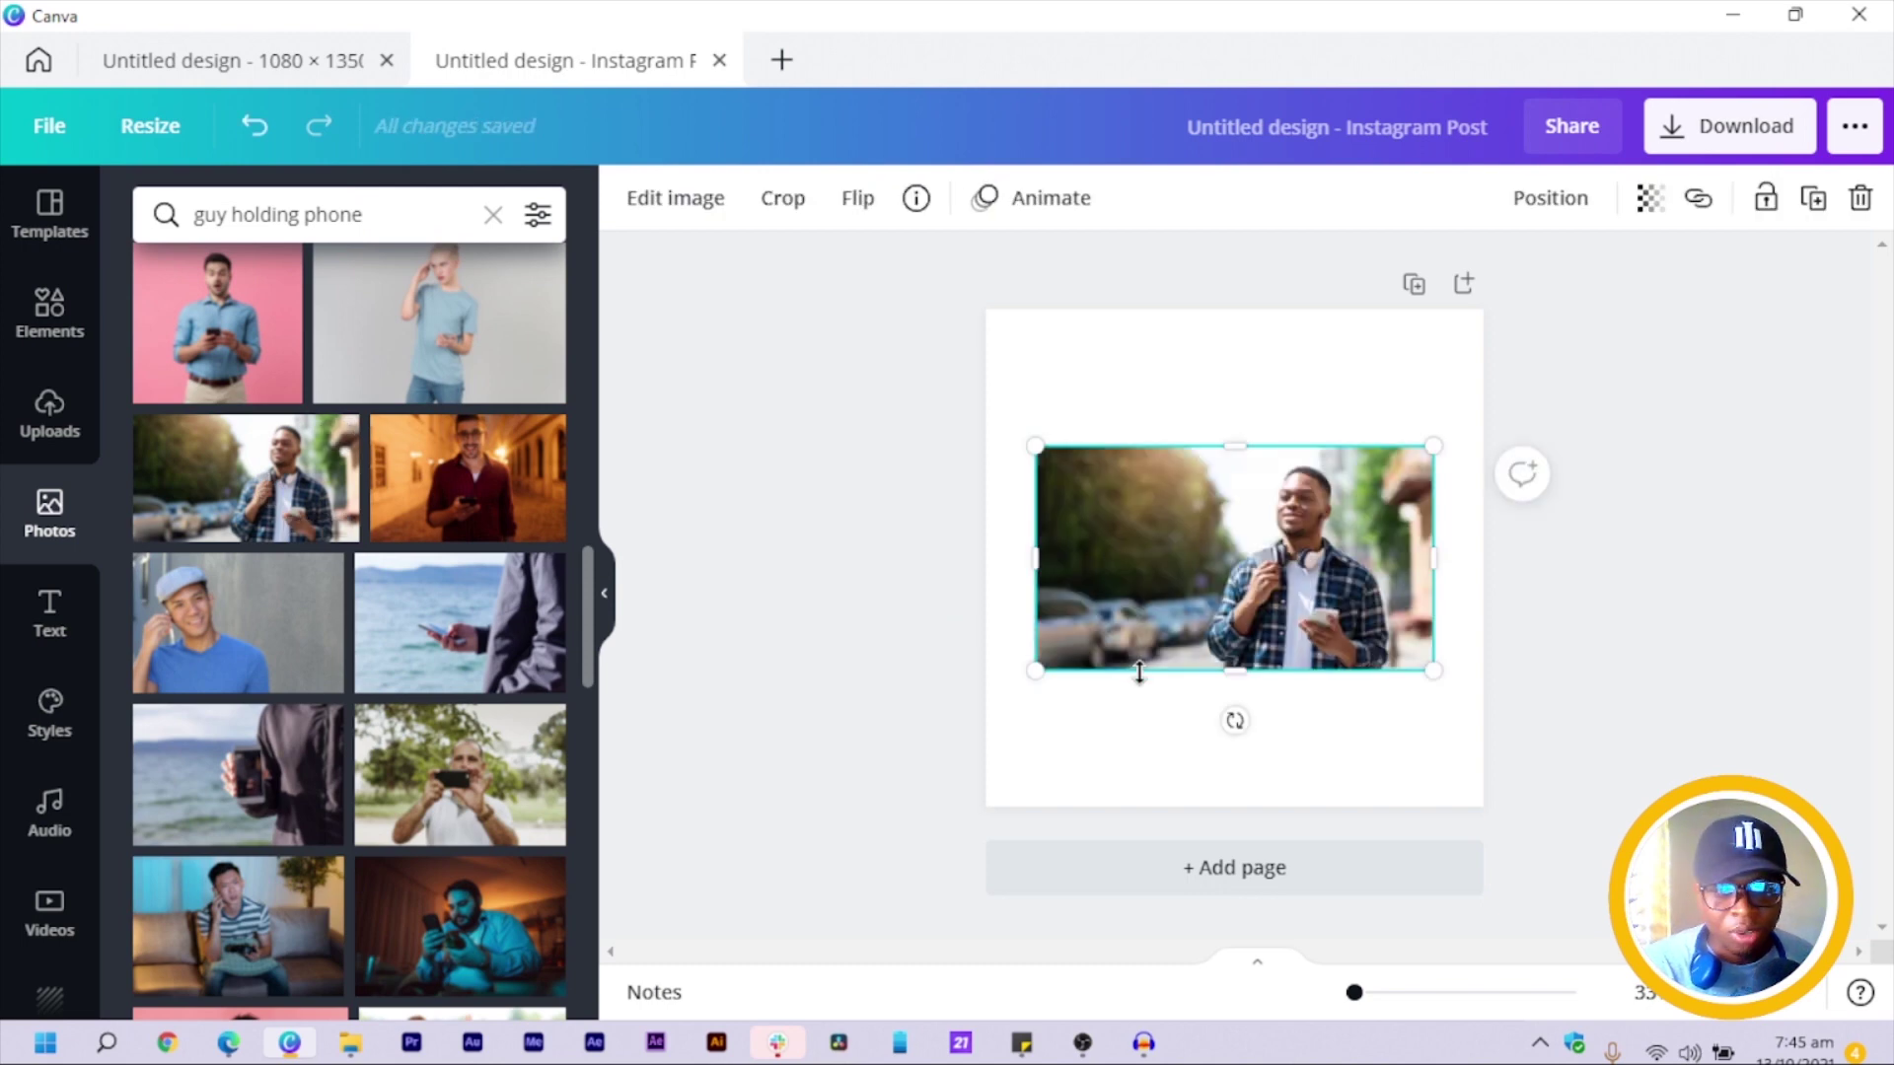
Make the man photo the page background and crop-shift it left so he sits right.
right_click(1270, 589)
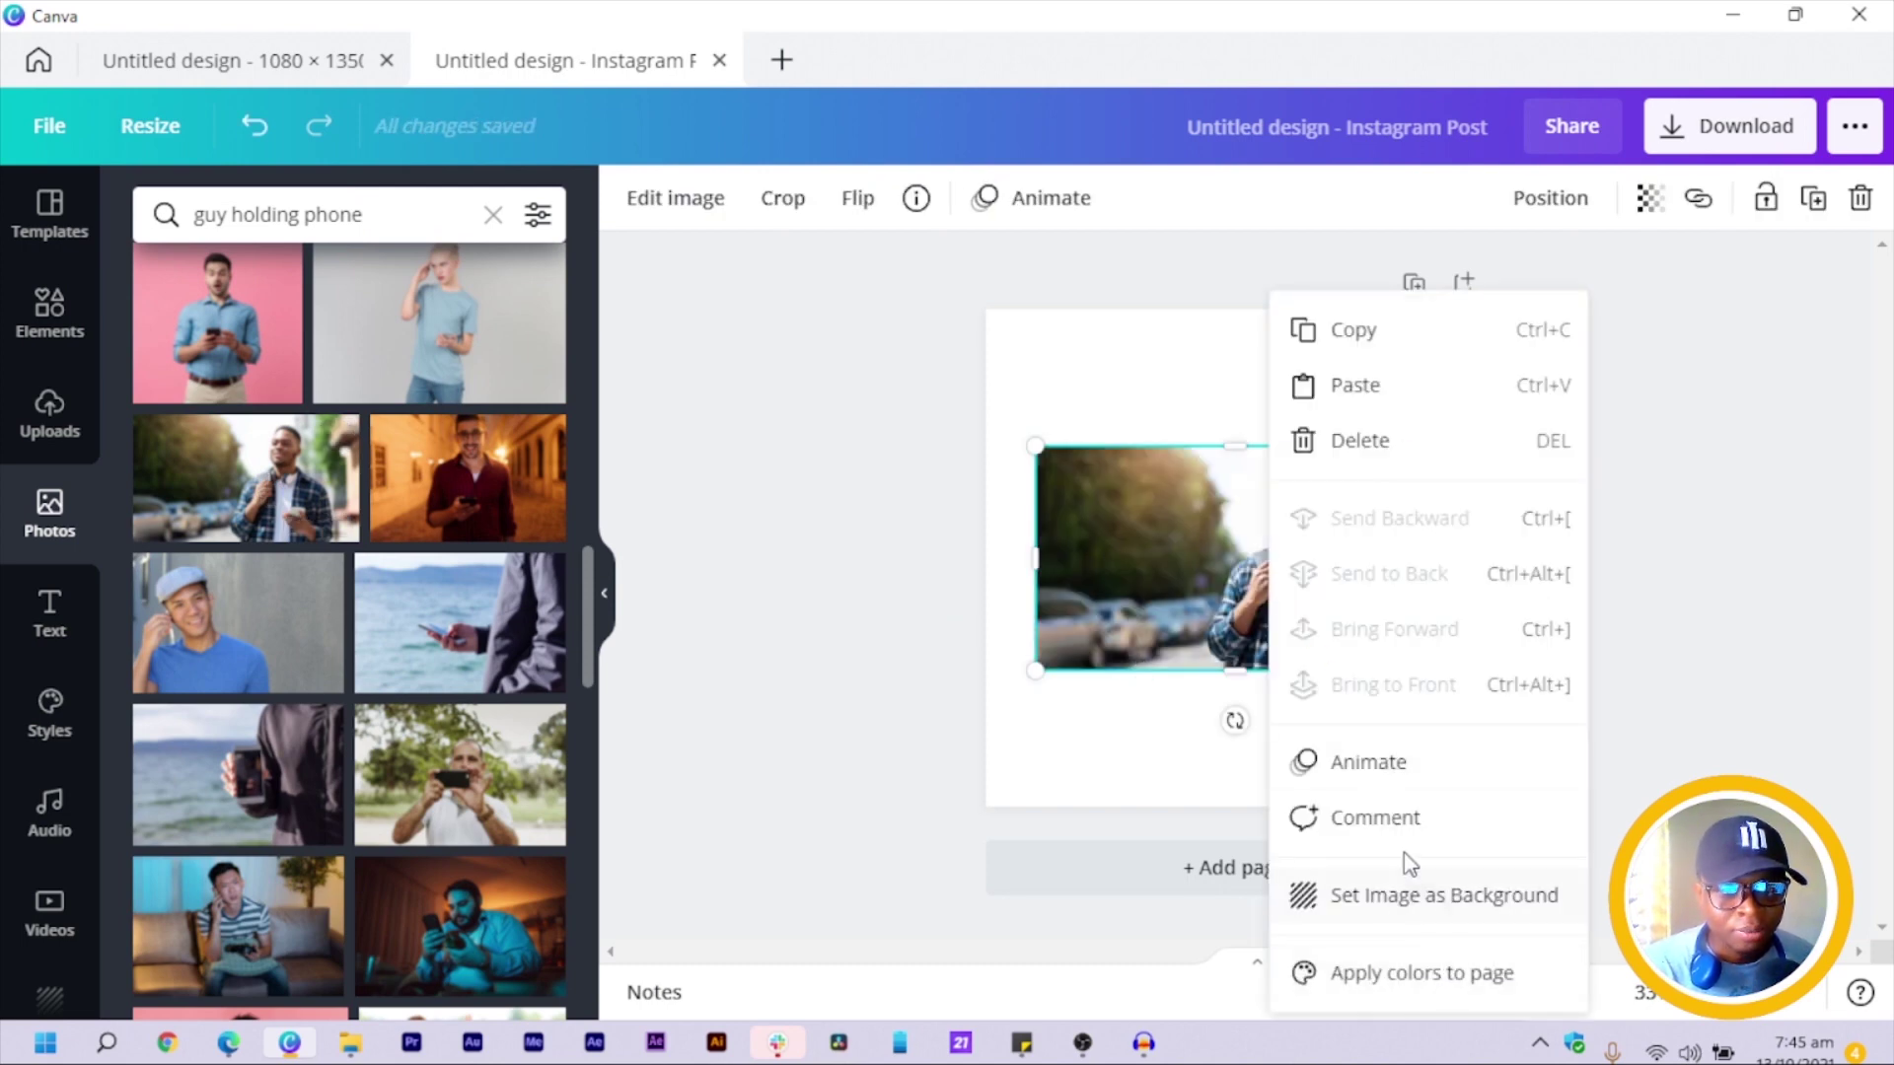
left_click(1431, 907)
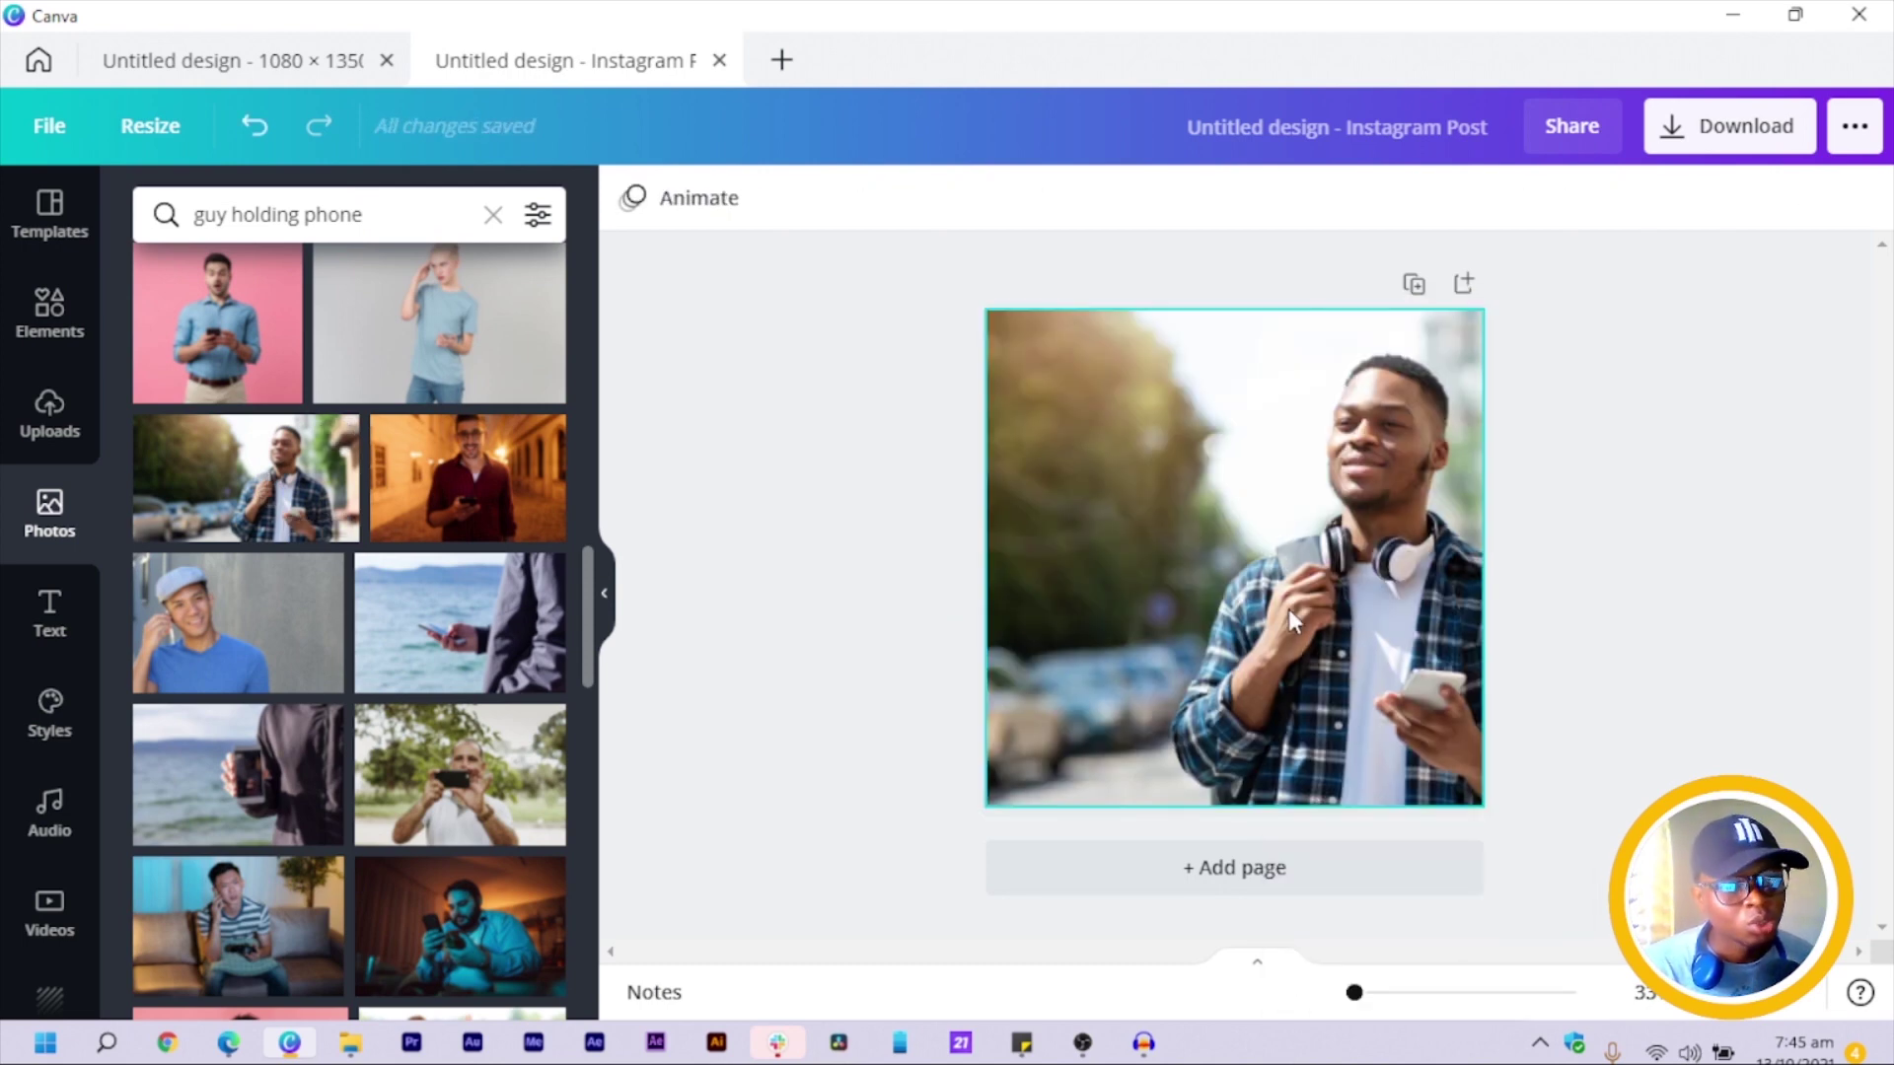
double_click(1288, 607)
left_click_drag(1288, 607, 1177, 609)
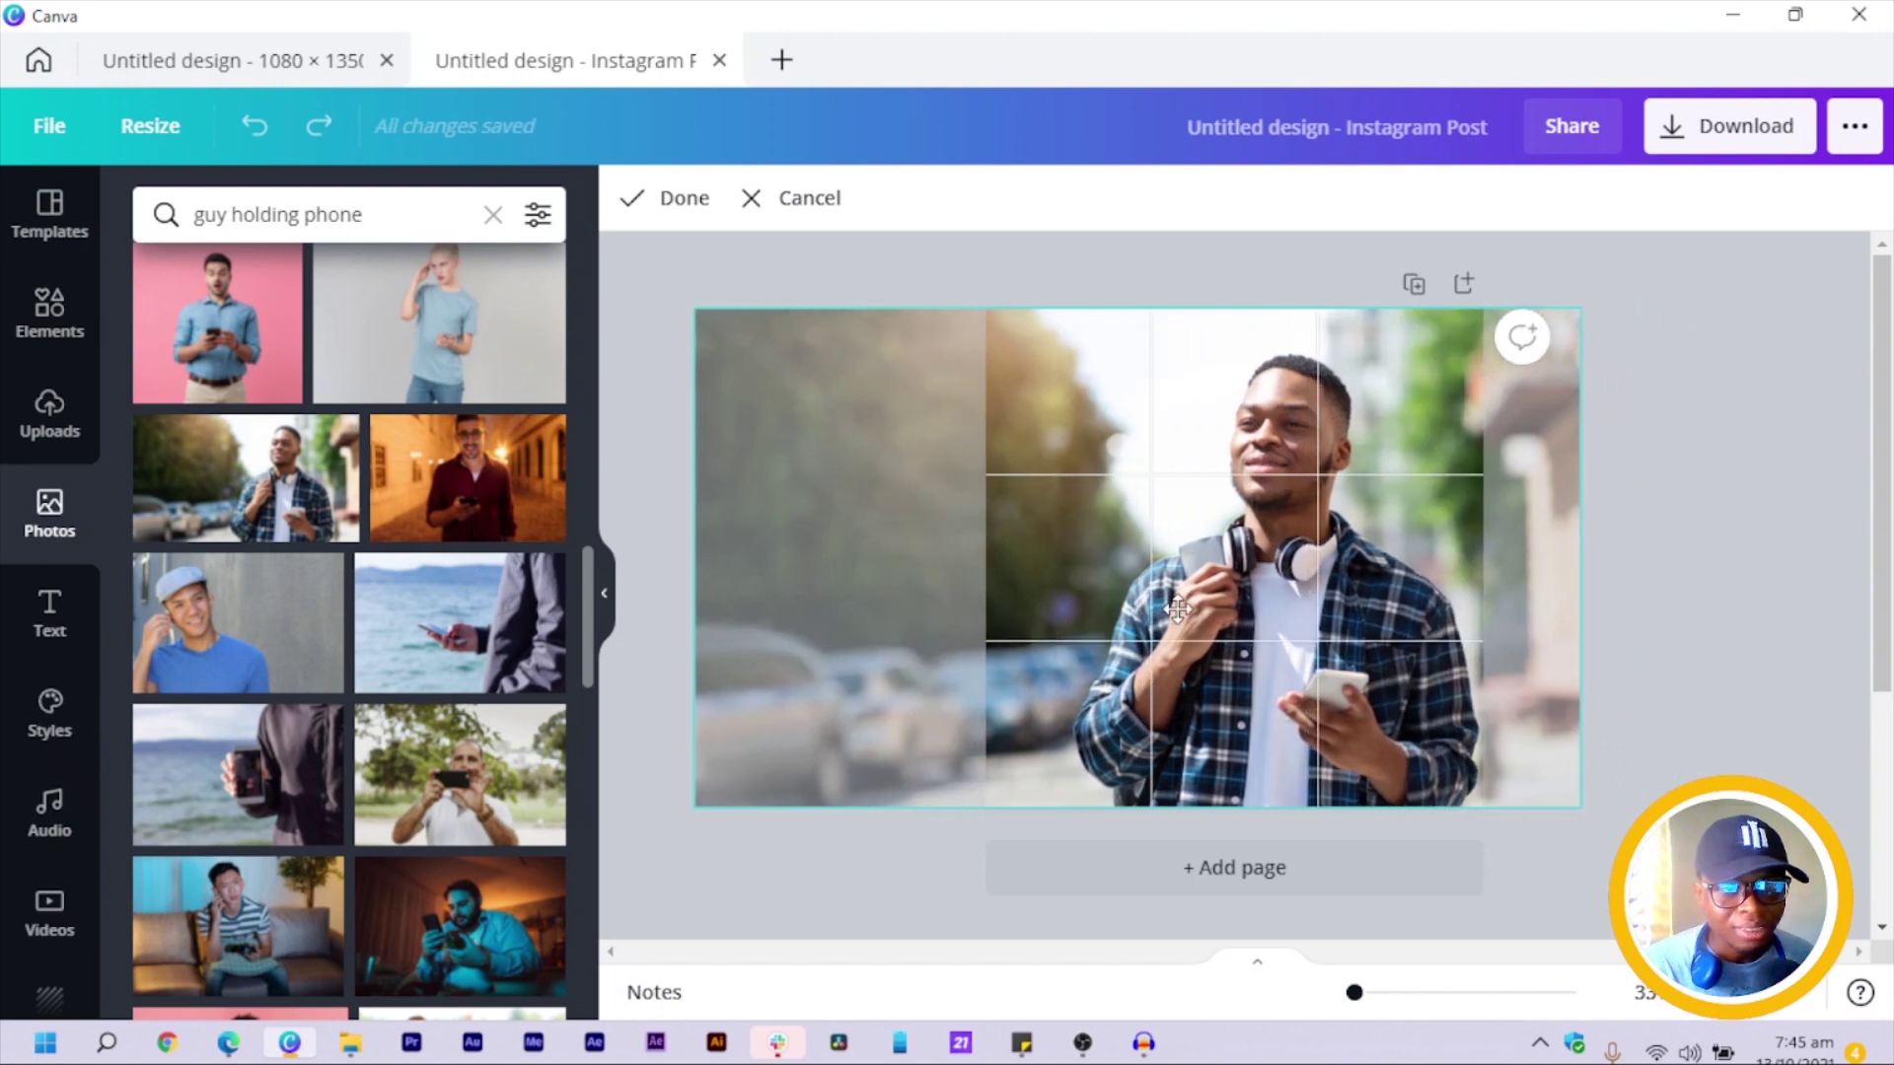
left_click(1724, 423)
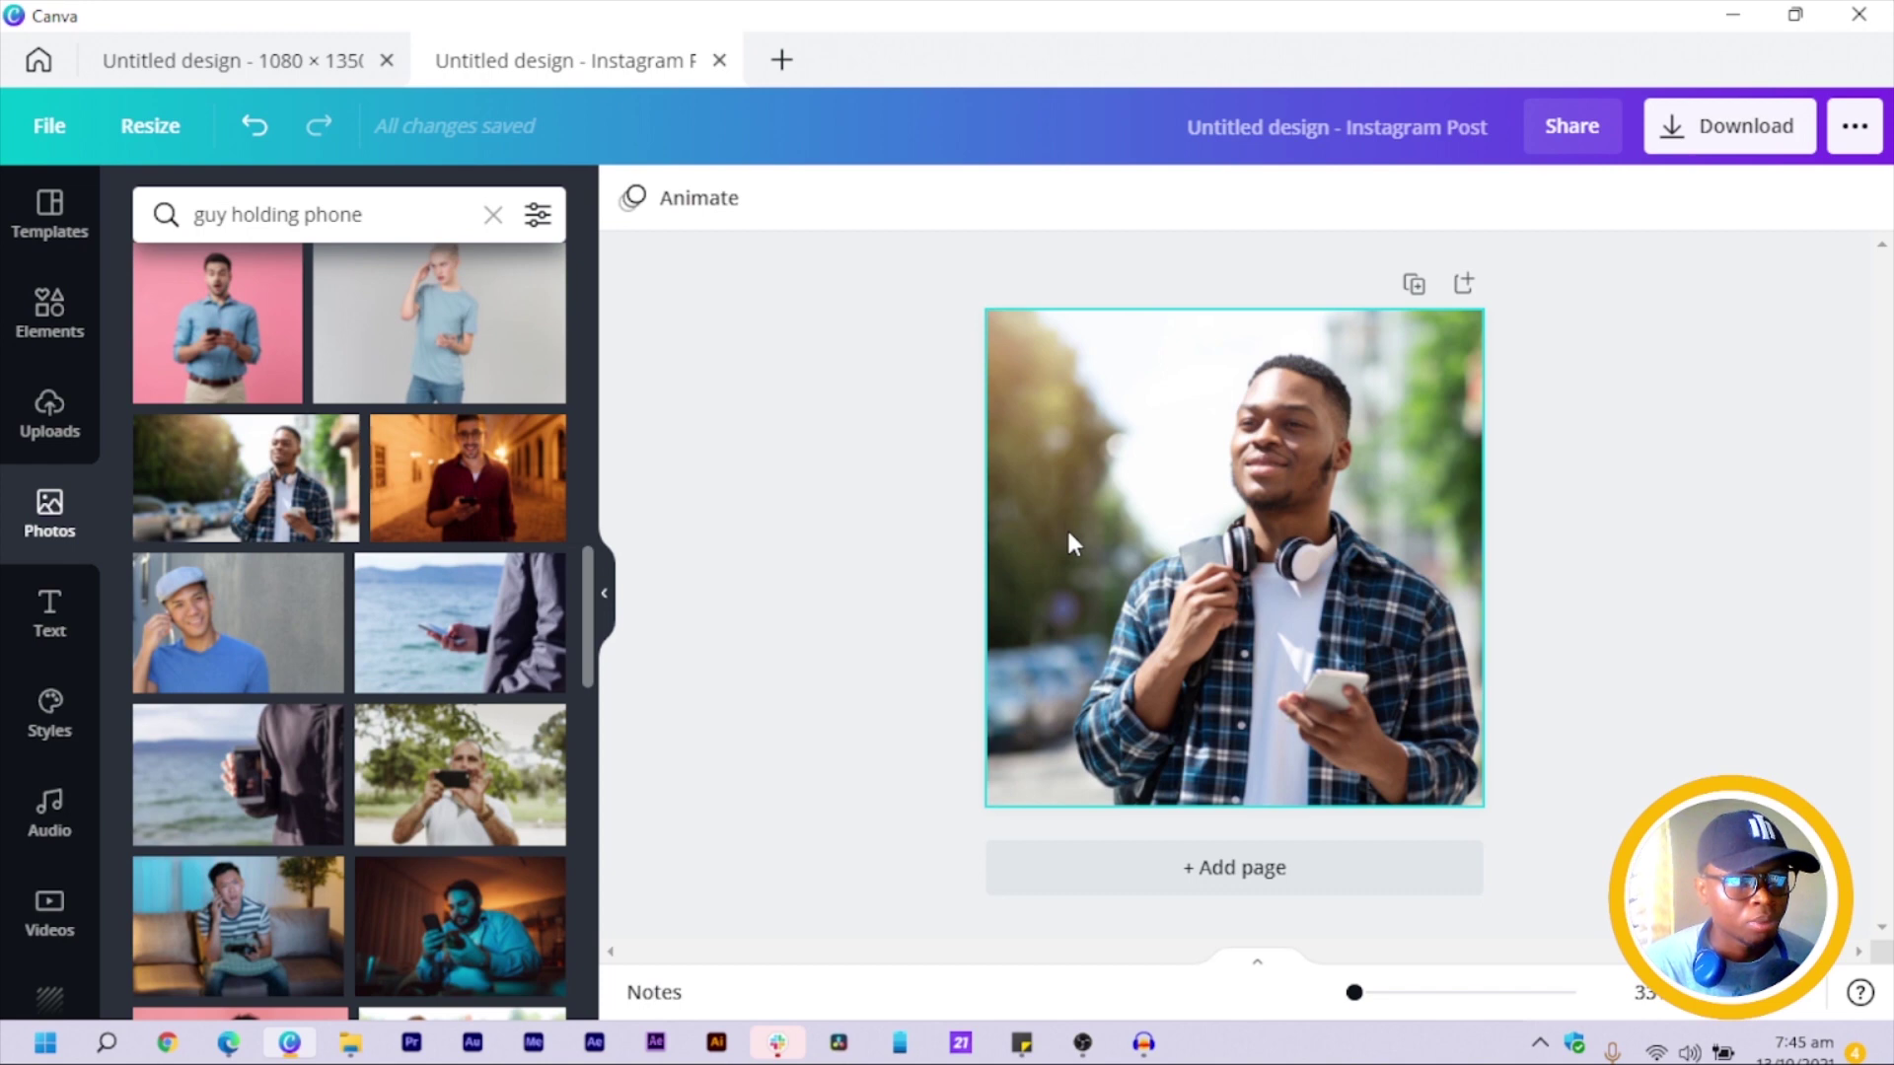
Detach the photo from the background and resize it to cover the page exactly.
left_click(1157, 524)
right_click(1157, 524)
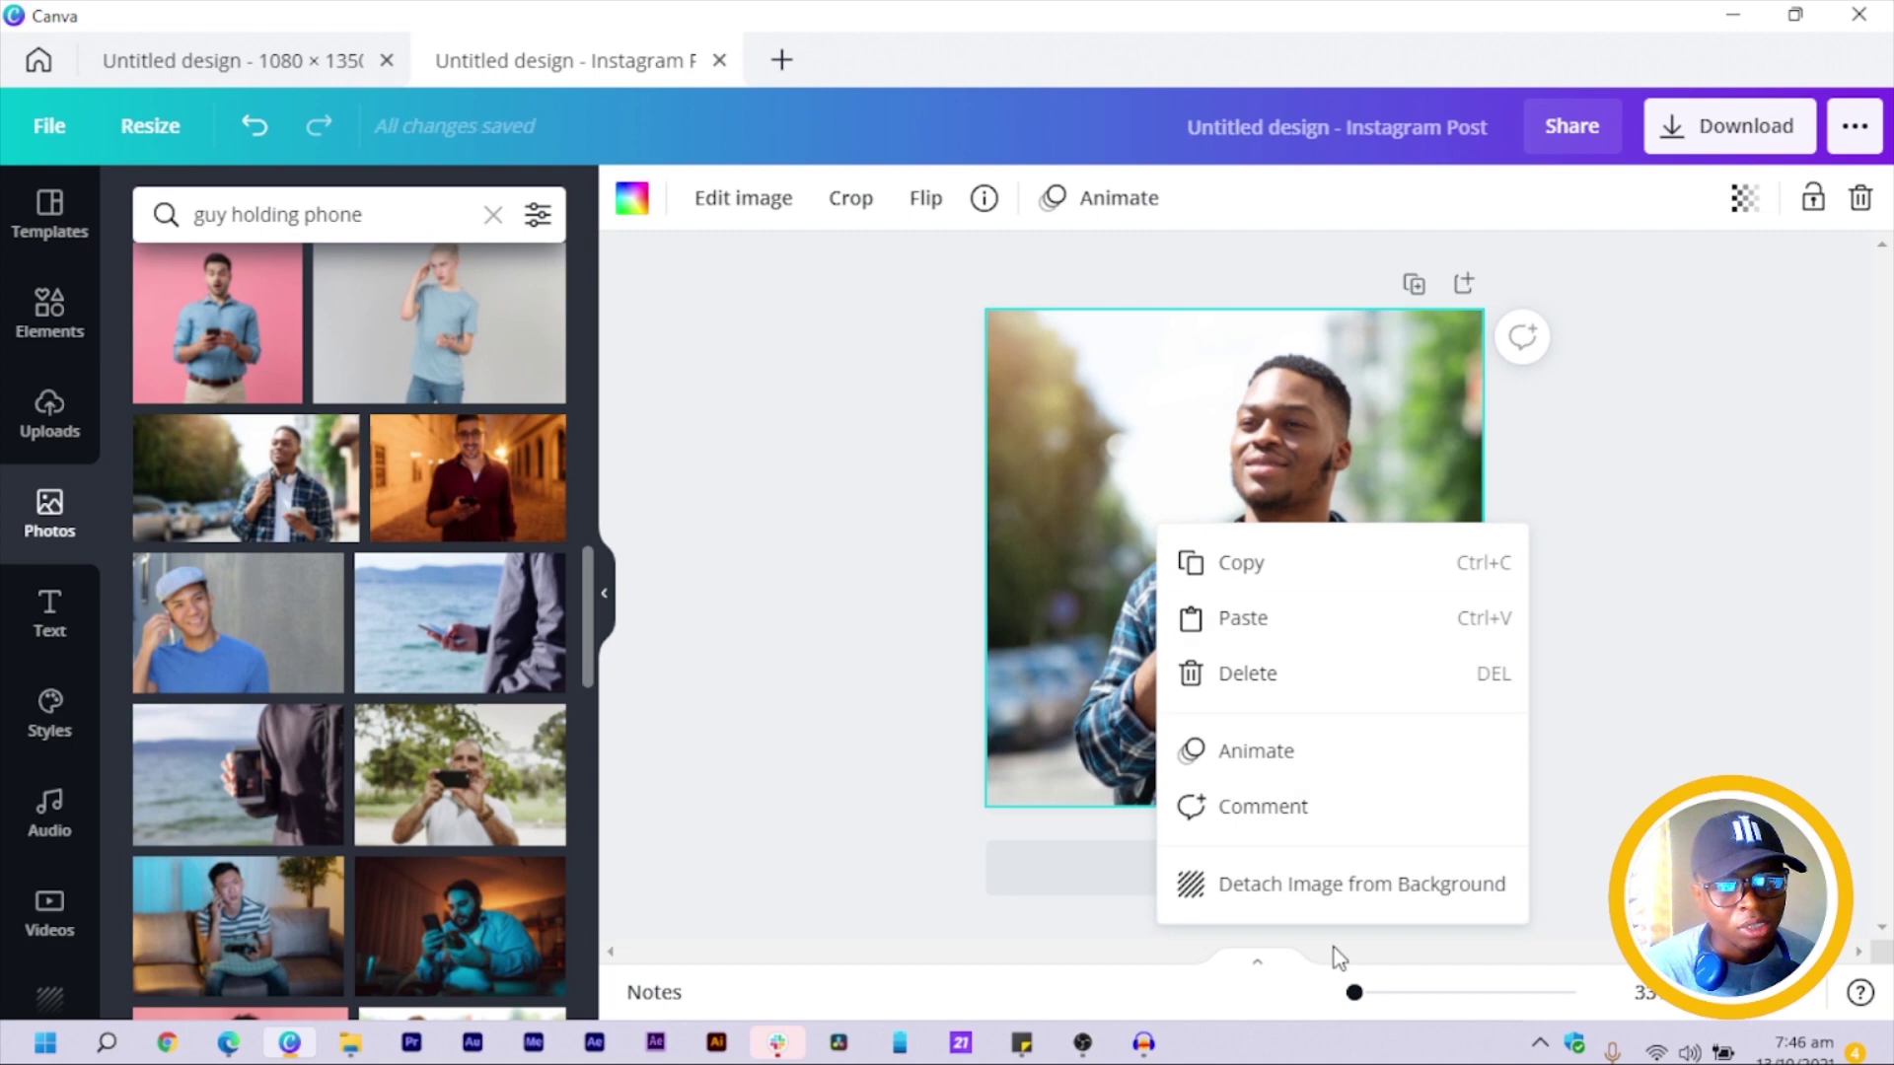
left_click(1285, 888)
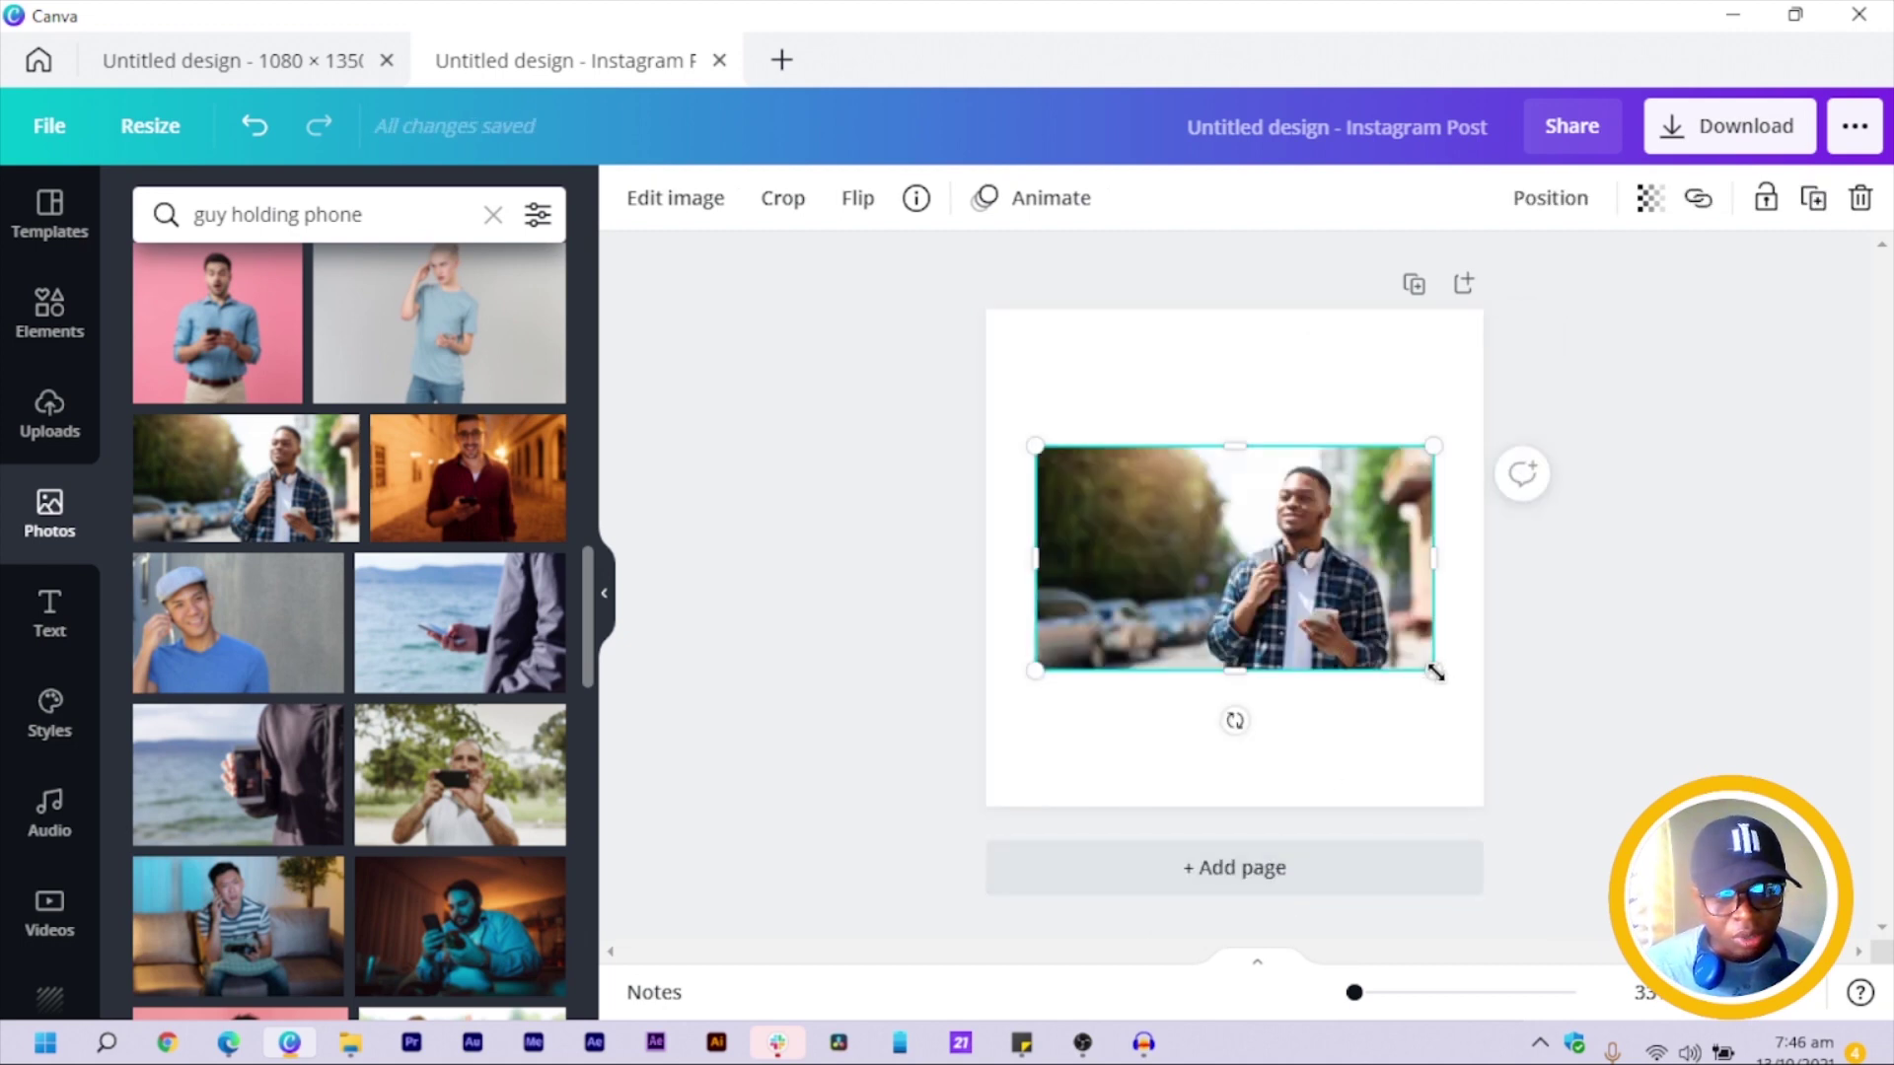
left_click_drag(1436, 672, 1653, 911)
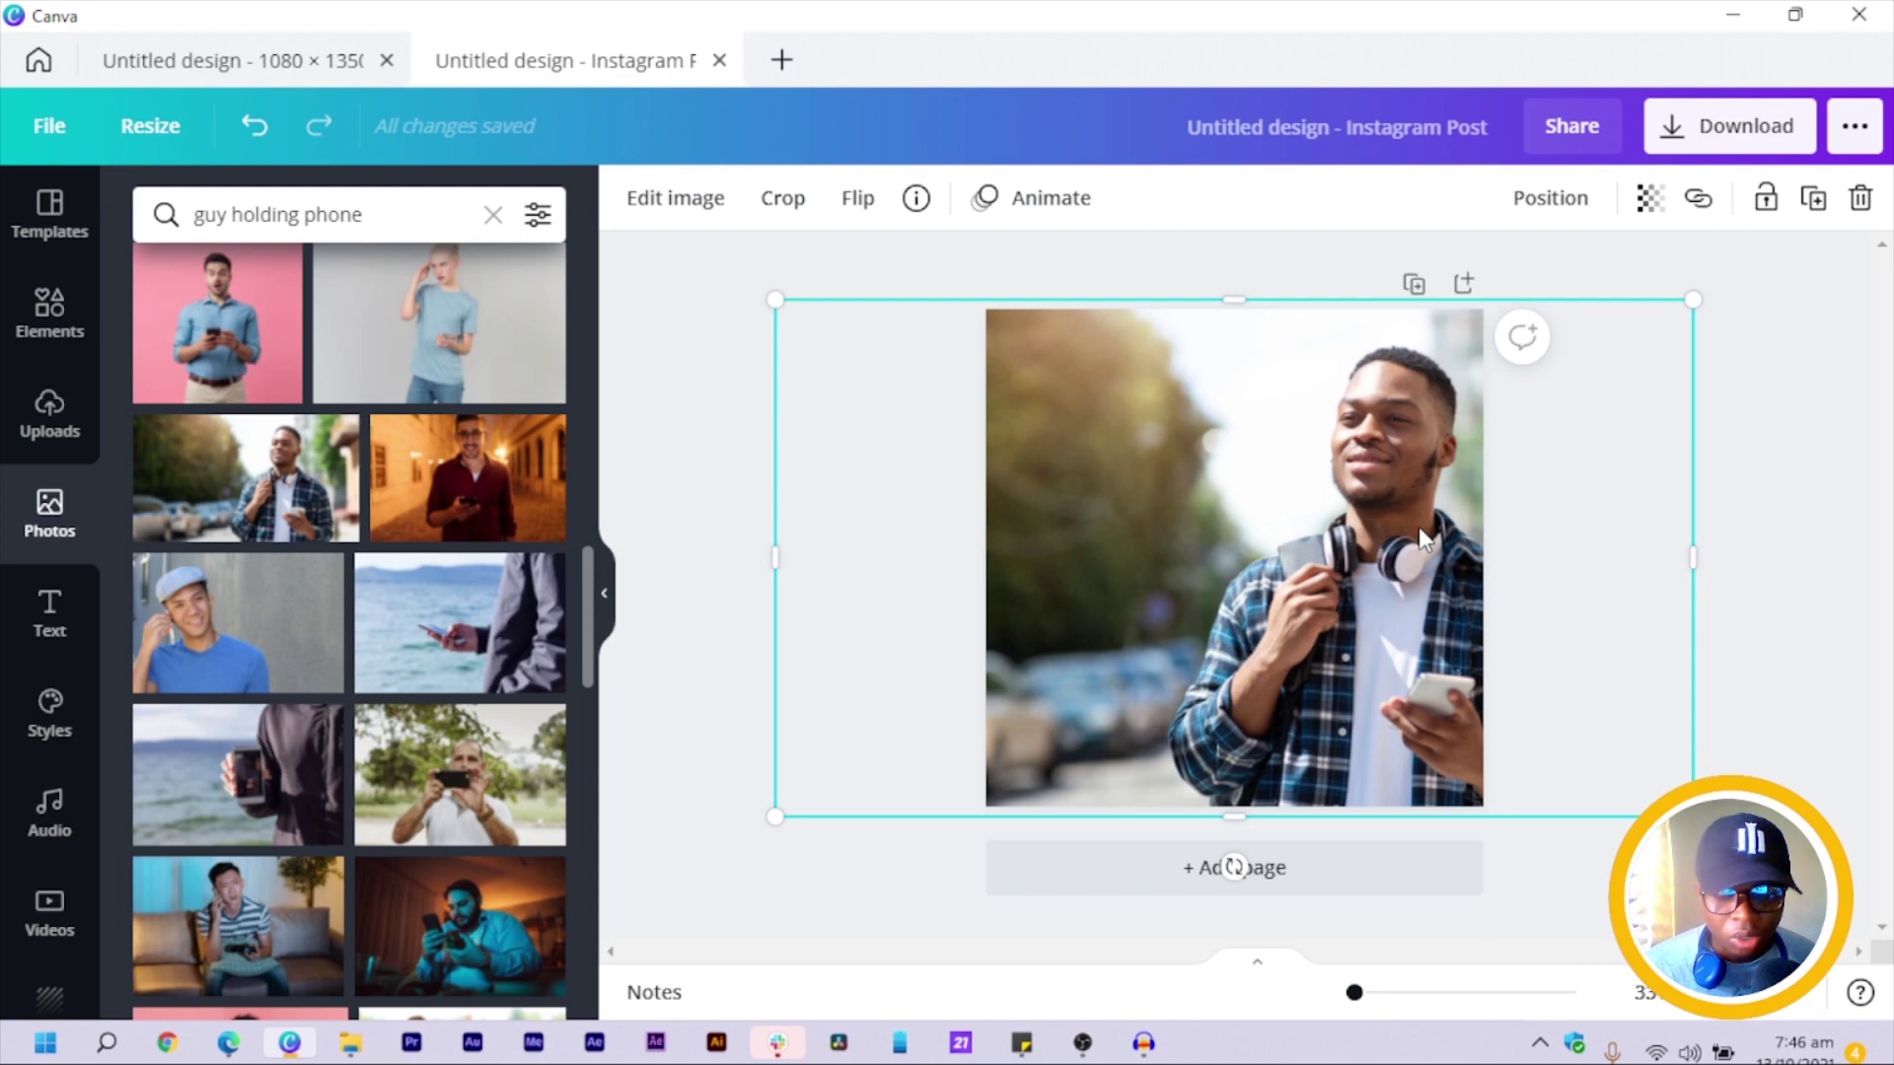
left_click_drag(1418, 525, 1340, 544)
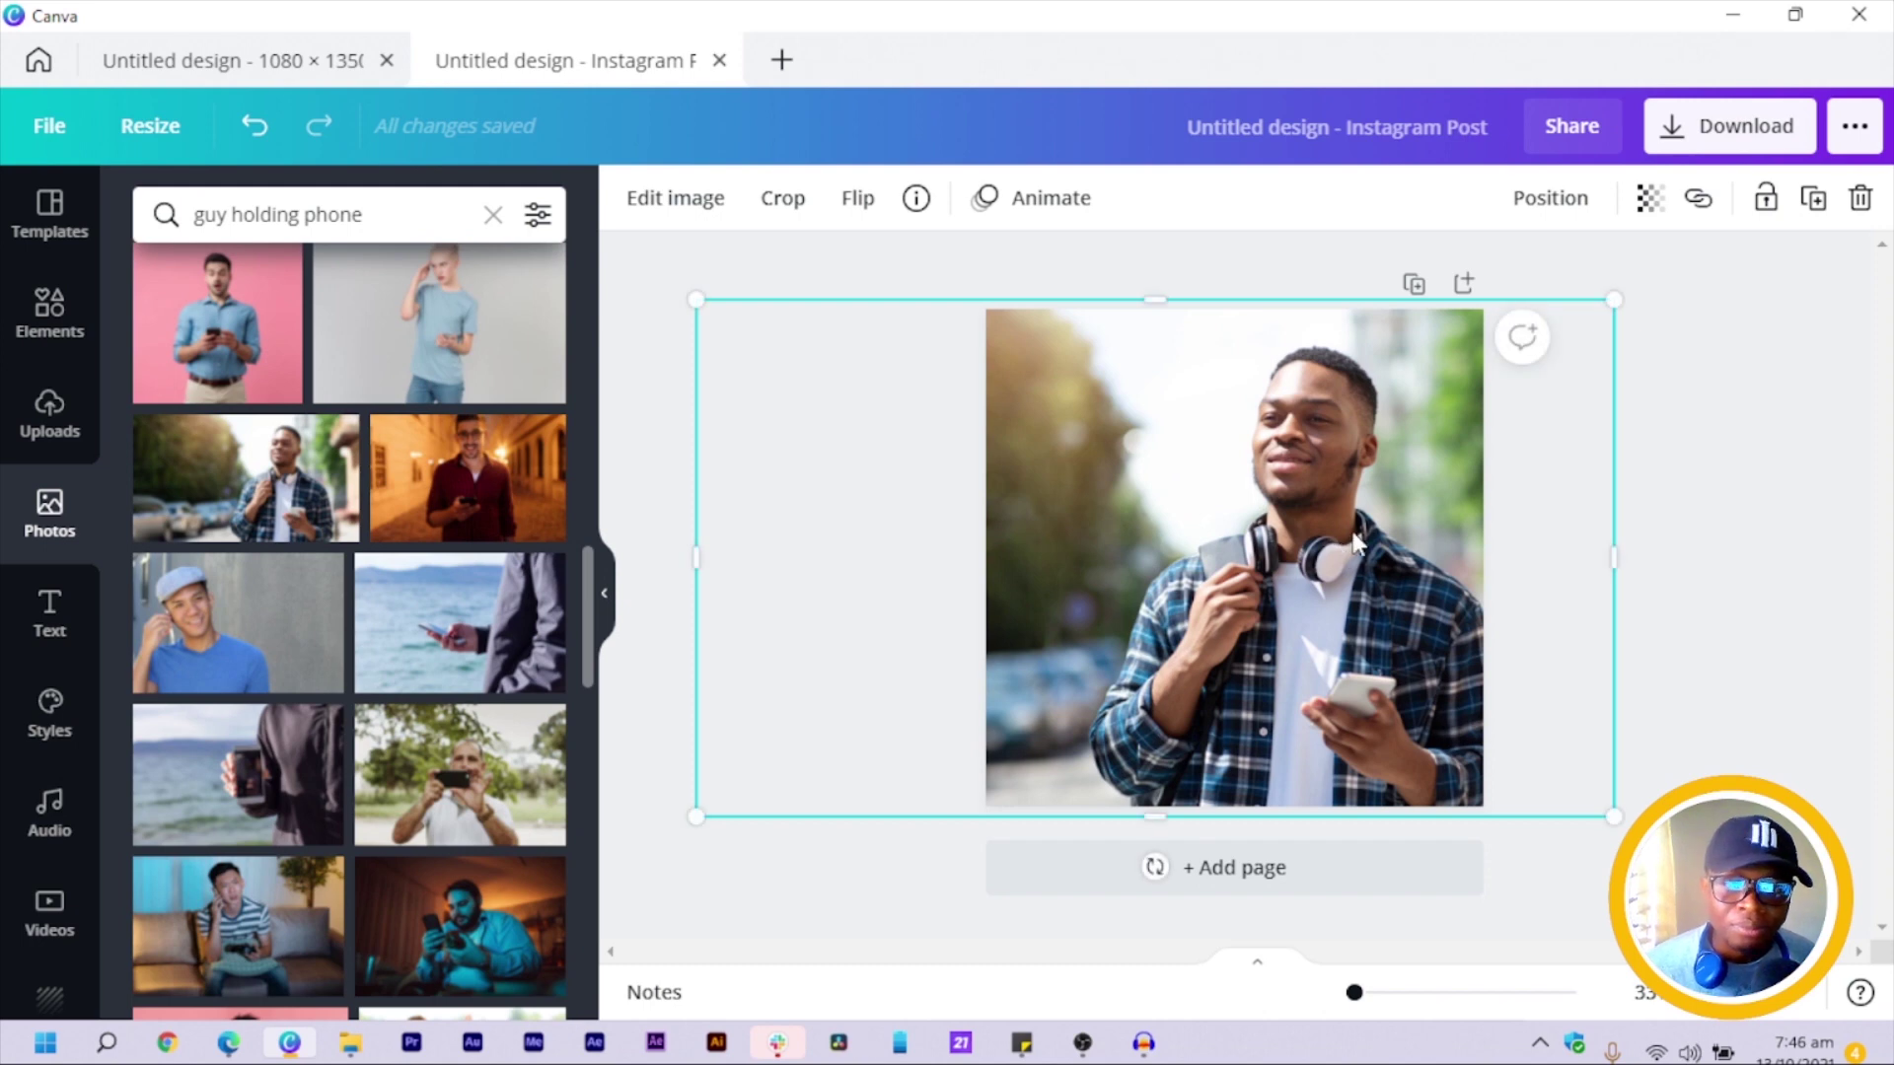
left_click_drag(688, 538, 968, 545)
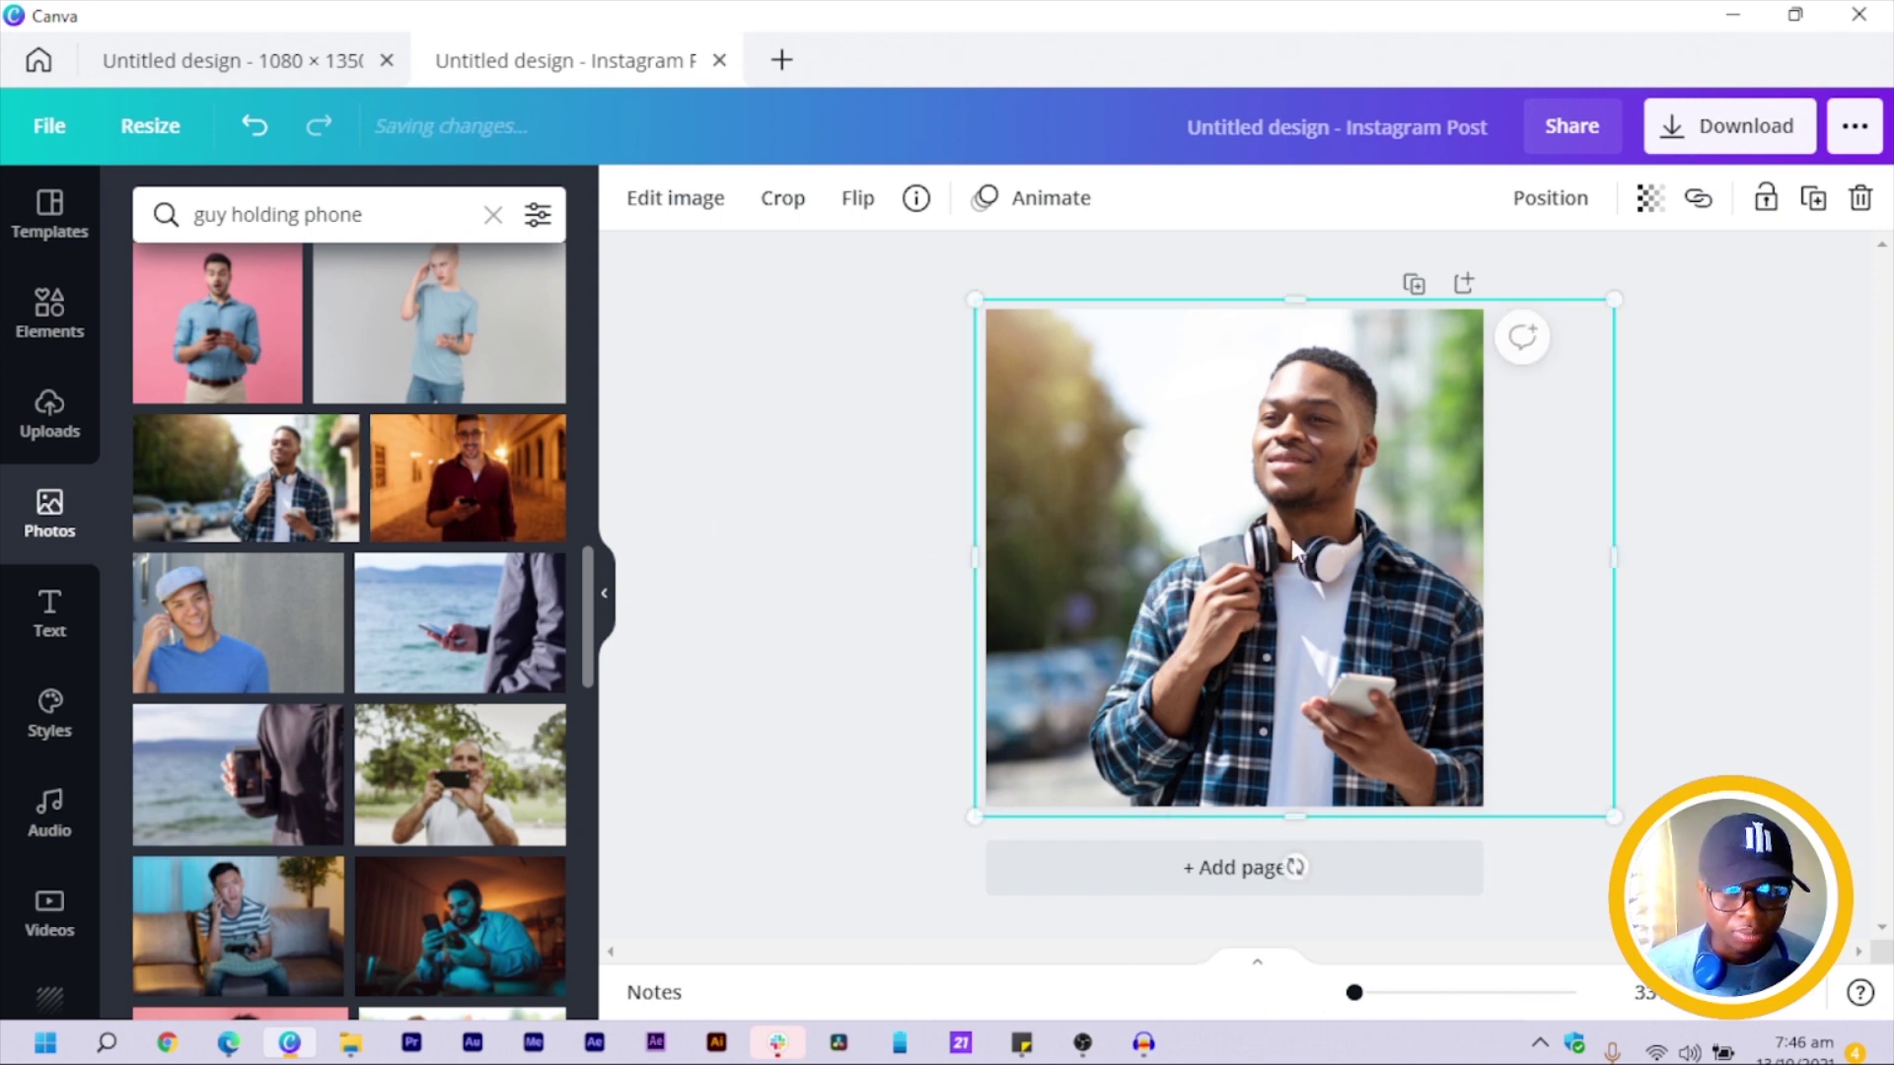
left_click_drag(1595, 441, 1503, 450)
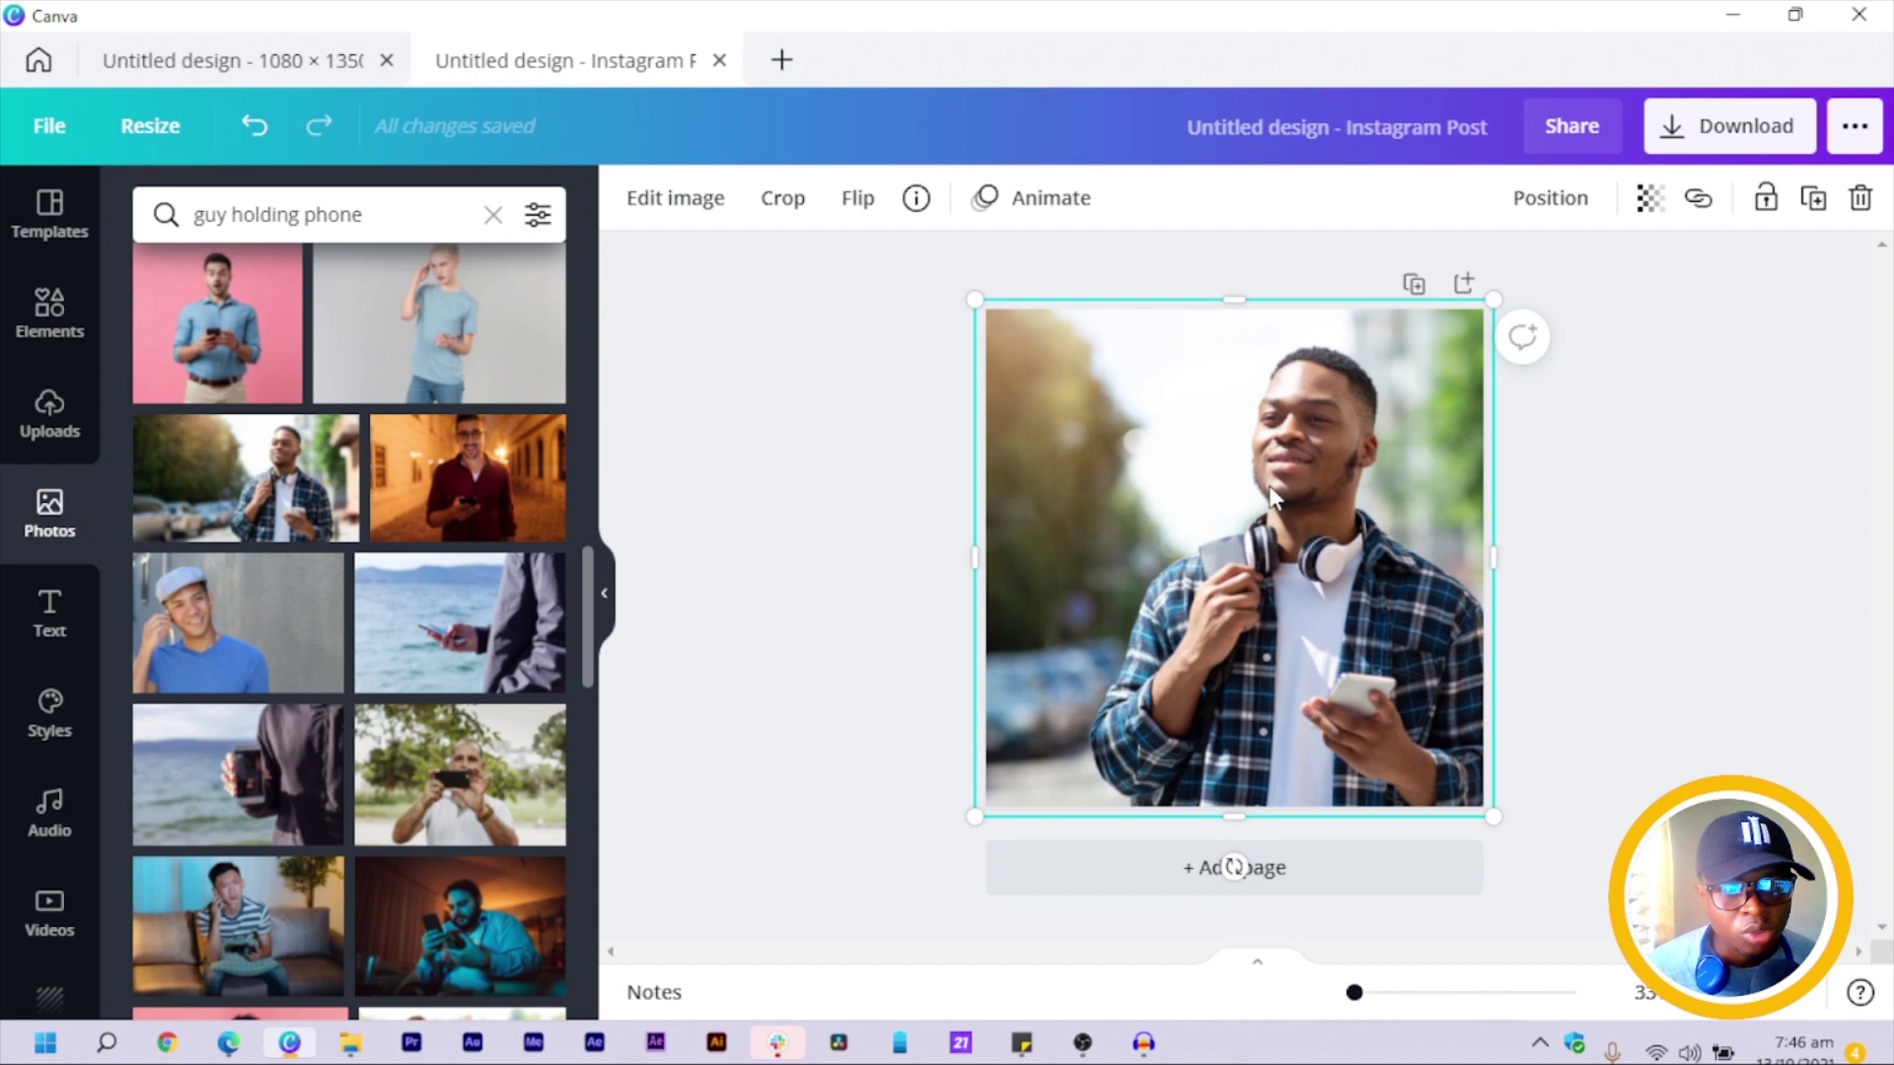
Duplicate the photo, align the copy to the page, and trim it to a left strip of about 563 × 1,121.
key("shift+Down")
key("shift+Right")
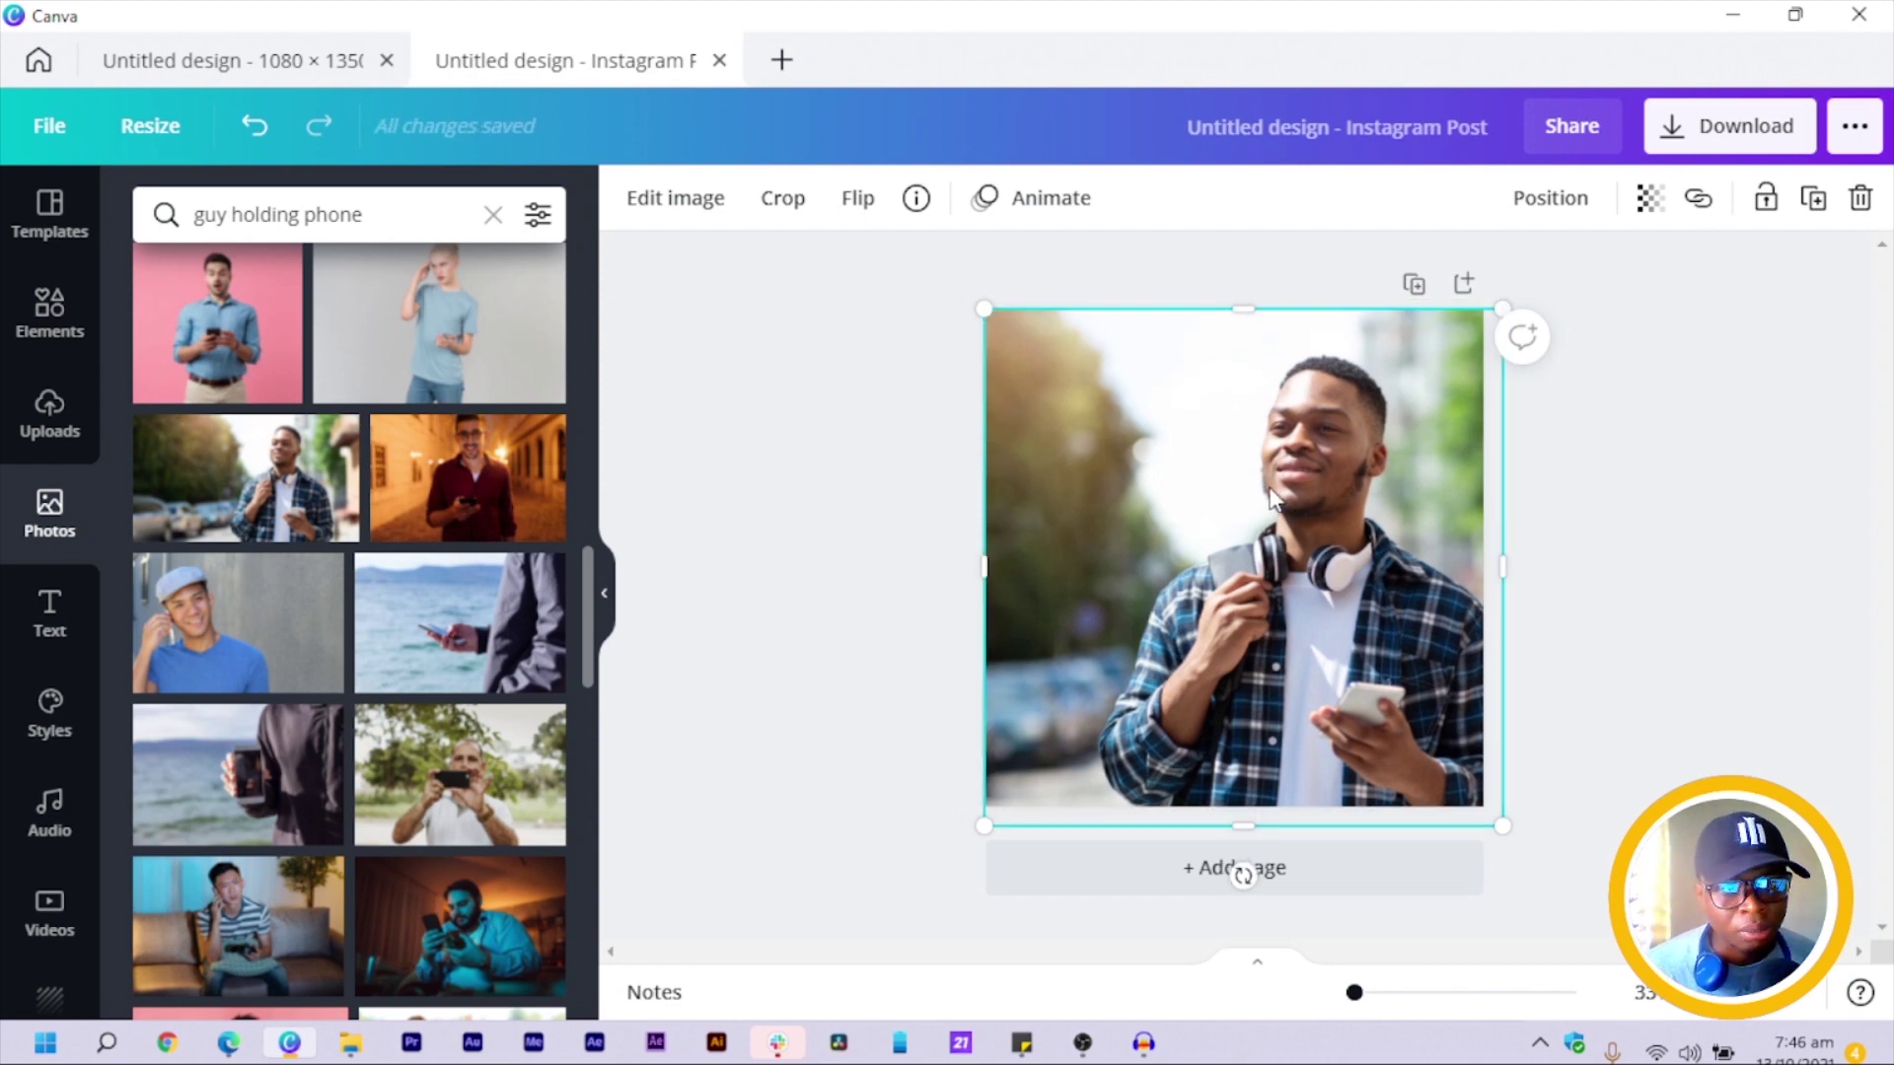
key("shift+Right")
key("shift+Right")
key("shift+Right")
key("shift+Down")
key("shift+Down")
key("shift+Down")
key("shift+Down")
key("shift+Down")
key("shift+Down")
key("shift+Down")
key("shift+Down")
key("shift+Down")
key("shift+Down")
key("shift+Down")
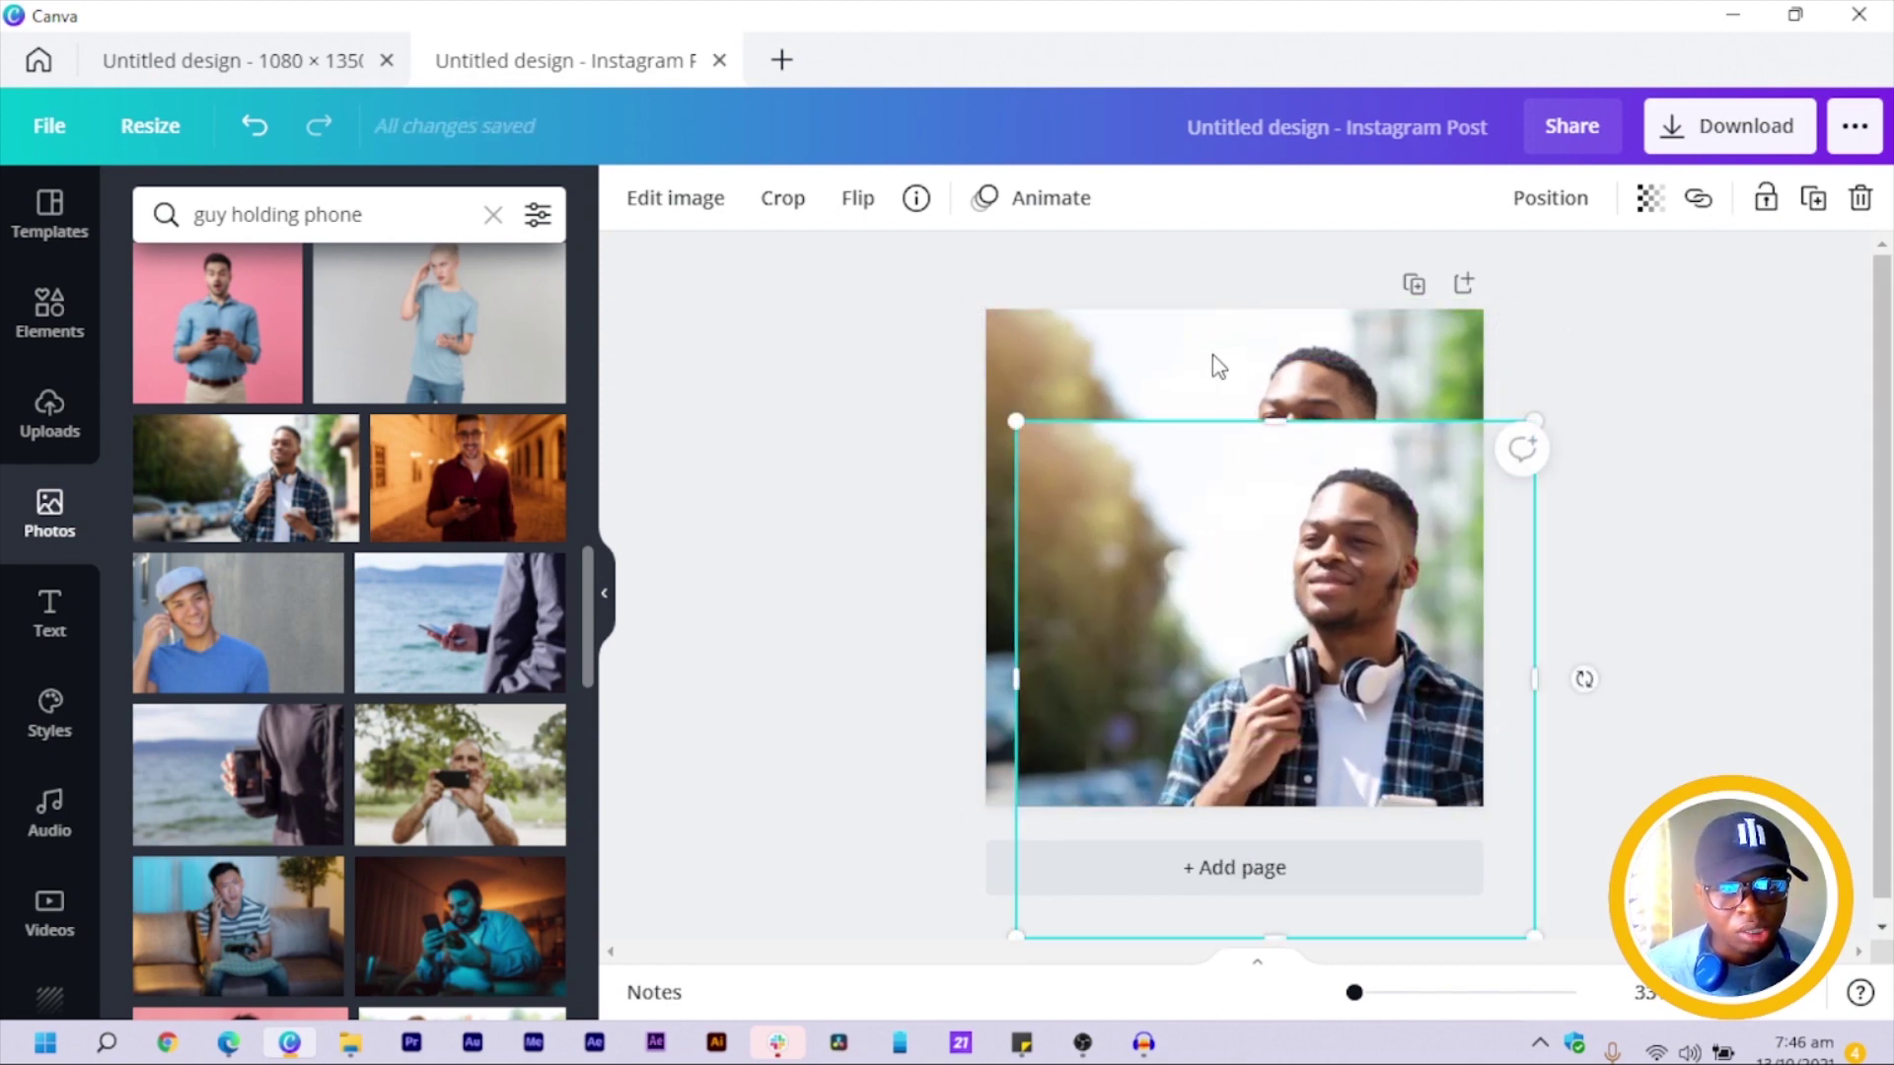
left_click_drag(1289, 597, 1237, 564)
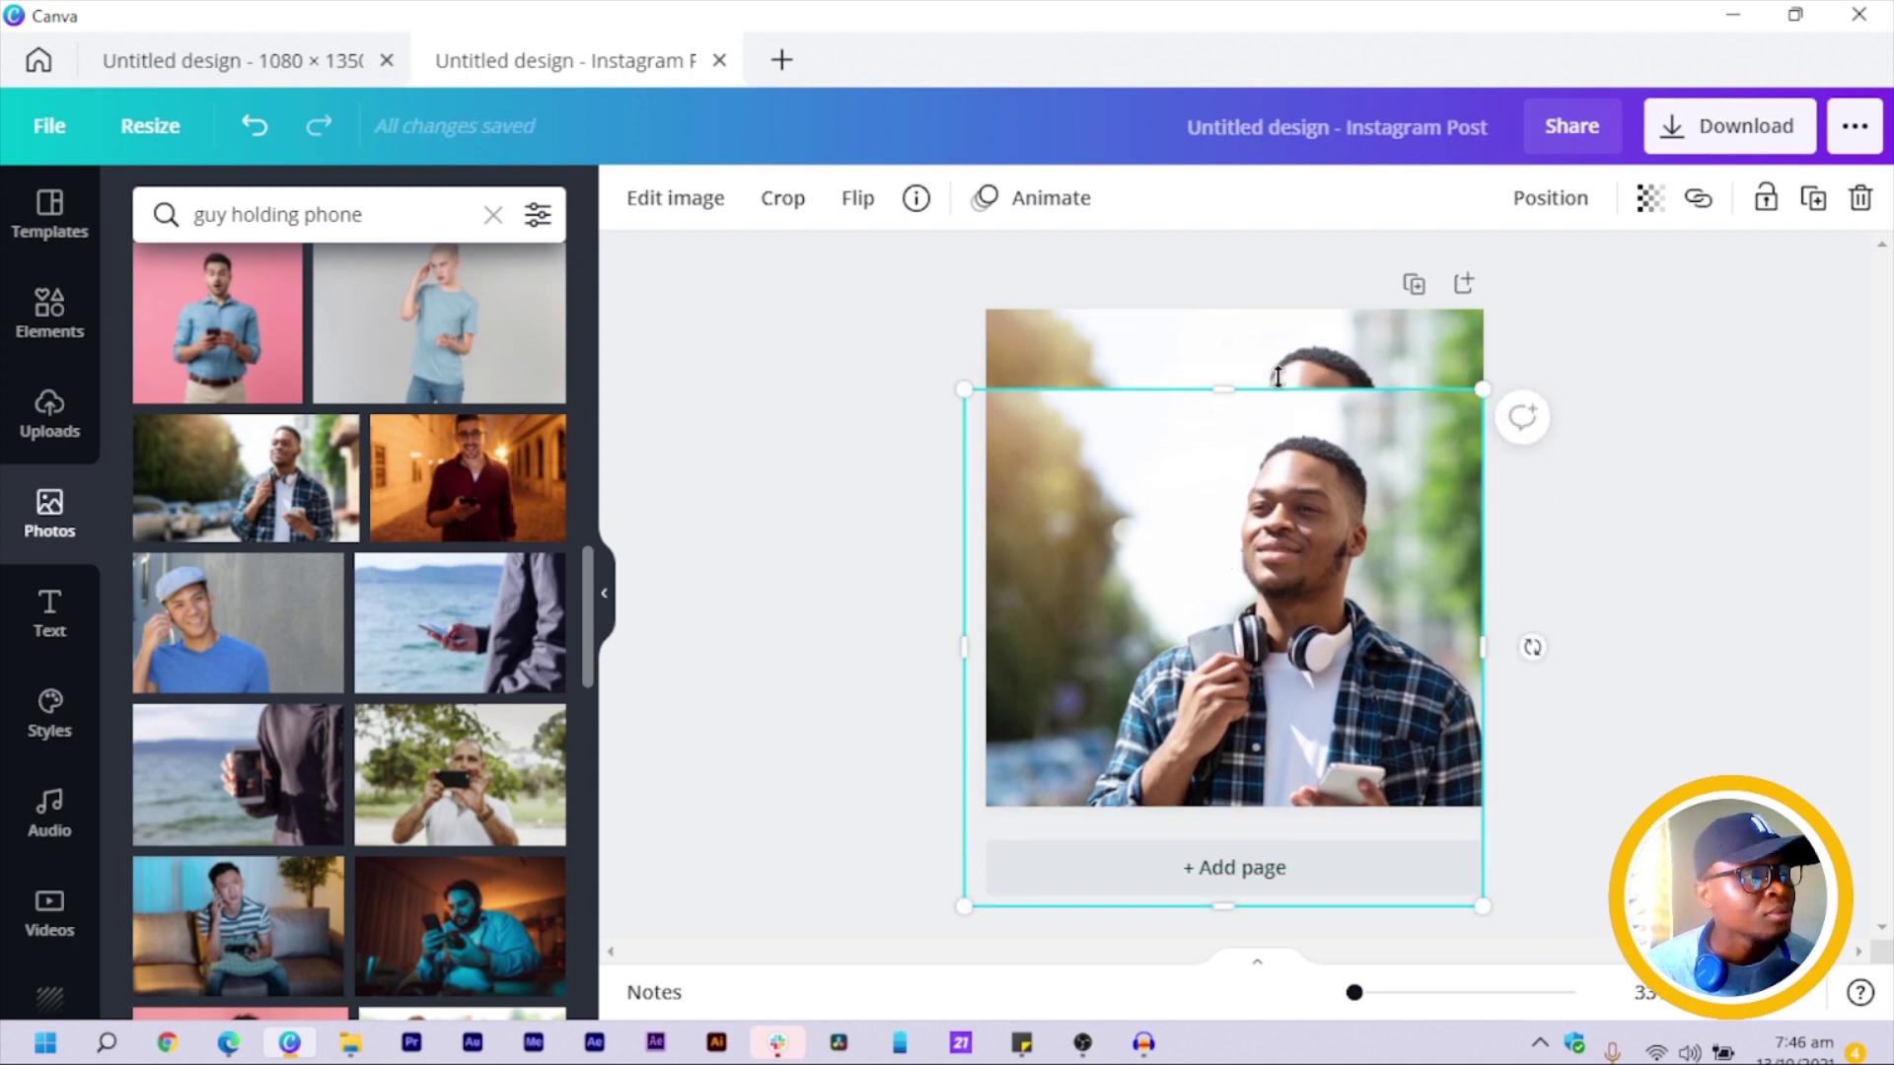
left_click_drag(1273, 651, 1272, 555)
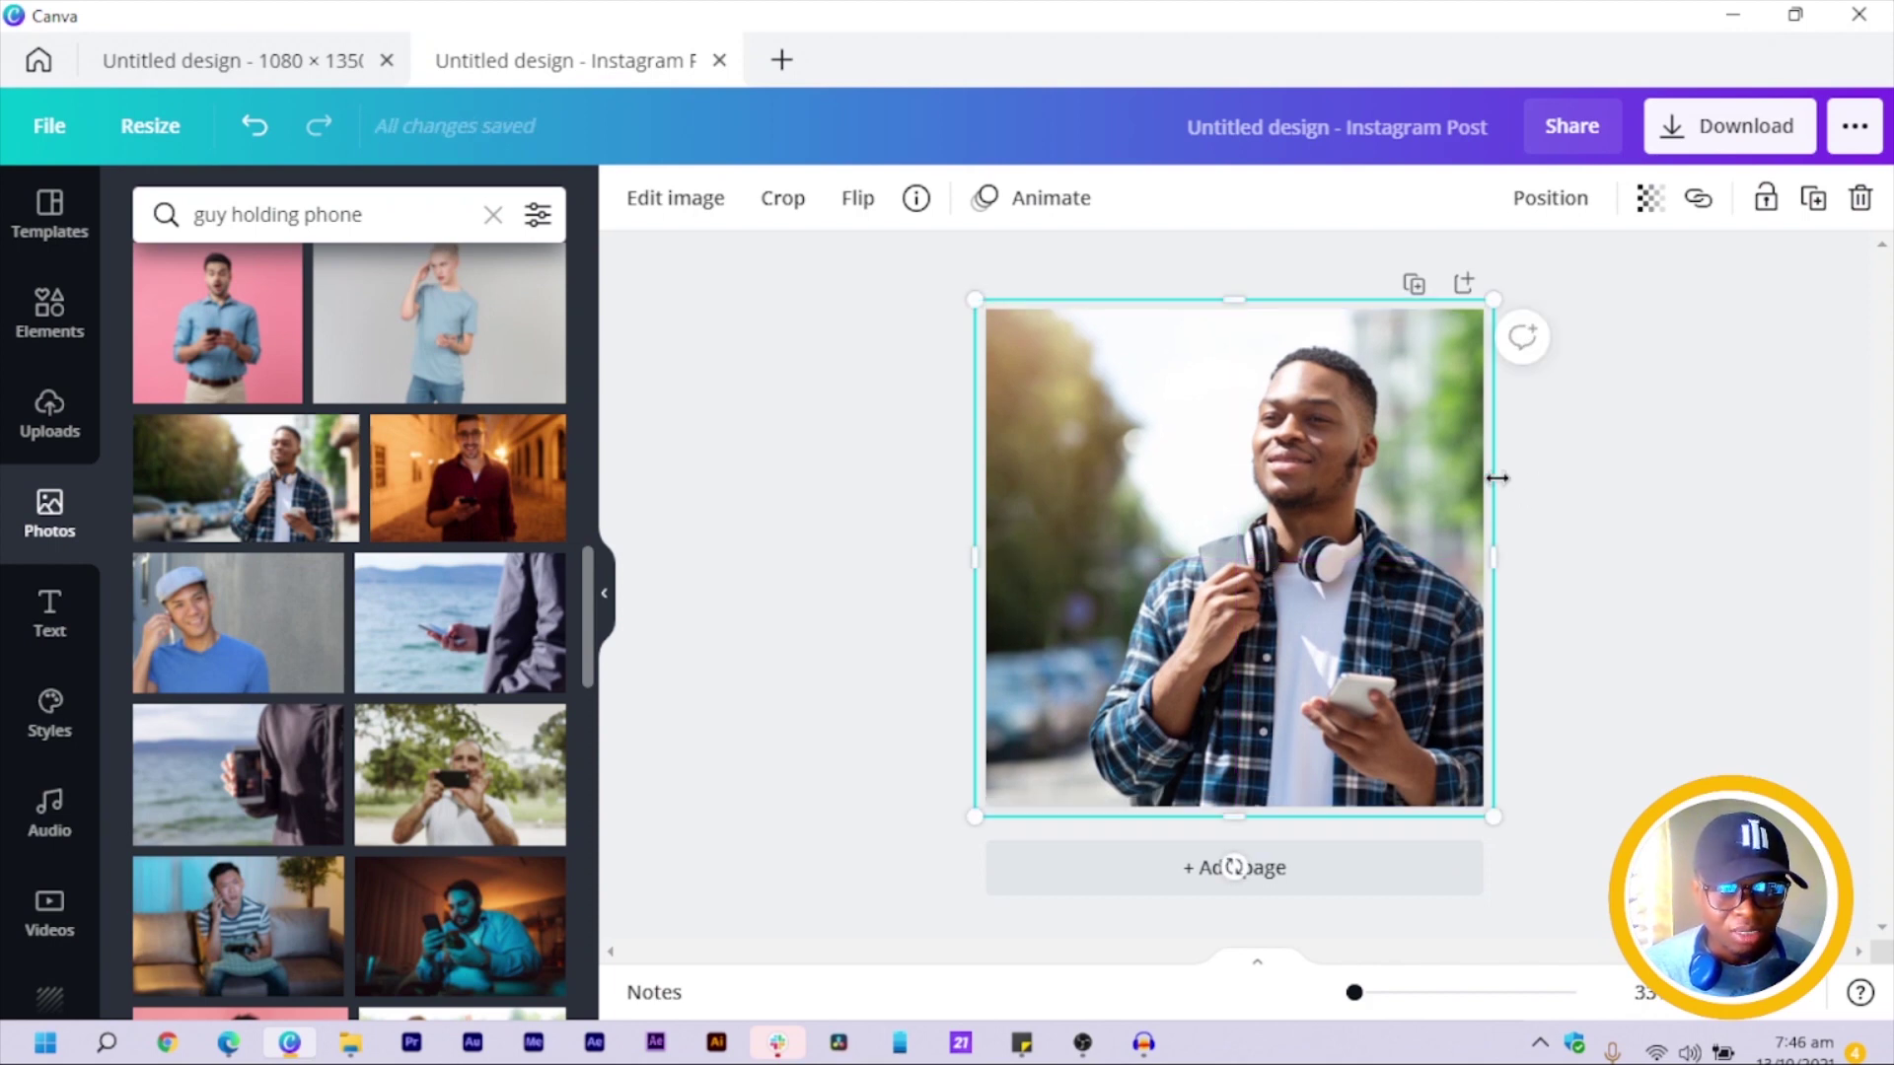
left_click_drag(1496, 477, 1229, 494)
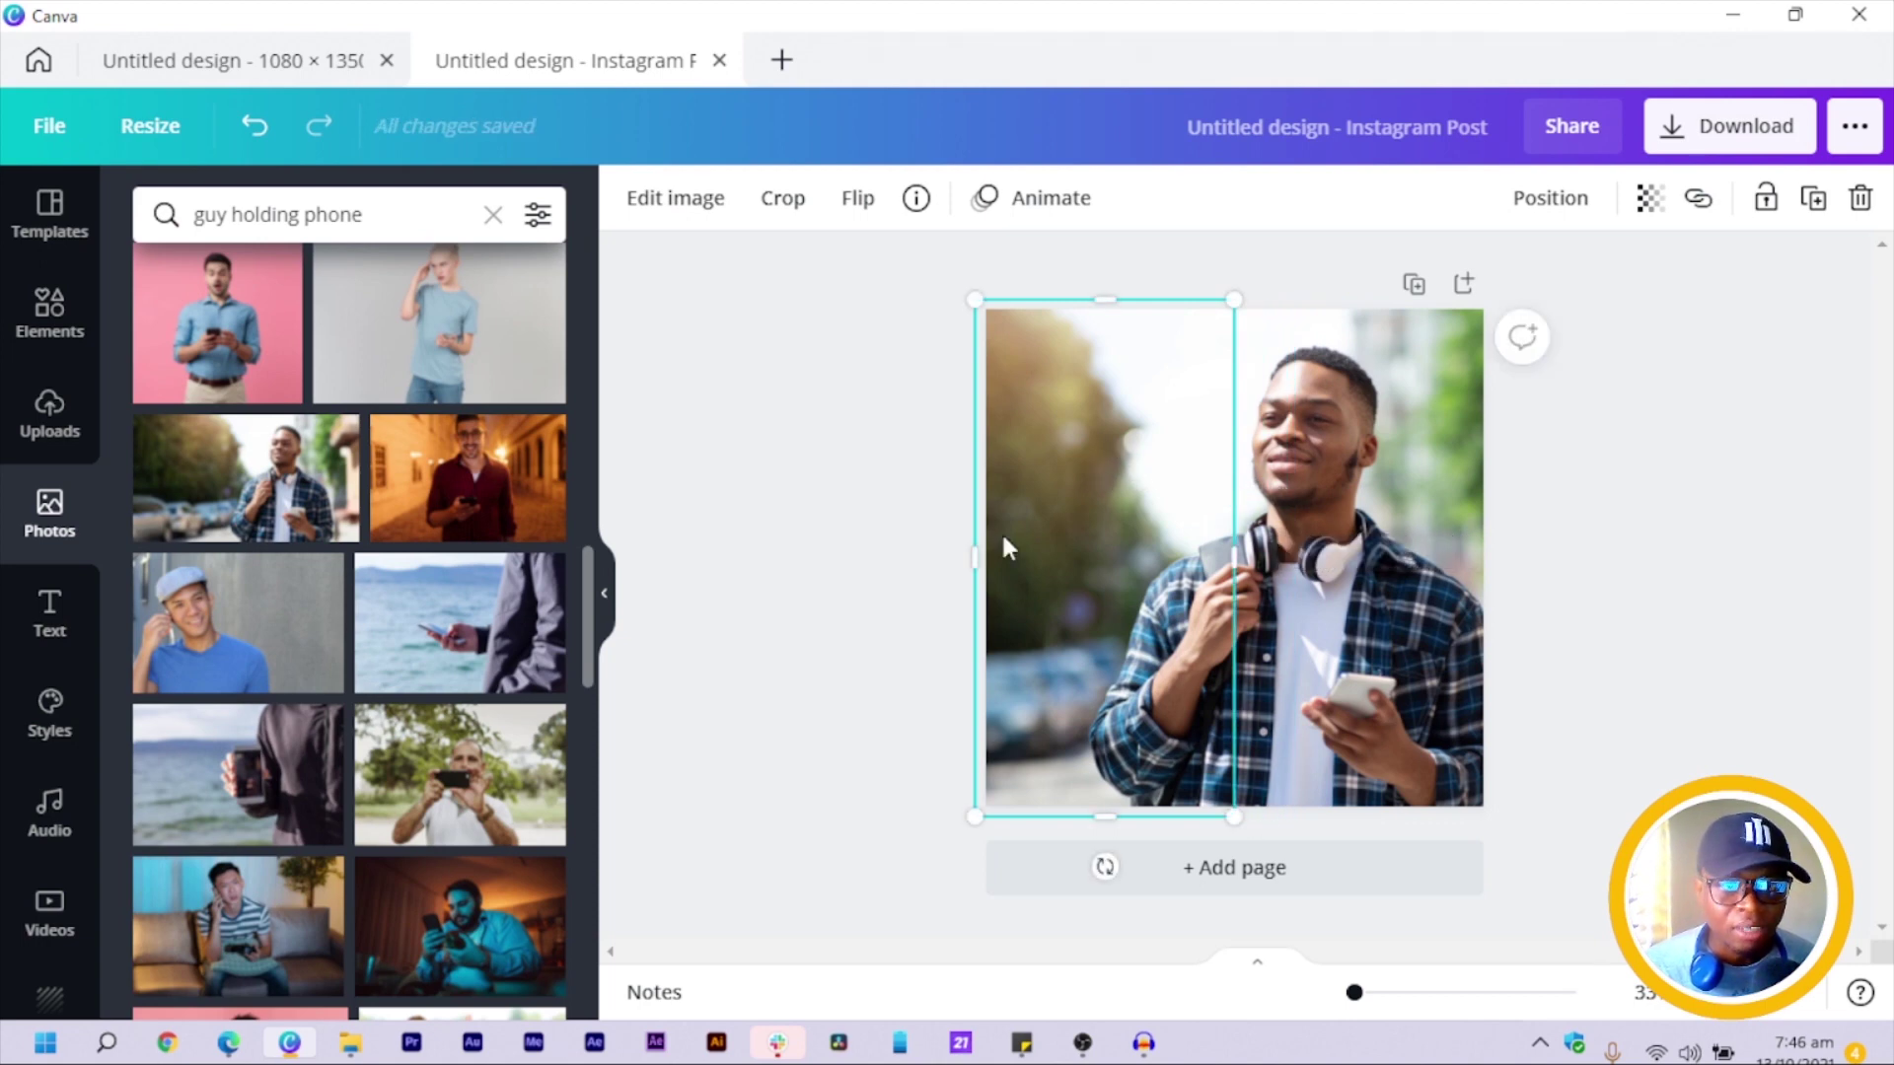
Blur the left photo strip to 10 using the Adjust settings.
left_click(686, 198)
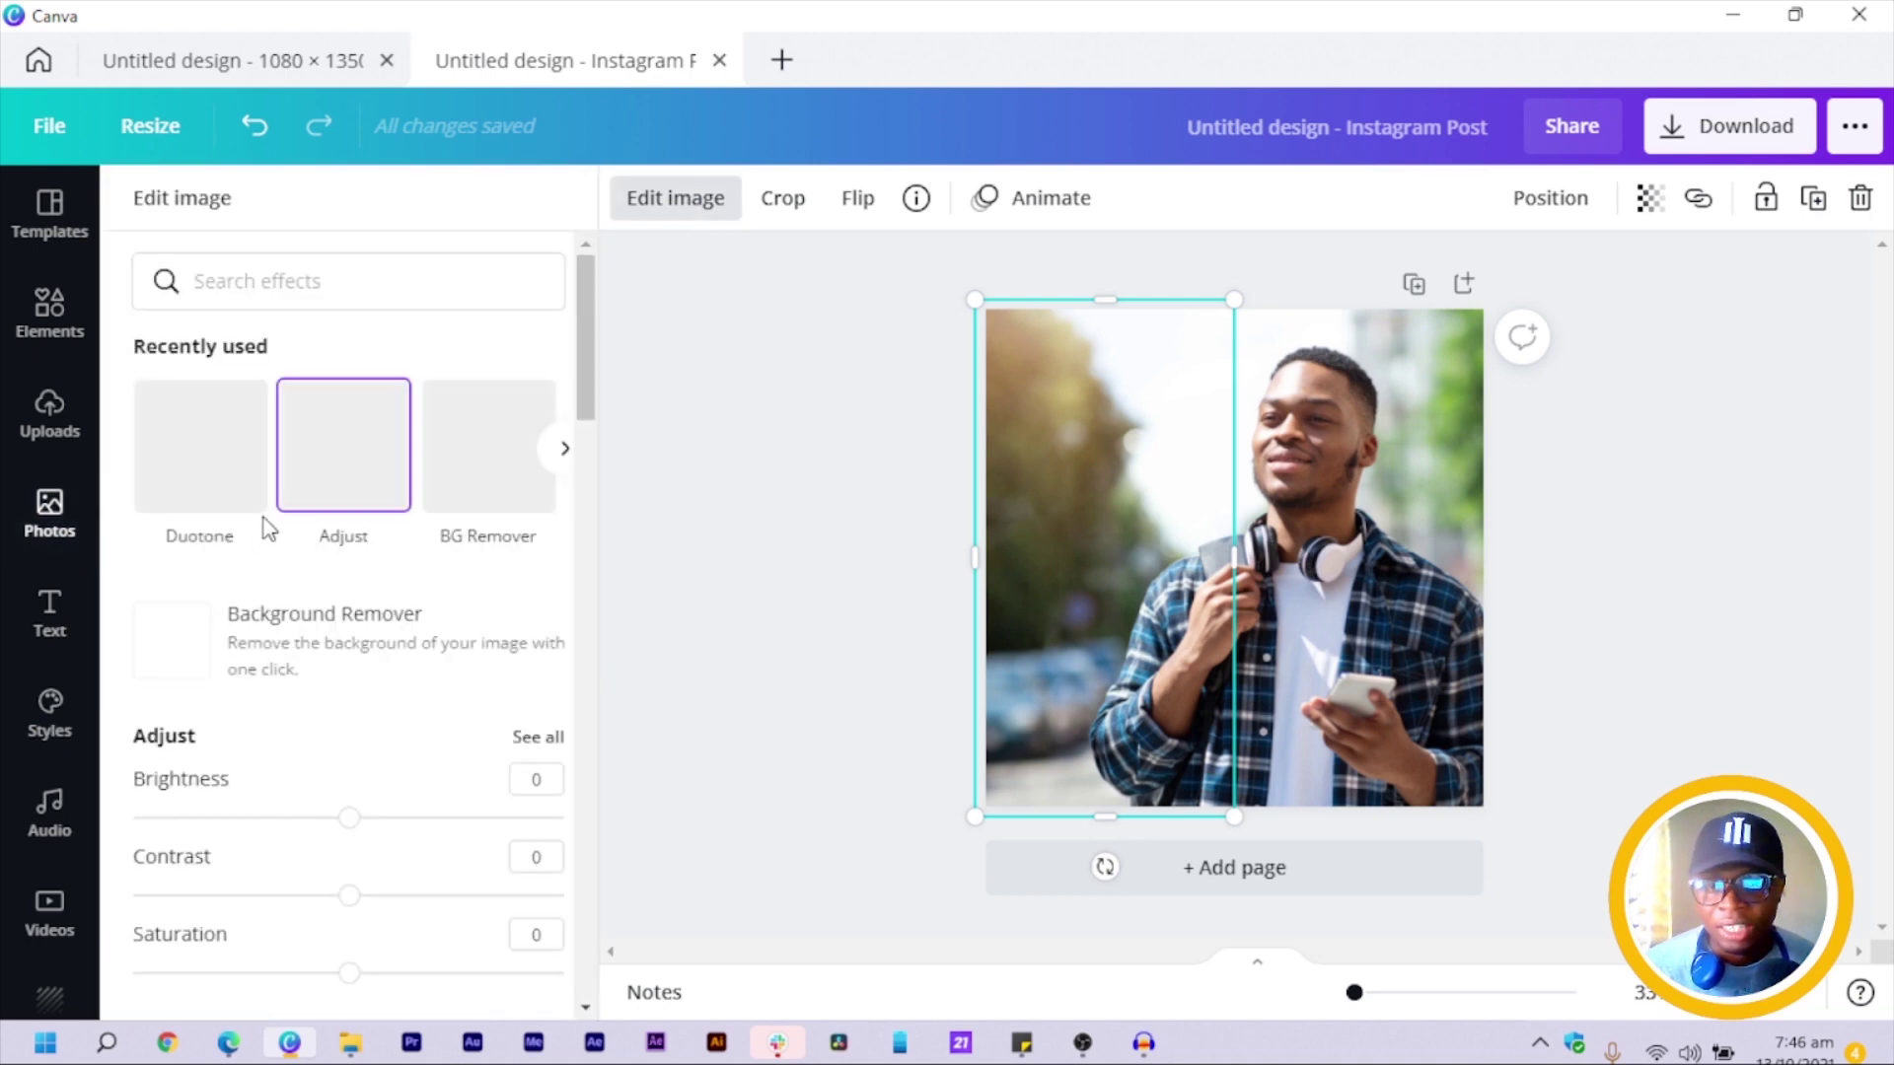
left_click(343, 452)
left_click_drag(348, 631, 370, 631)
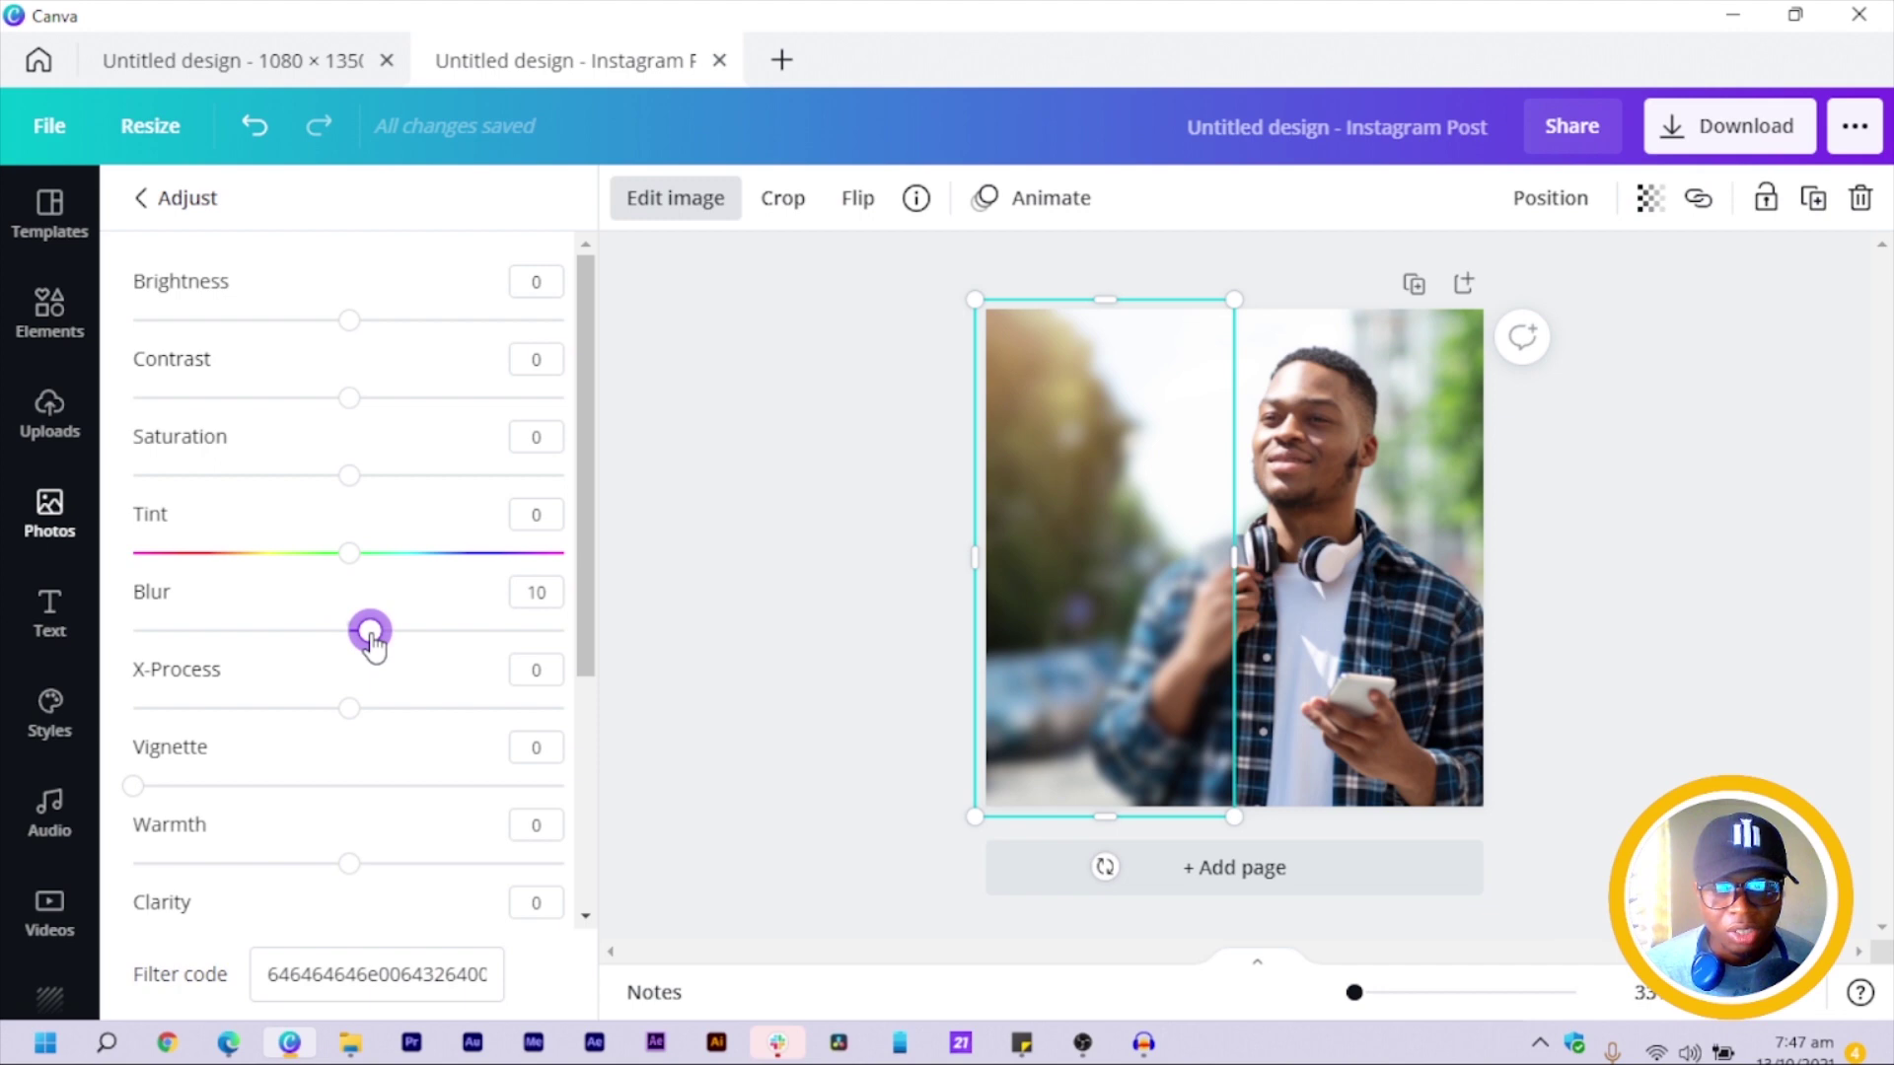
Add a beige square shape and move it to the page's top-left corner.
left_click(774, 549)
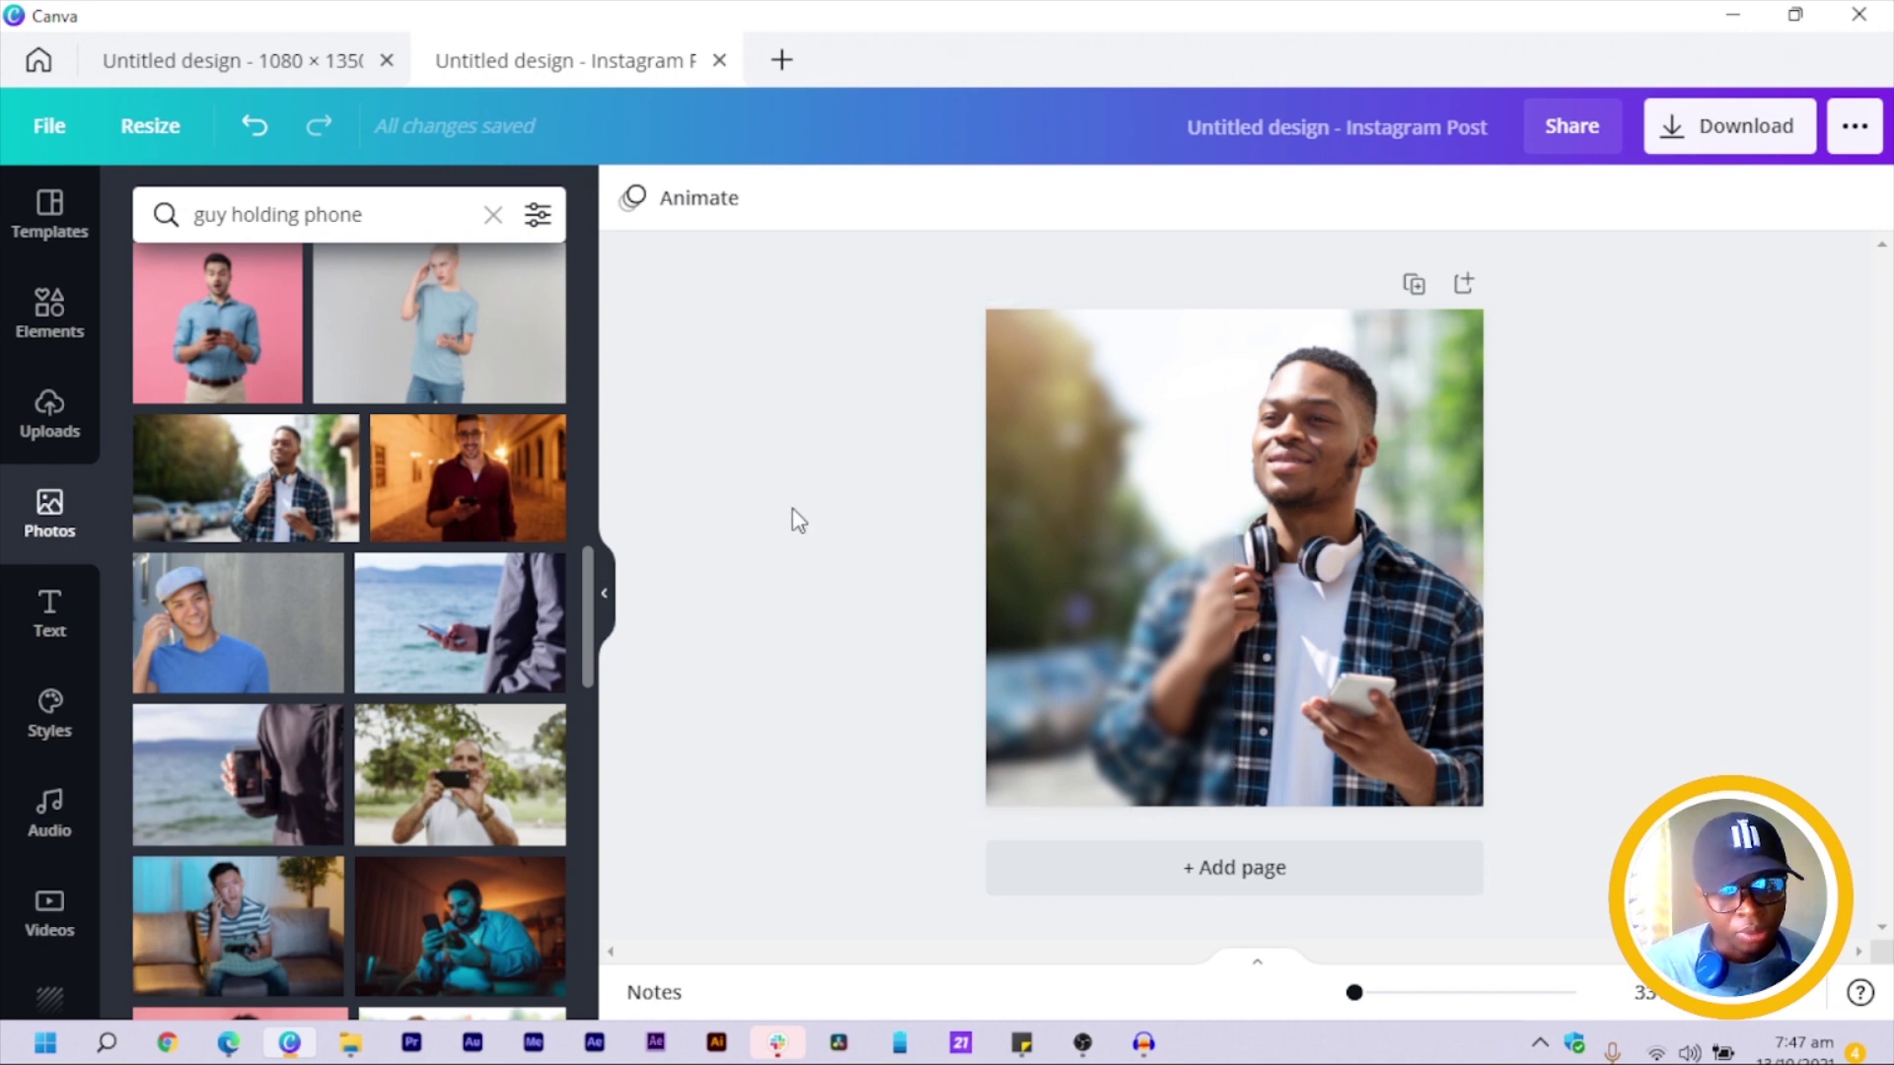
key("r")
left_click_drag(1170, 532, 1152, 519)
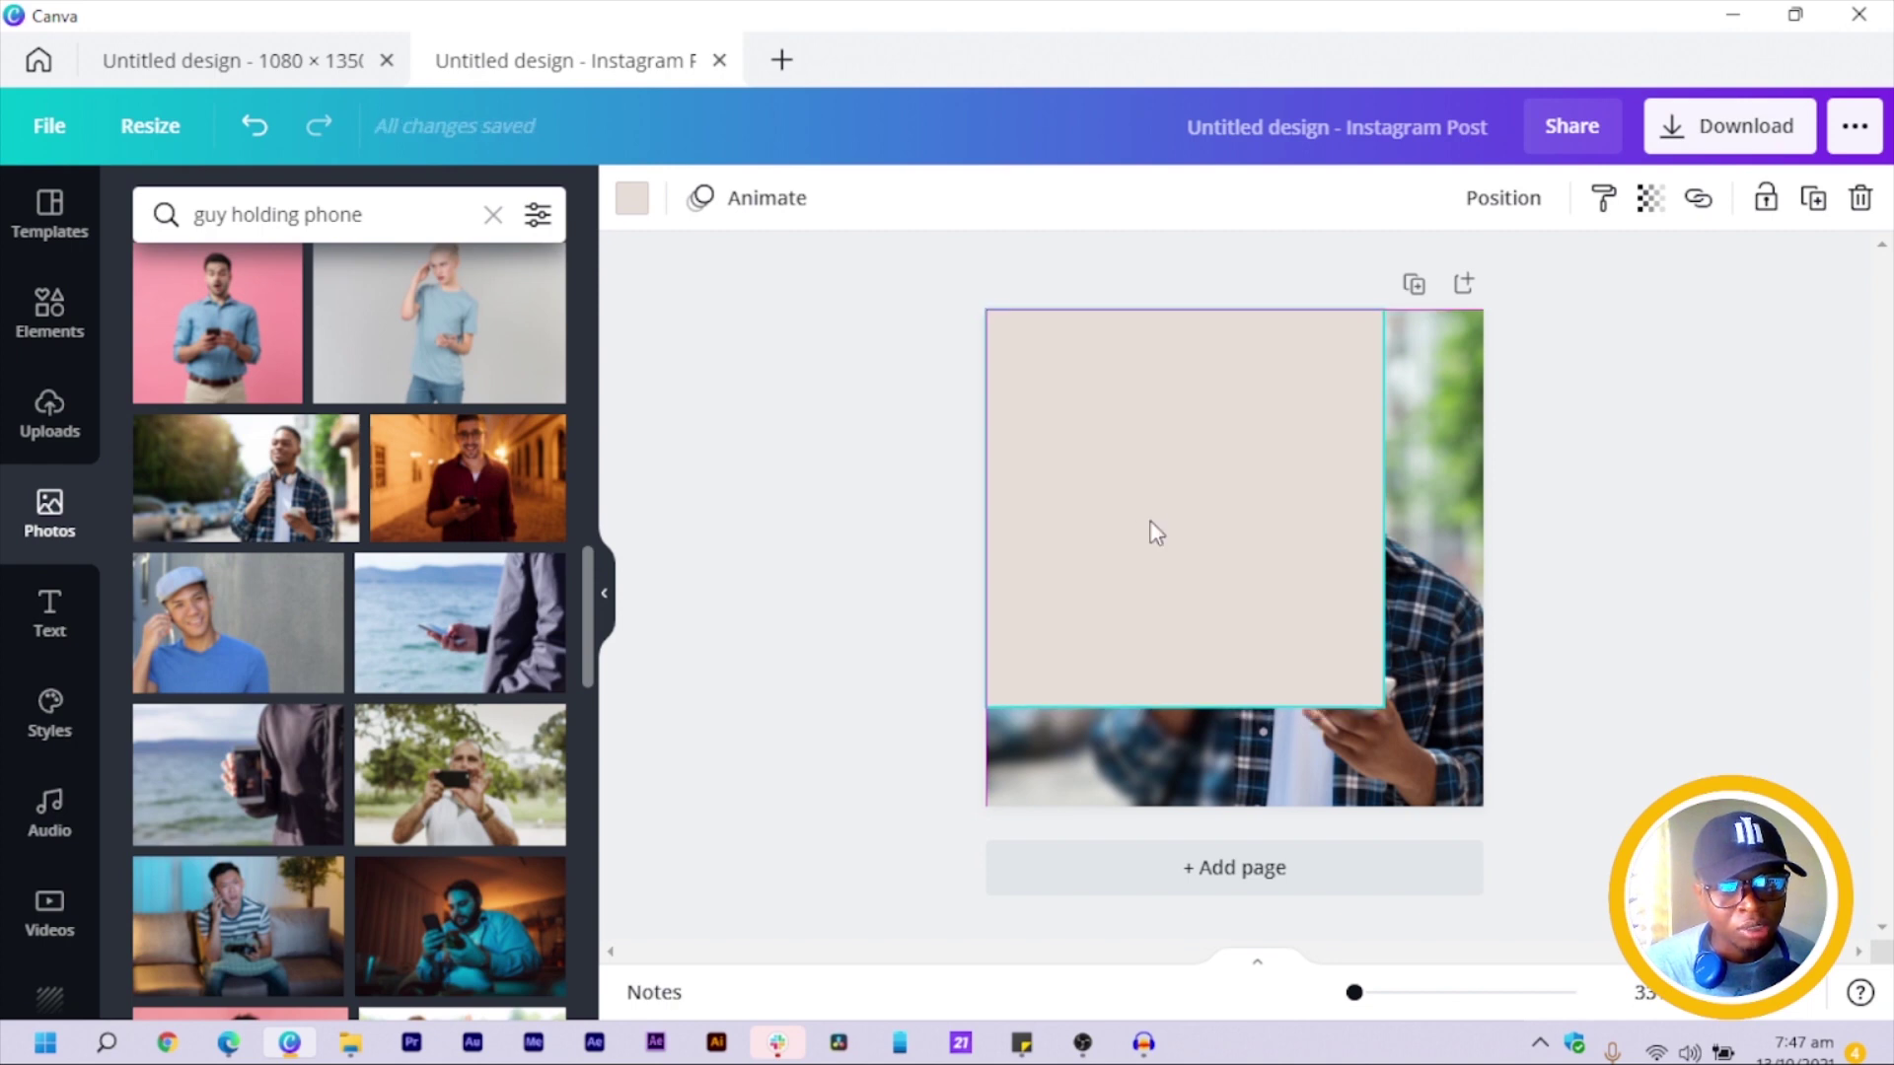
Reshape the square into a full-height left panel tinted the photo's near-black at about 62 transparency.
left_click_drag(1384, 507, 1235, 511)
left_click_drag(1086, 705, 1080, 806)
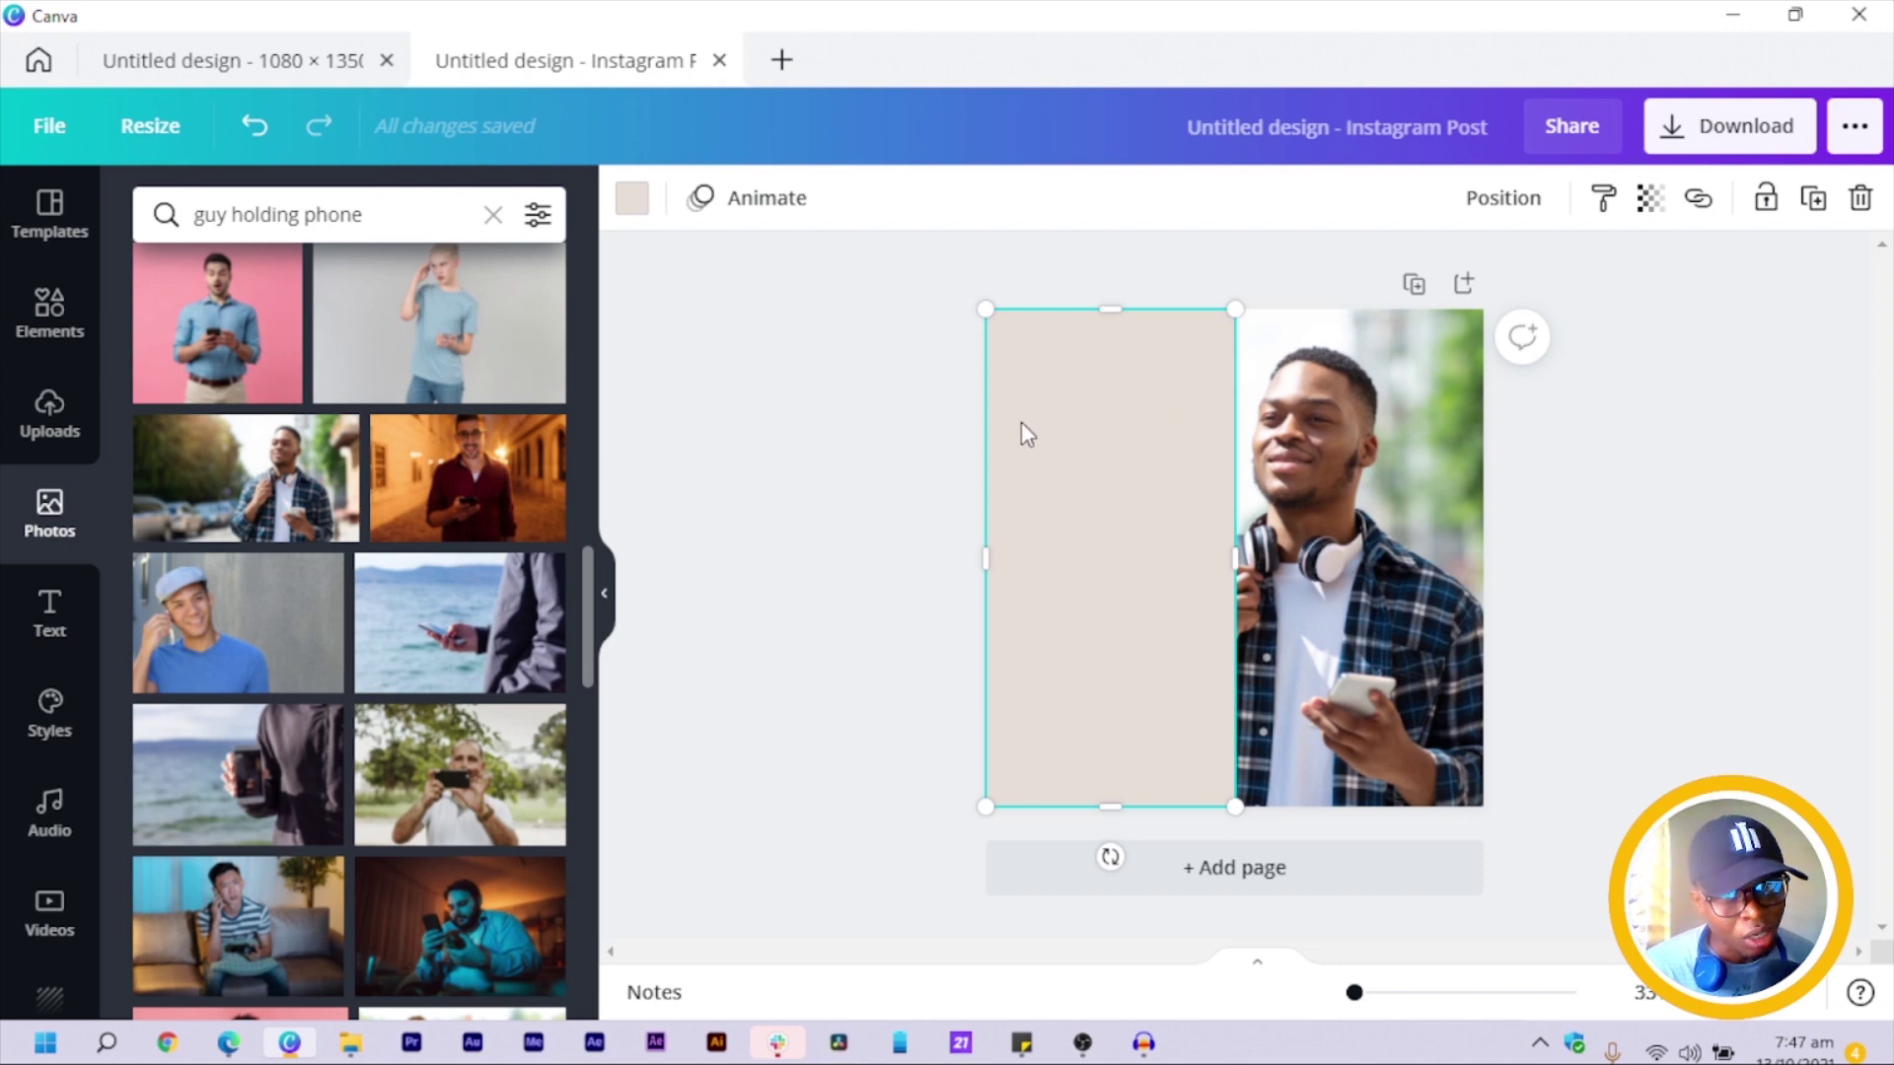
left_click(631, 198)
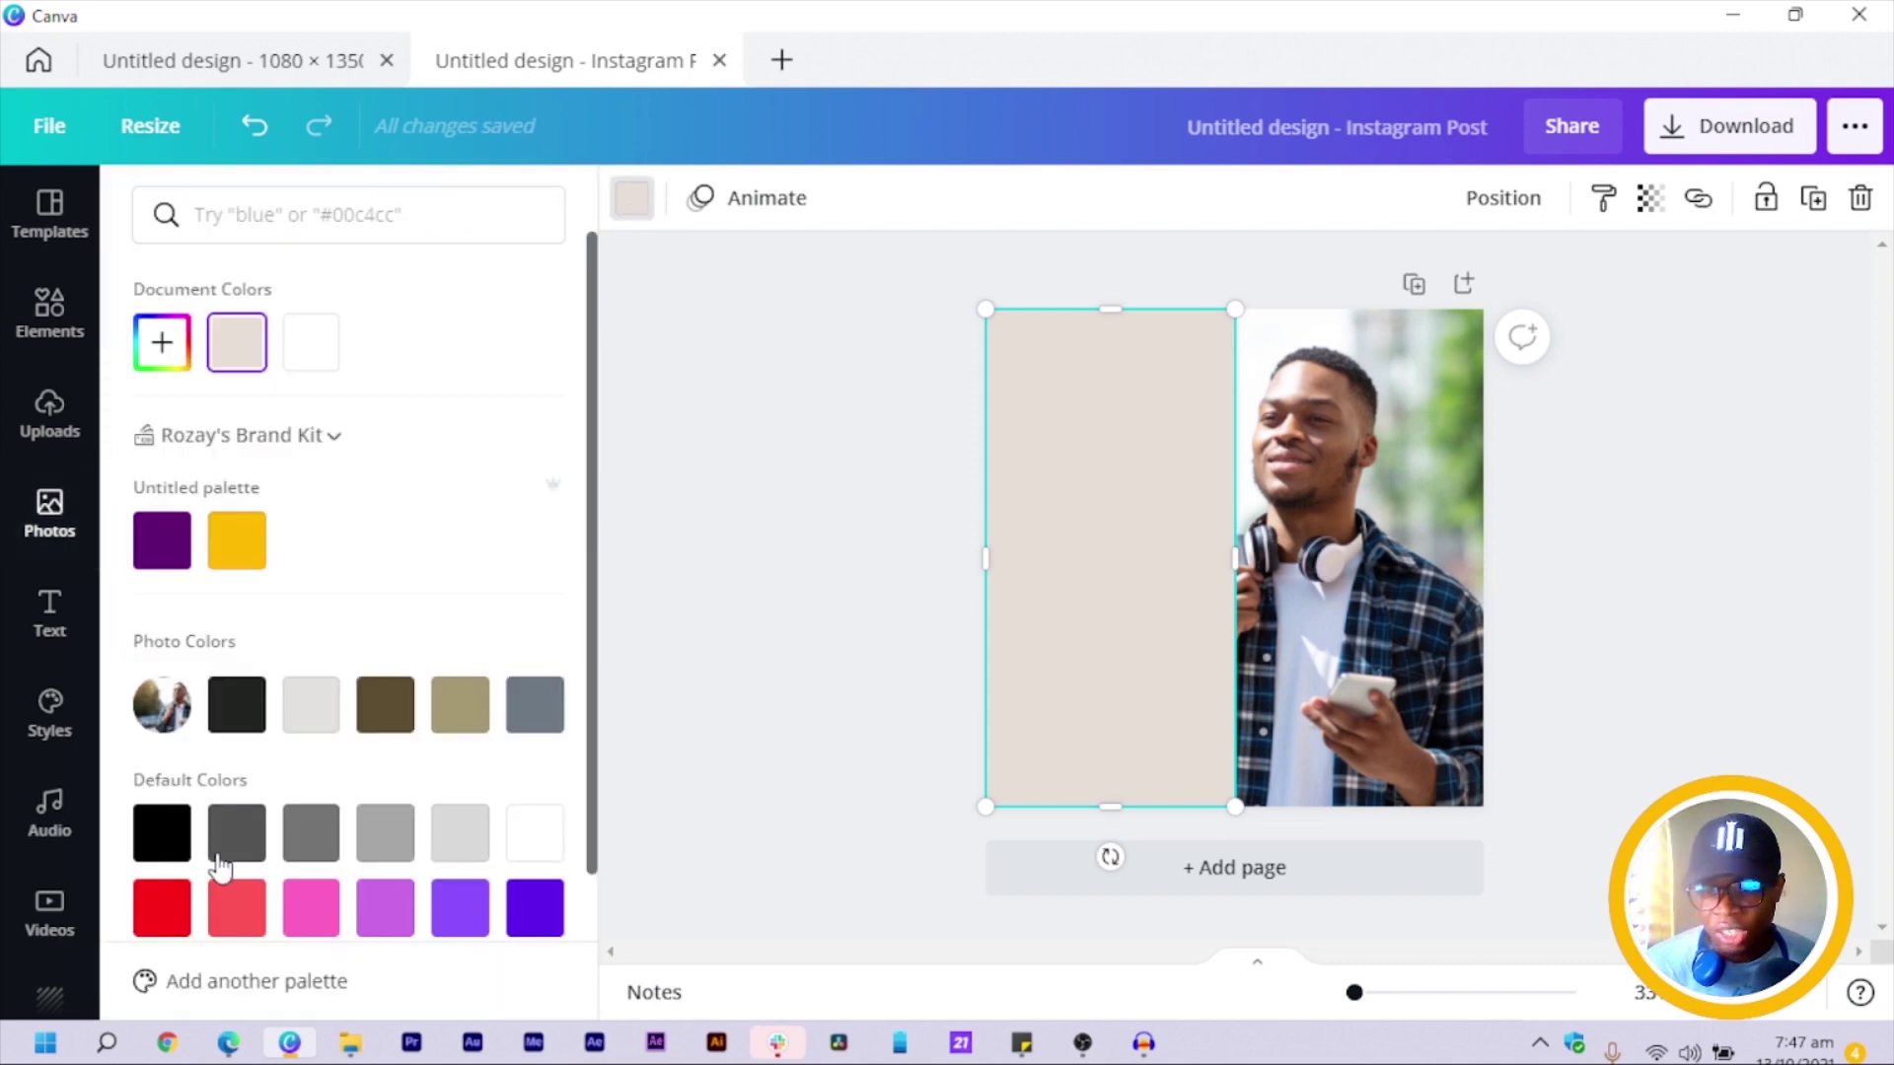
left_click(409, 702)
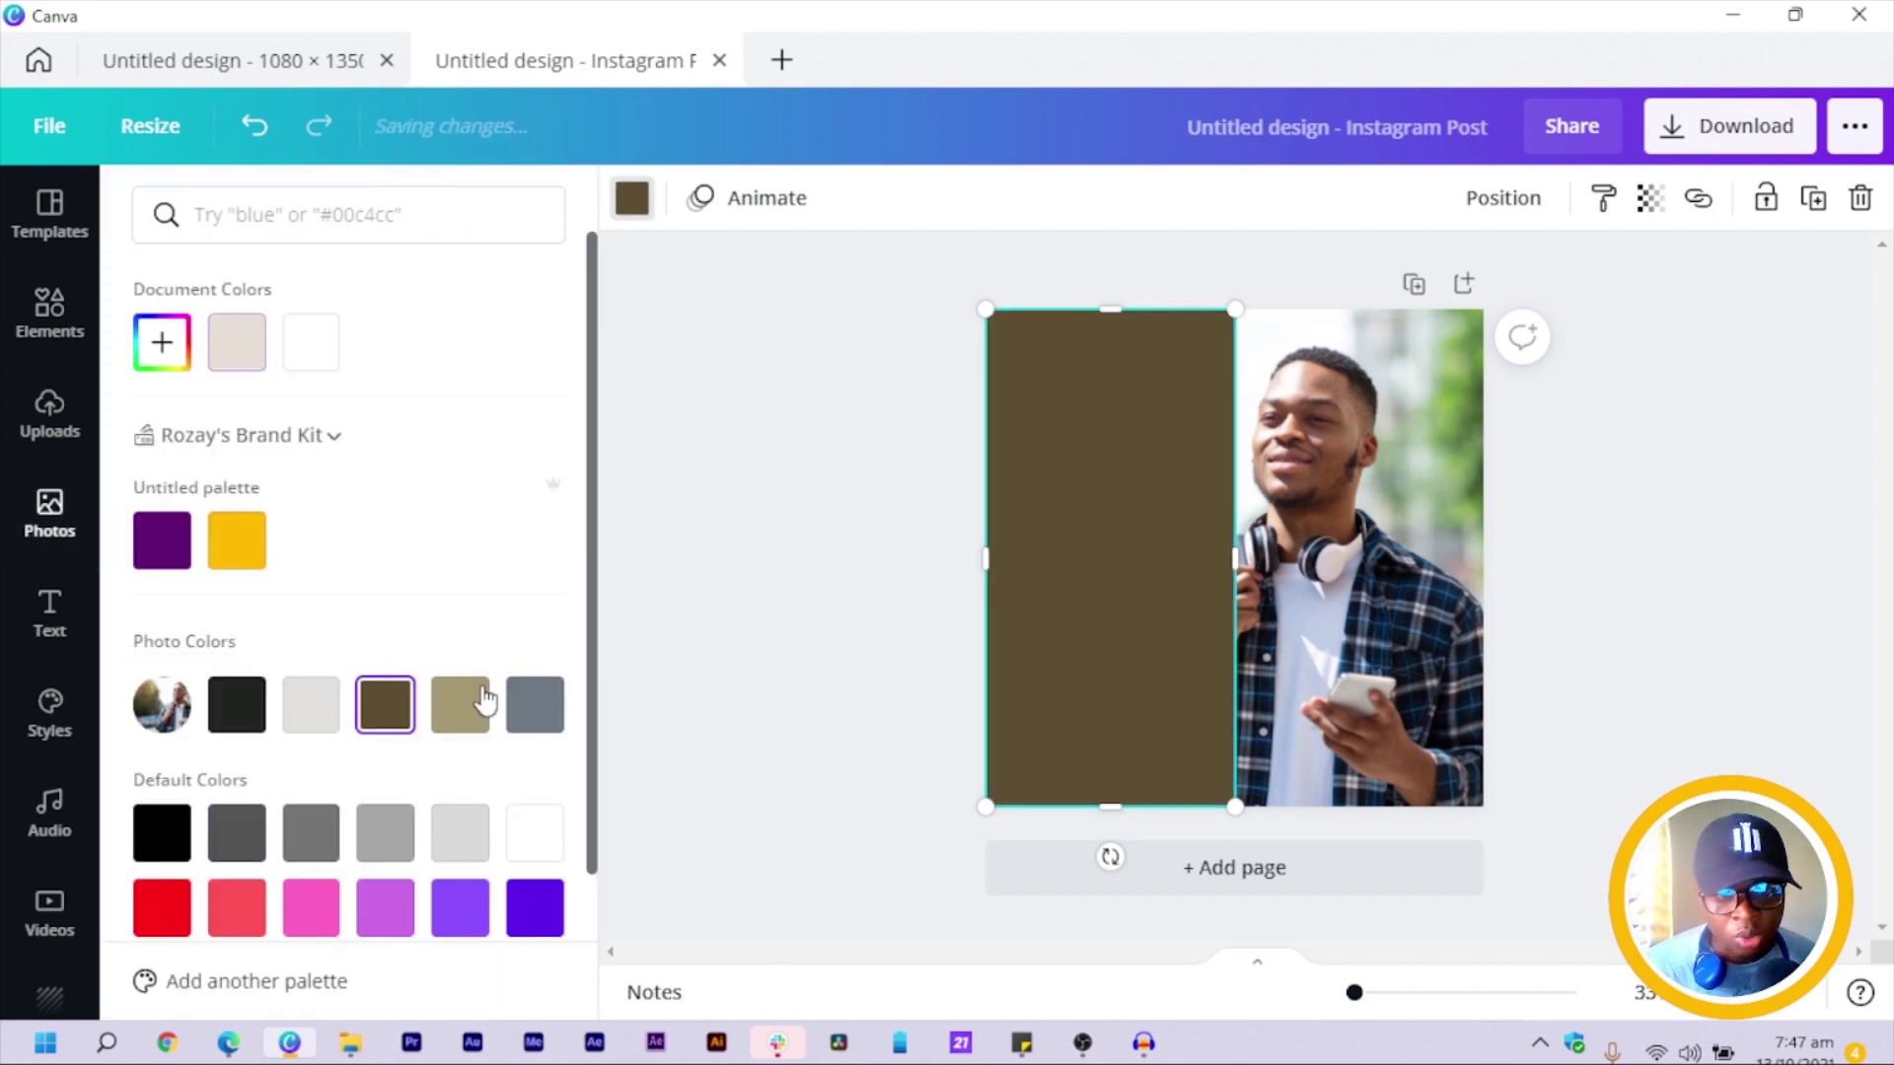
left_click(1650, 198)
left_click_drag(1556, 283, 1492, 284)
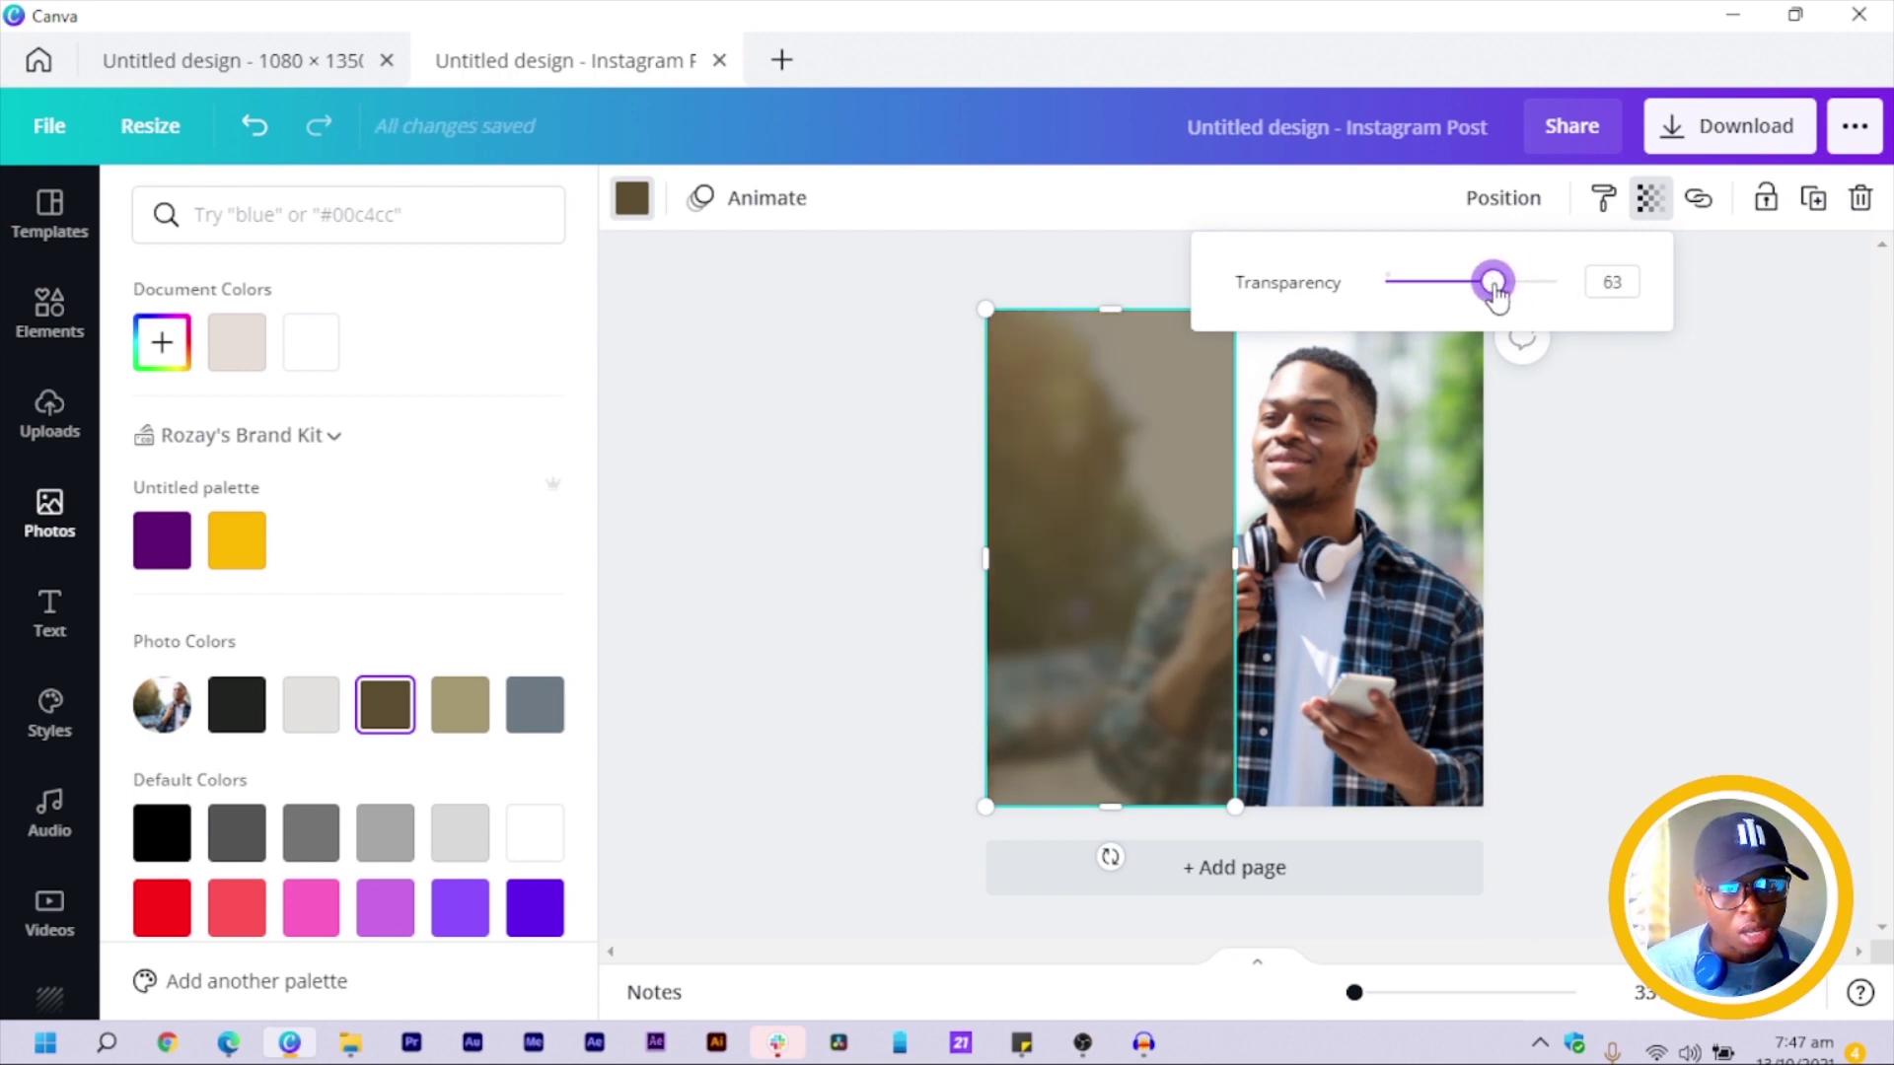
left_click(534, 704)
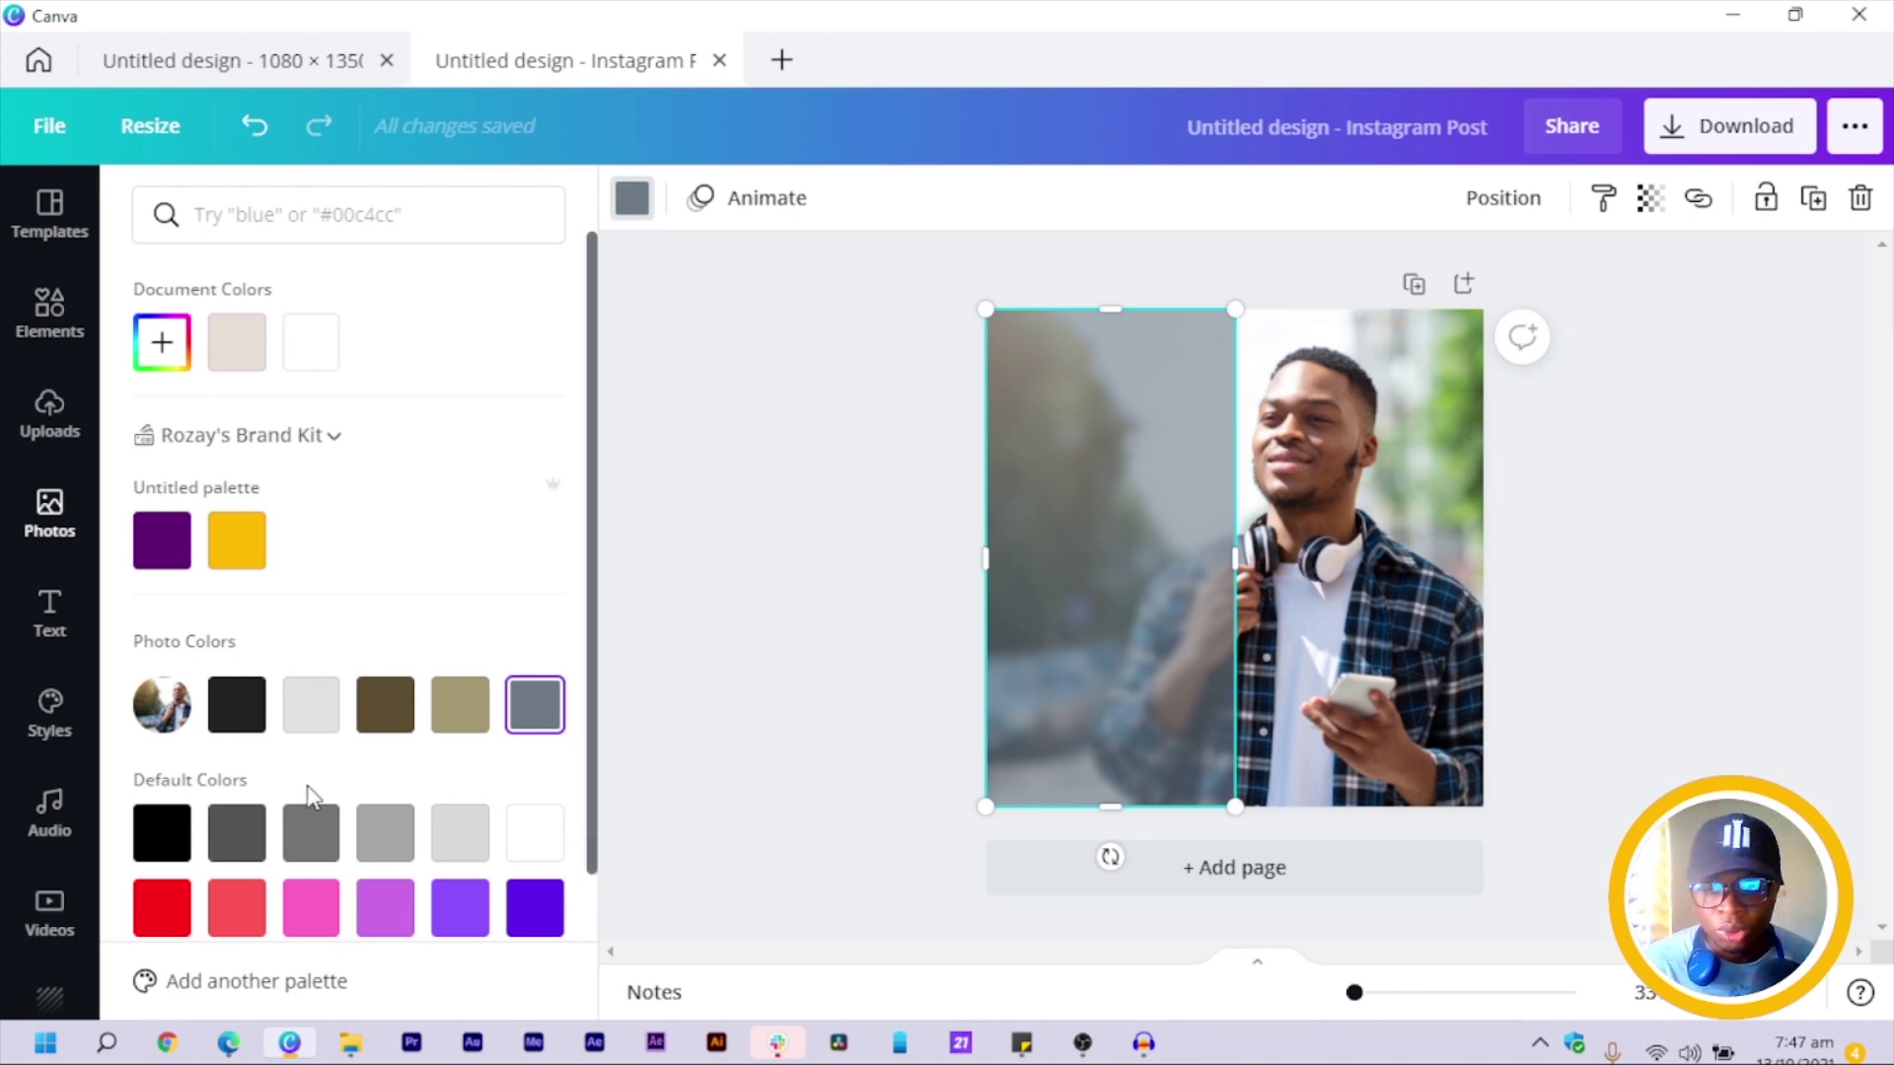
scroll(326, 765, "down", 3)
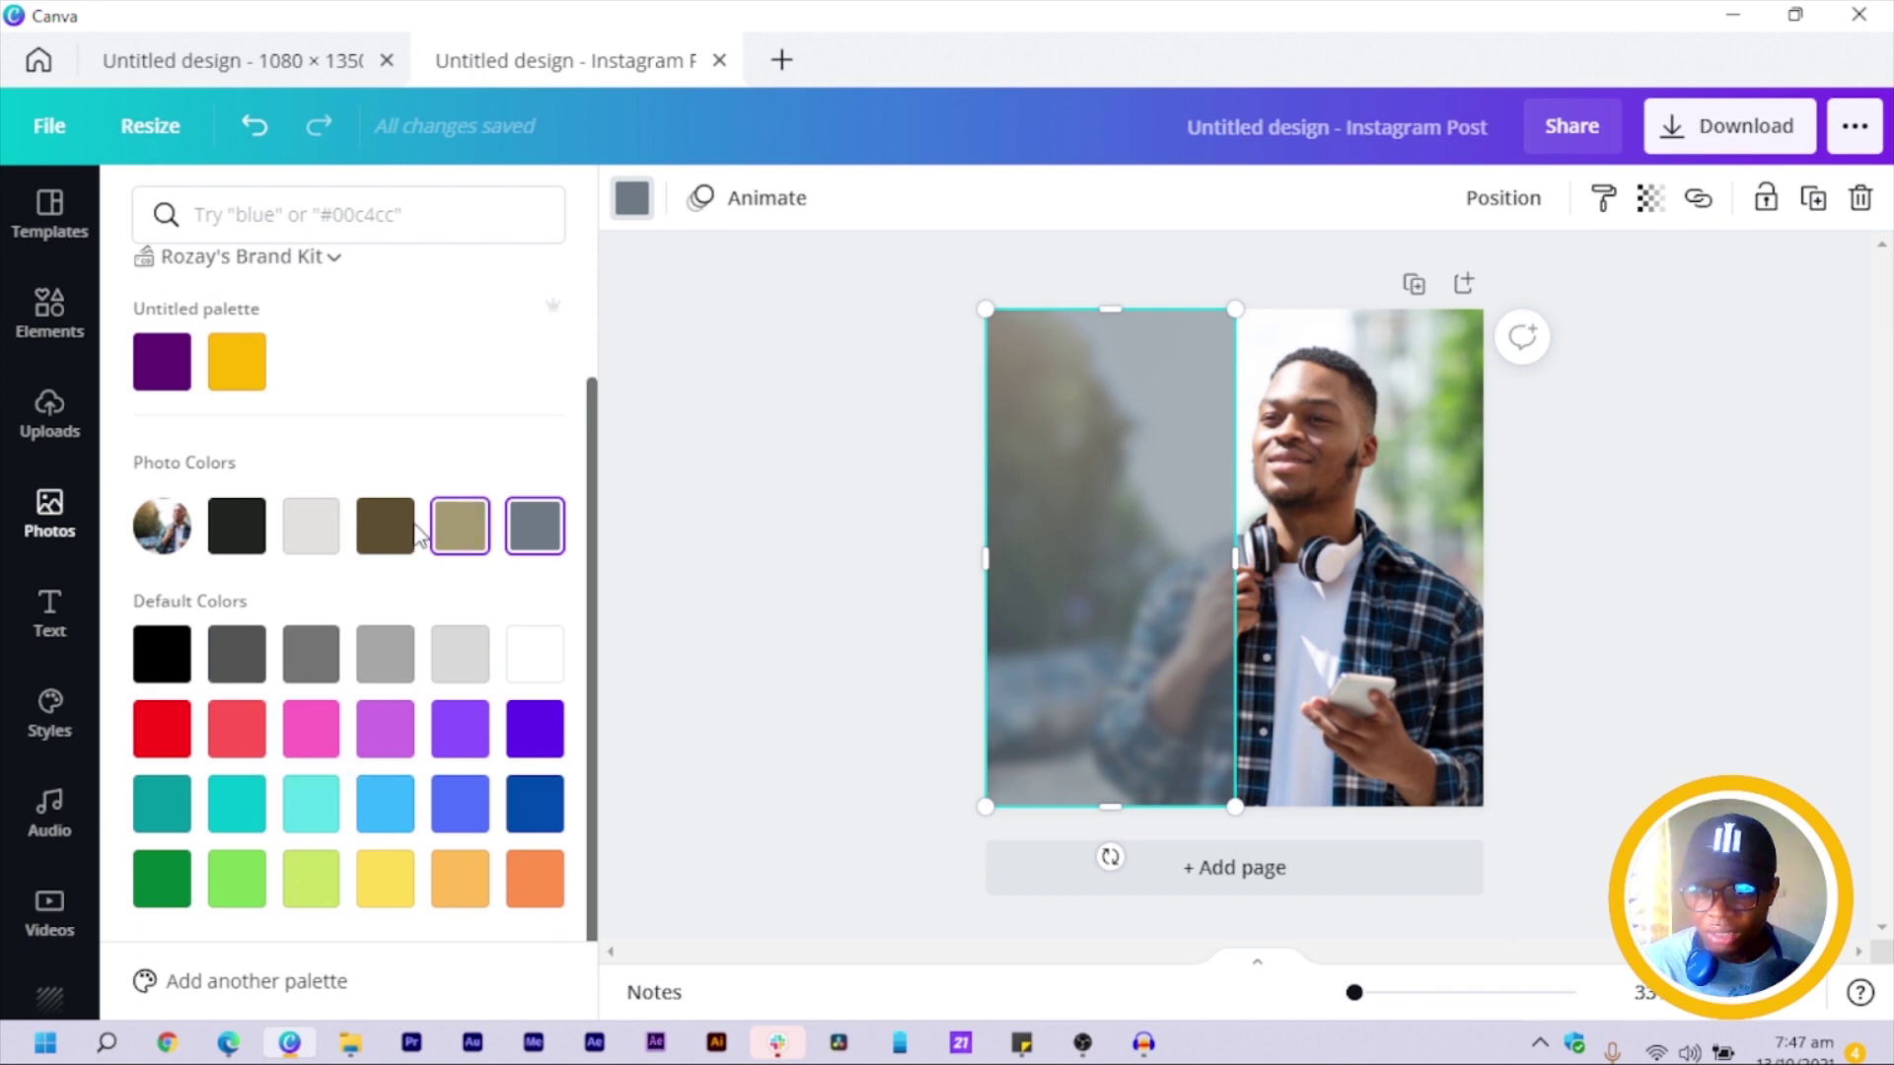
left_click(234, 543)
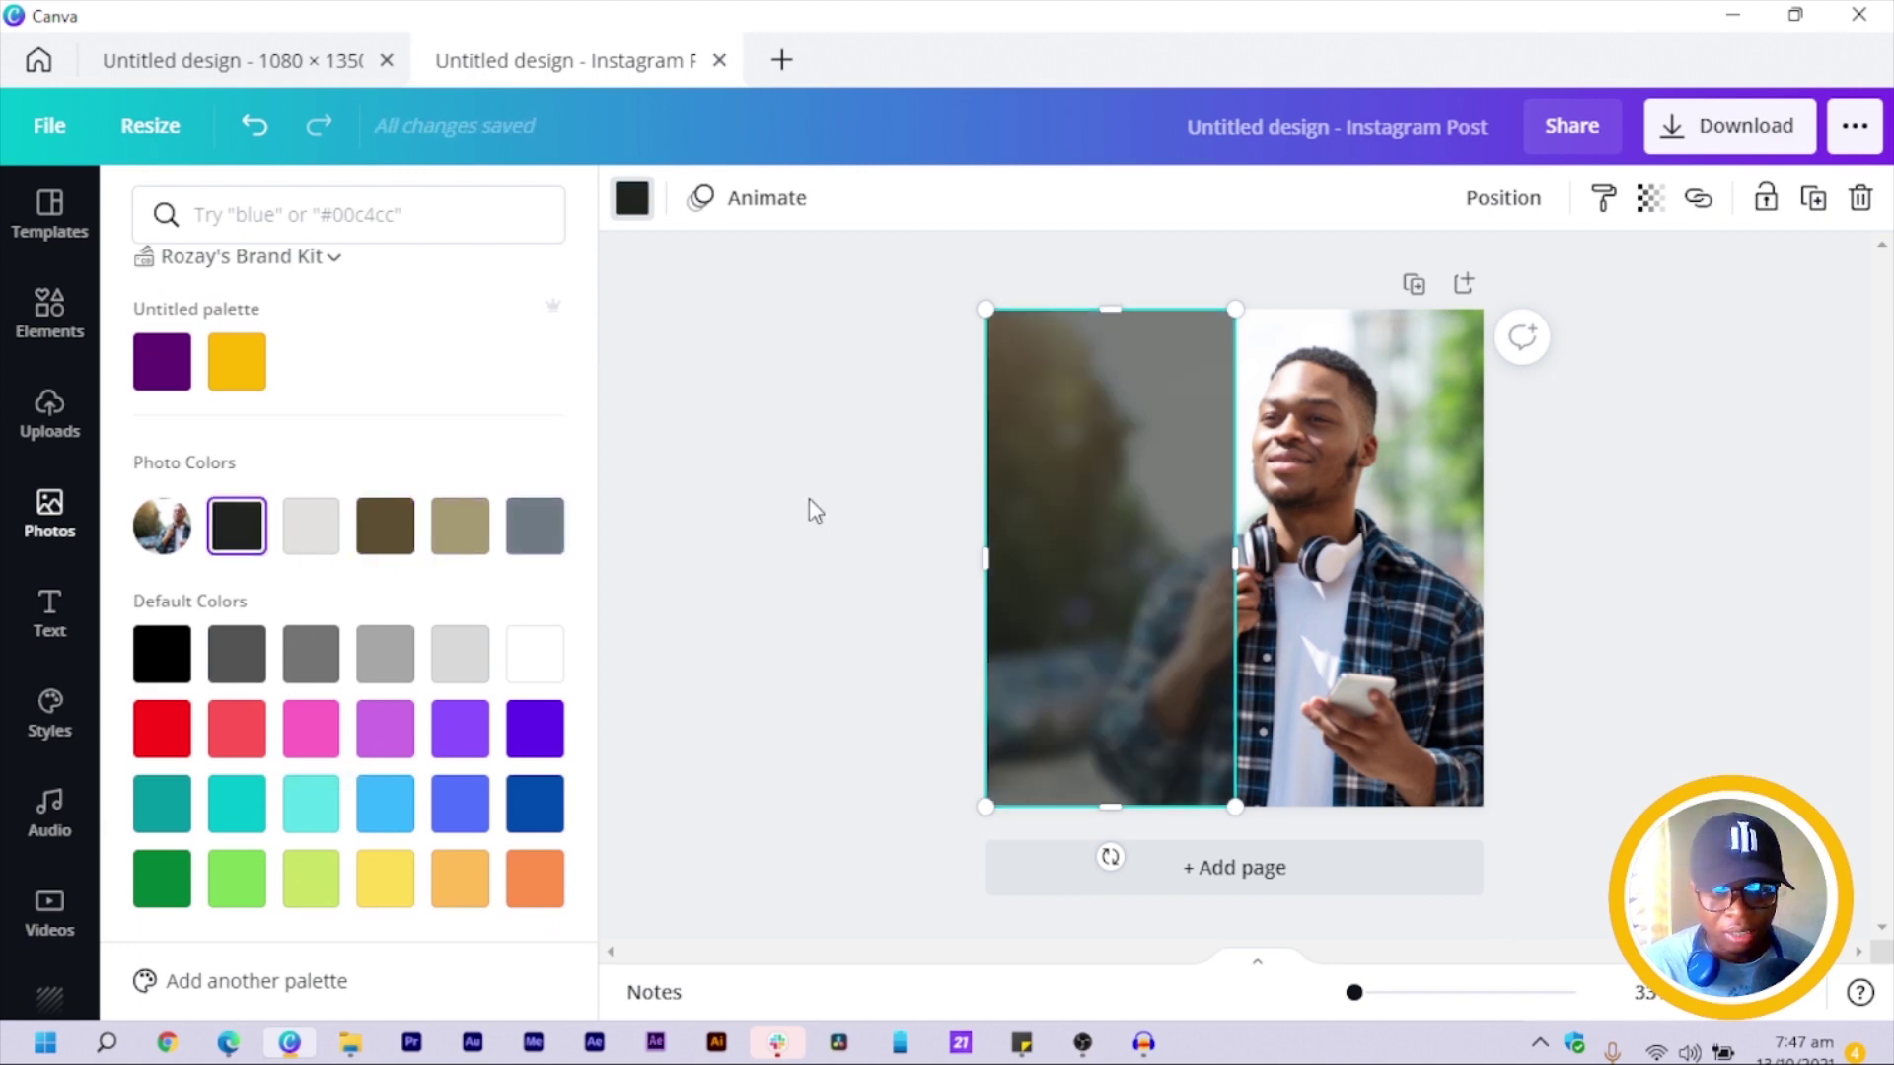
left_click(890, 478)
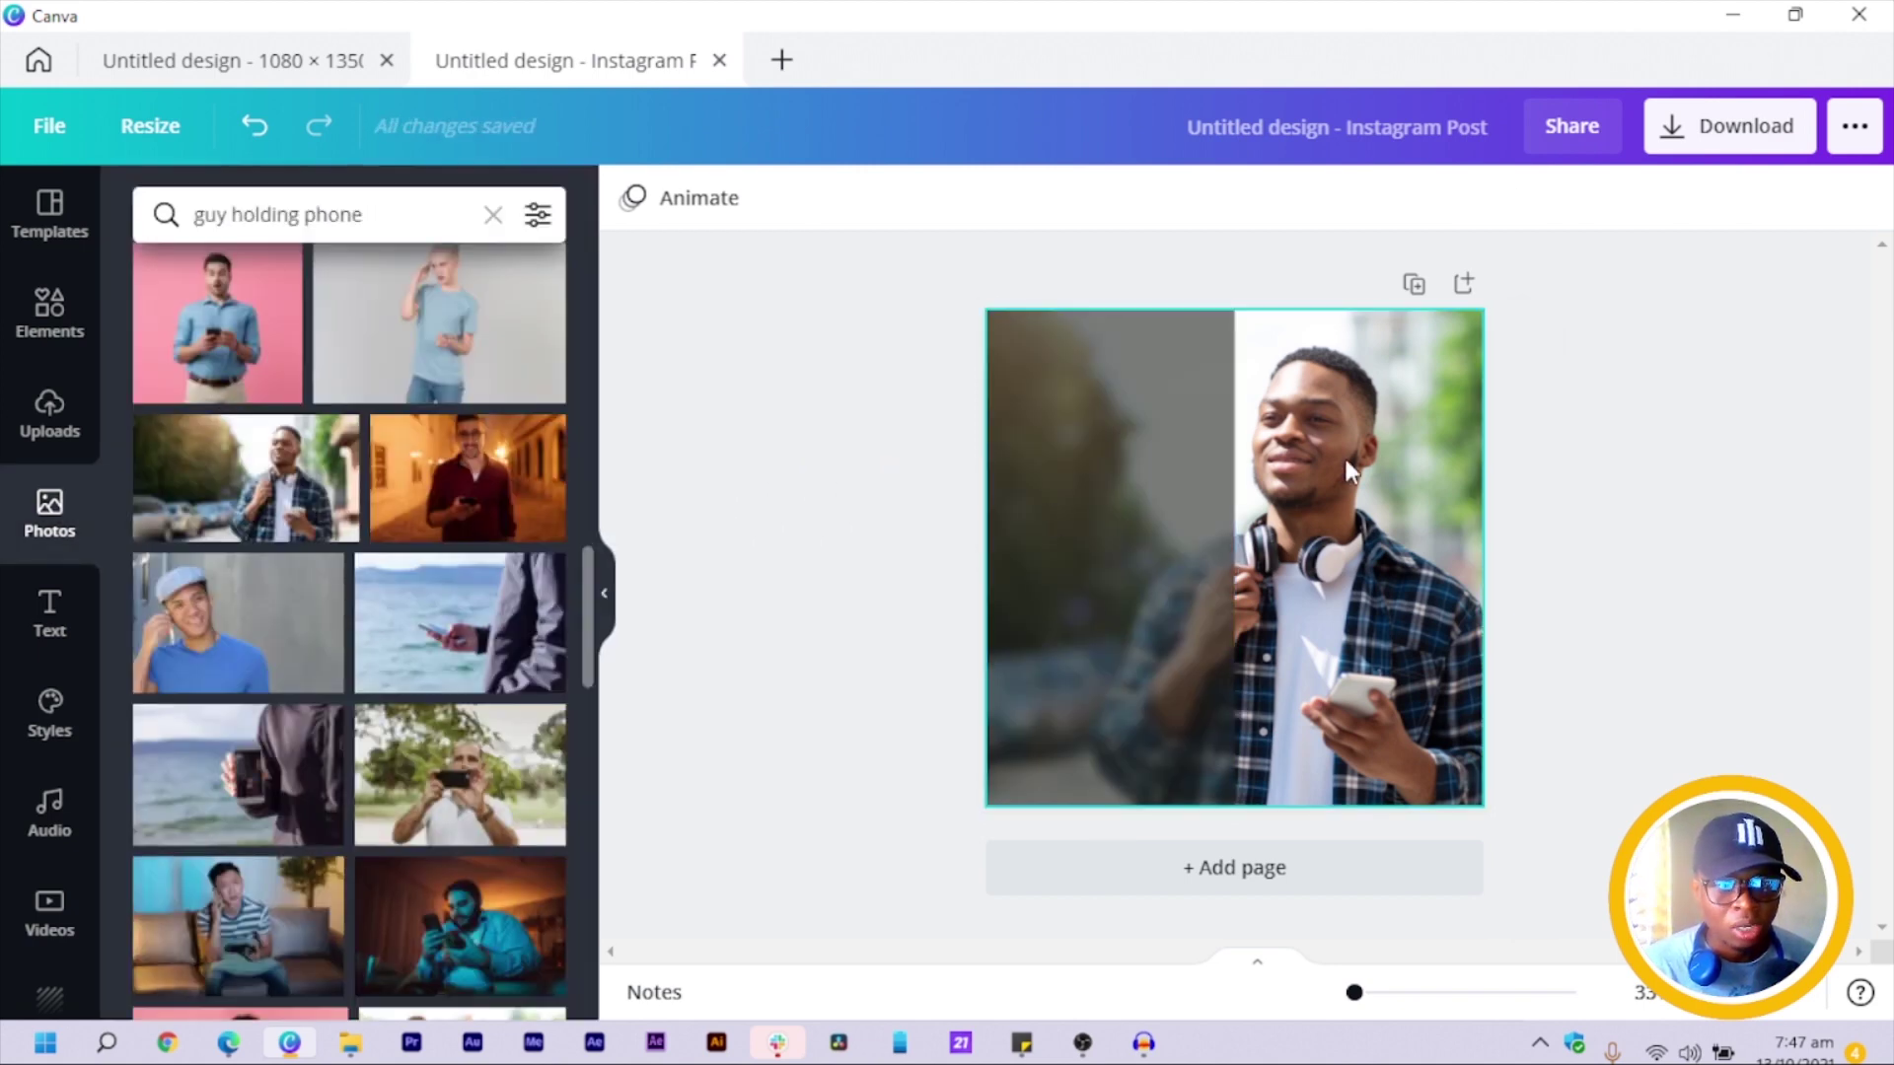
left_click(1383, 370)
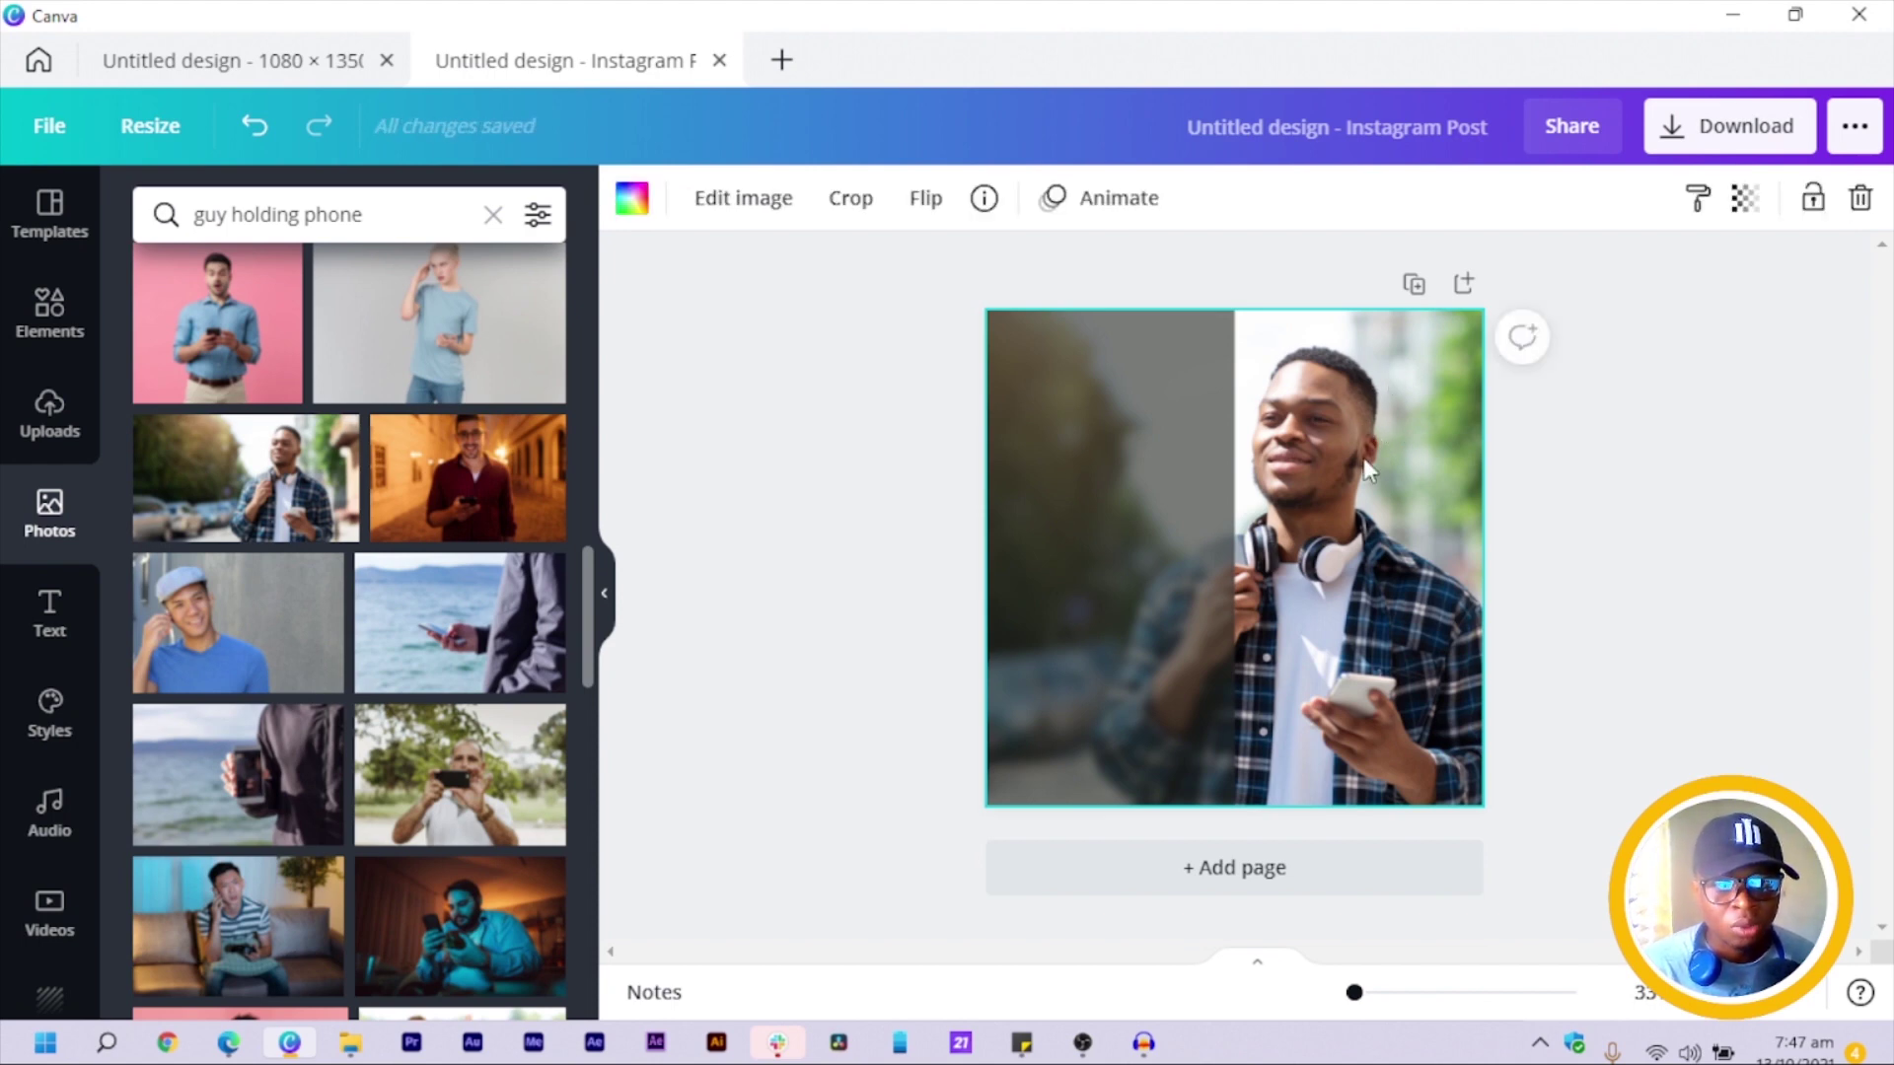
Preview the Summer, Festive and Belvedere filters on the photo, then apply Fresco.
left_click(717, 202)
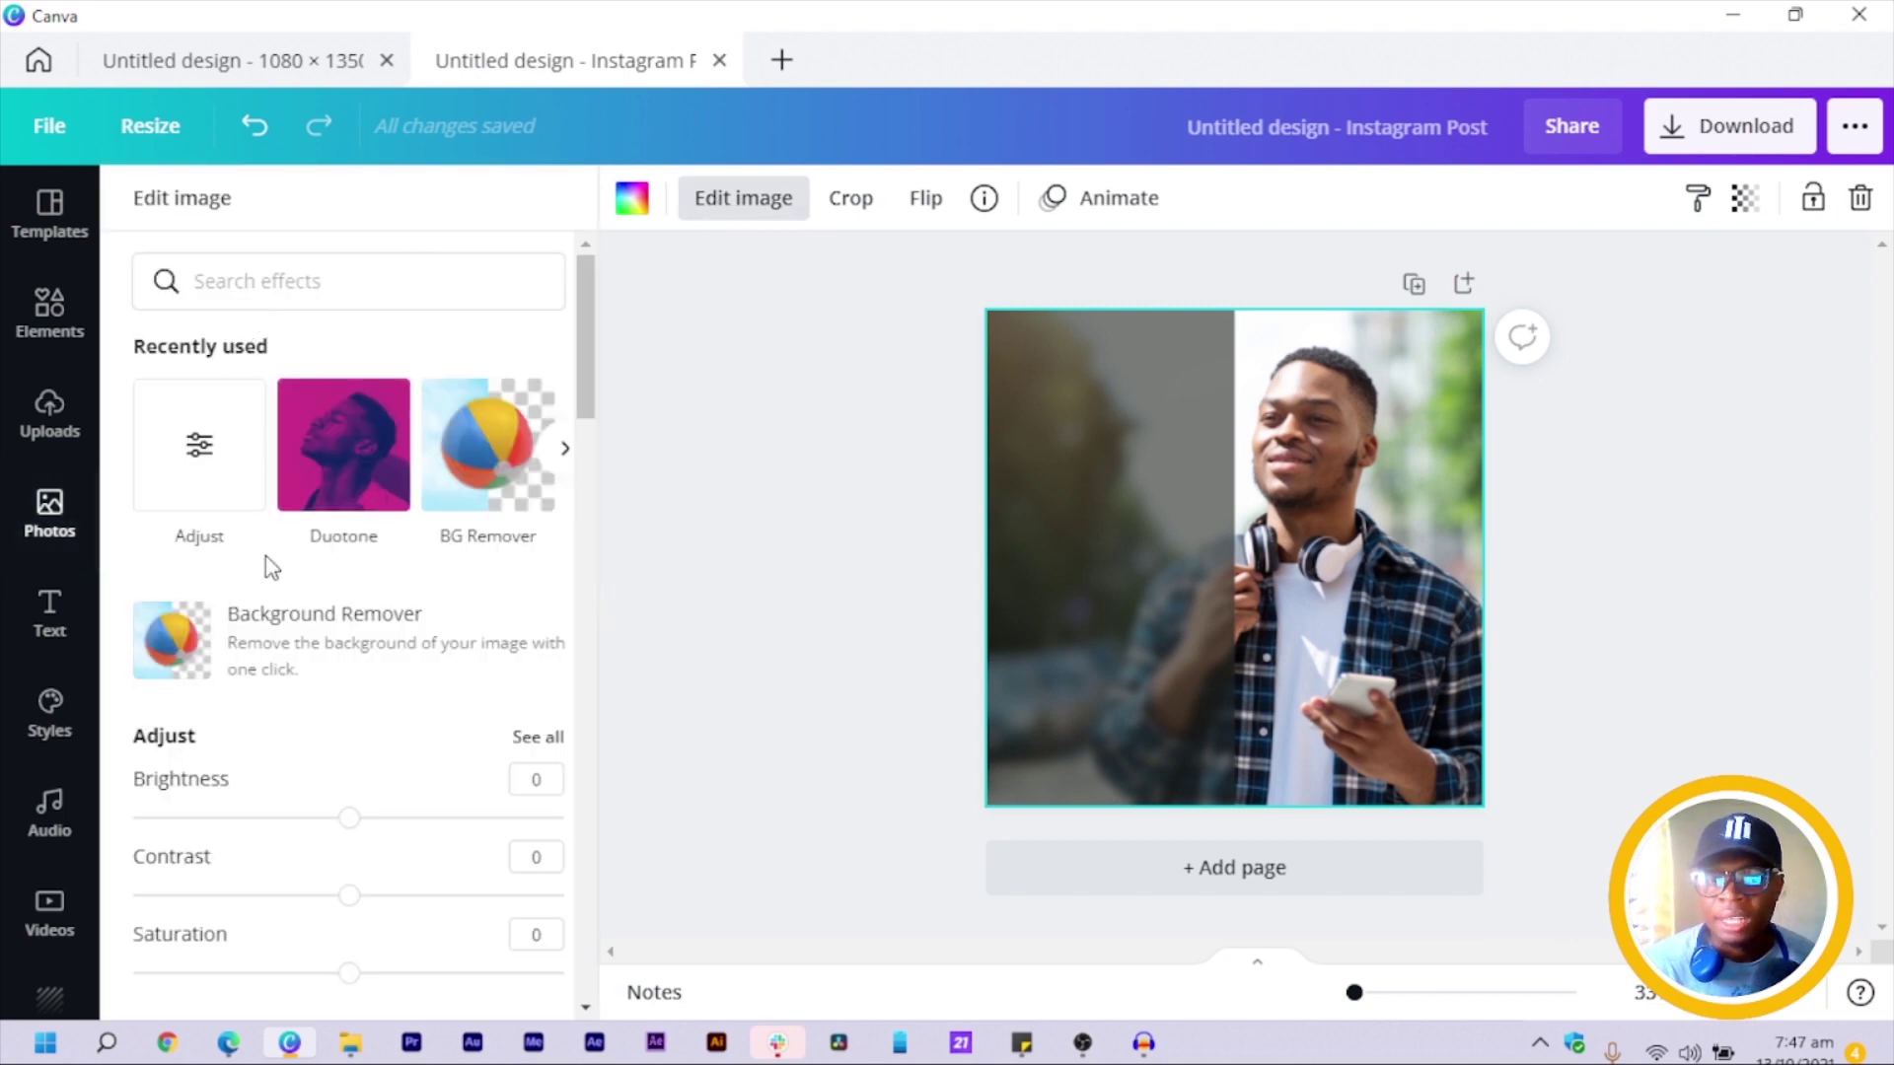
scroll(265, 554, "down", 3)
scroll(305, 558, "down", 3)
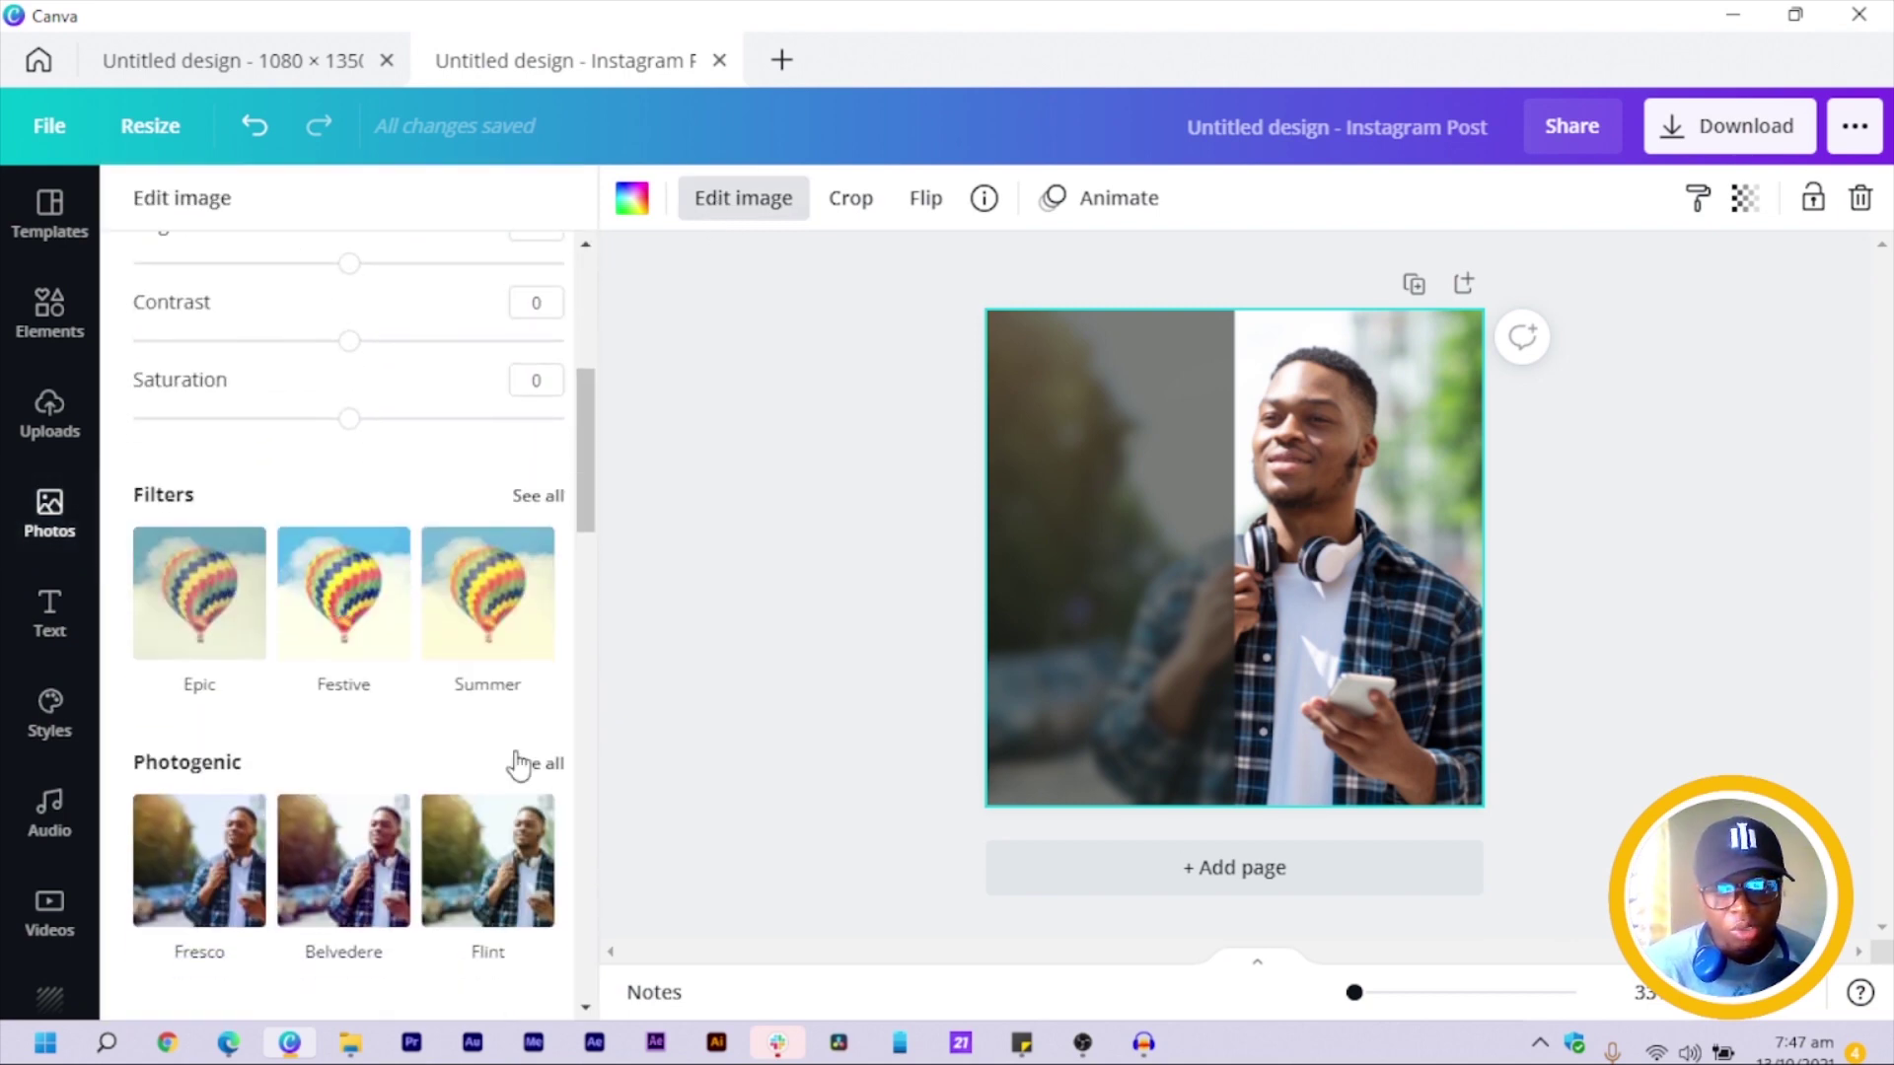
left_click(485, 594)
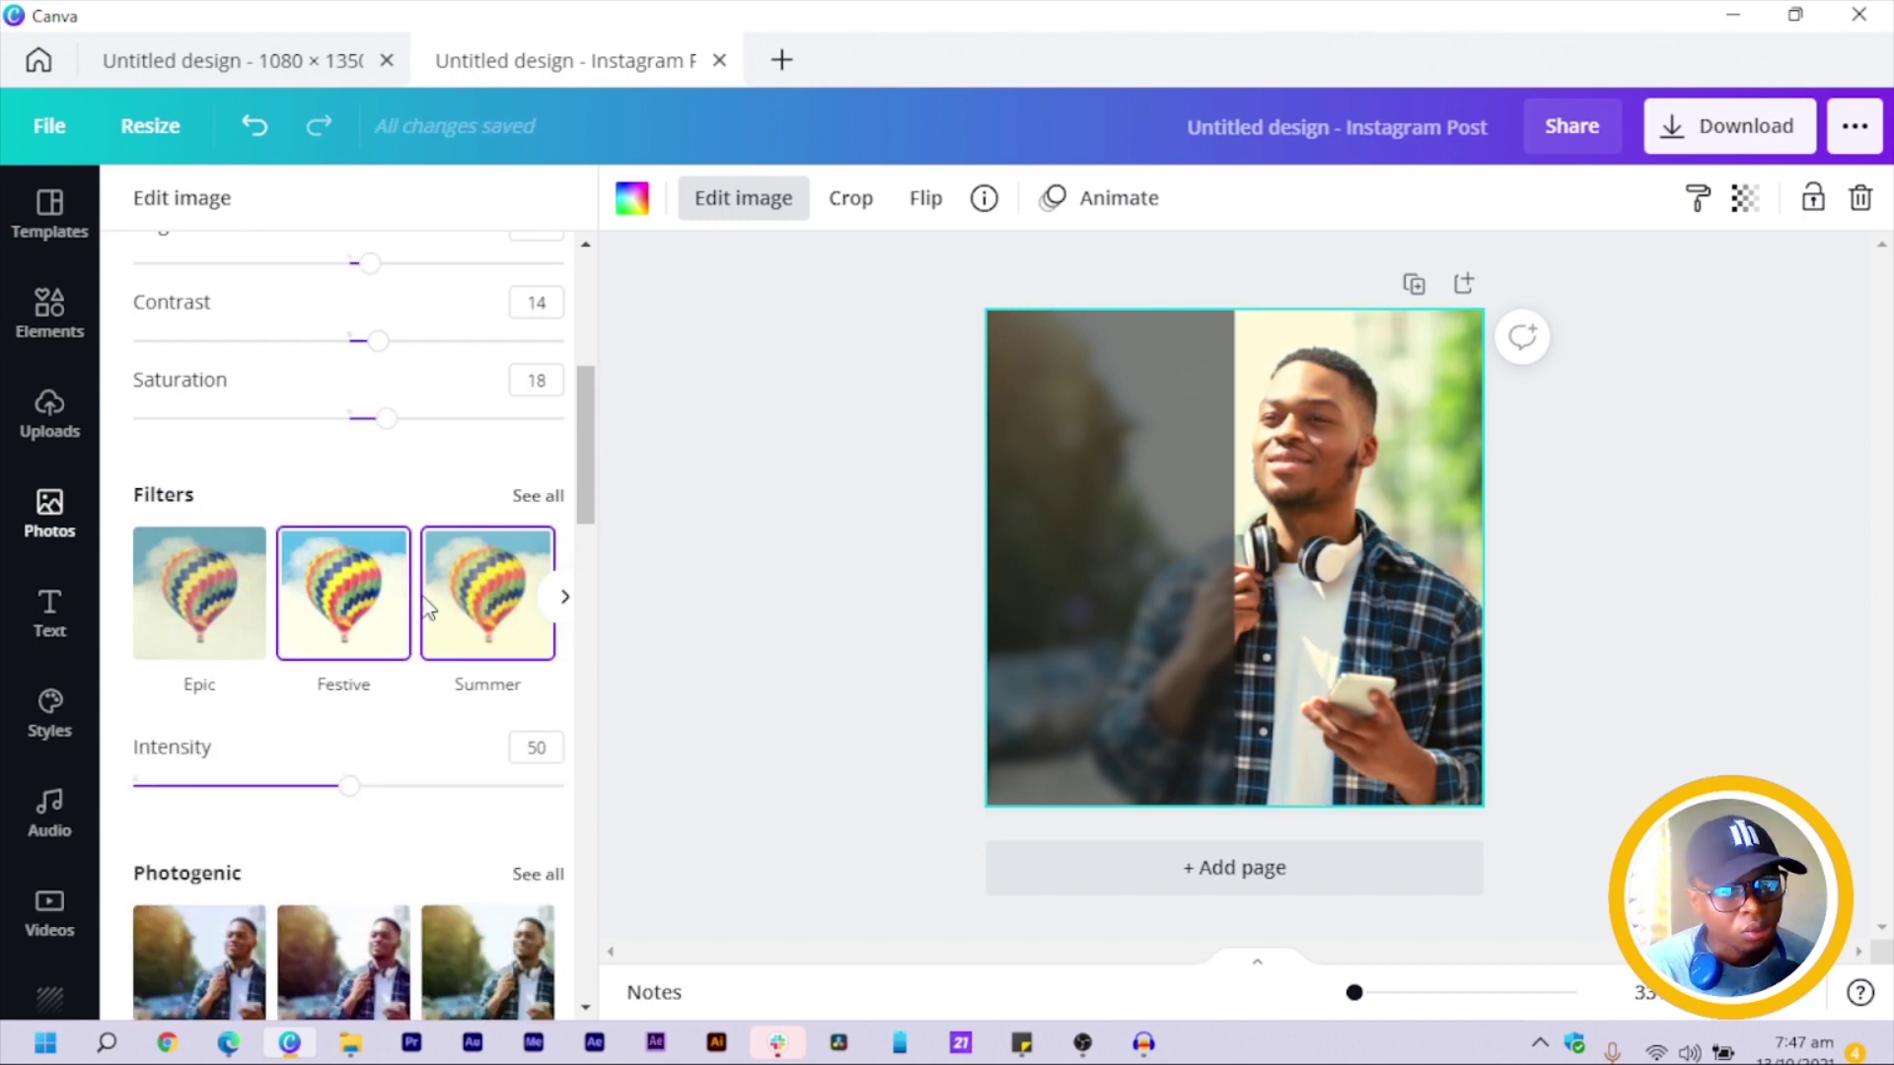
left_click(345, 623)
scroll(465, 699, "down", 3)
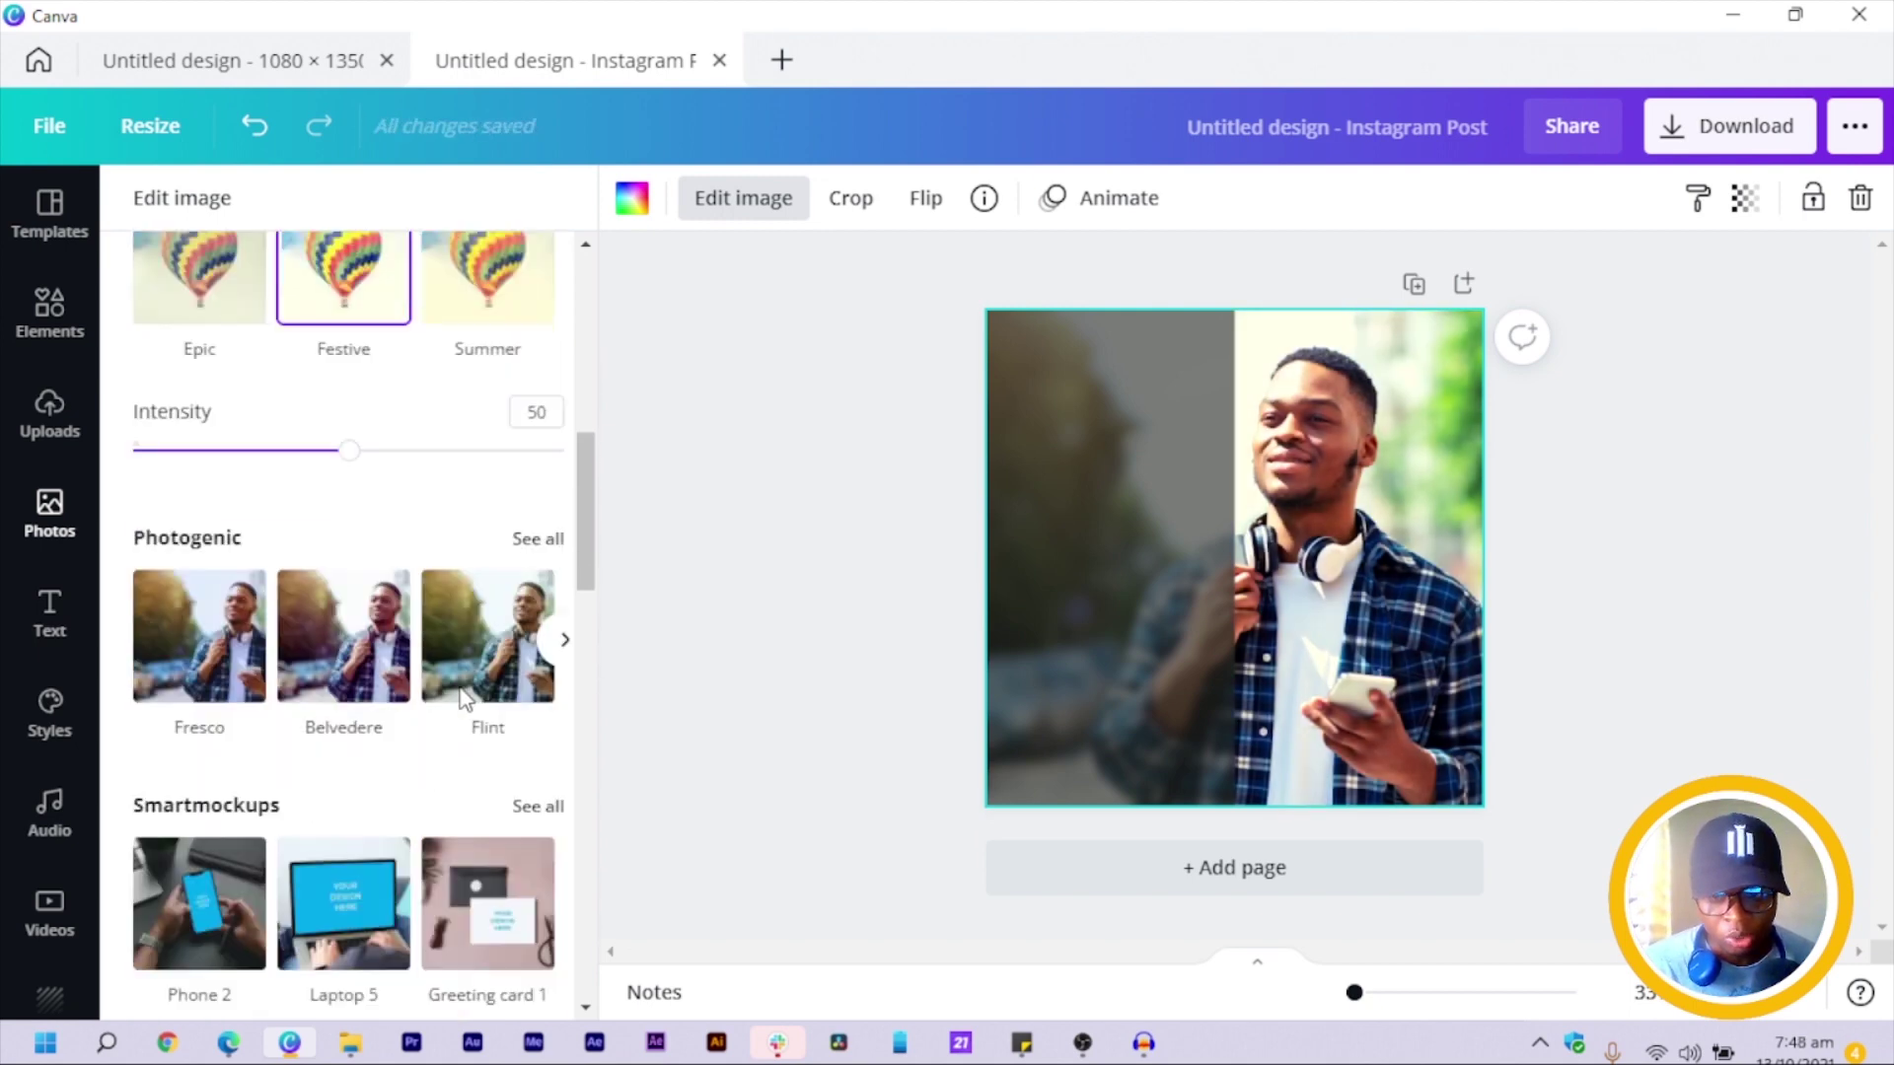
scroll(466, 698, "down", 1)
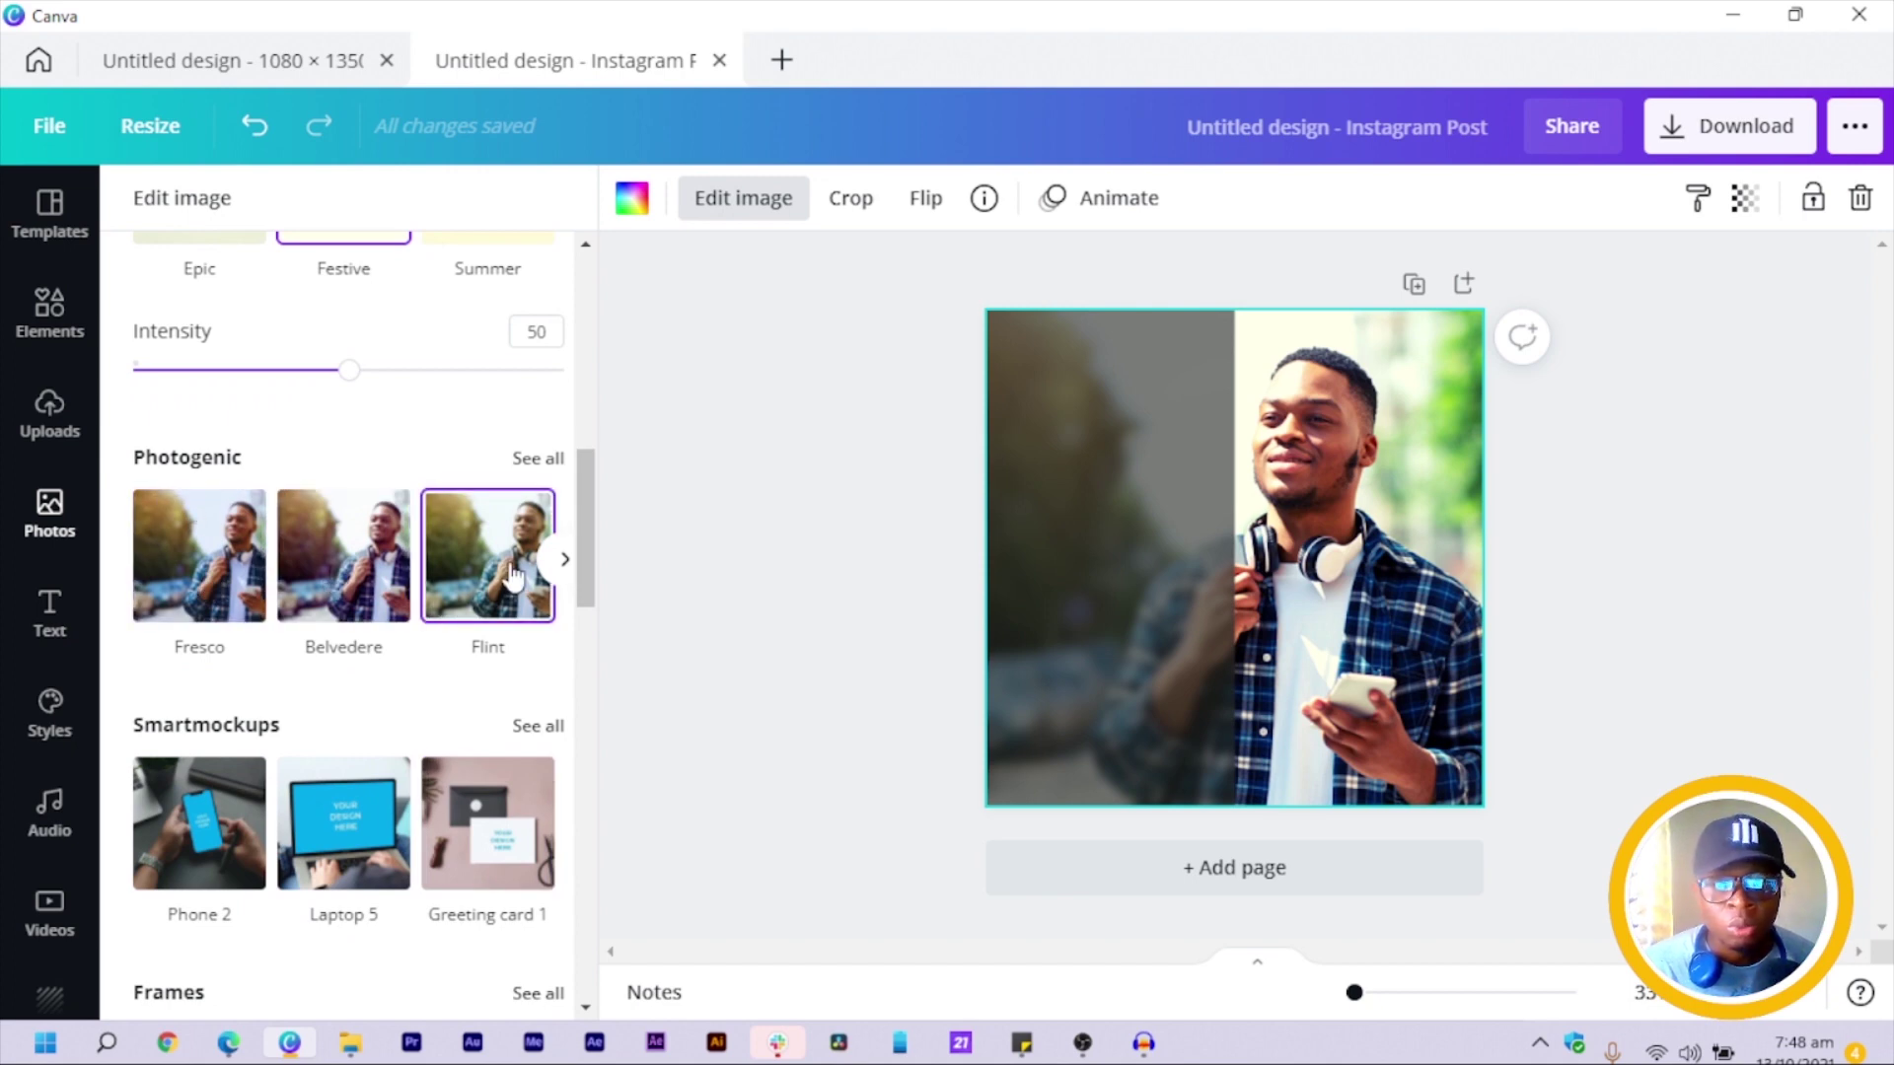
left_click(323, 572)
left_click(335, 474)
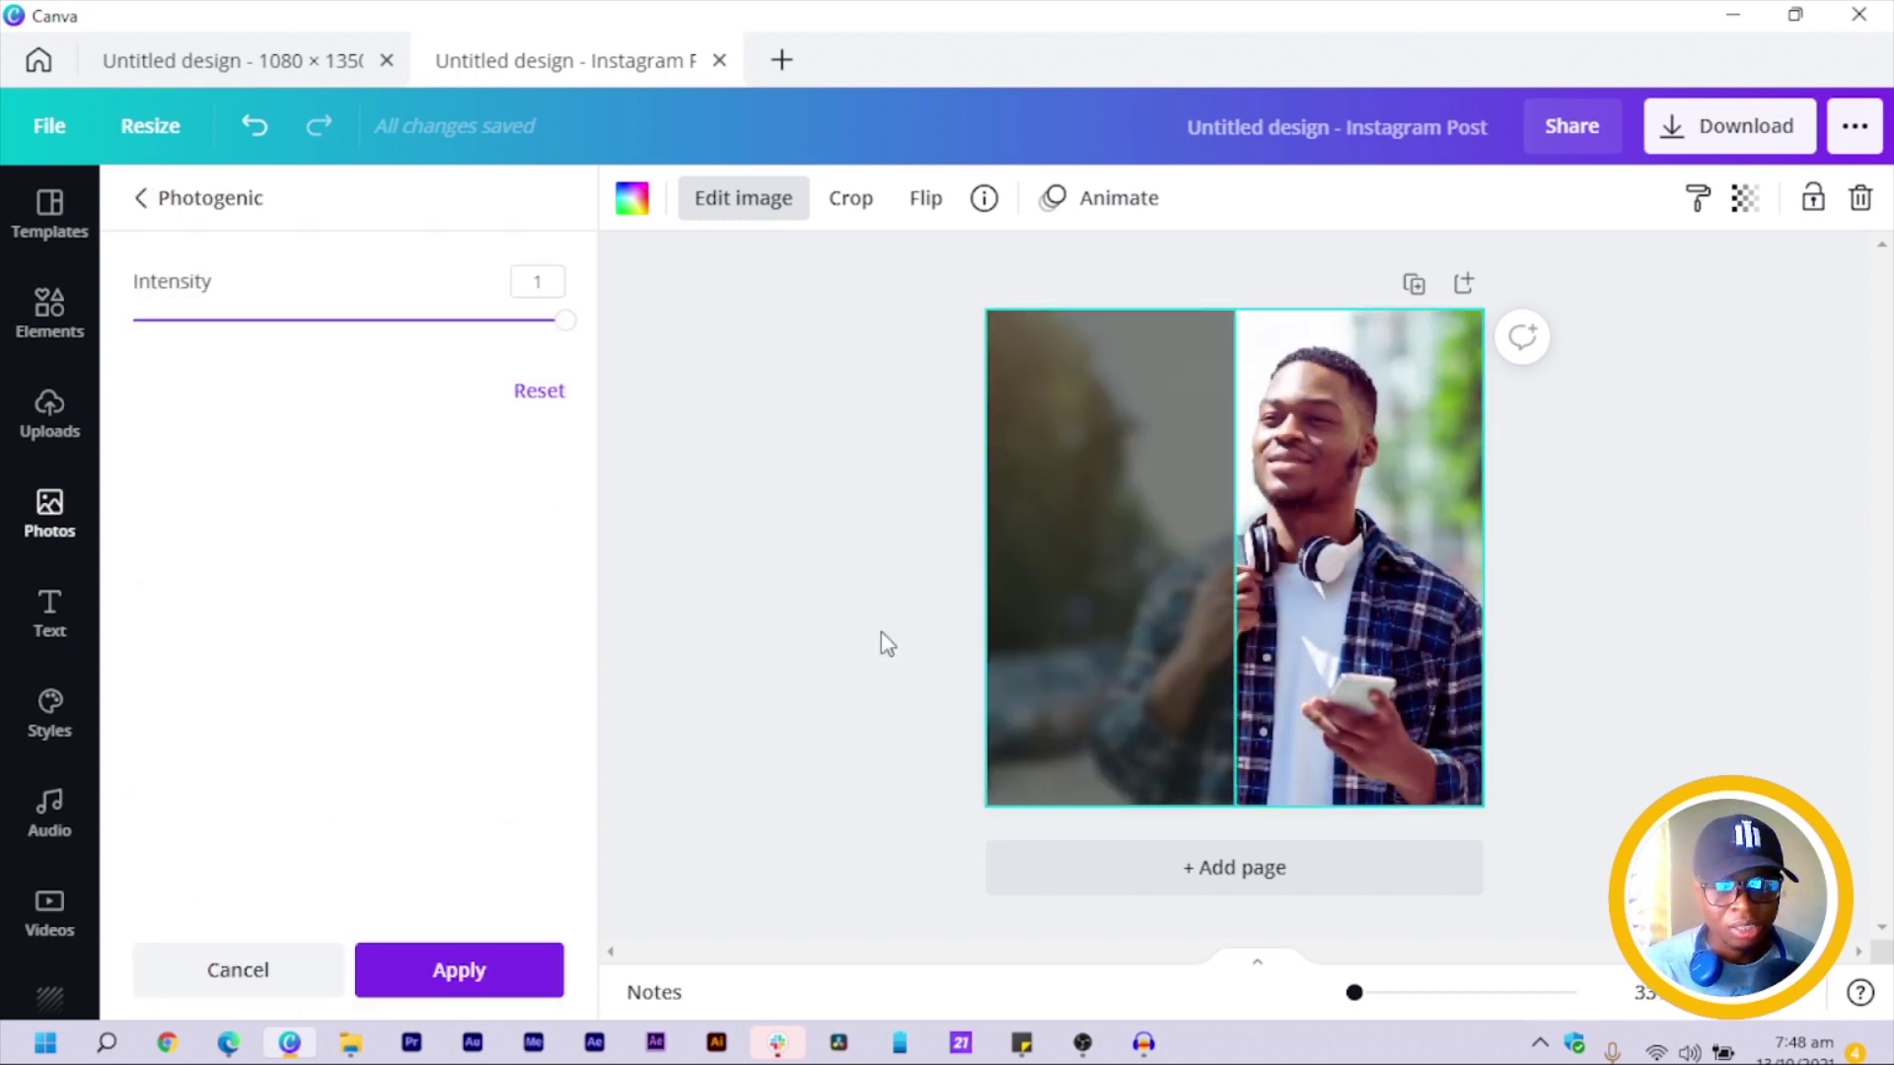
left_click(164, 207)
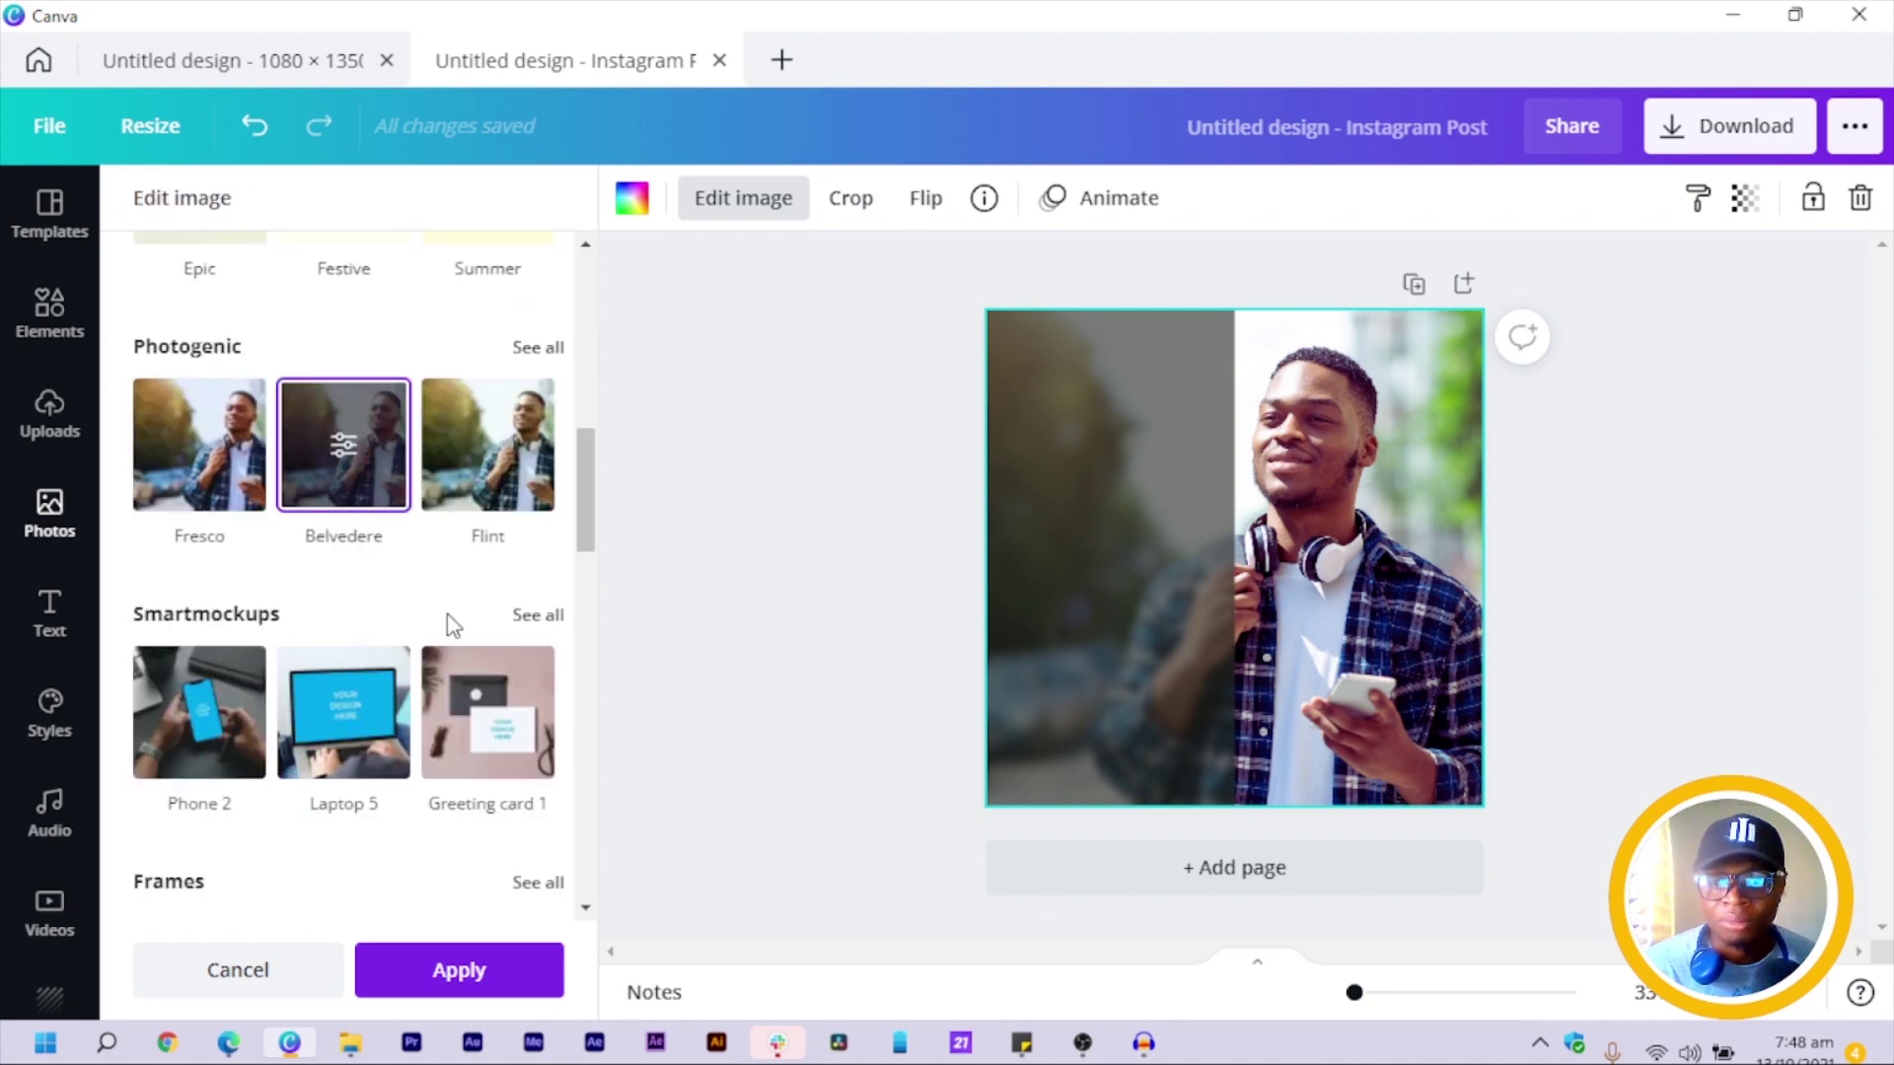
left_click(211, 470)
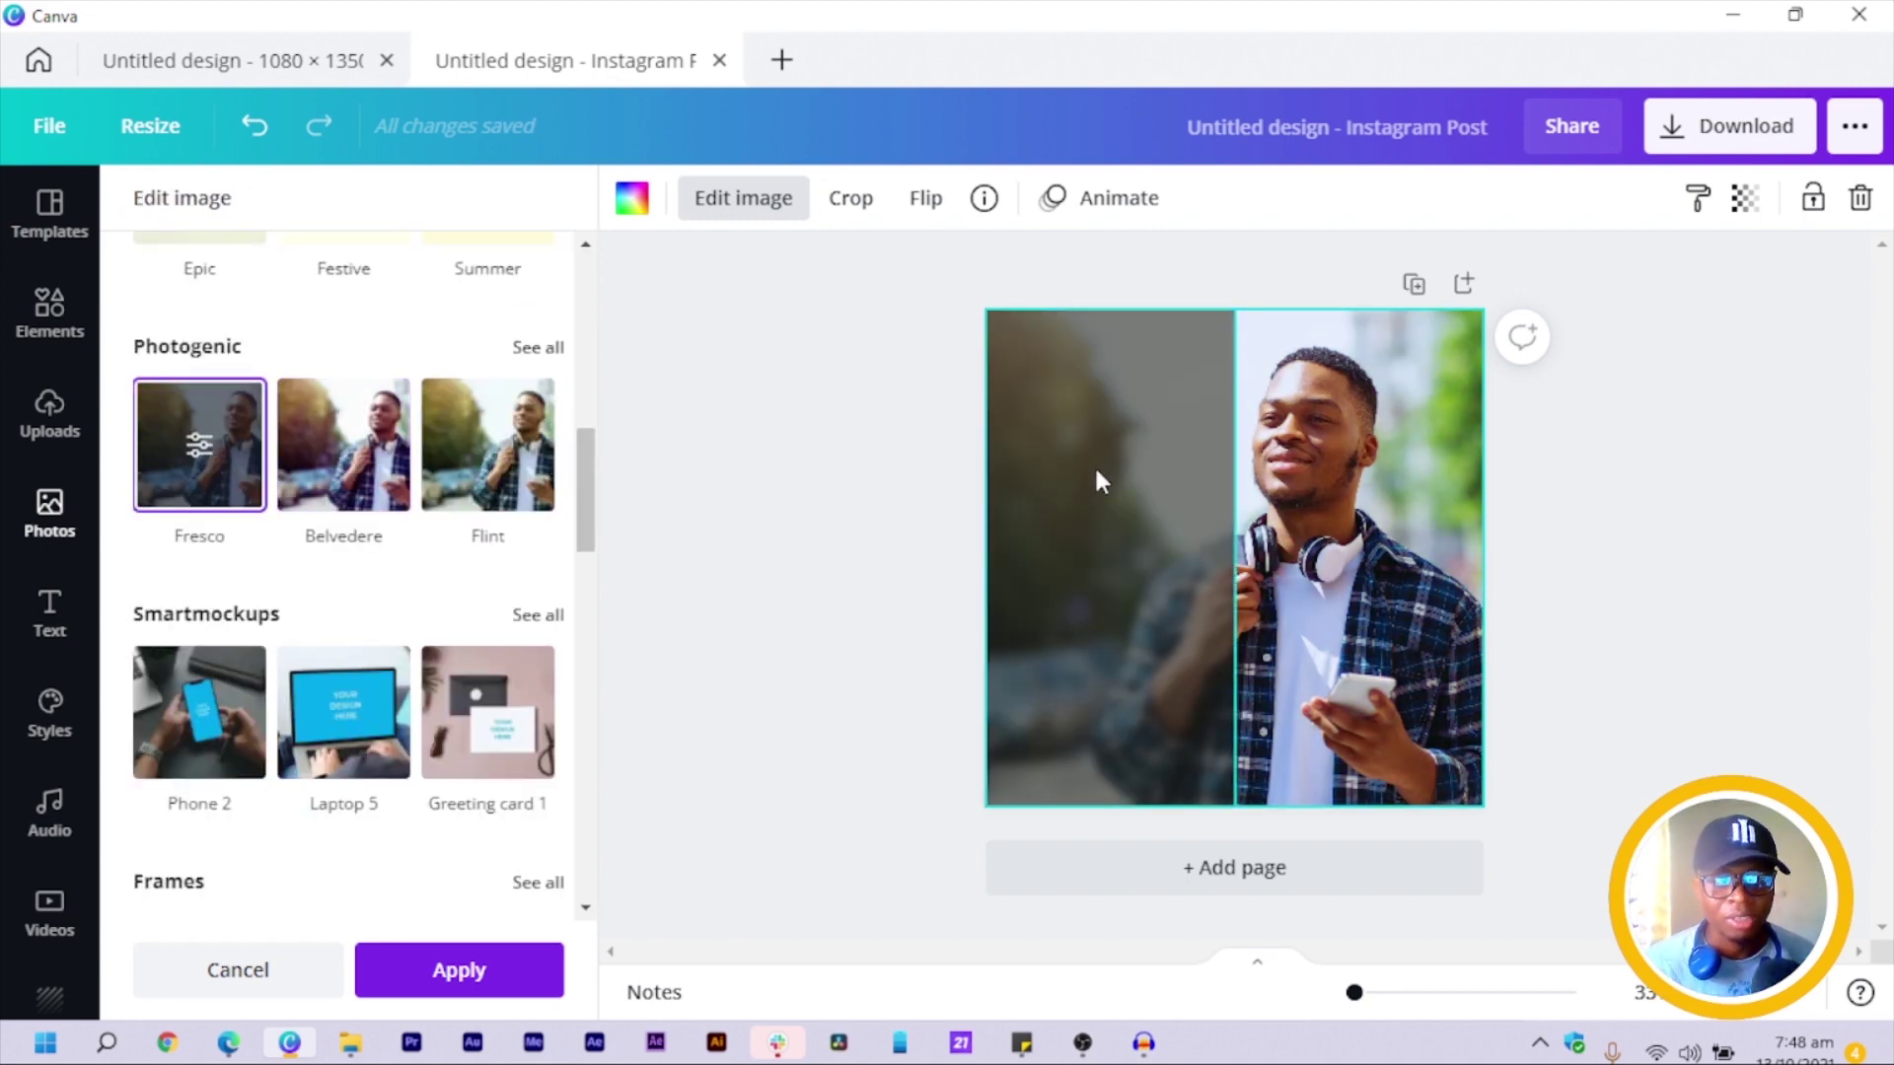
key("Escape")
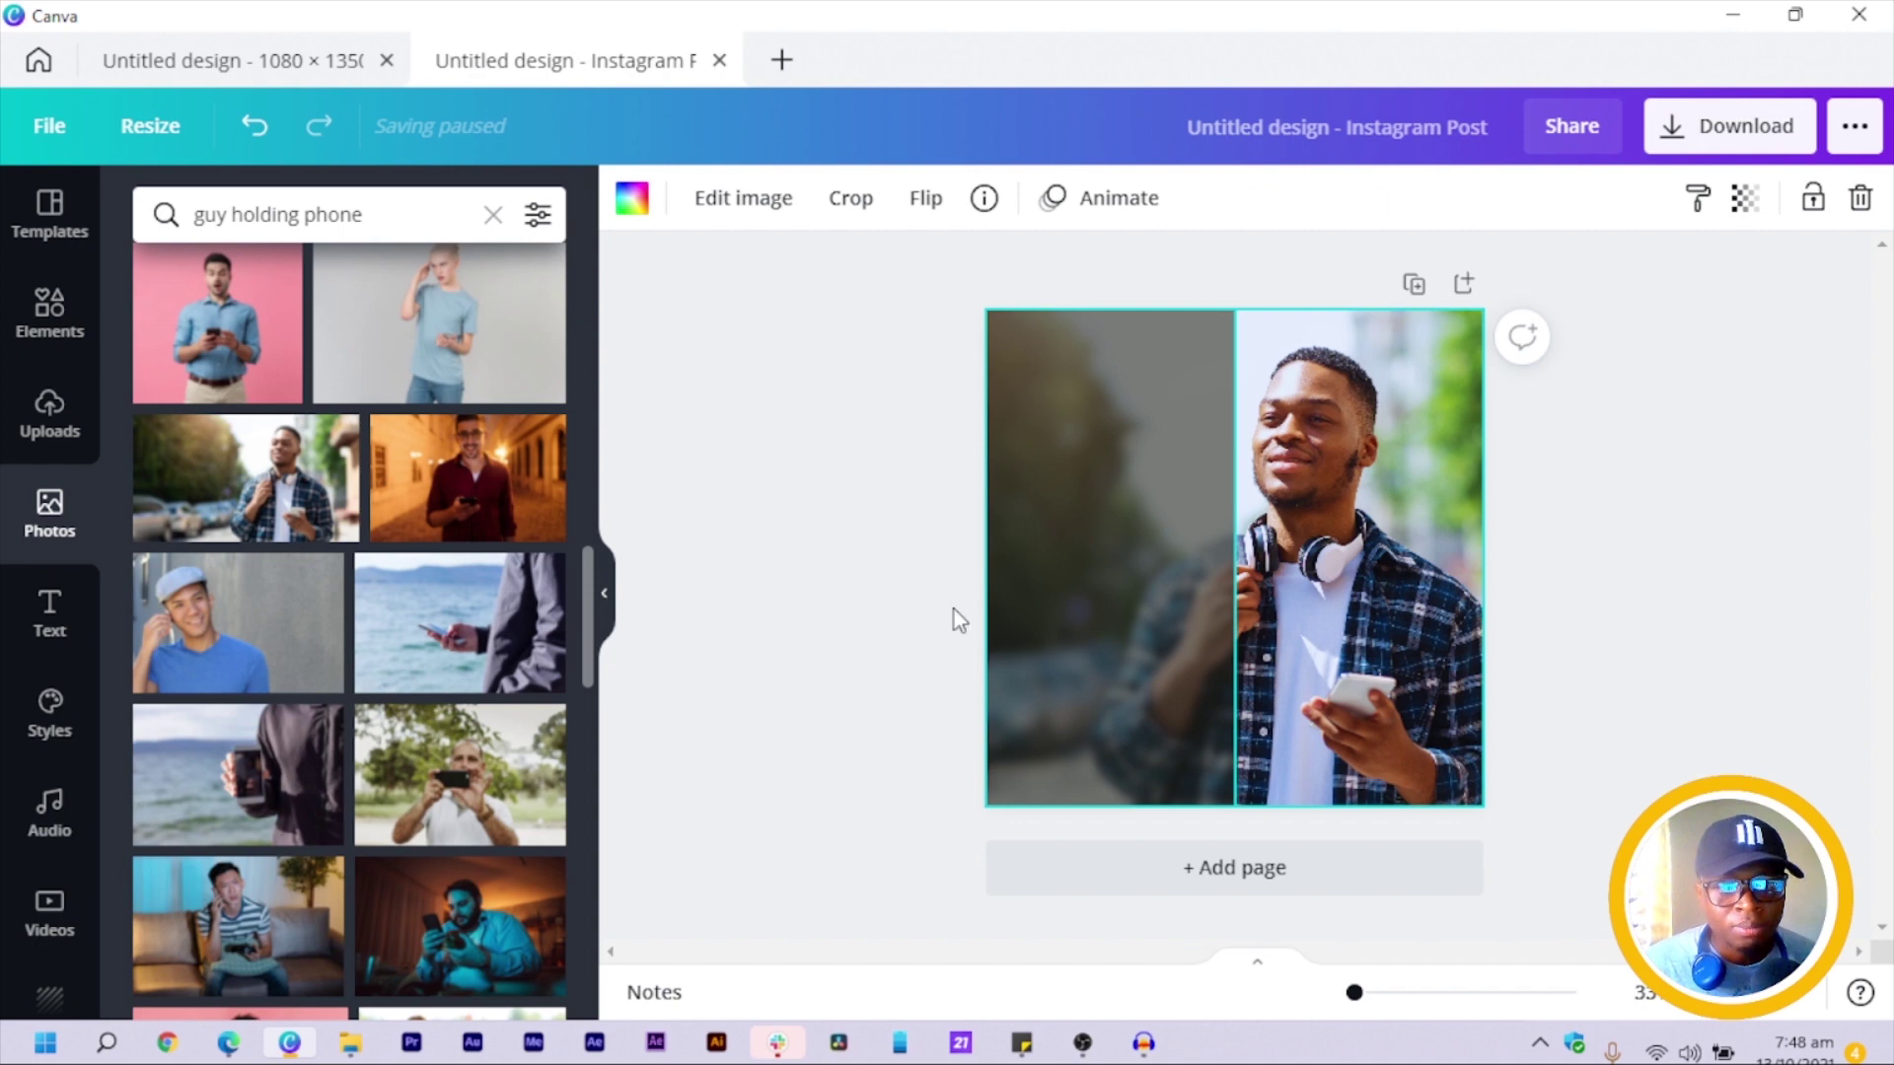
Add a left-aligned 'Digital Marketing Agency' heading on the dark left panel.
key("t")
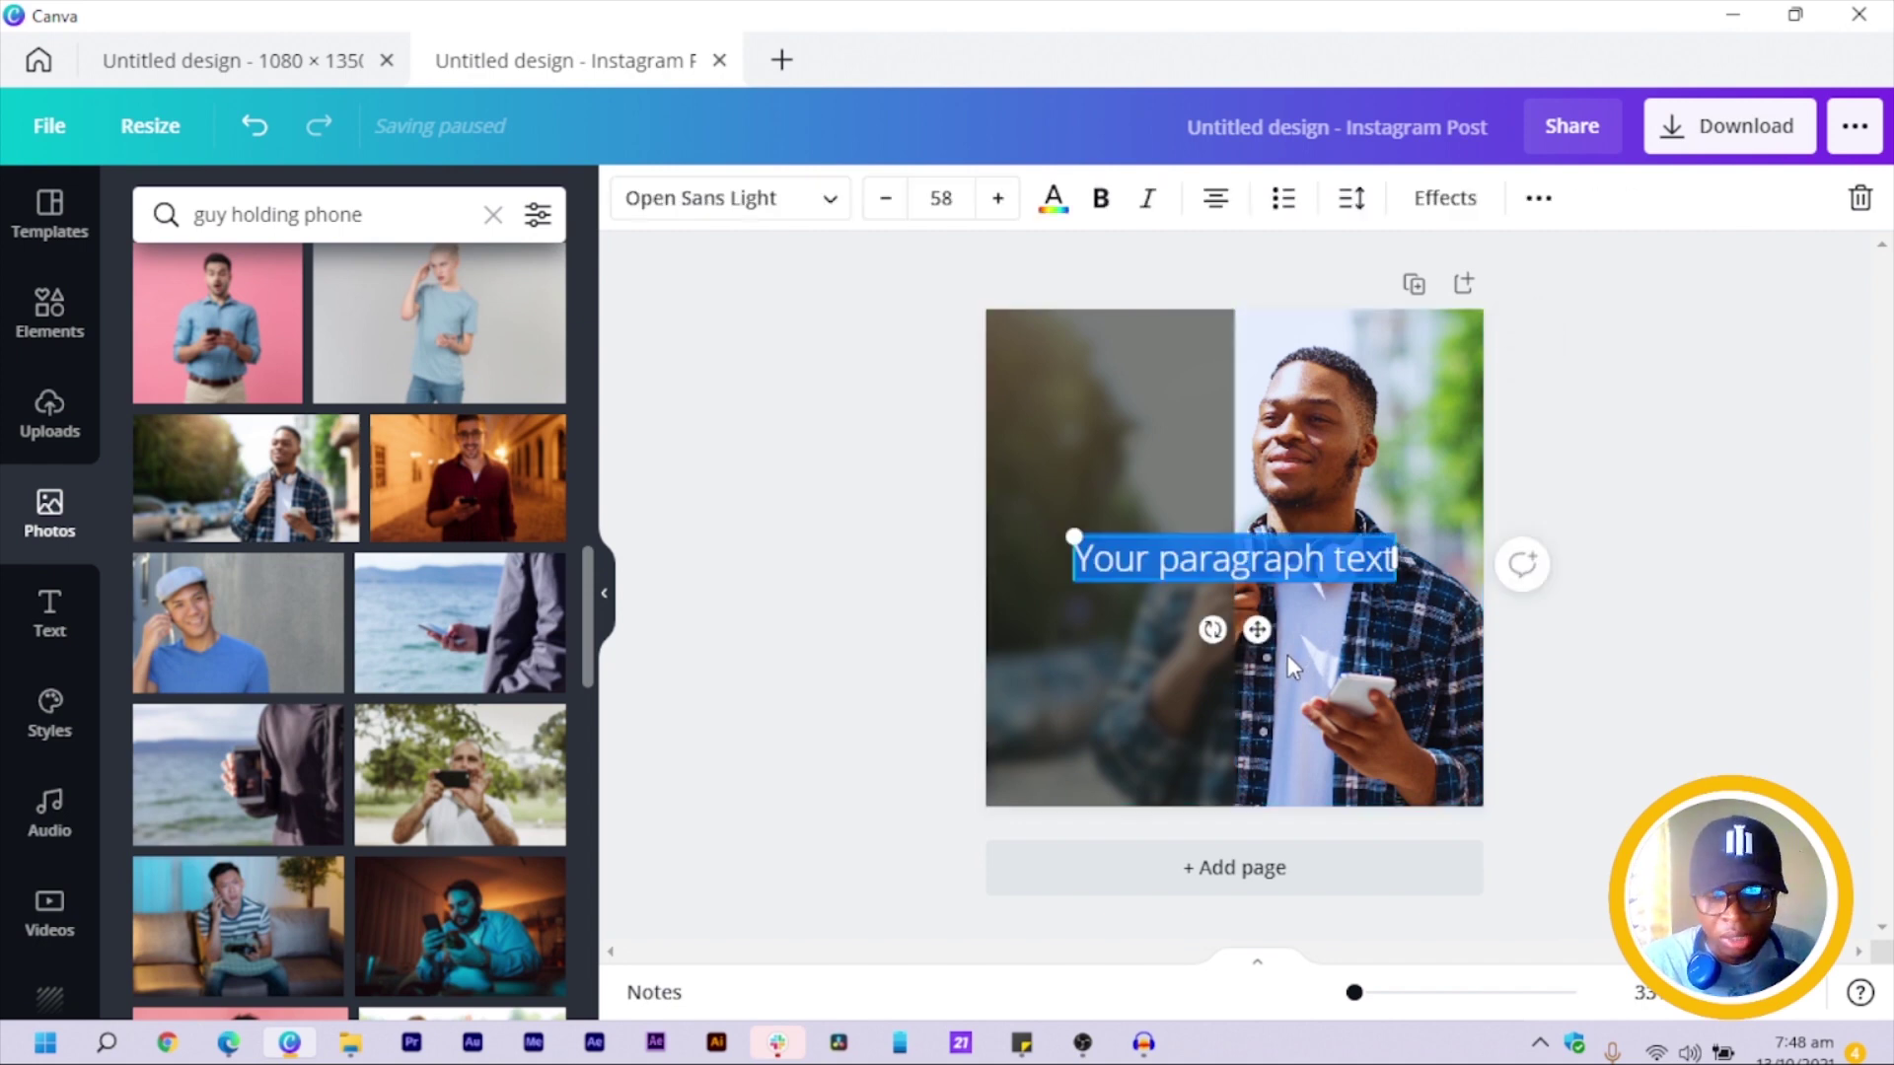
type("DIGI")
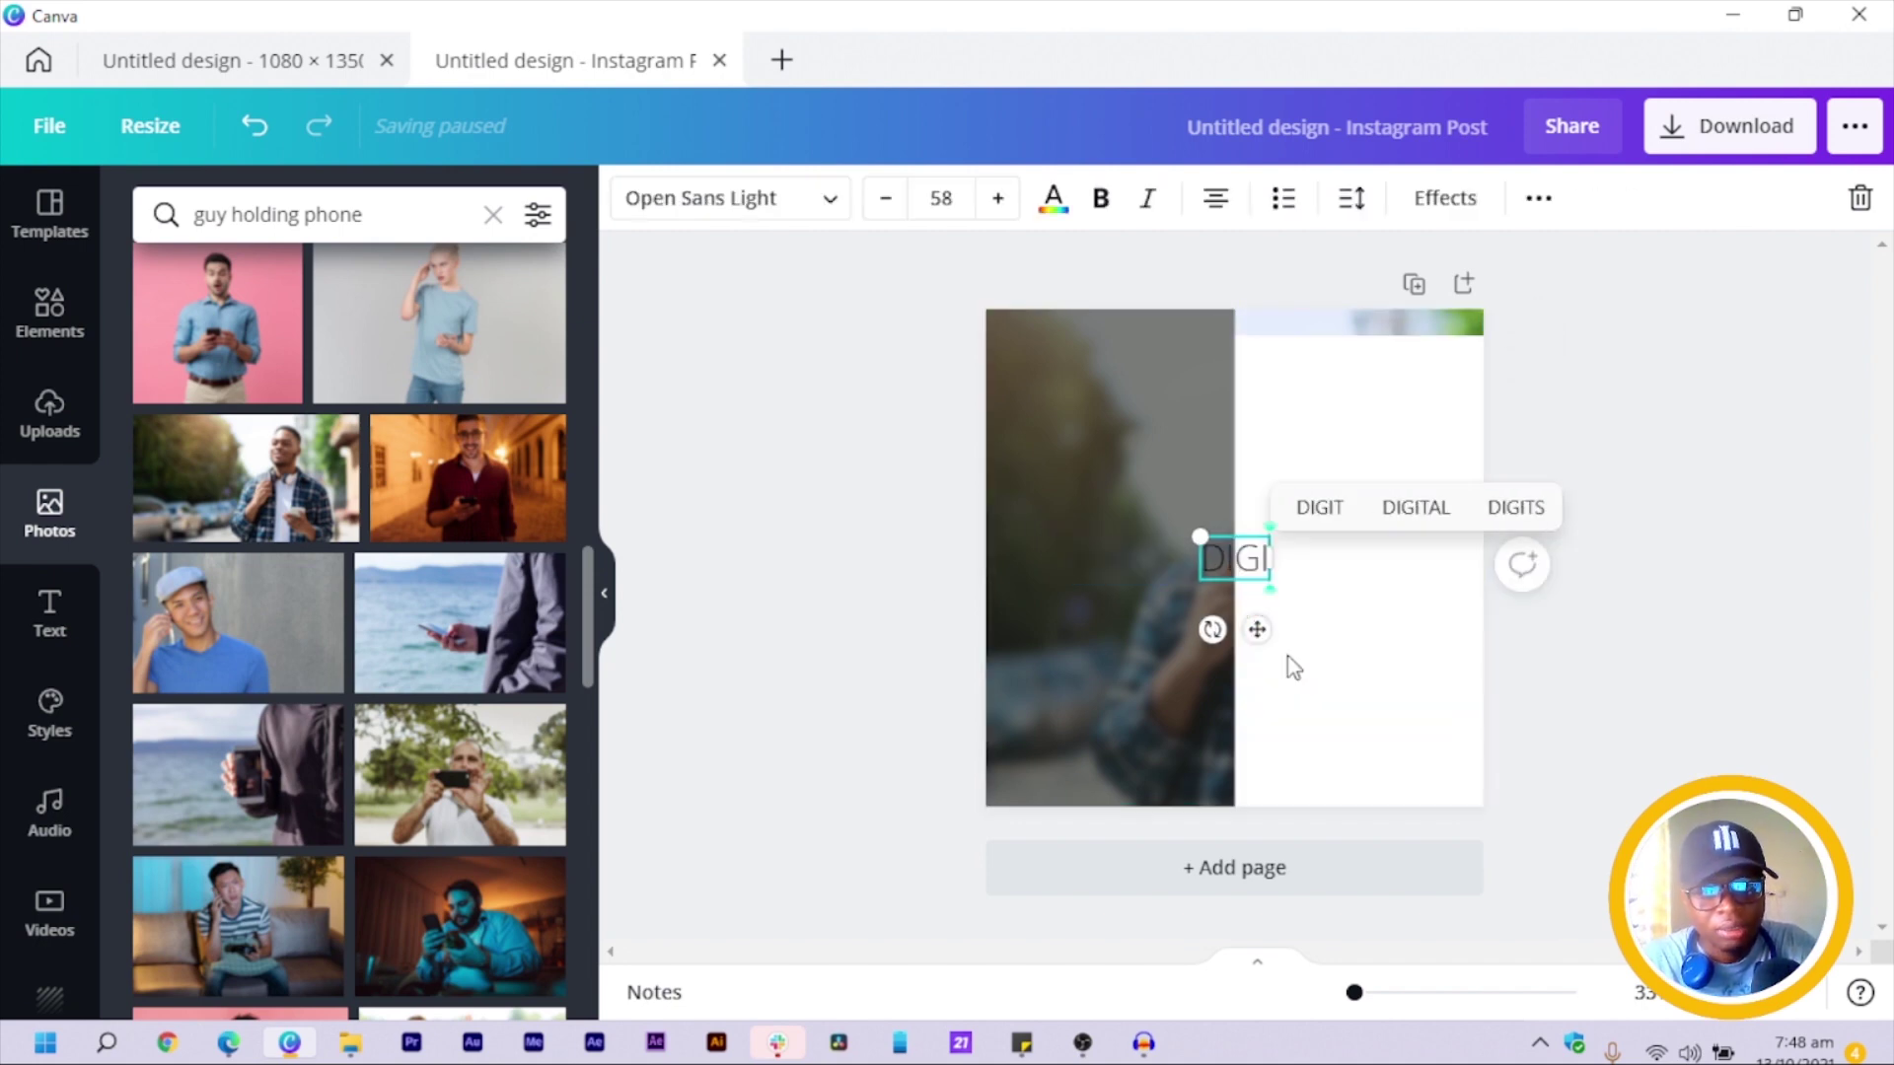
key("BackSpace")
key("BackSpace")
key("BackSpace")
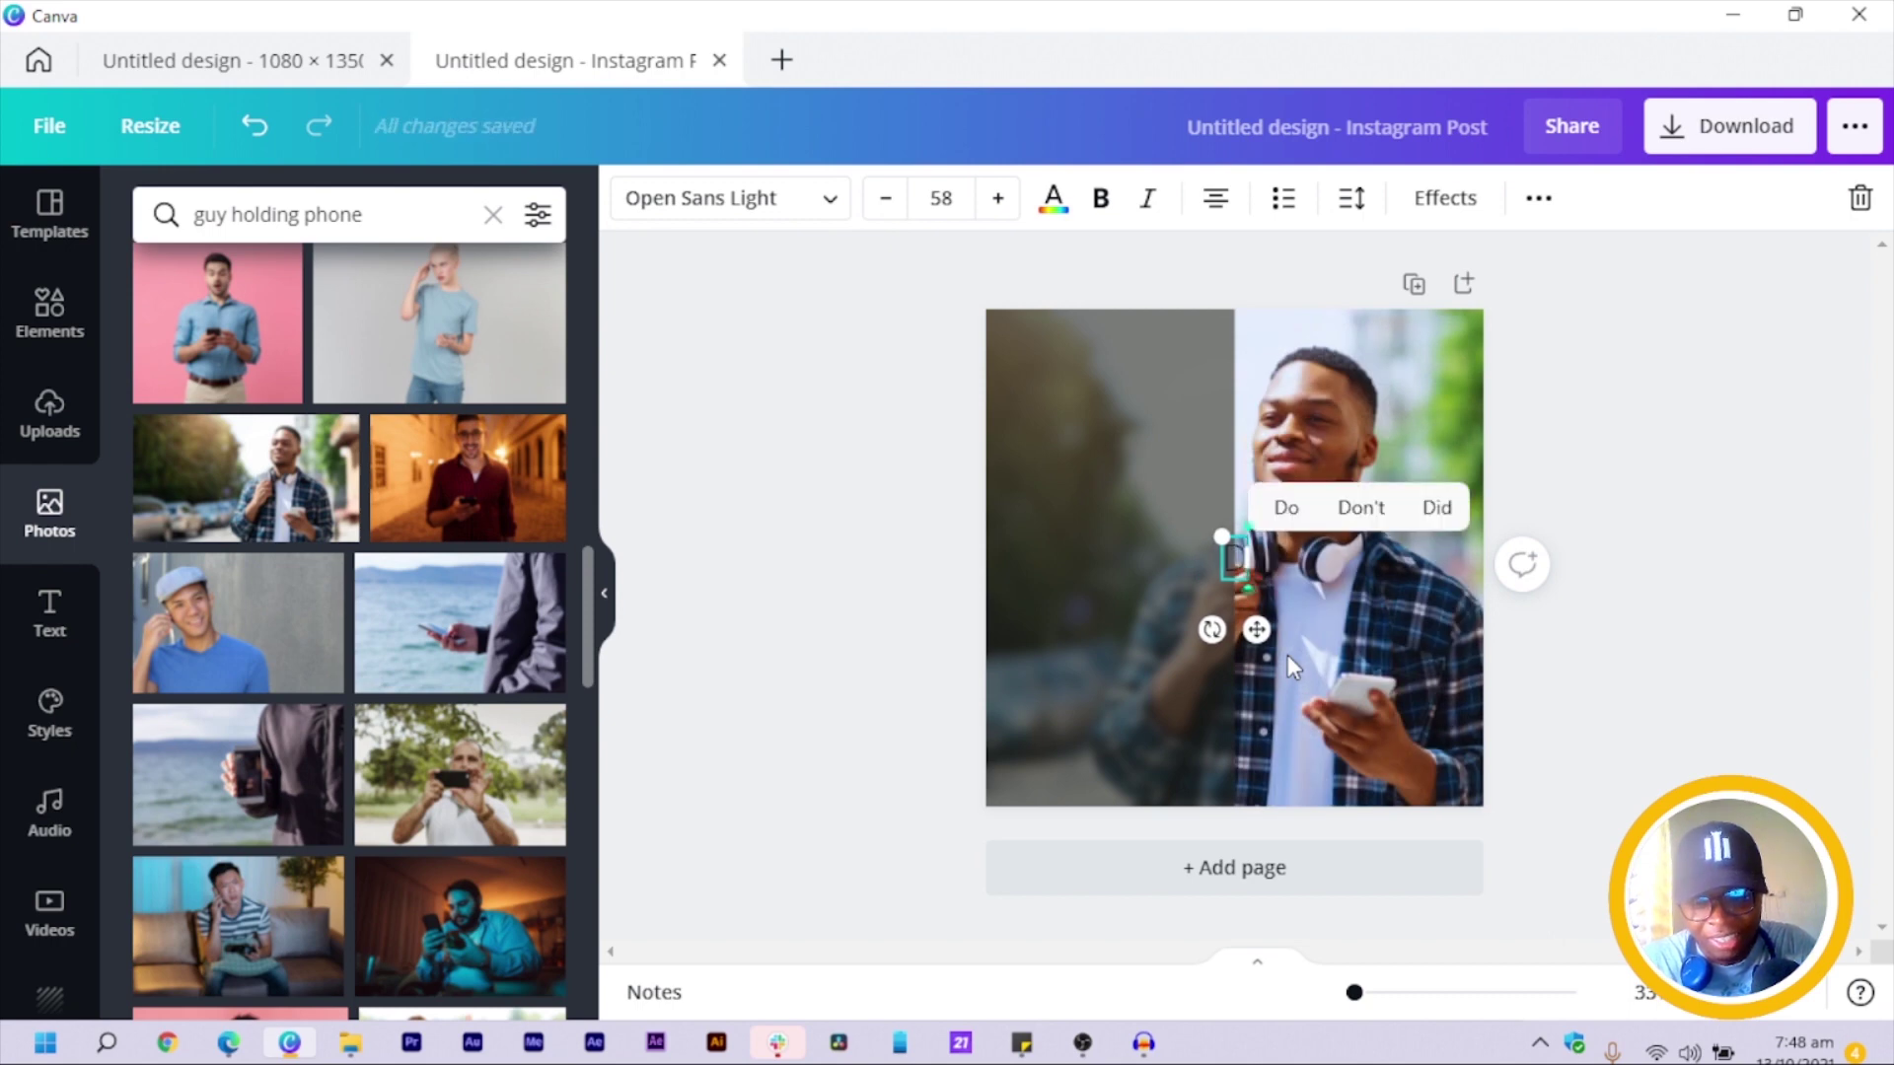
type("igital")
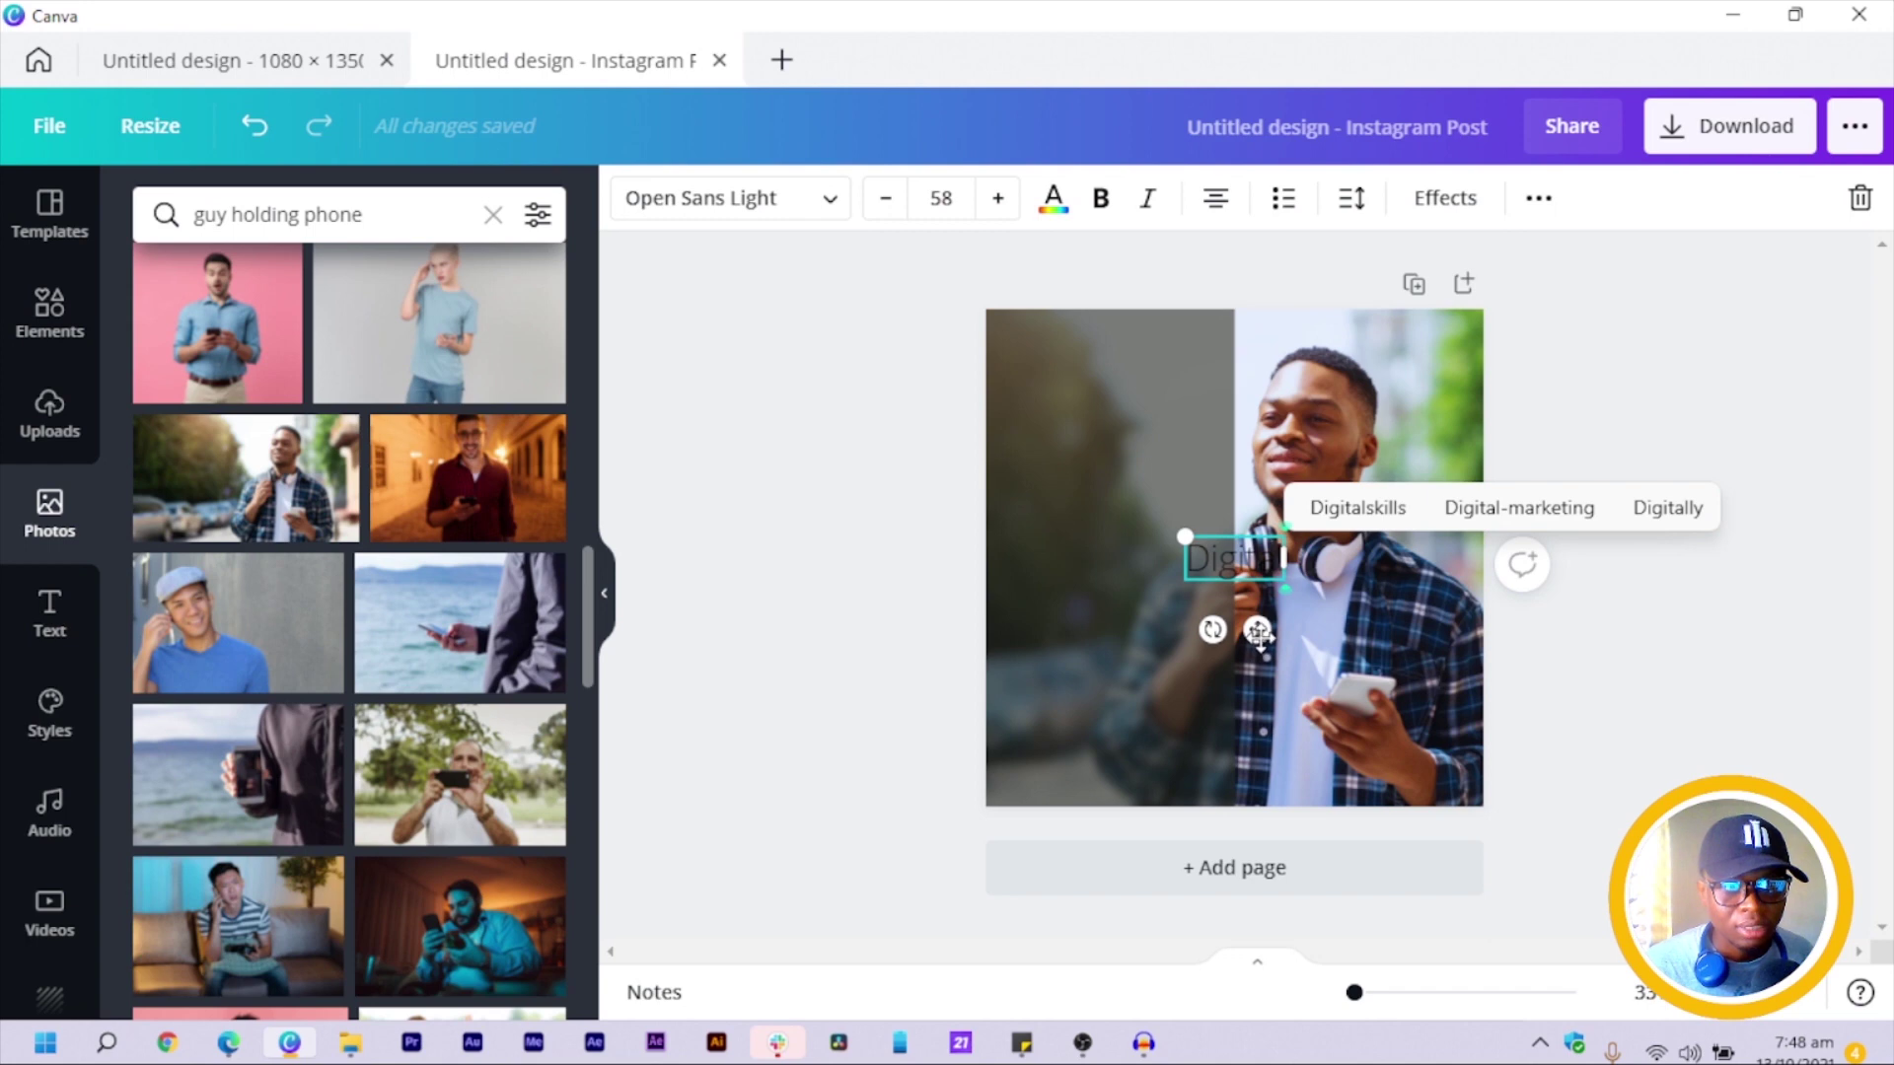
left_click_drag(1258, 632, 1157, 490)
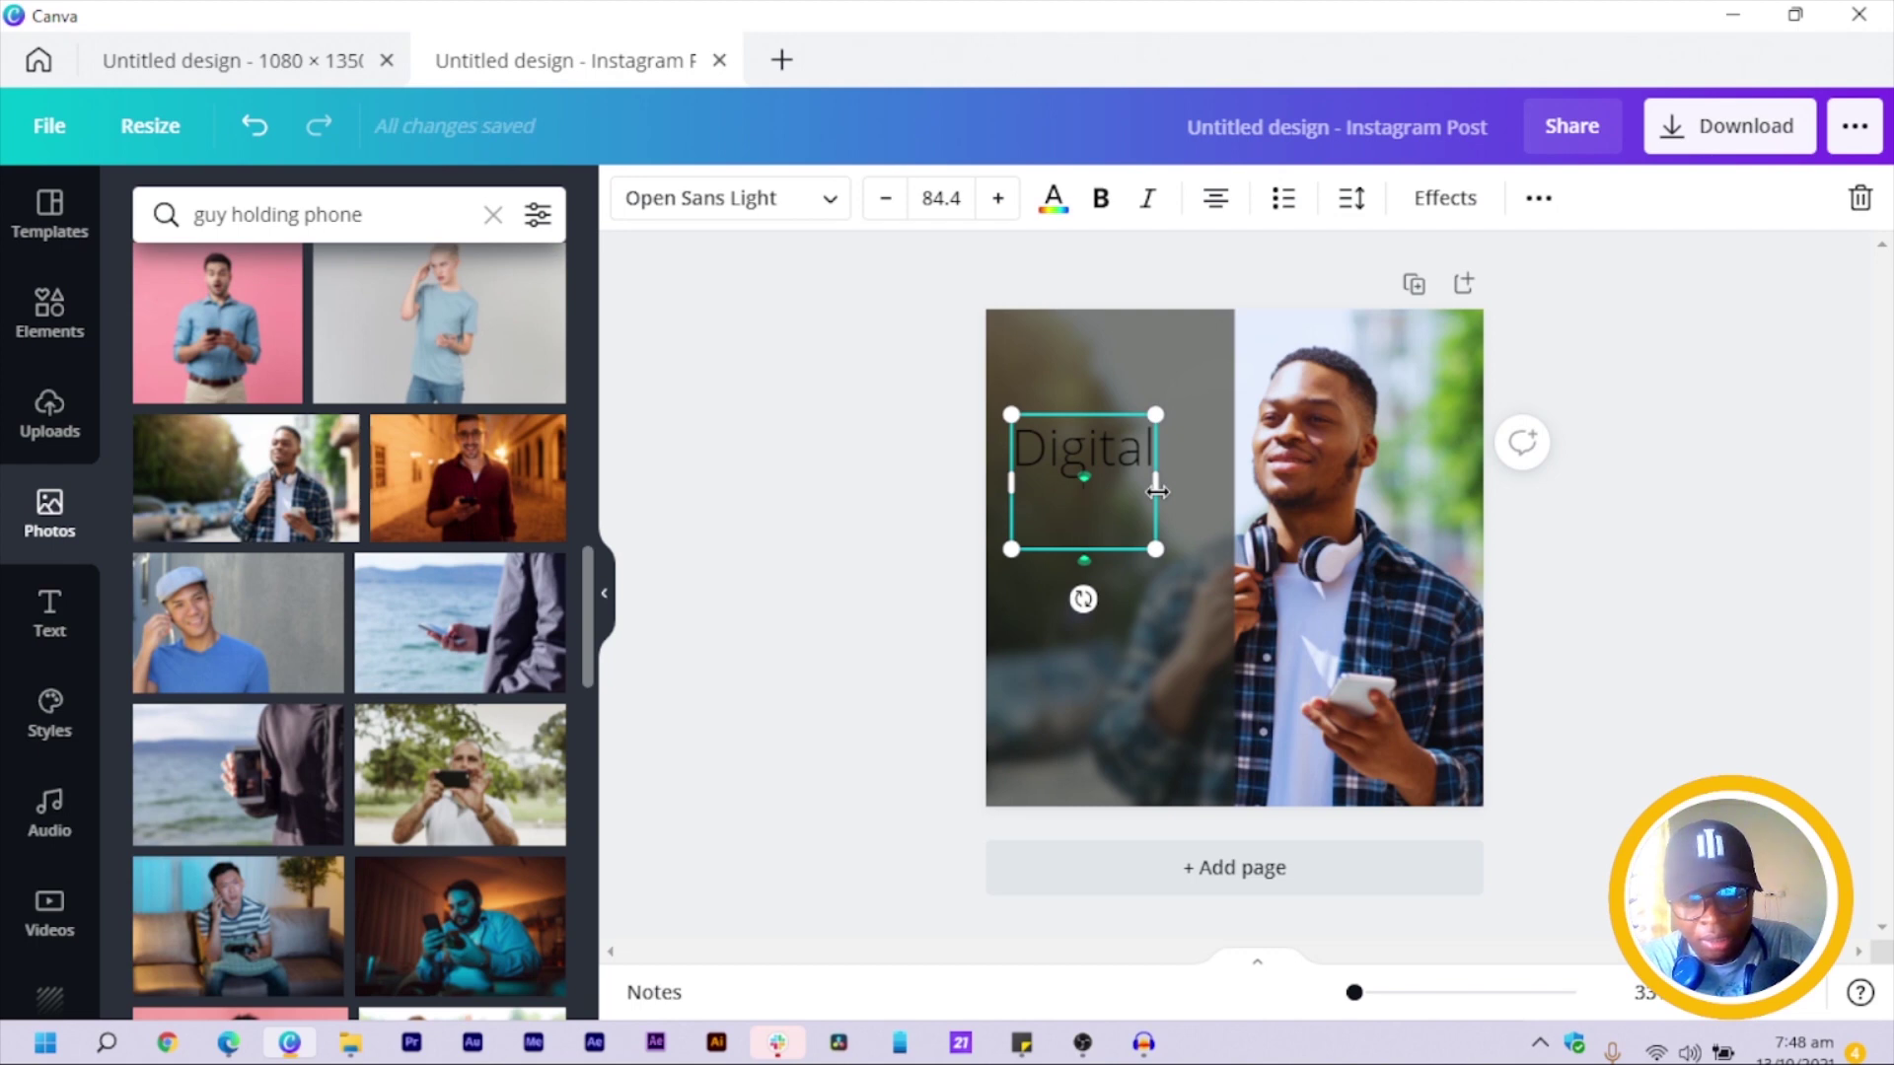
type("Ma")
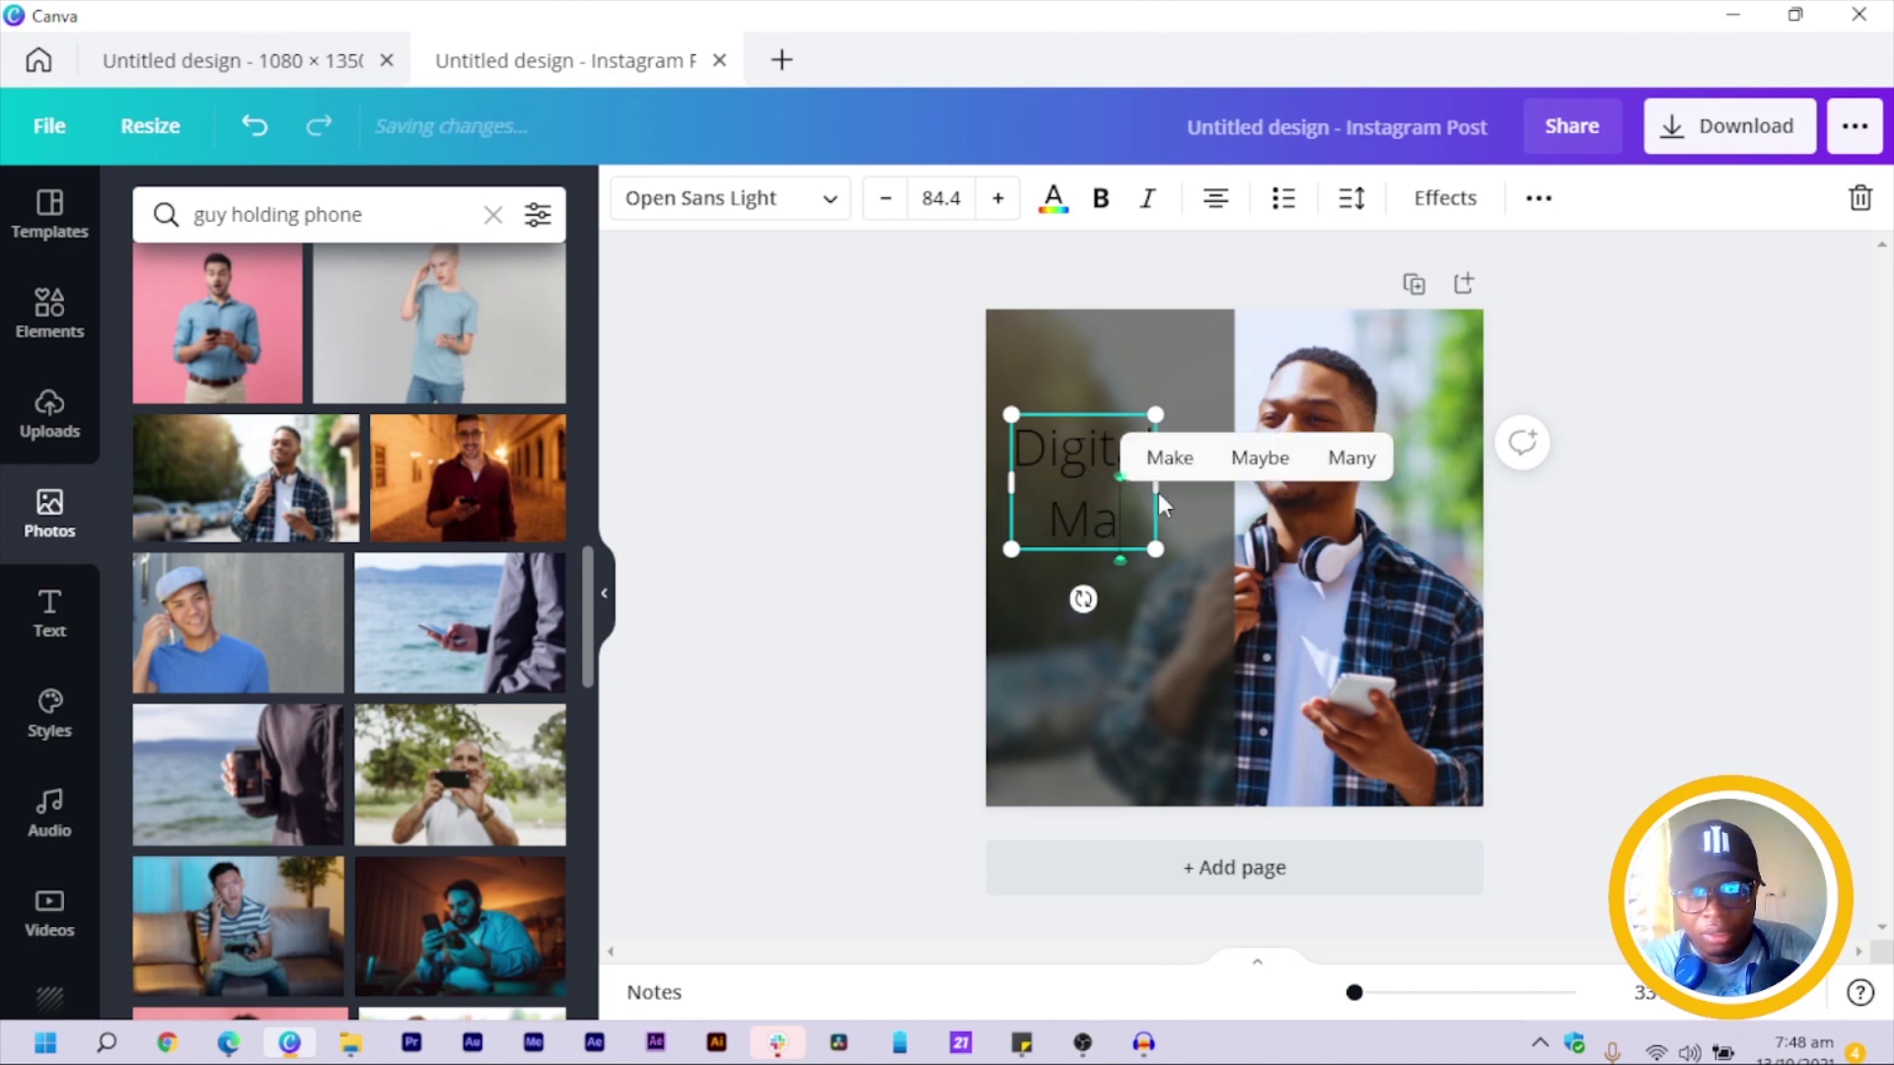
type("rketing")
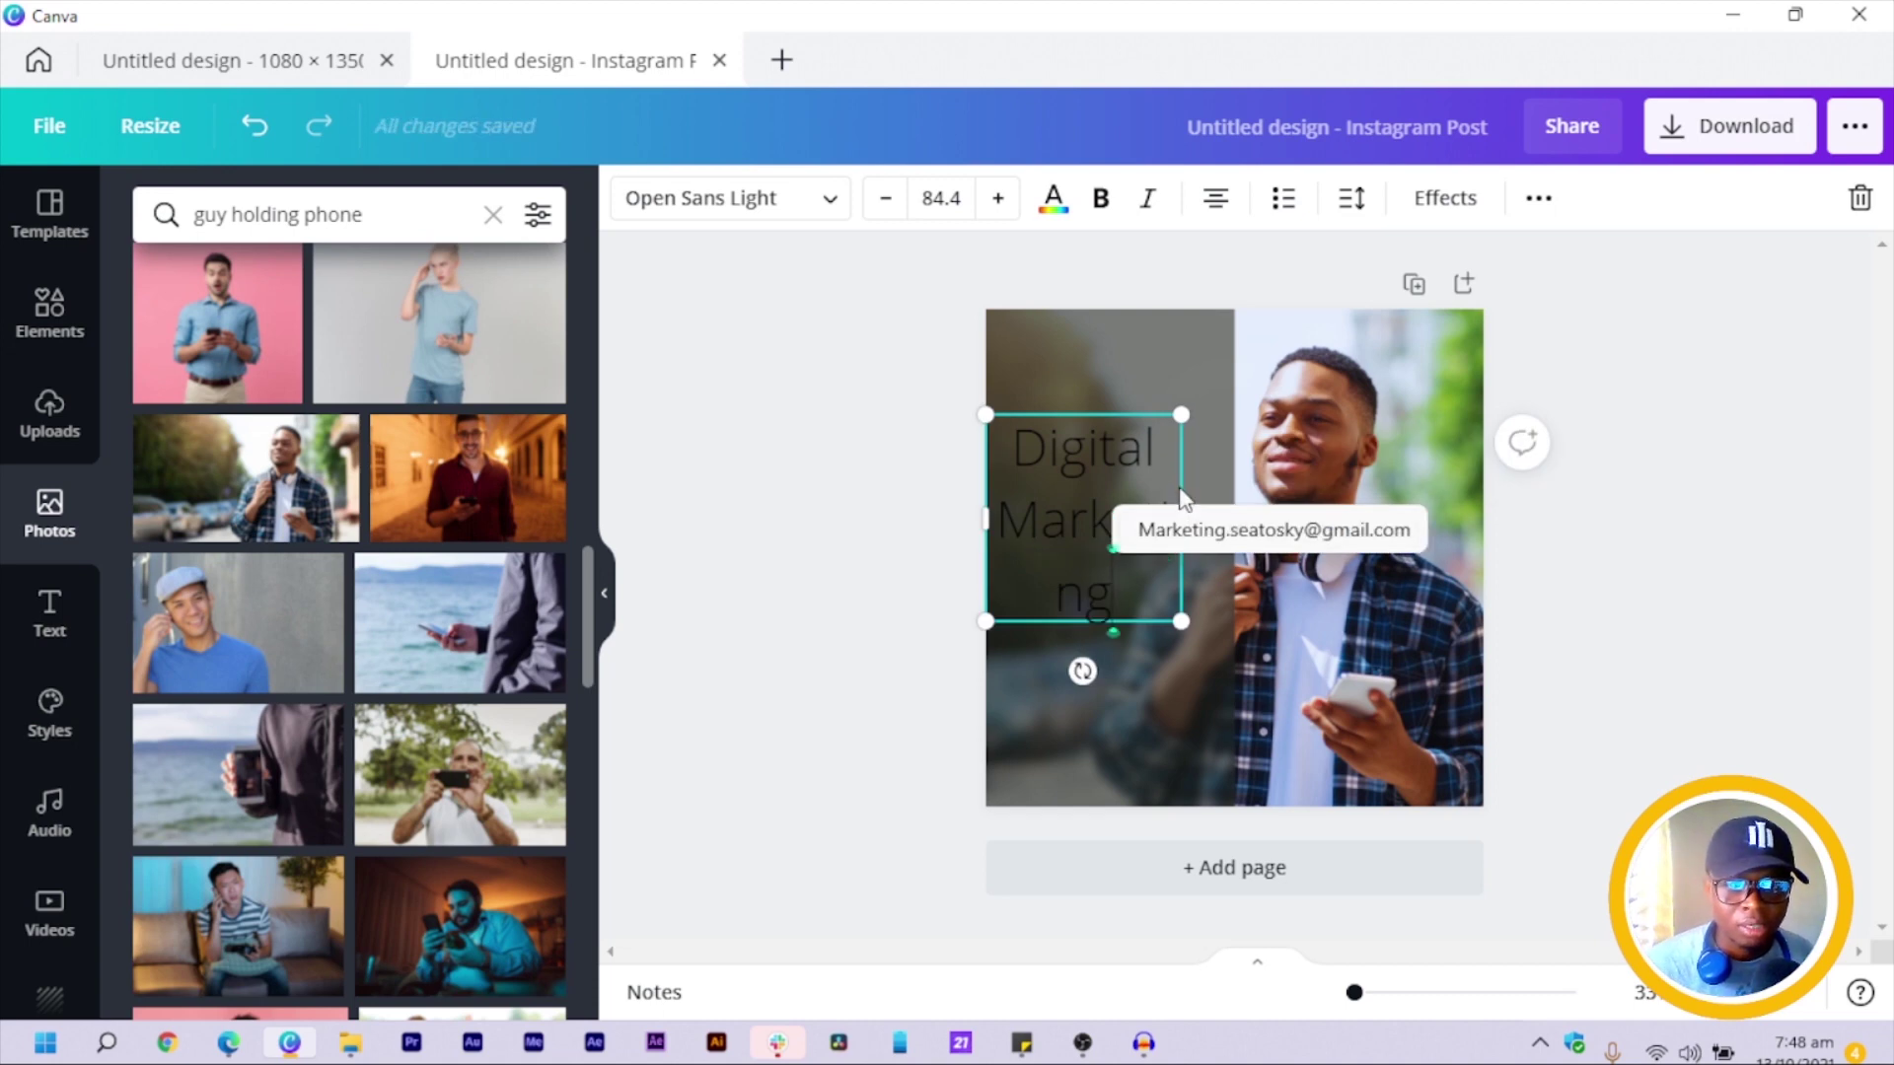
left_click_drag(1181, 487, 1235, 487)
left_click(1232, 209)
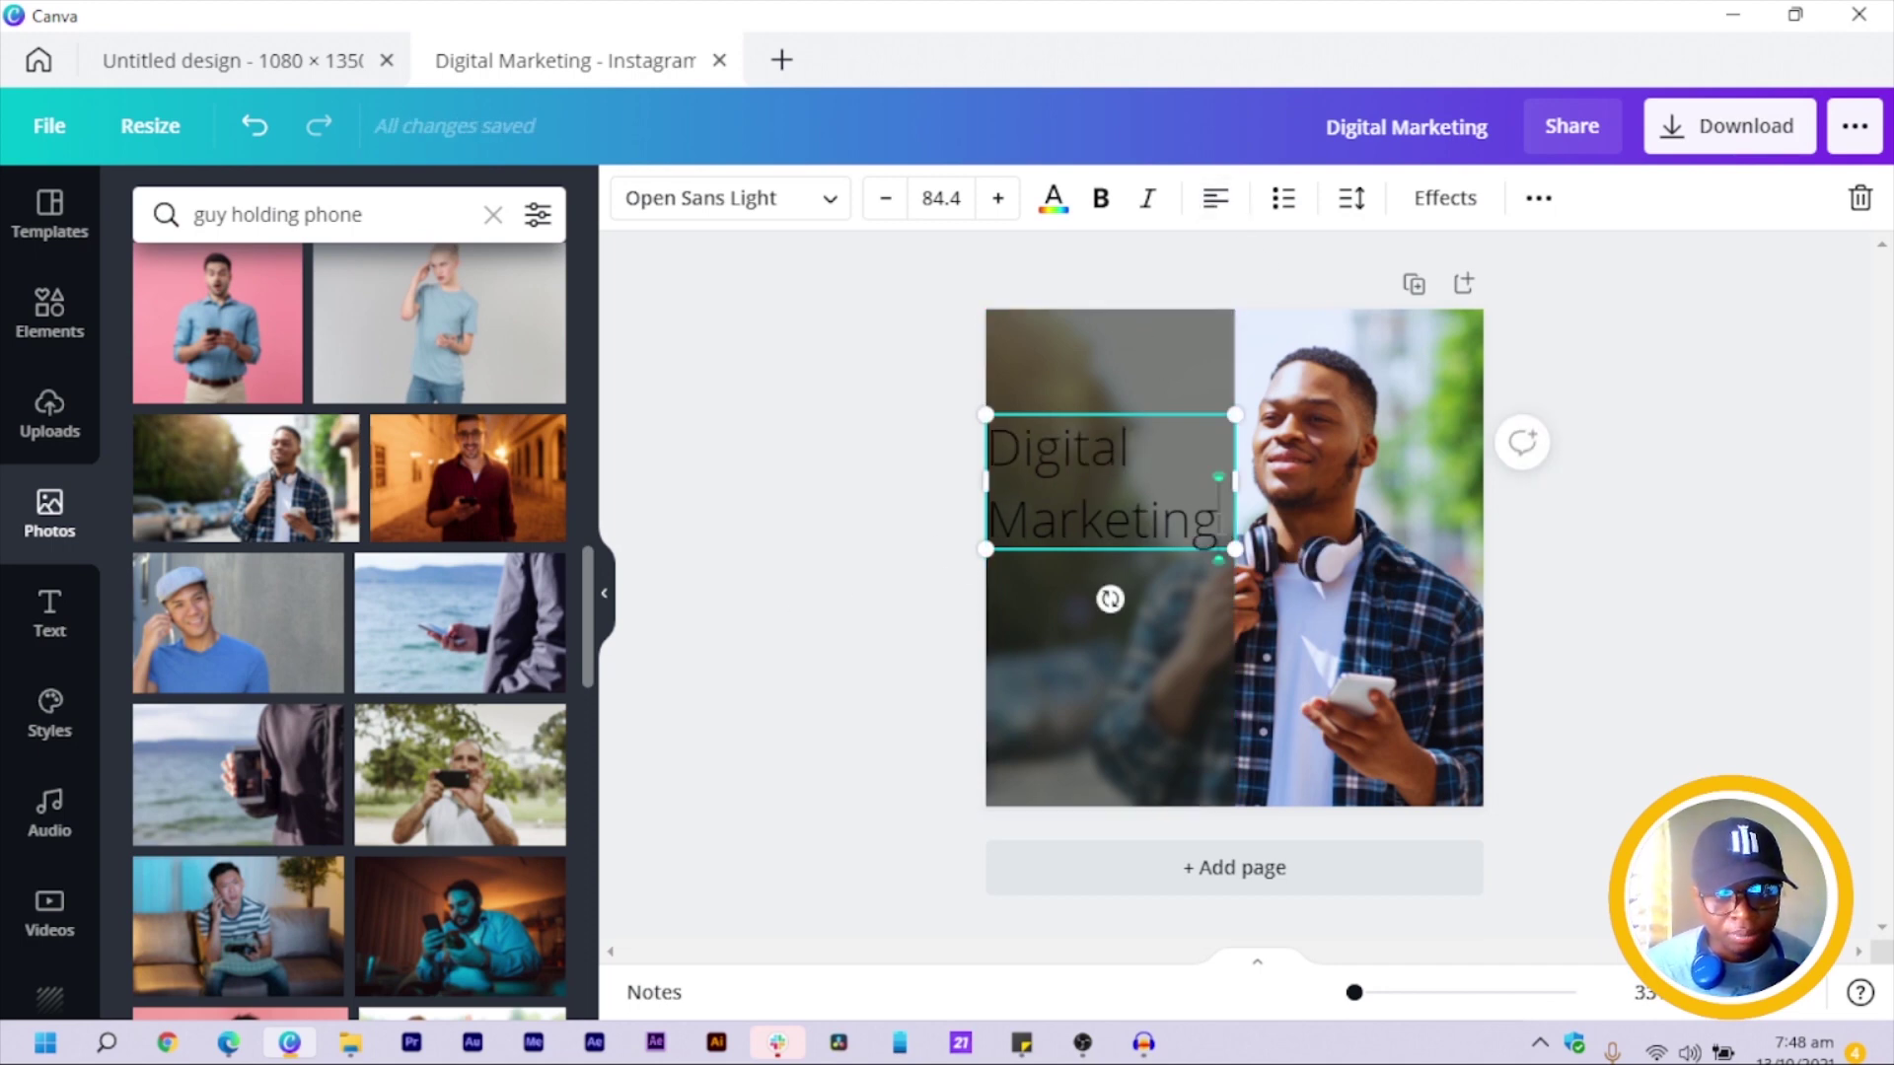
key("Return")
type("Age")
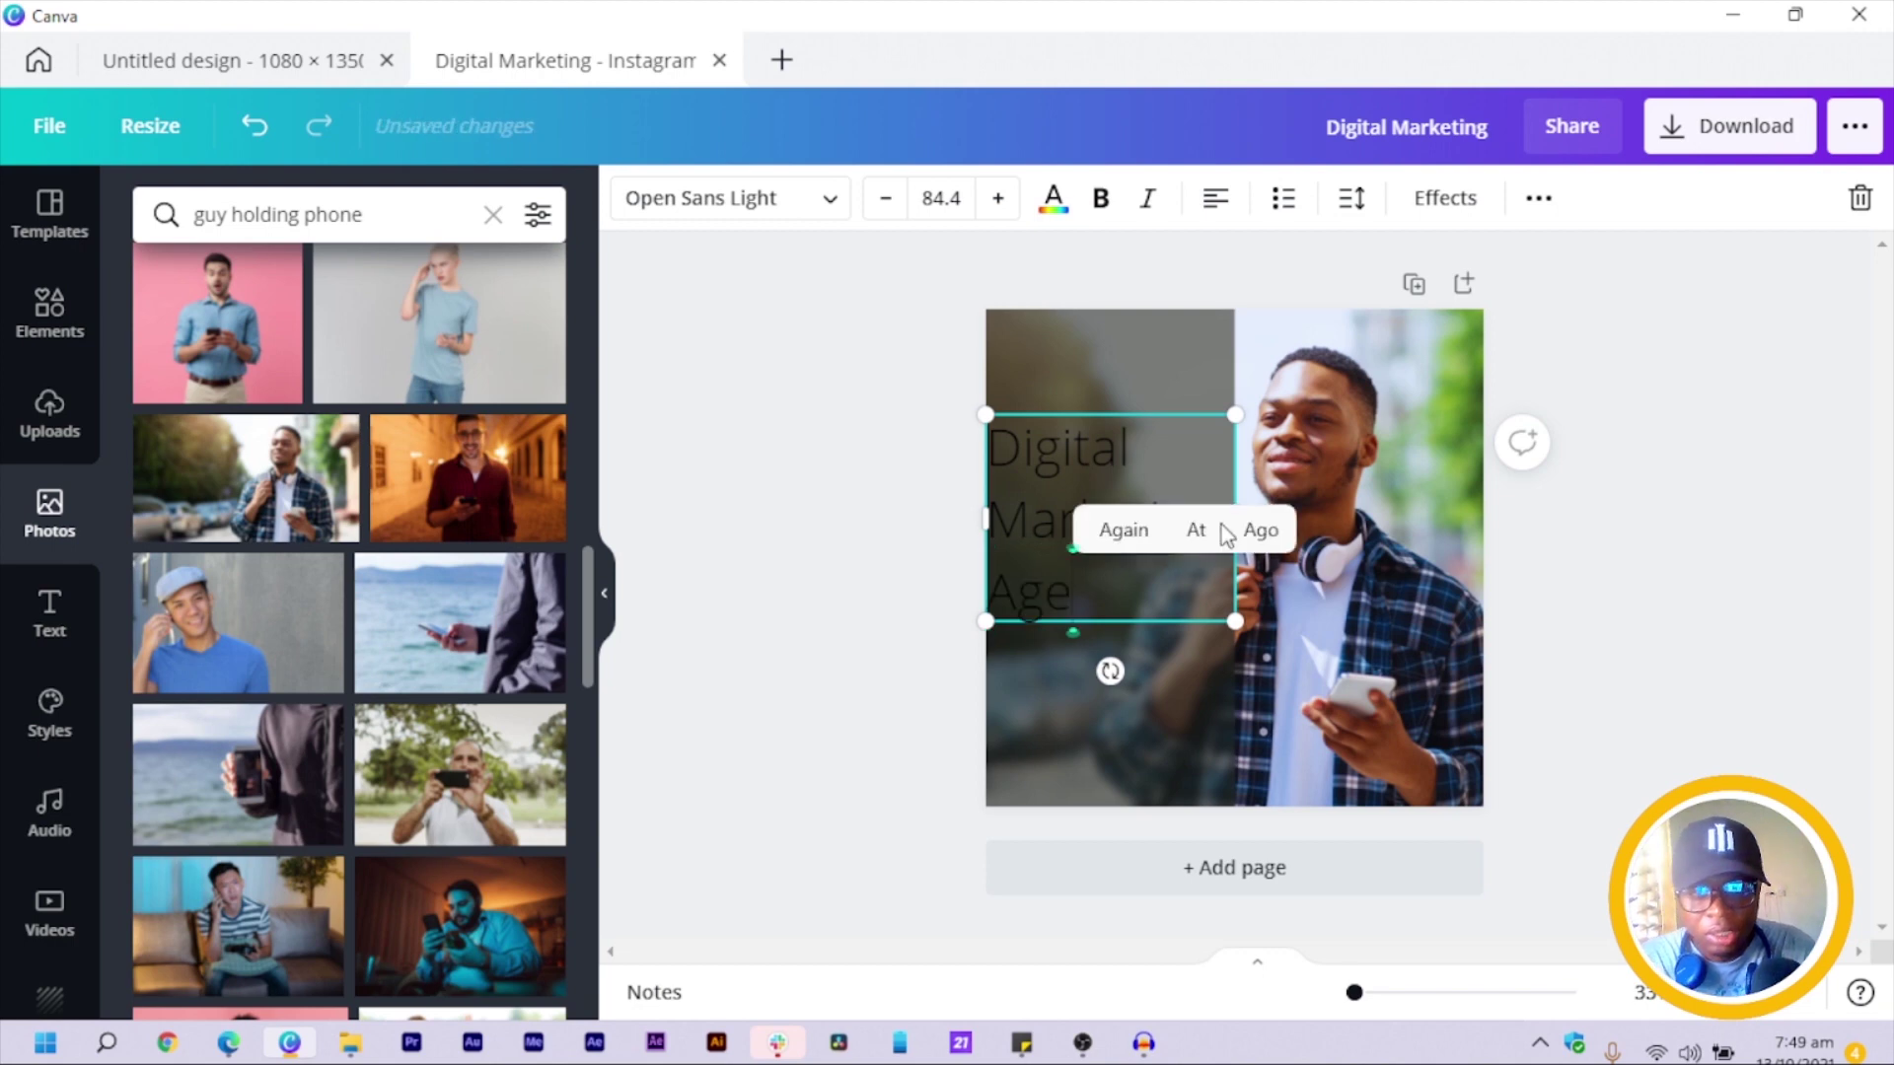
type("ncy")
key("ctrl+a")
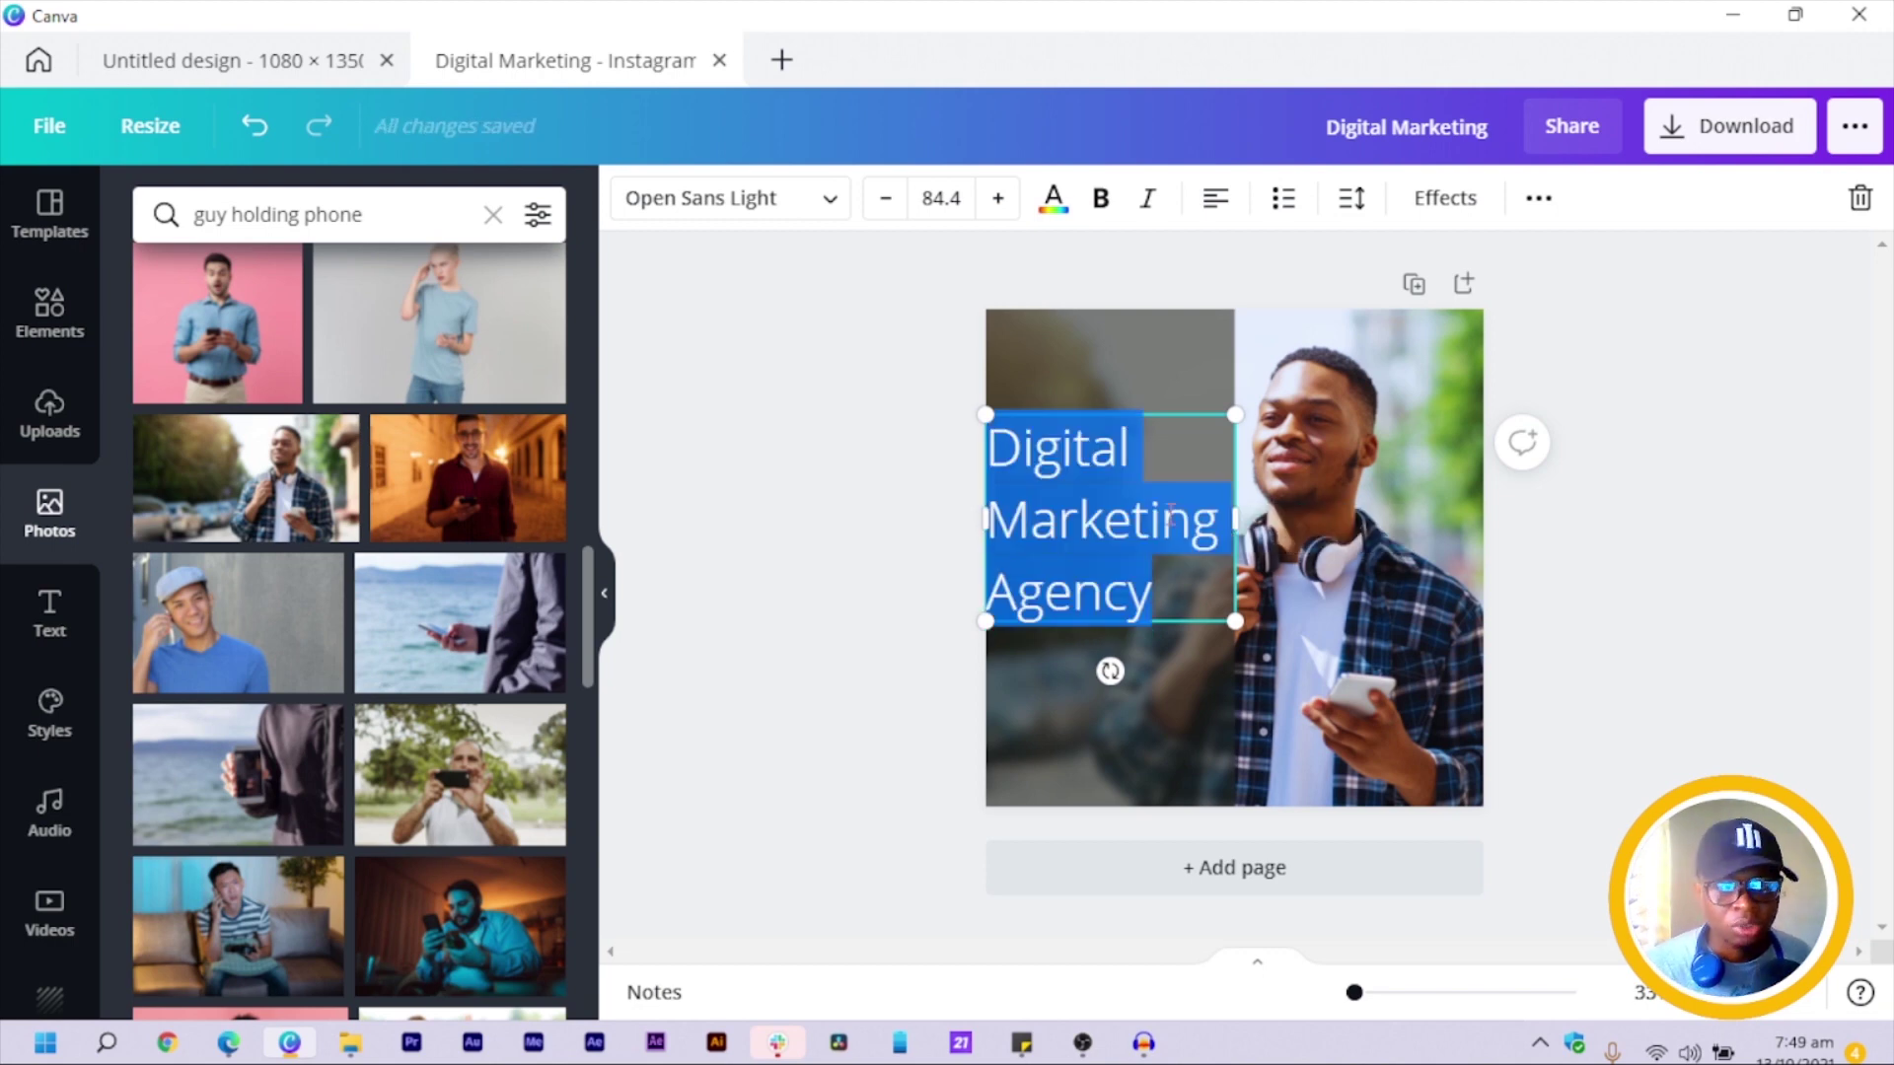
Set the heading to Montserrat Extra-Bold and widen its box so it fits three lines.
left_click(698, 198)
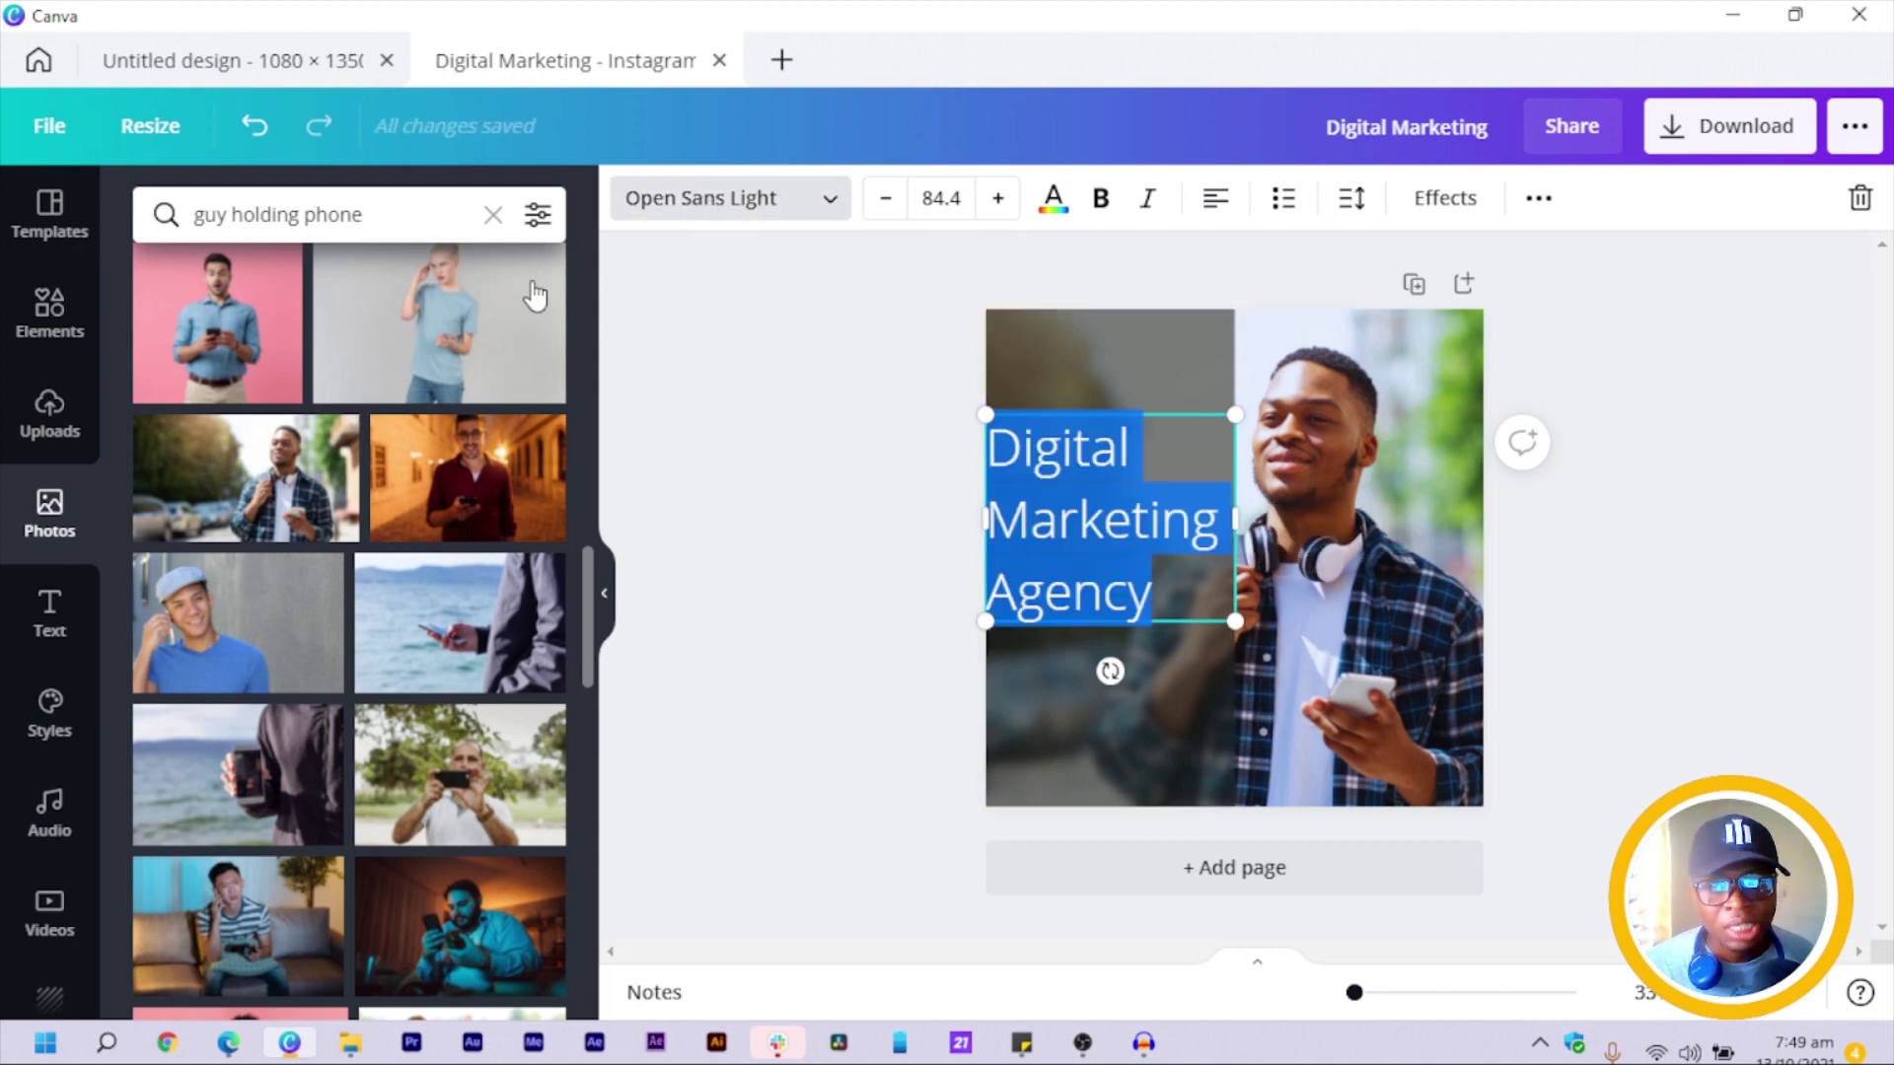
left_click(287, 237)
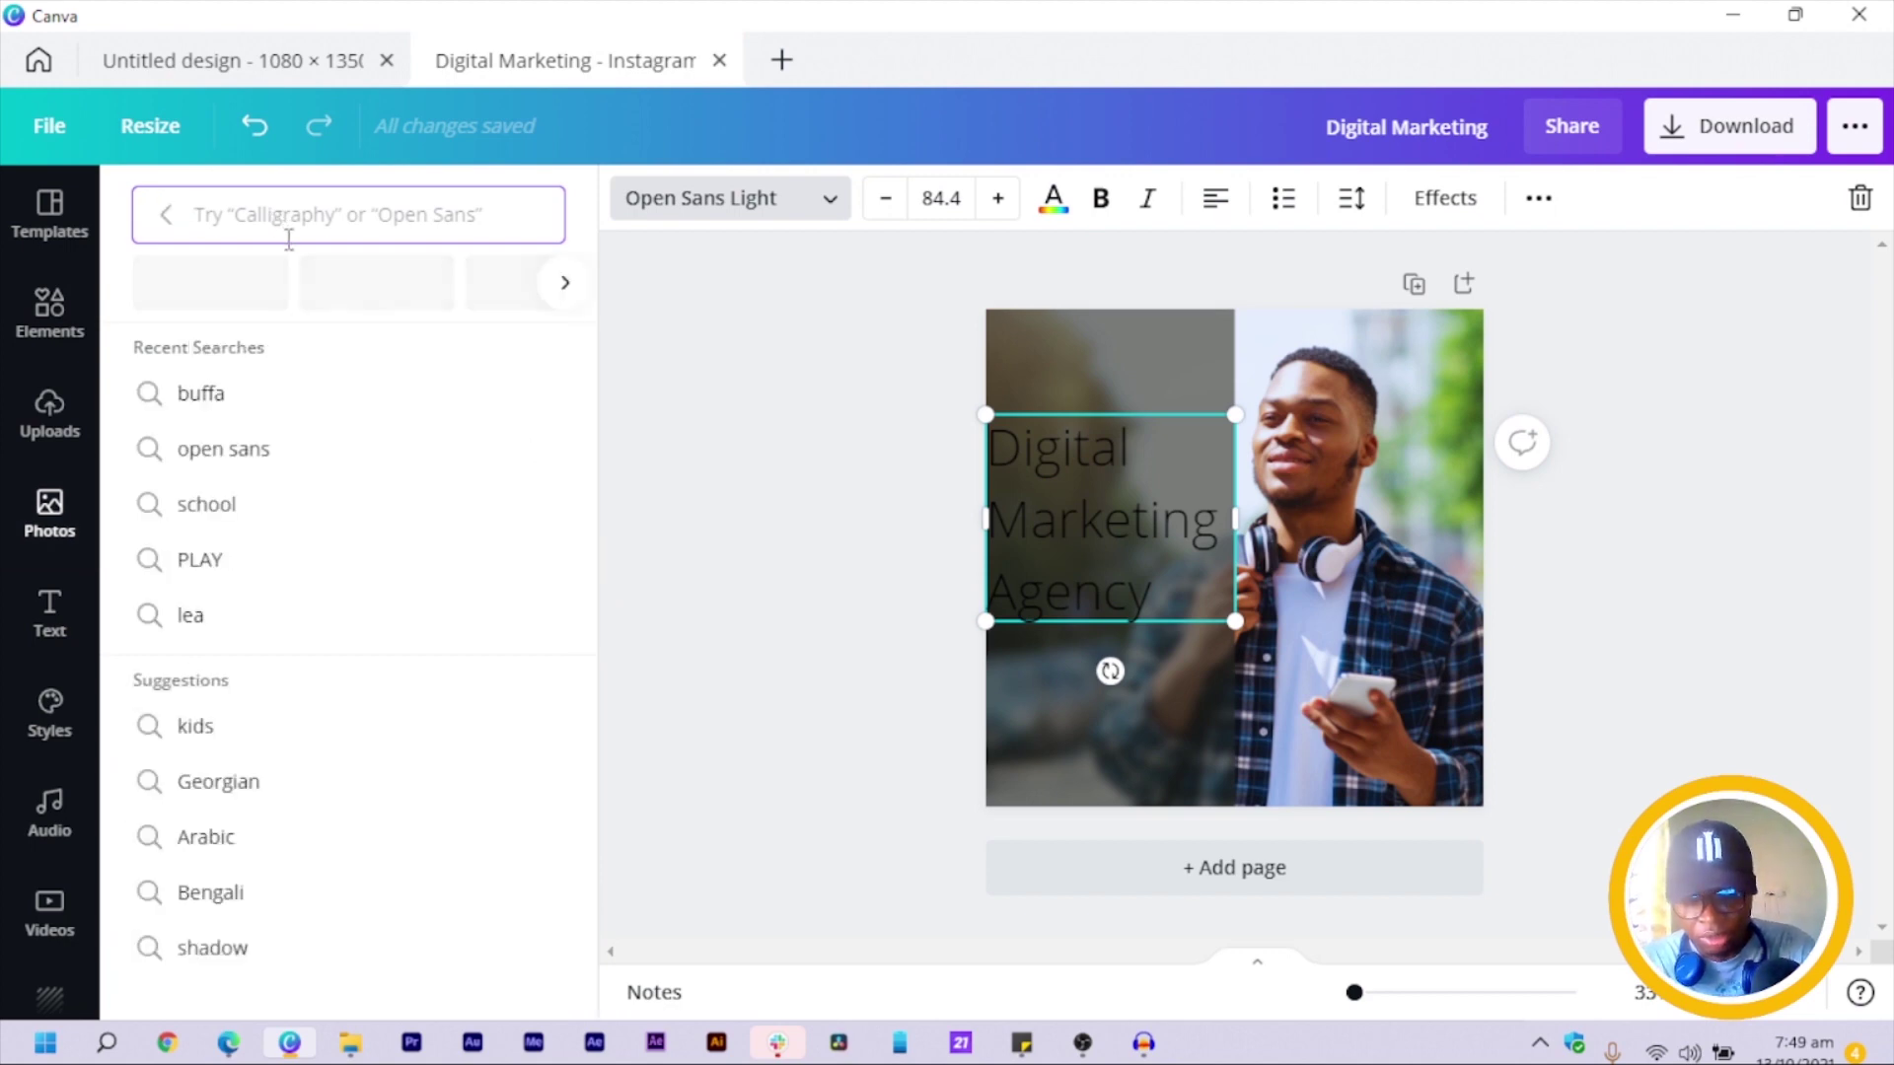
type("montse")
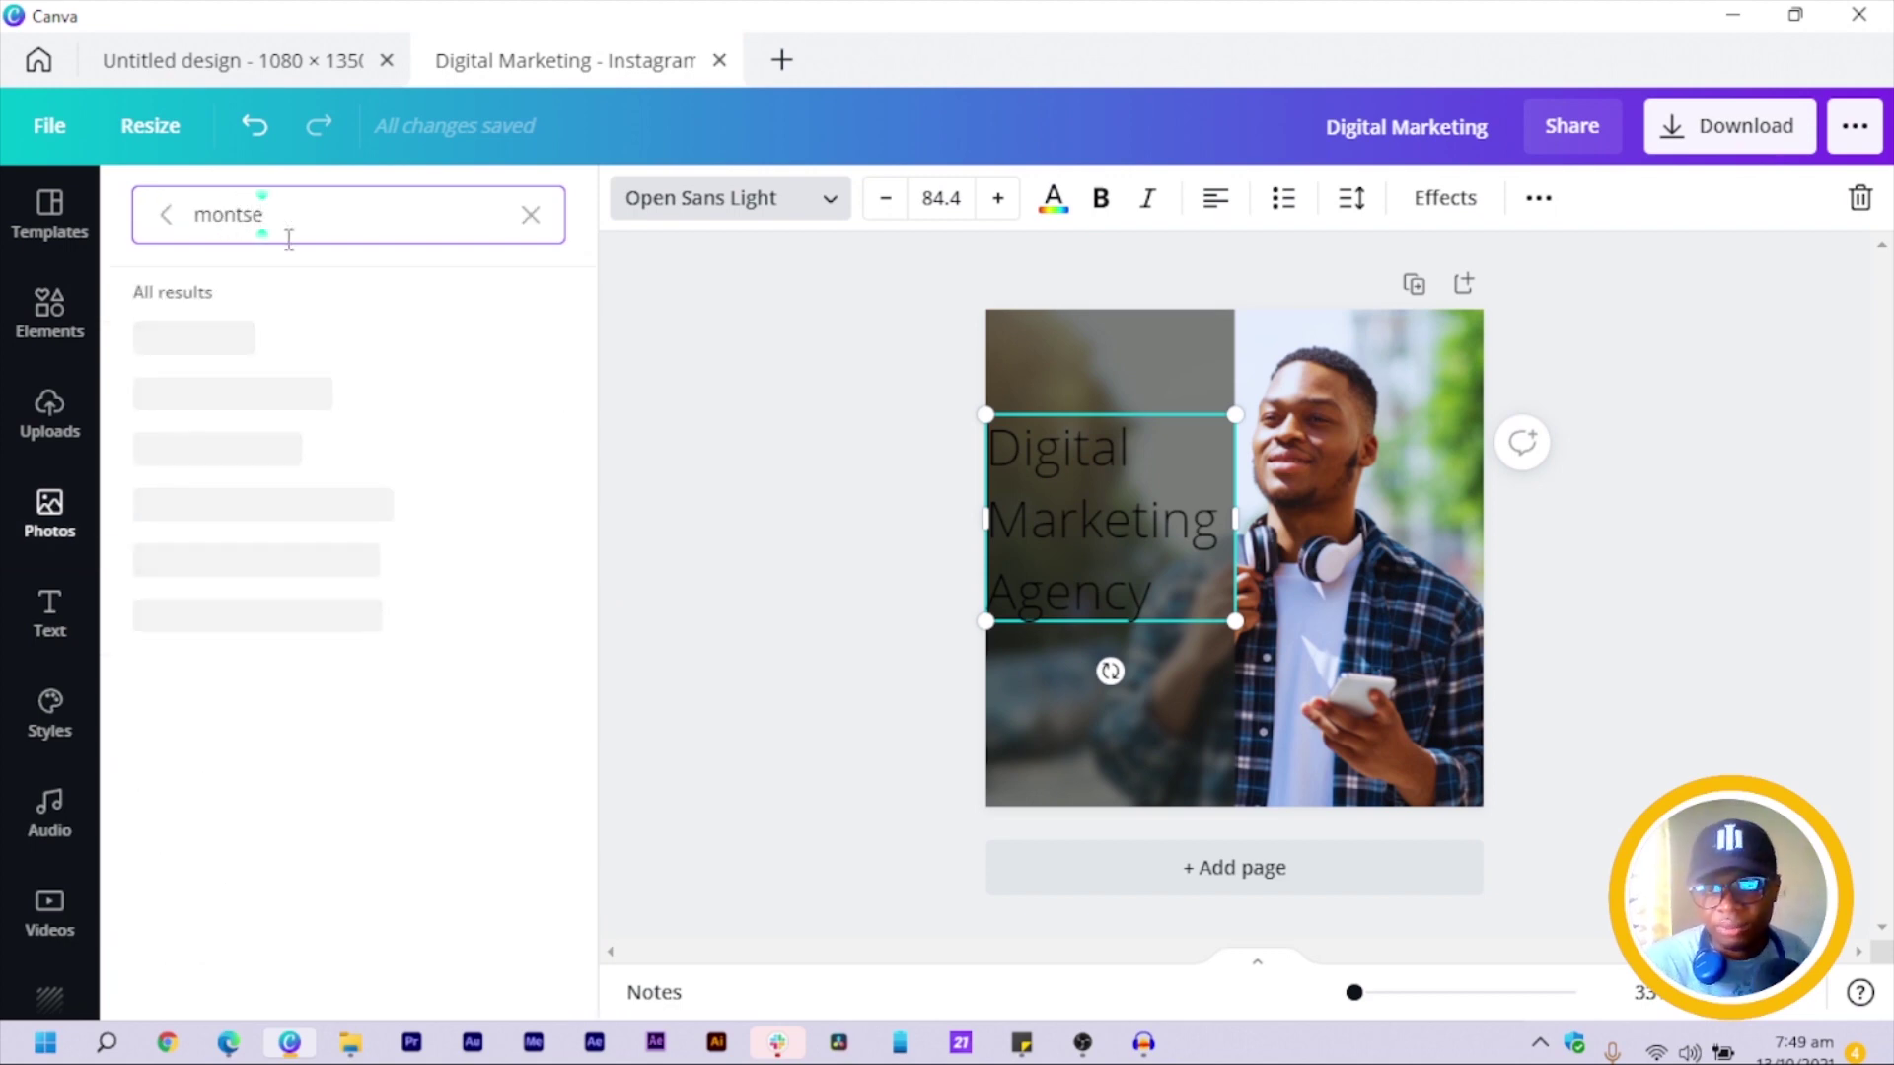
left_click(228, 399)
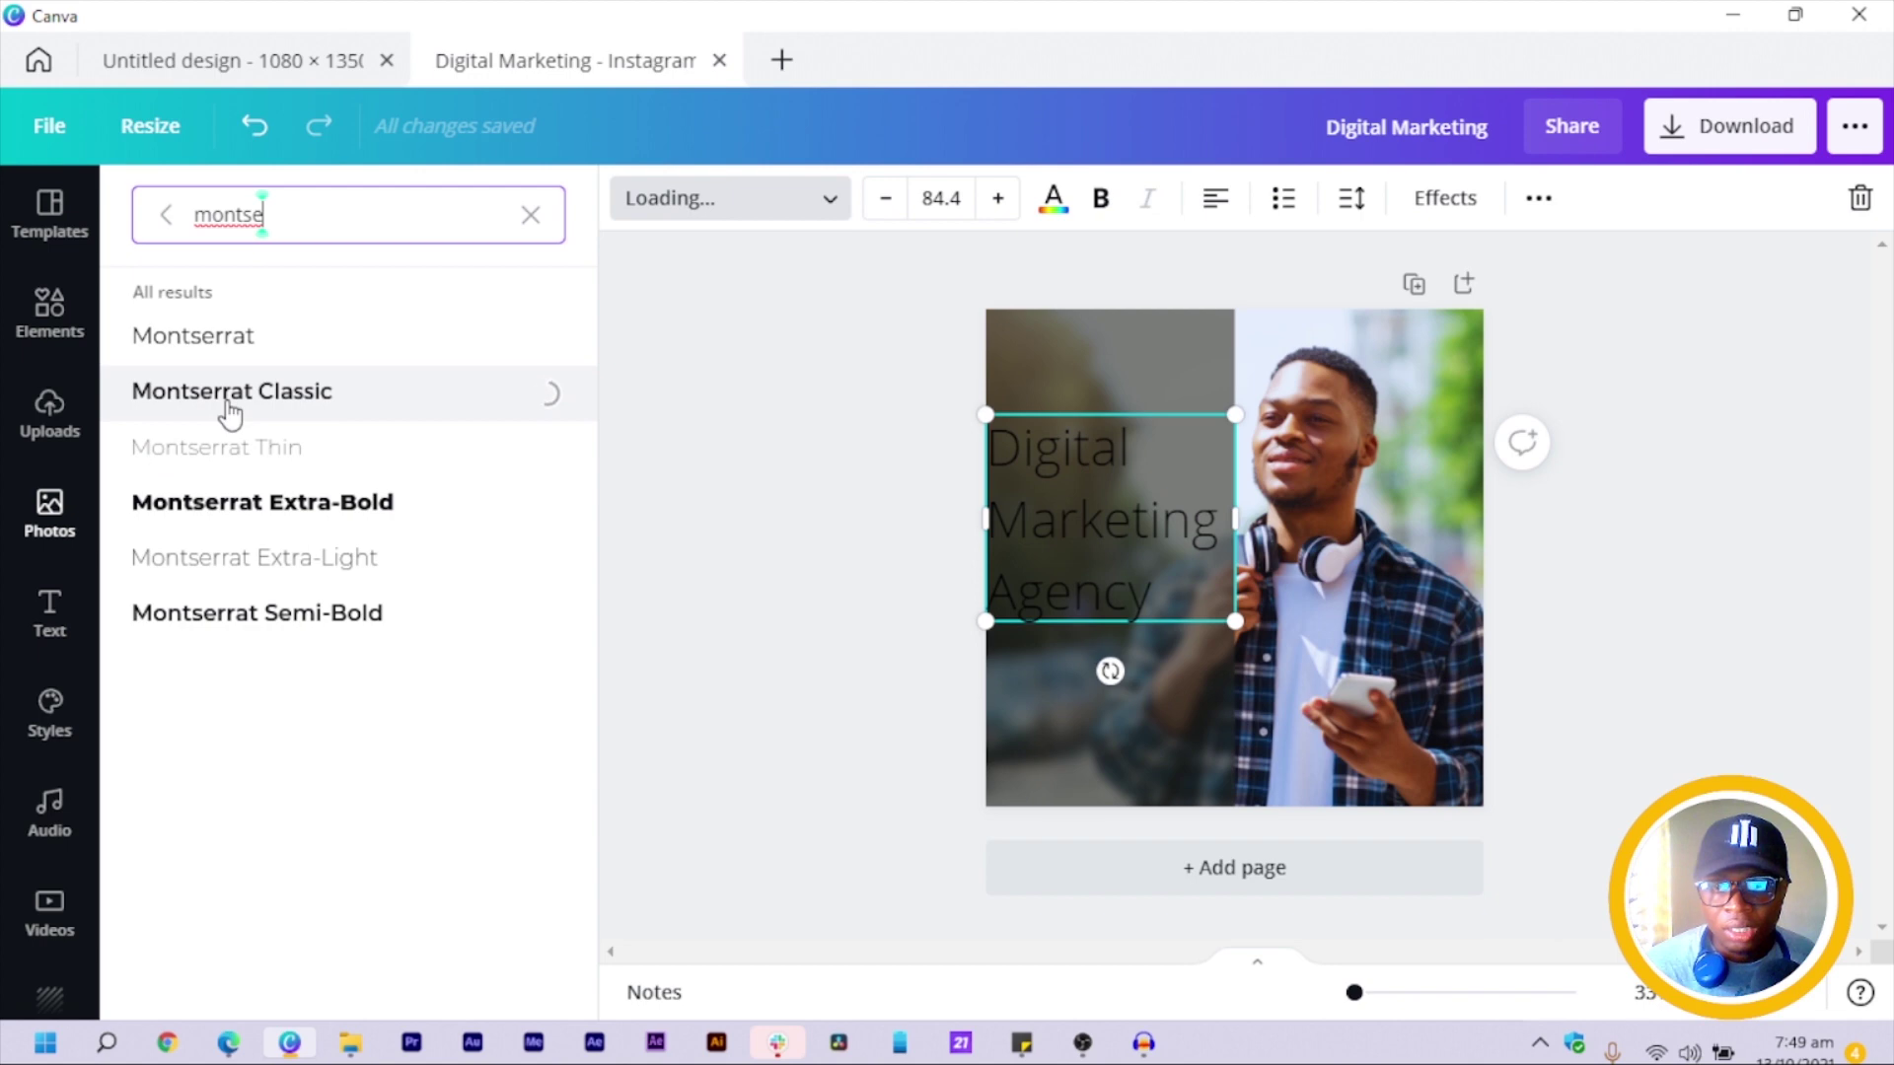
left_click(284, 516)
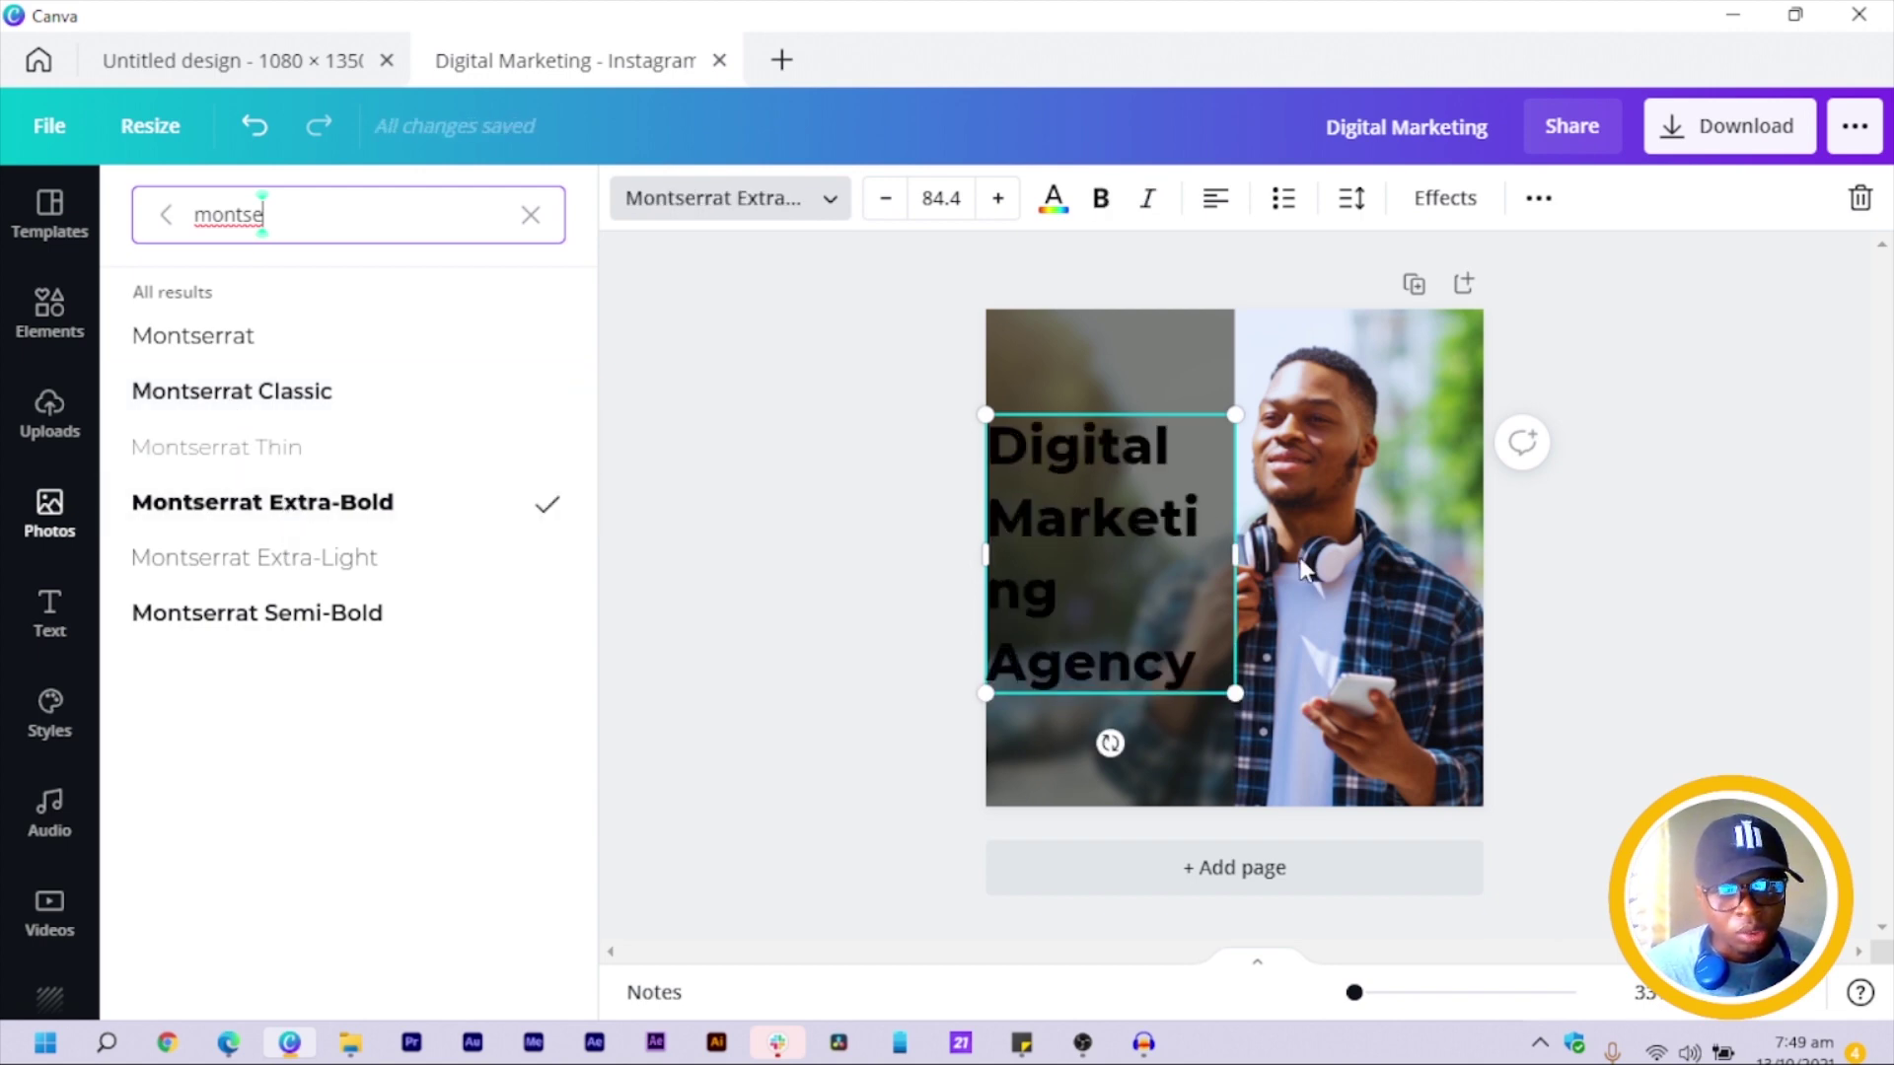
mouse_move(1253, 563)
left_mouse_down()
mouse_move(1312, 565)
mouse_move(1280, 564)
left_mouse_up()
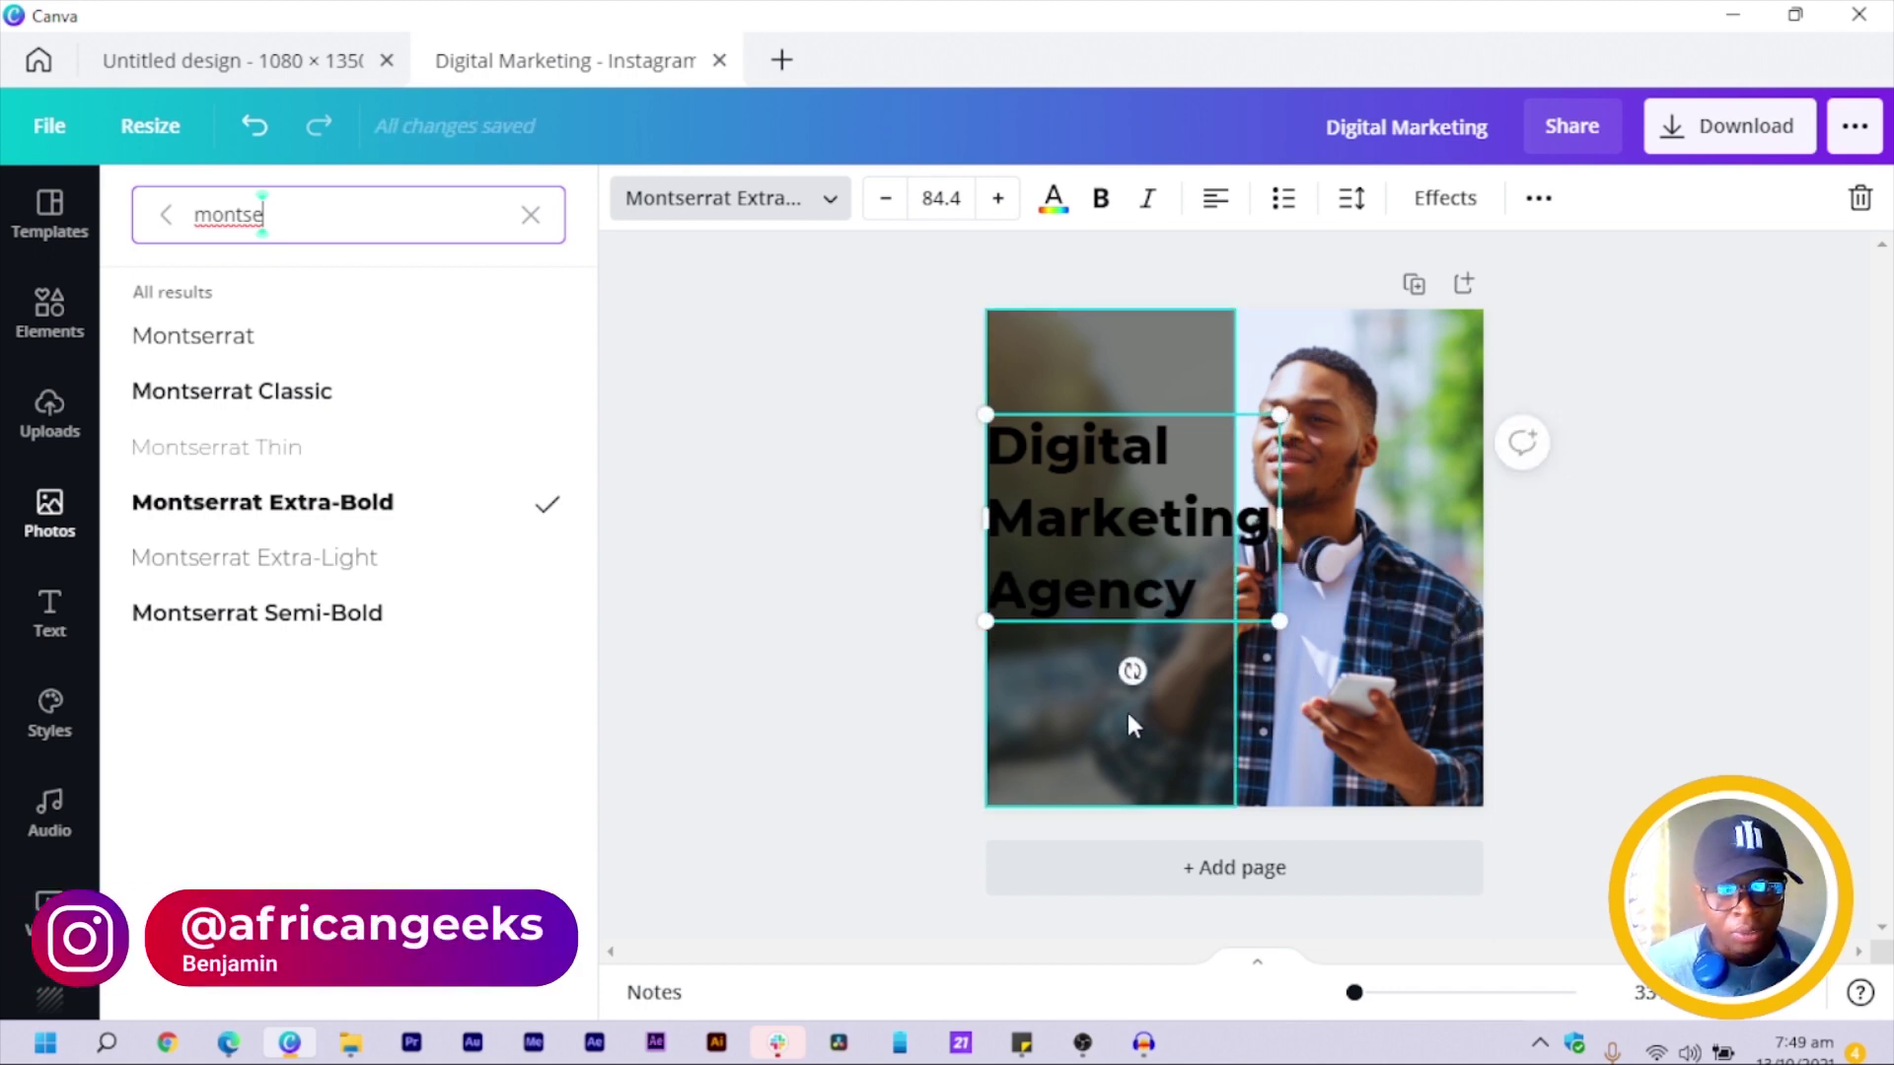
Widen the grey panel and the image underneath it slightly to the right.
left_click(1126, 707)
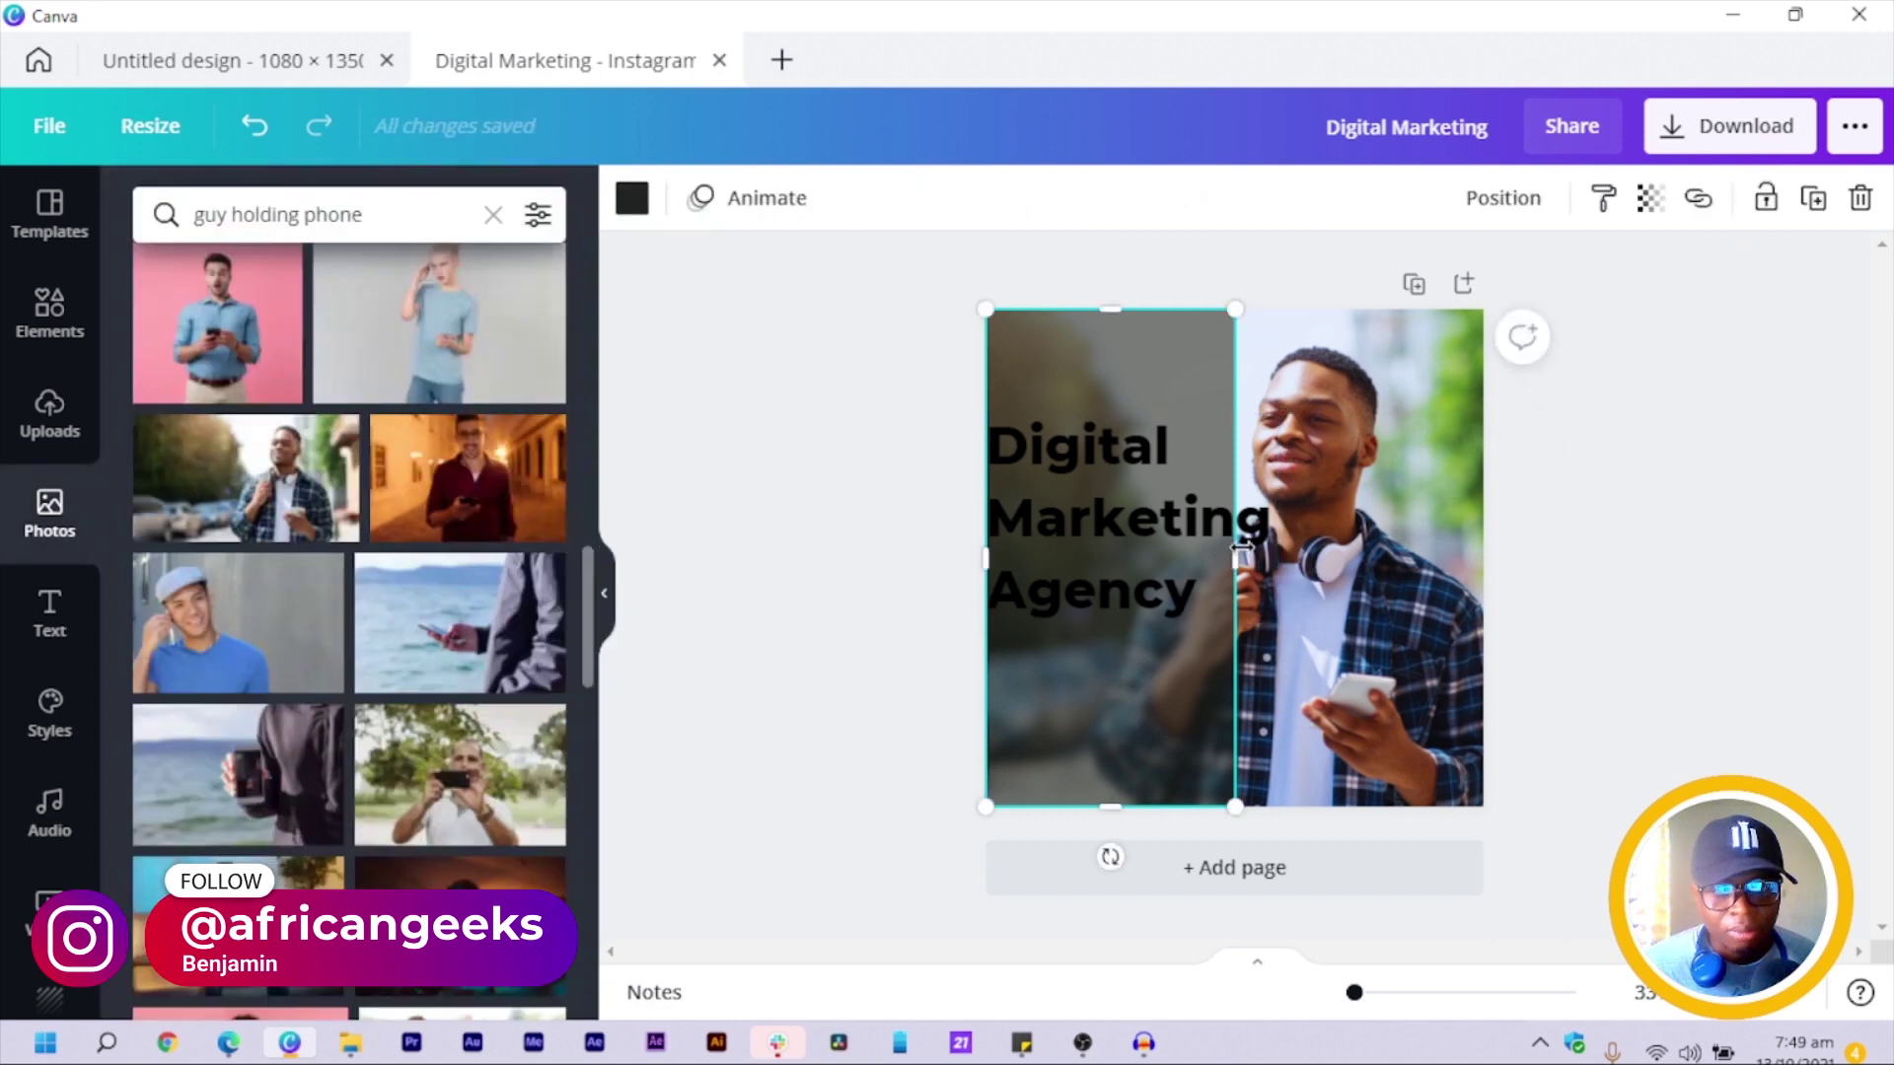
left_click_drag(1262, 562, 1261, 572)
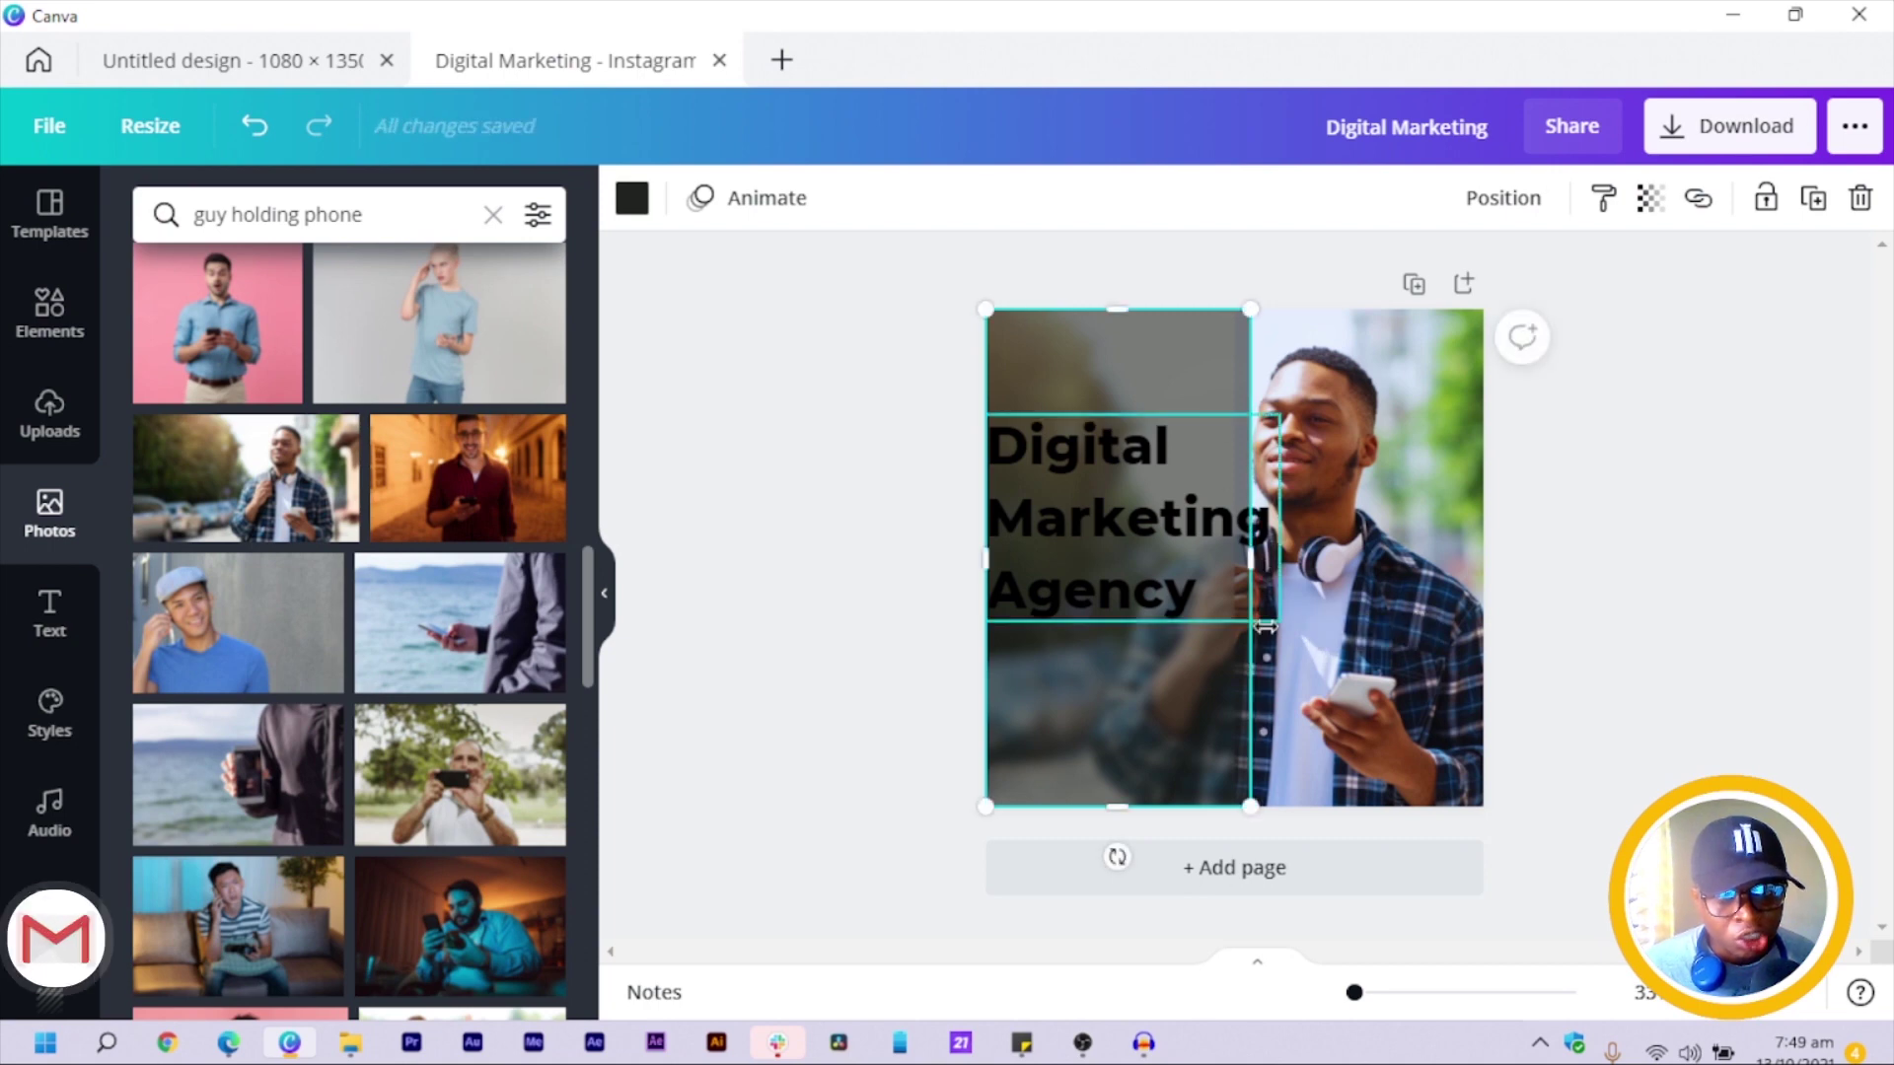
left_click(1126, 710)
left_click_drag(1237, 540, 1250, 540)
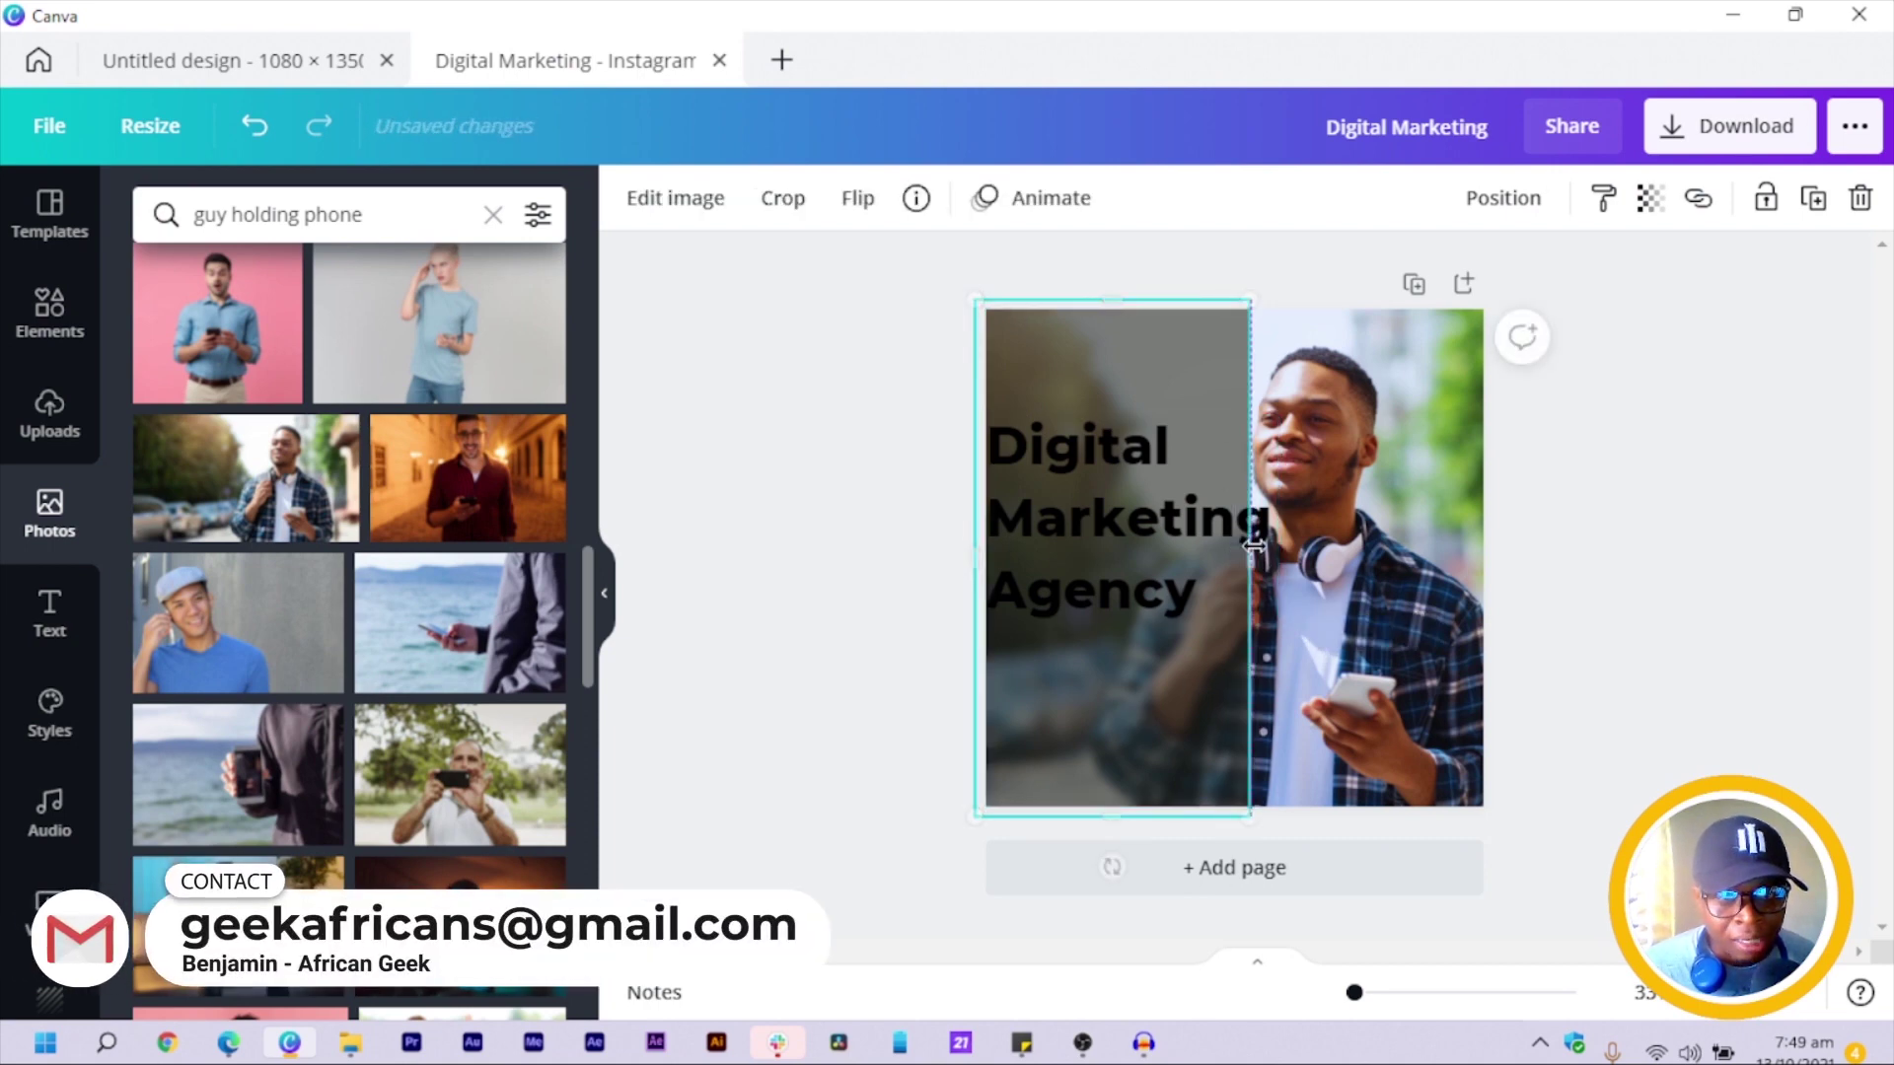
left_click(700, 665)
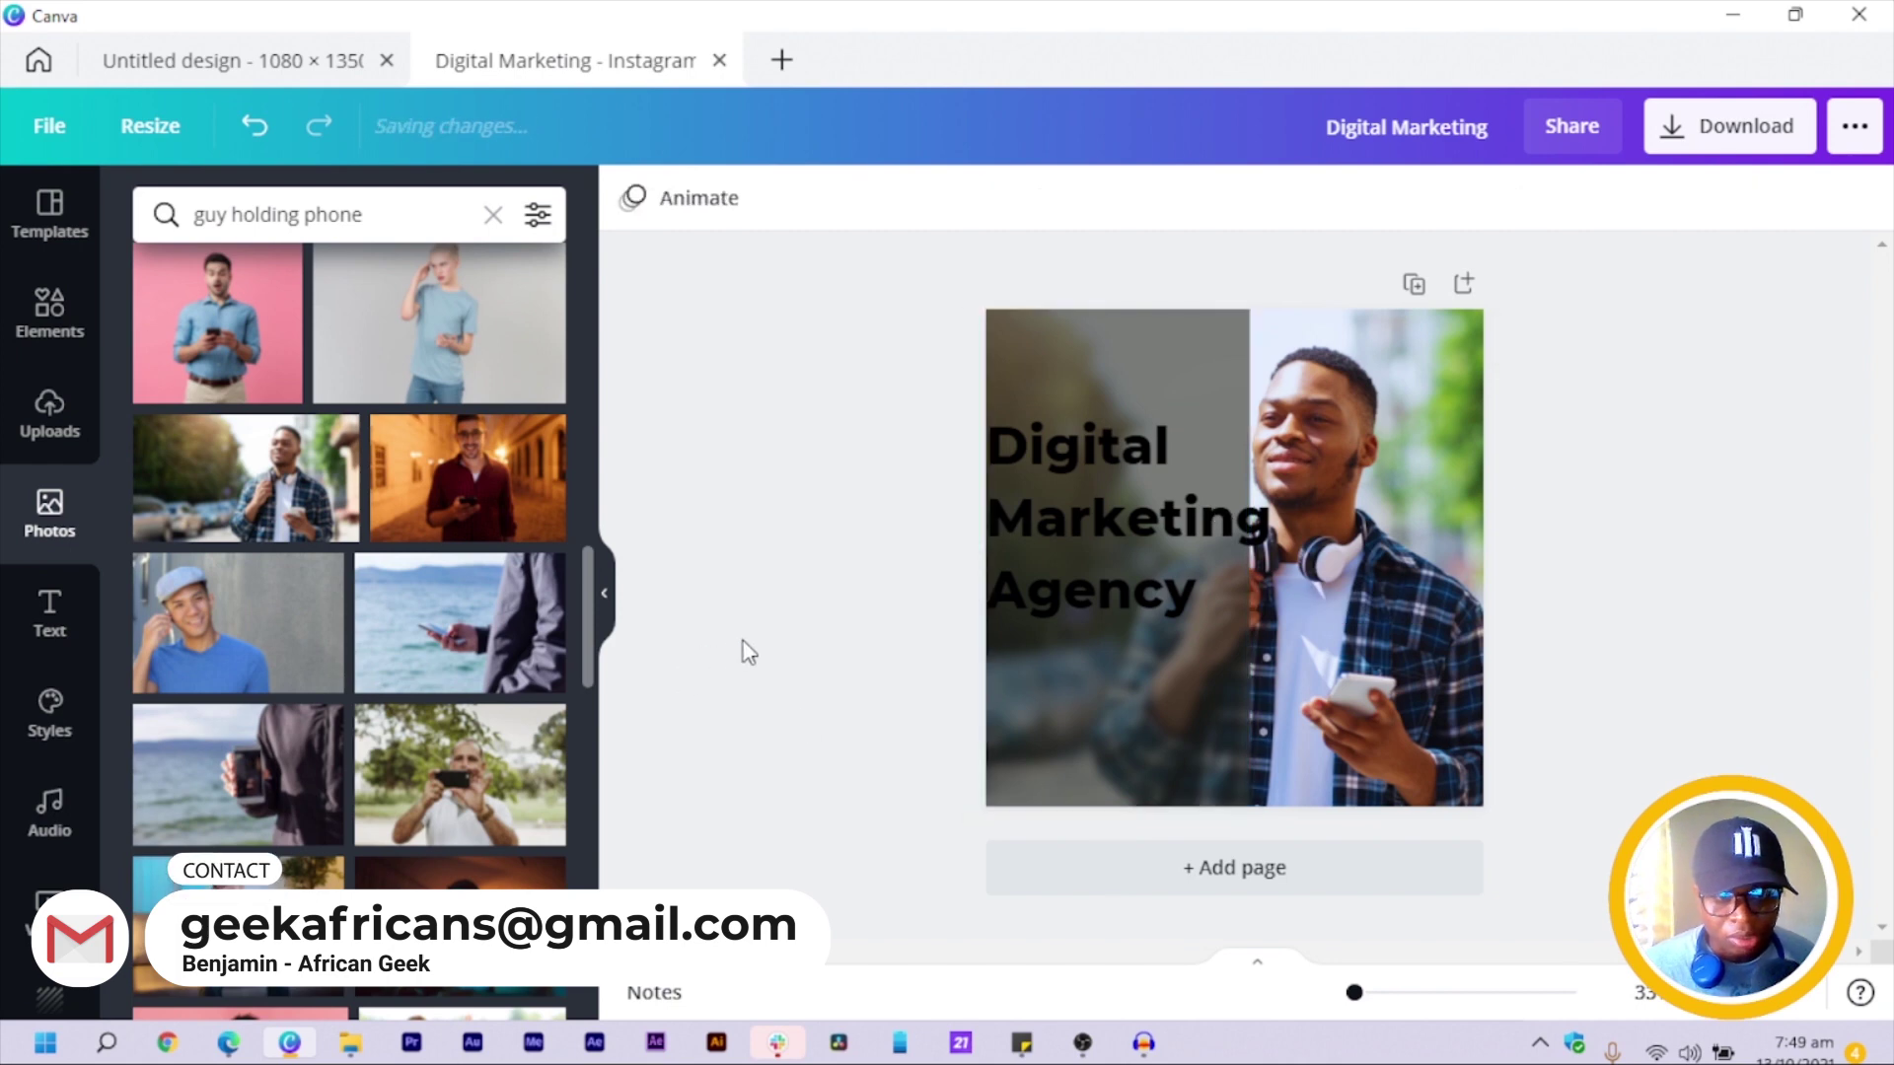
Tighten the heading's line spacing to 0.92 and shrink it to size 71.1.
left_click(1117, 528)
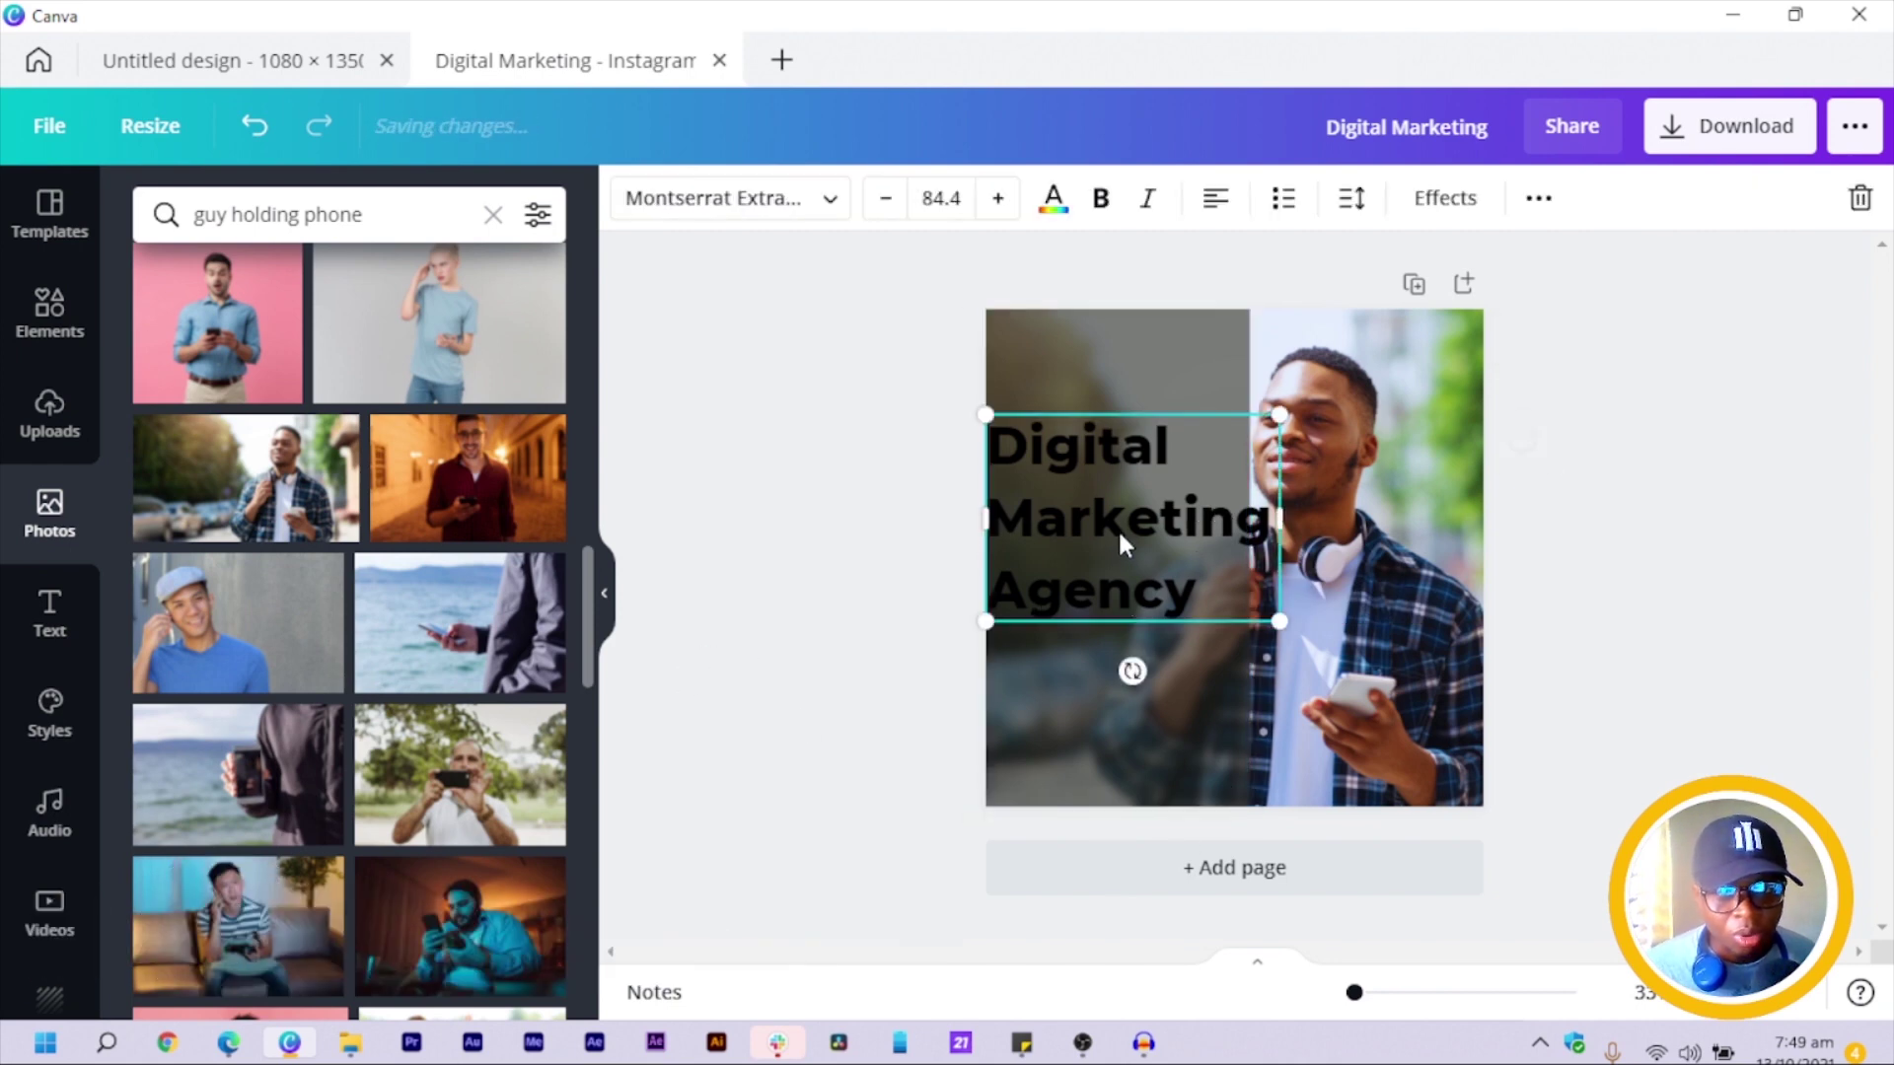
left_click(1351, 198)
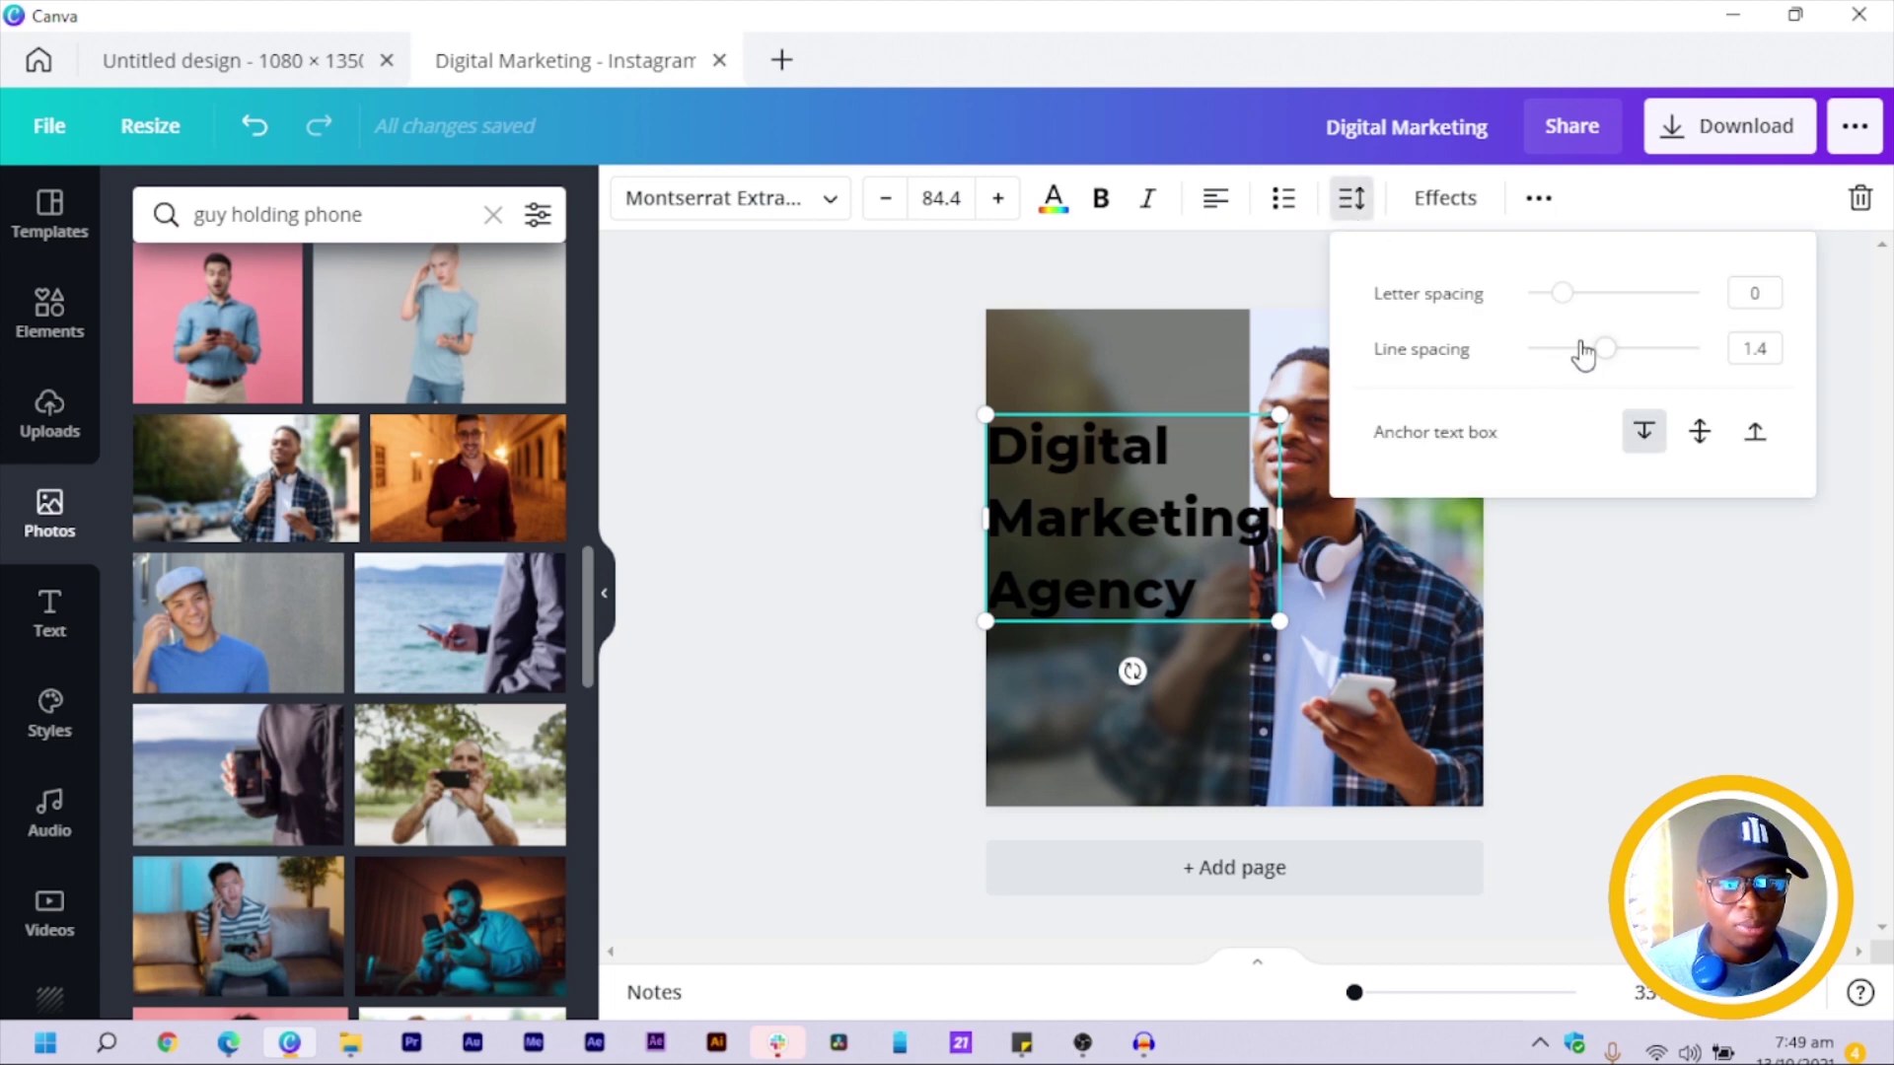
left_click_drag(1602, 357, 1567, 359)
left_click_drag(1280, 570, 1240, 554)
left_click_drag(1078, 517, 1090, 530)
left_click_drag(1245, 570, 1242, 558)
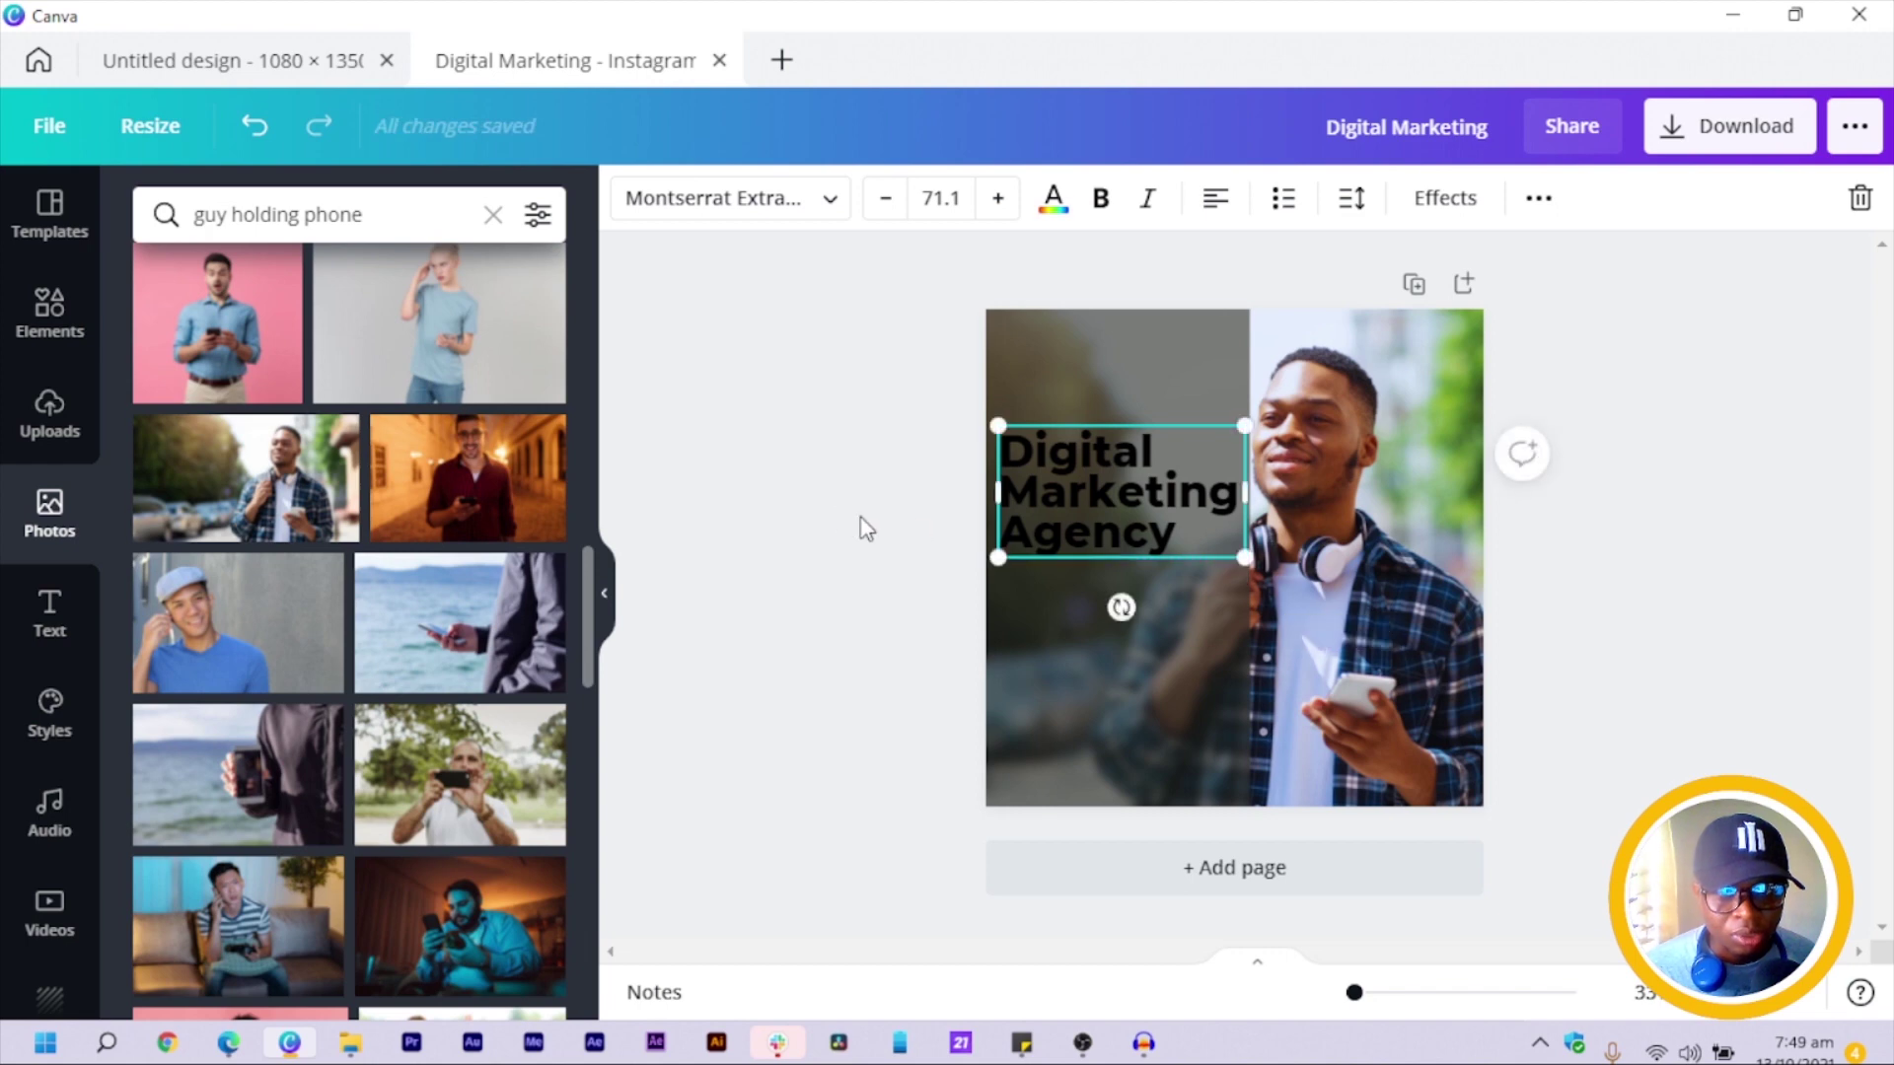
left_click(866, 530)
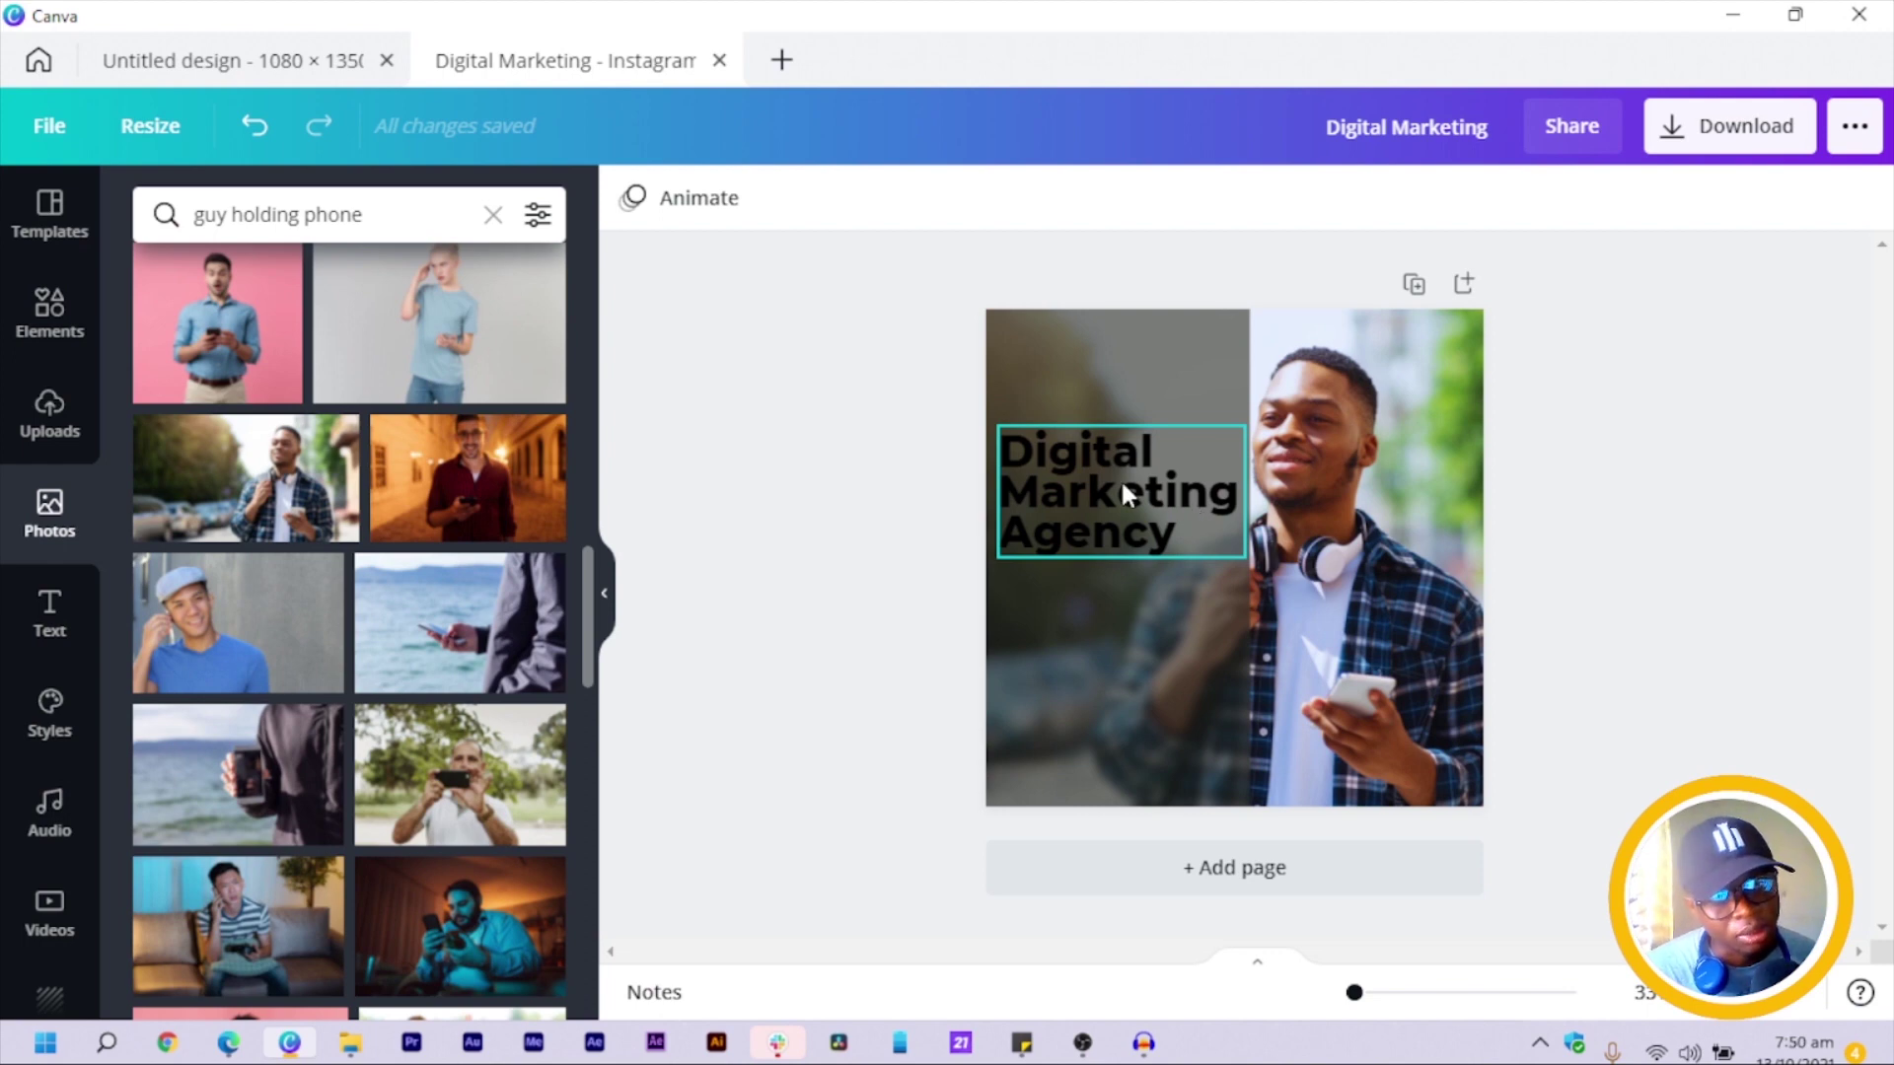
Add dark bars behind the Digital, Marketing and Agency lines, layered behind the heading text.
key("r")
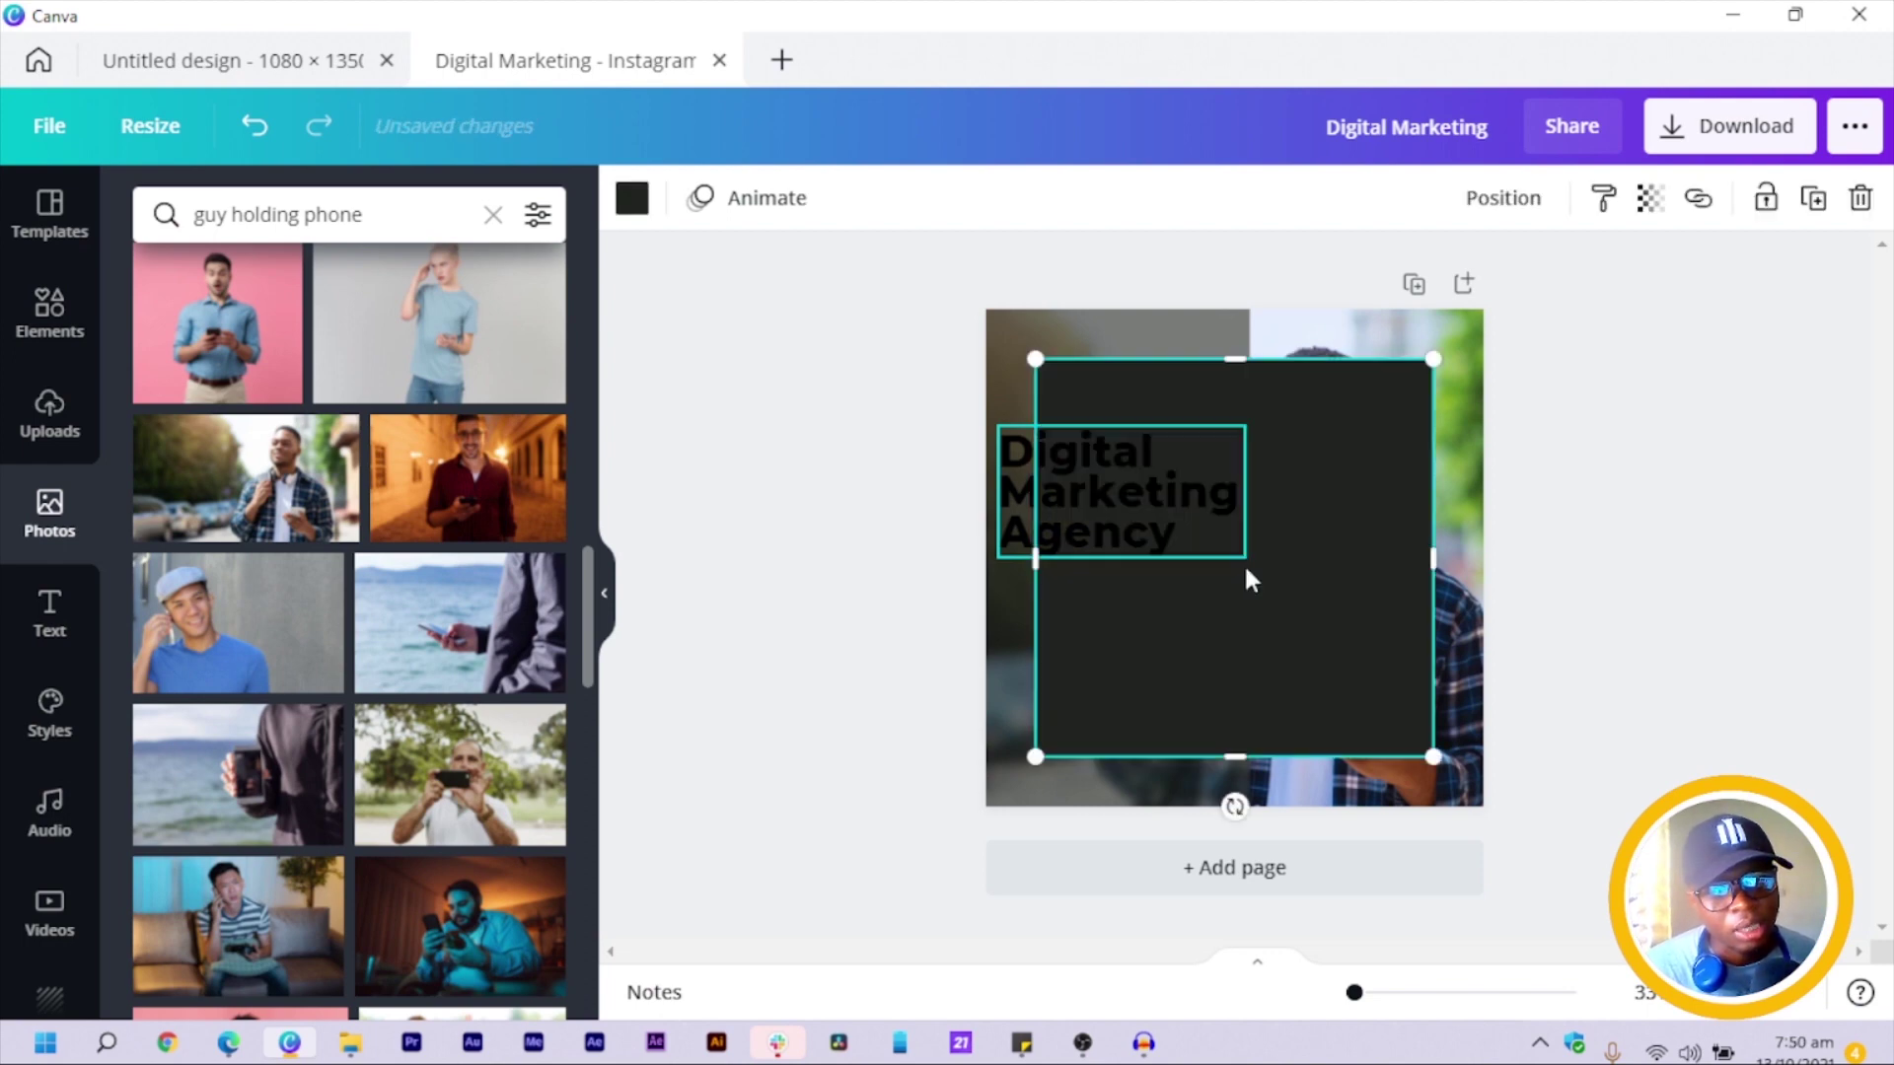
left_click_drag(1246, 758, 1206, 478)
left_click_drag(1234, 361, 1124, 459)
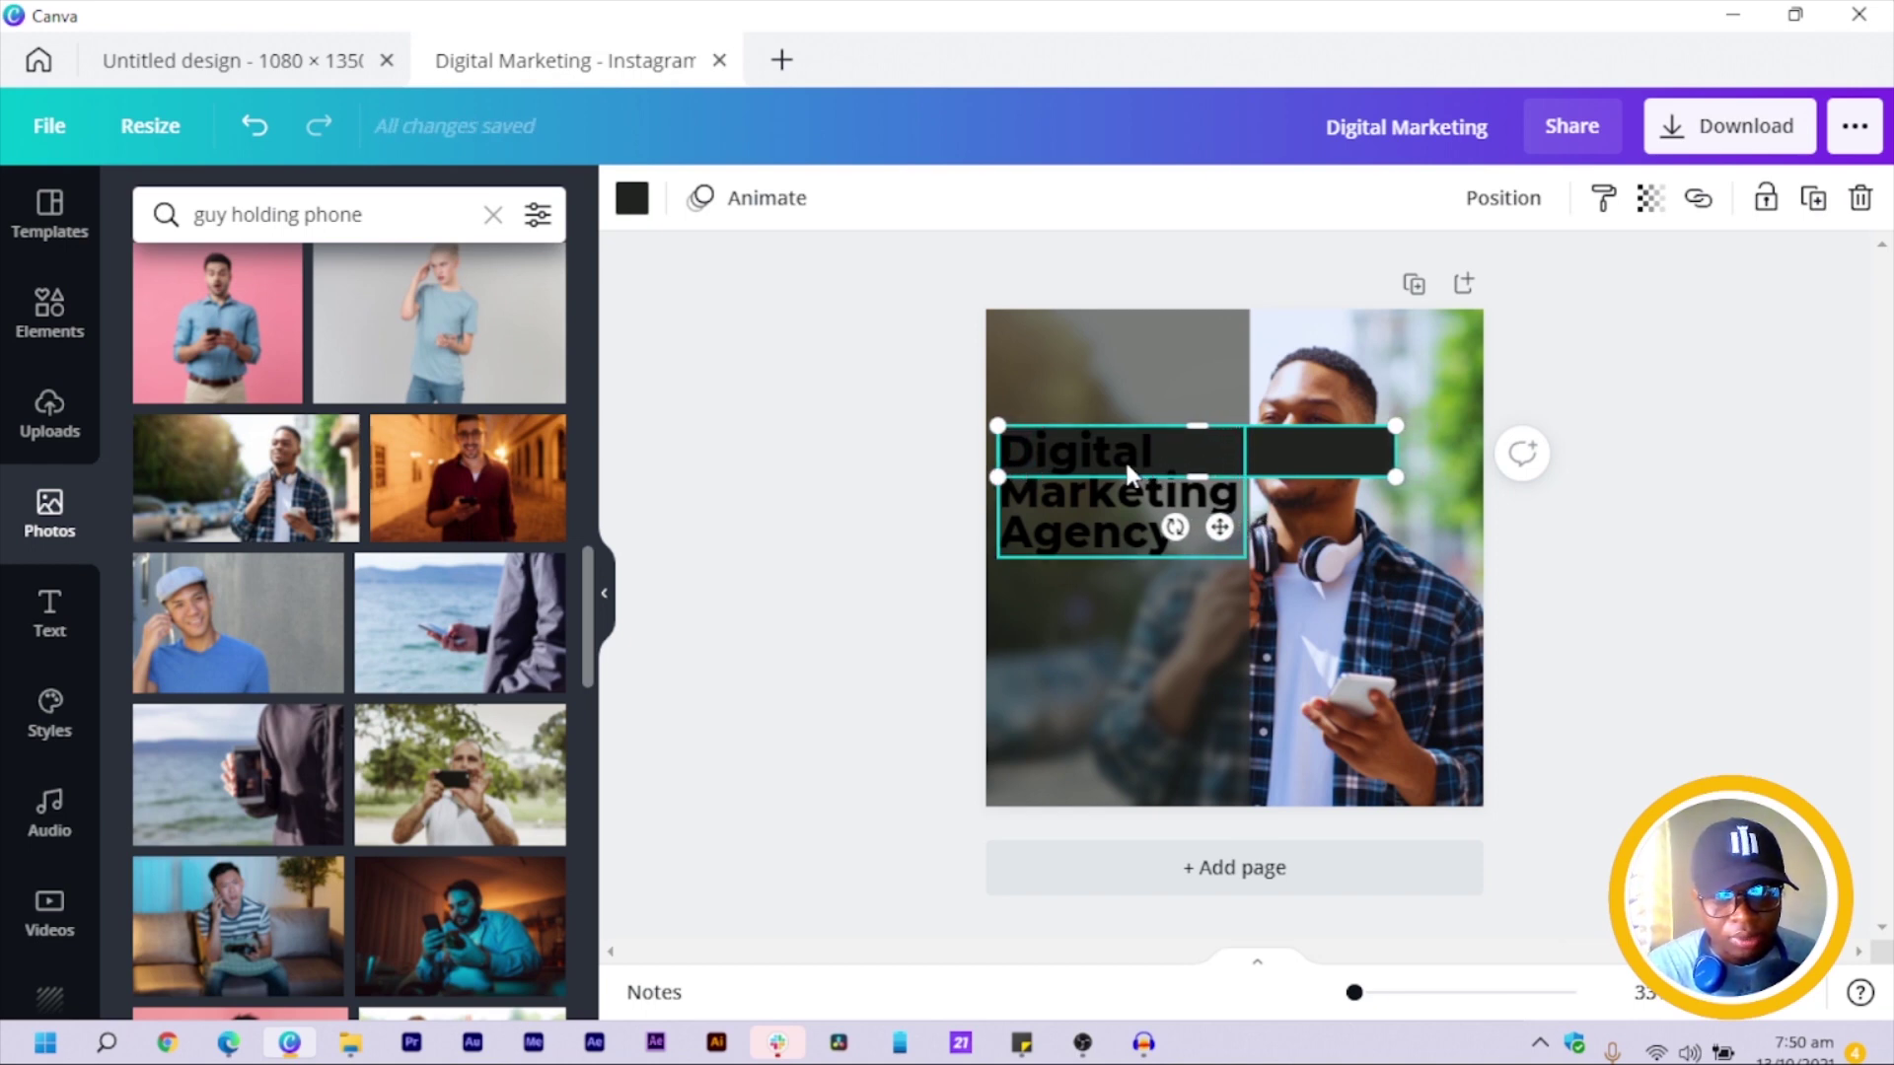
left_click_drag(1387, 447, 1234, 503)
key("ctrl+d")
left_click_drag(1054, 498, 1044, 549)
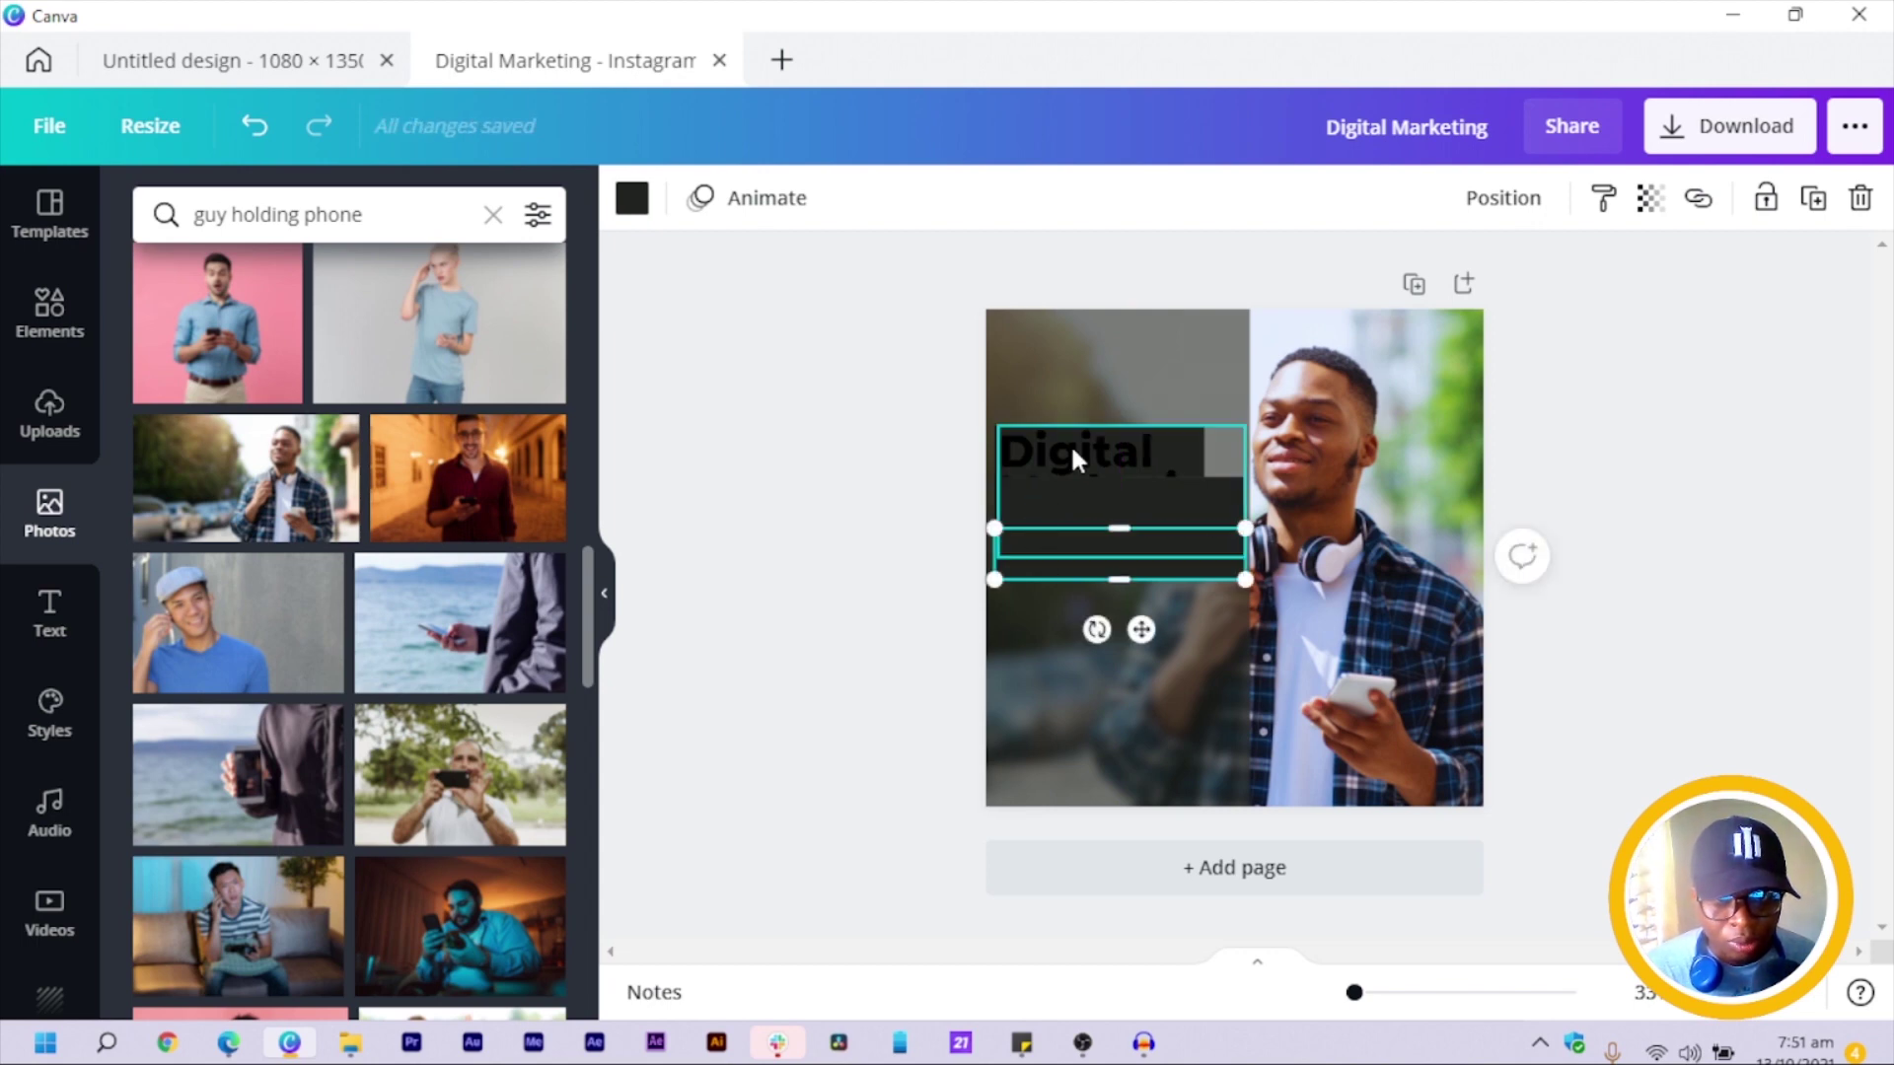
key("ctrl+[")
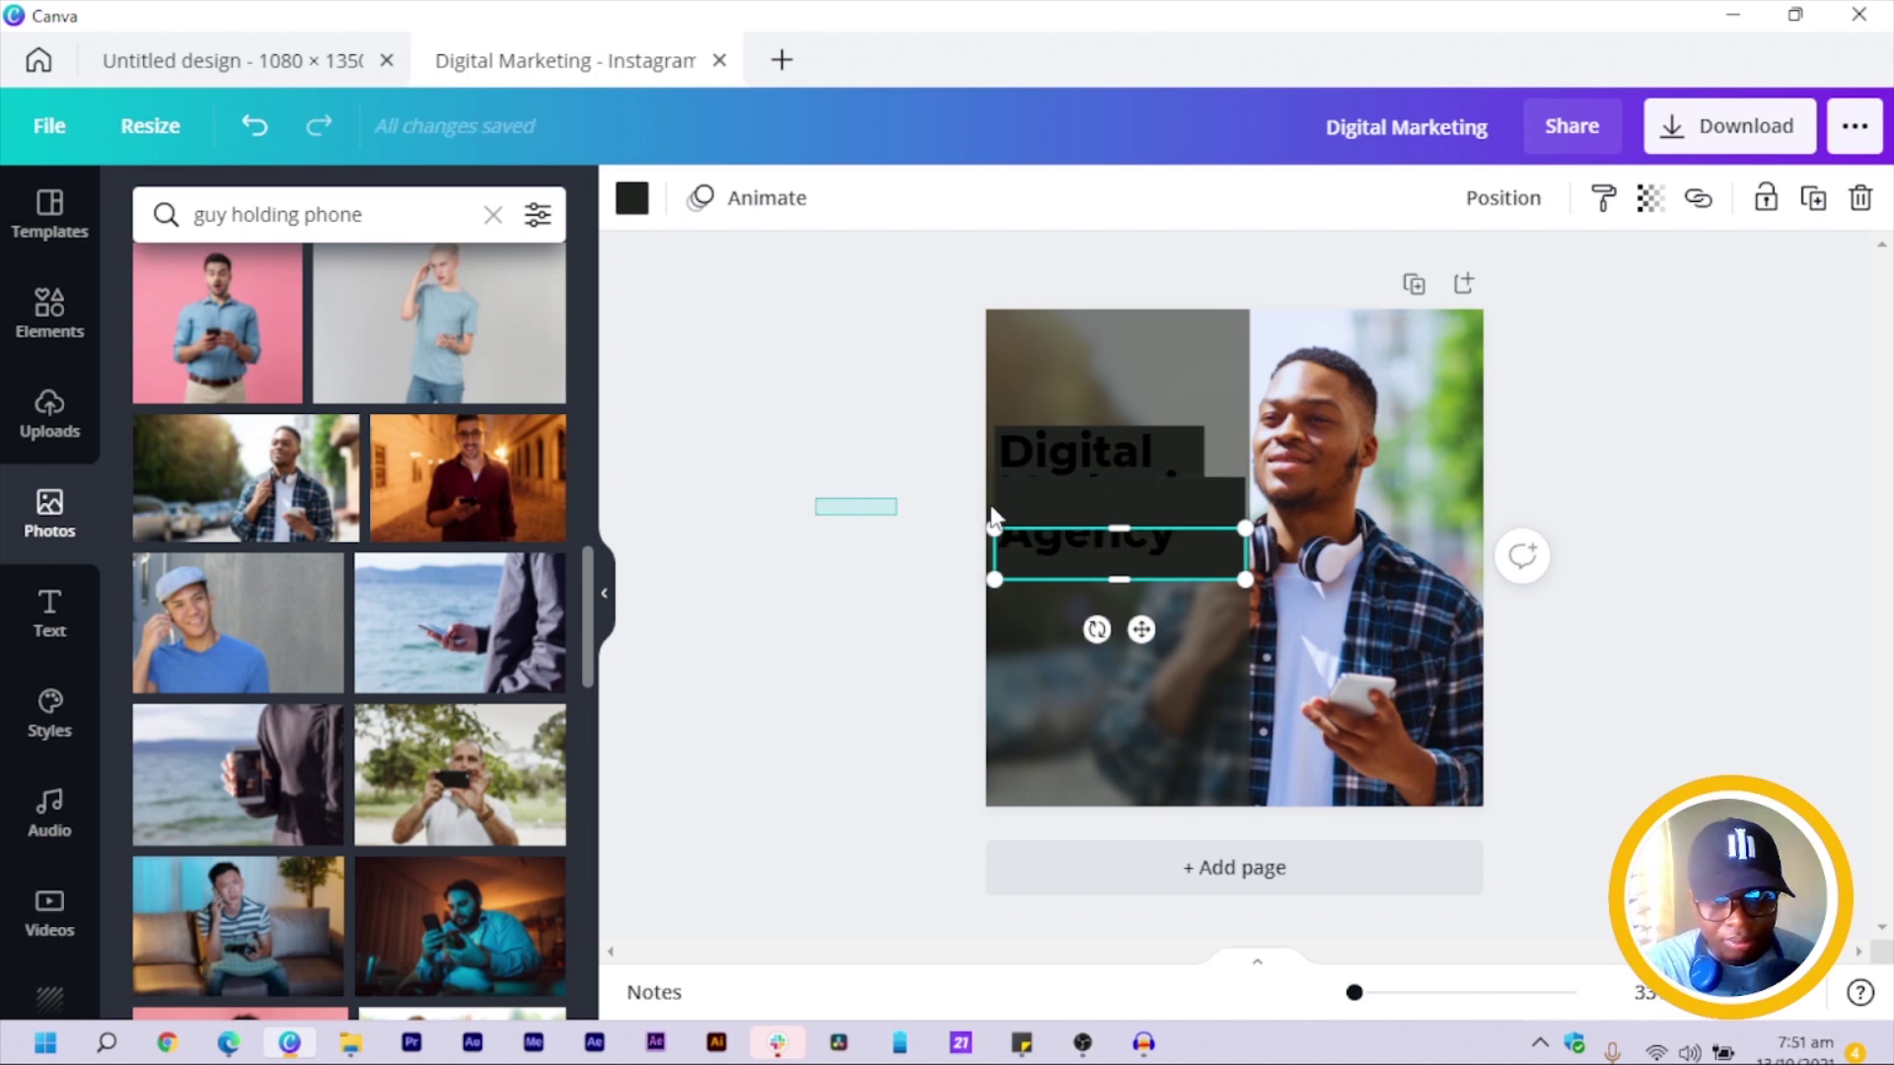
left_click(1082, 511)
key("ctrl+[")
left_click(911, 543)
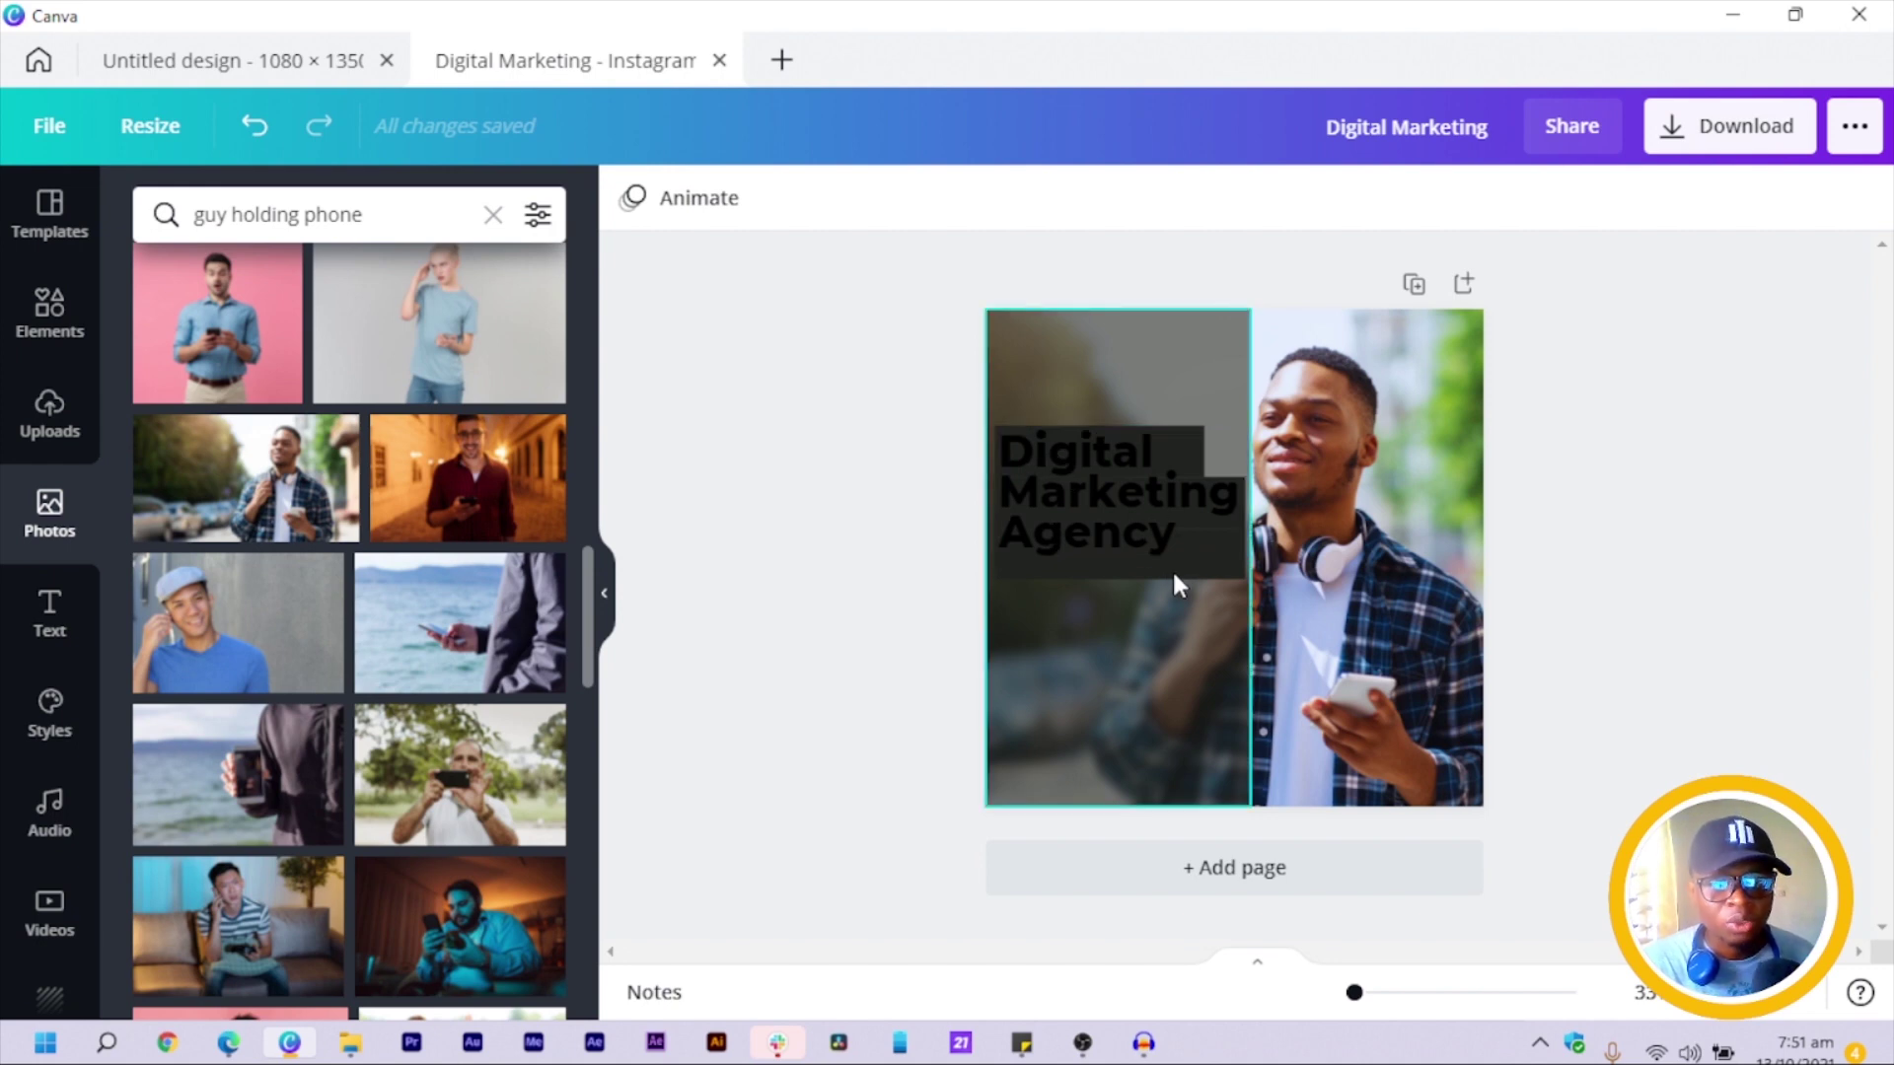
Set the heading's line spacing to 1.09 and line it up with the bars.
left_click_drag(1103, 511, 1110, 523)
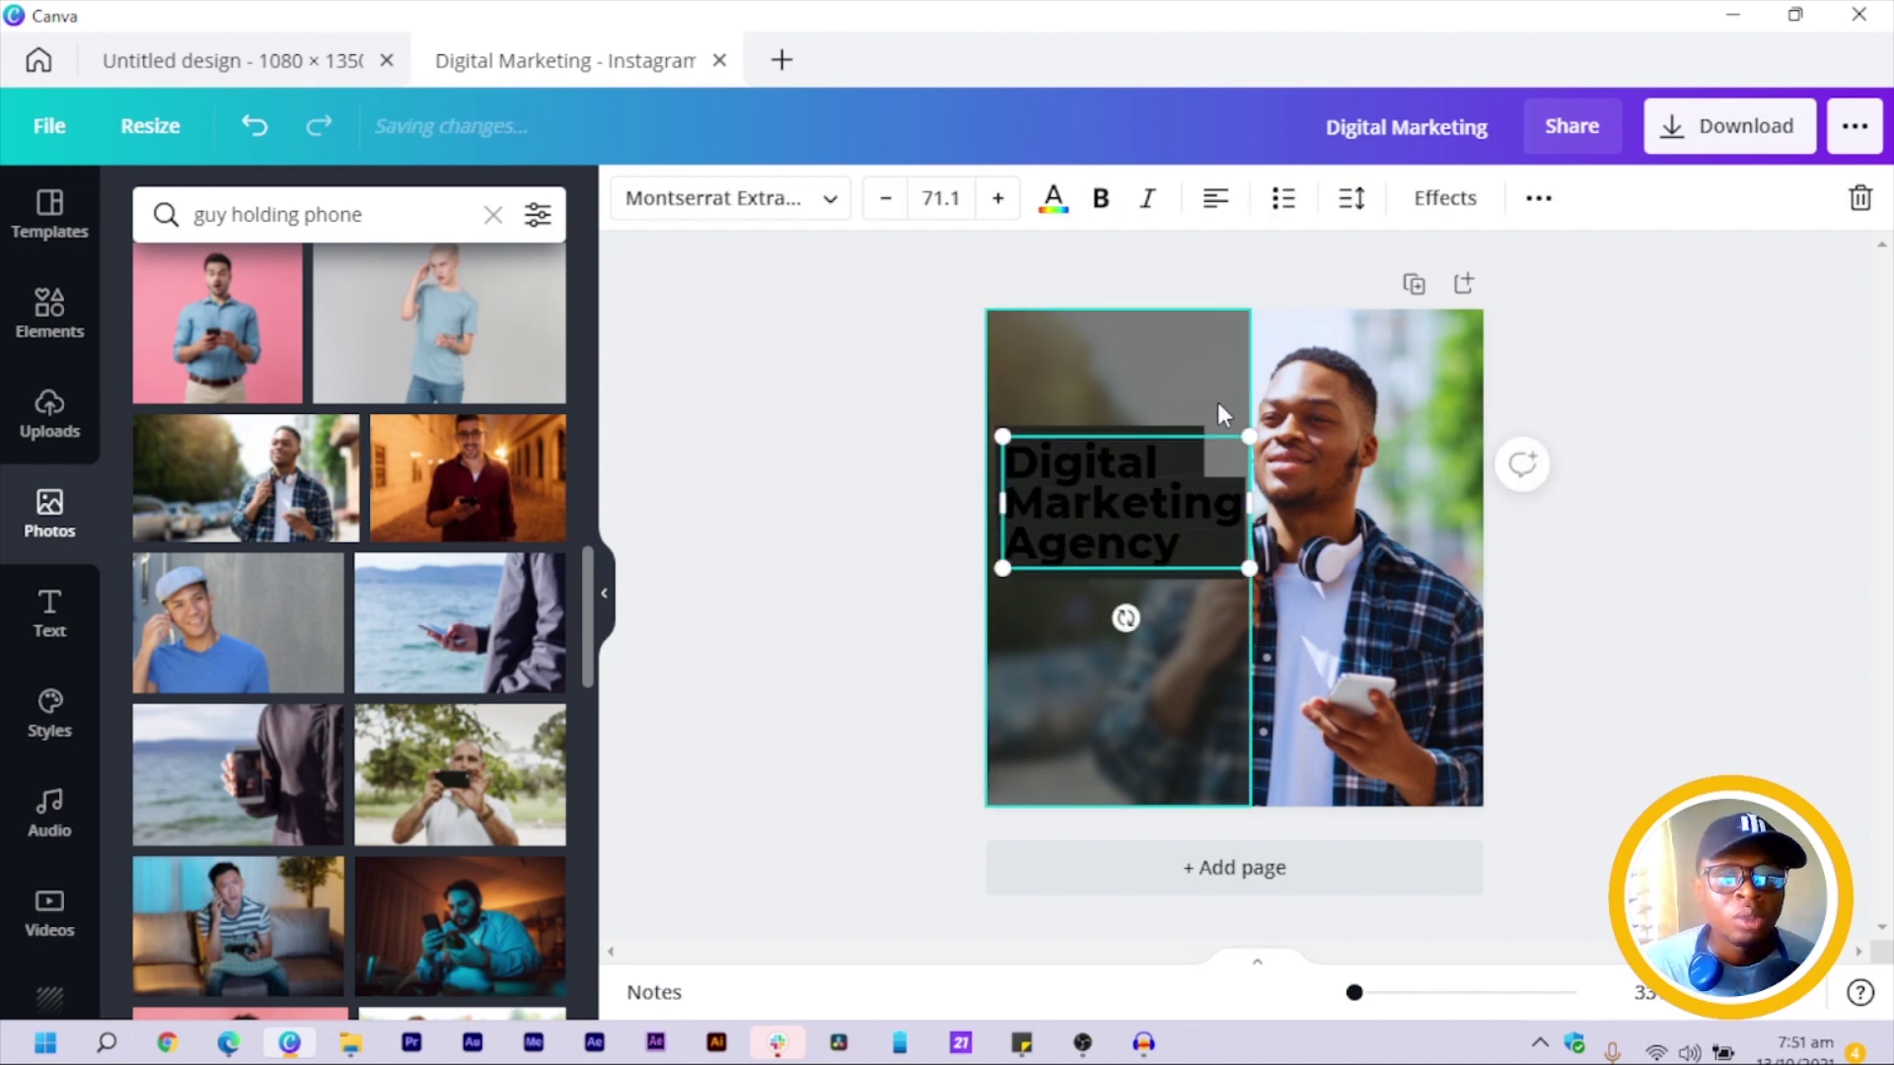
left_click(1352, 198)
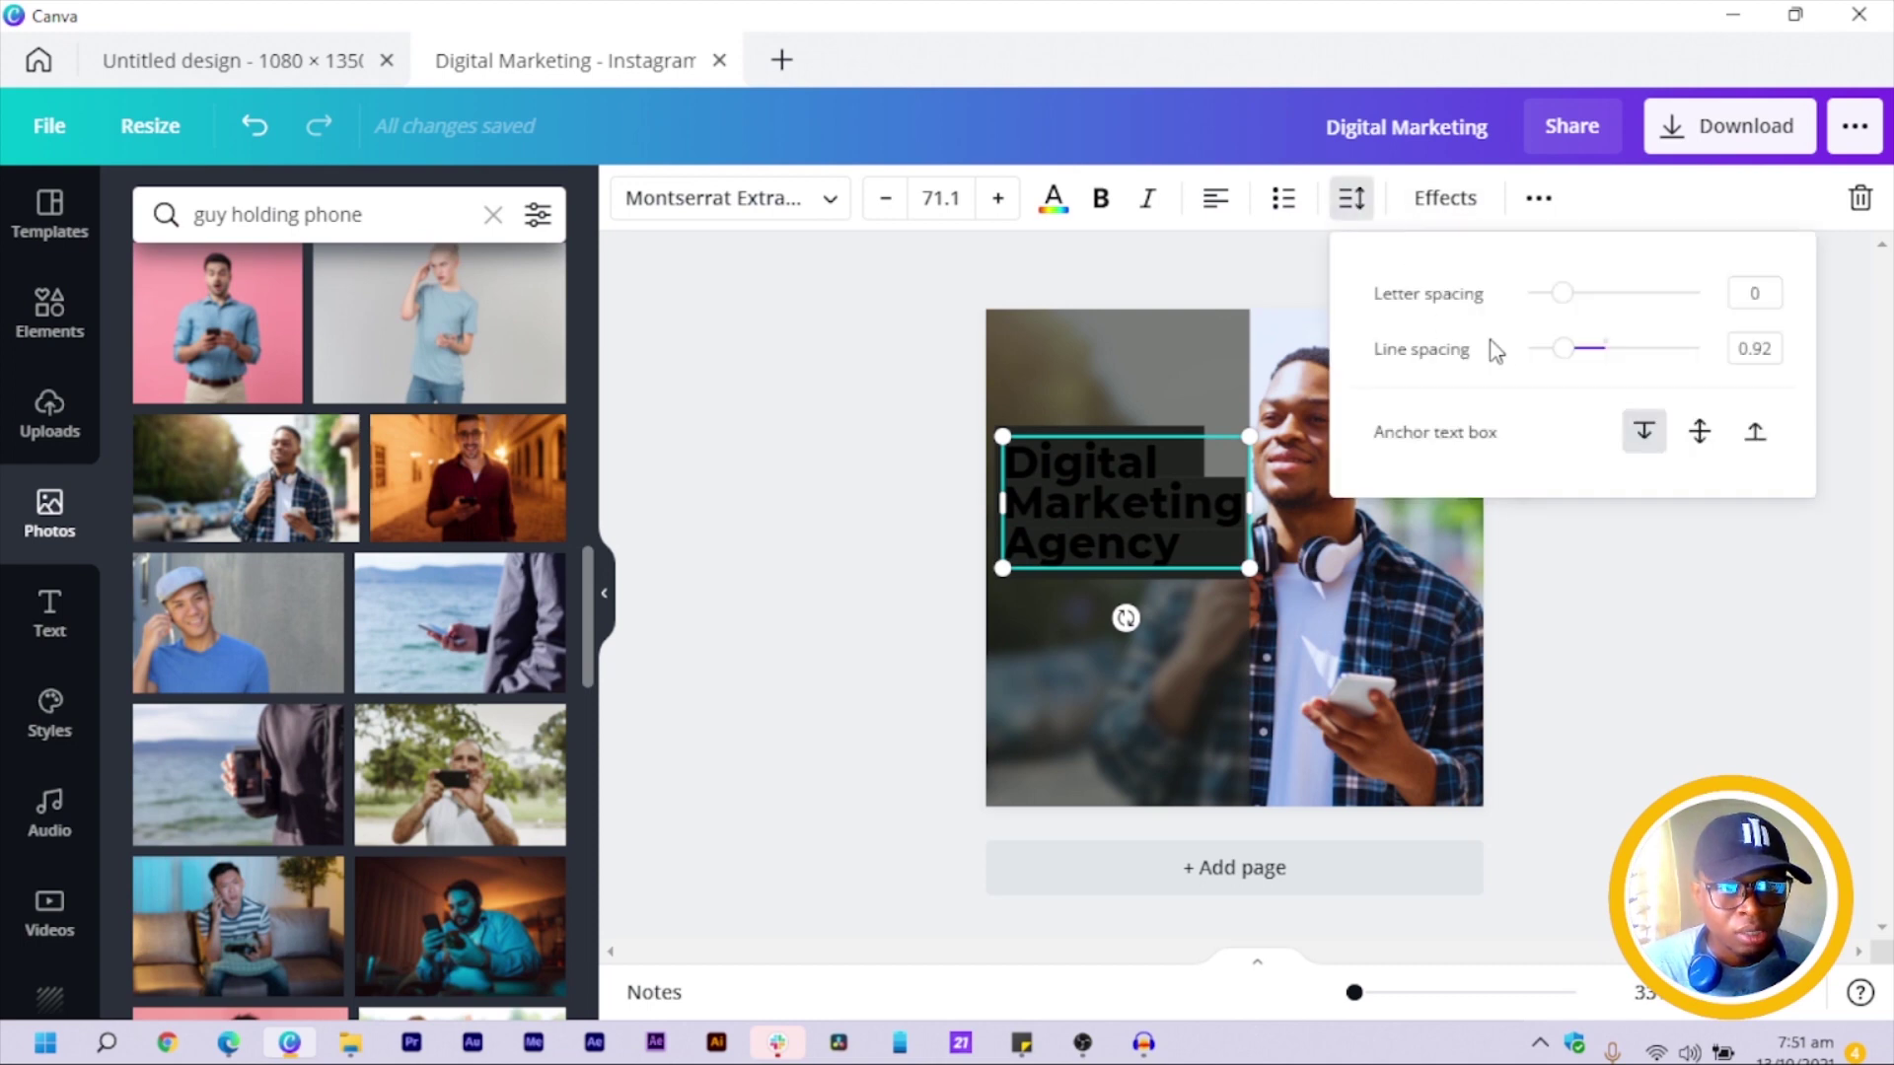
left_click_drag(1572, 357, 1579, 355)
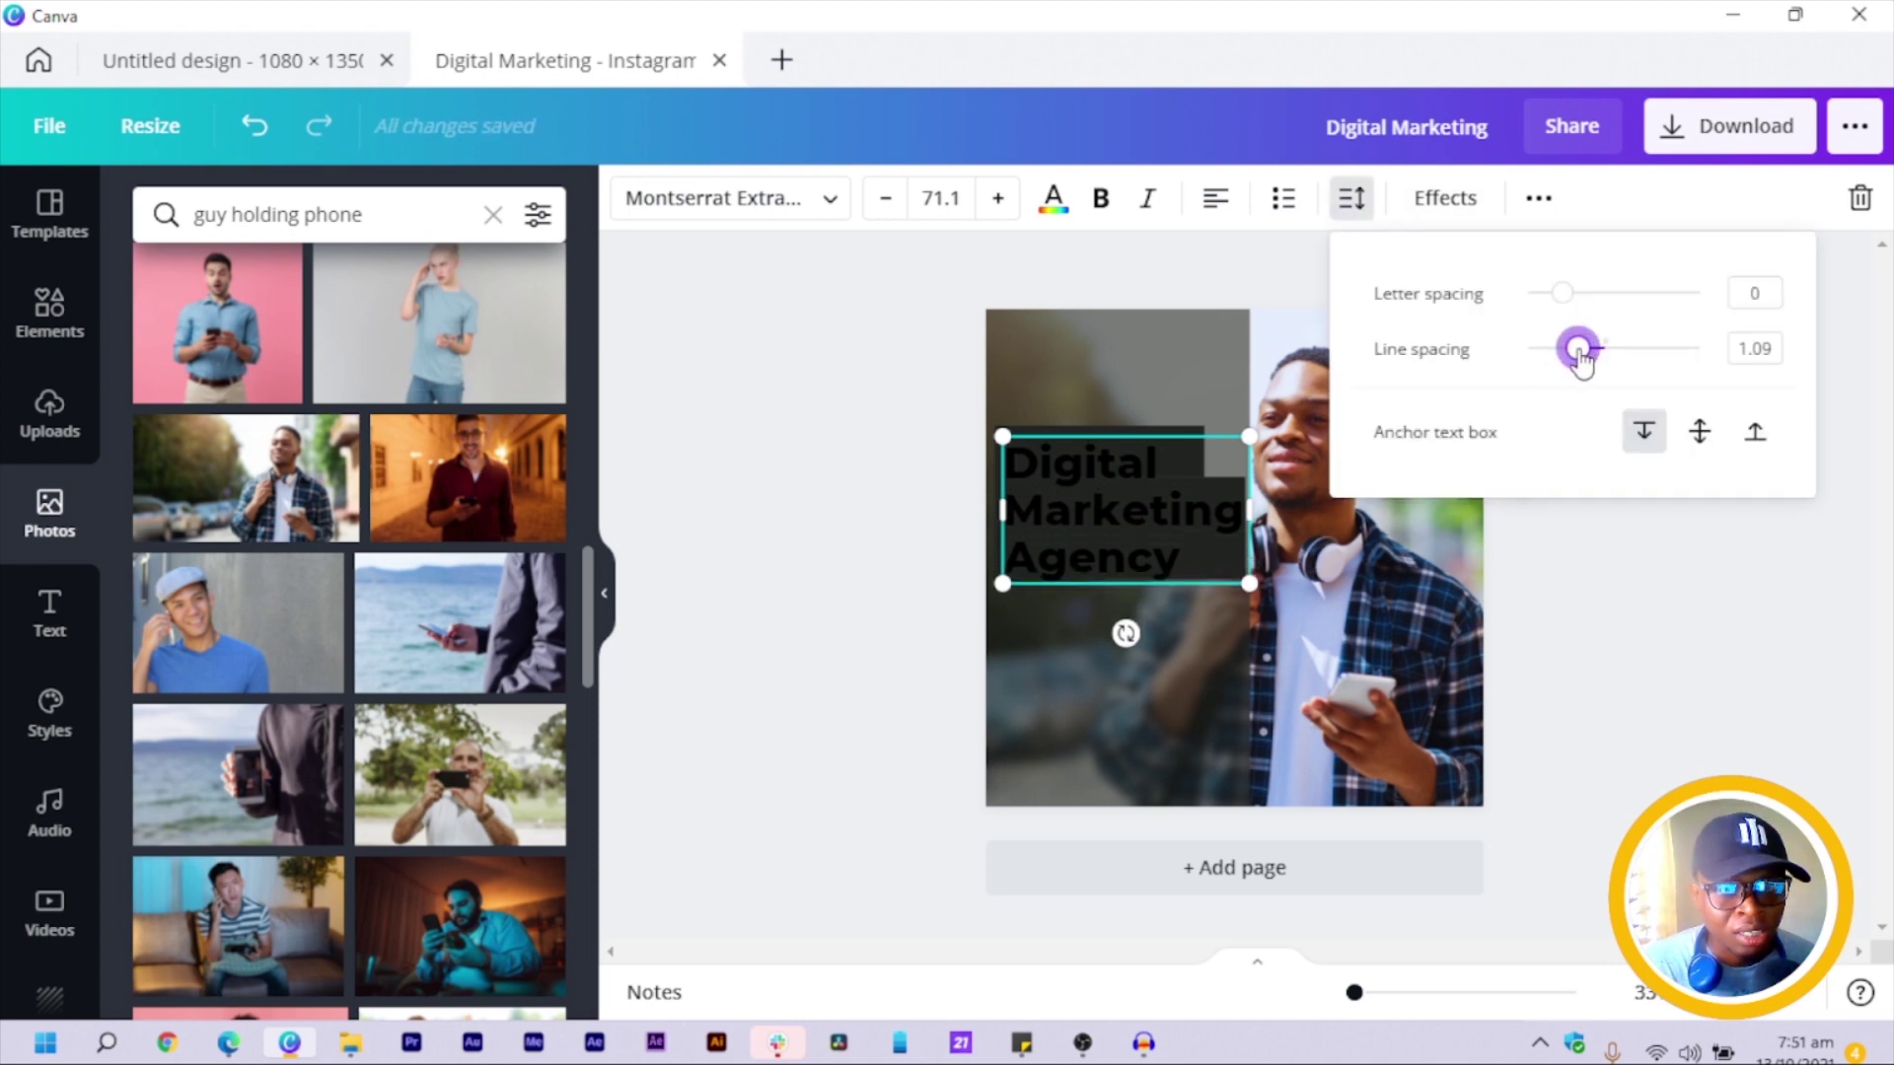
left_click(925, 448)
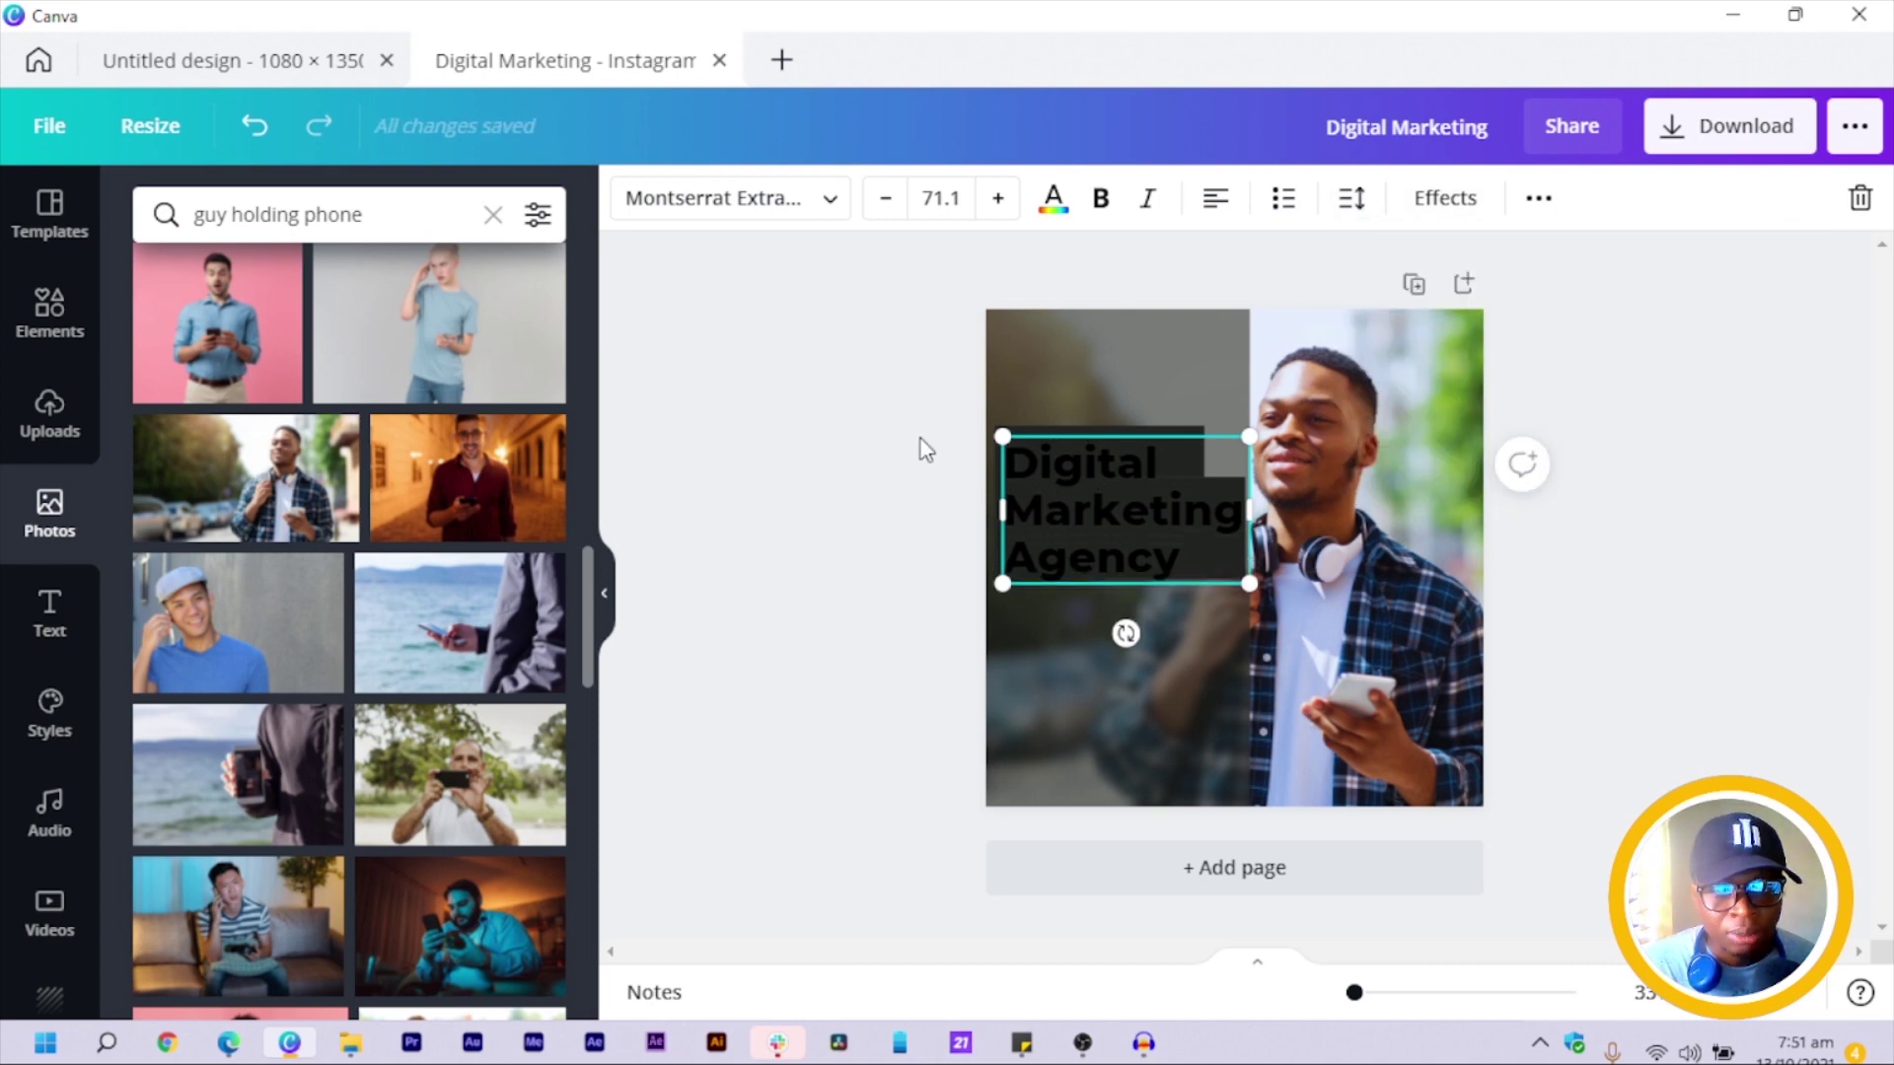
left_click(1051, 537)
left_click_drag(1050, 546, 1047, 572)
left_click(838, 540)
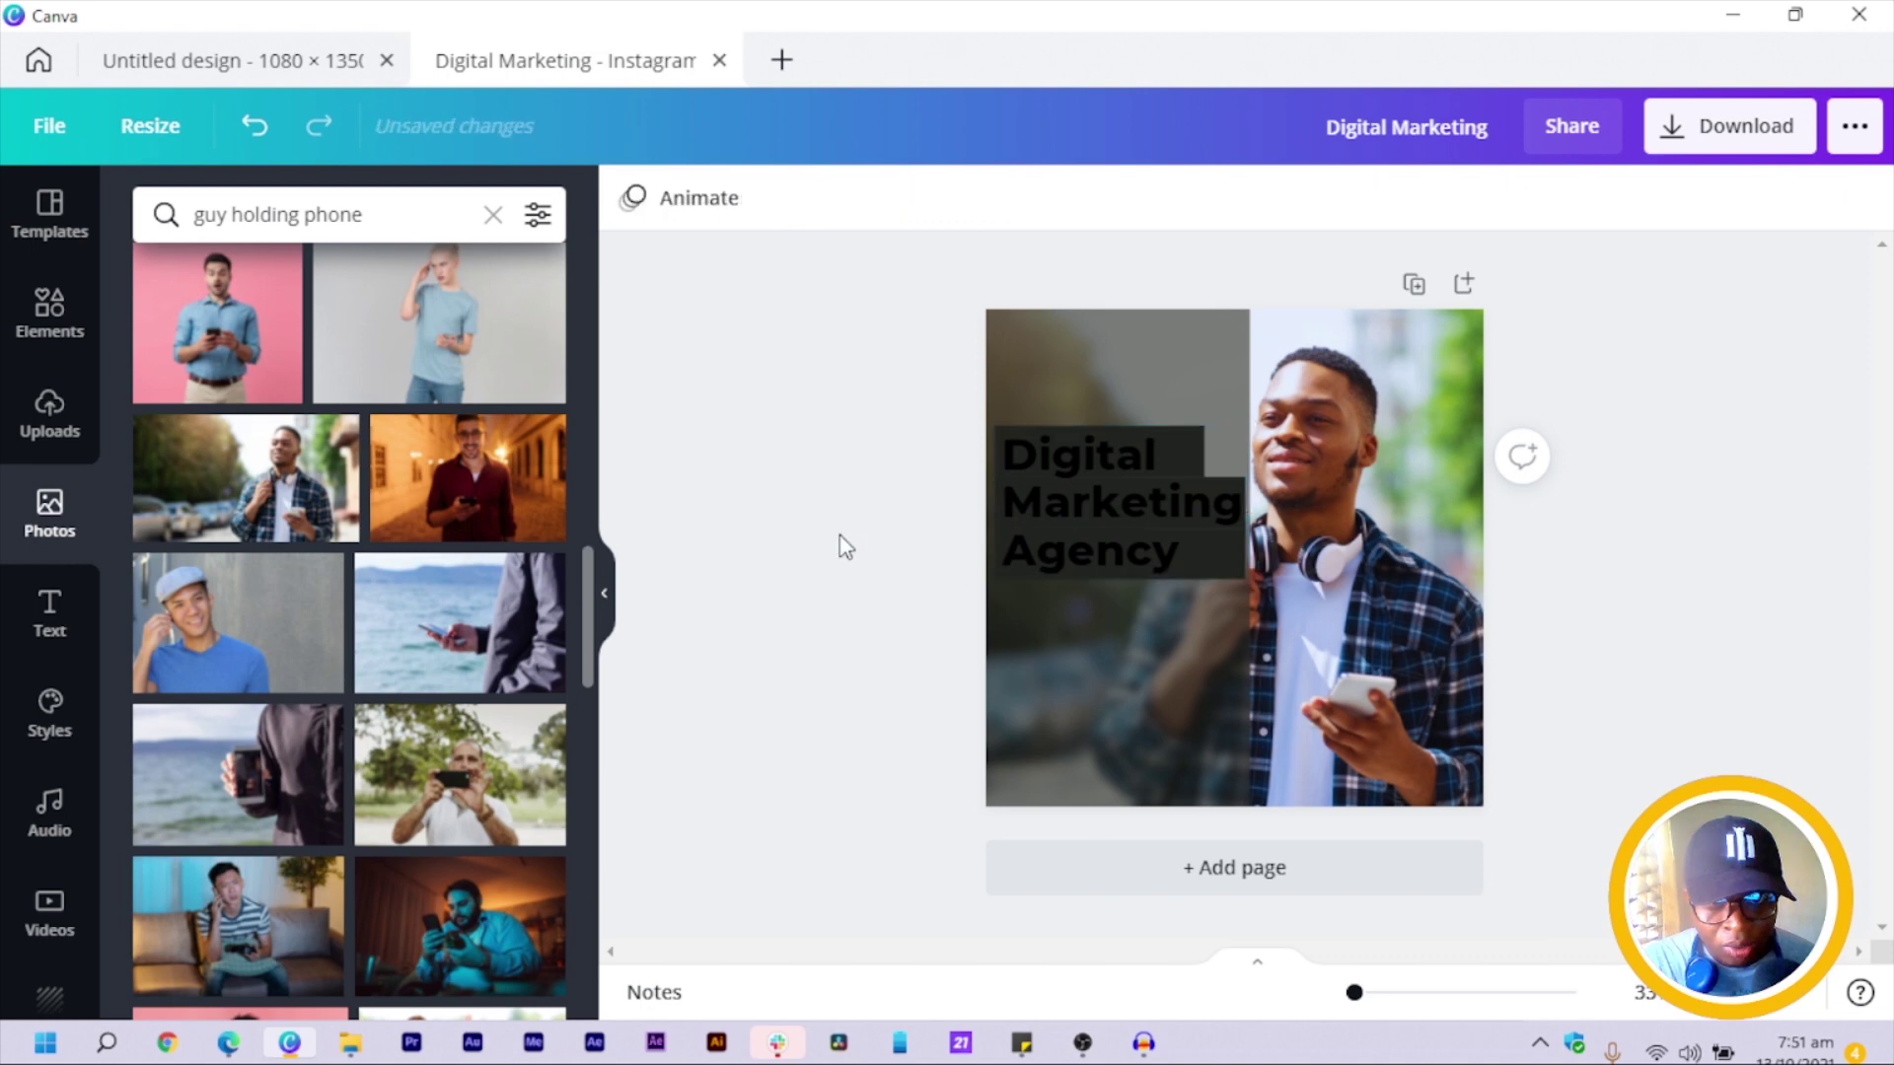
Colour the bar behind Digital yellow and the bar behind Marketing white.
left_click(1136, 456)
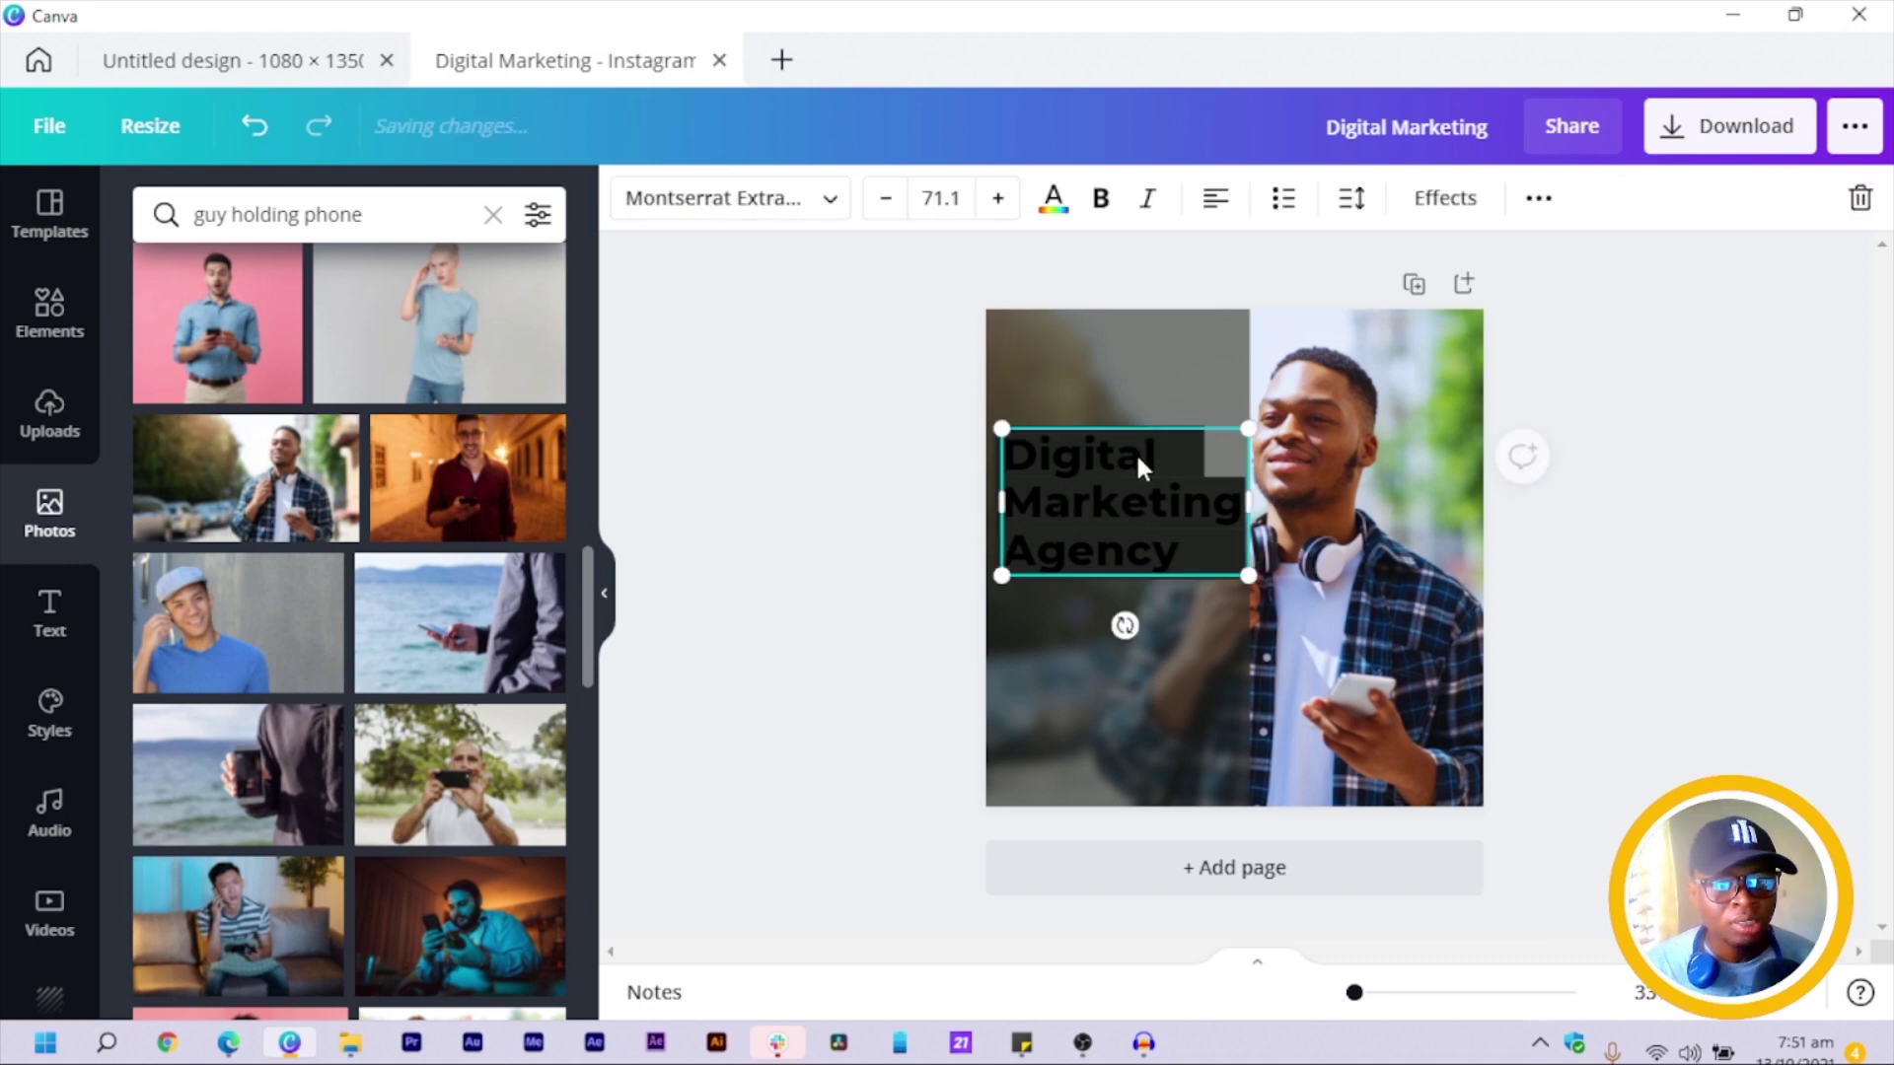
left_click(1134, 454)
left_click(641, 215)
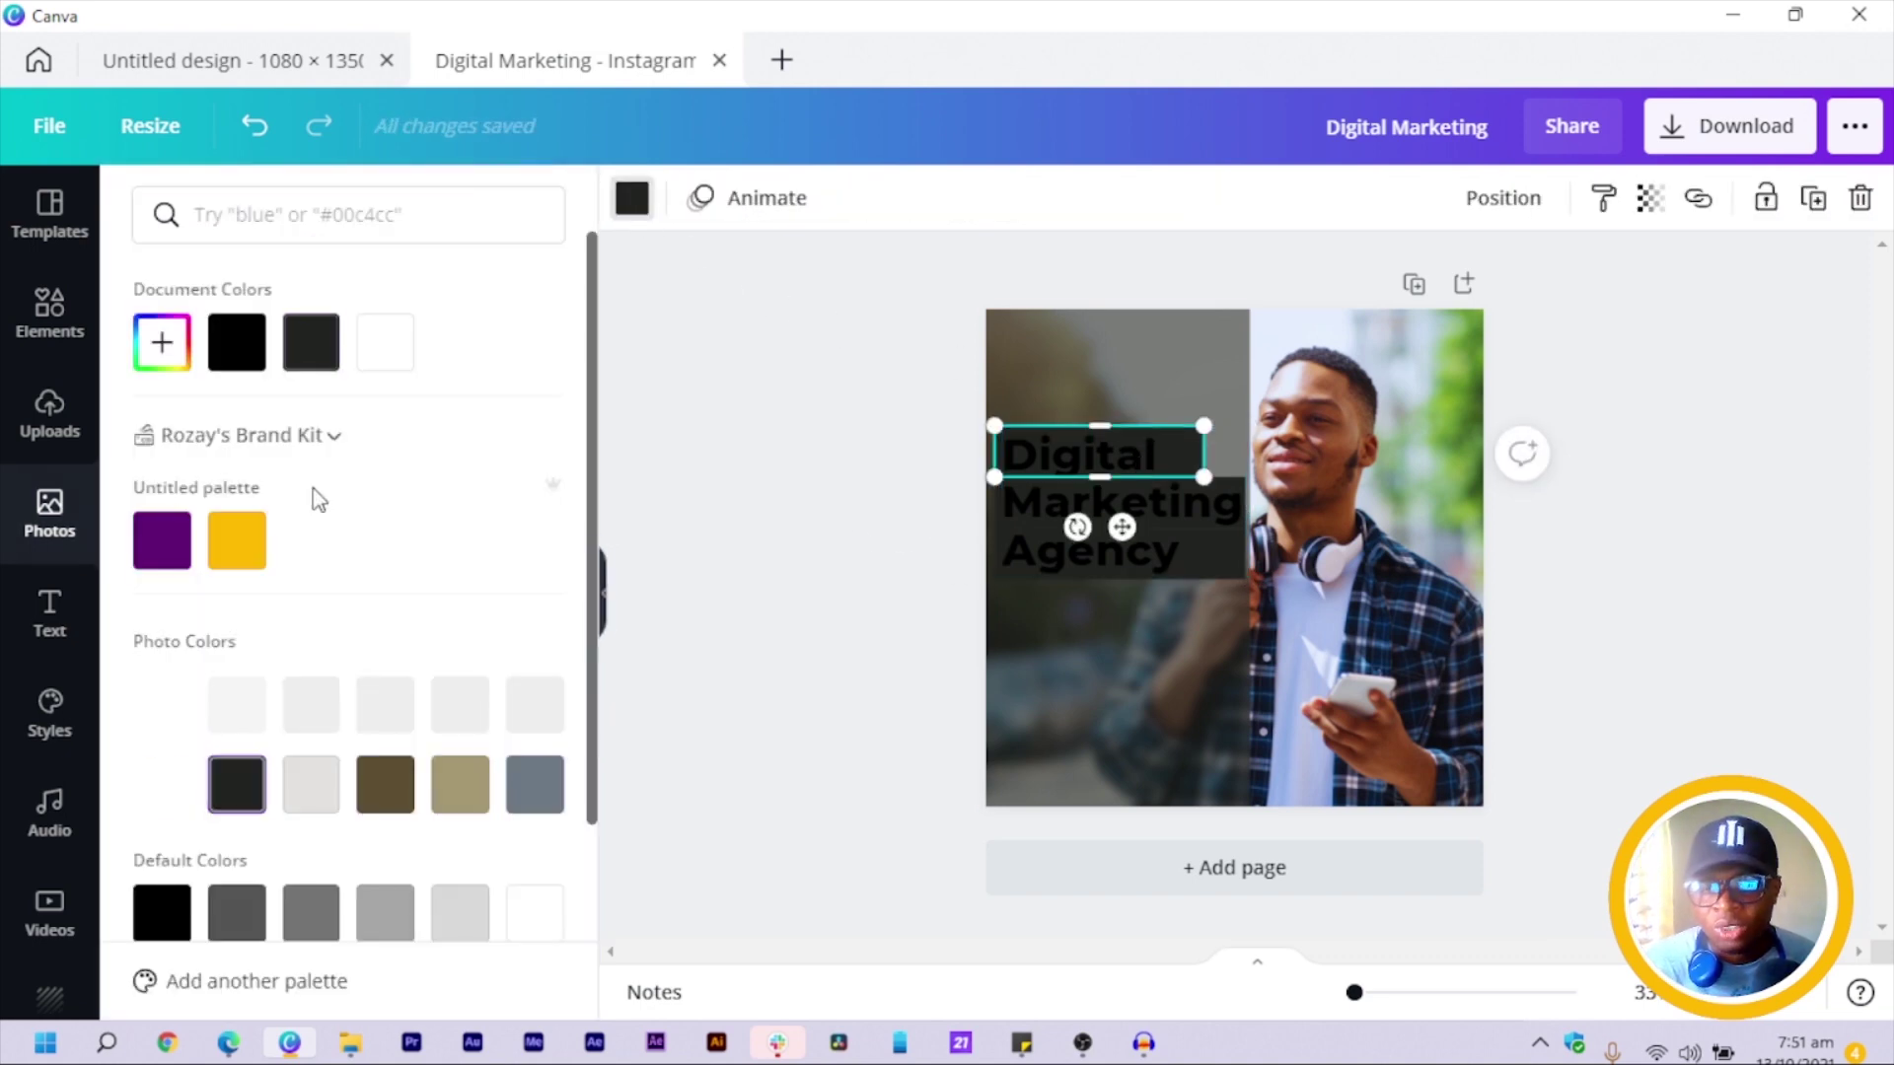
left_click(247, 542)
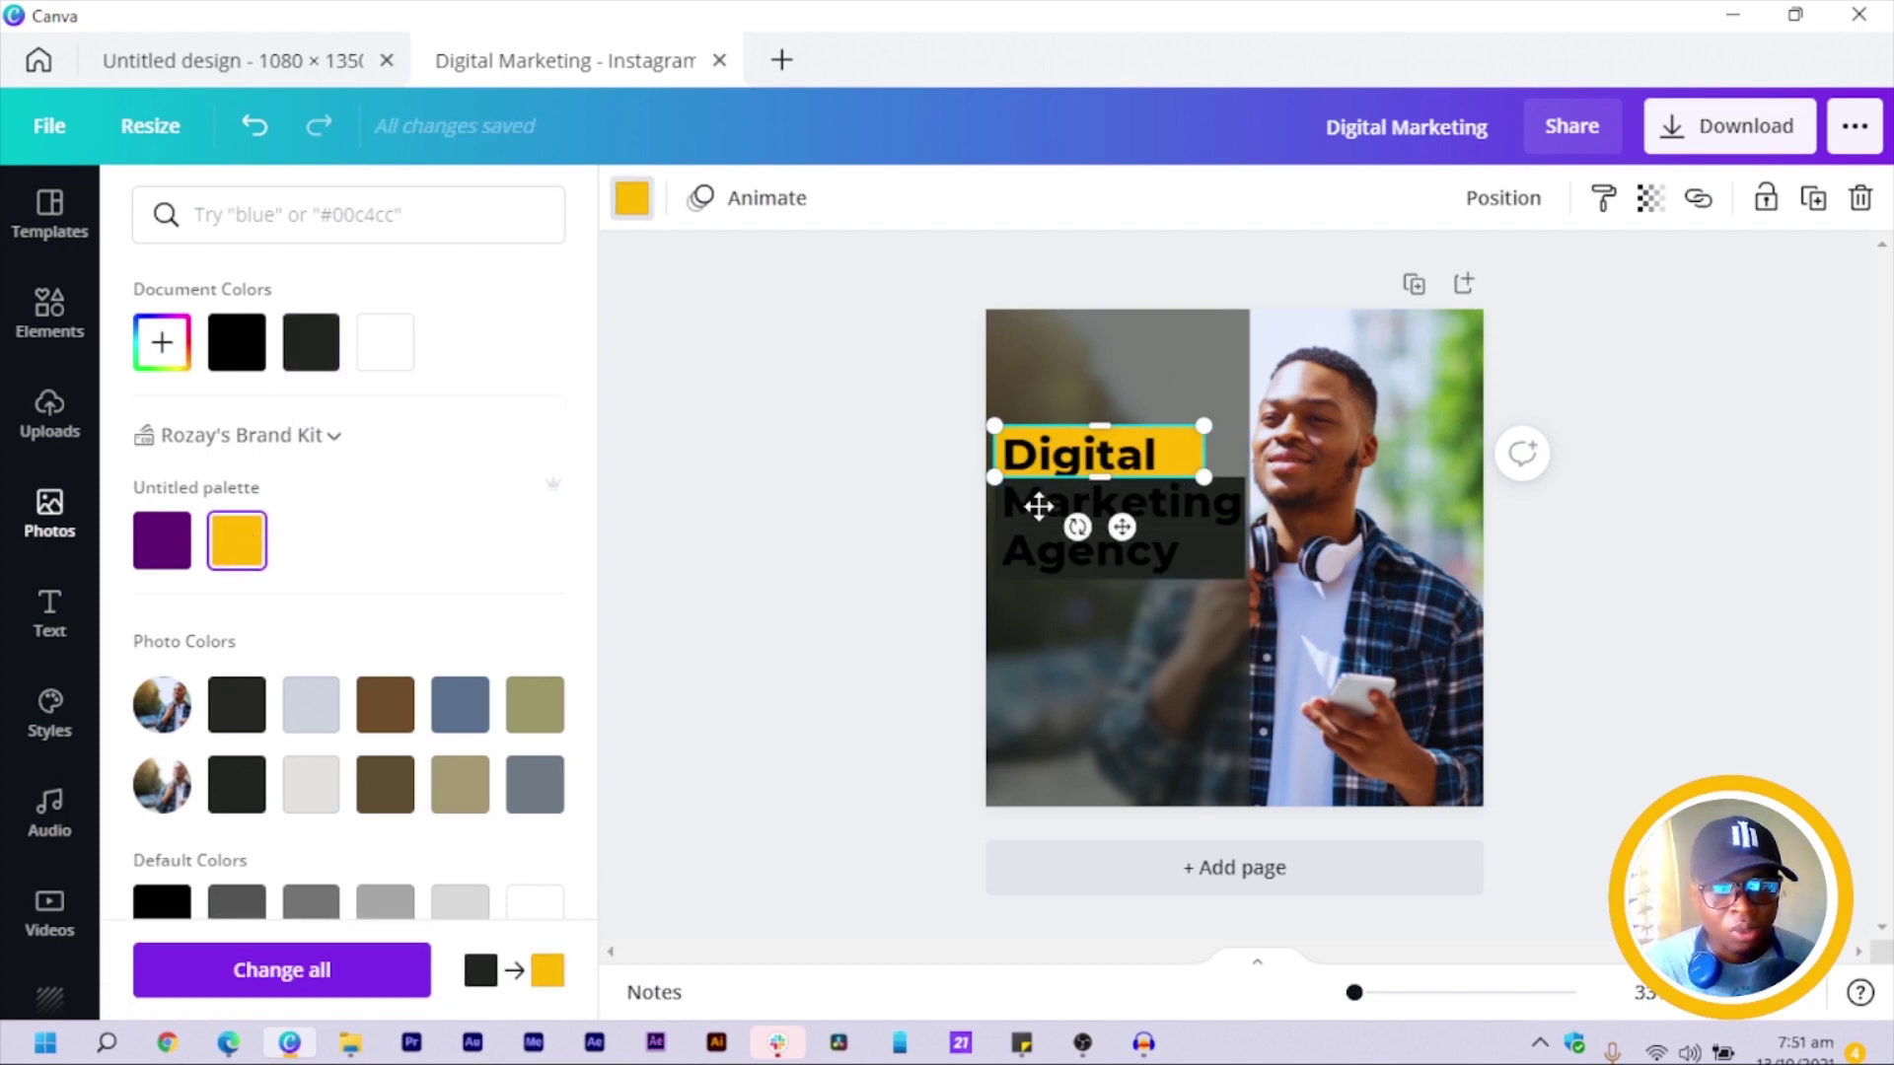
key("Escape")
left_click(970, 529)
left_click(1138, 505)
left_click(1138, 505)
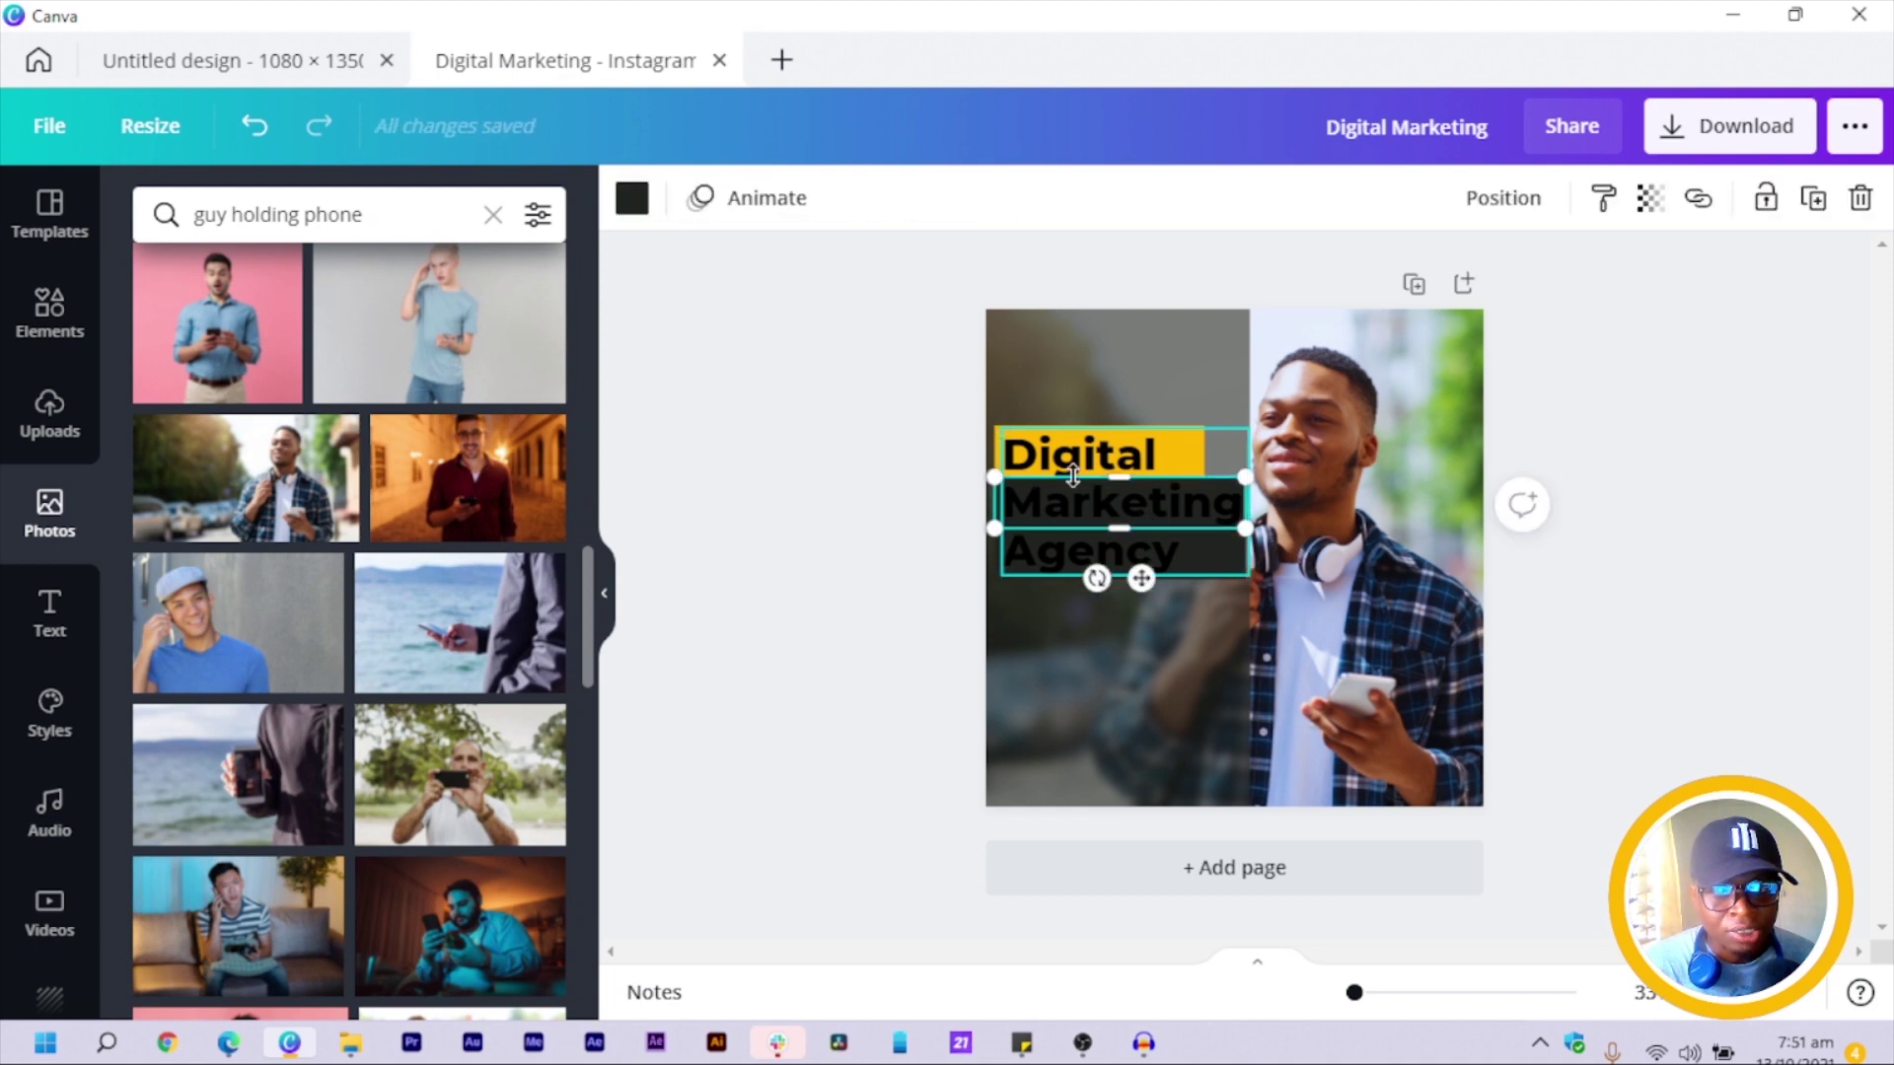
left_click(631, 203)
left_click(460, 345)
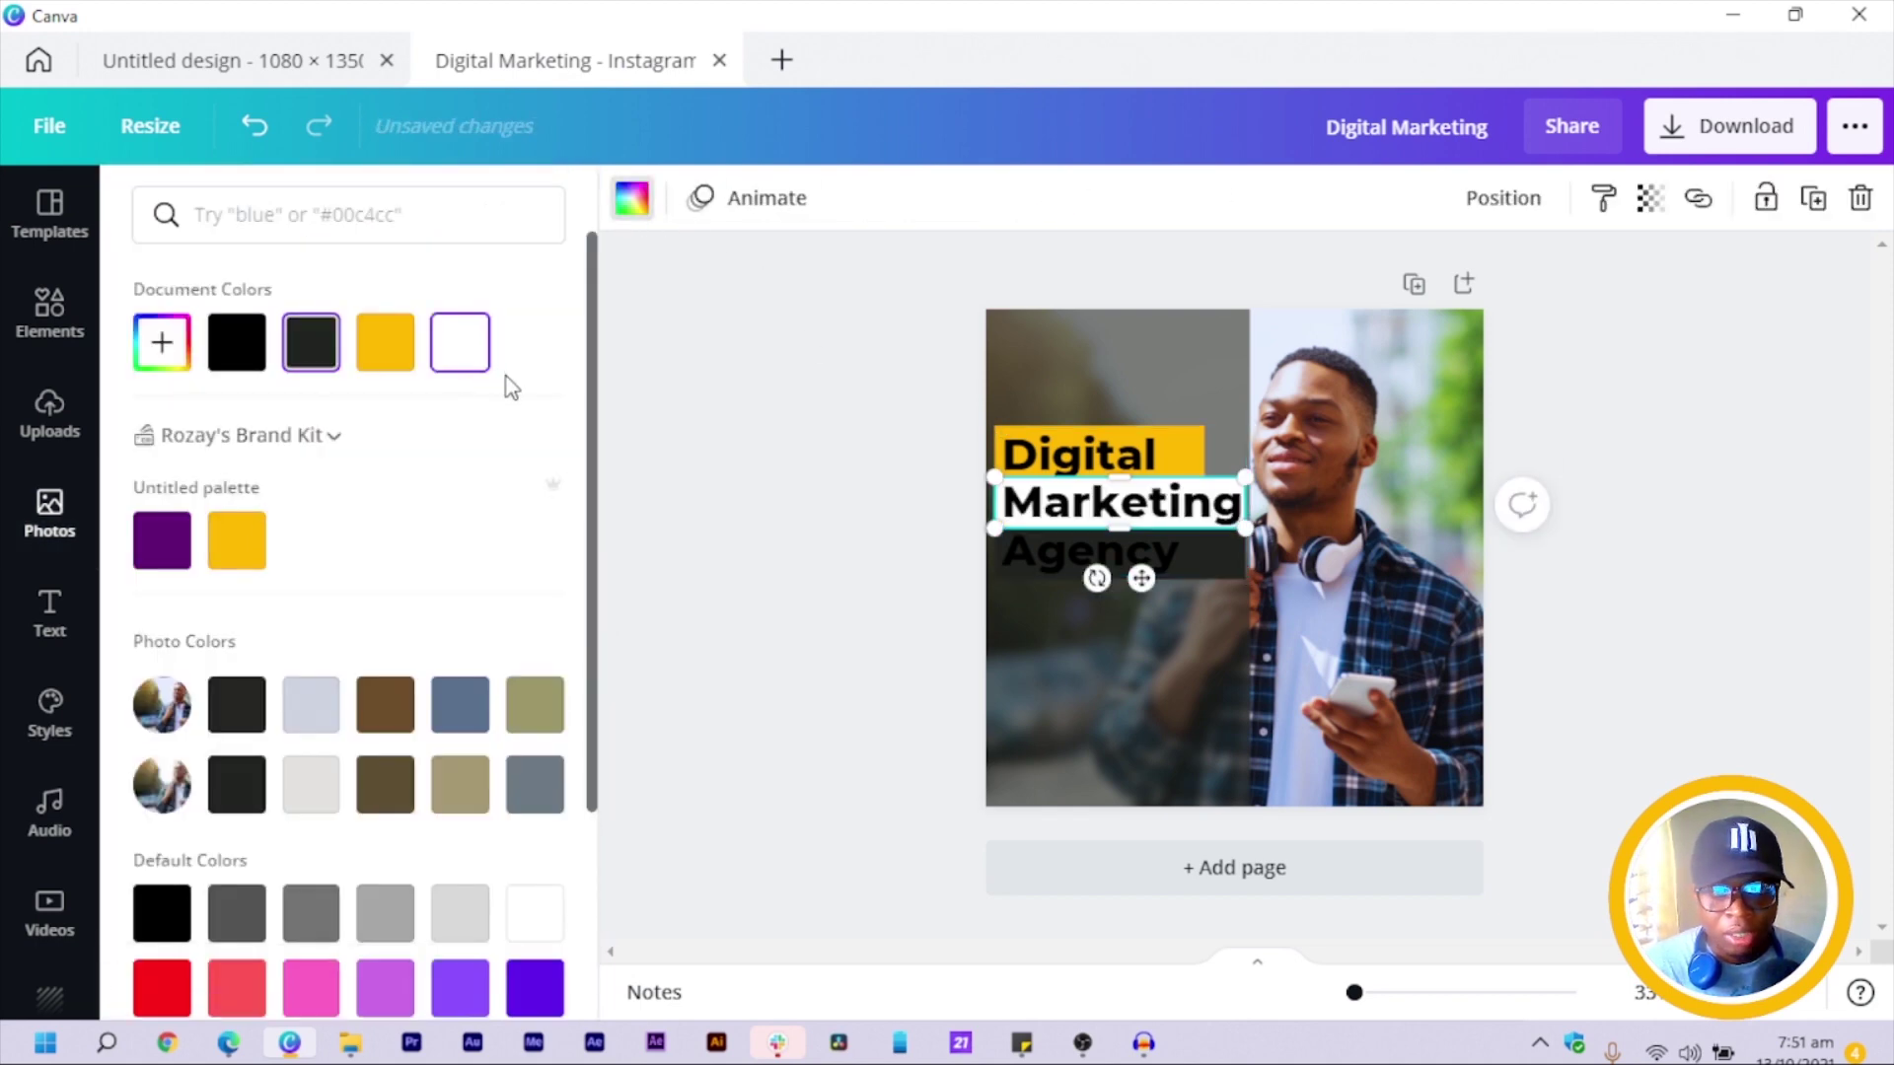
left_click(912, 573)
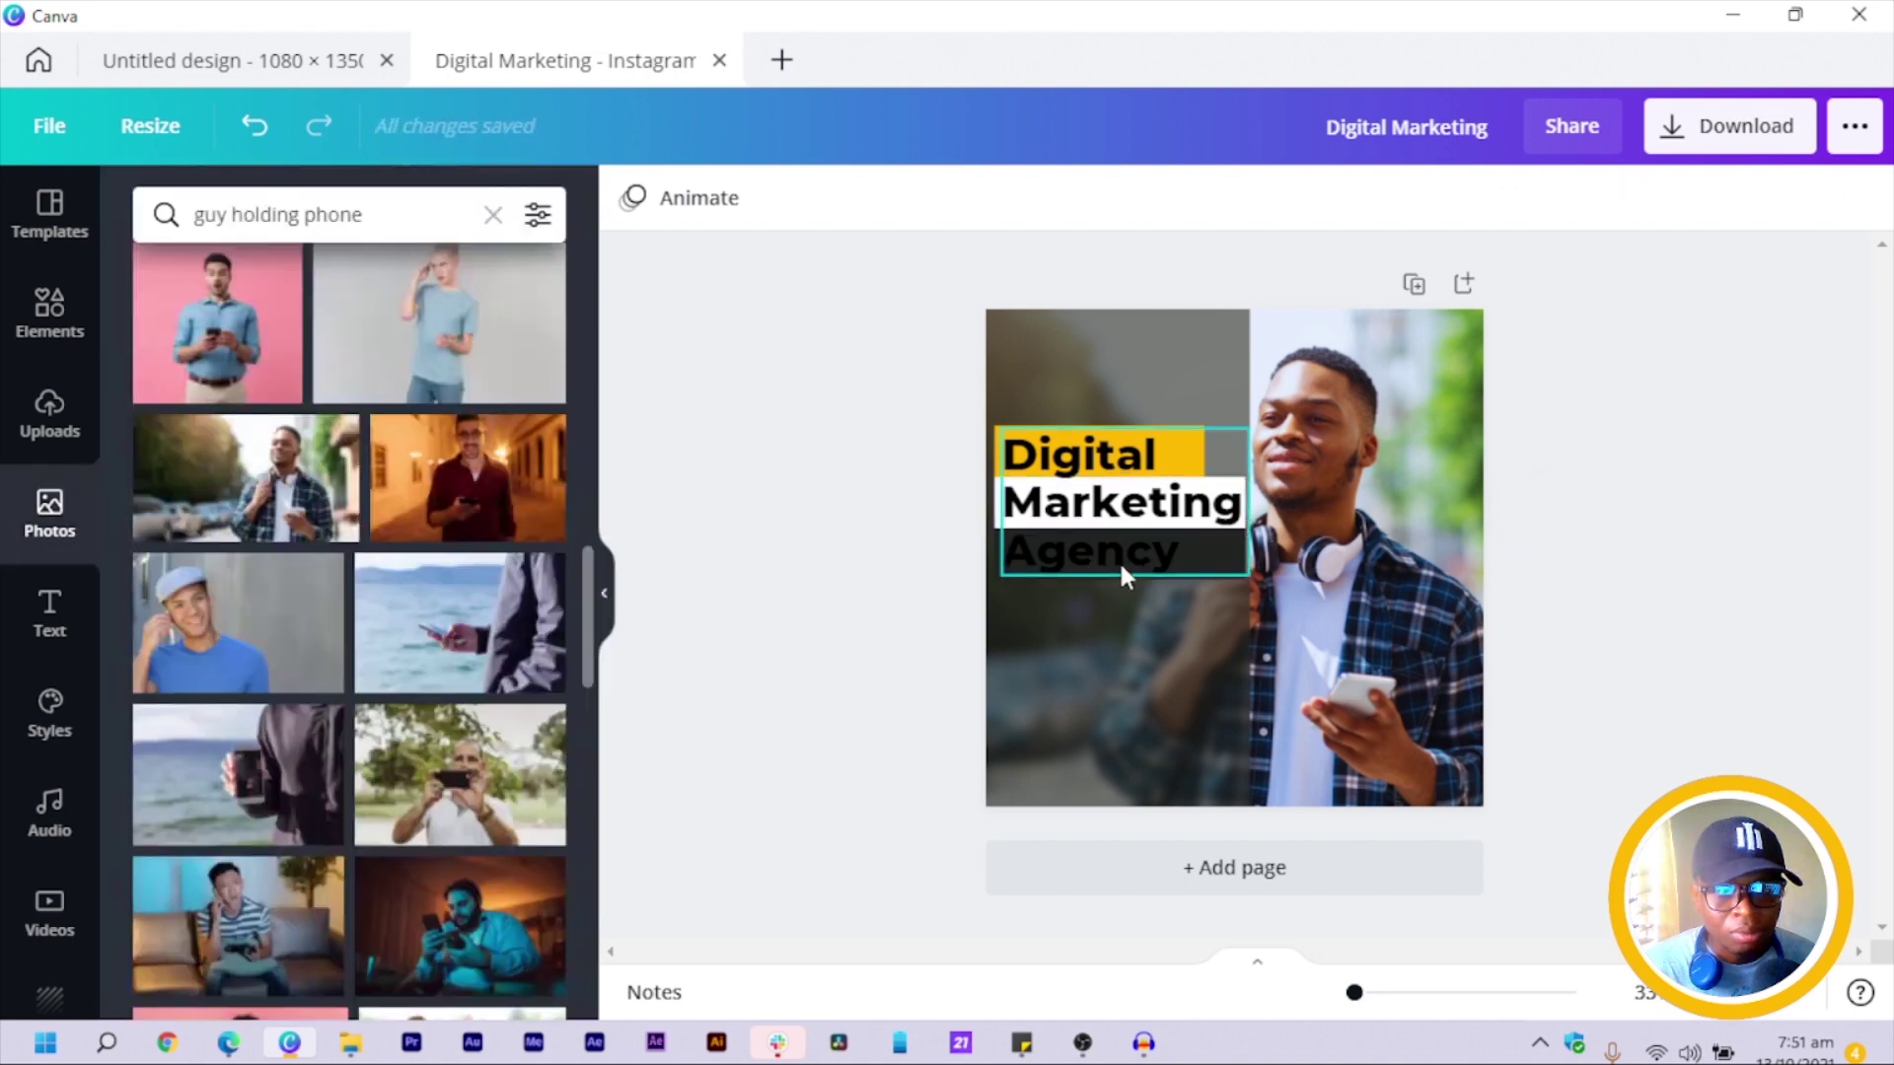
Make the bar behind Agency pure black.
left_click(1178, 554)
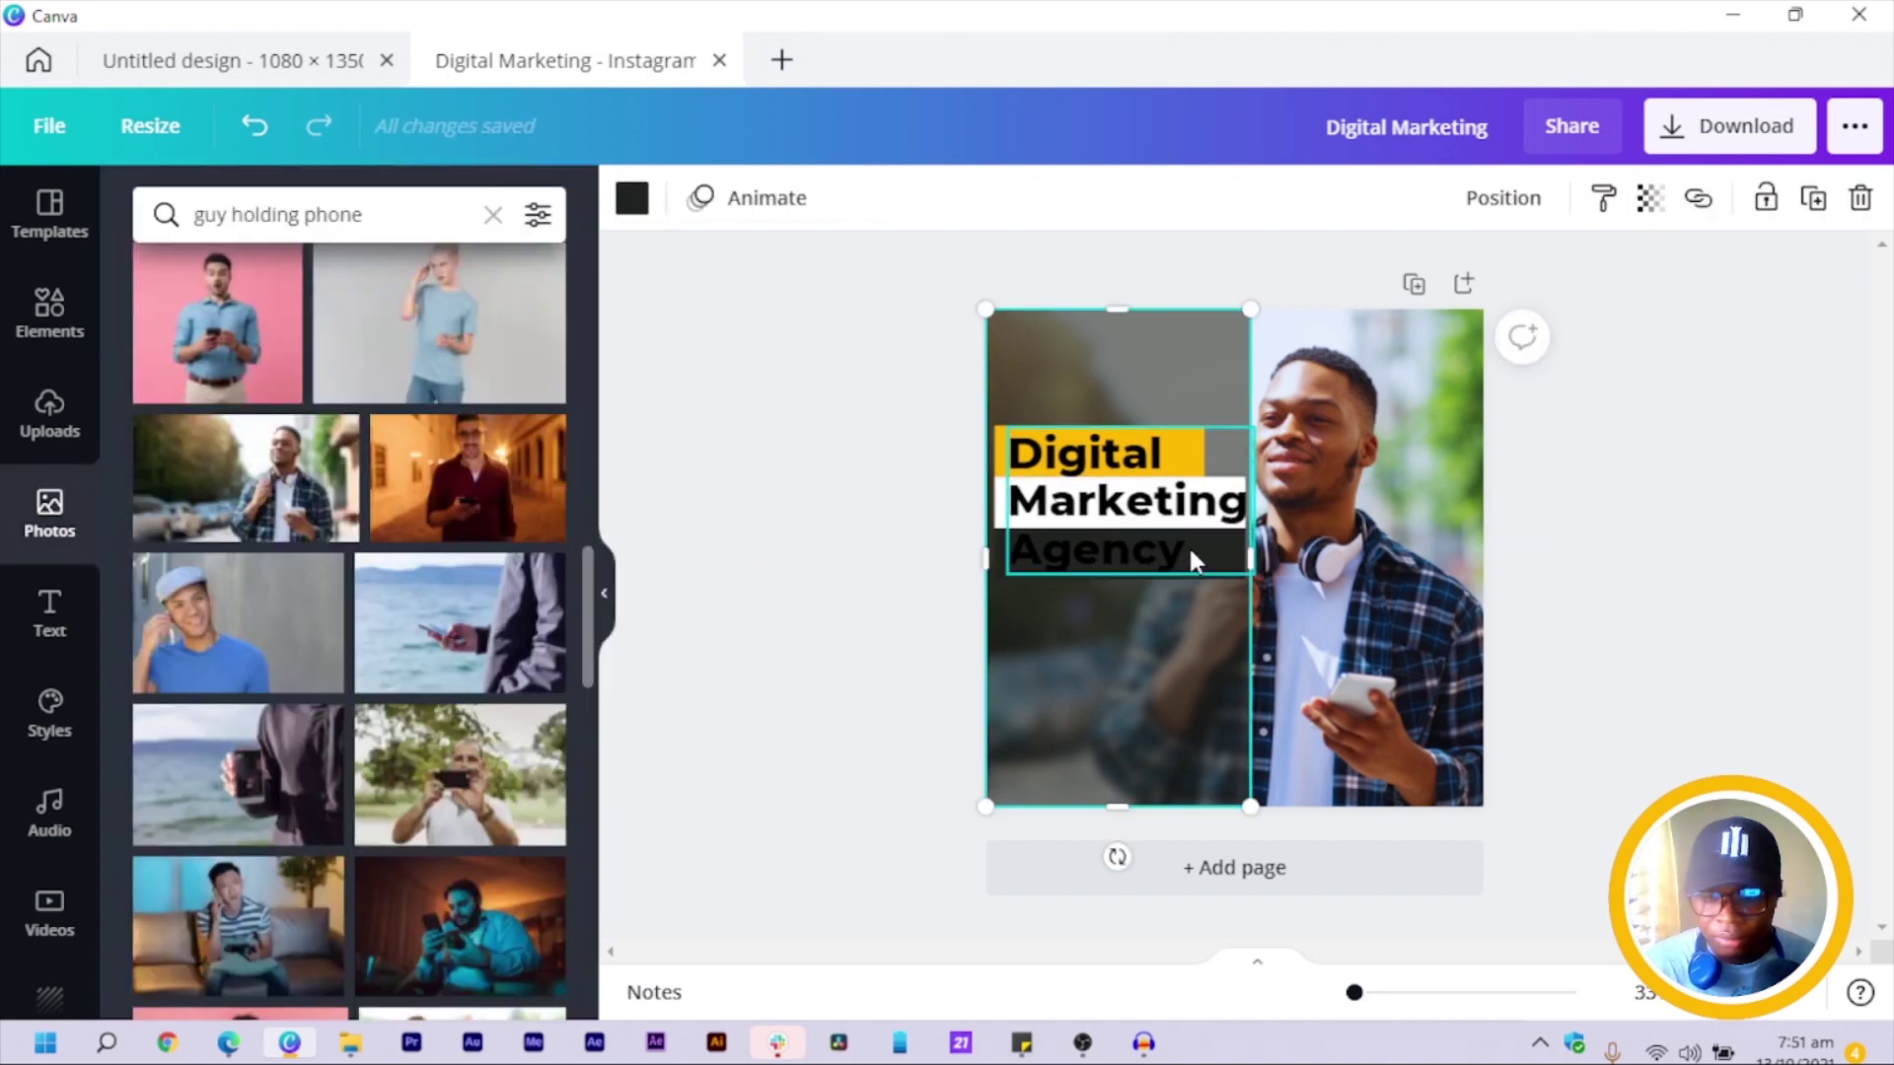
left_click_drag(1188, 544, 1186, 553)
left_click(1186, 553)
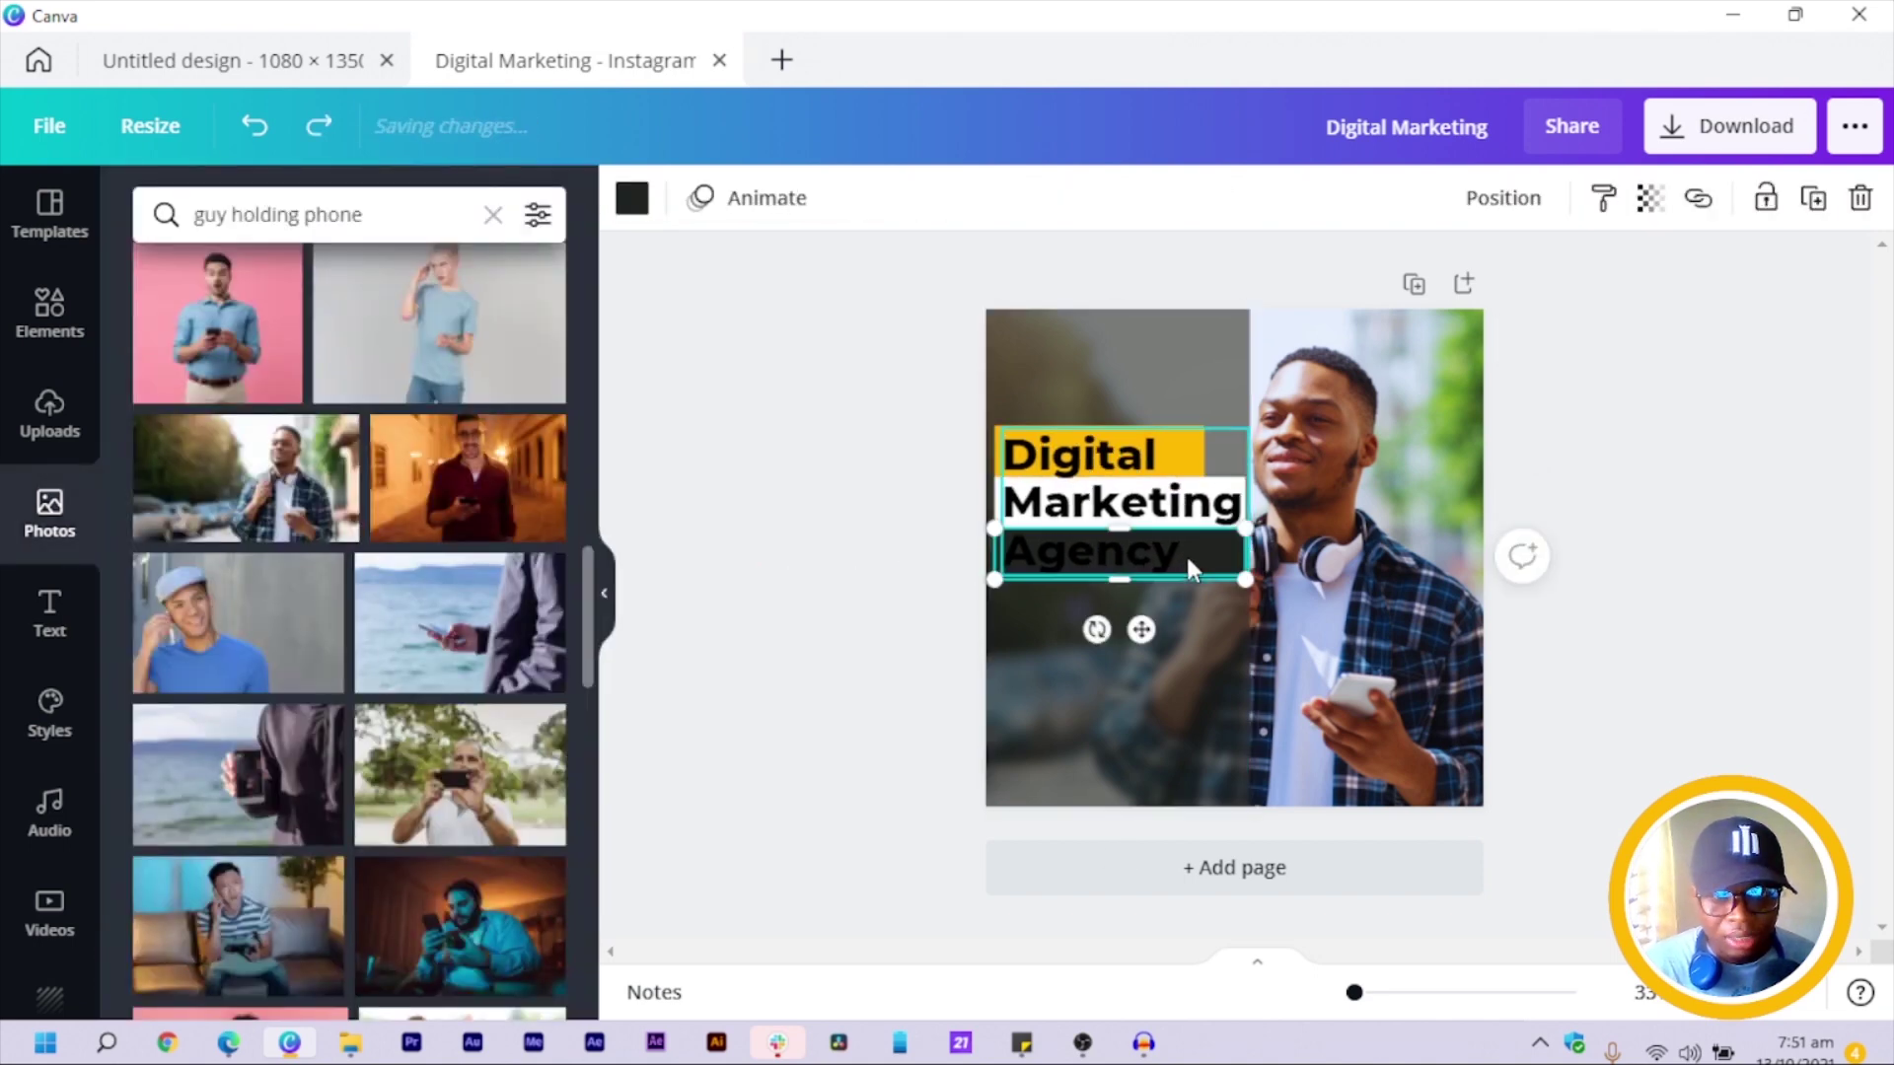
left_click(632, 198)
left_click(247, 350)
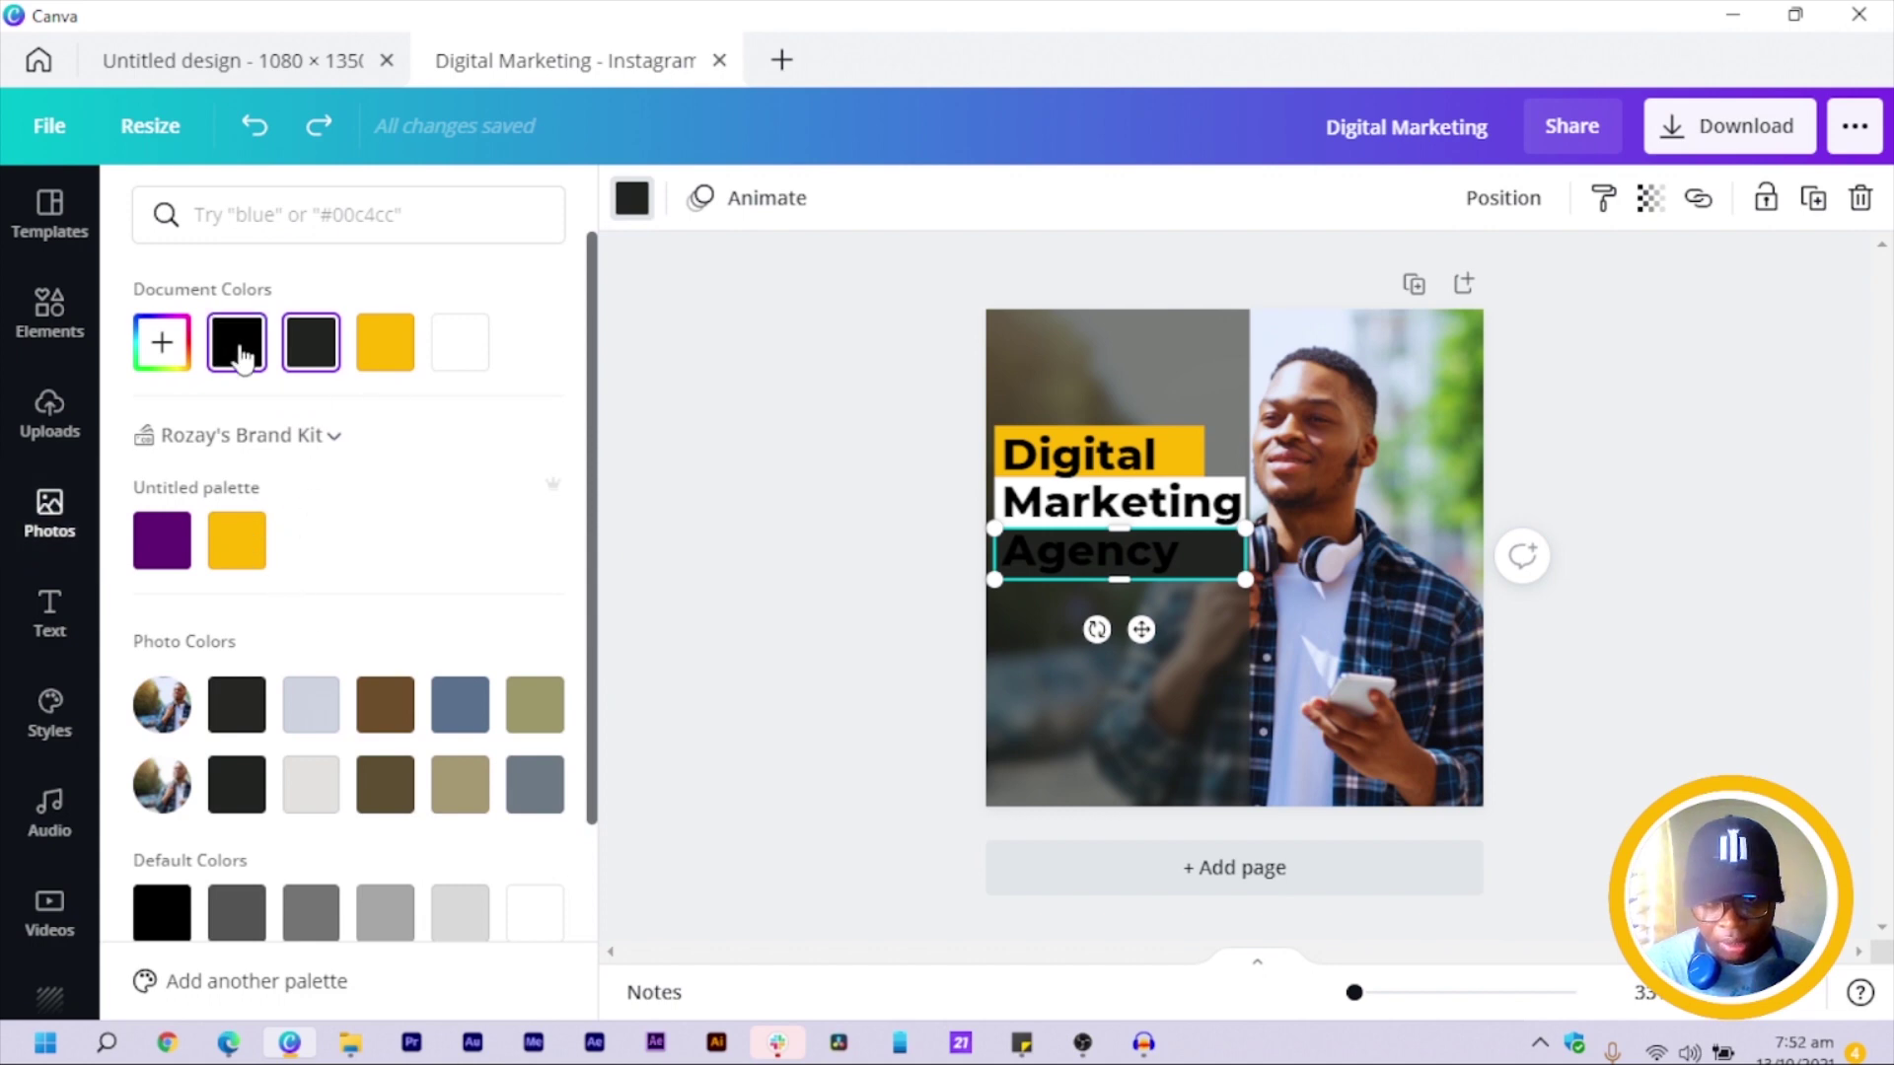
left_click(141, 902)
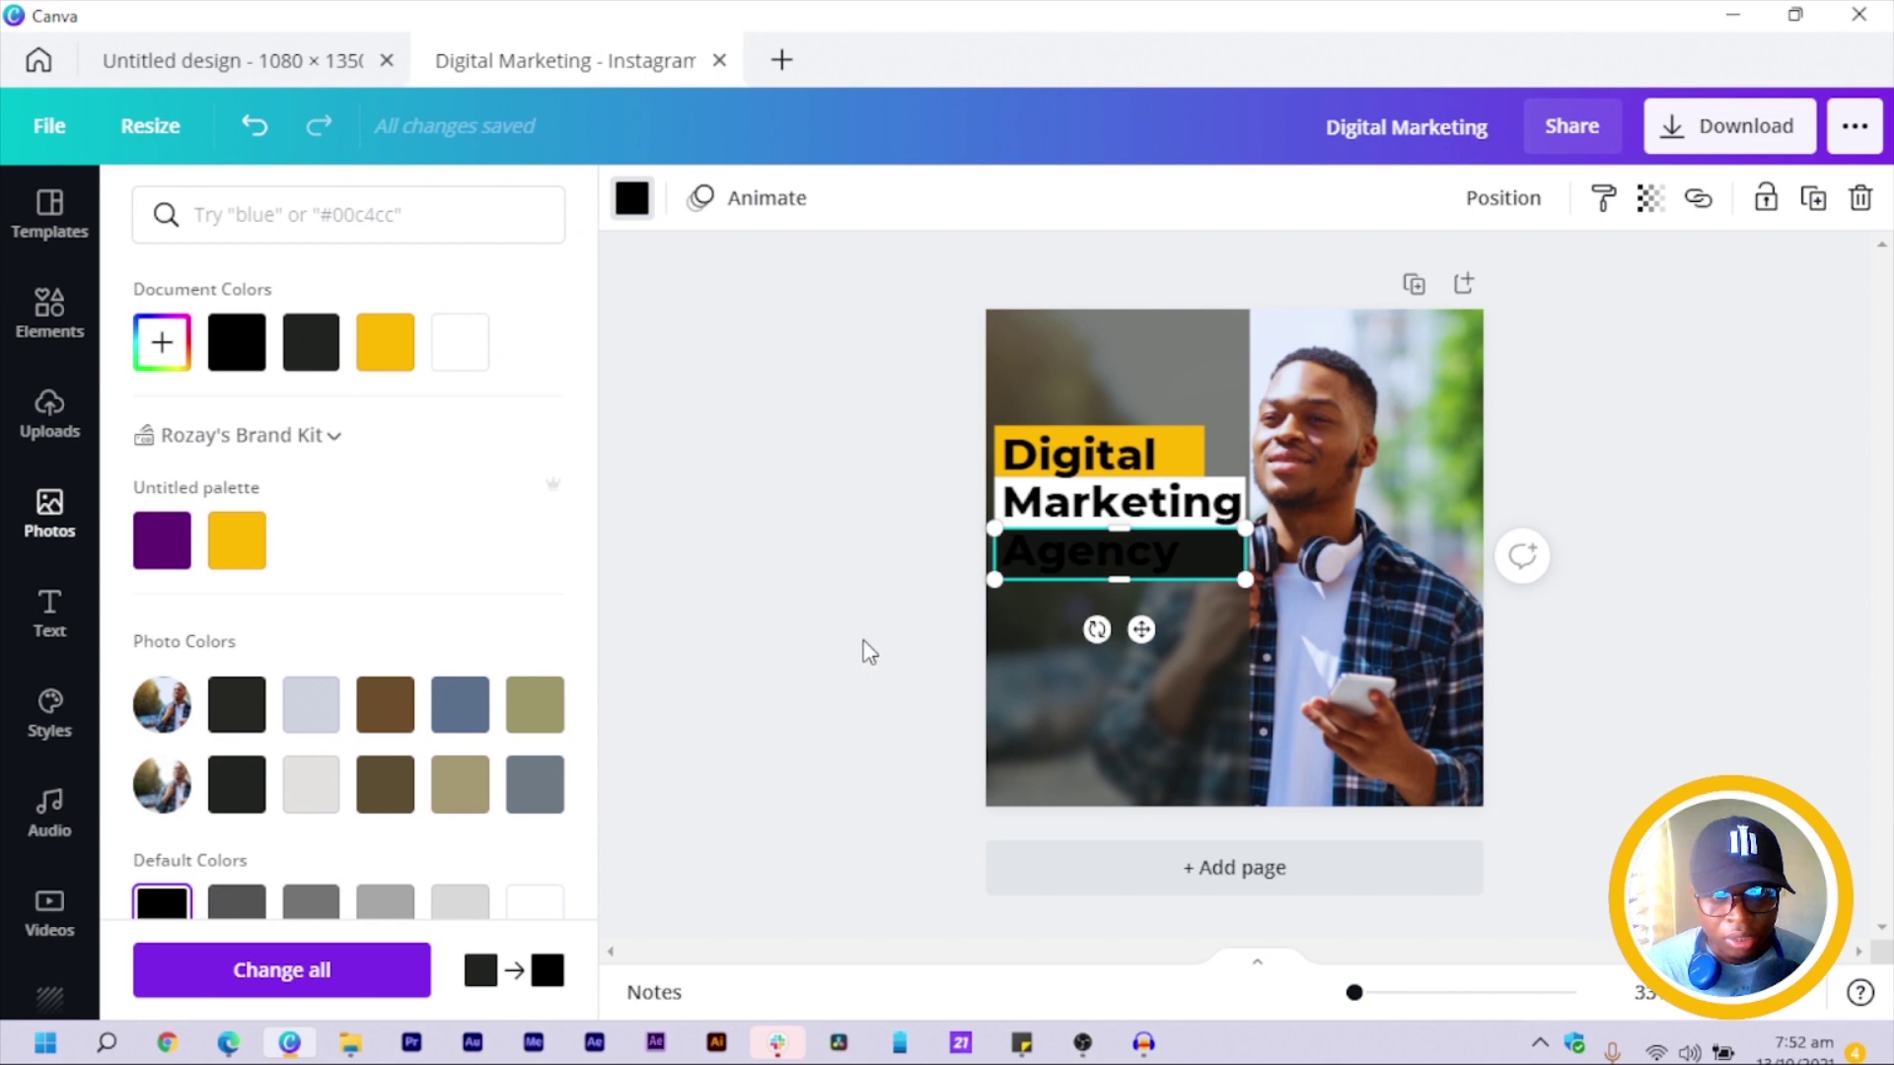
scroll(301, 786, "down", 3)
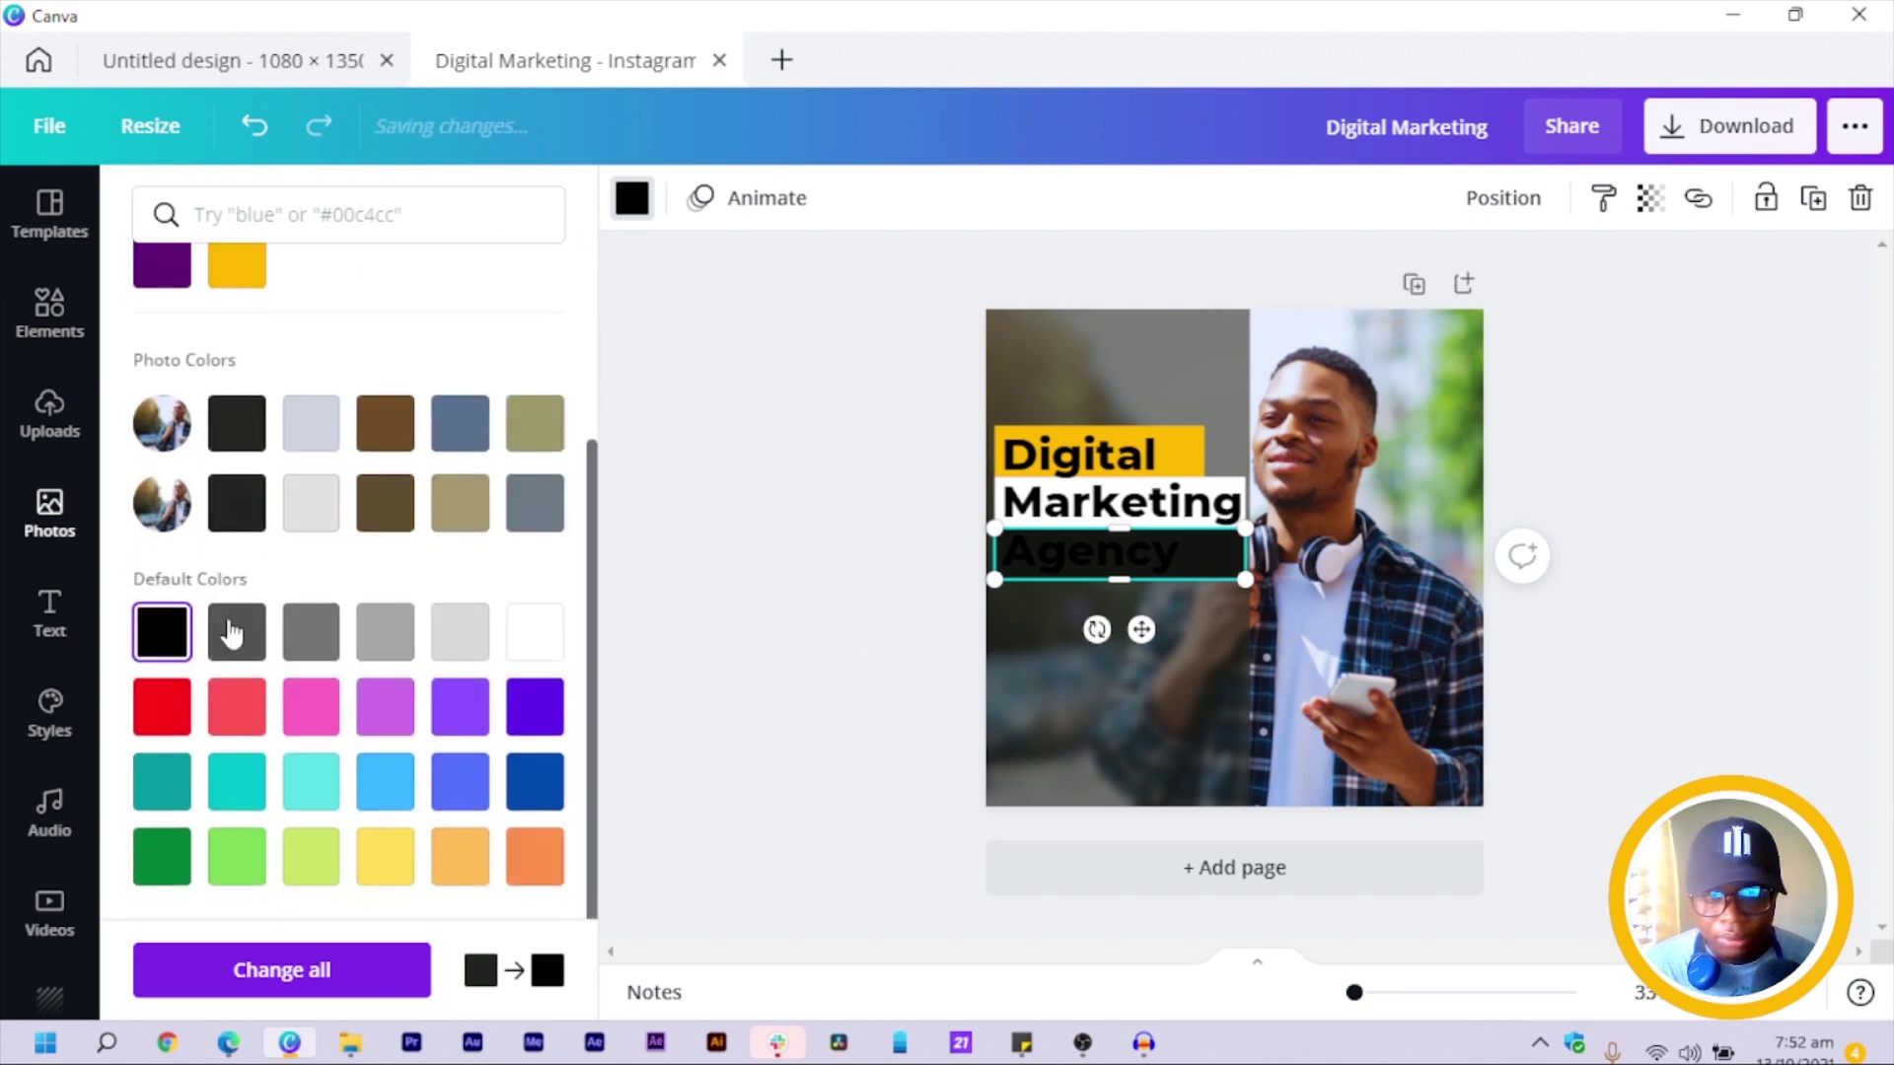
Turn the word Agency in the heading white.
left_click(1195, 553)
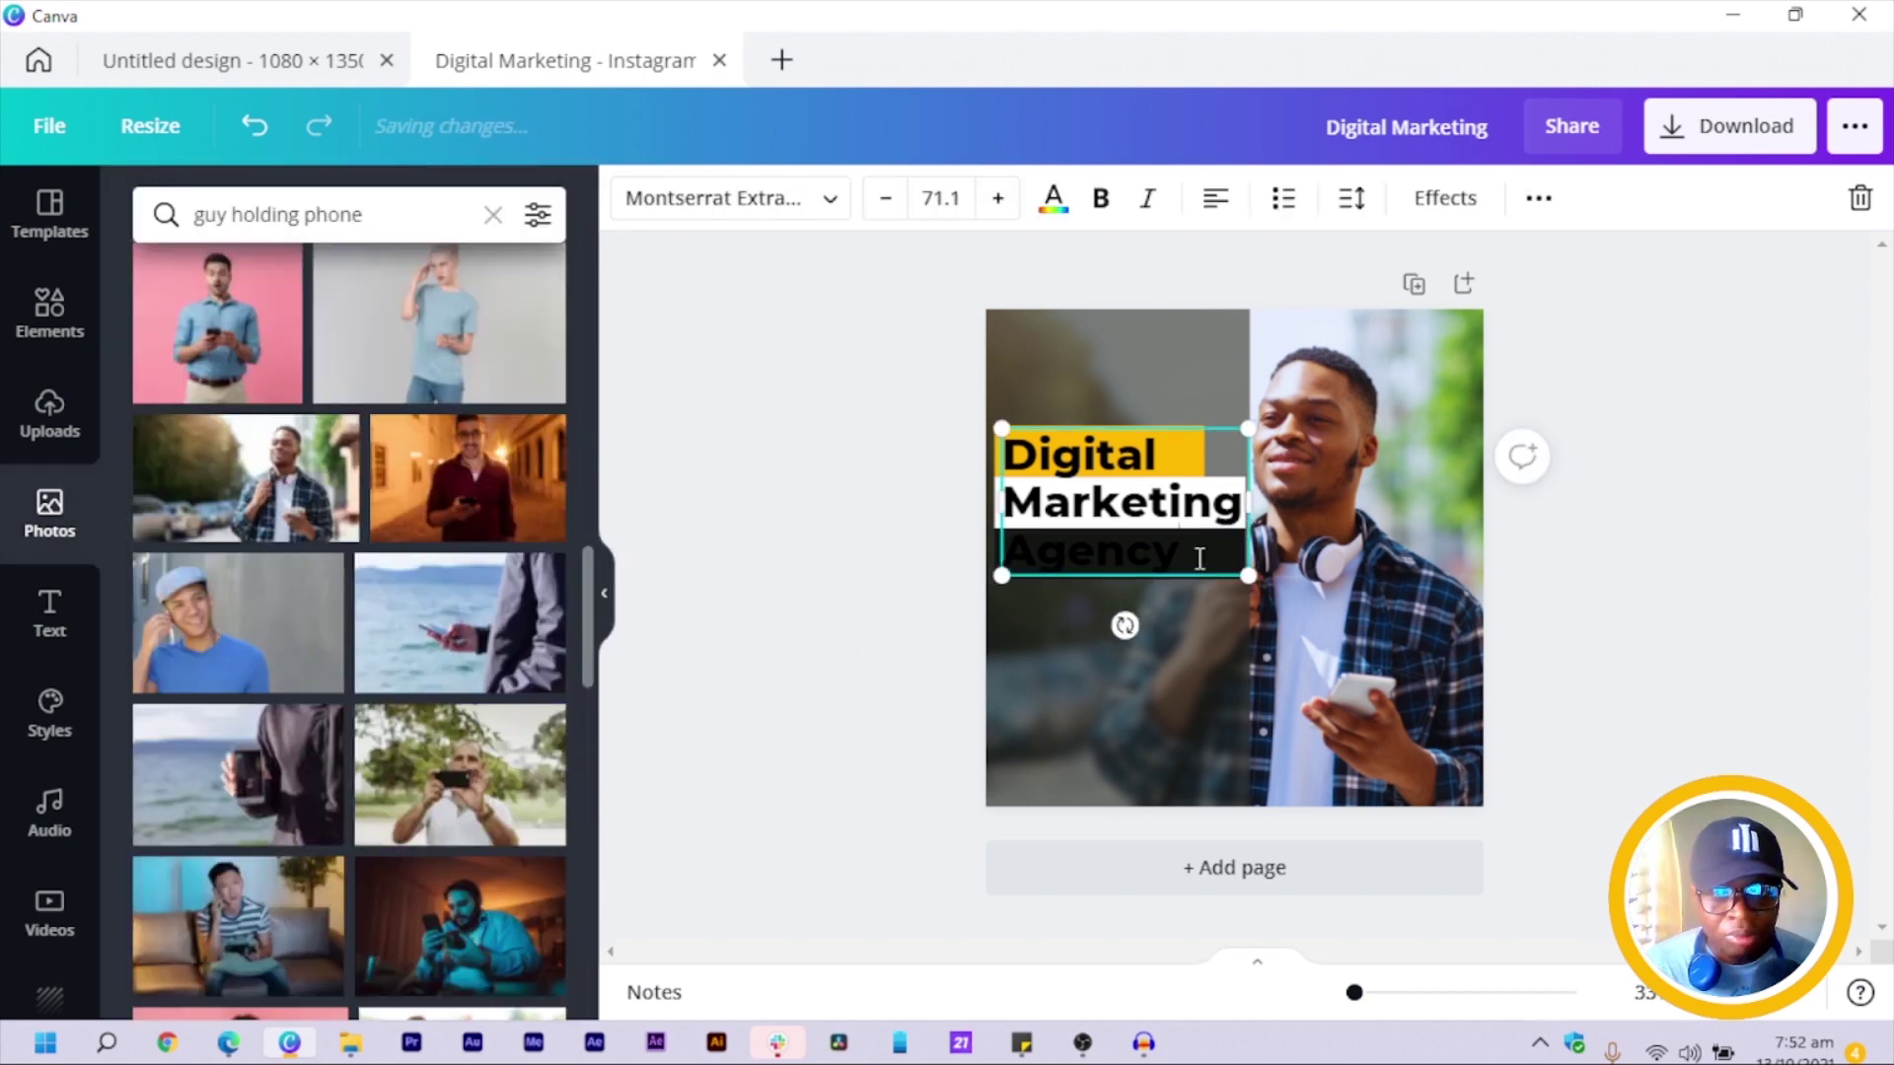
left_click_drag(1195, 554, 1002, 557)
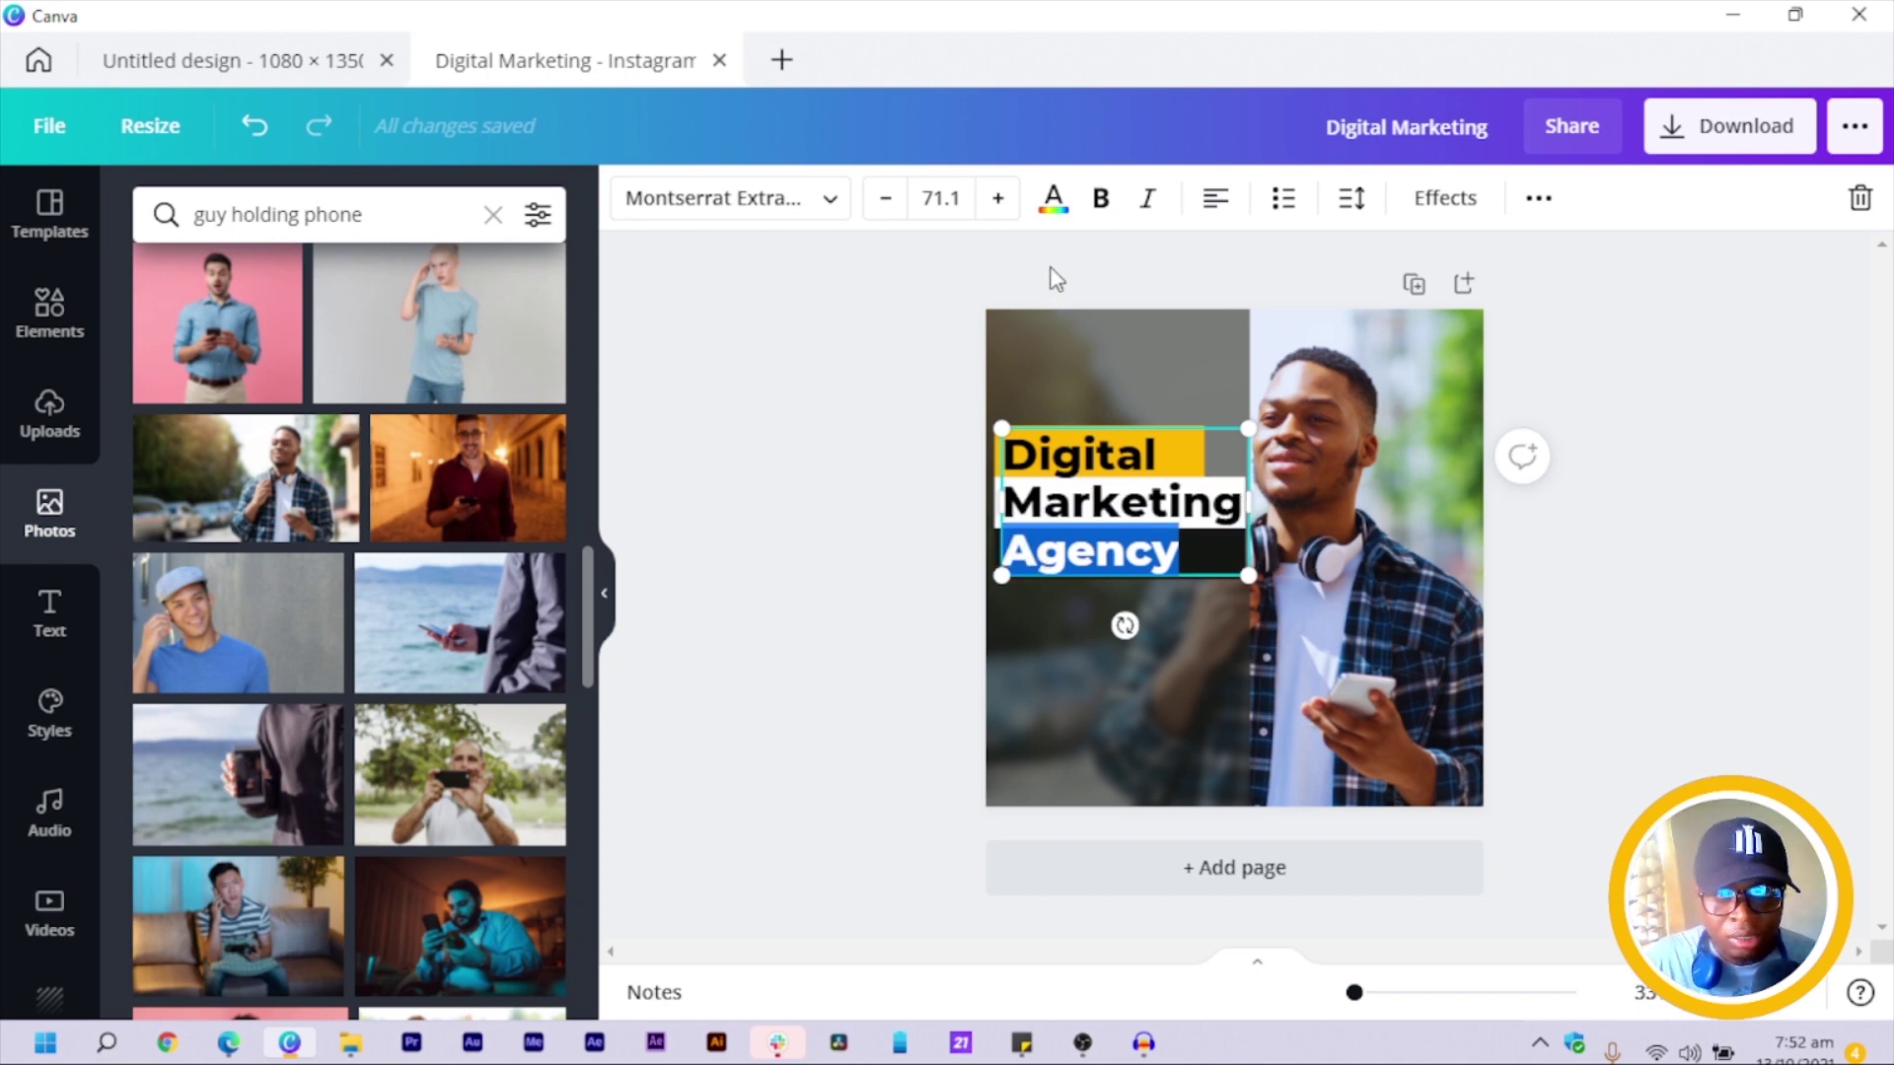
left_click(1072, 210)
left_click(460, 342)
left_click(856, 450)
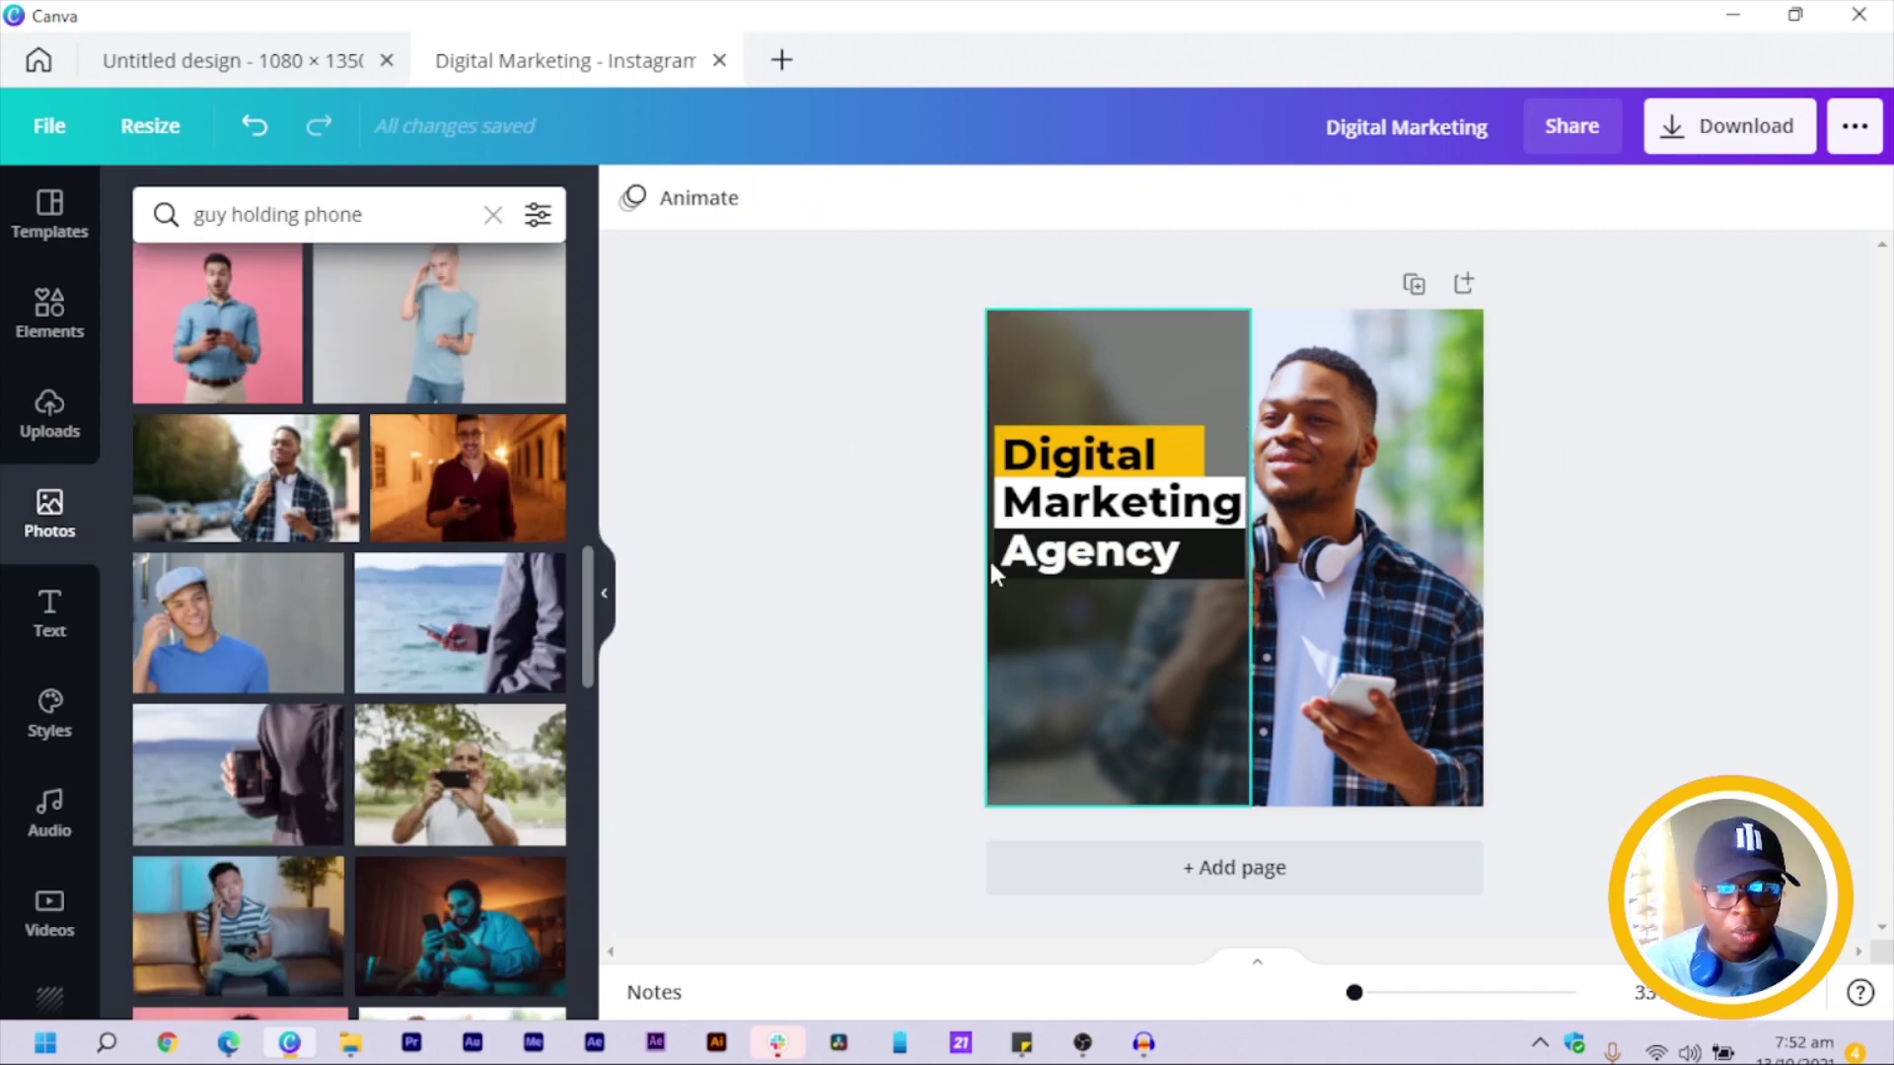
Lock the dark left panel in place.
left_click_drag(900, 426, 996, 523)
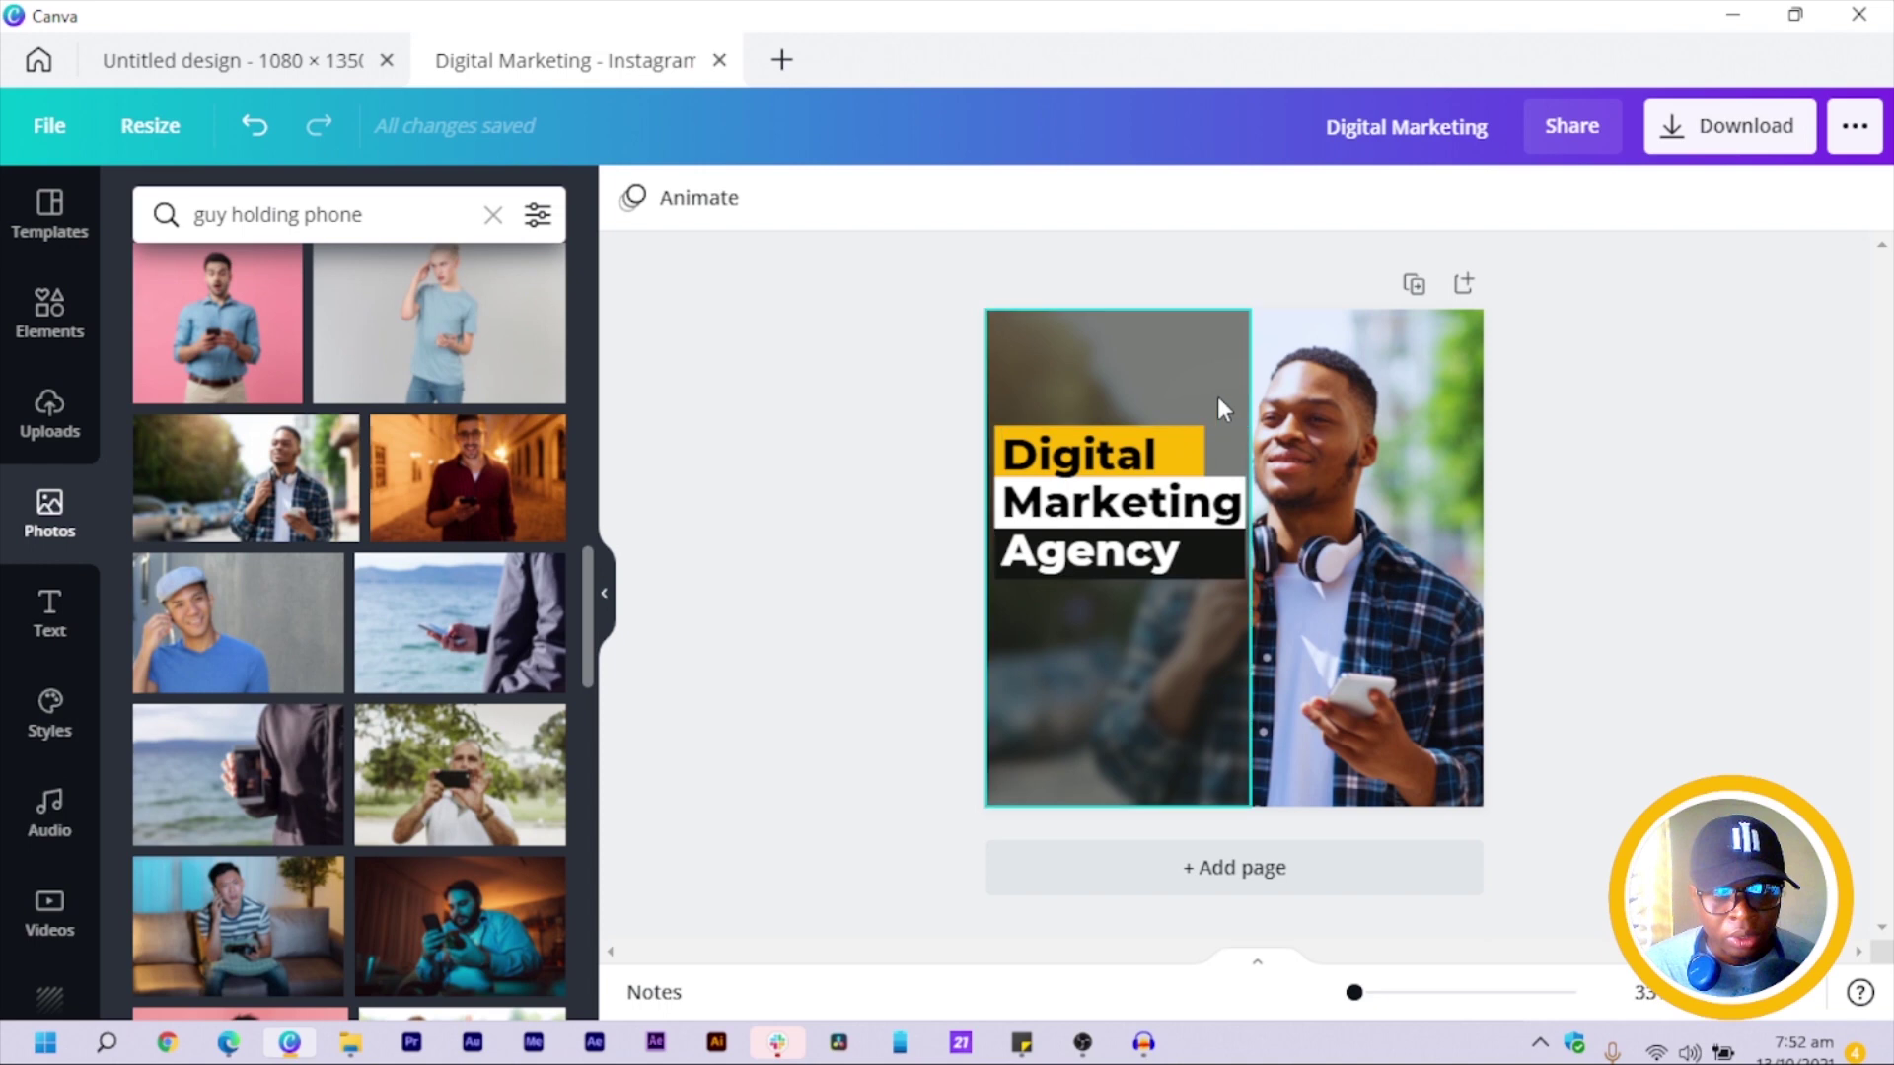
left_click_drag(904, 345, 1075, 363)
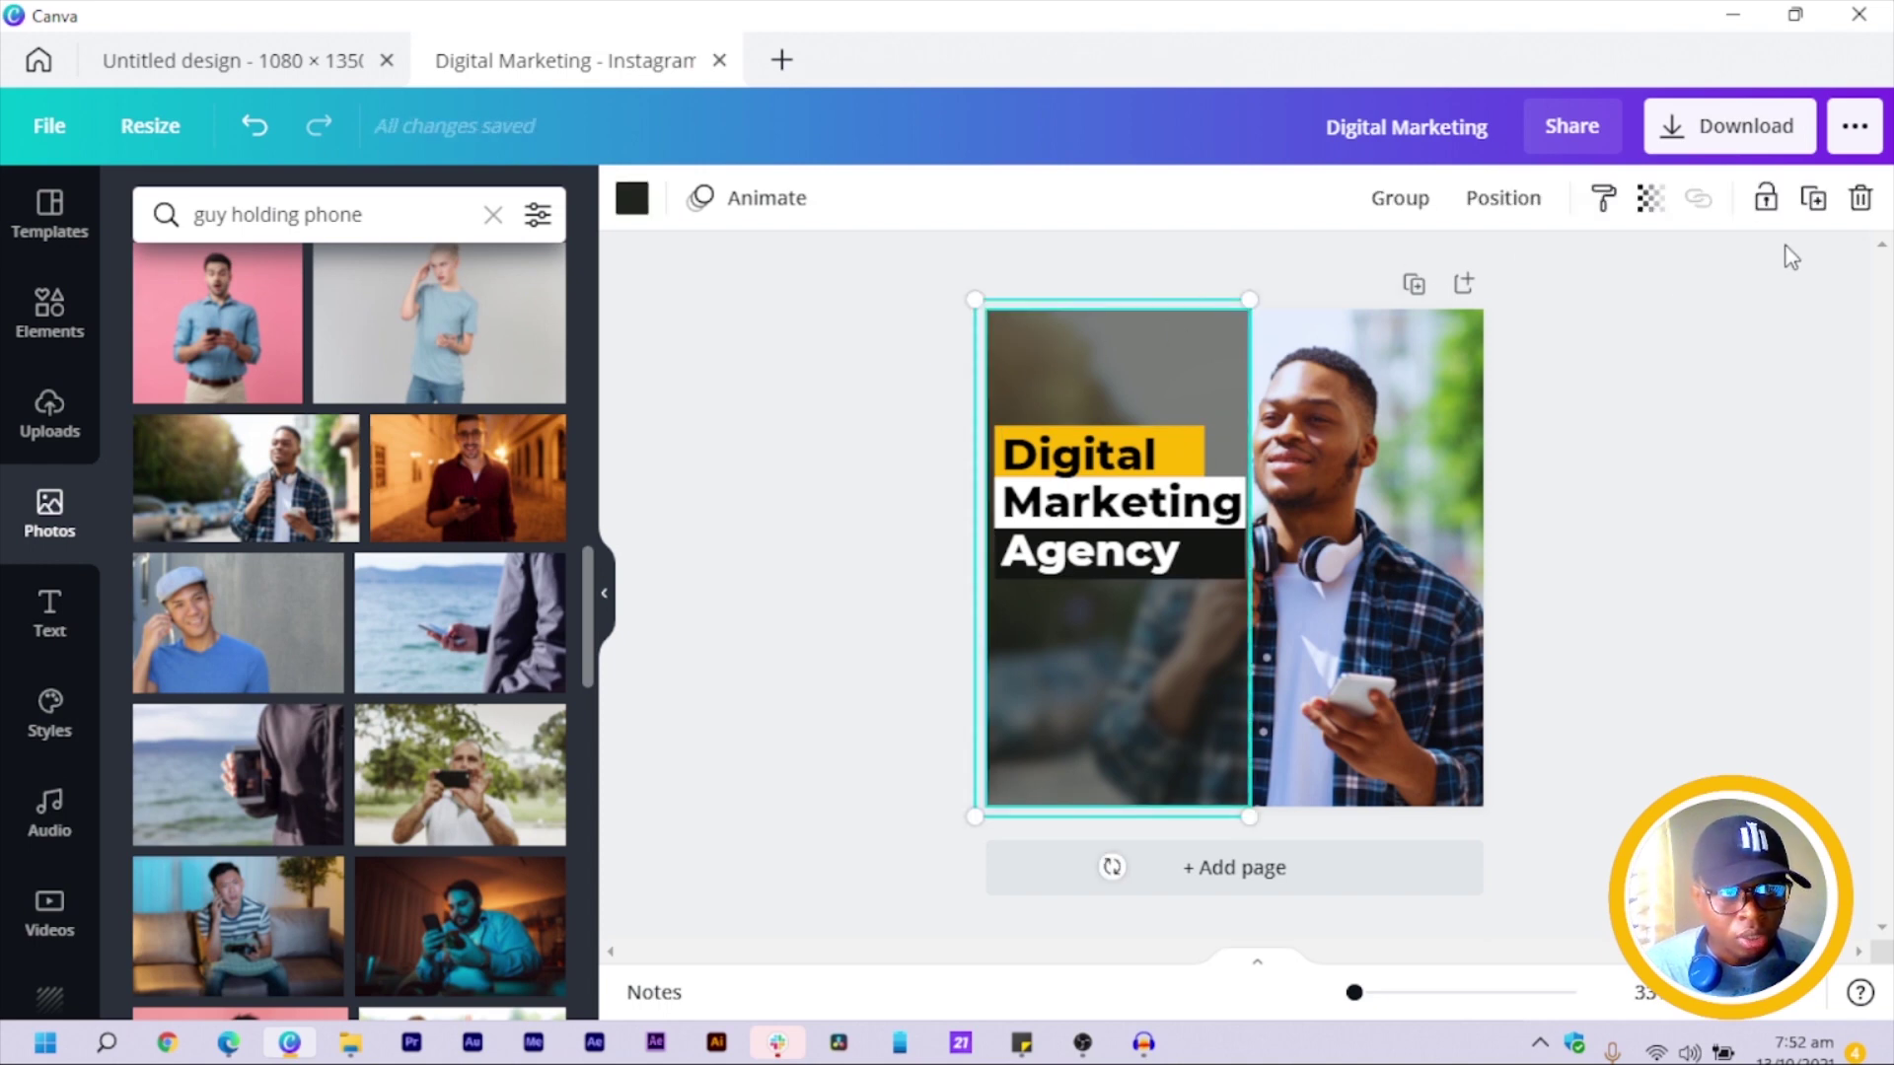
left_click(1773, 202)
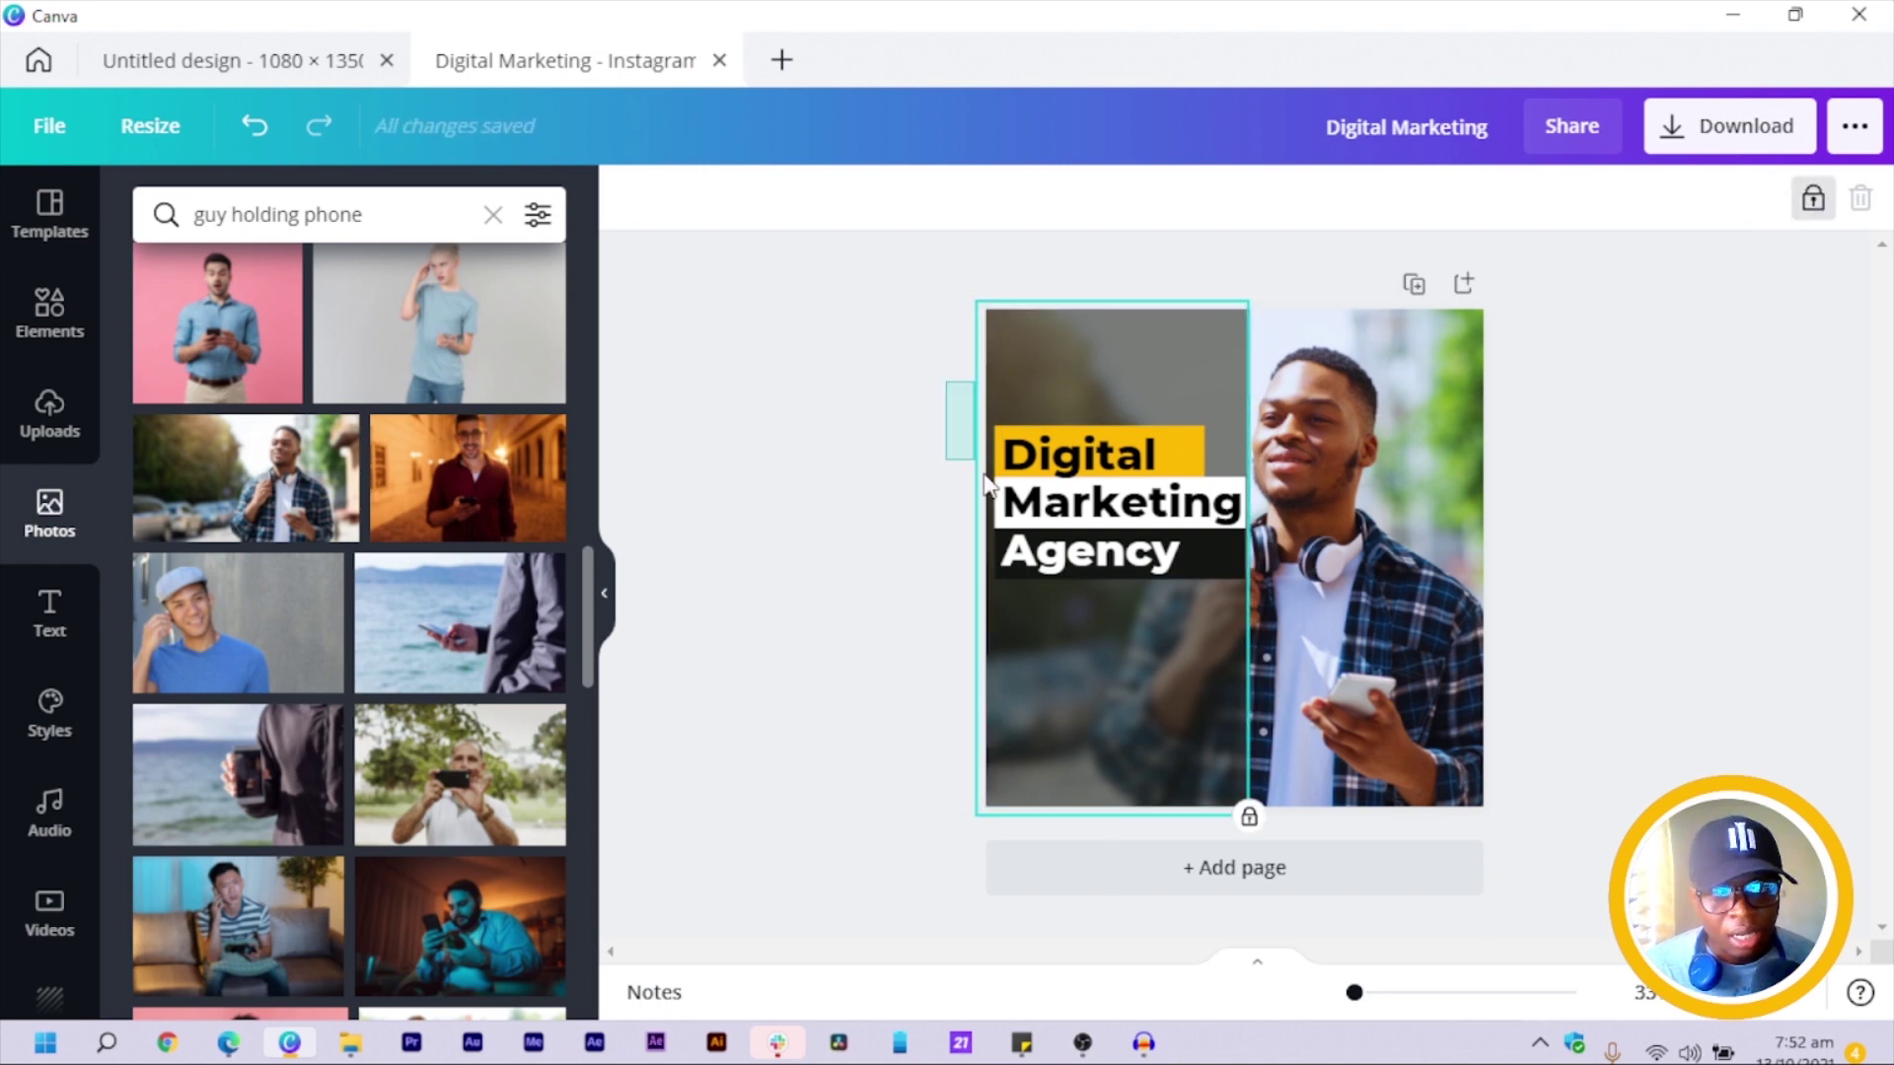
Shrink the heading slightly to size 67.1.
left_click(1073, 569)
left_click_drag(1250, 580, 1234, 571)
left_click(868, 455)
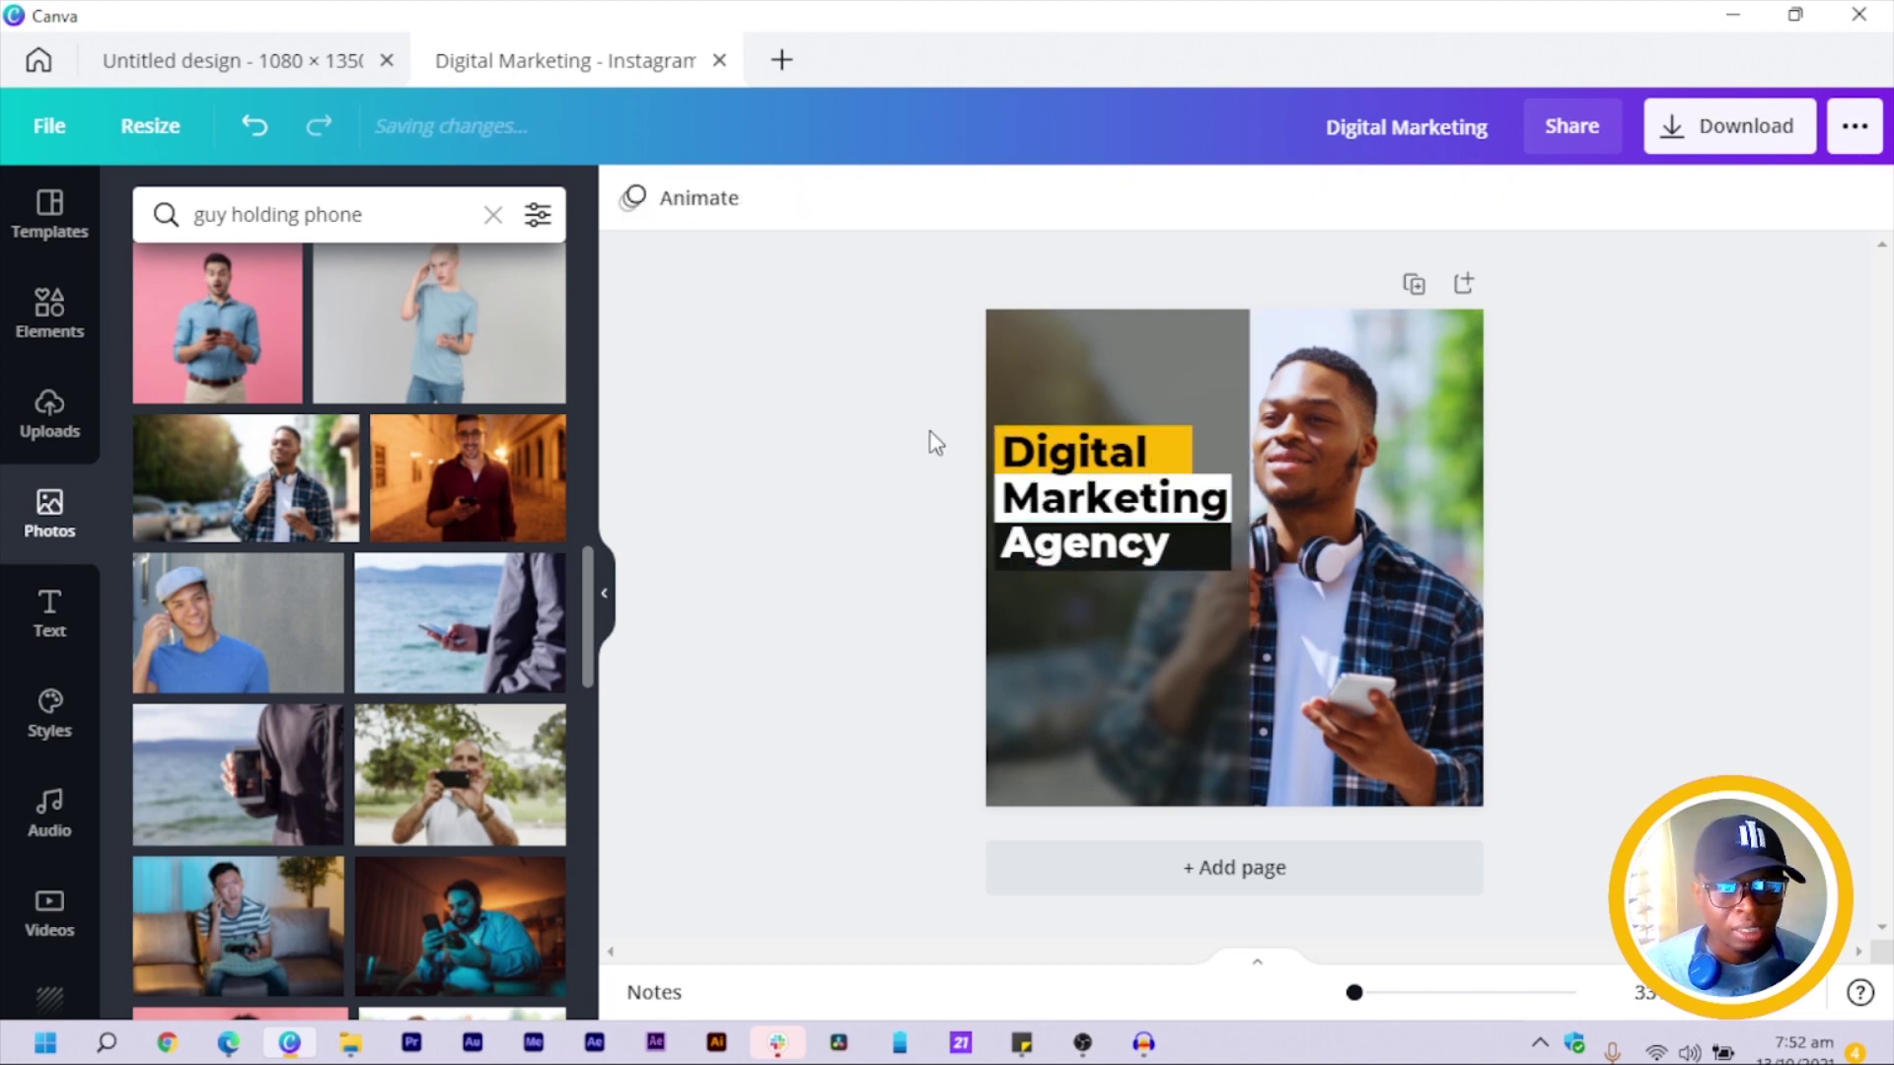
key("alt+Tab")
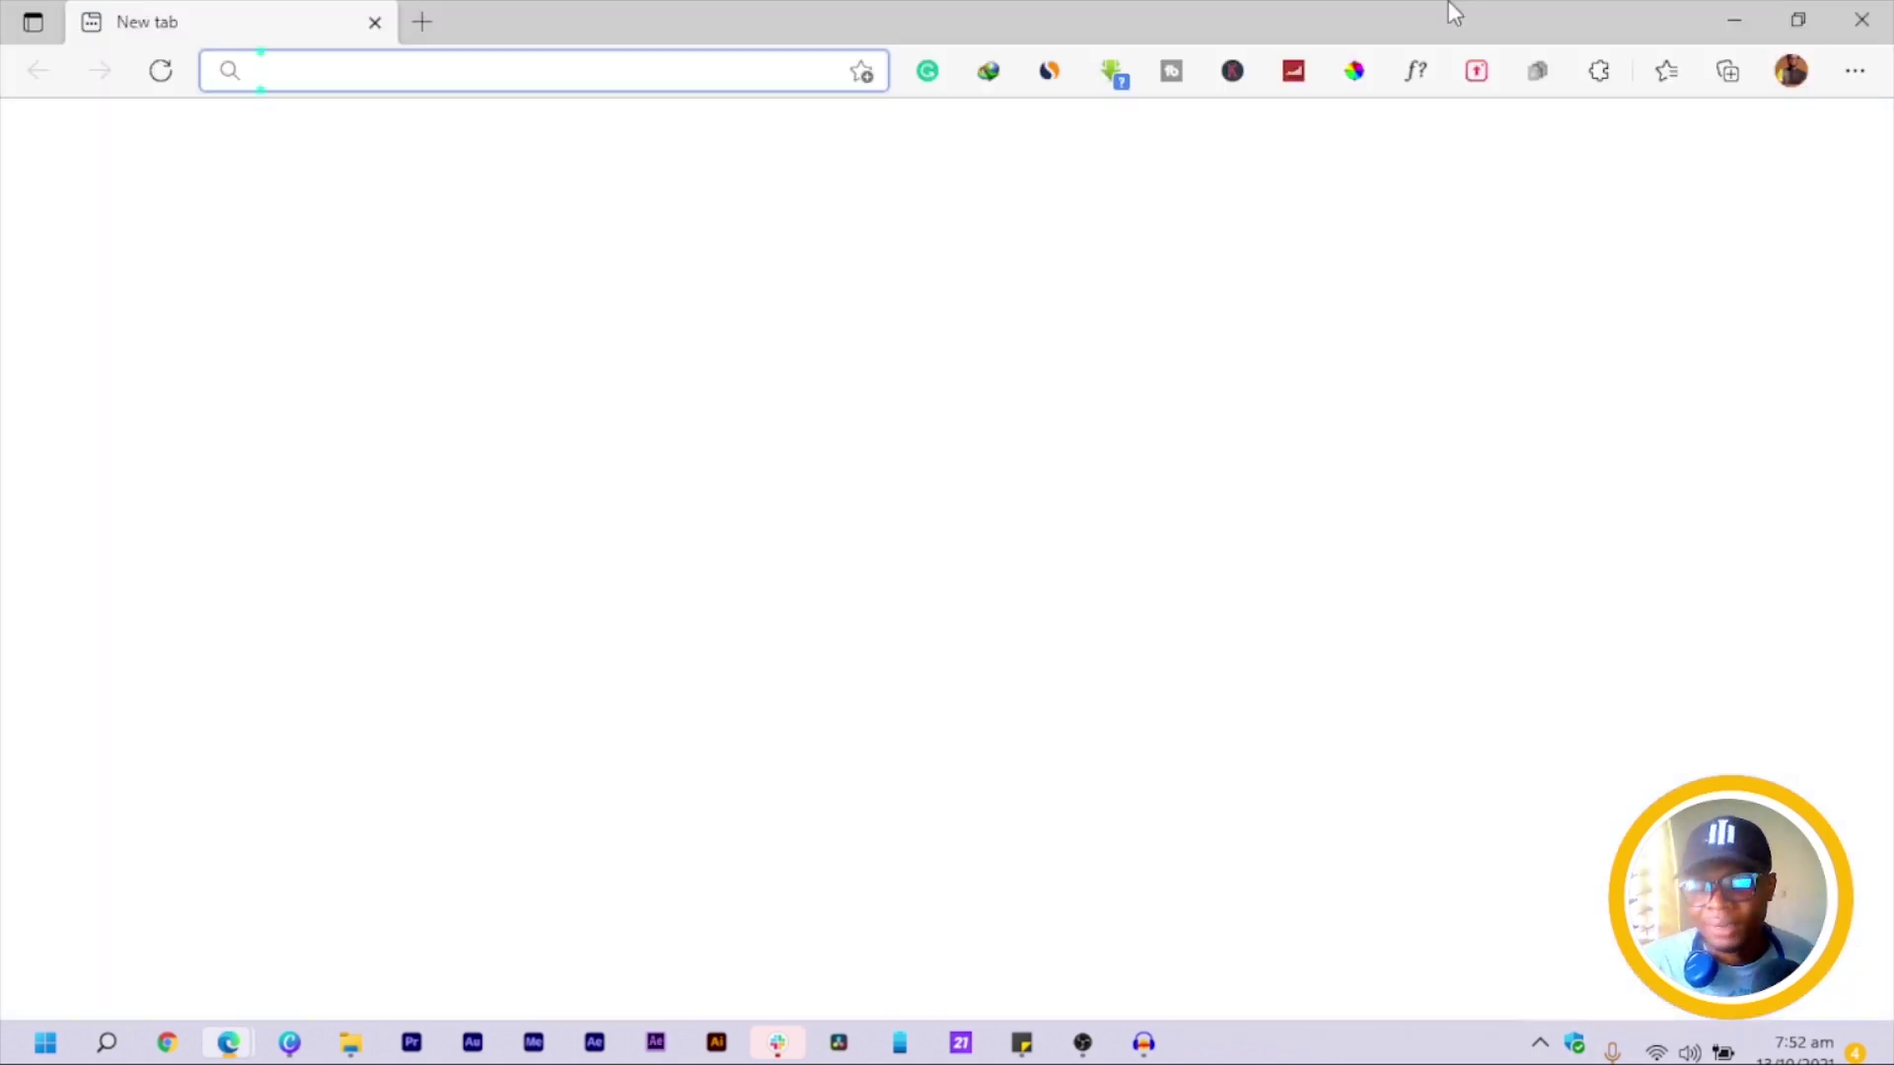
Load dummytextgenerator.com in Edge and copy its Lorem ipsum result.
type("dunn")
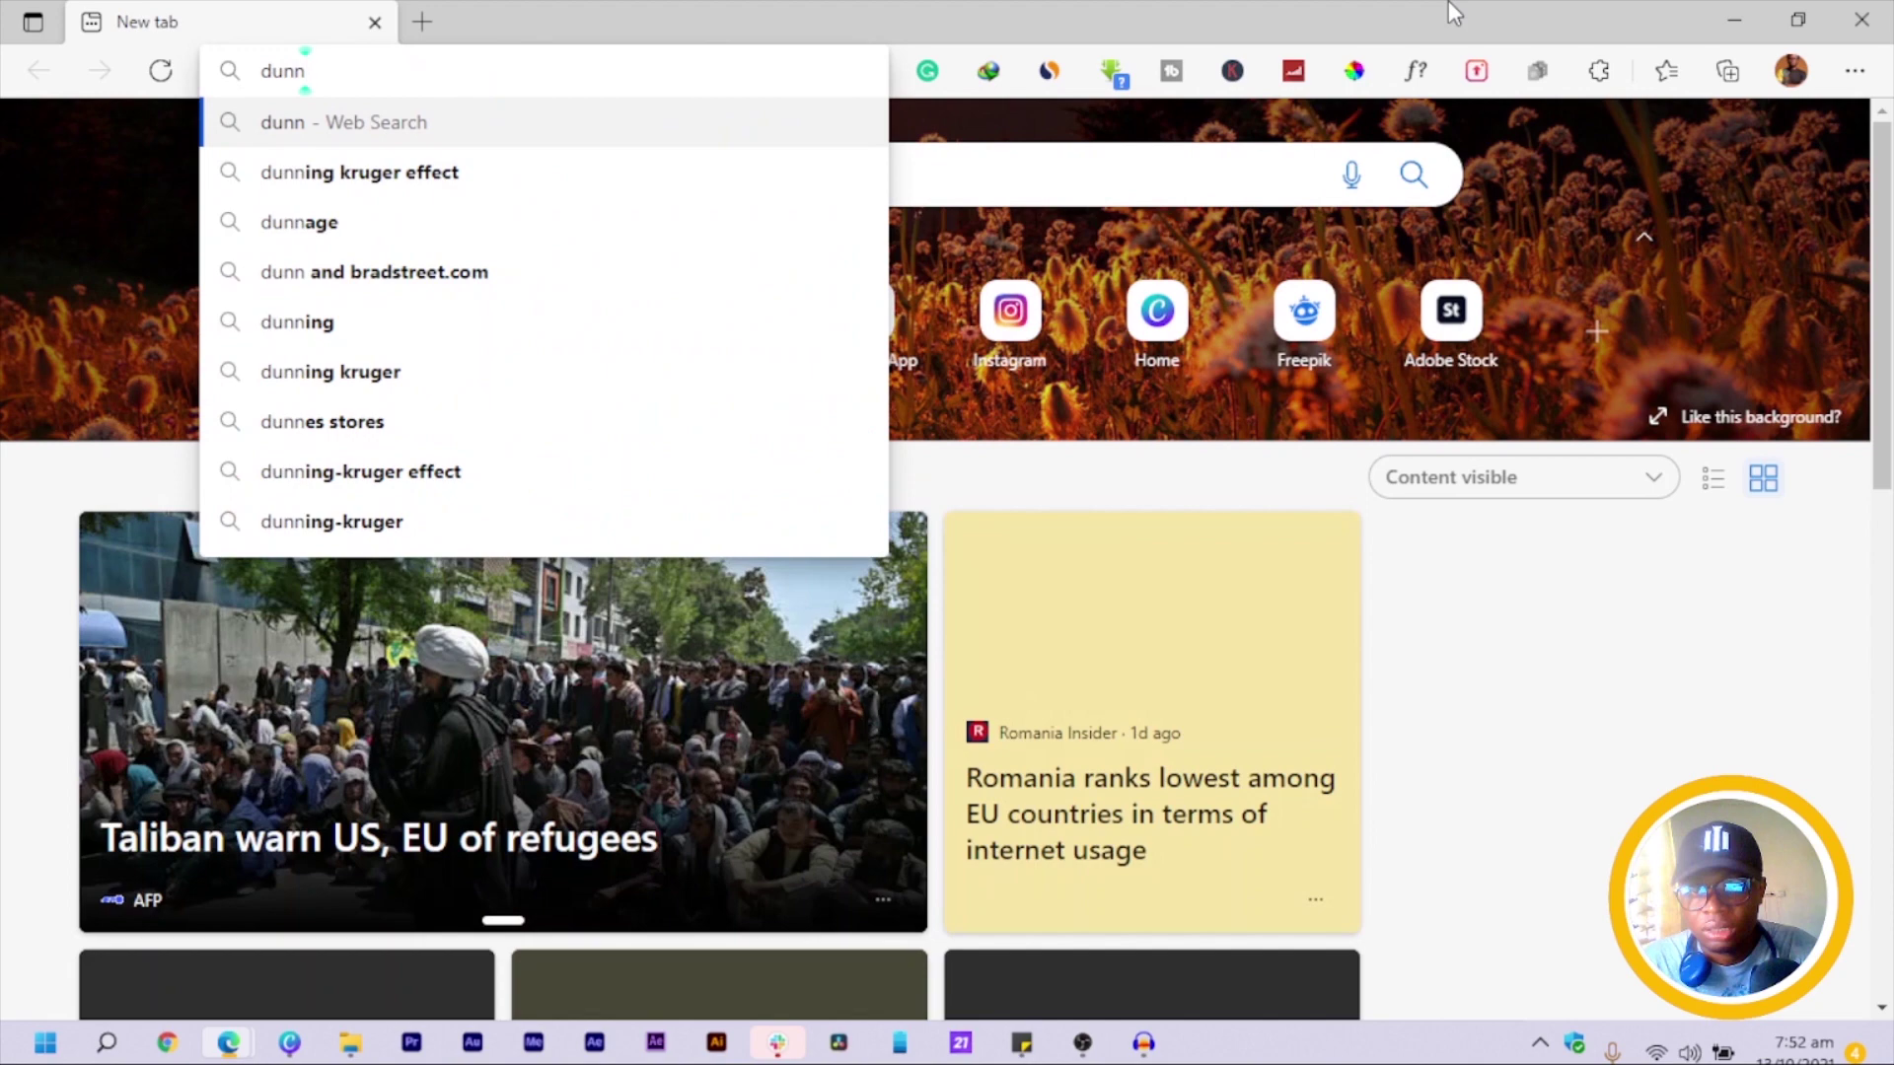
key("BackSpace")
key("BackSpace")
type("mmytextgenerator.com")
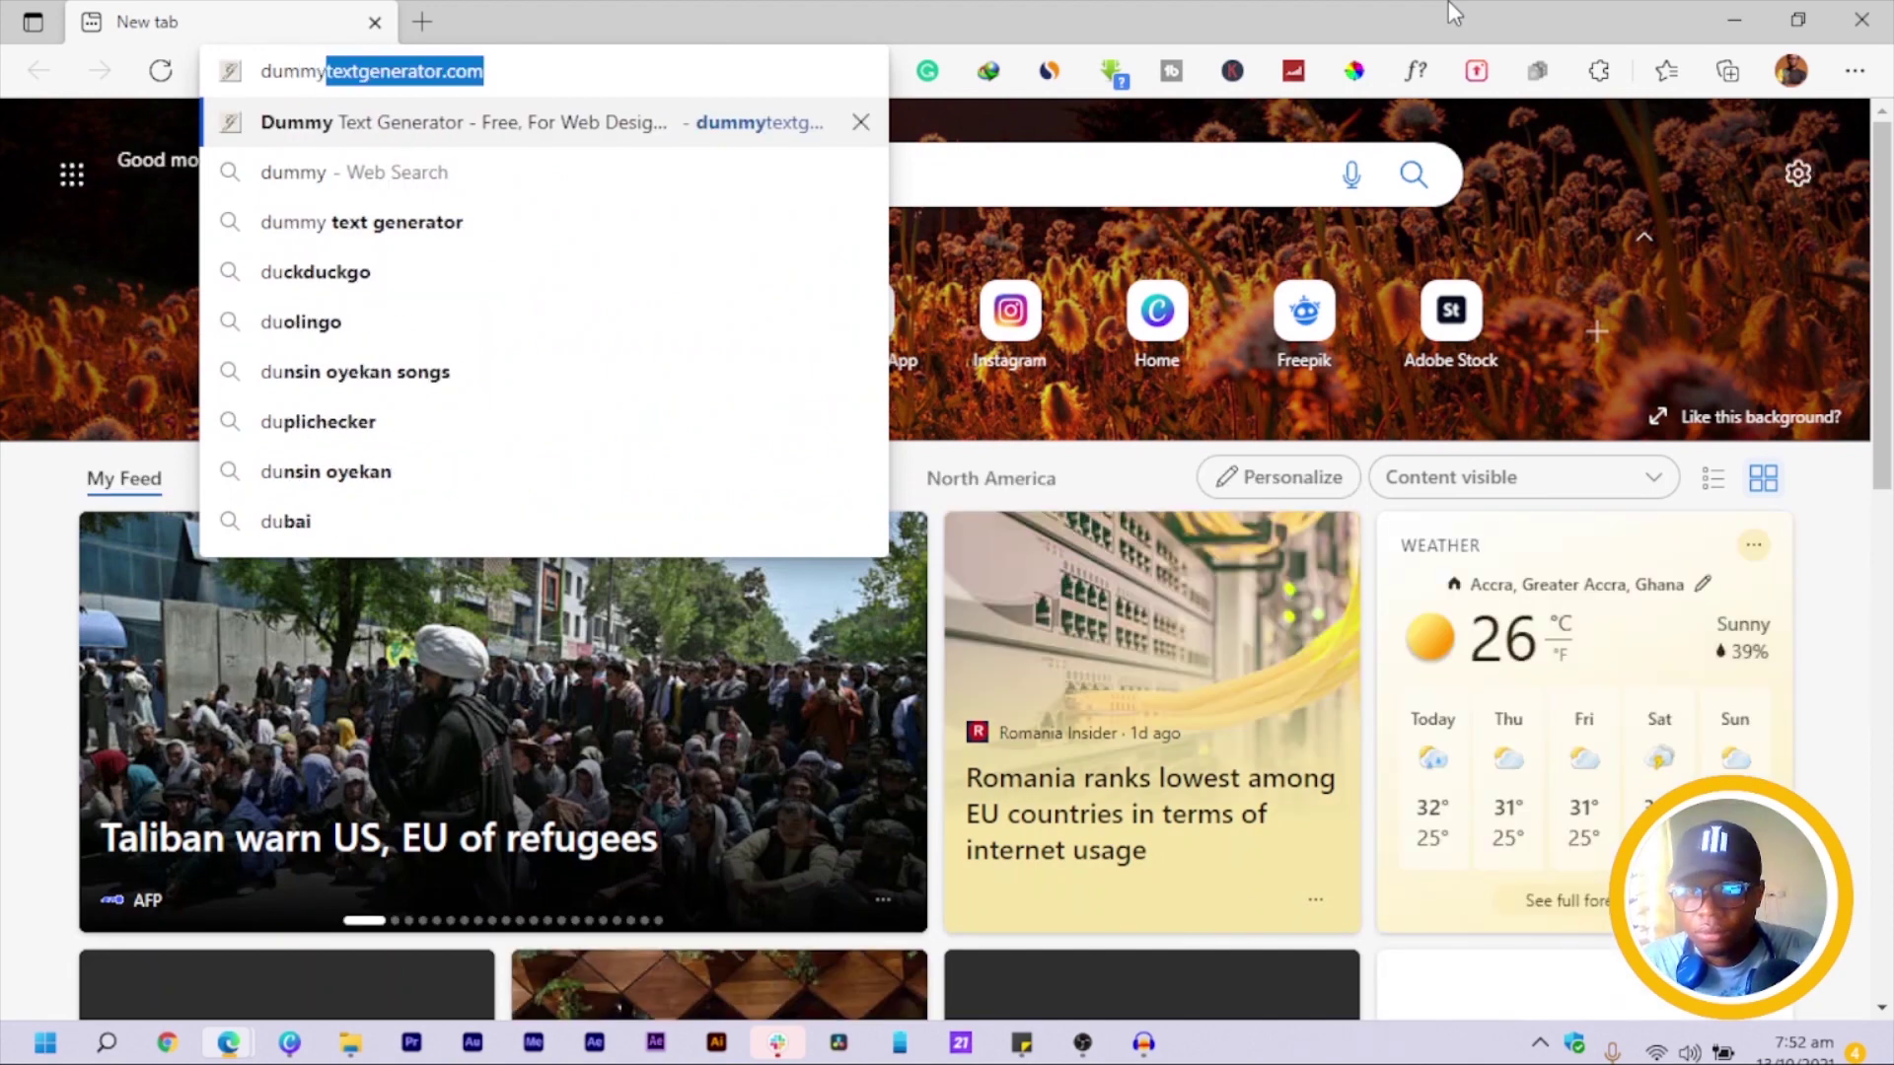
key("Return")
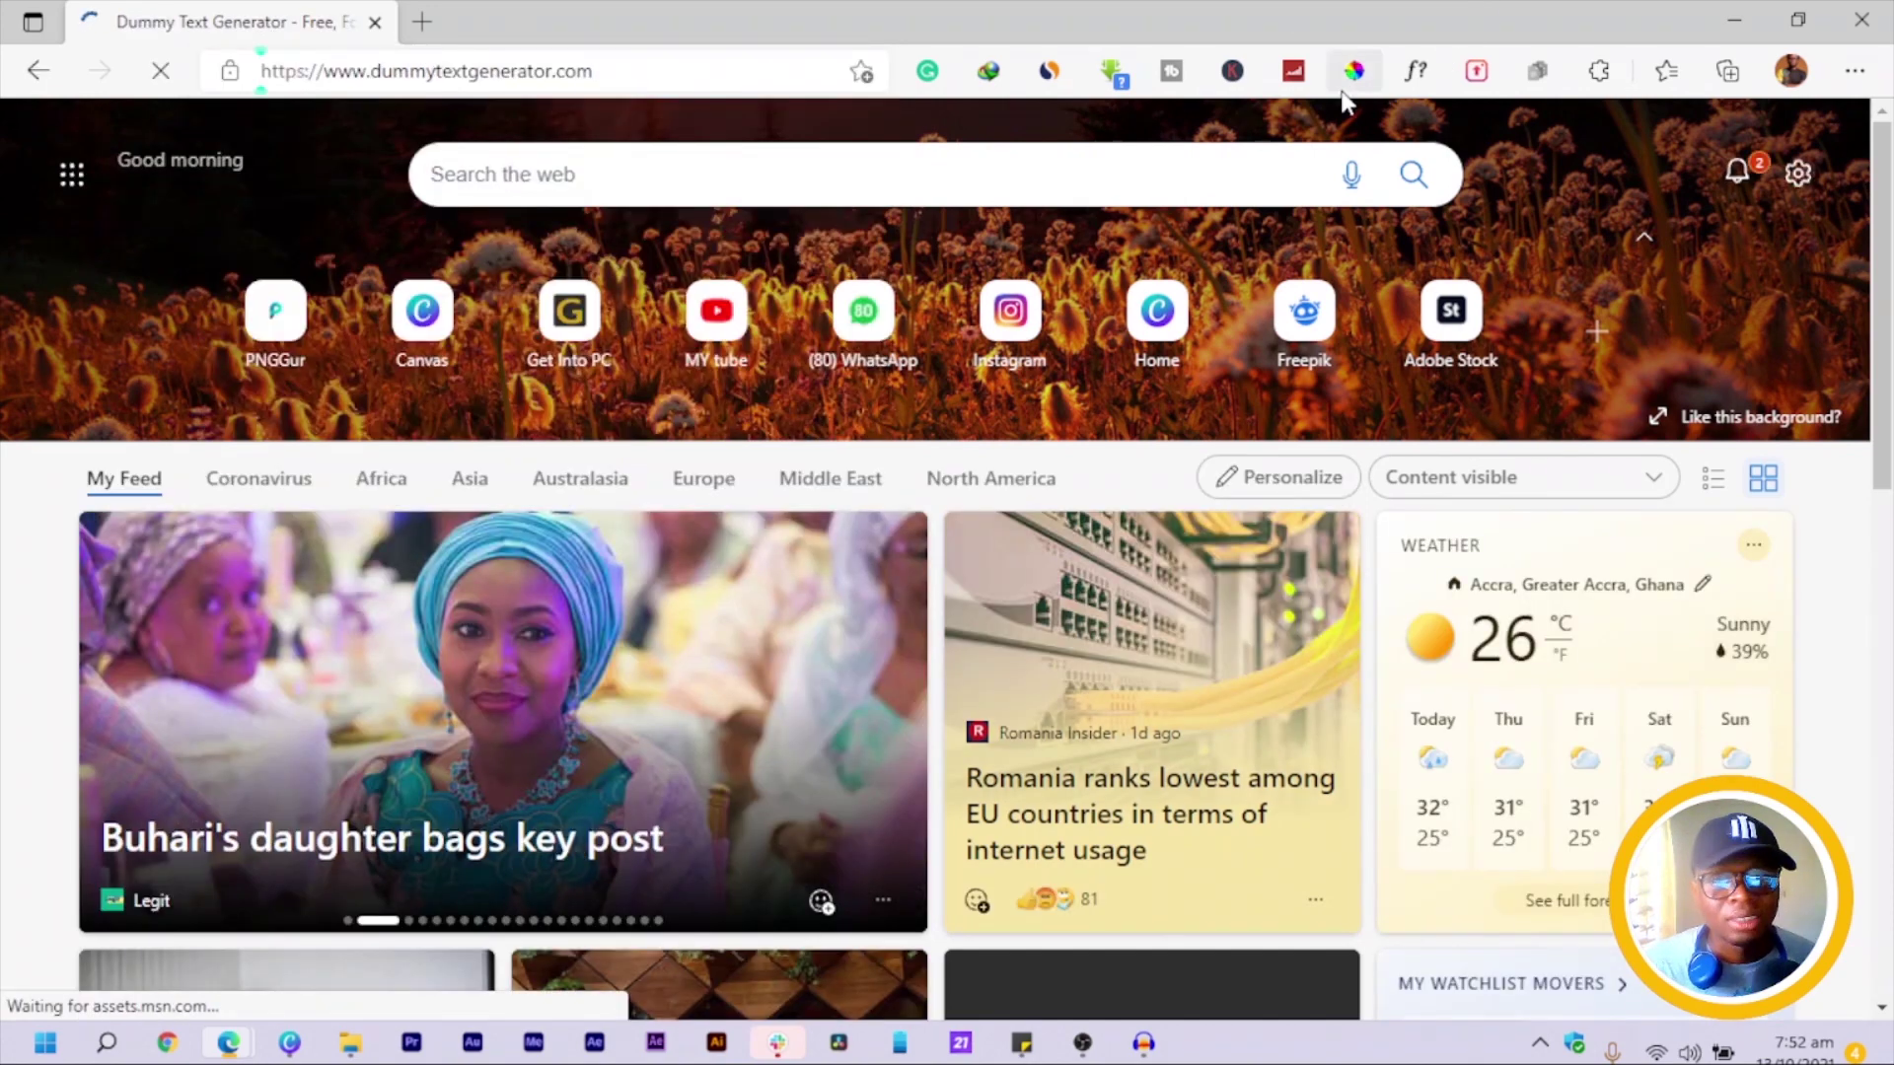
scroll(720, 834, "down", 4)
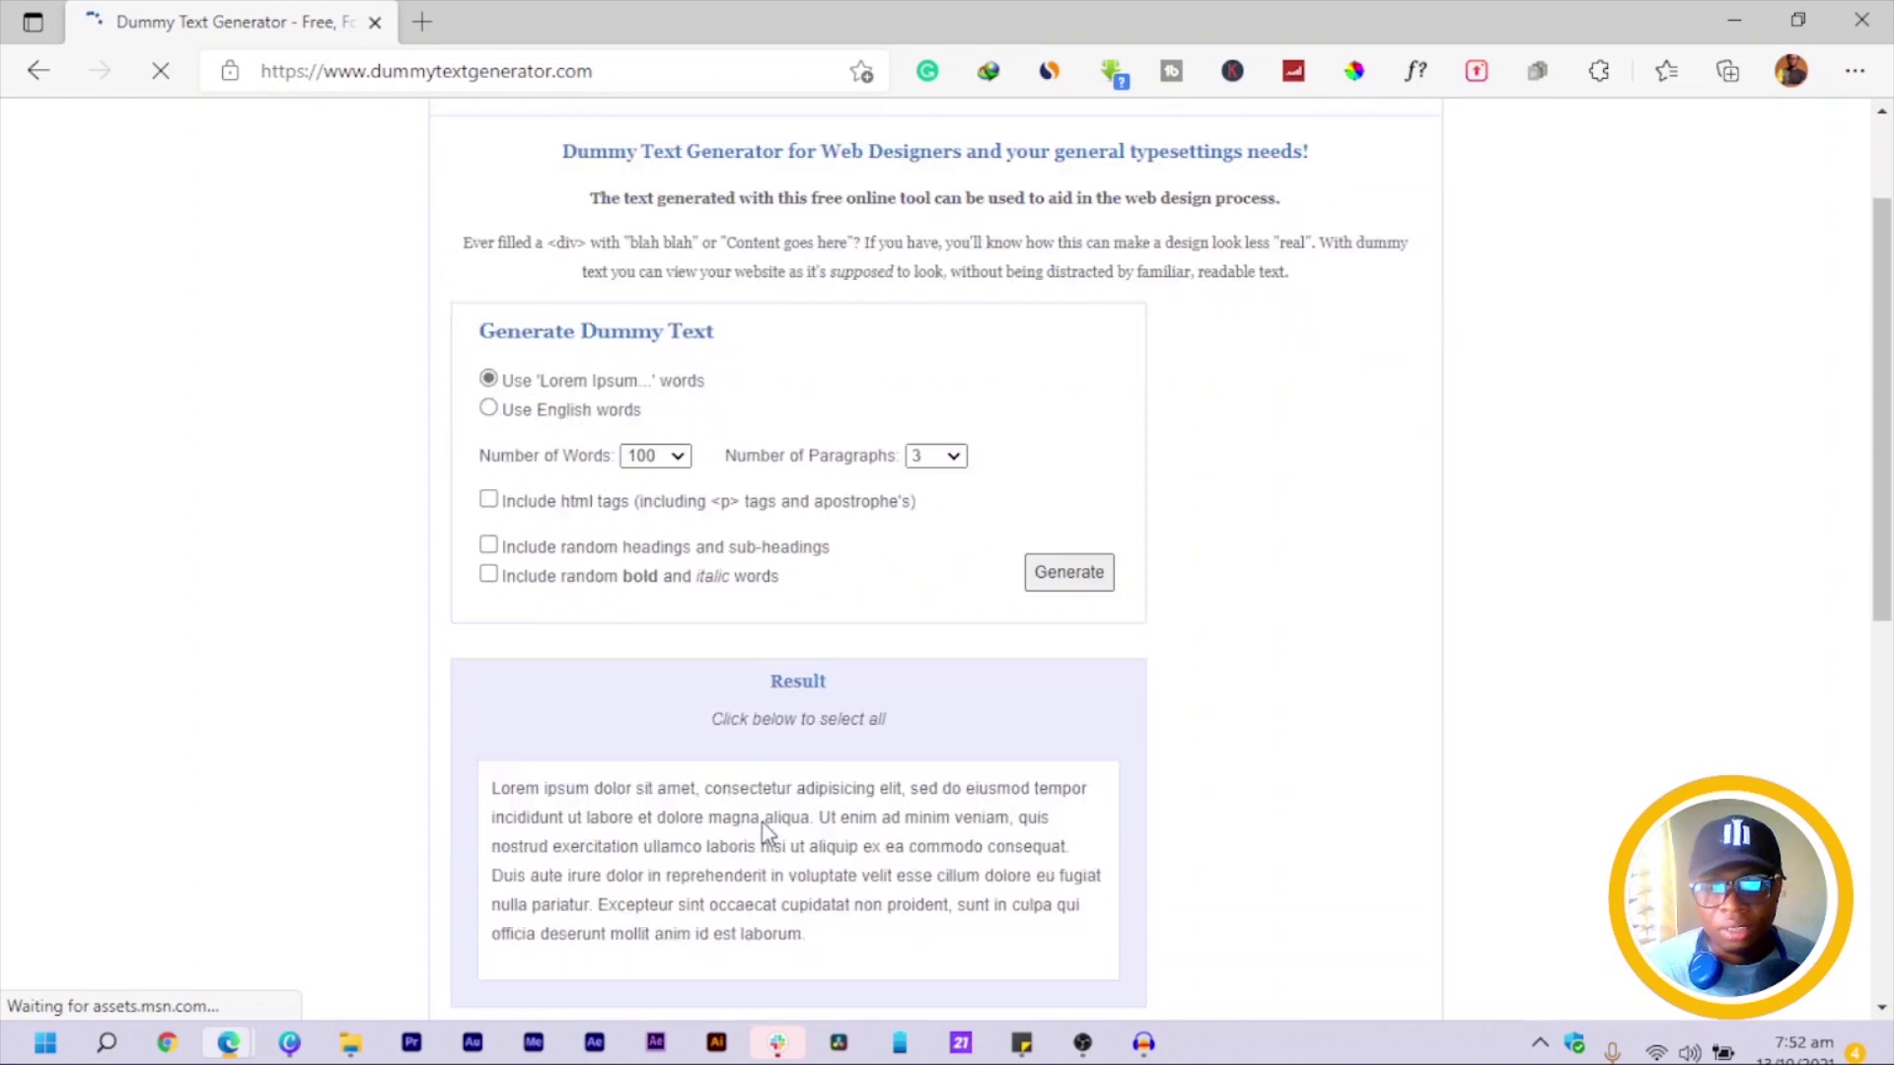
left_click(755, 531)
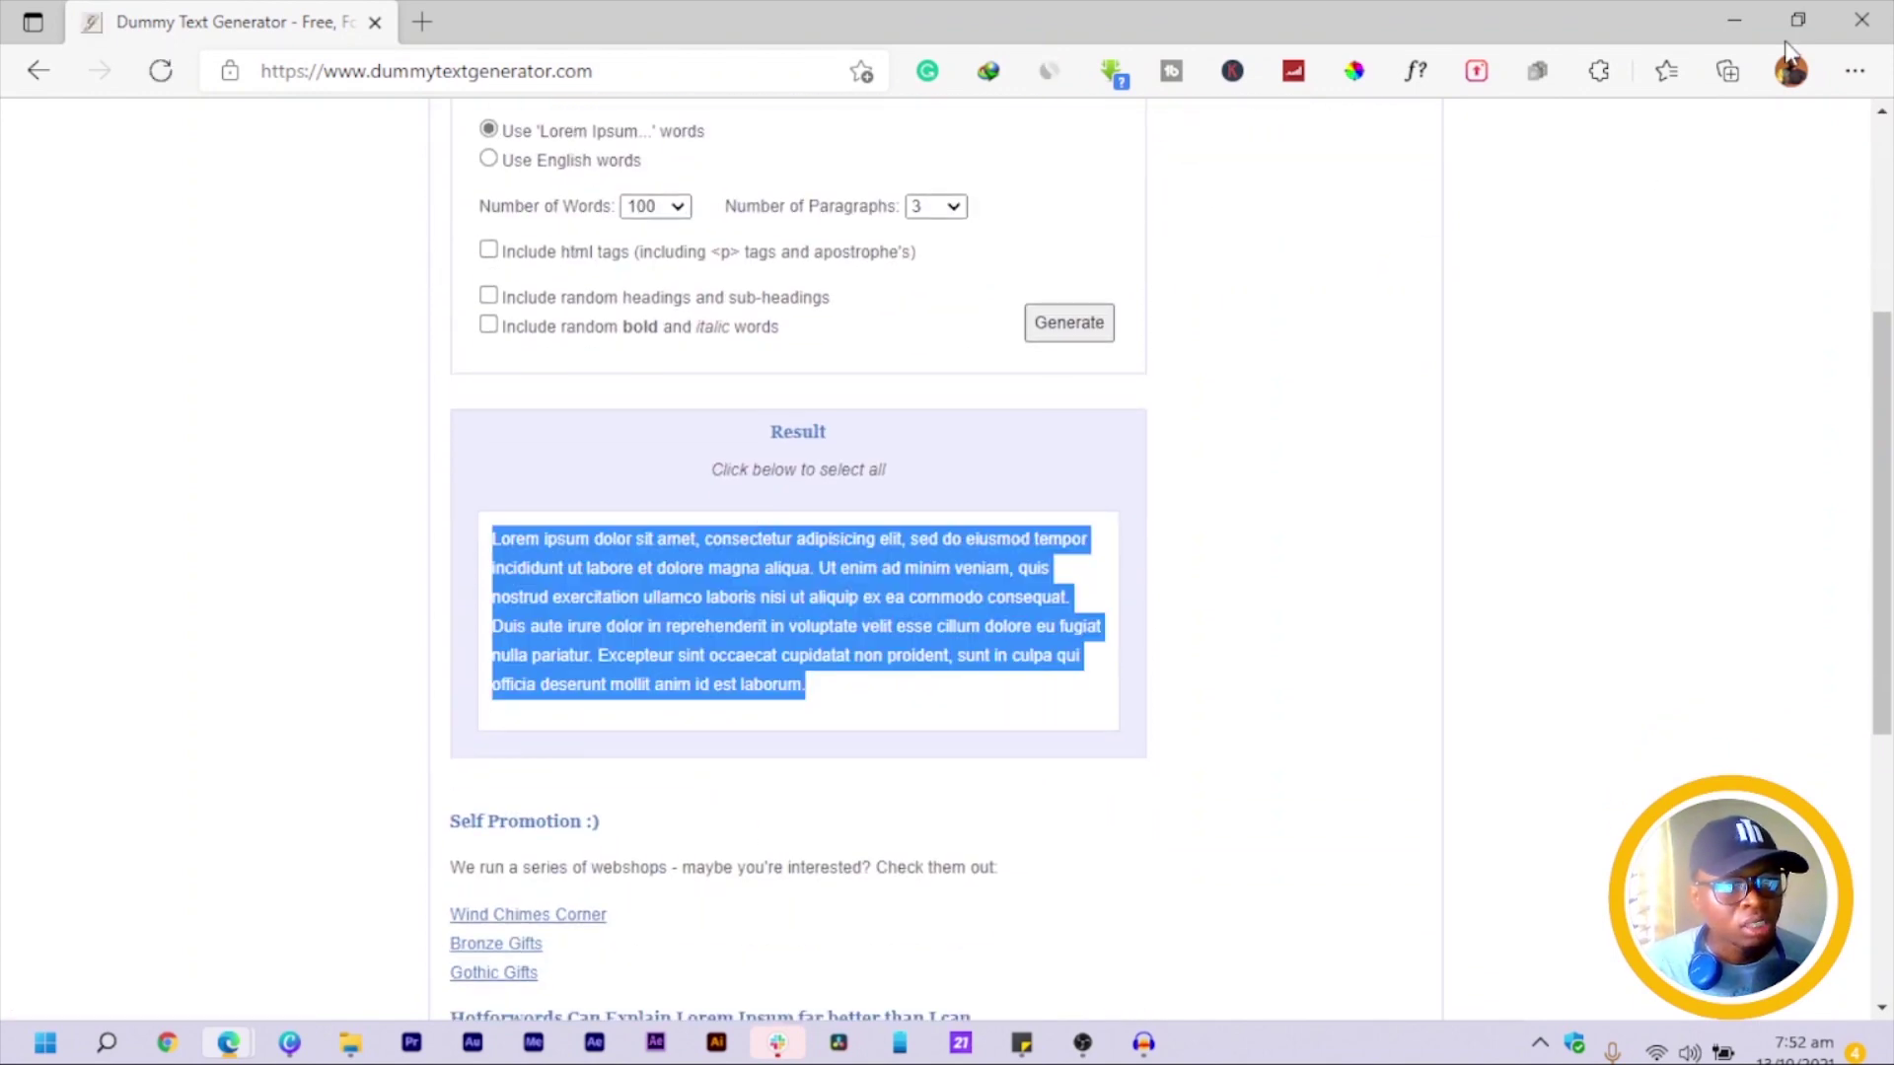
Return to Canva and paste the Lorem ipsum paragraph into the design.
left_click(1732, 20)
left_click(1119, 654)
key("ctrl+v")
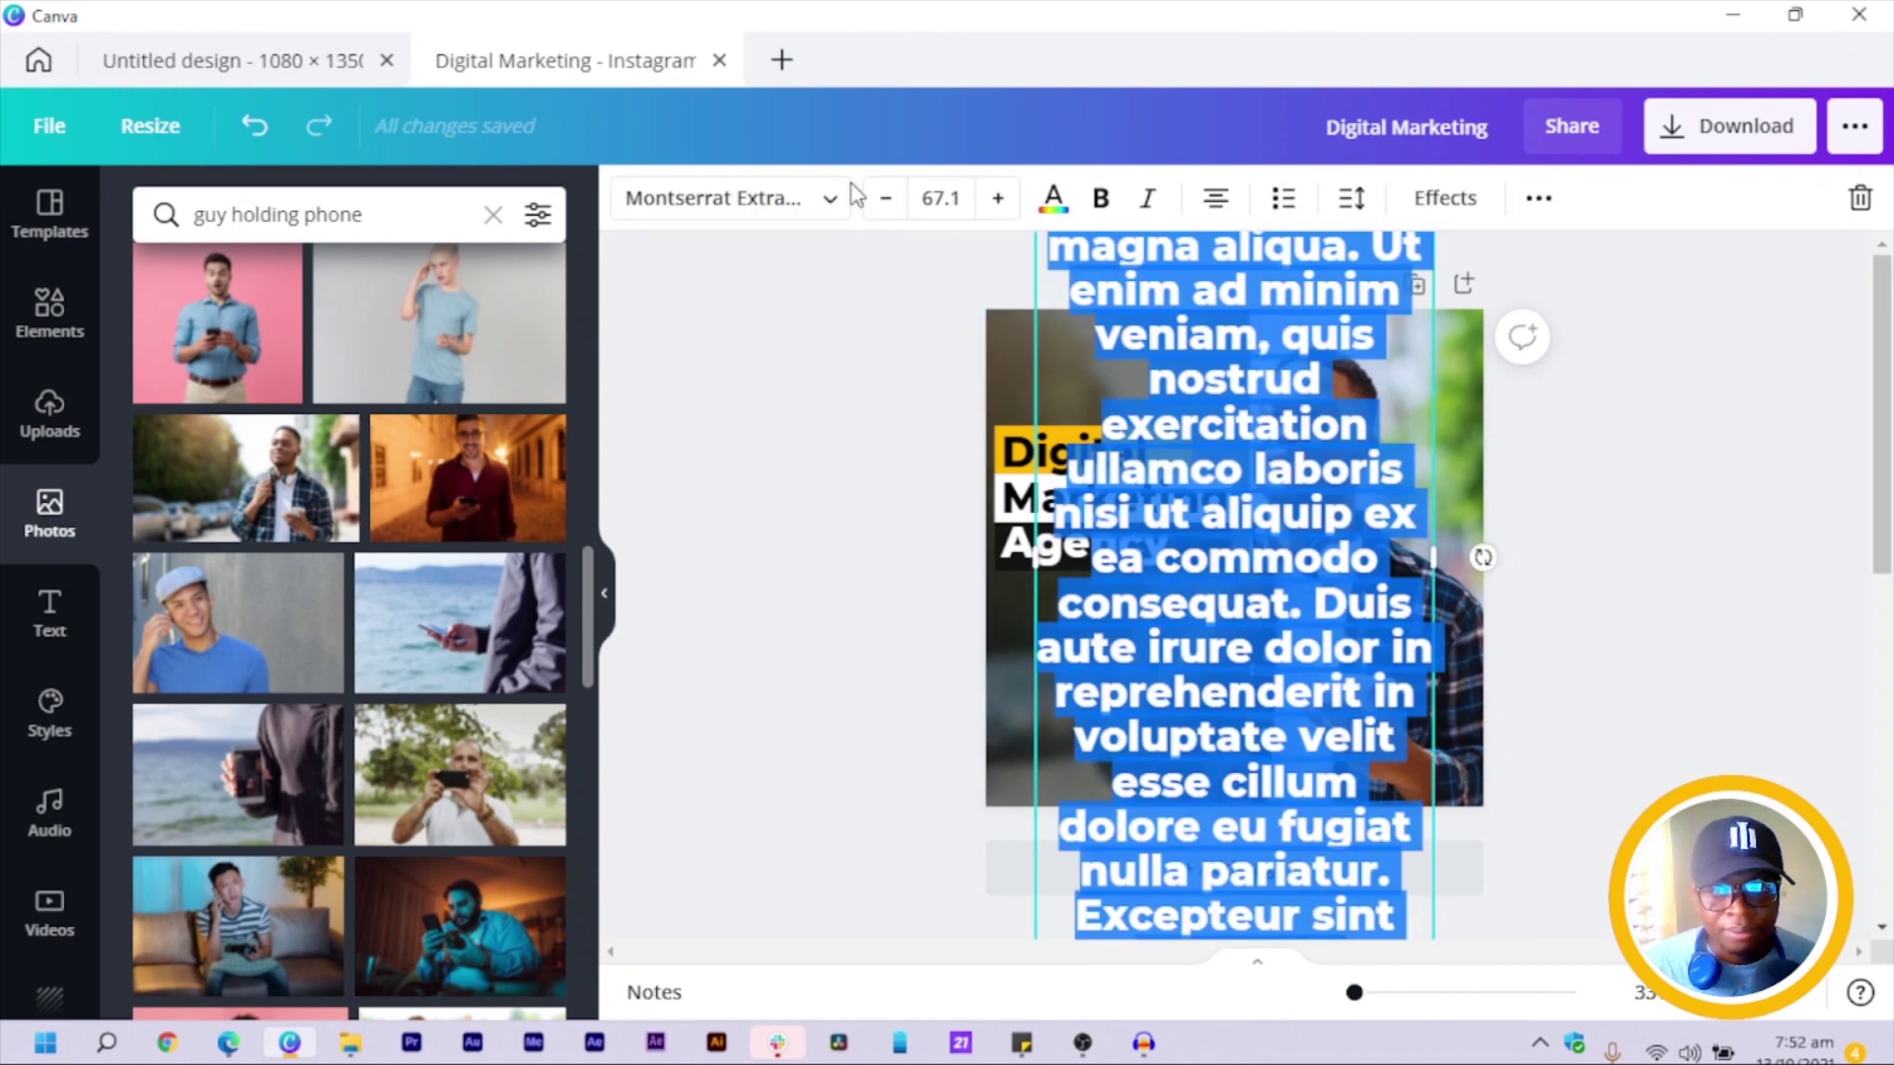
Set the pasted text to Montserrat and trim it down to its opening sentence.
left_click(774, 202)
left_click(187, 337)
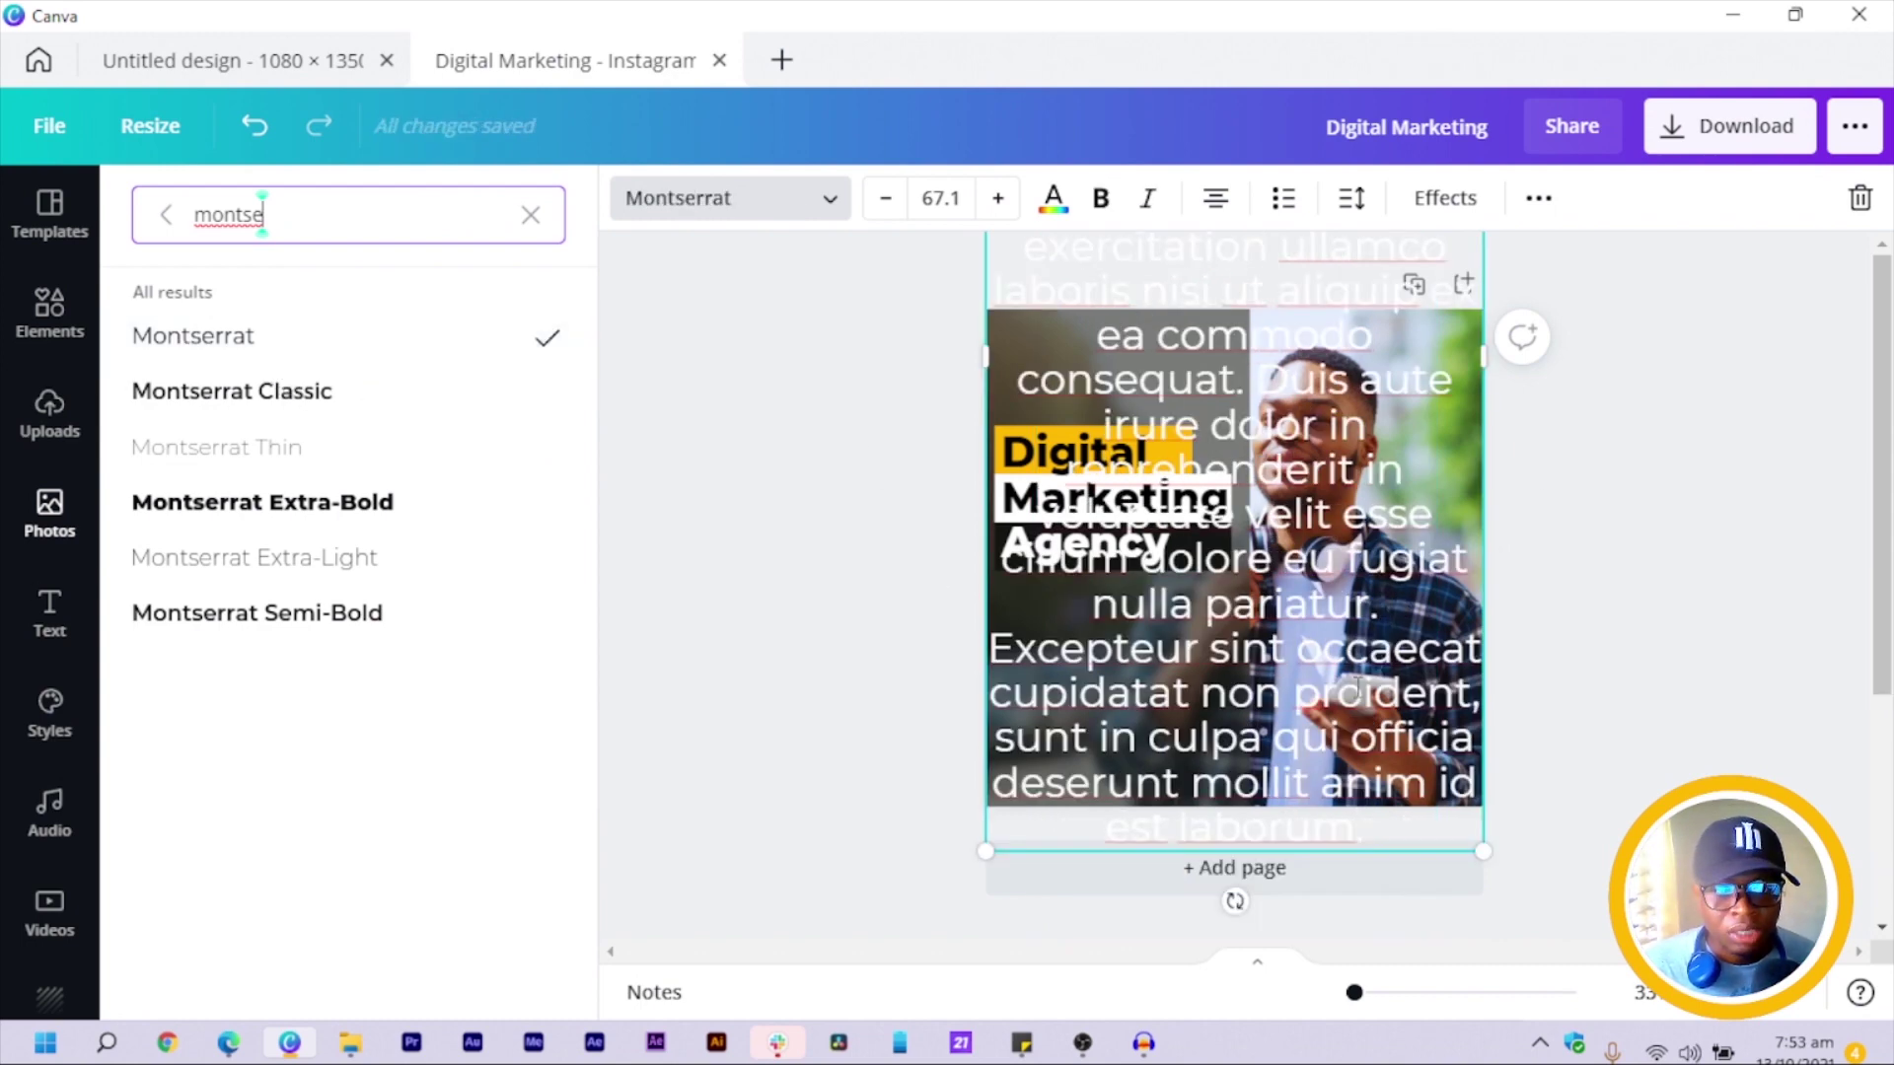
left_click_drag(1477, 784, 1184, 426)
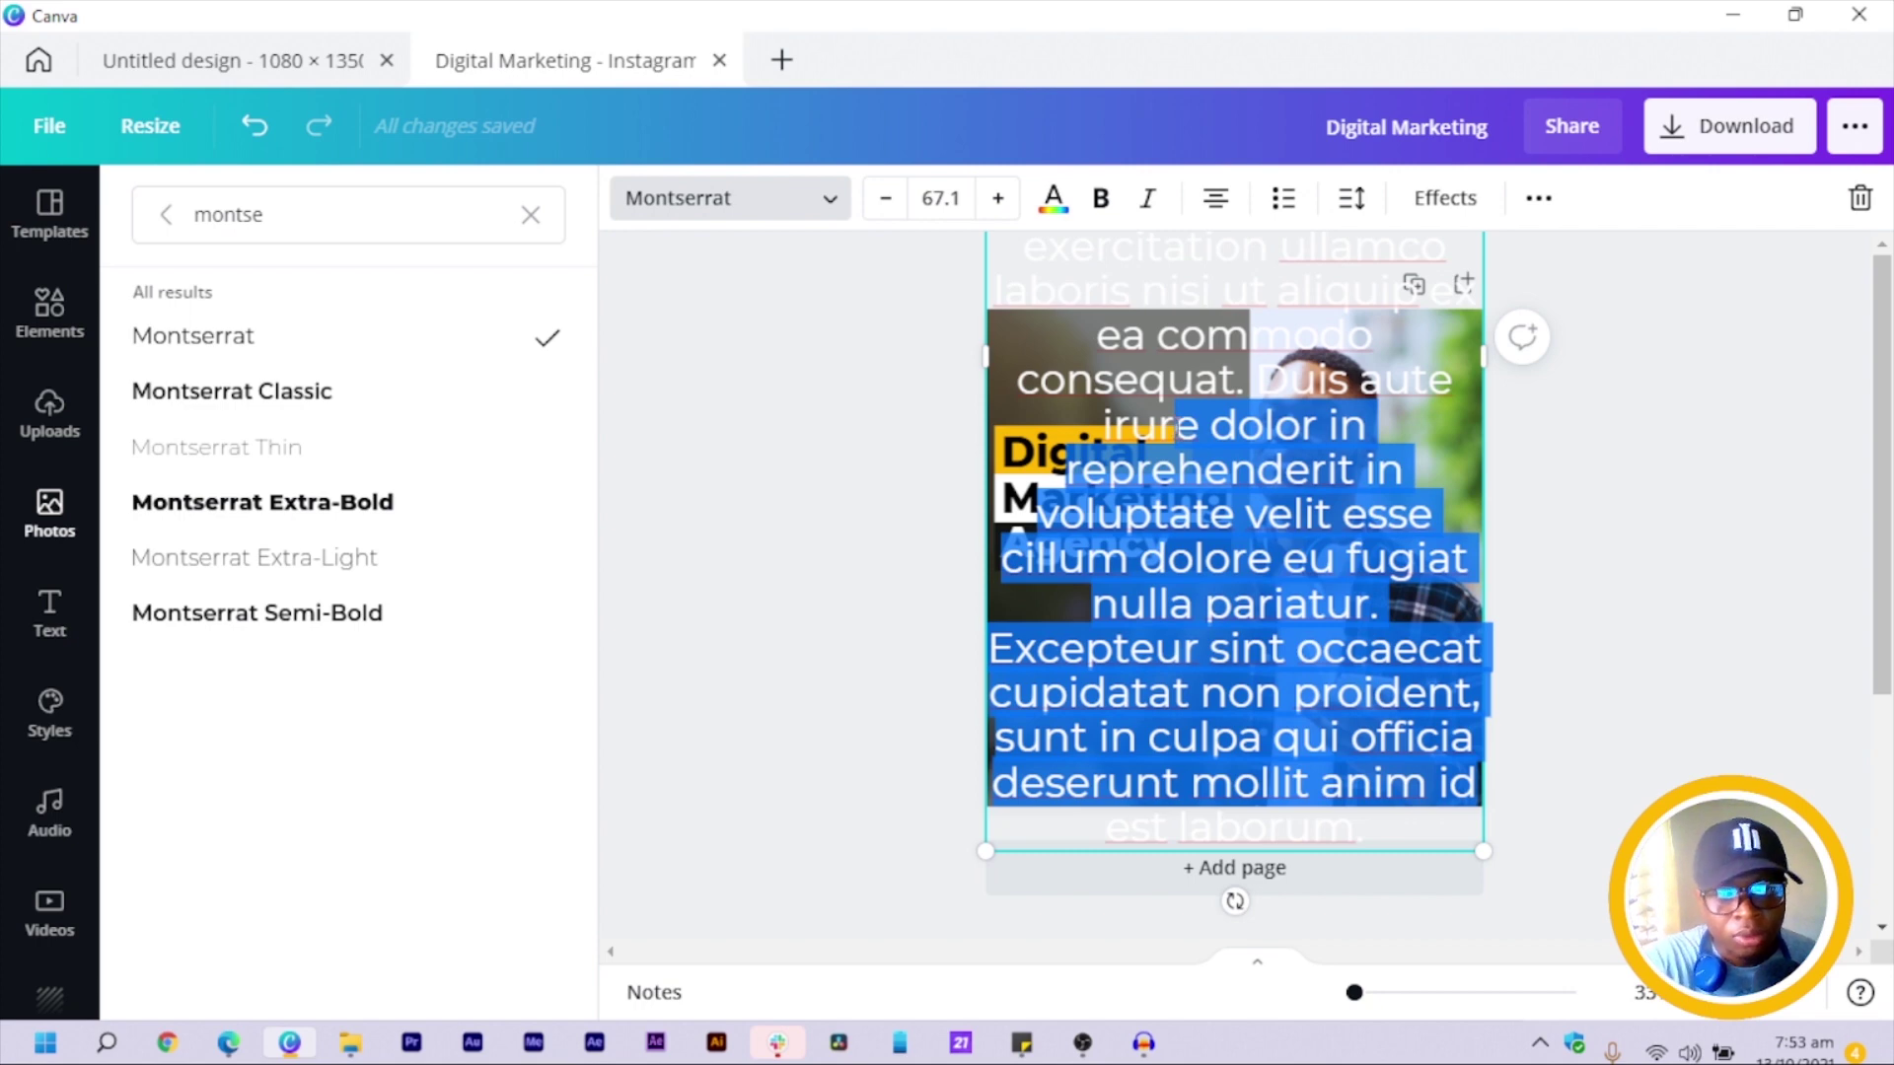
key("BackSpace")
left_click(843, 518)
left_click_drag(1426, 406, 986, 313)
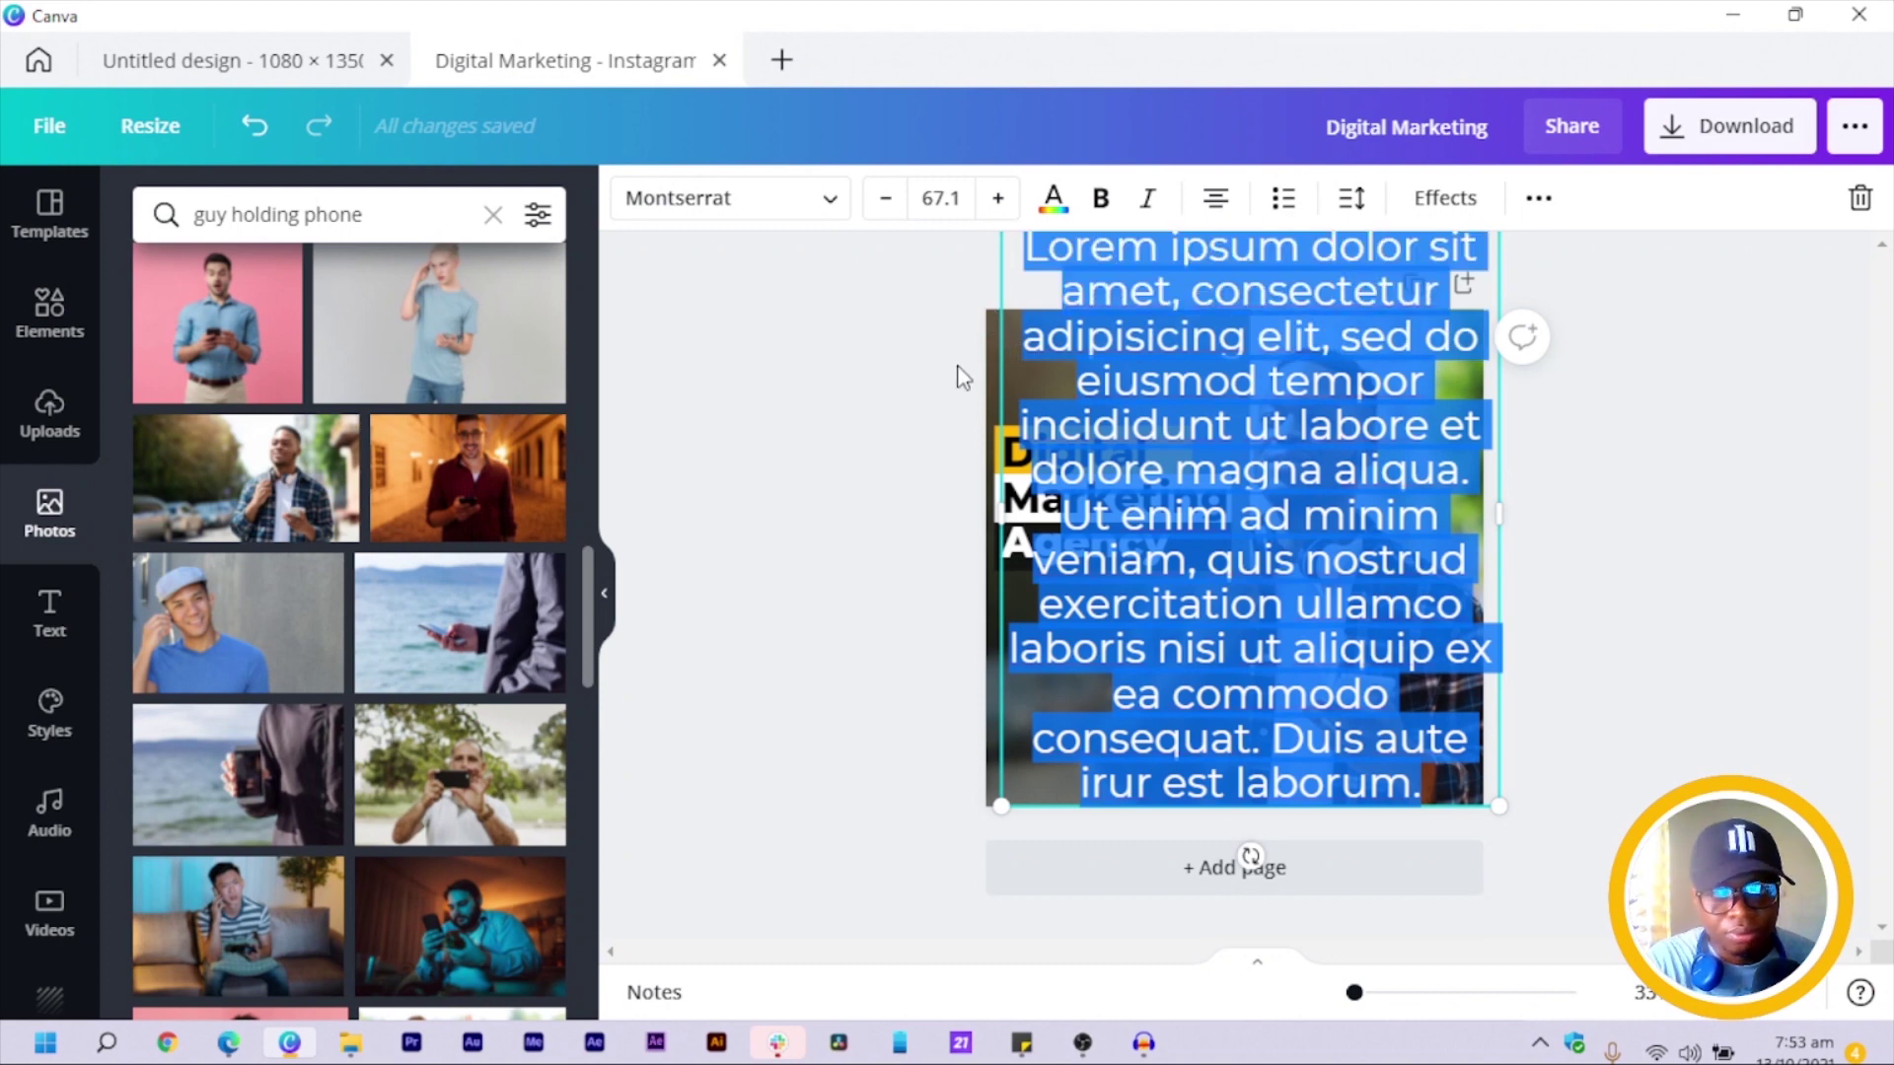
key("BackSpace")
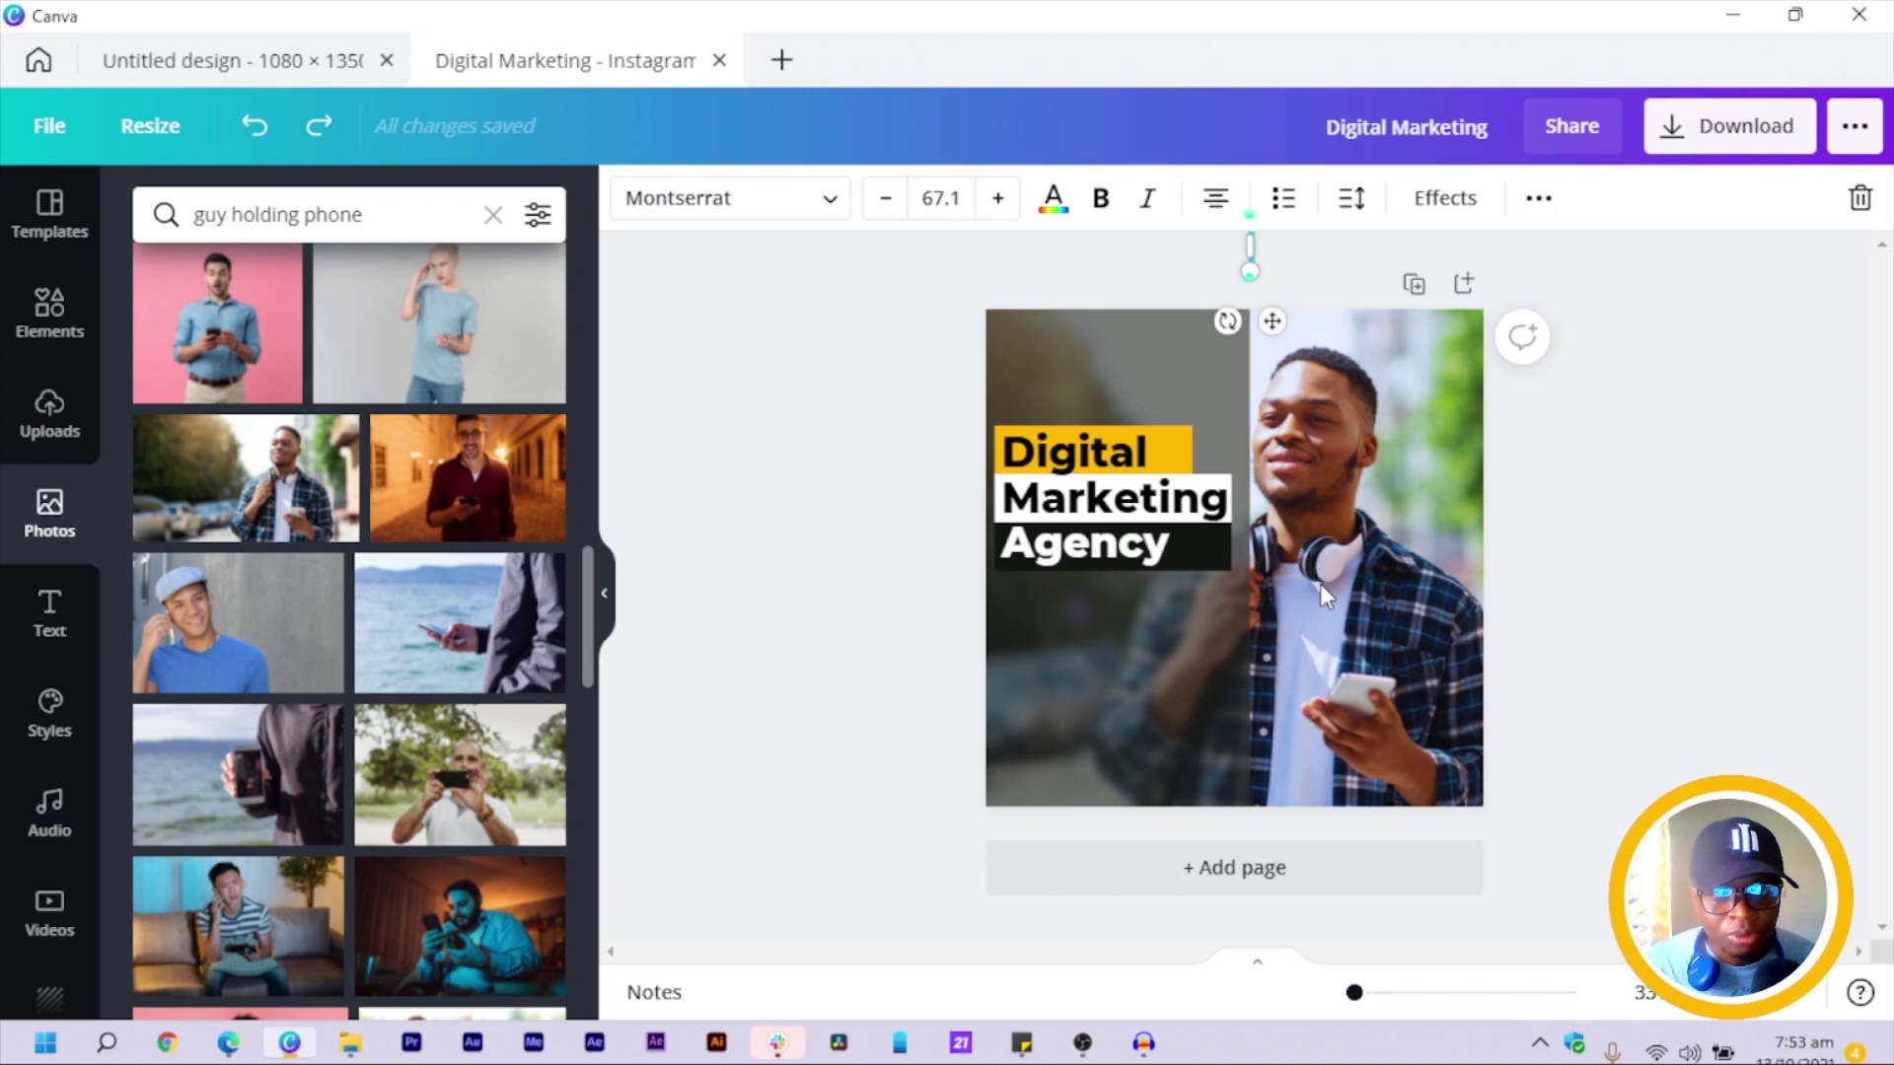
key("ctrl+z")
left_click_drag(1433, 340, 1470, 792)
key("BackSpace")
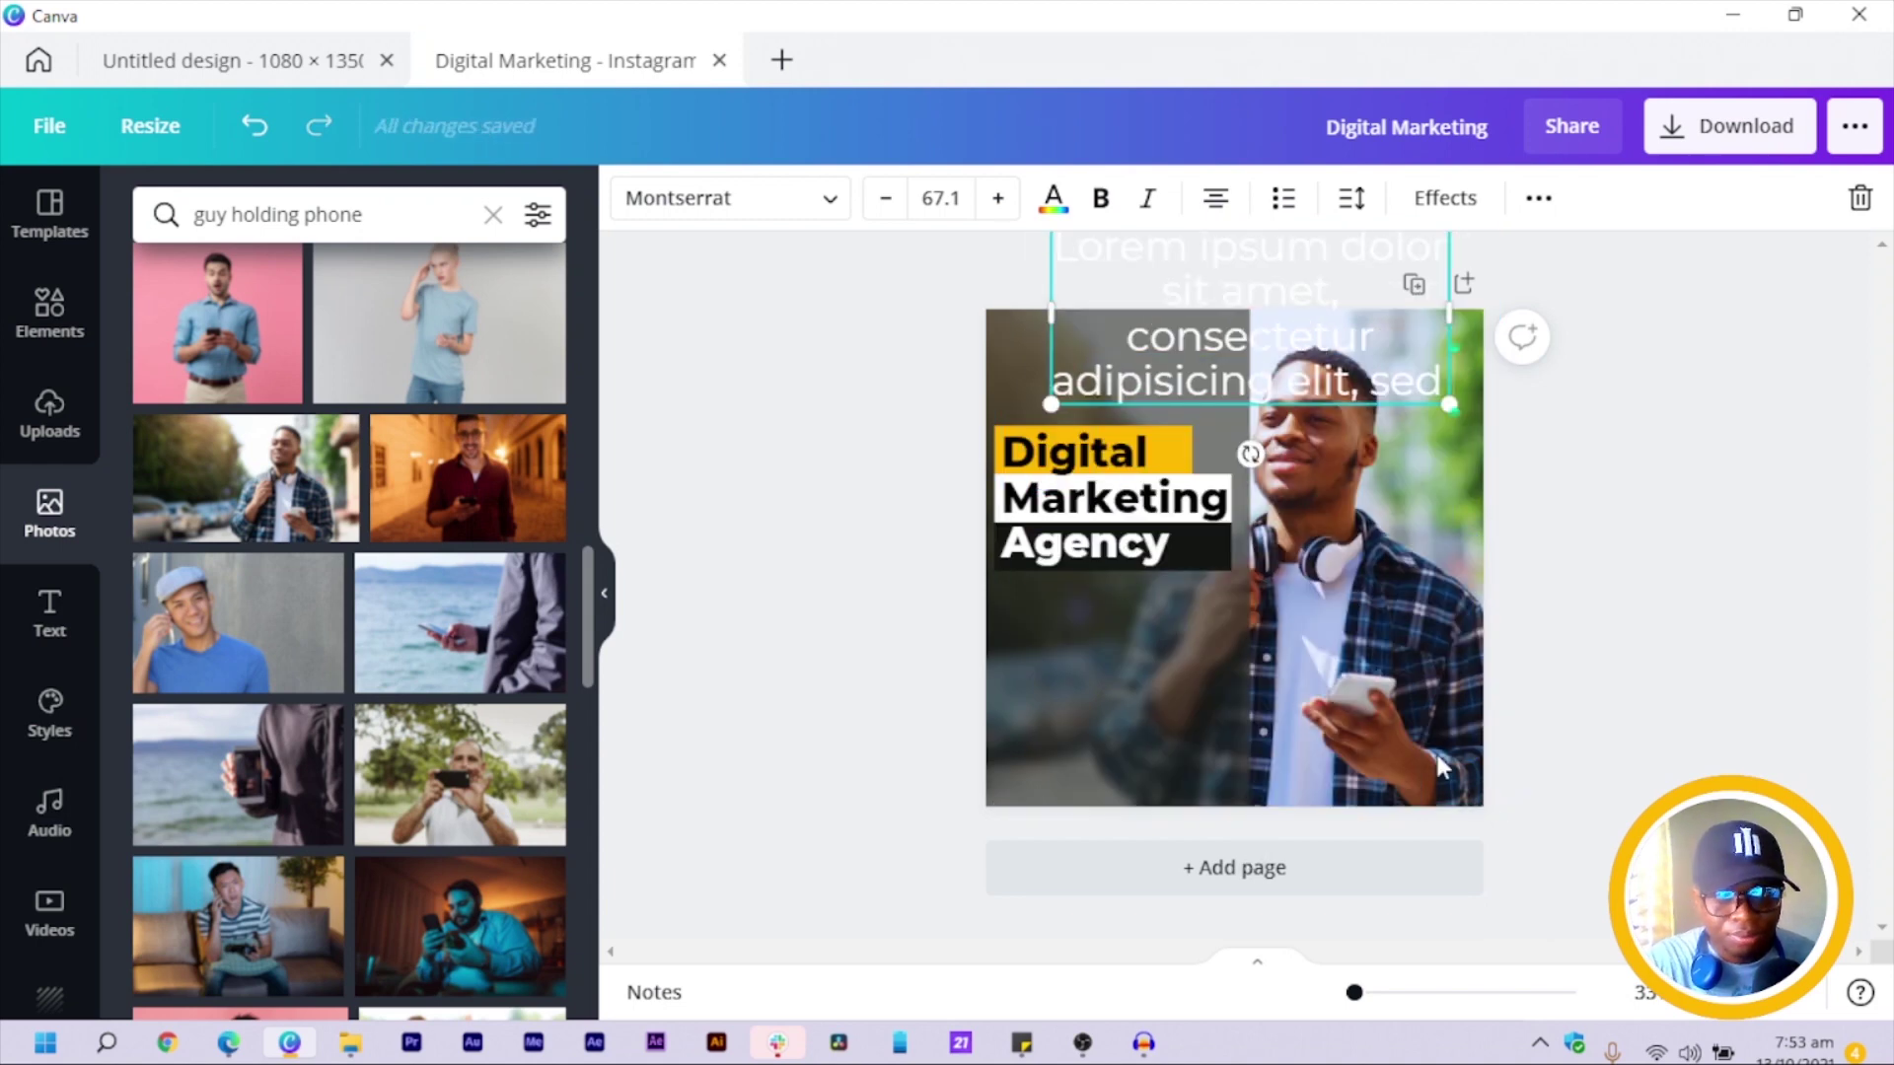
left_click(774, 484)
Move the lorem text below Agency, left-align it and shrink it to 25.4.
left_click_drag(1226, 625, 766, 456)
left_click(765, 457)
left_click_drag(1233, 334, 1302, 720)
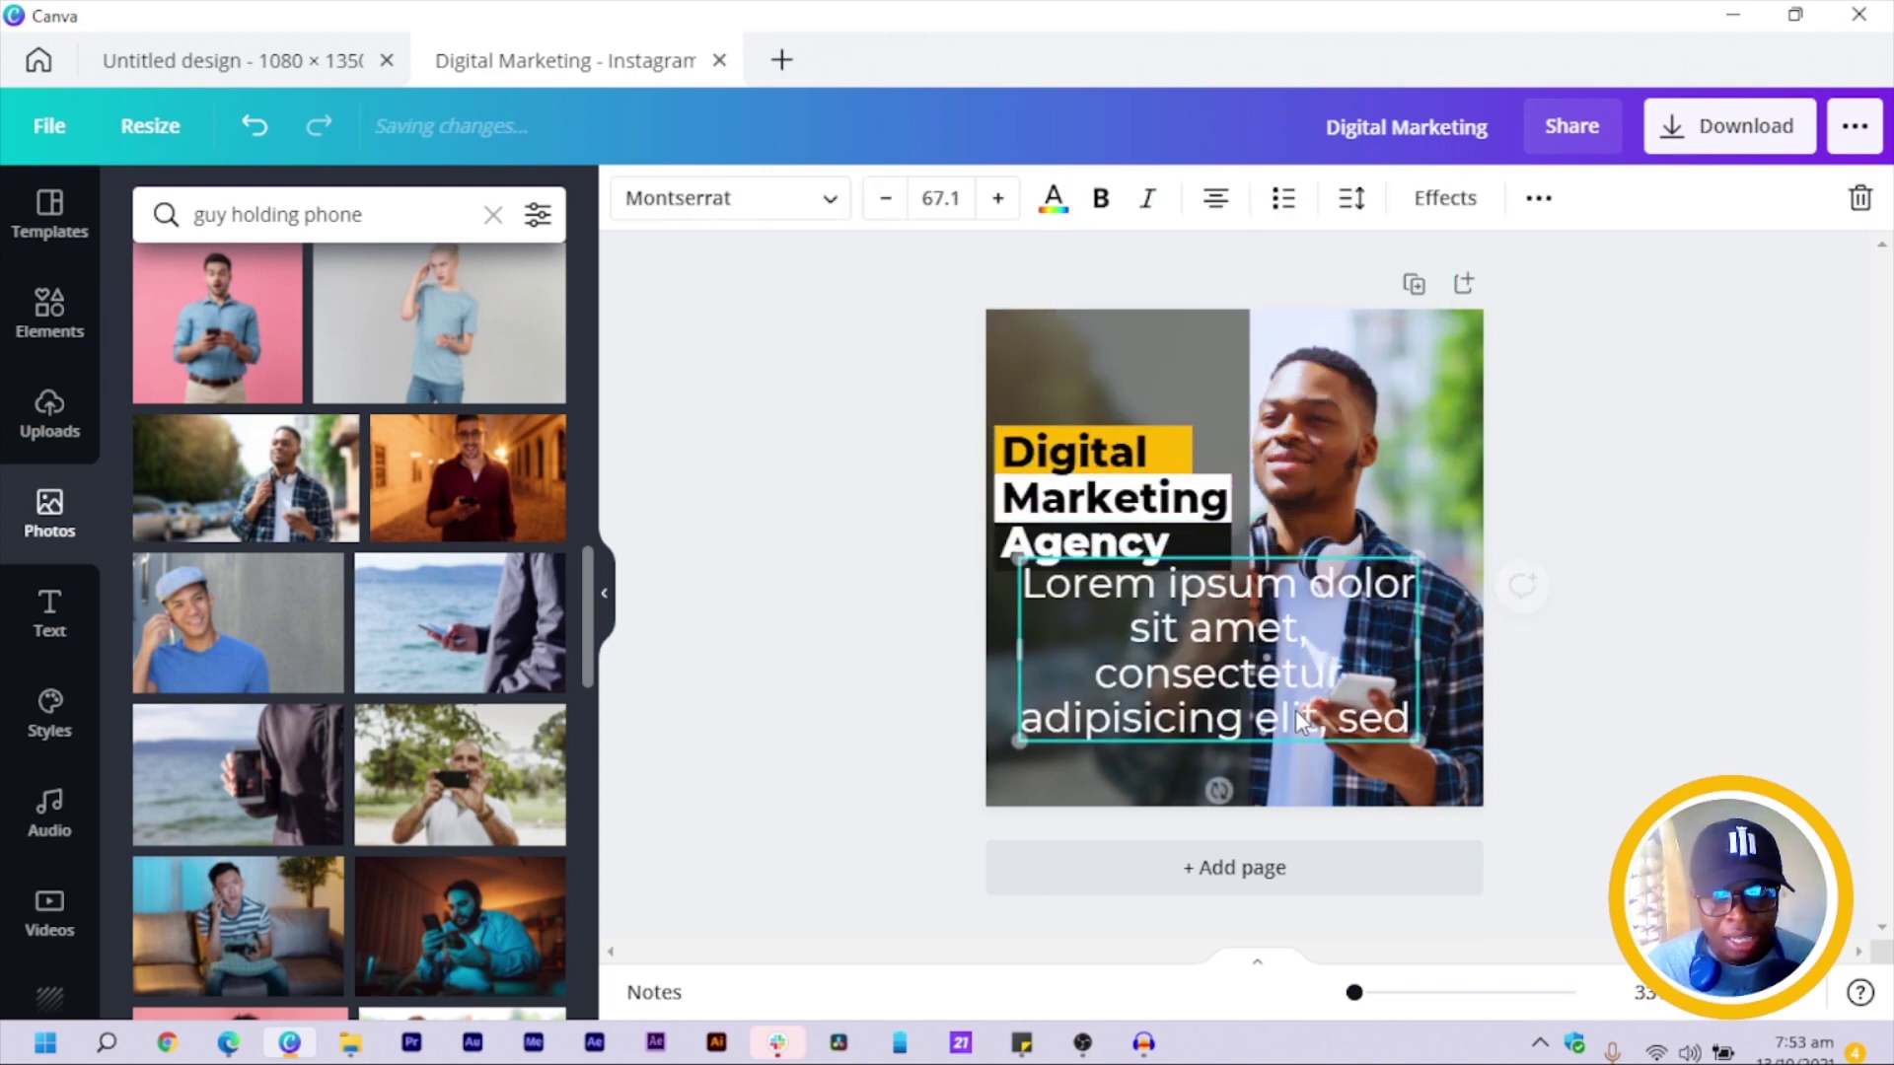
left_click(1215, 201)
left_click_drag(1475, 710, 1134, 697)
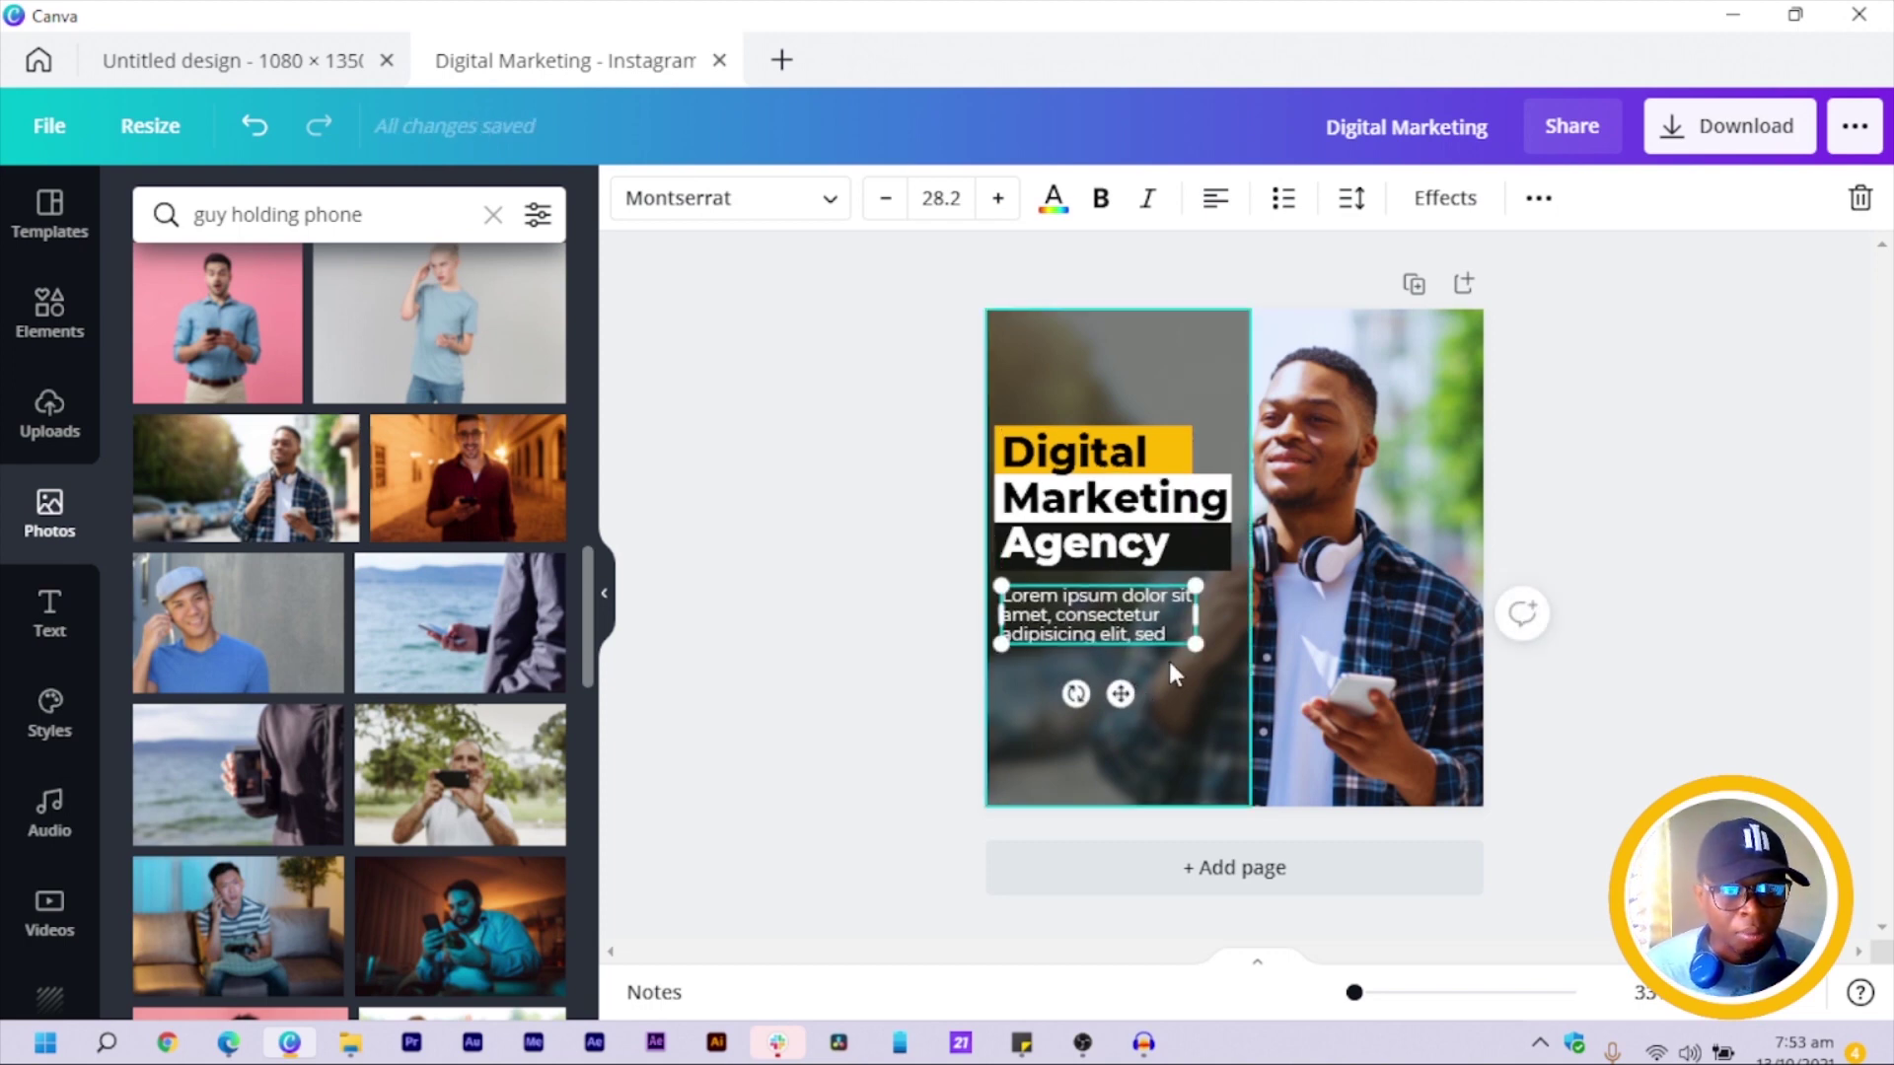
left_click_drag(1180, 636, 1230, 636)
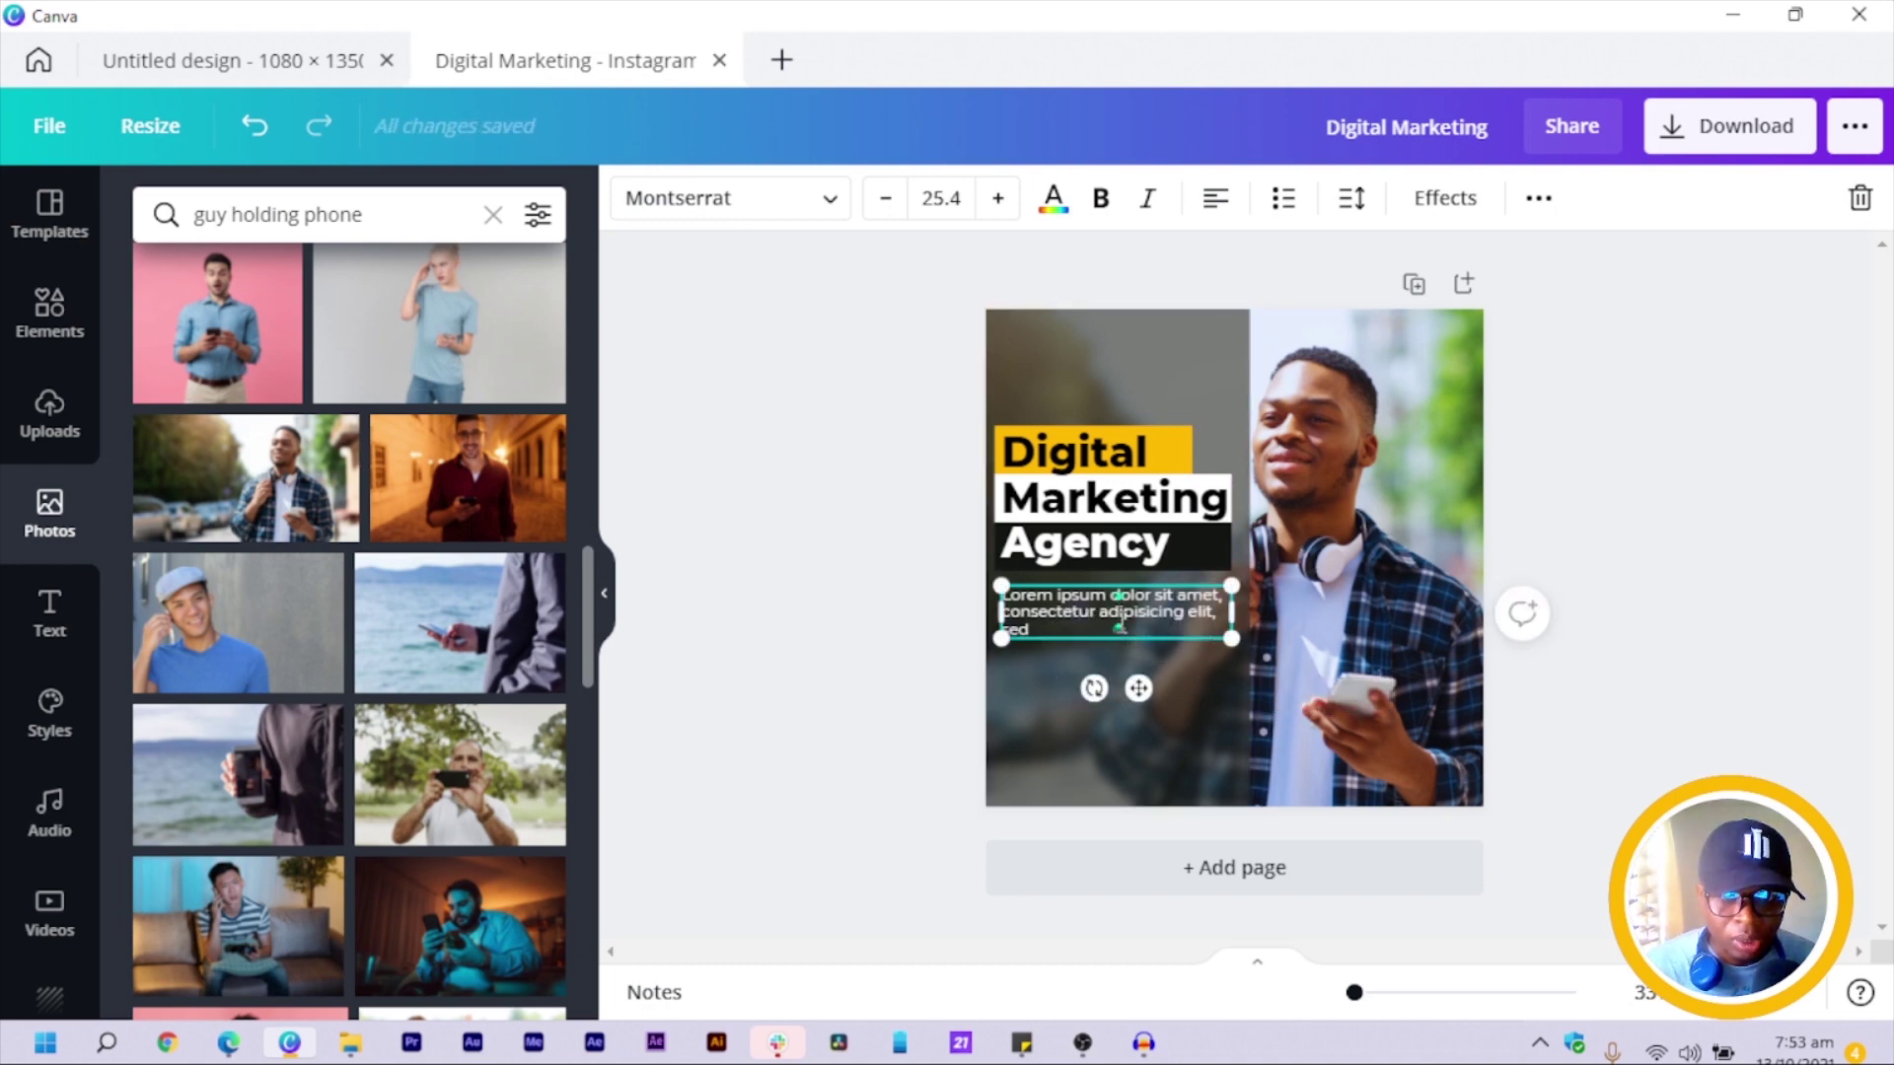
End the lorem line at 'elit.' by replacing ', sed' with a period.
left_click(1092, 629)
key("BackSpace")
key("BackSpace")
key("BackSpace")
key("BackSpace")
key("BackSpace")
type(".")
left_click(866, 619)
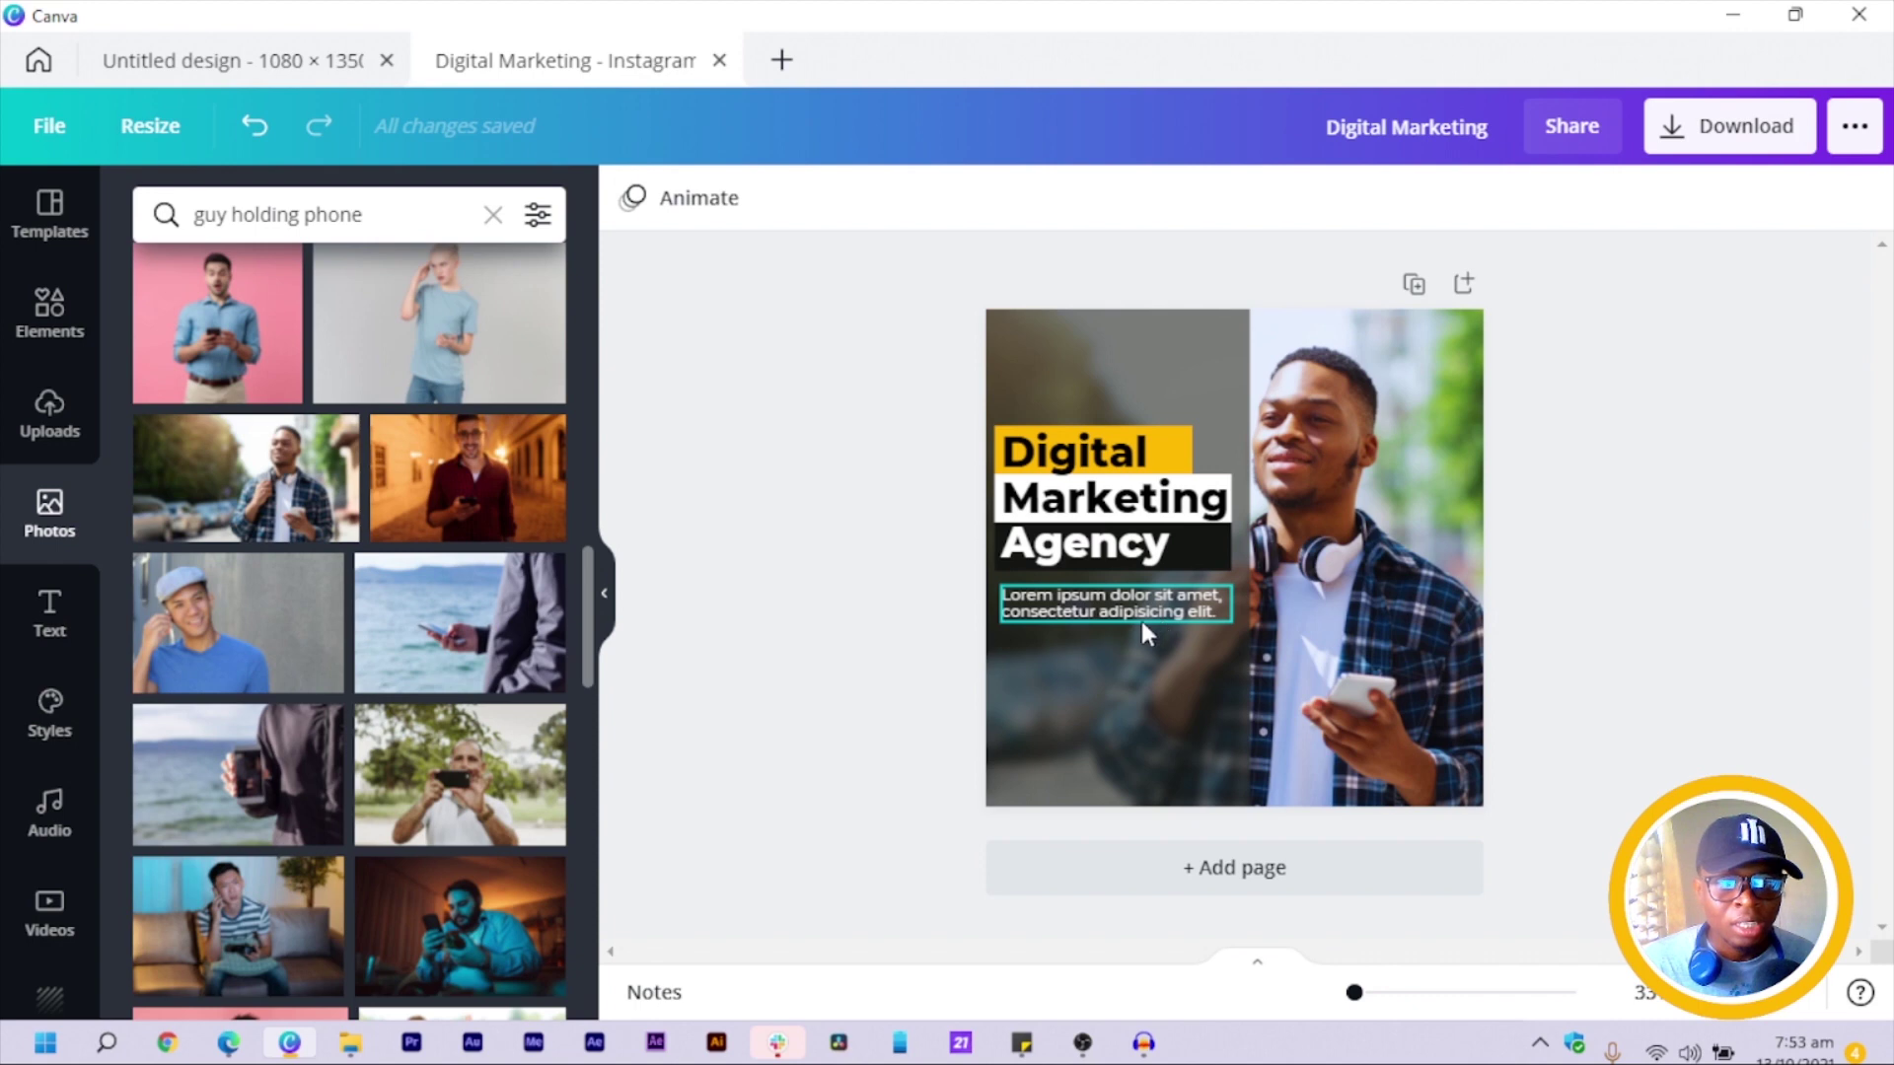
Duplicate the lorem line below itself and replace its text with 'No Limit to creativity'.
left_click(1056, 615)
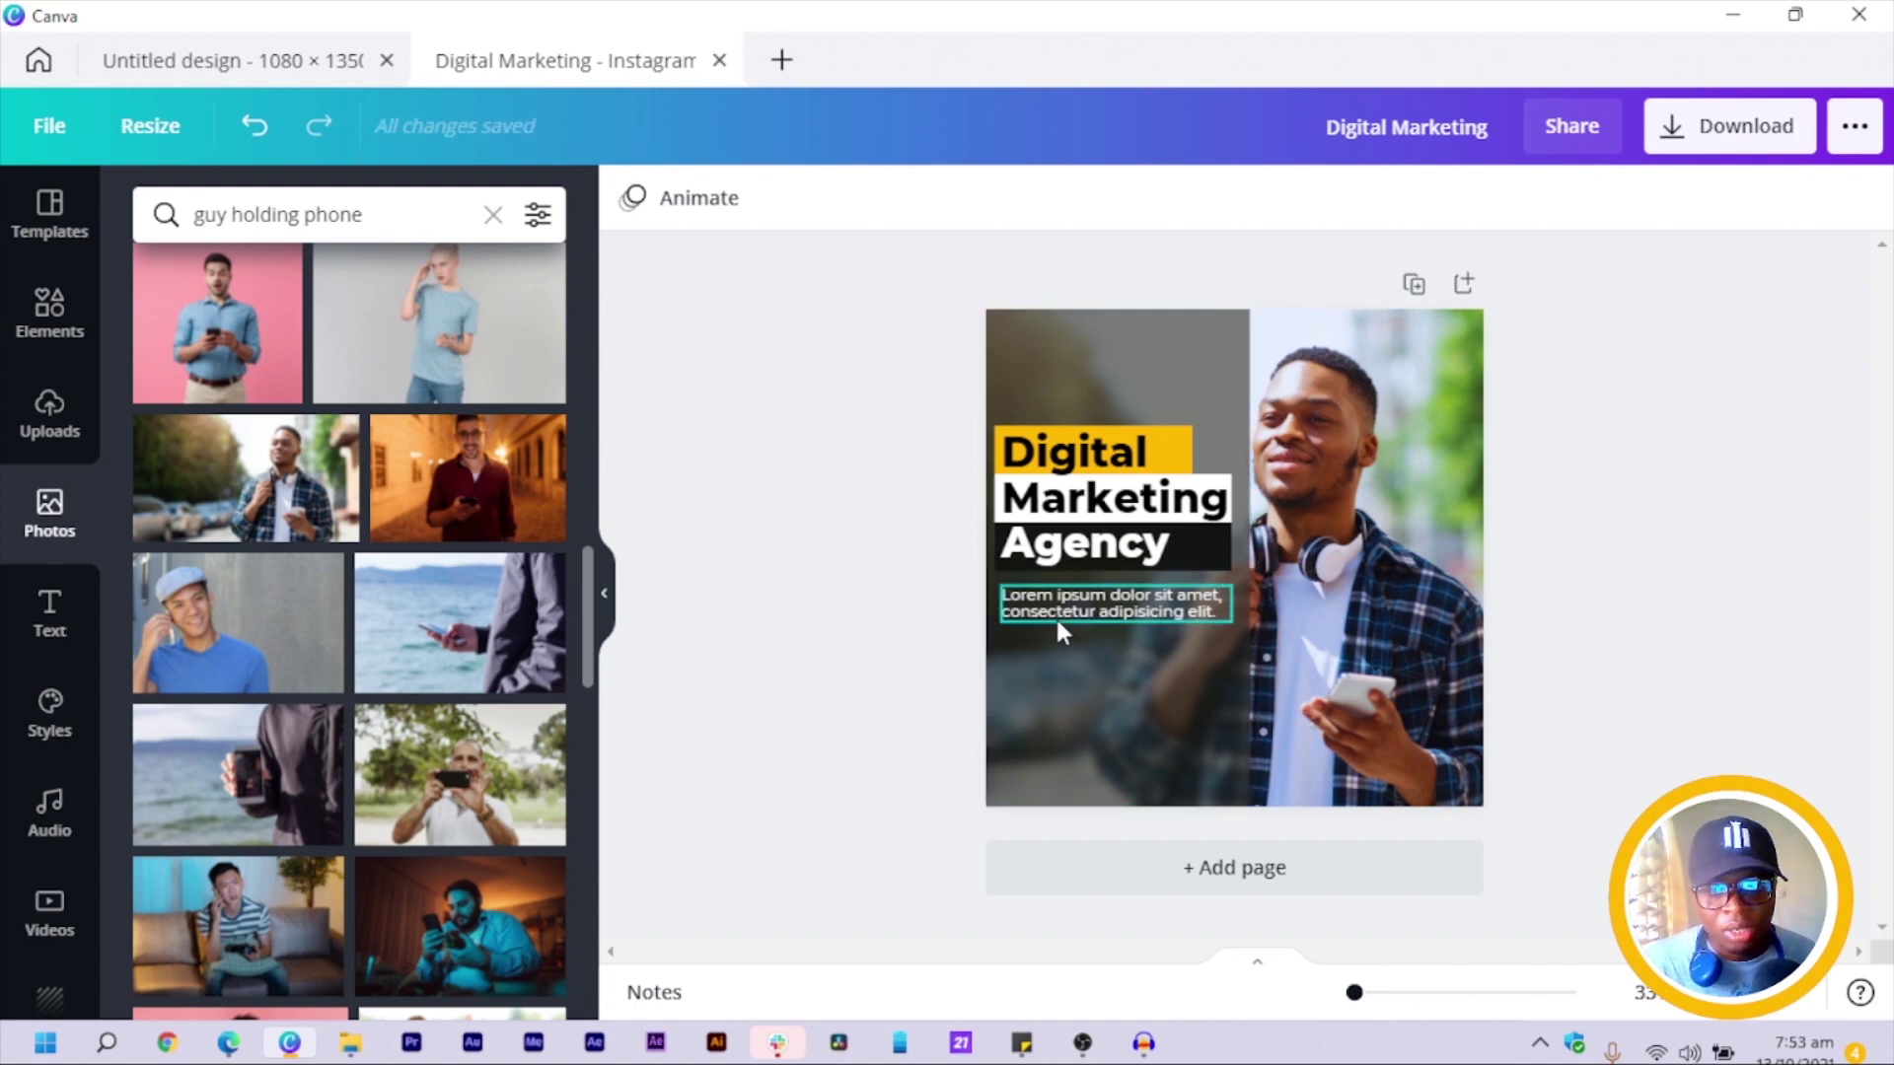
left_click_drag(1056, 618, 1047, 662)
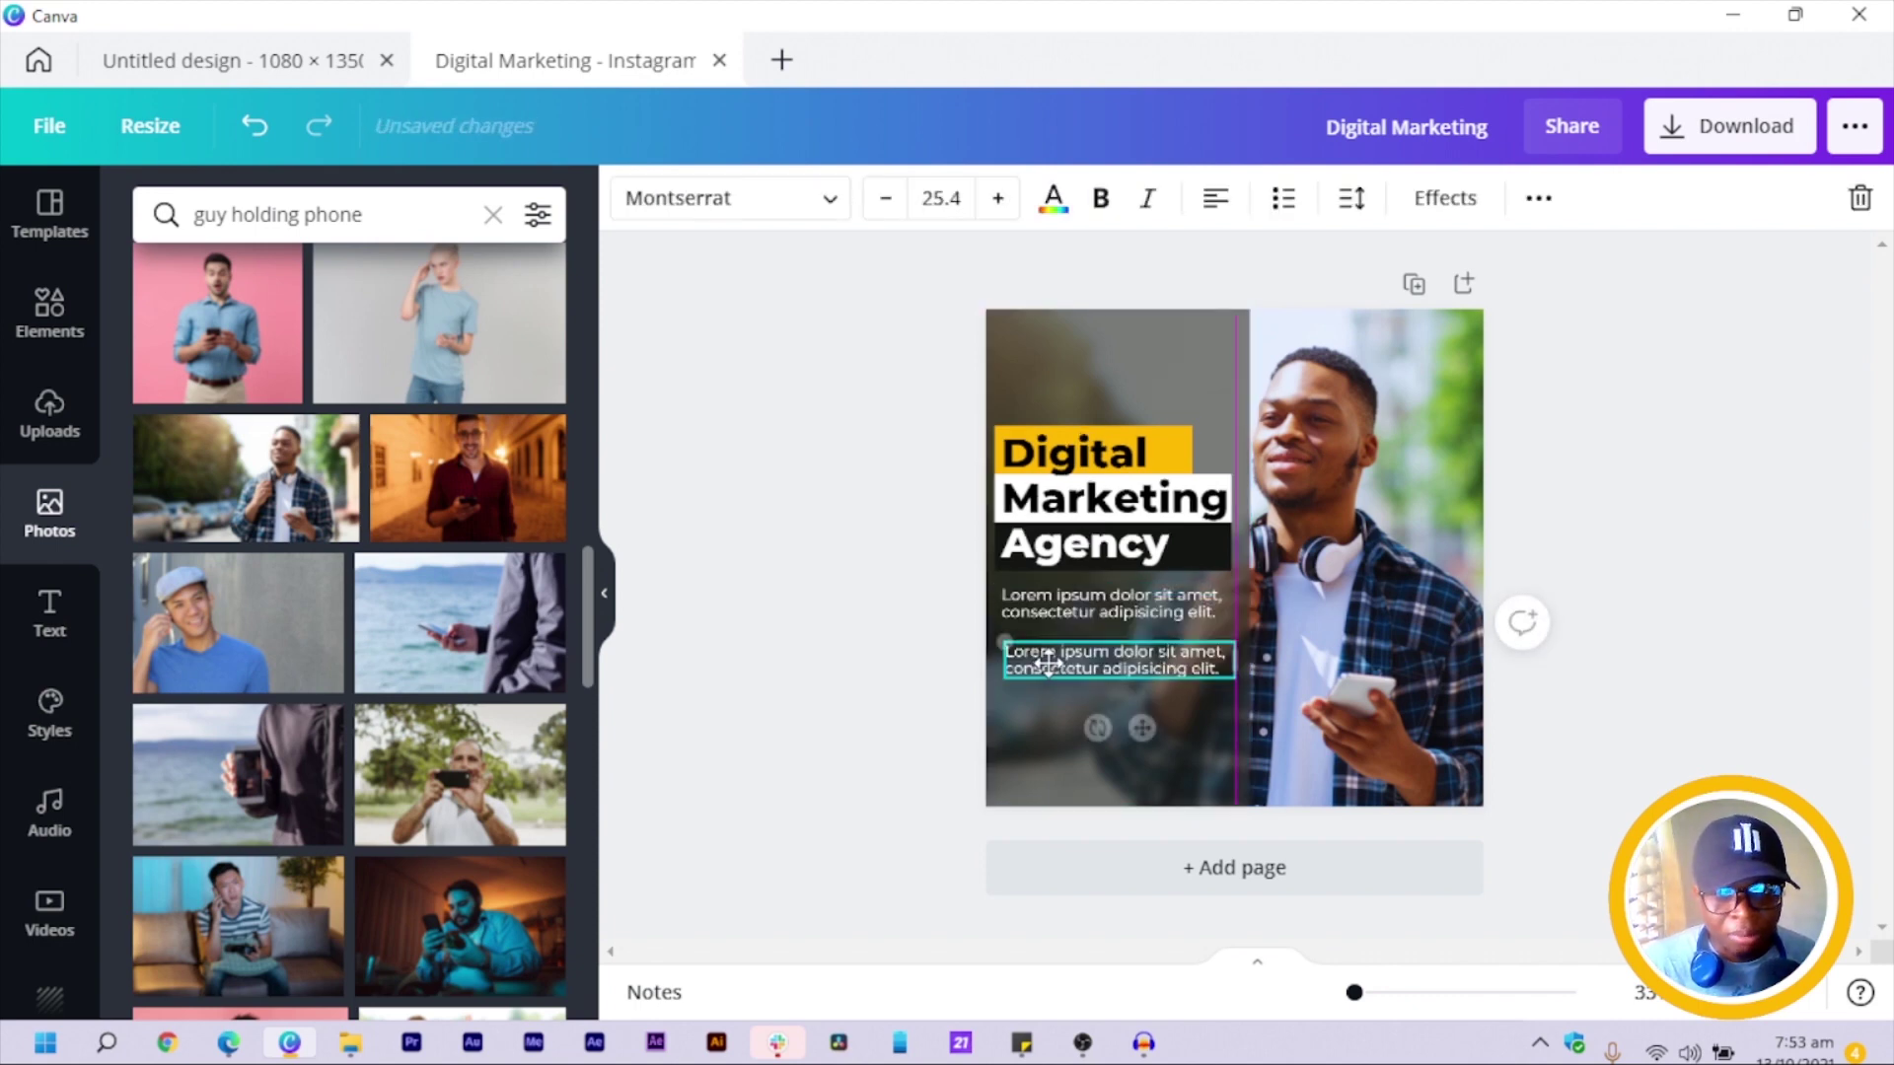
double_click(1046, 664)
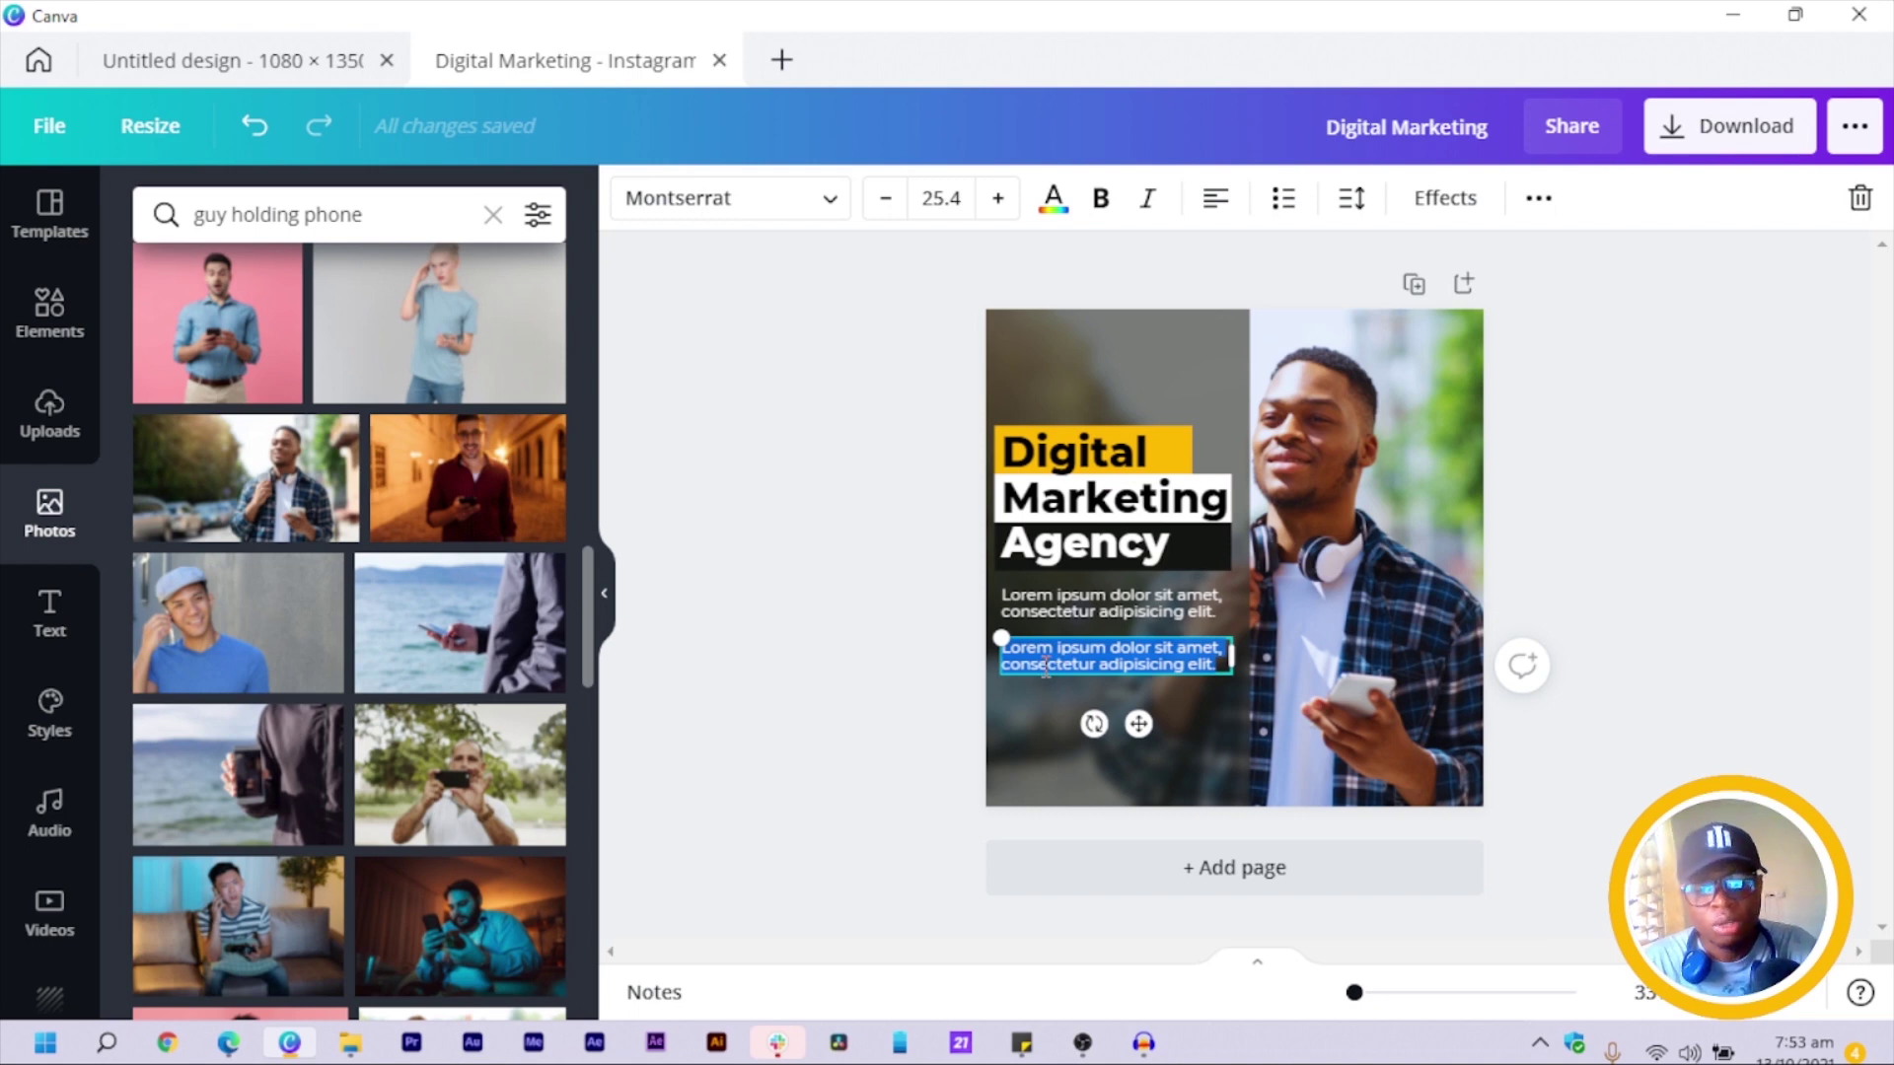
key("BackSpace")
type("No")
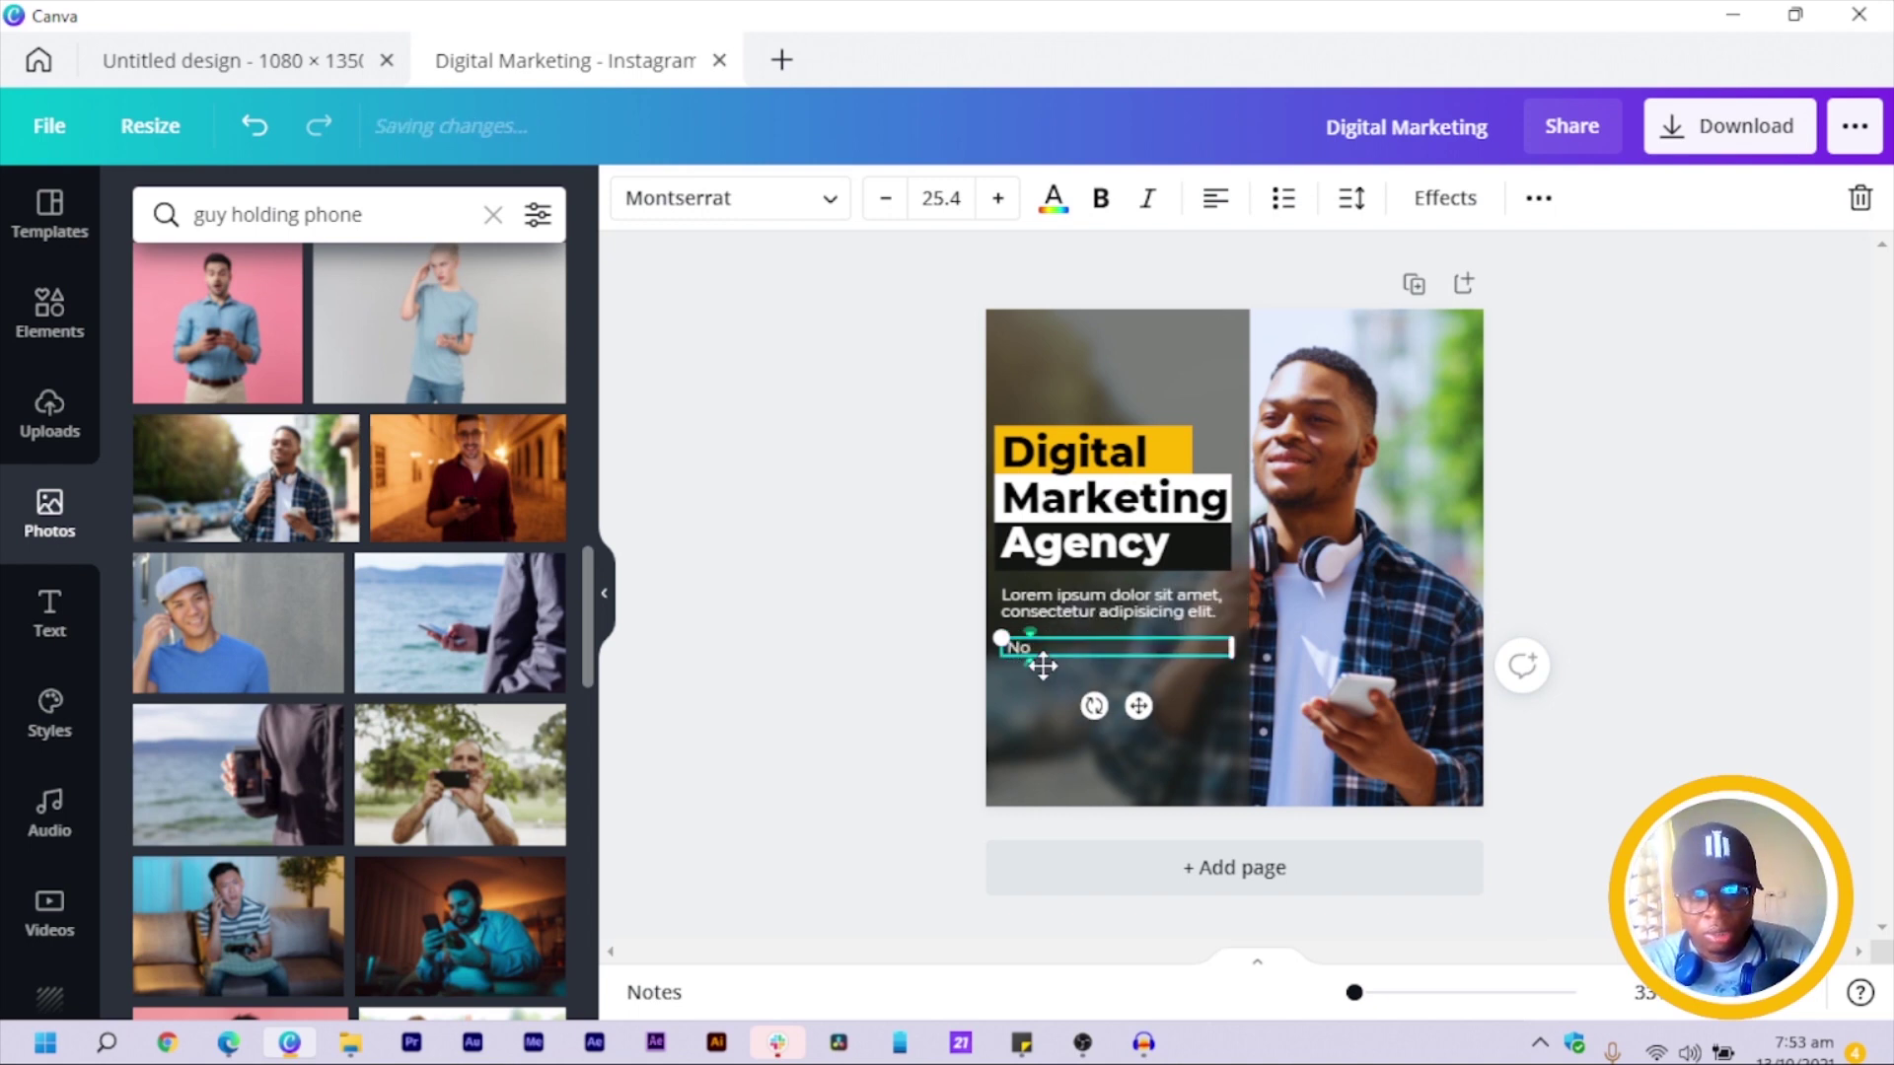
type(" Limit")
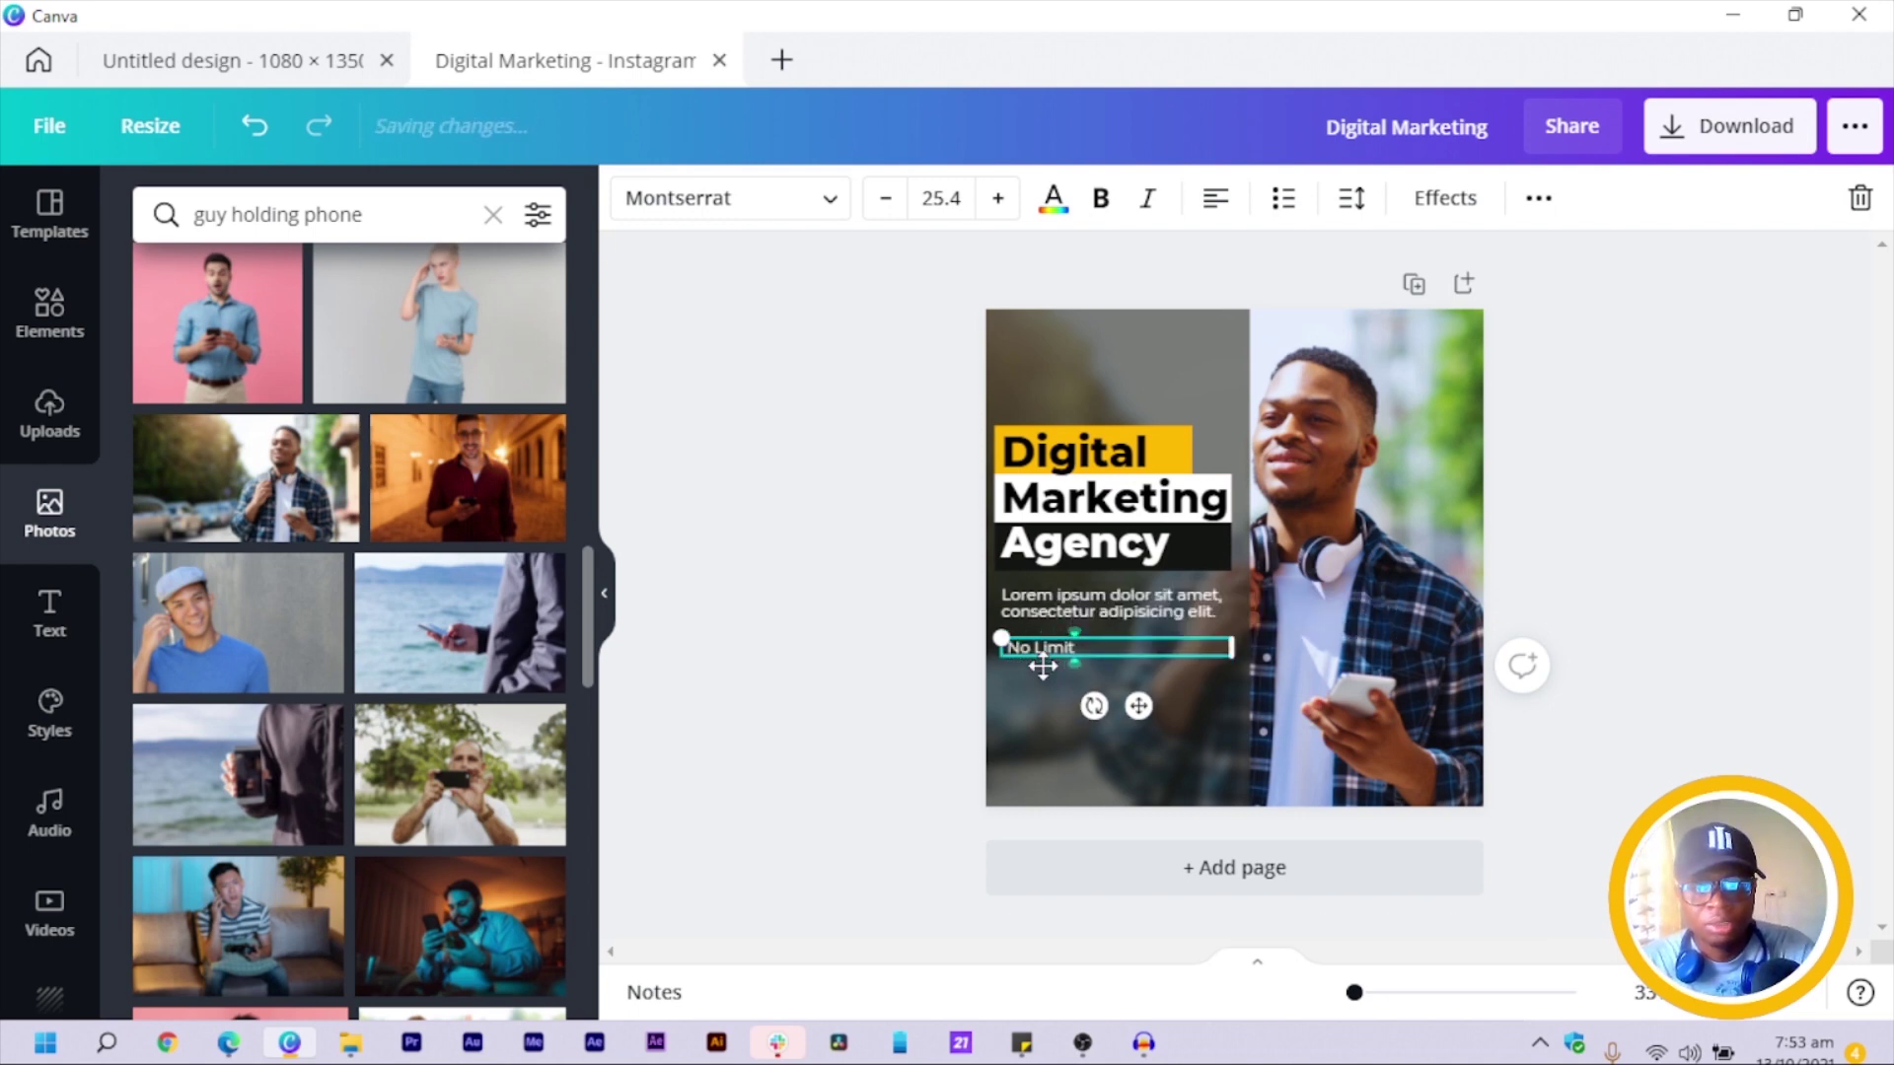
type(" to creativity\"")
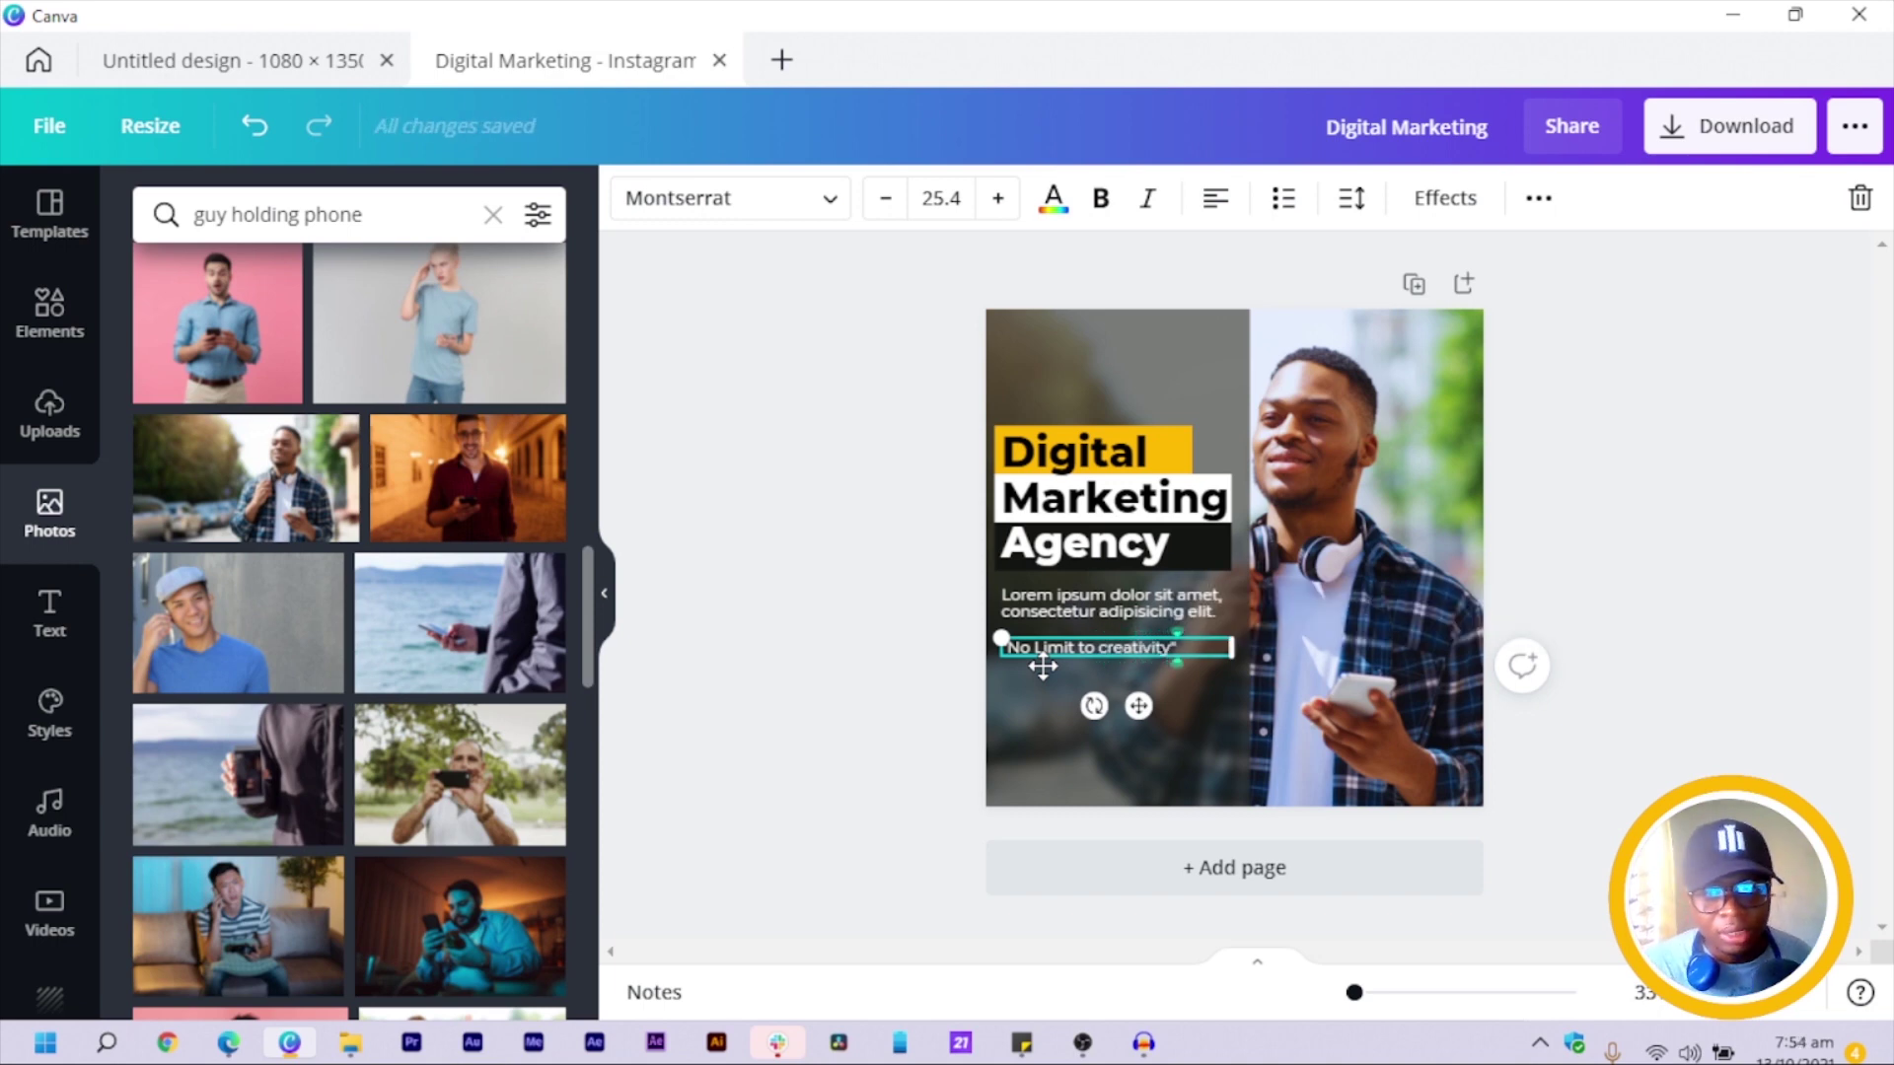
Enlarge the tagline to size 31.4 and colour it yellow.
key("ctrl+a")
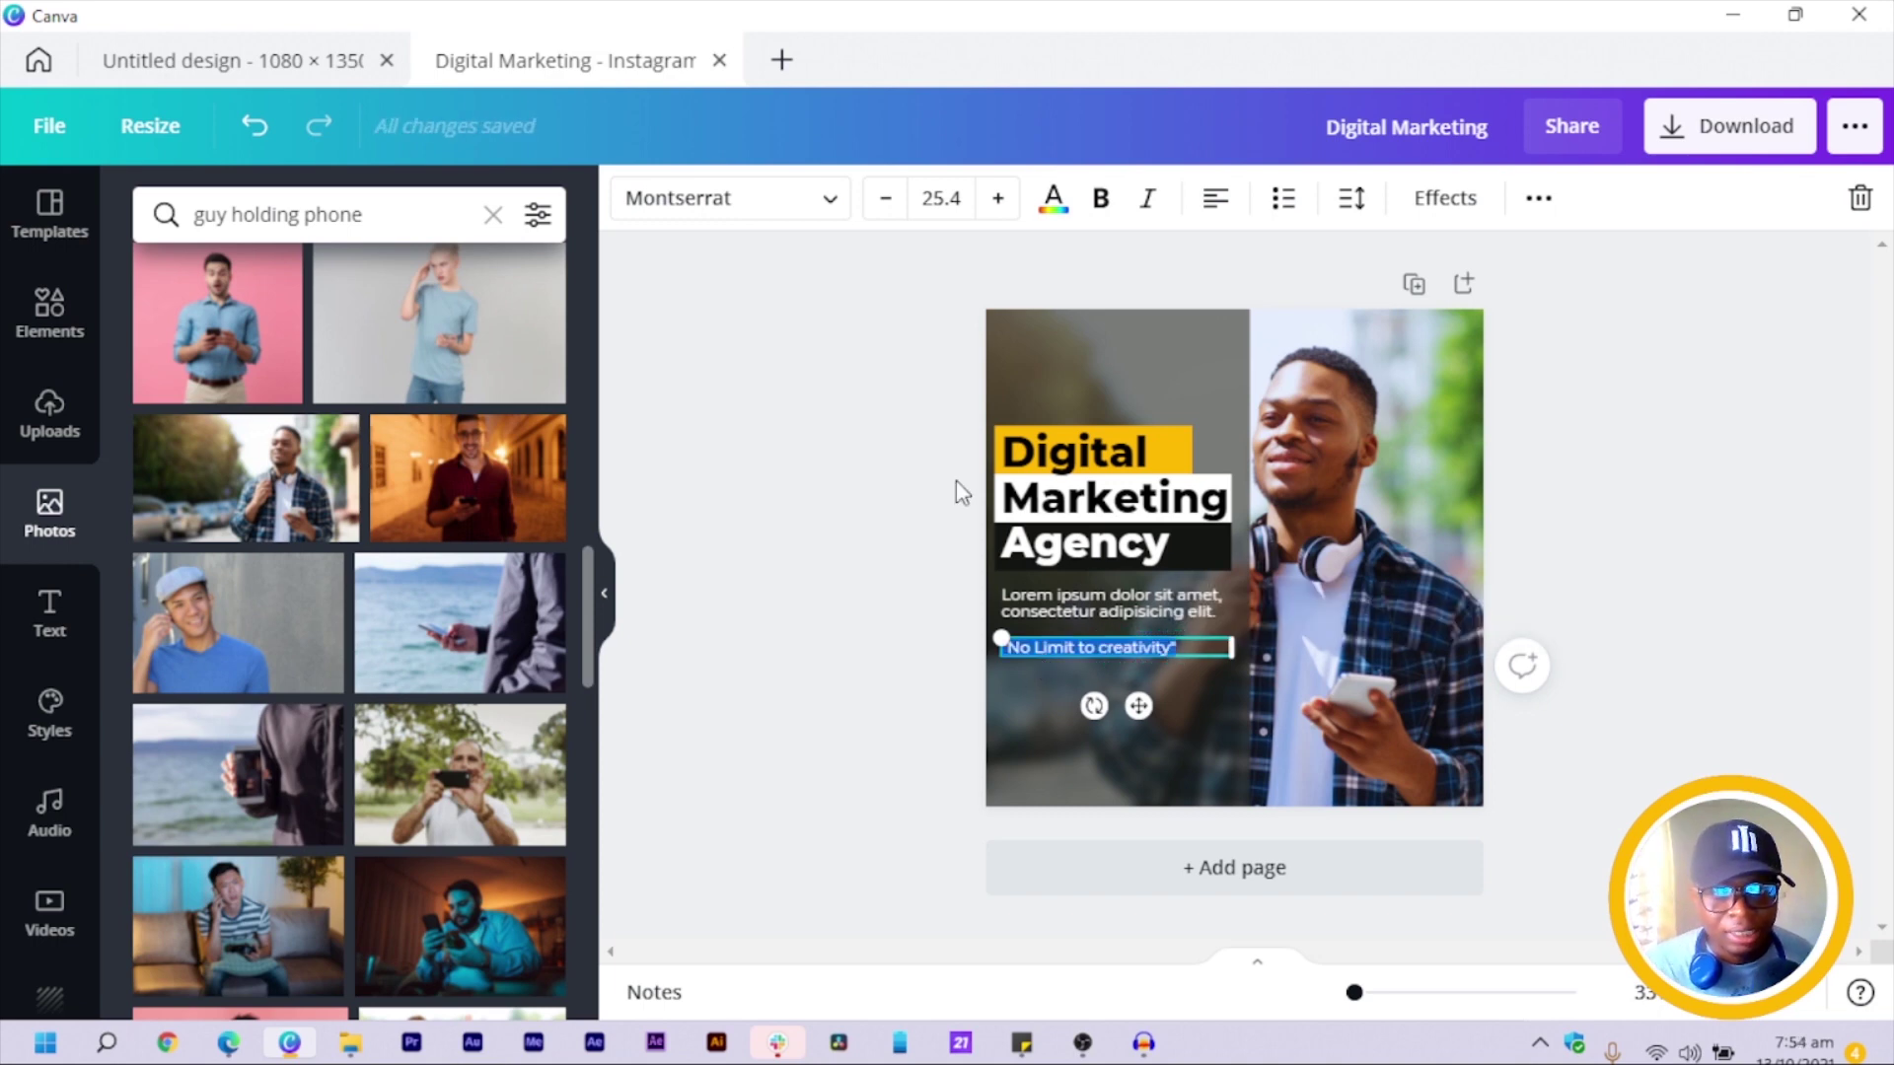
left_click(998, 198)
left_click(998, 199)
left_click(999, 198)
left_click(998, 199)
left_click(998, 199)
left_click(998, 198)
left_click(1052, 198)
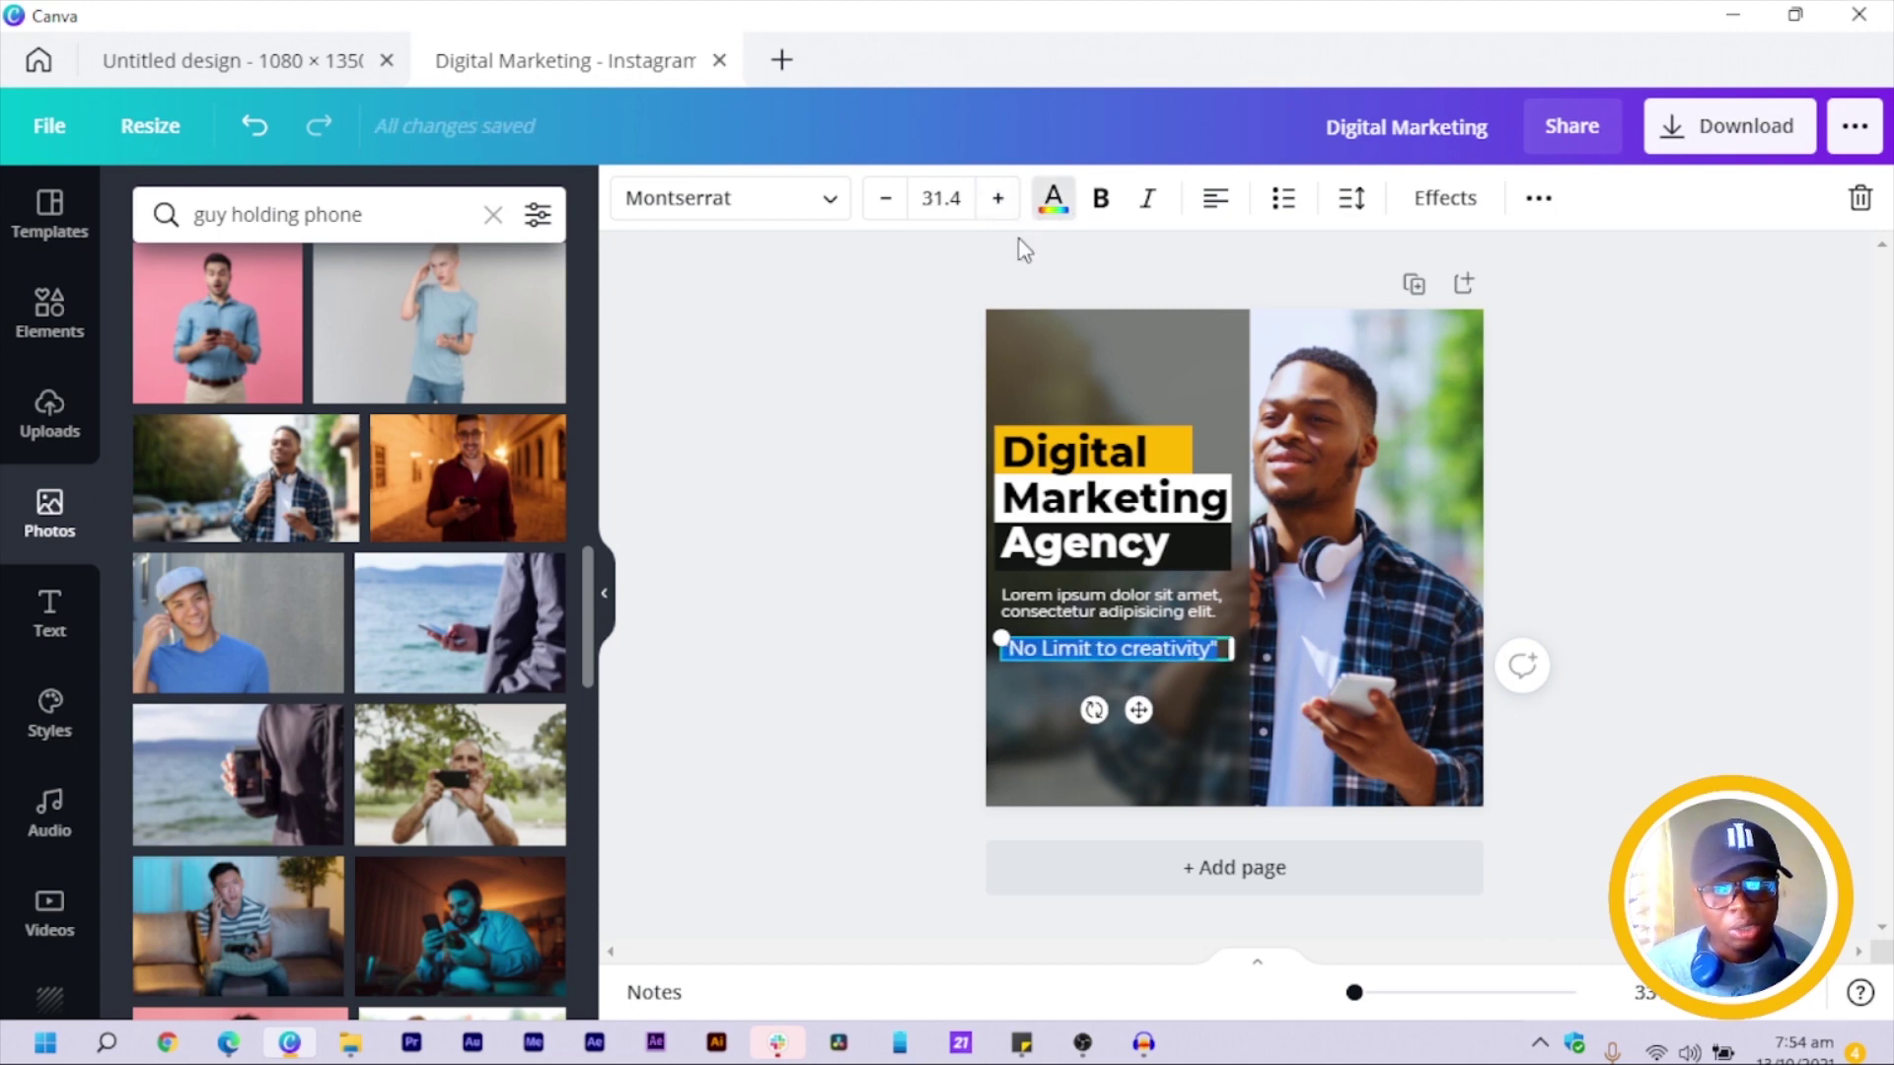
left_click(311, 342)
left_click(691, 513)
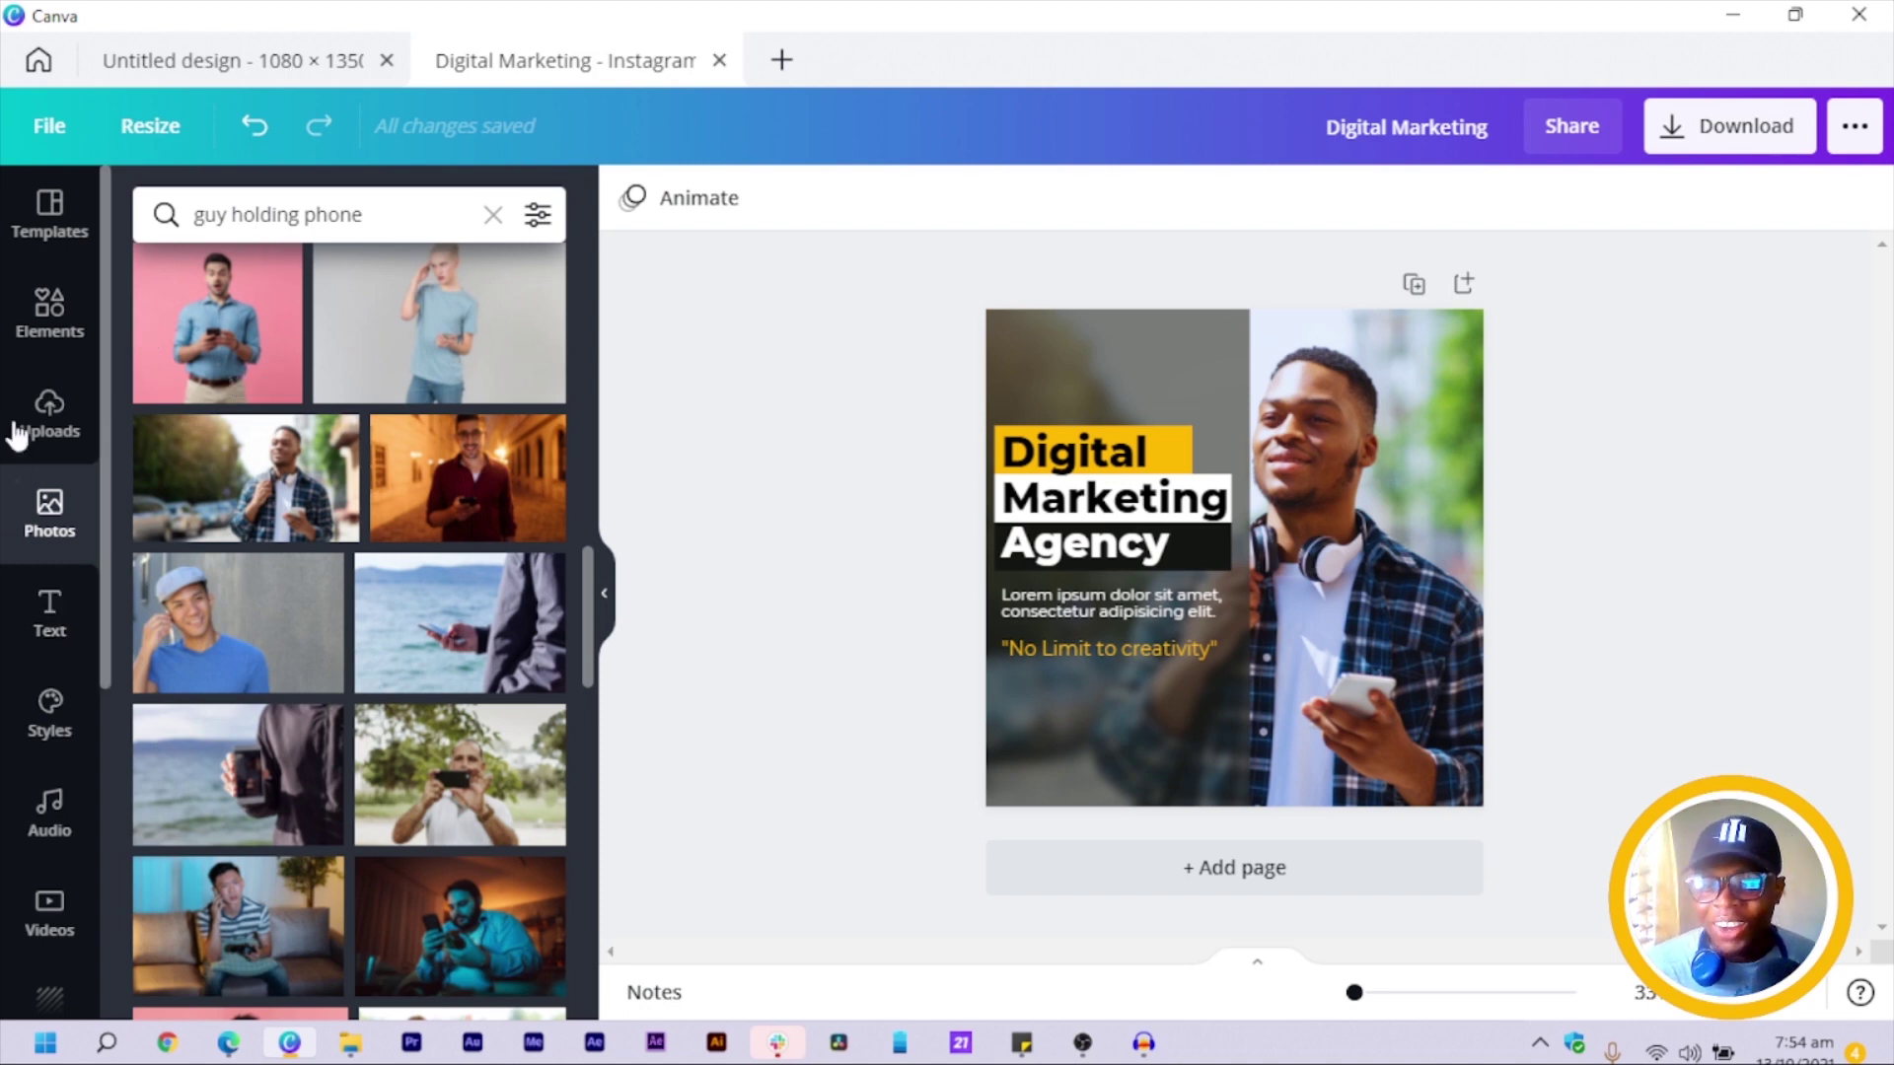
Add a shield shape from Lines & Shapes, pair it with an upside-down copy, and group them.
left_click(57, 316)
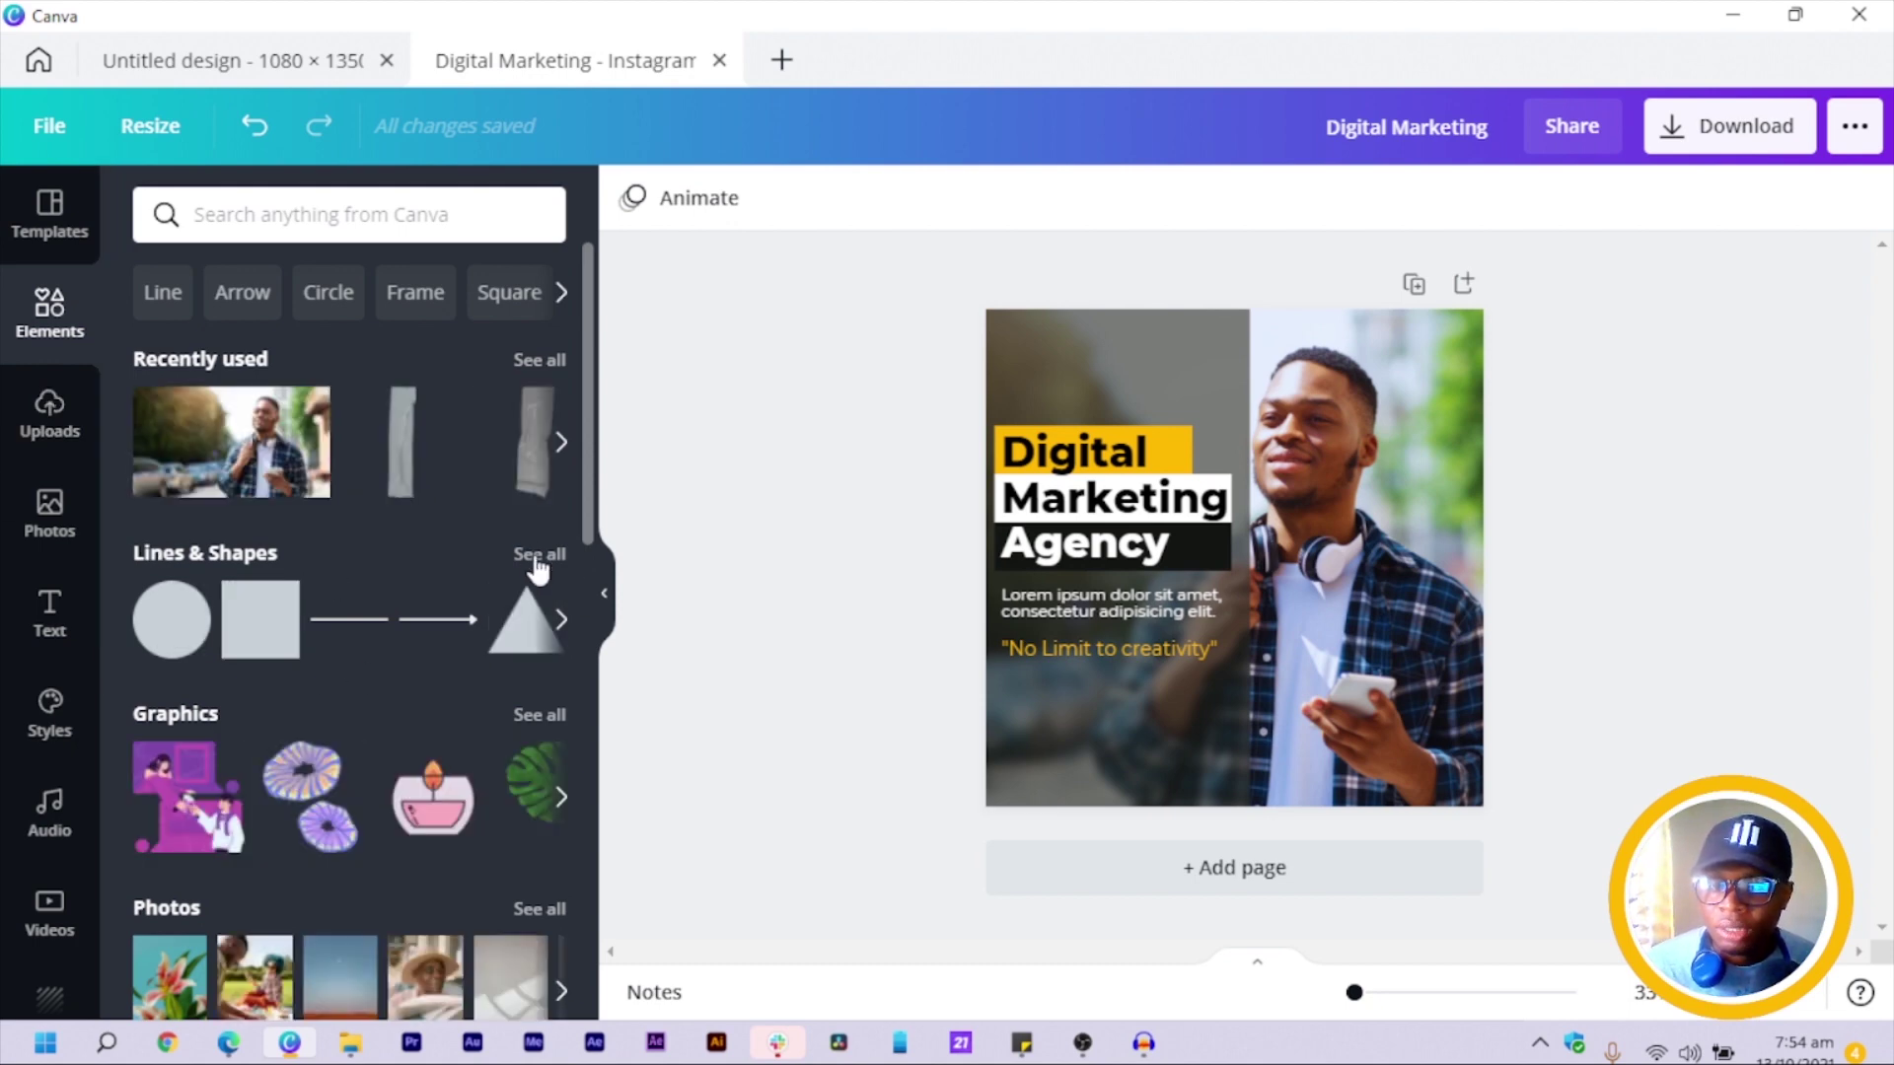
left_click(536, 565)
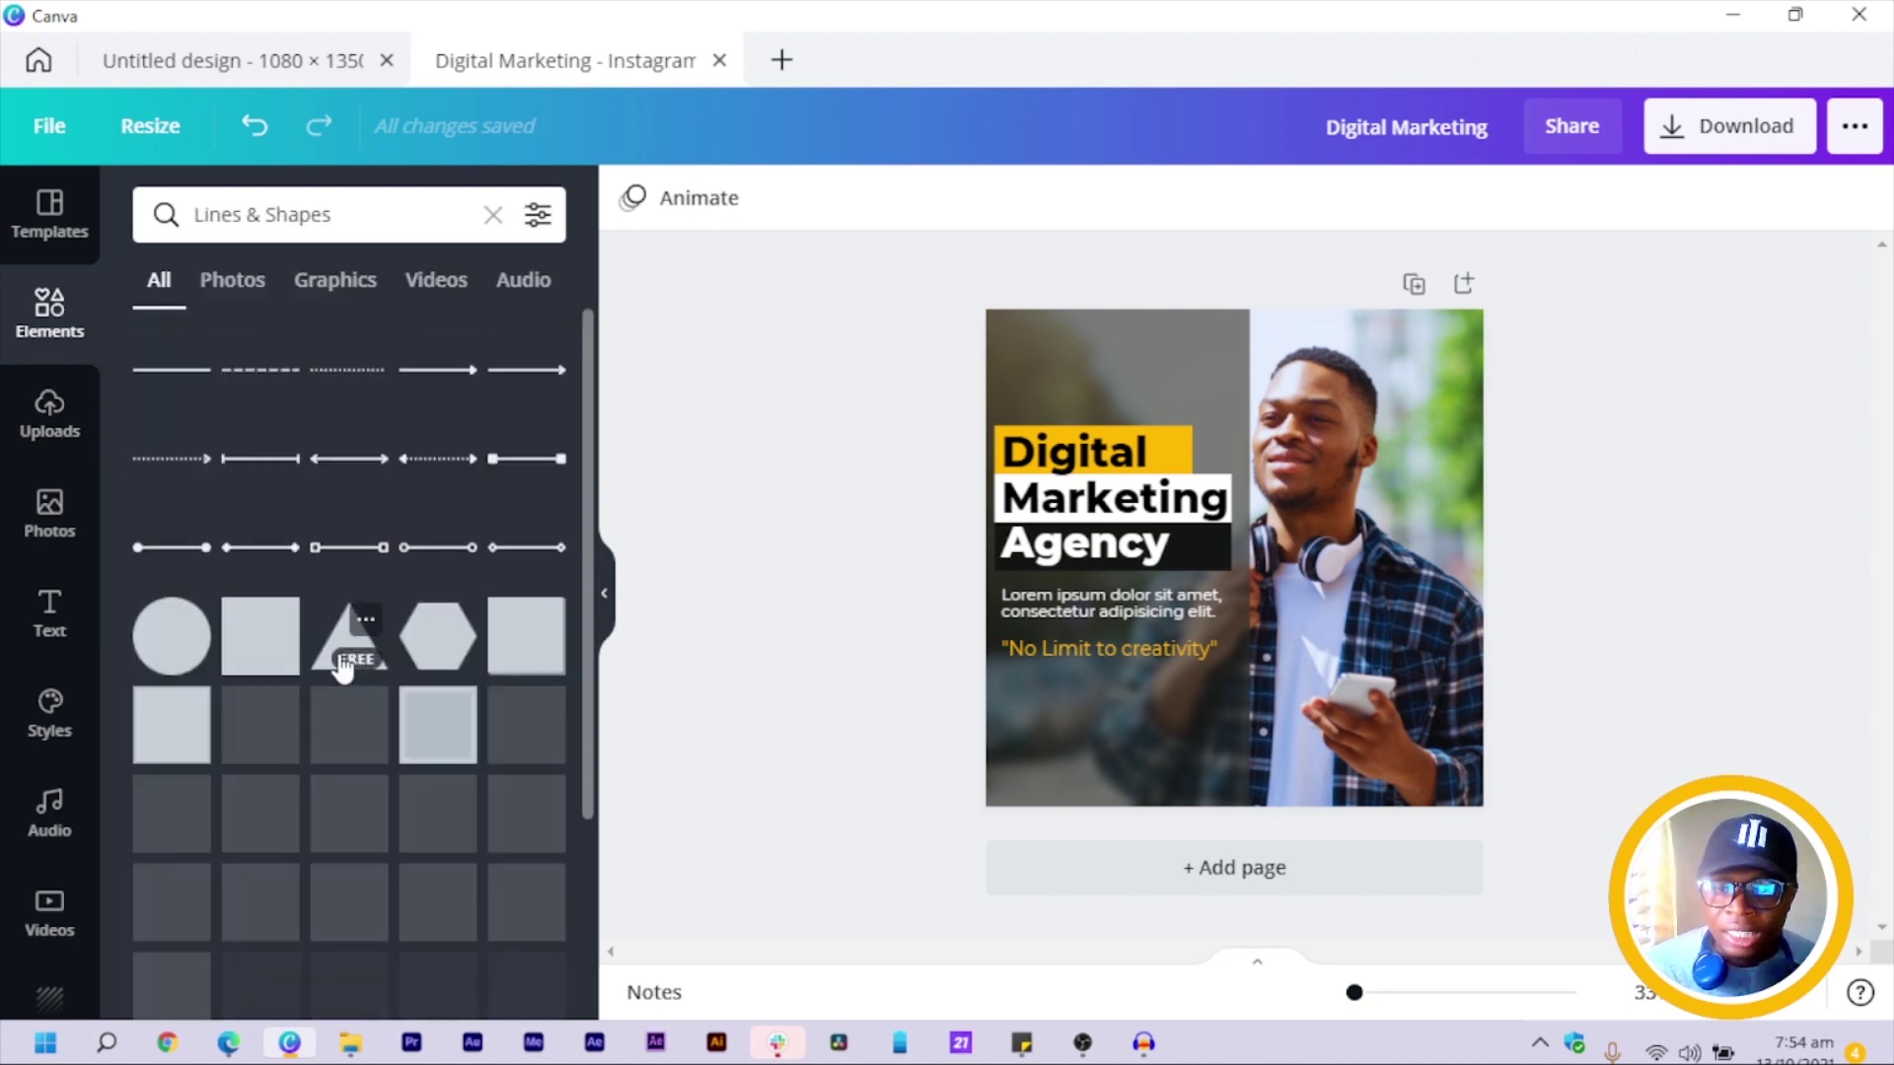
scroll(343, 670, "down", 3)
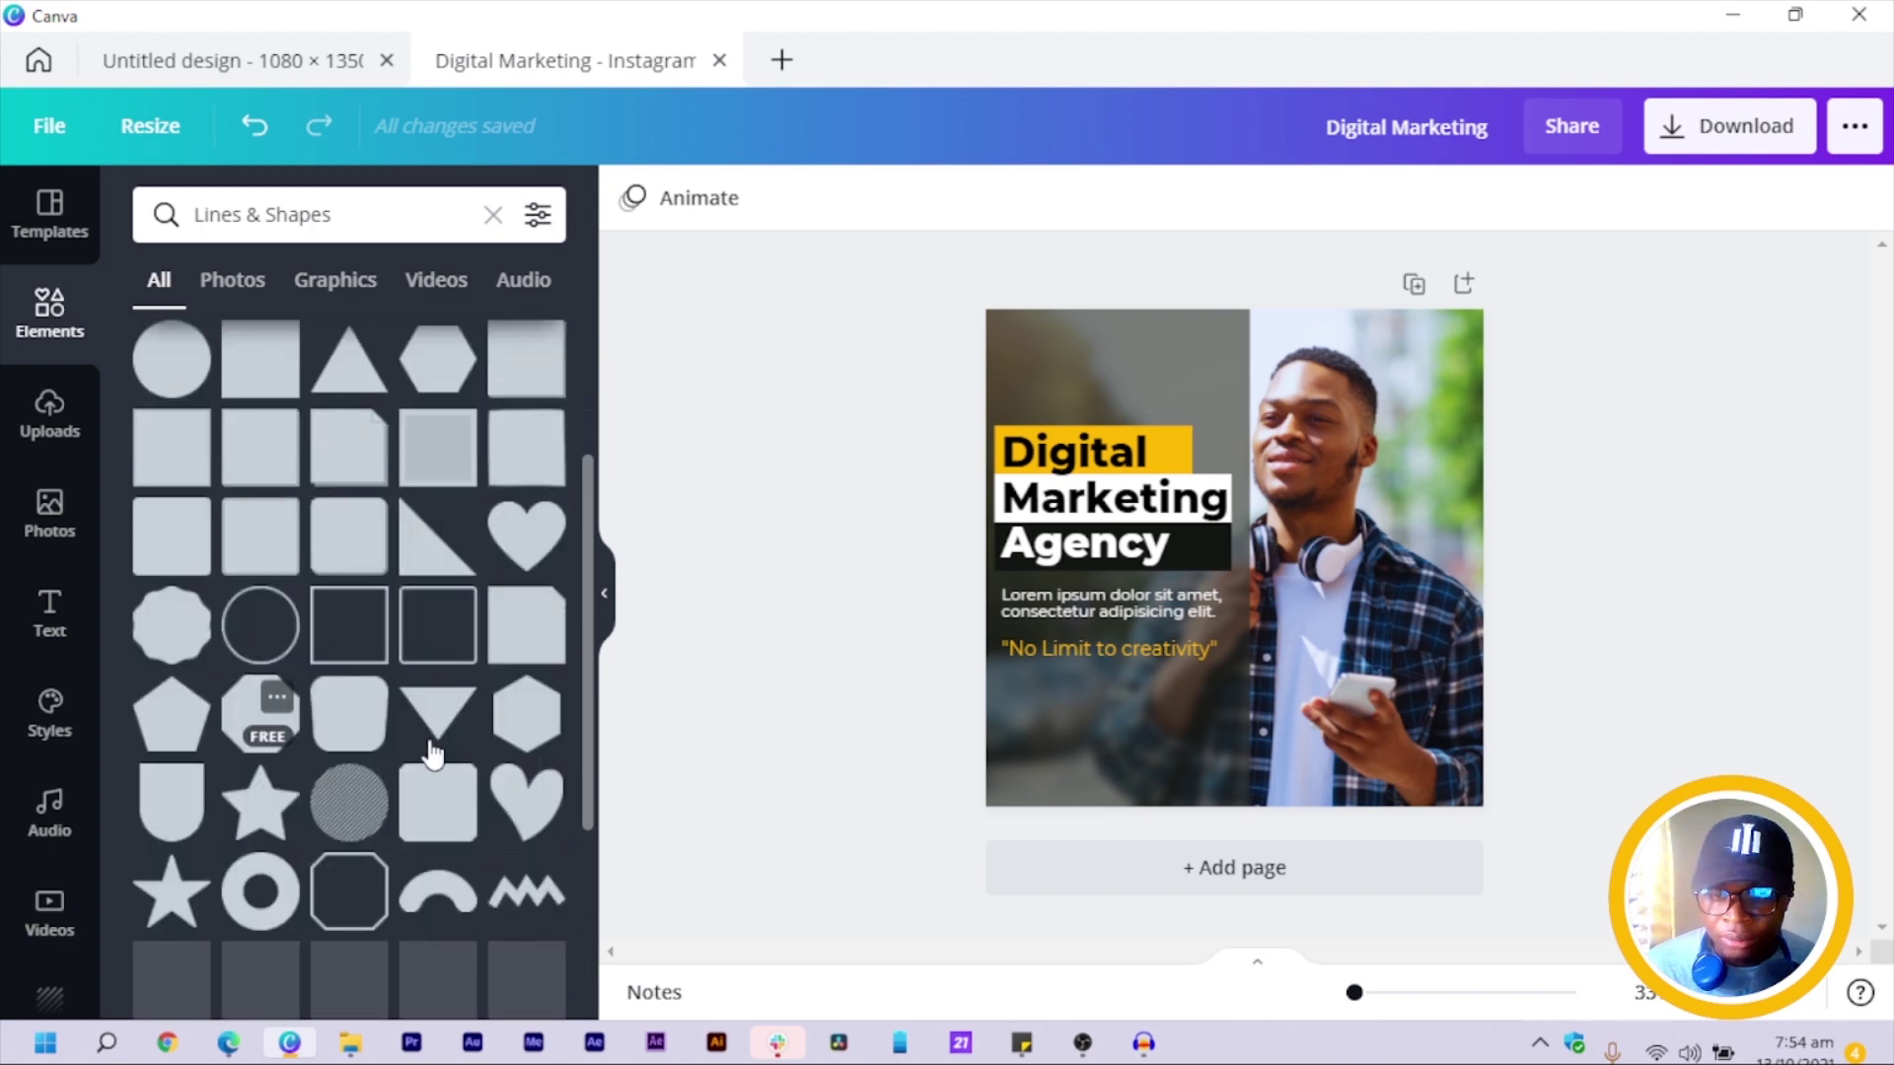
left_click(164, 810)
left_click_drag(1278, 670, 1298, 804)
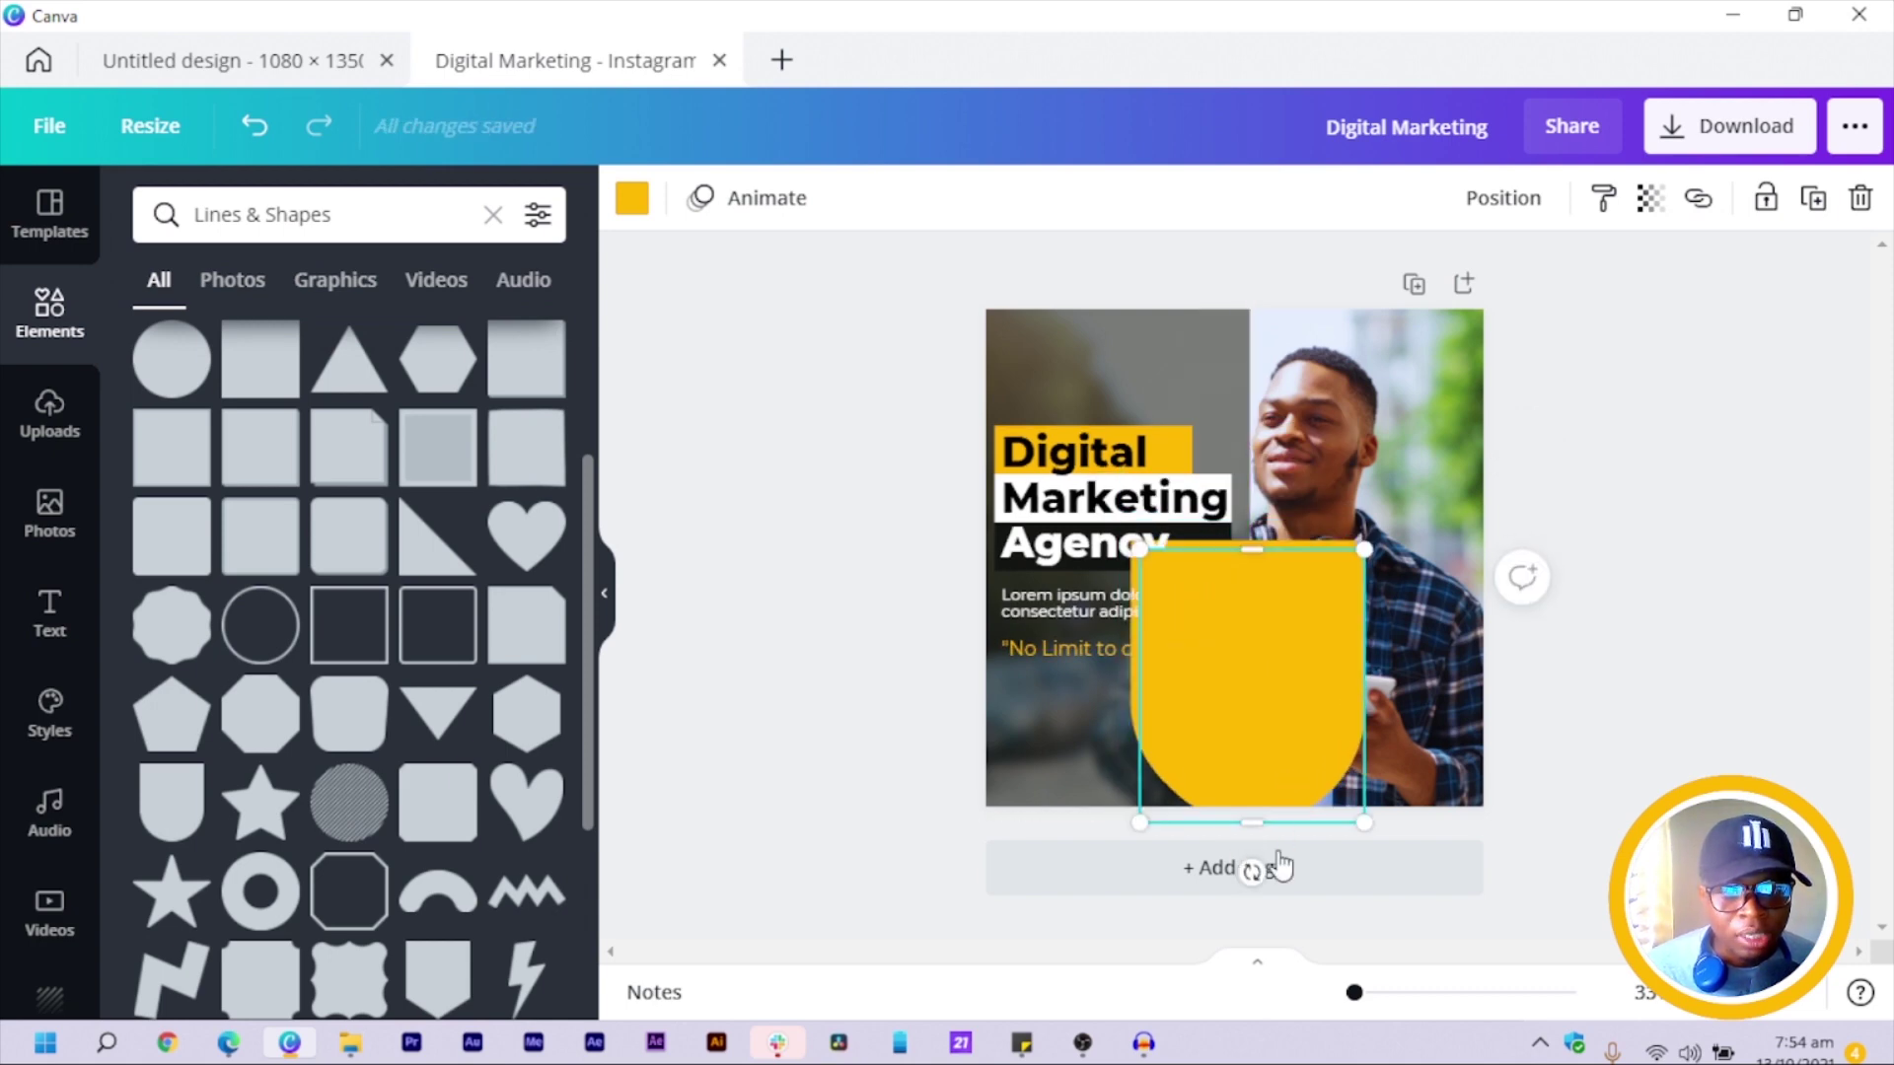
left_click_drag(1252, 870, 1254, 520)
left_click_drag(1245, 742, 1236, 459)
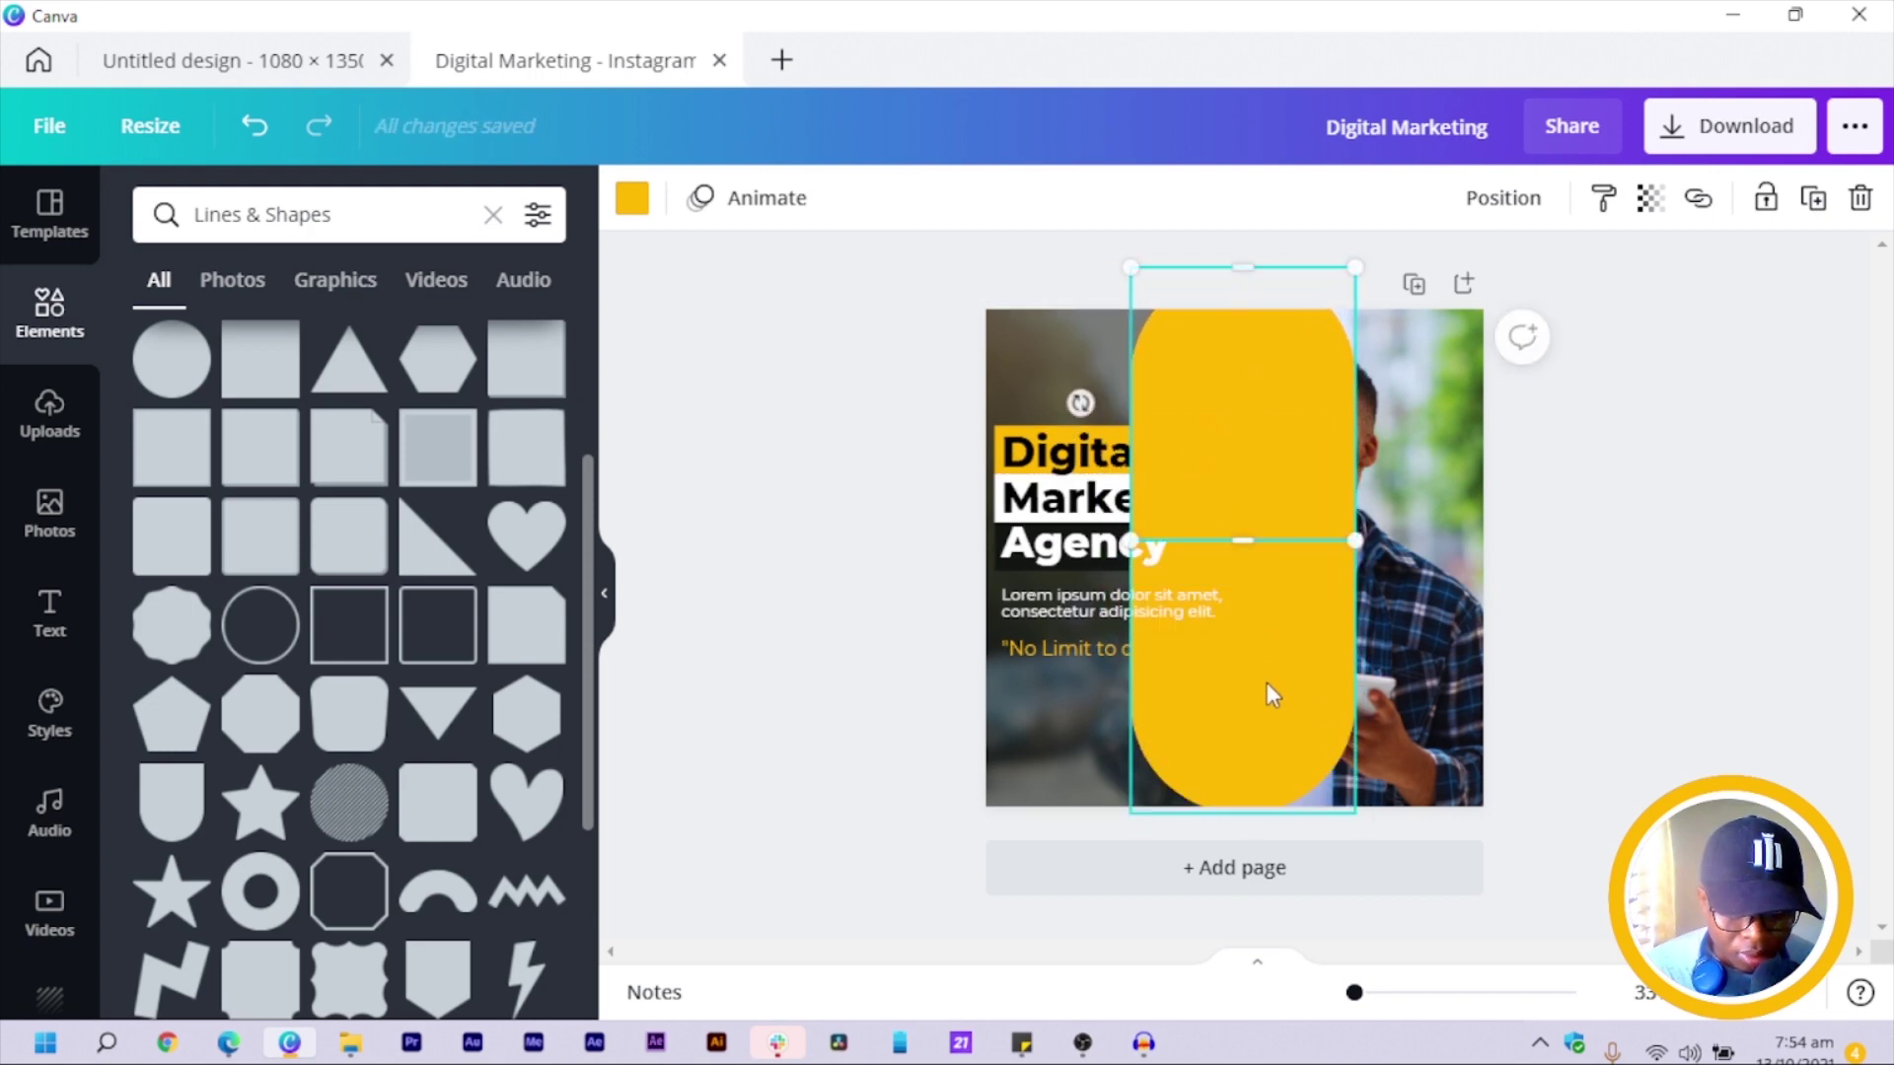
left_click(1274, 743, "shift")
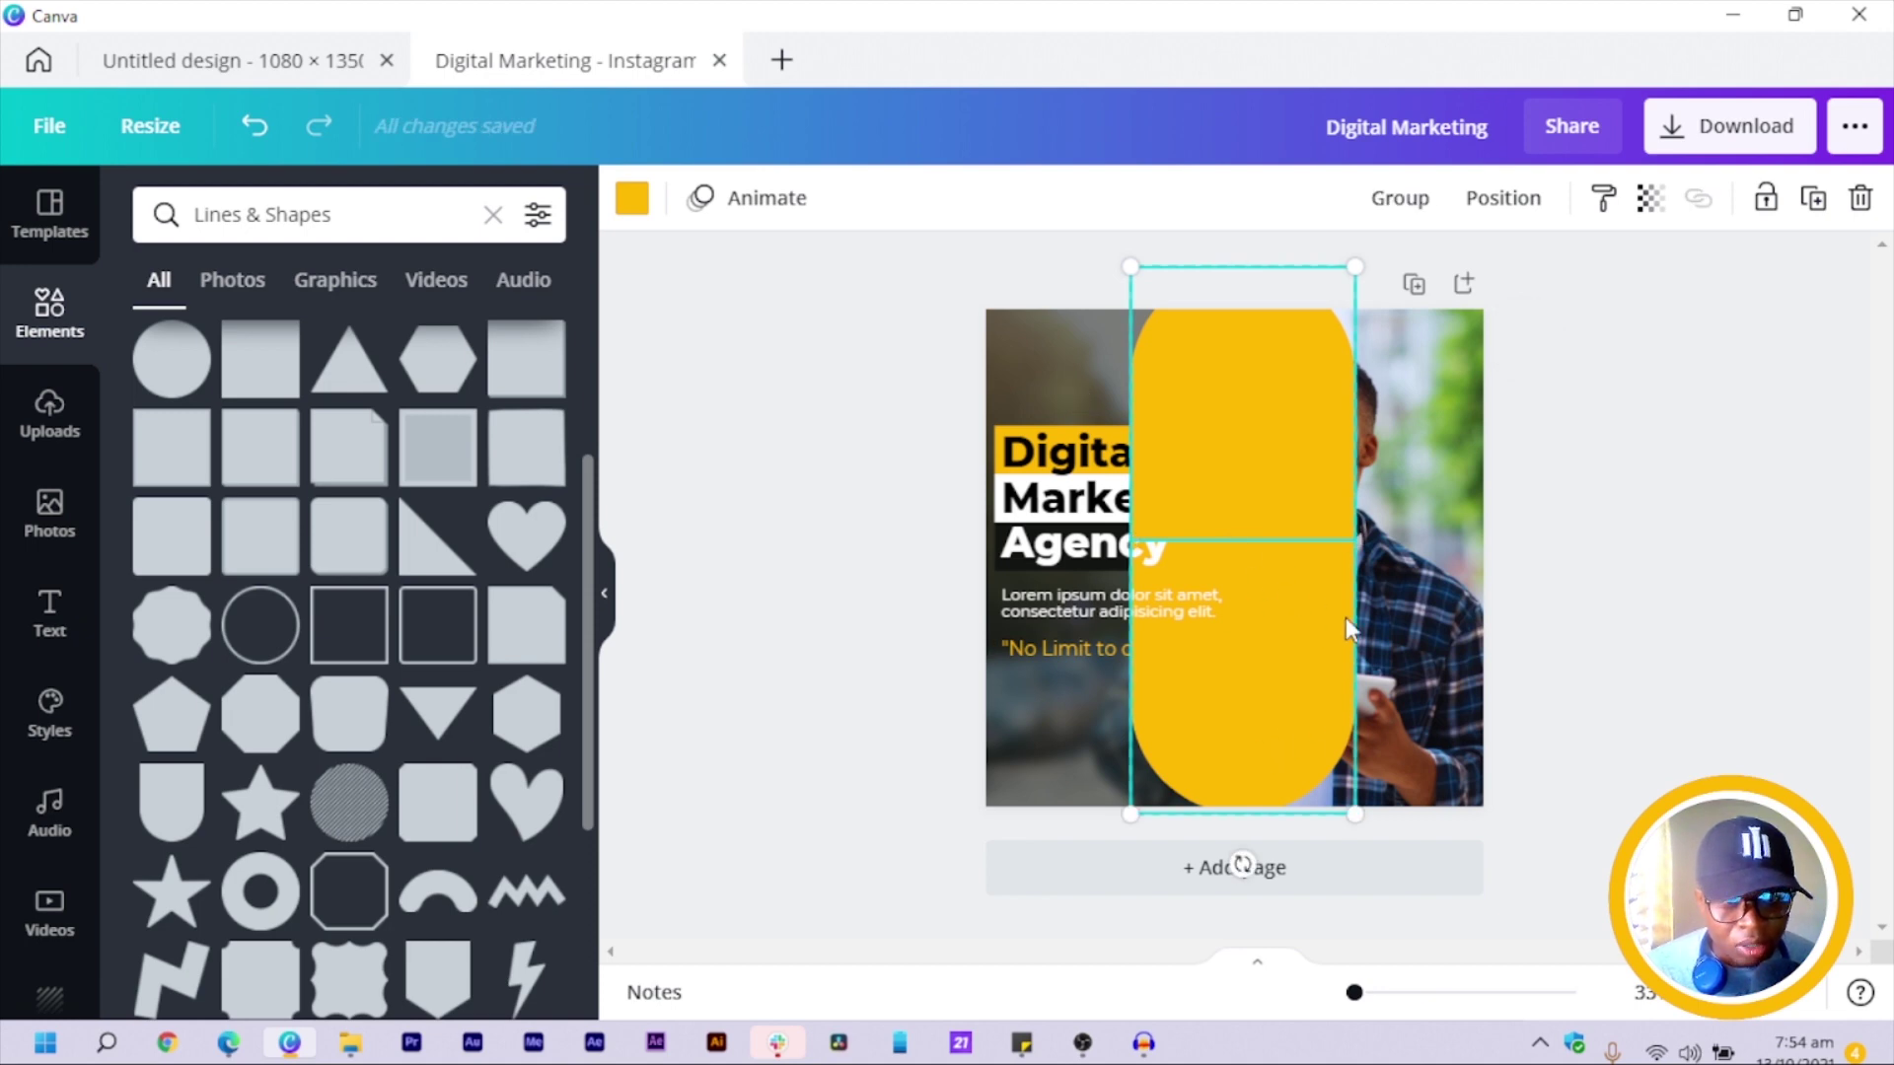
left_click(1405, 201)
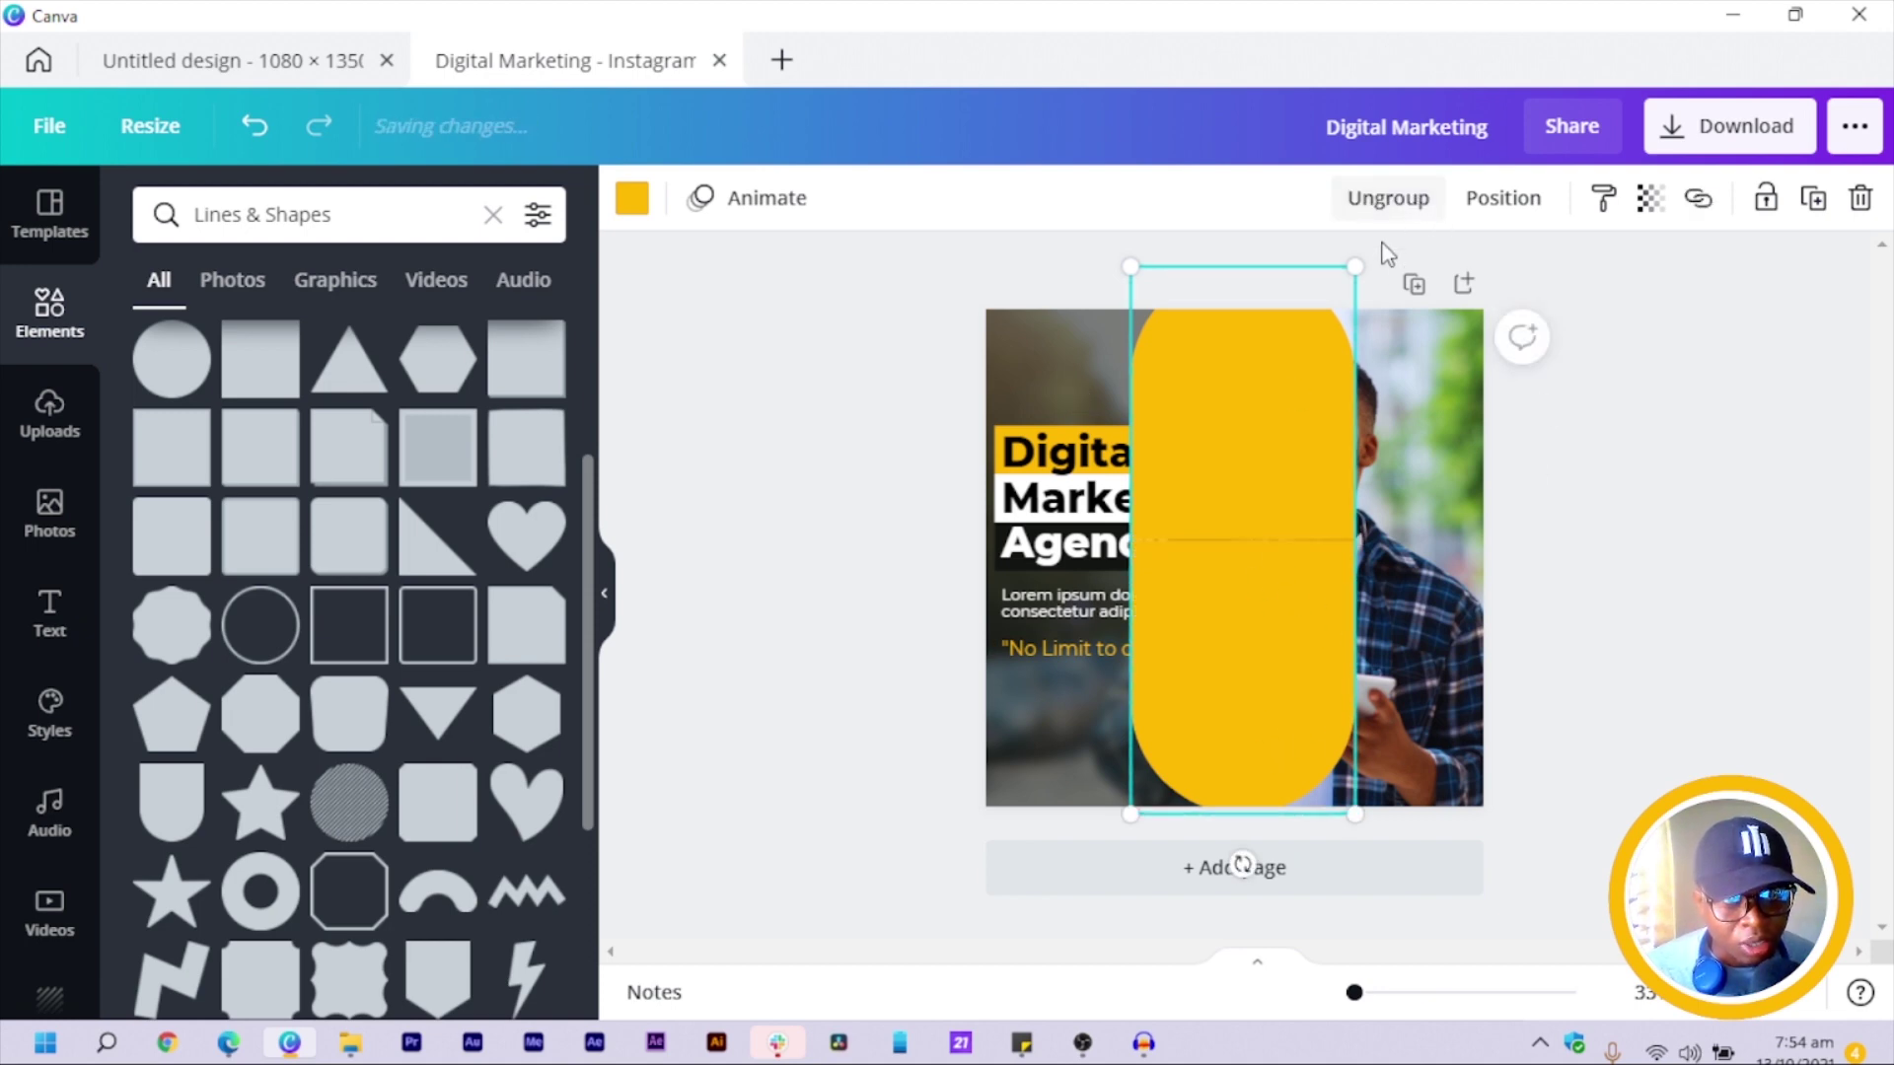
Shrink the grouped pill and rotate it to lie horizontally.
left_click_drag(1362, 288, 1275, 742)
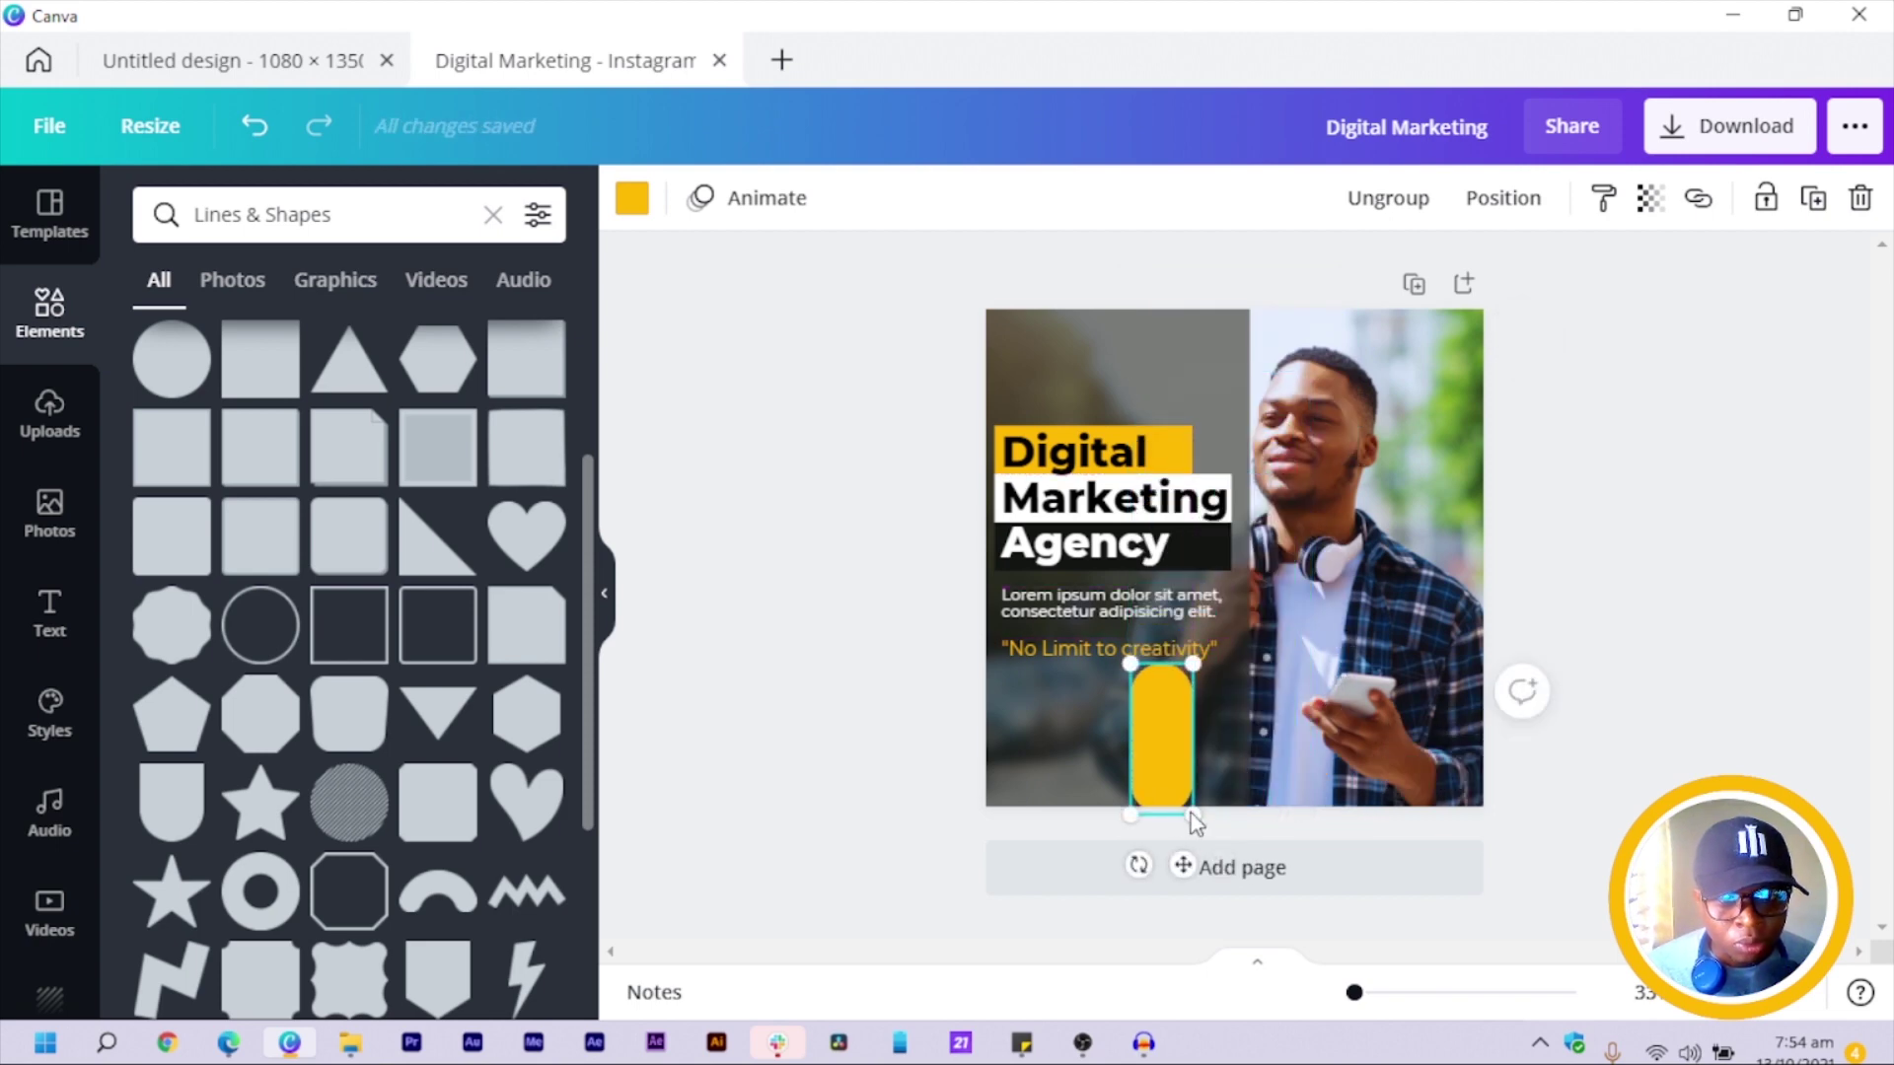
left_click_drag(1092, 850, 945, 726)
left_click(932, 727)
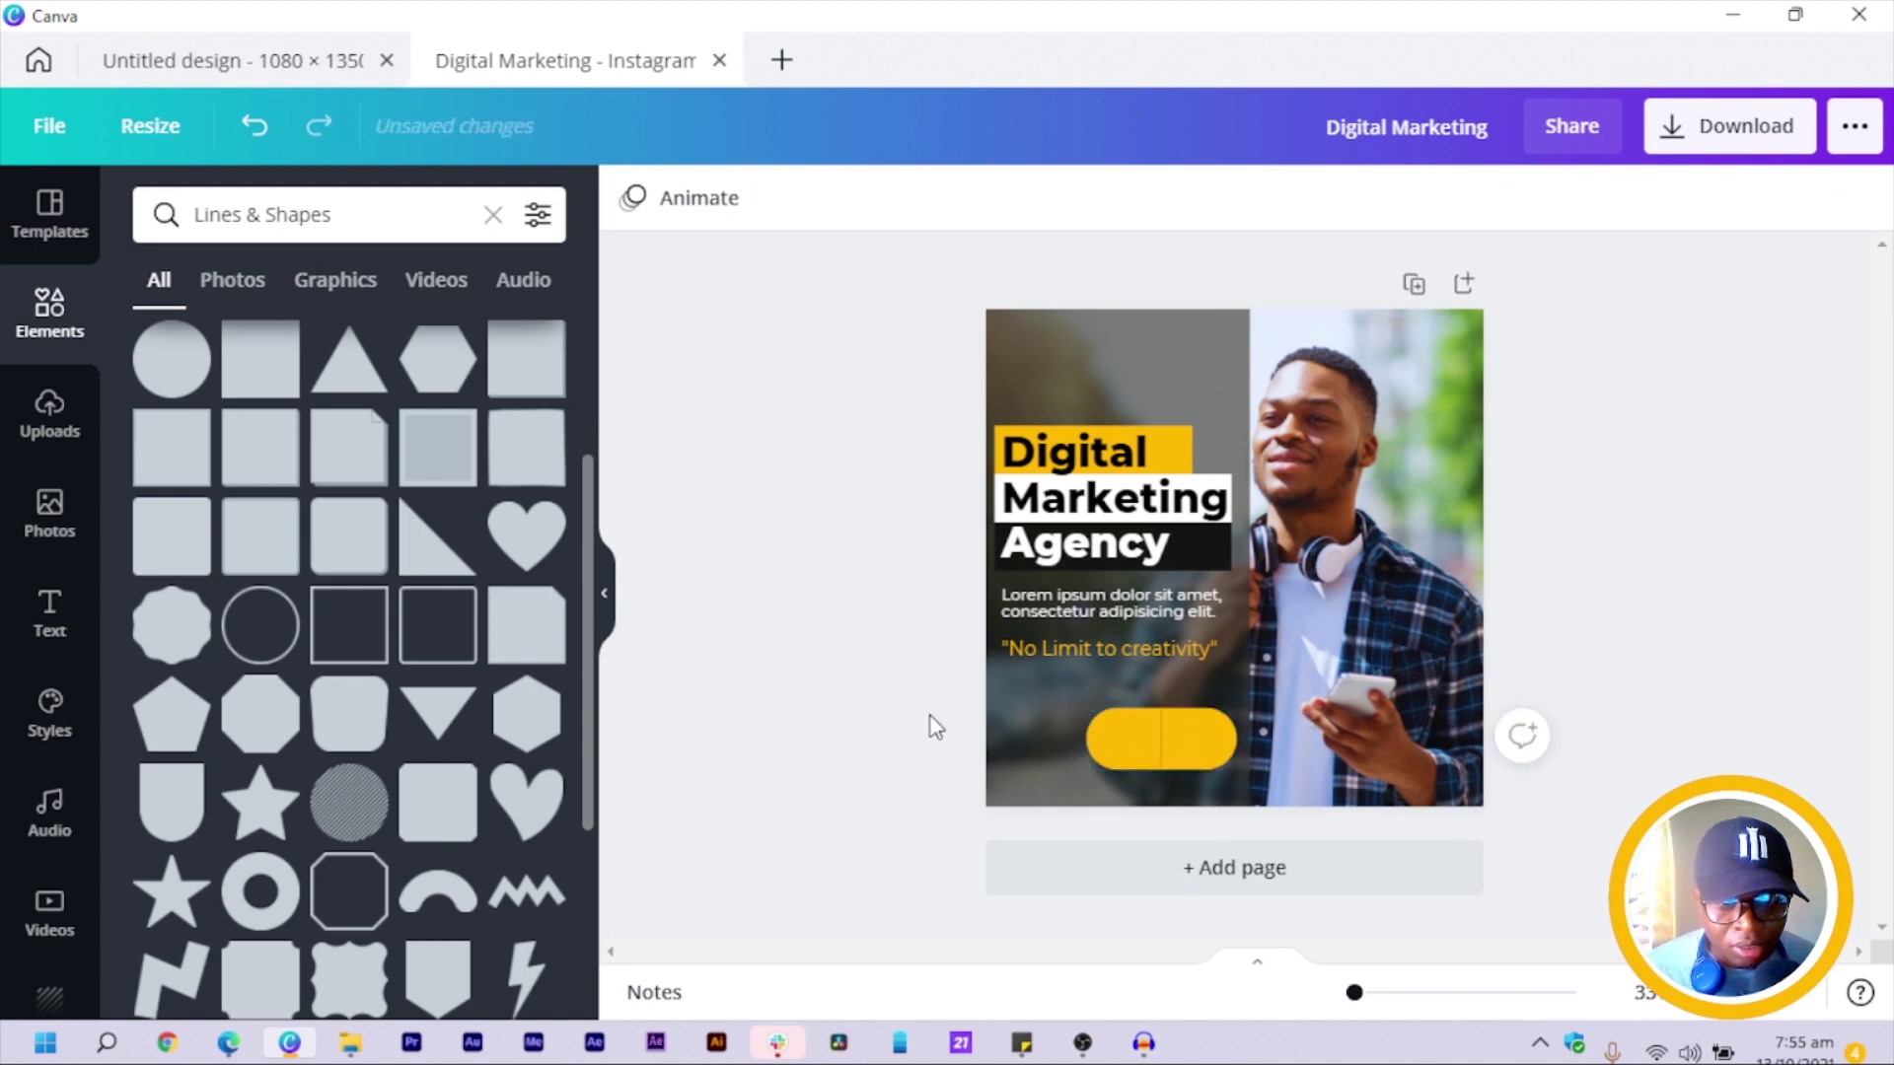
left_click(1151, 768)
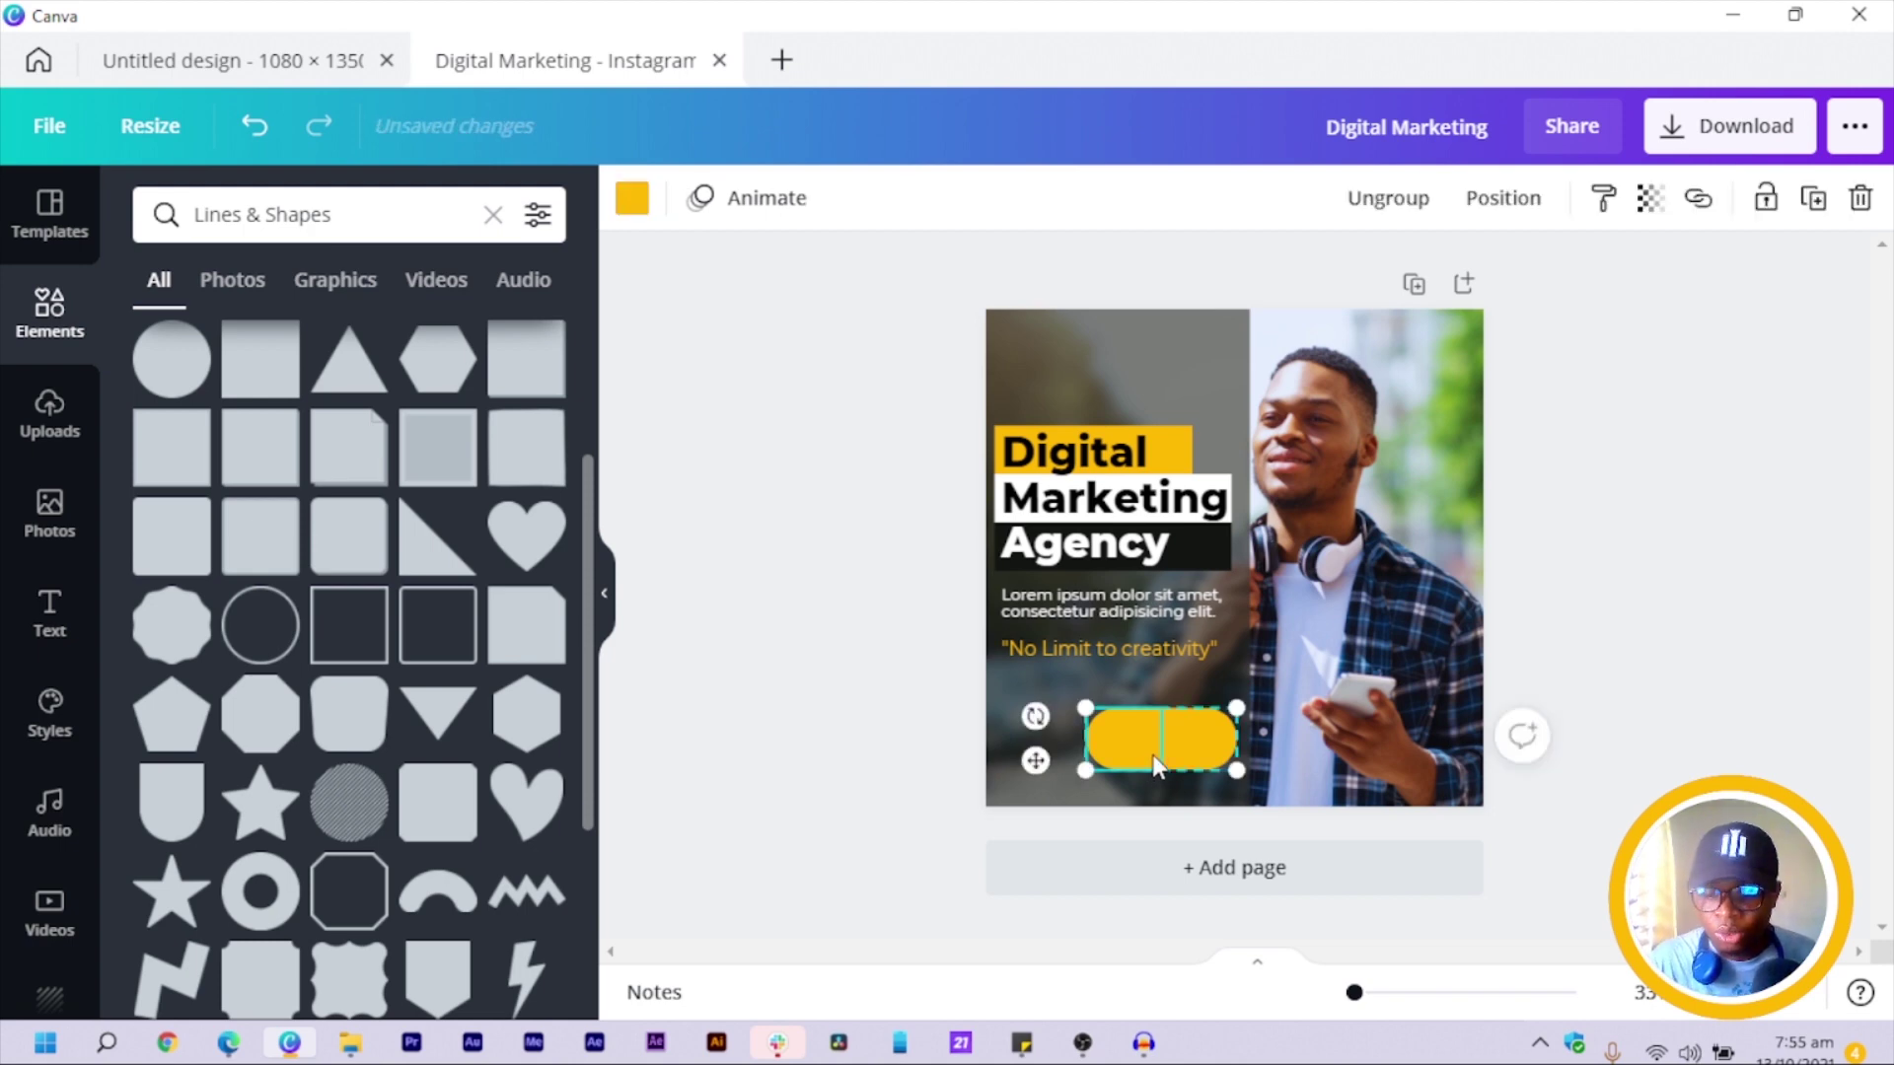
key("ctrl+shift+g")
left_click(845, 727)
Stretch the pill's left half toward the panel edge, regroup, and place it below the tagline.
left_click(1122, 767)
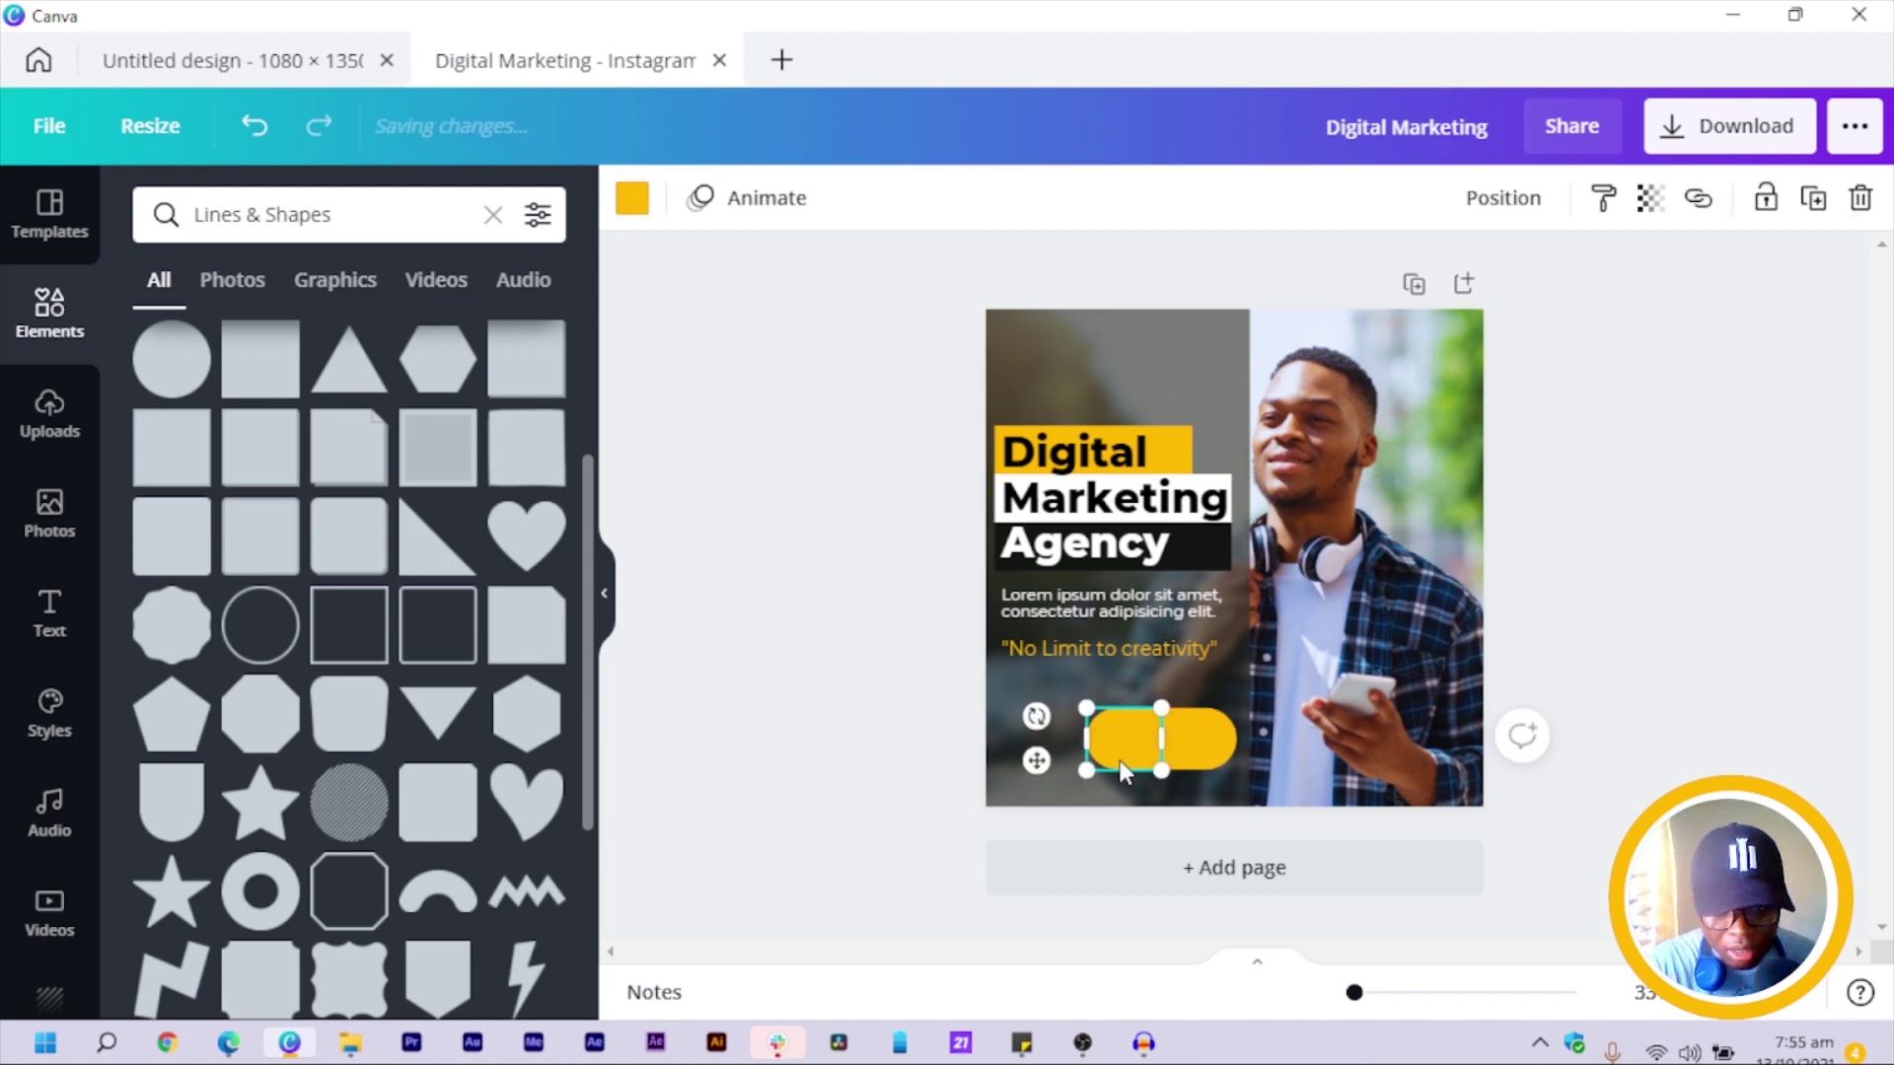
left_click(846, 740)
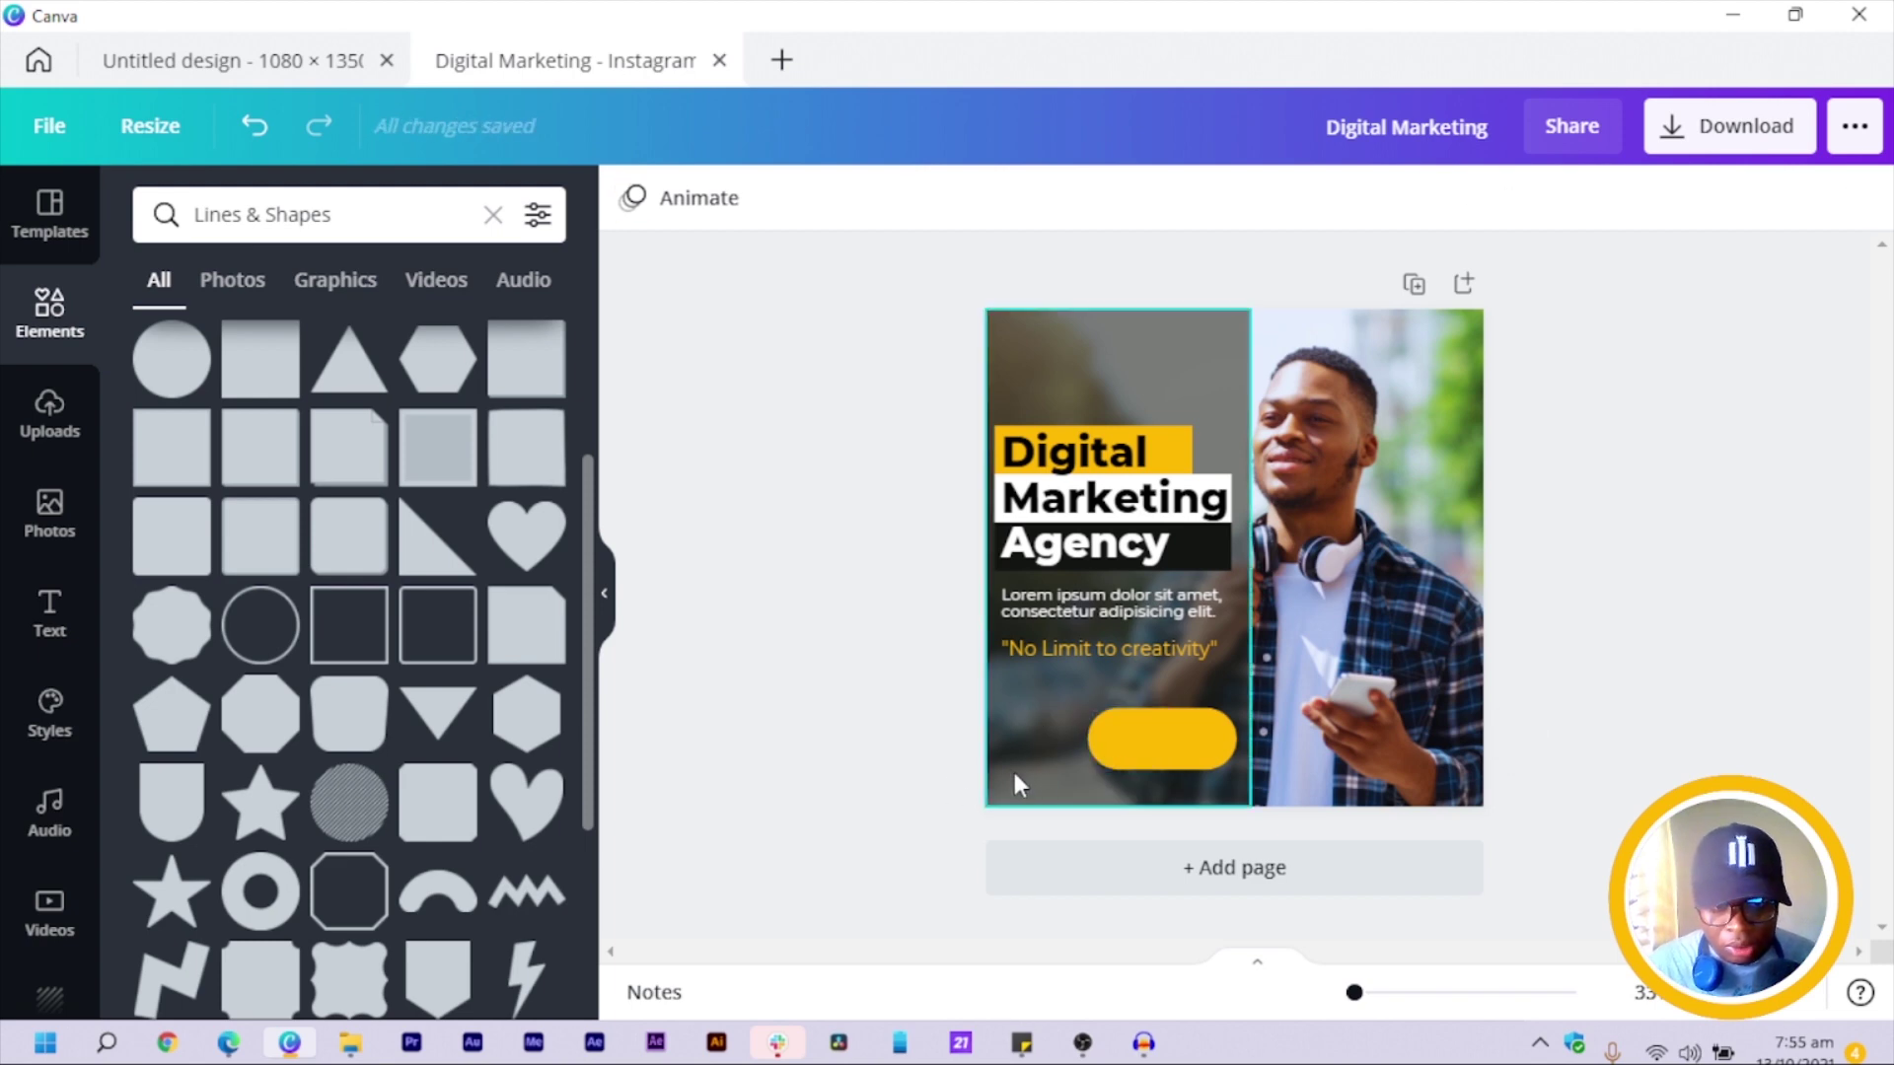
left_click(1128, 742)
left_click_drag(1089, 740, 986, 740)
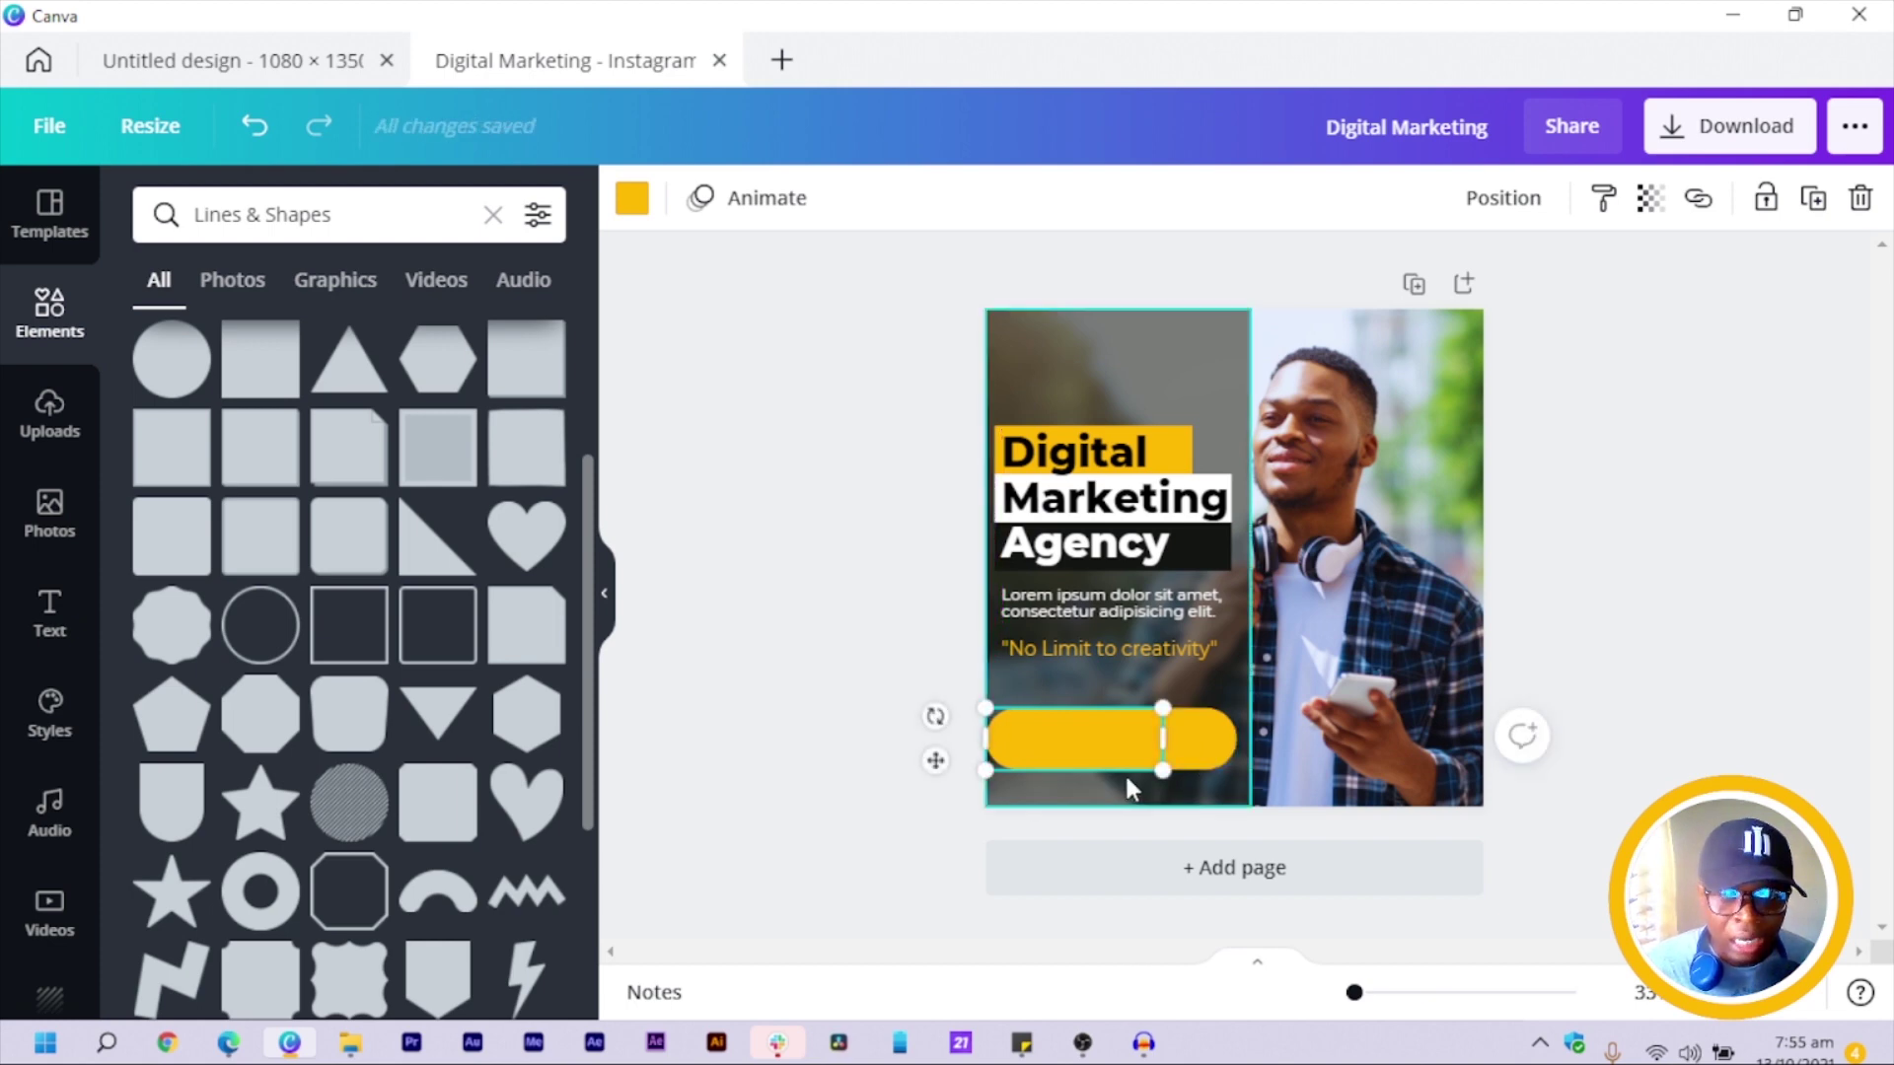
left_click(1213, 759, "shift")
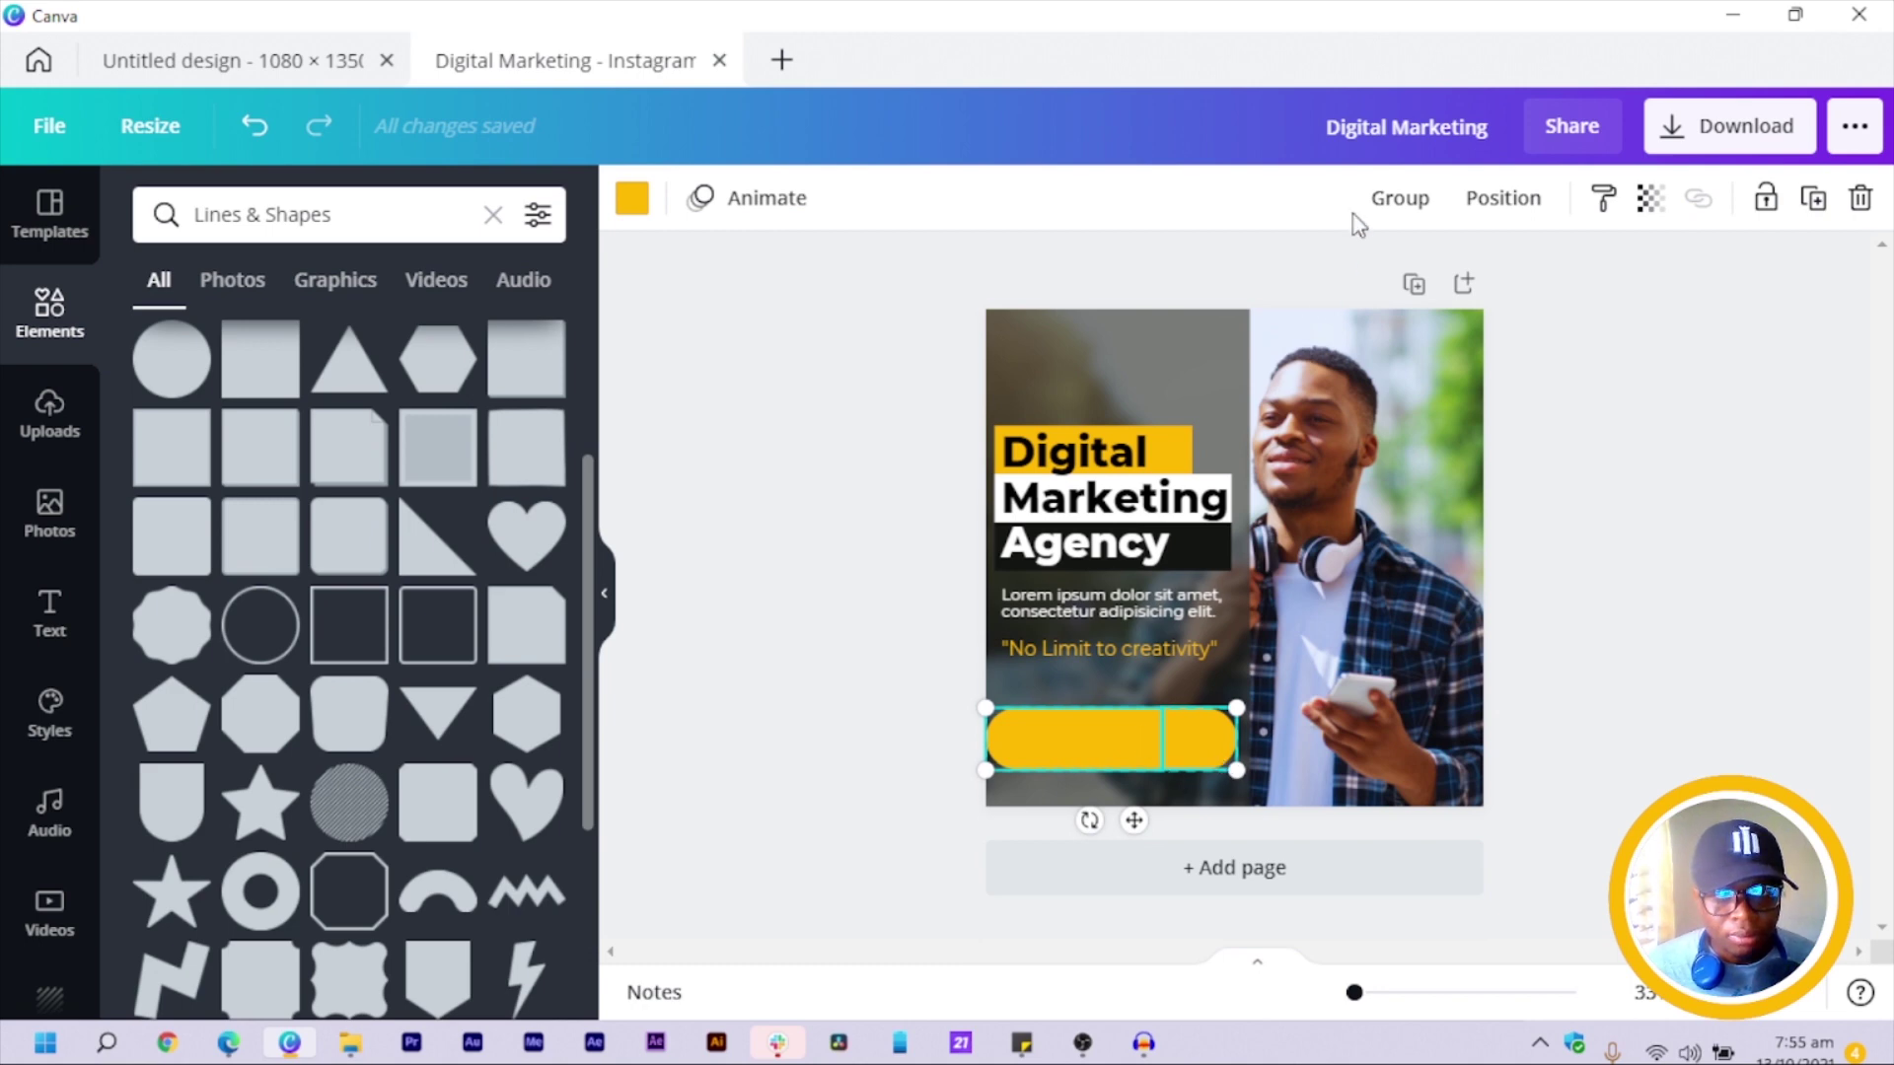
left_click(1393, 201)
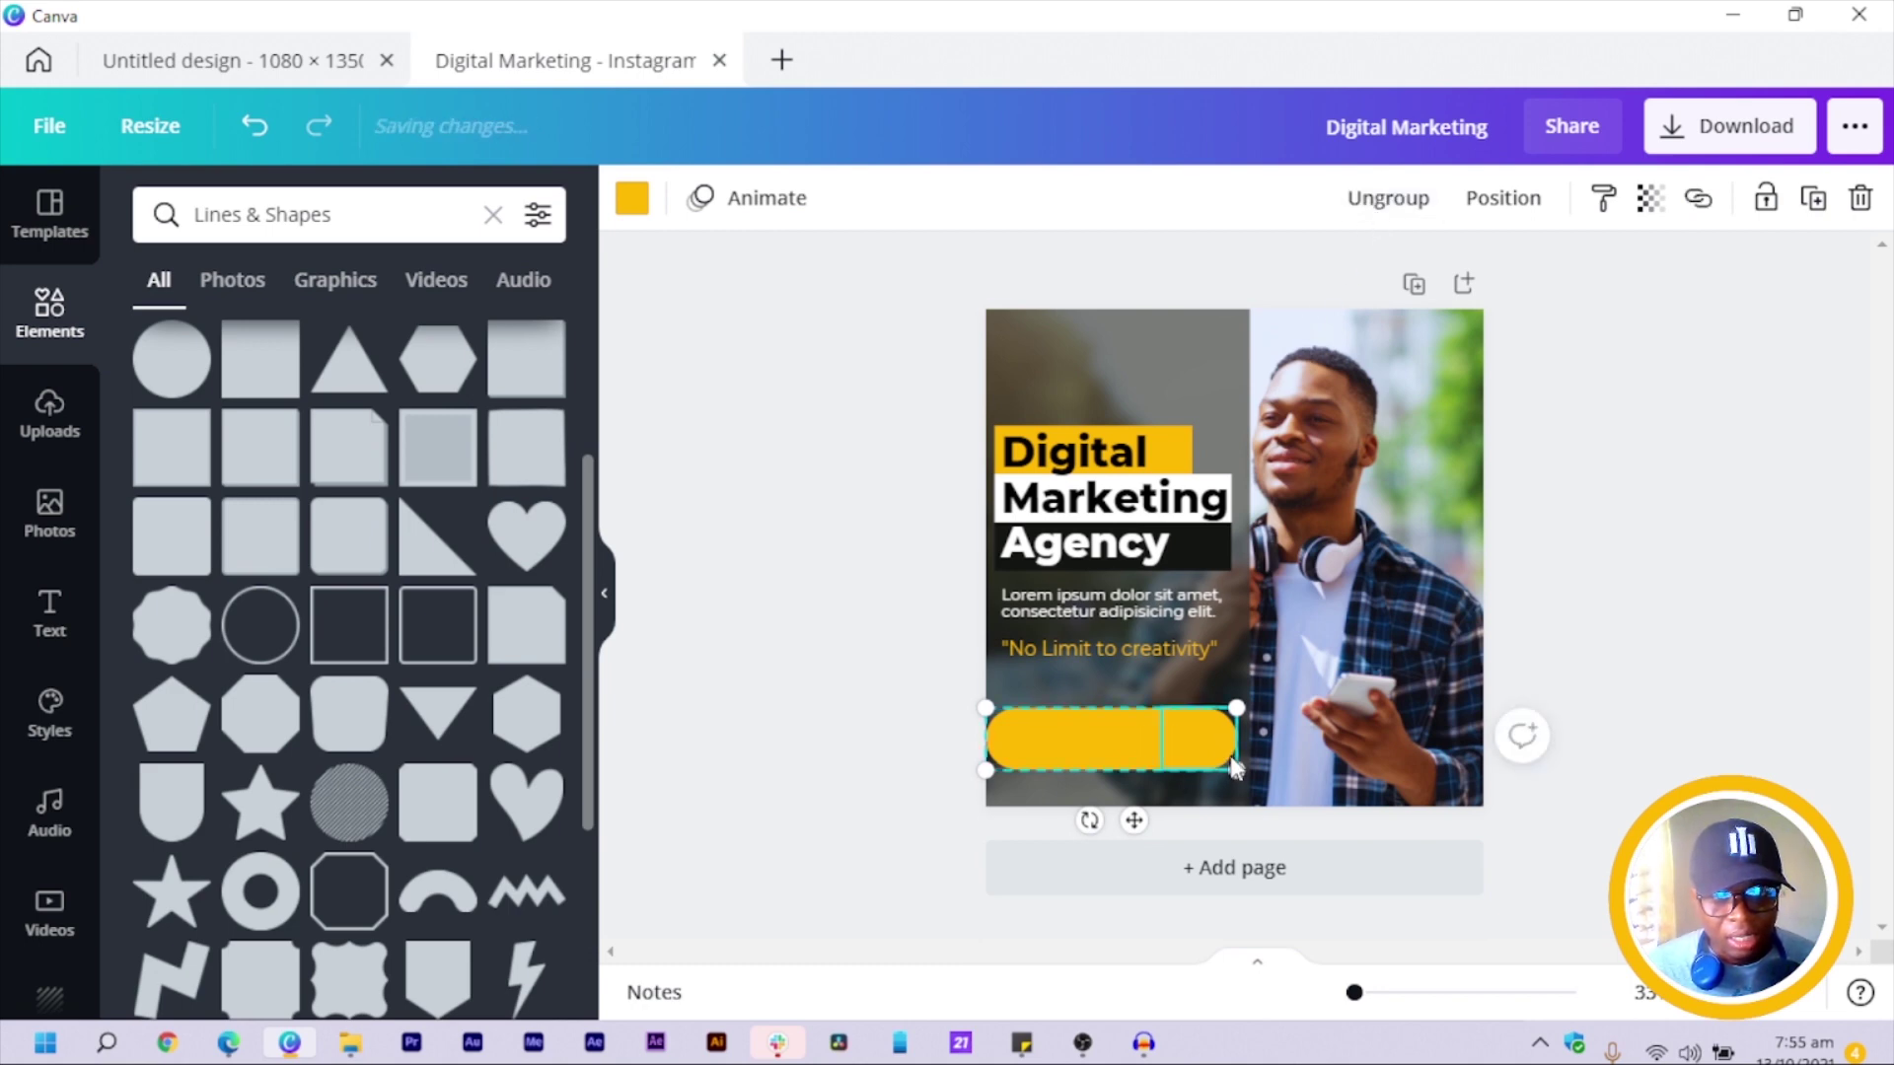
left_click_drag(1128, 754, 1089, 717)
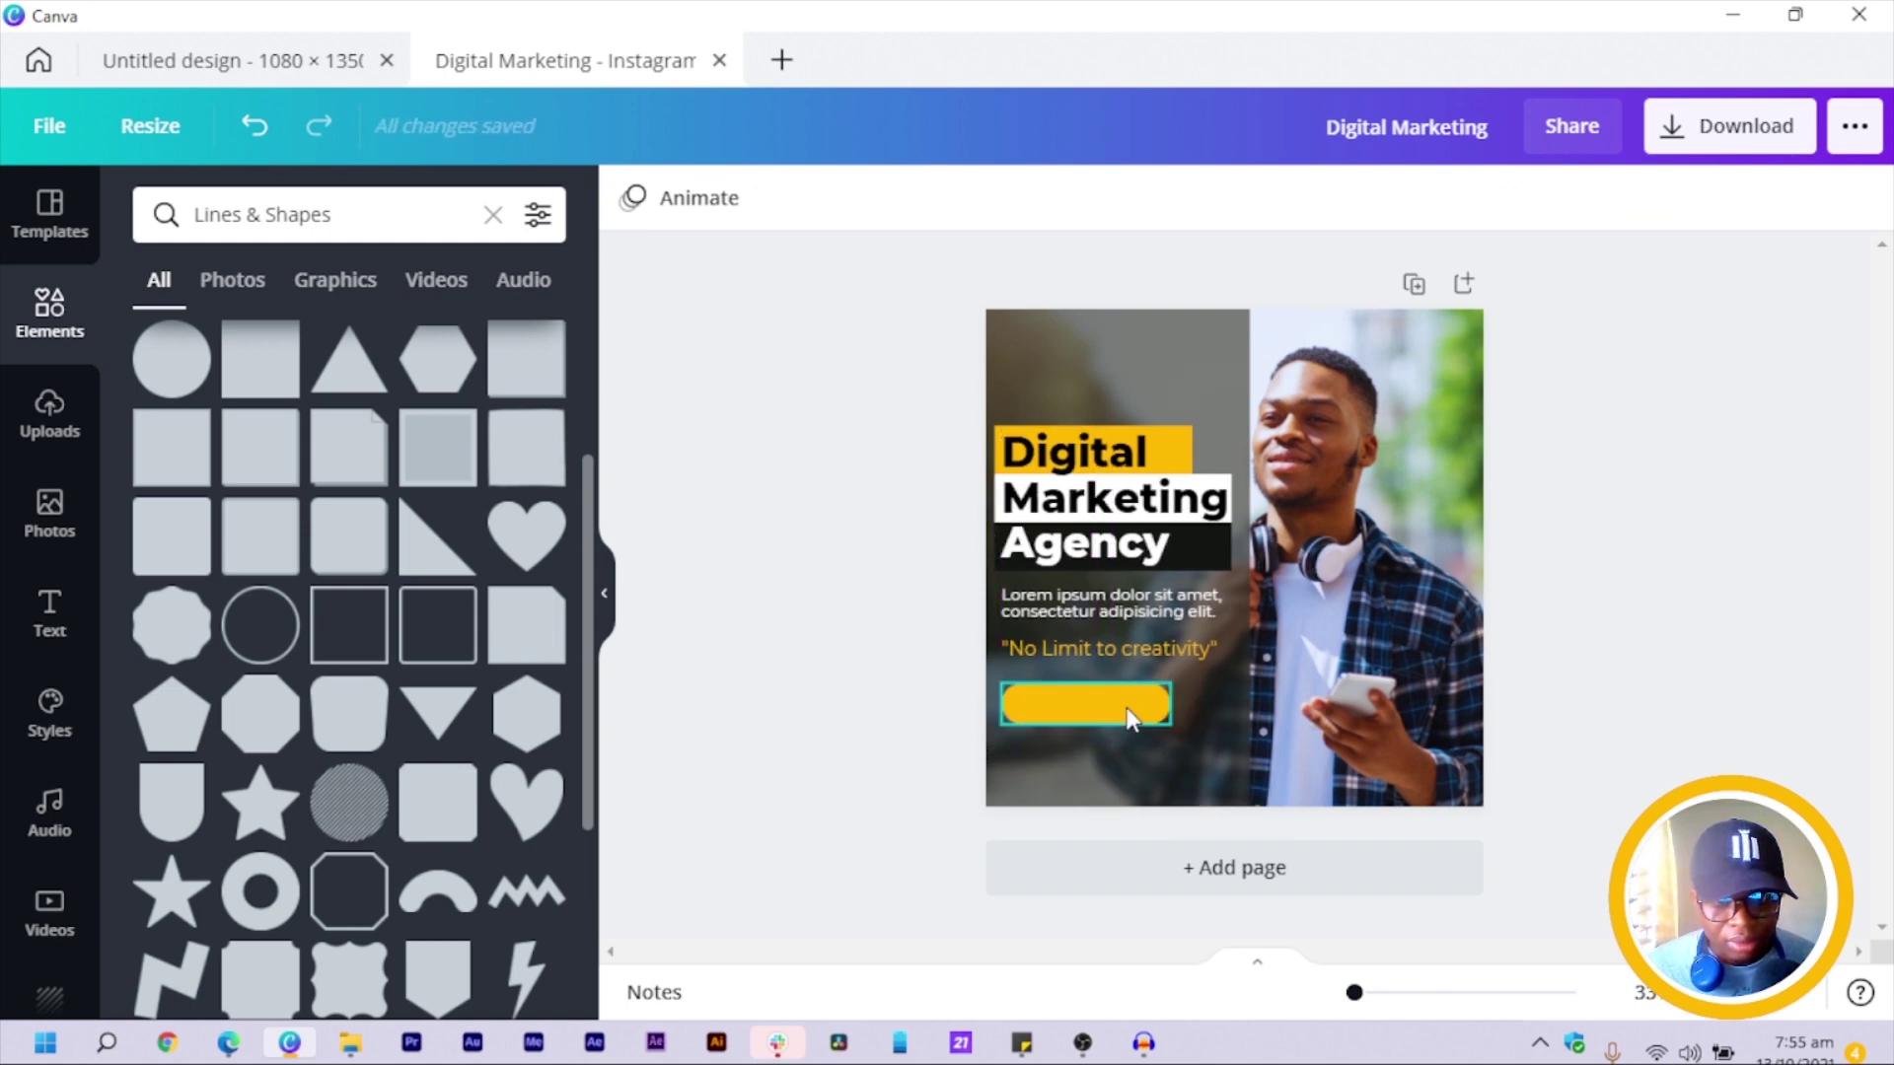
Widen the pill's right half and regroup the two halves.
left_click(1134, 717)
key("ctrl+shift+g")
left_click(1101, 720)
left_click(1160, 713)
left_click_drag(1167, 699, 1206, 697)
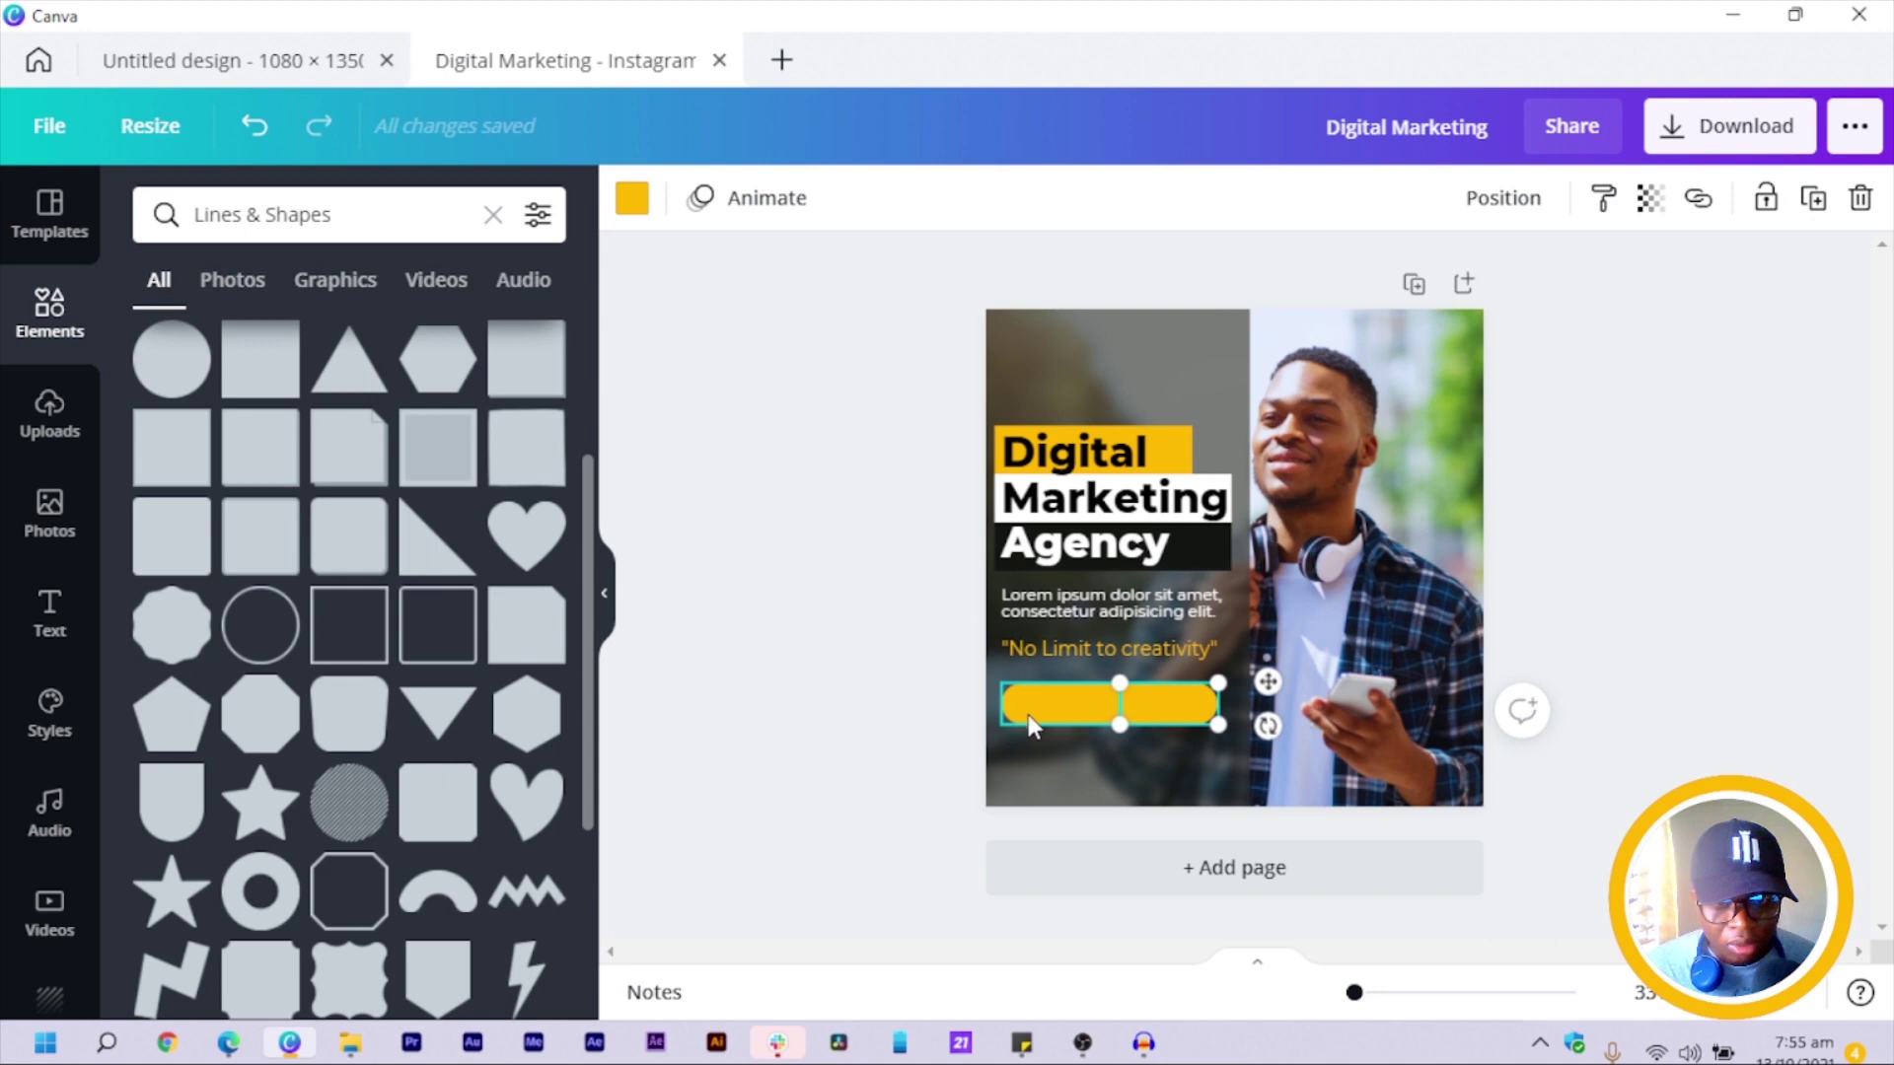
left_click(1027, 714, "shift")
key("ctrl+g")
left_click(942, 738)
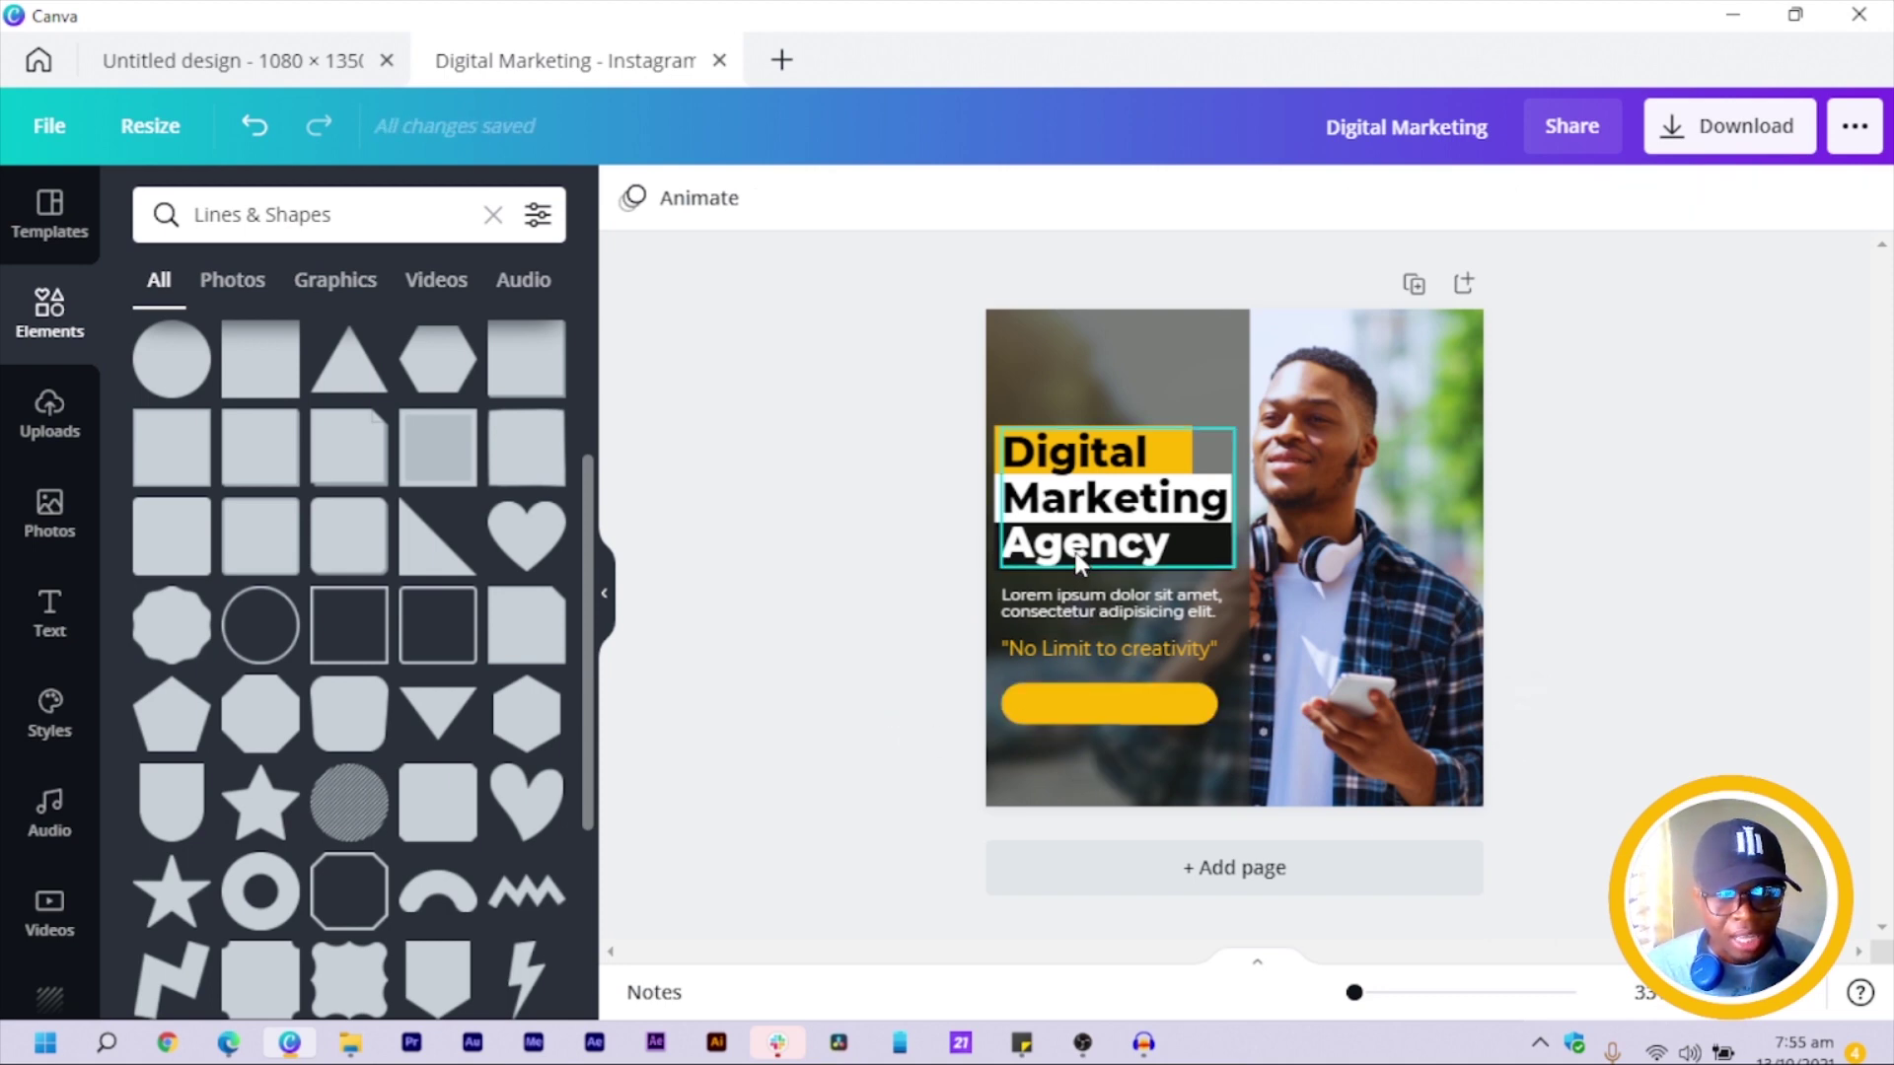
left_click(1091, 642)
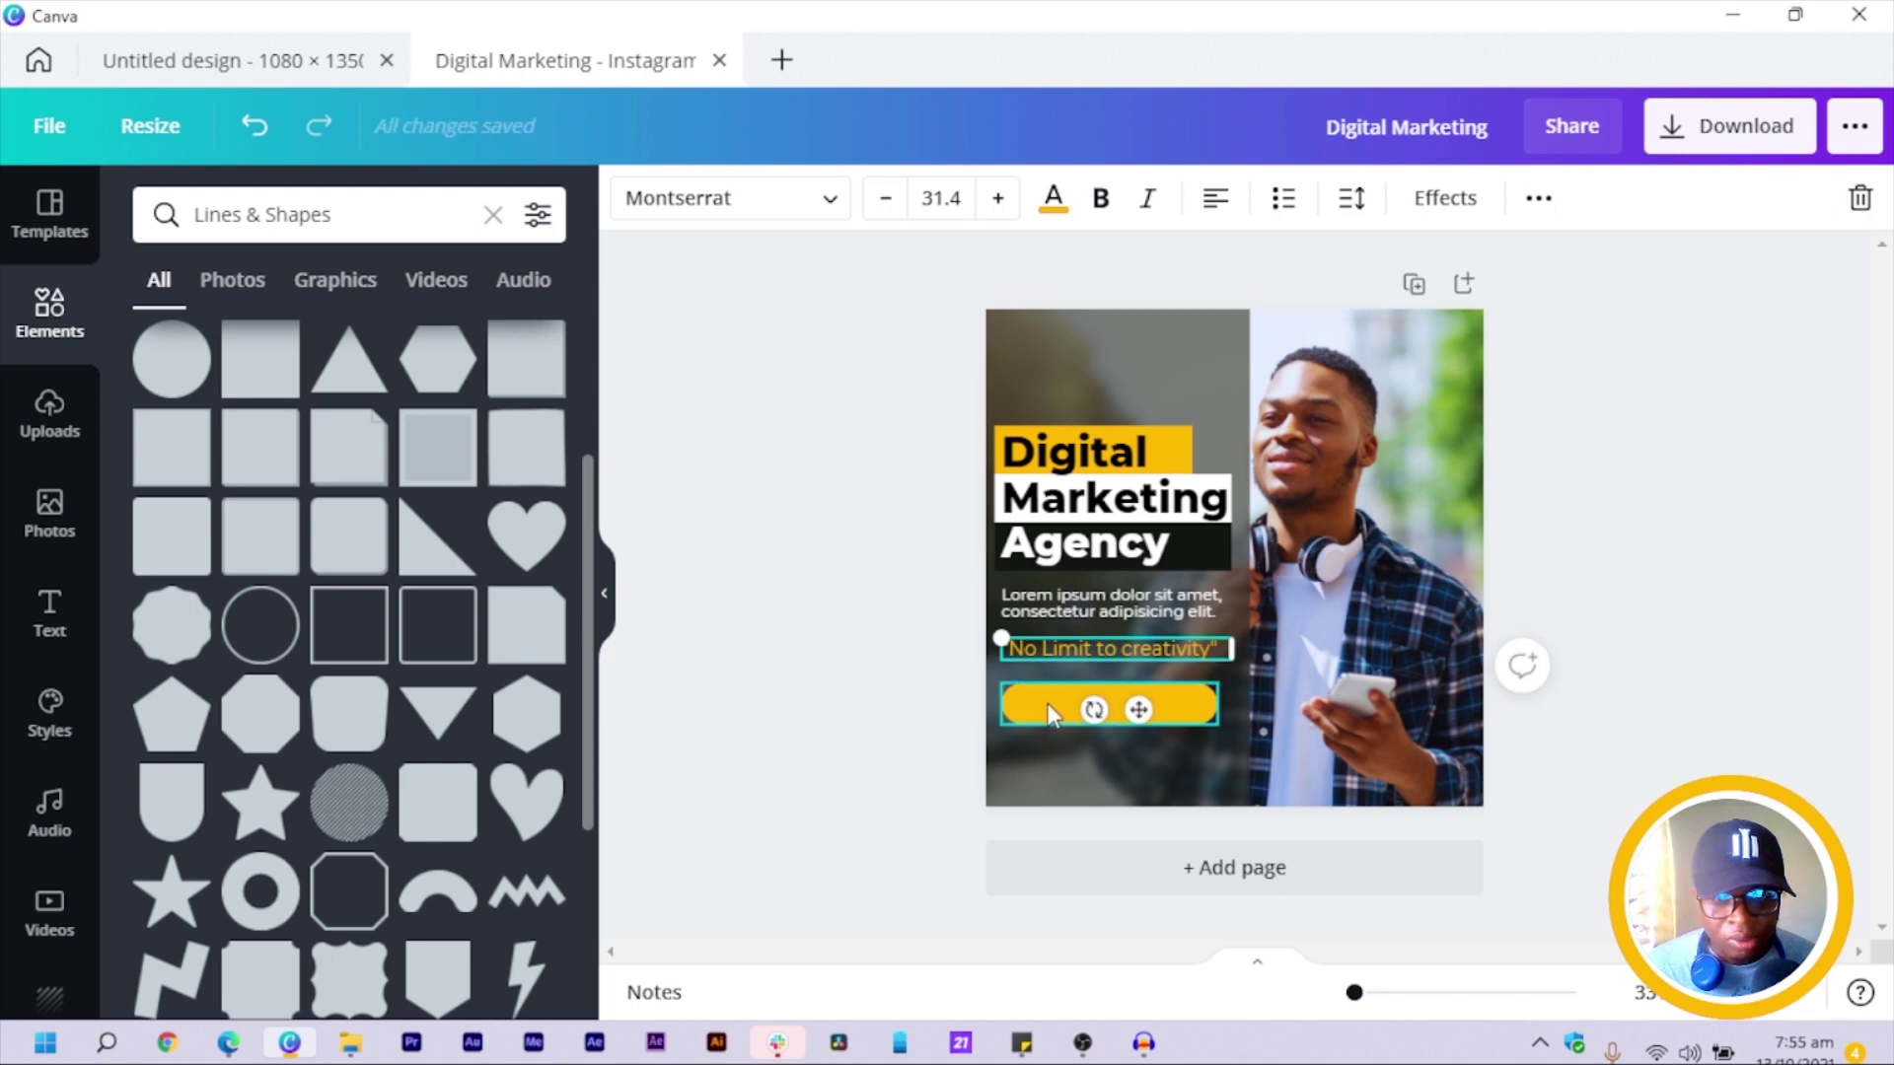
Copy the tagline onto the pill, make it black and retype it as LEARN MORE.
left_click_drag(1139, 710, 1099, 671)
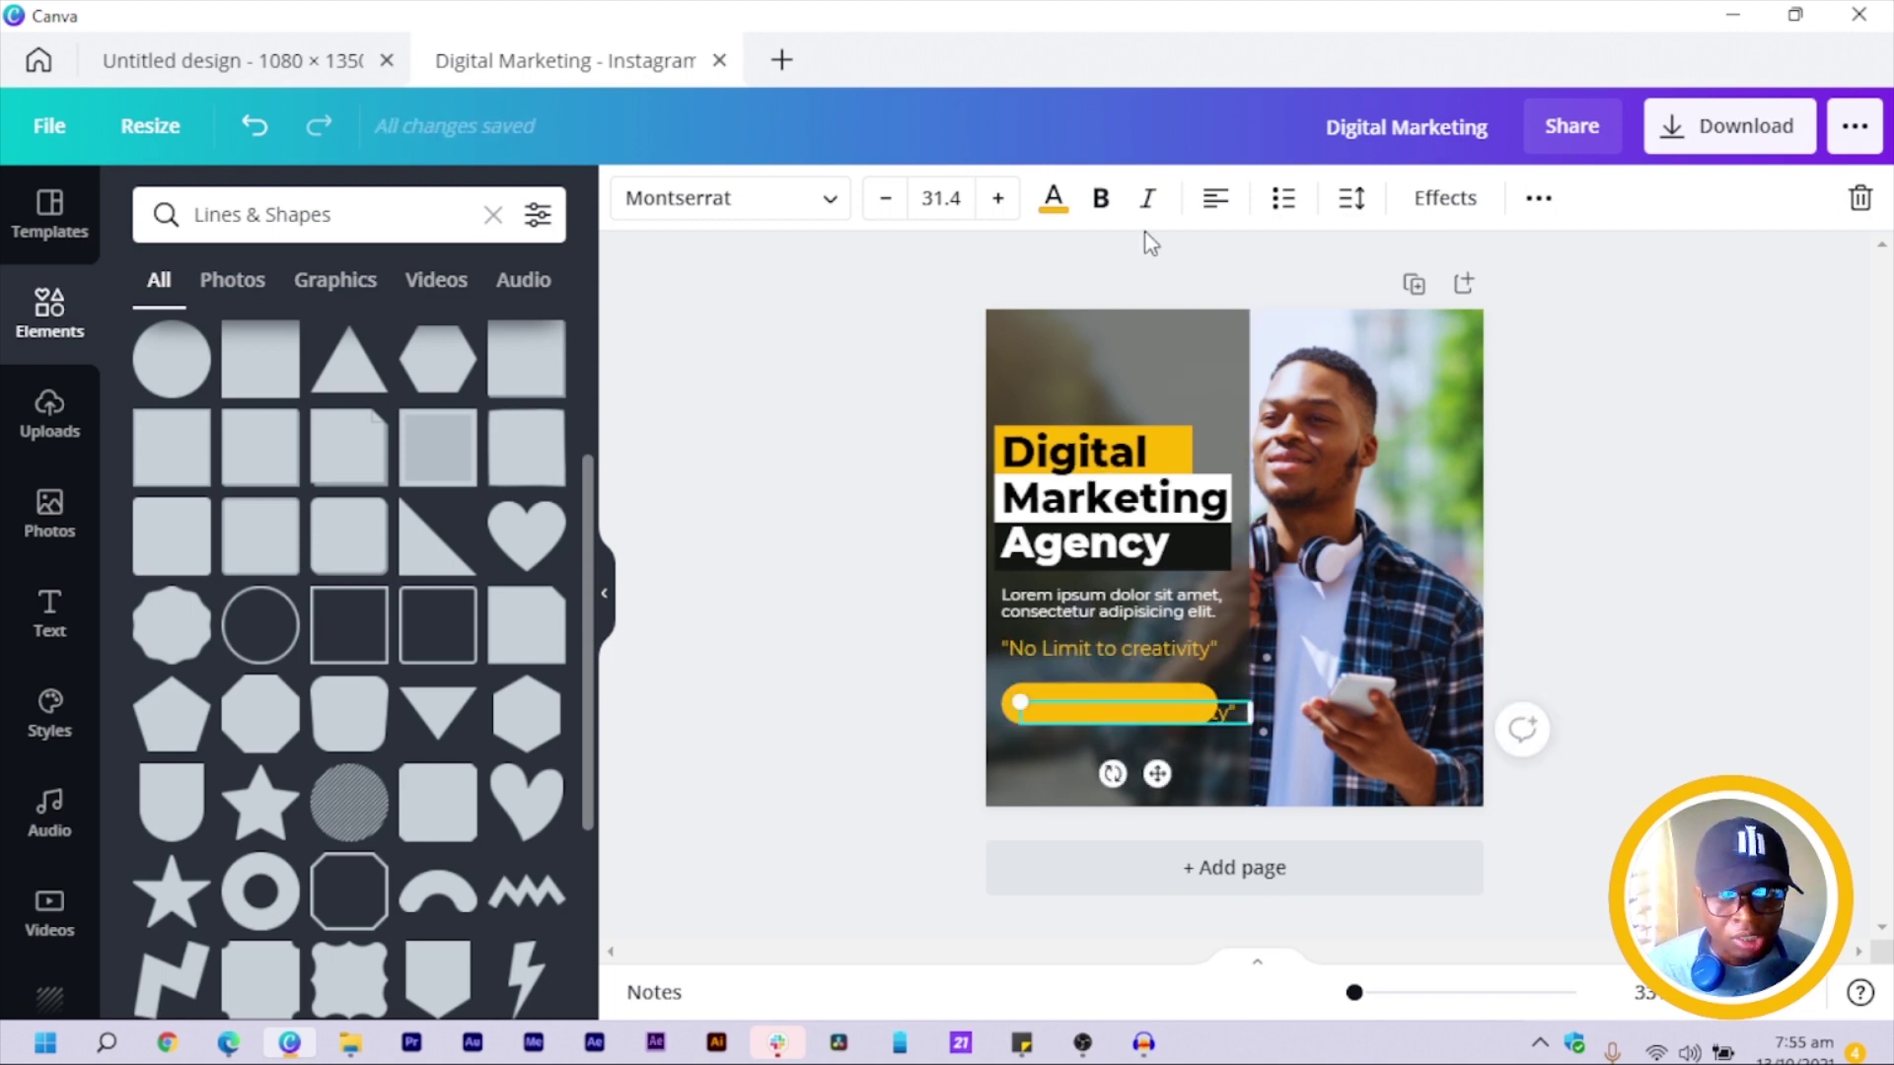
left_click(1051, 203)
left_click(229, 345)
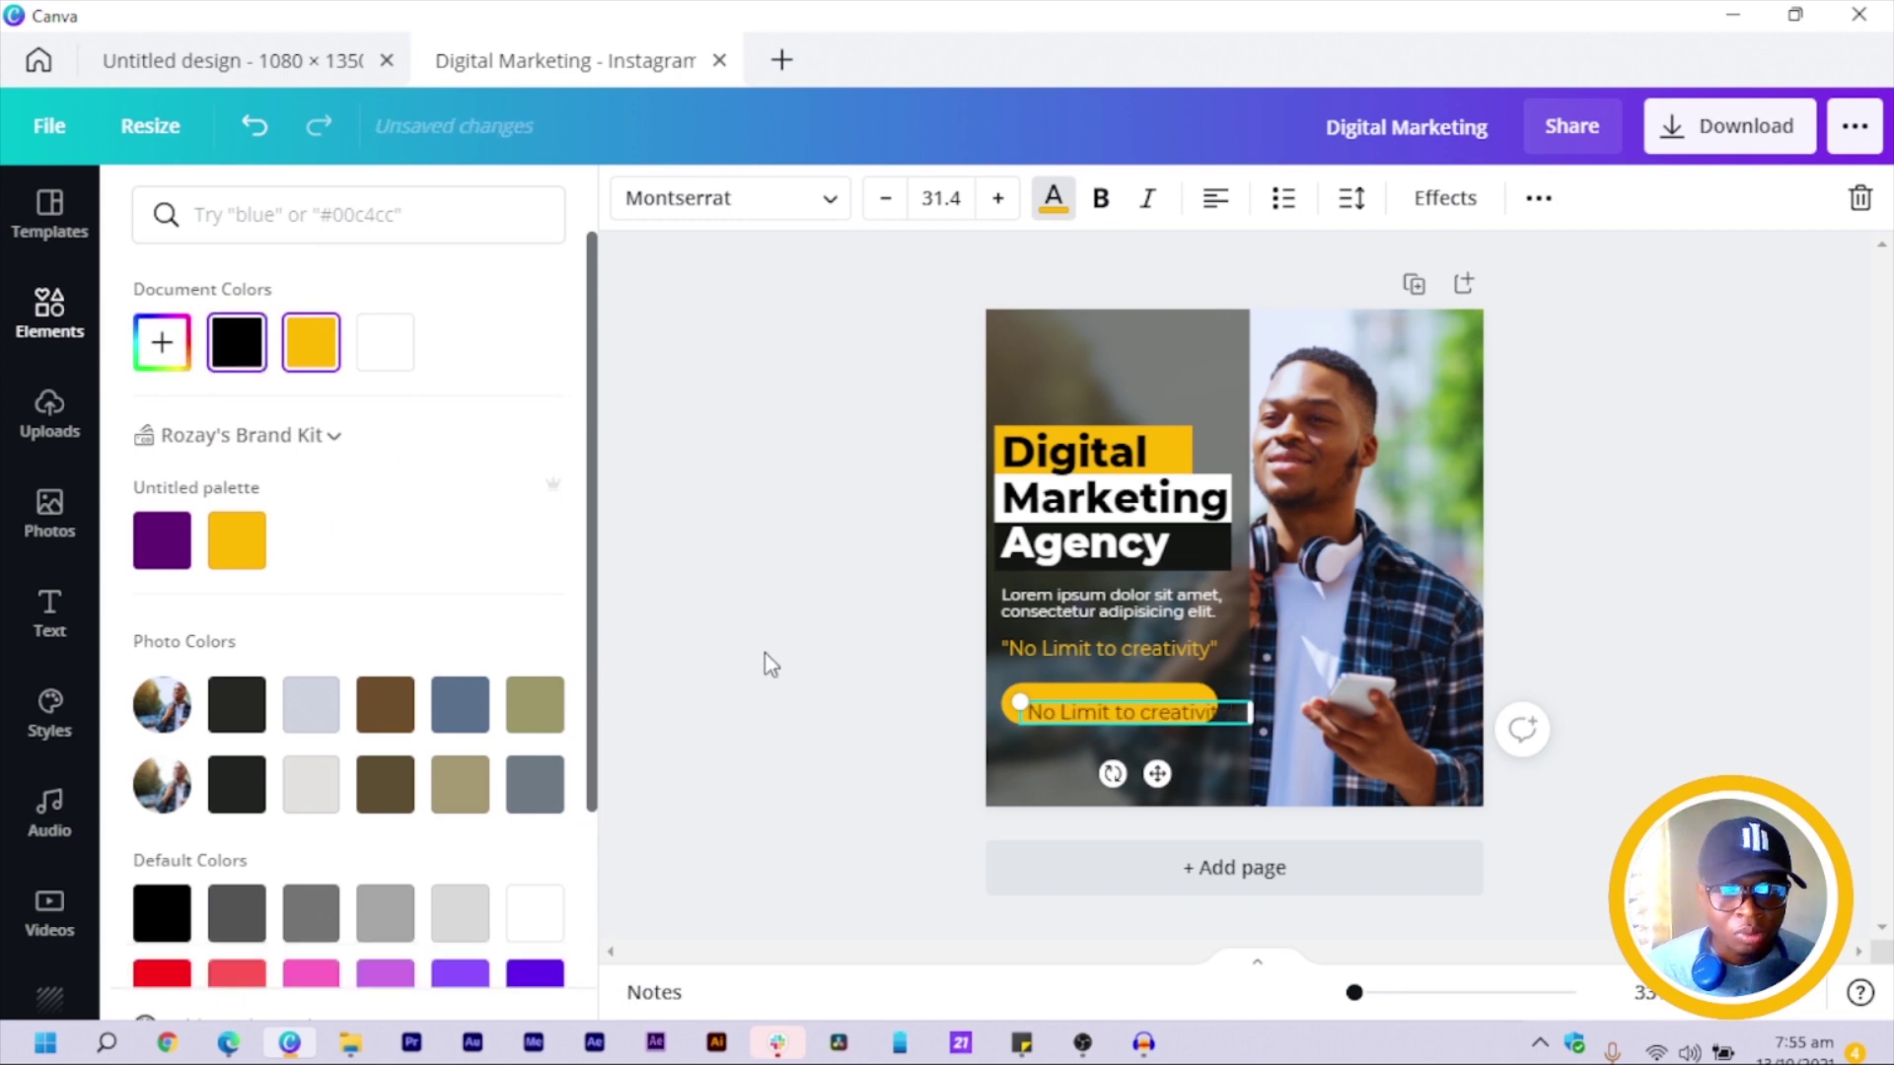
left_click(1106, 718)
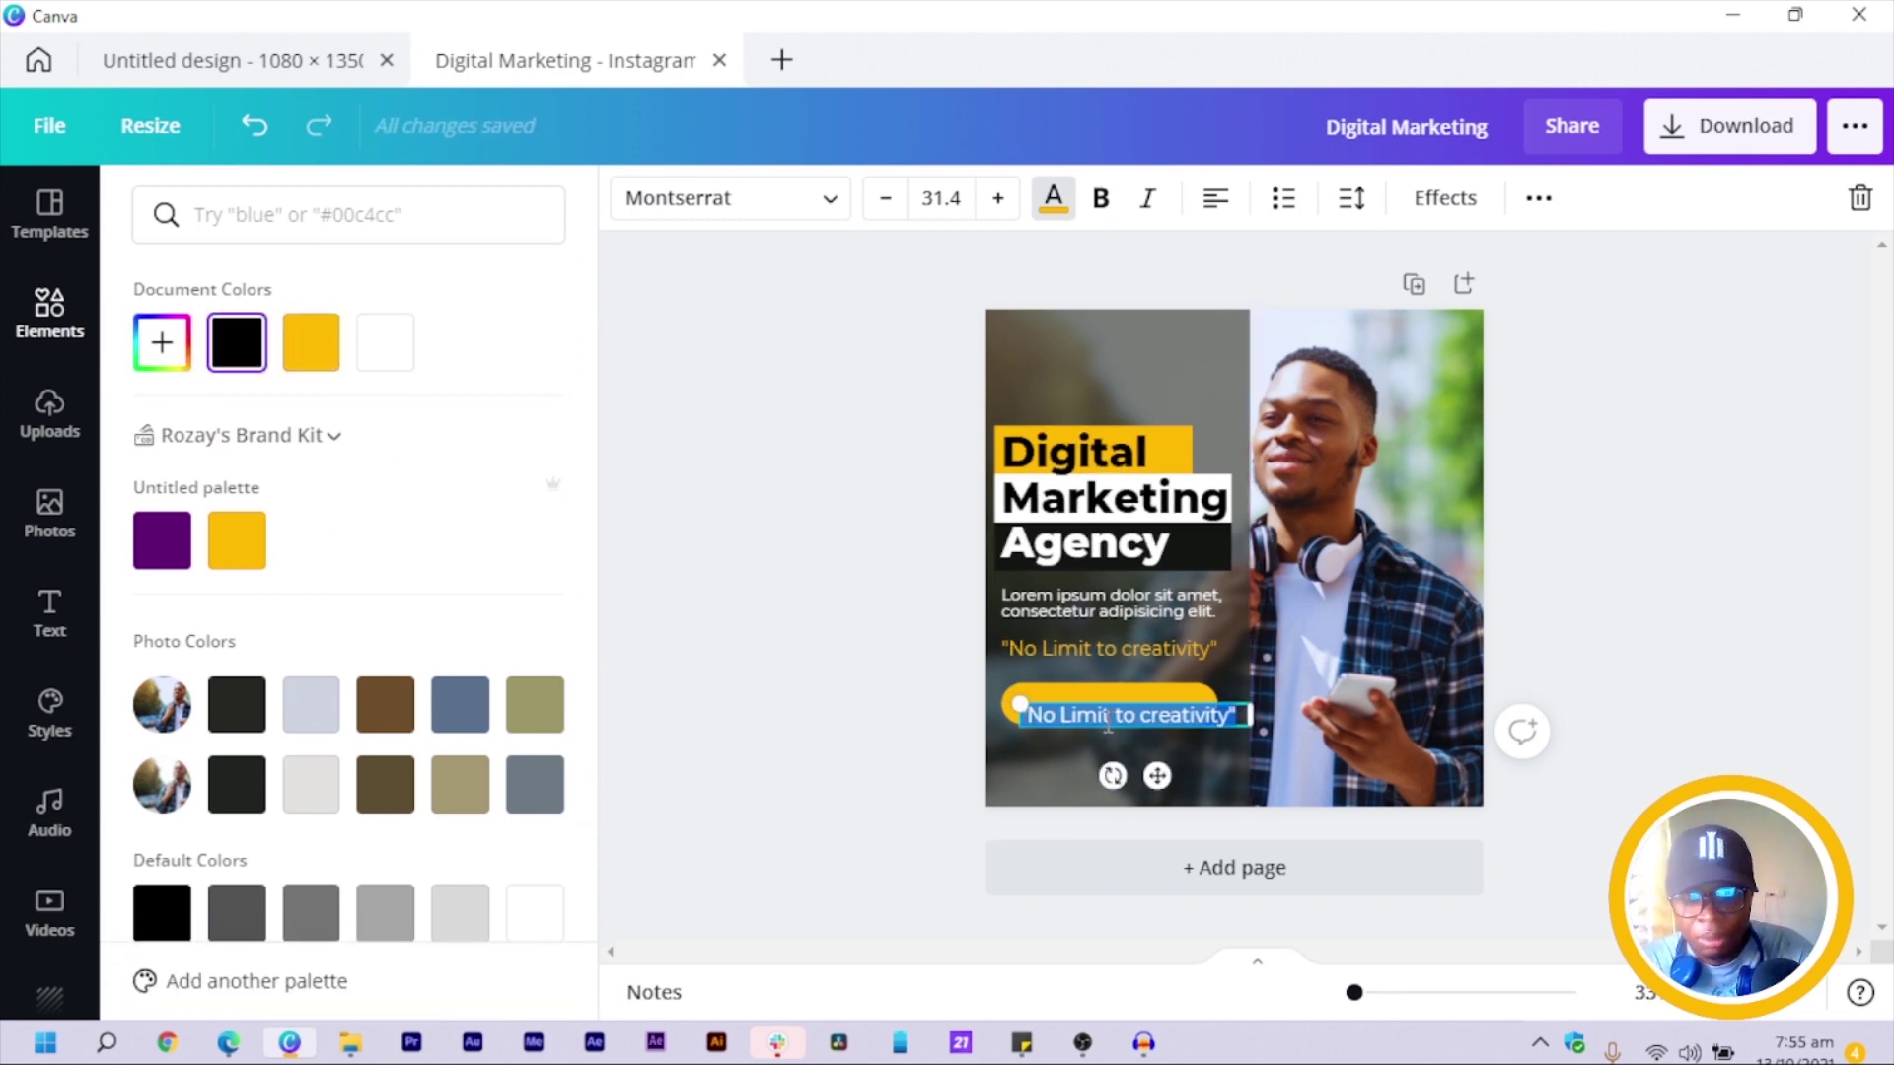
type("LER")
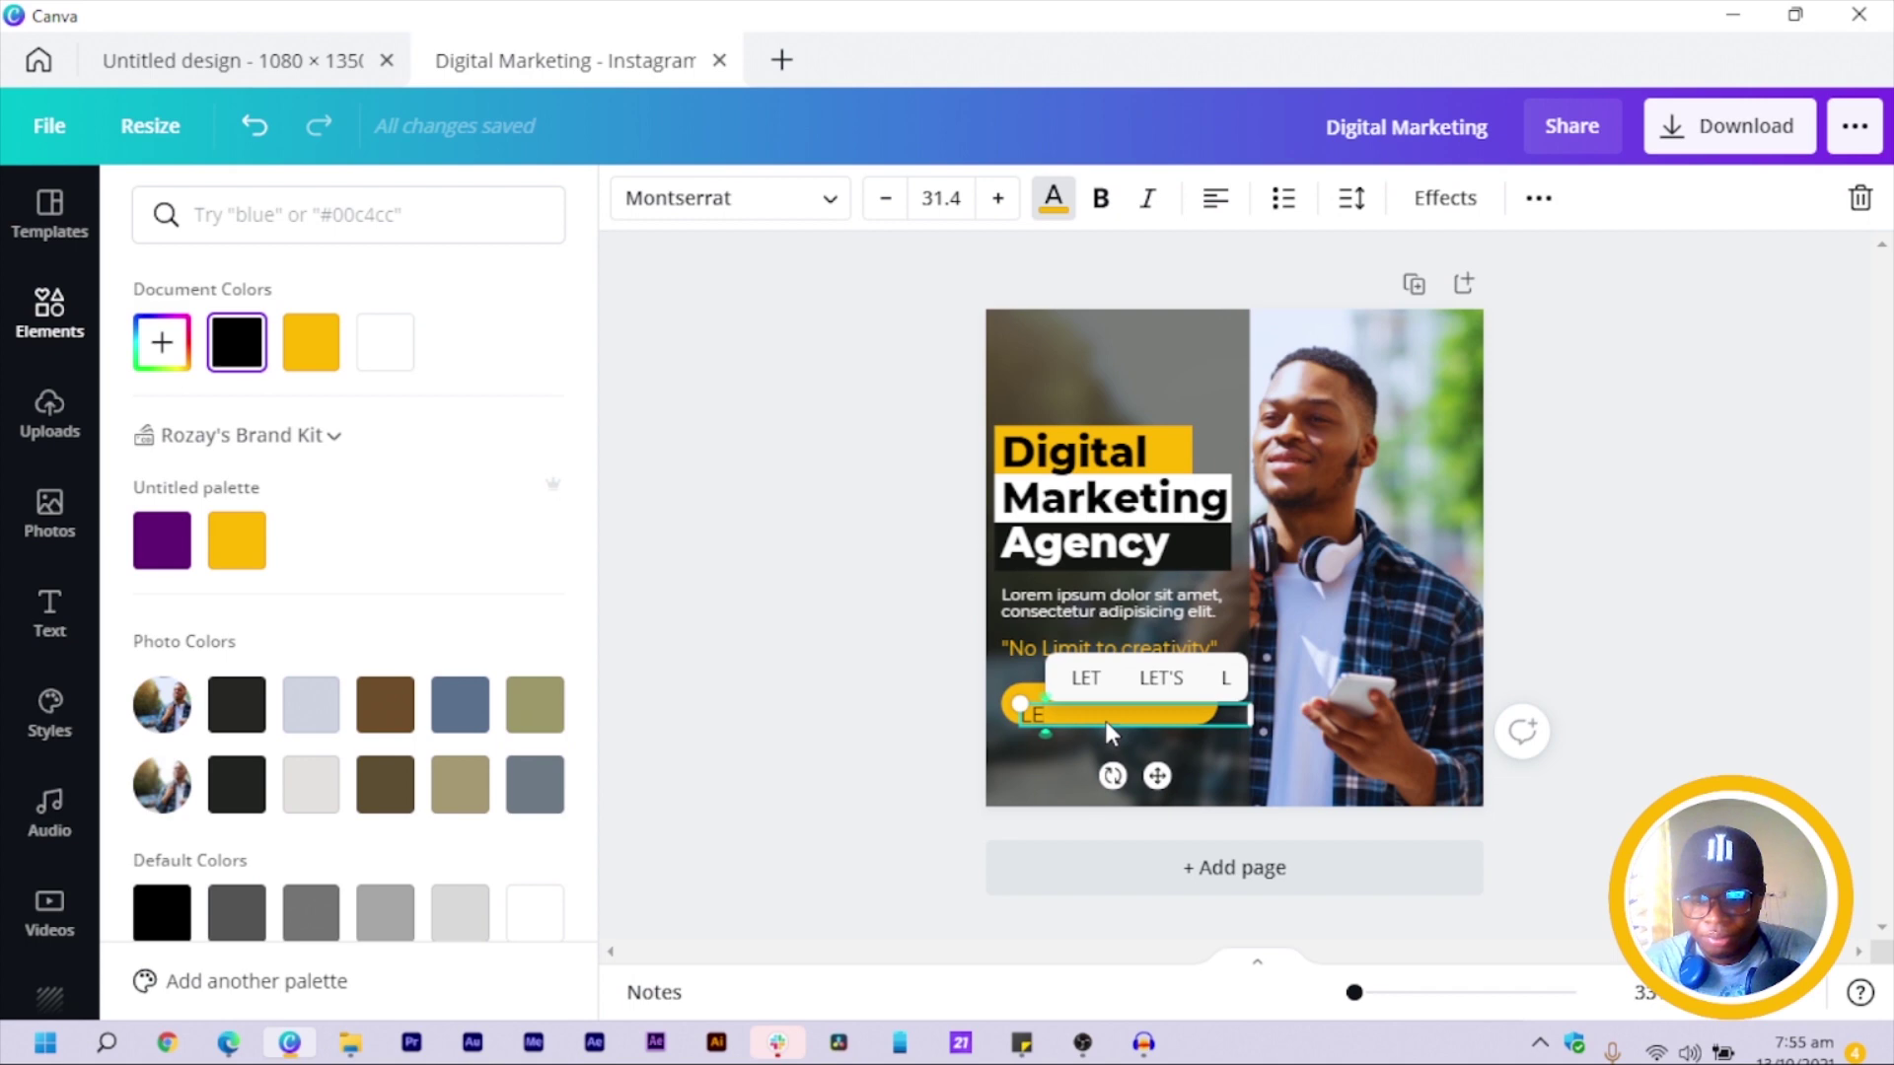
key("BackSpace")
type("ARN MORE")
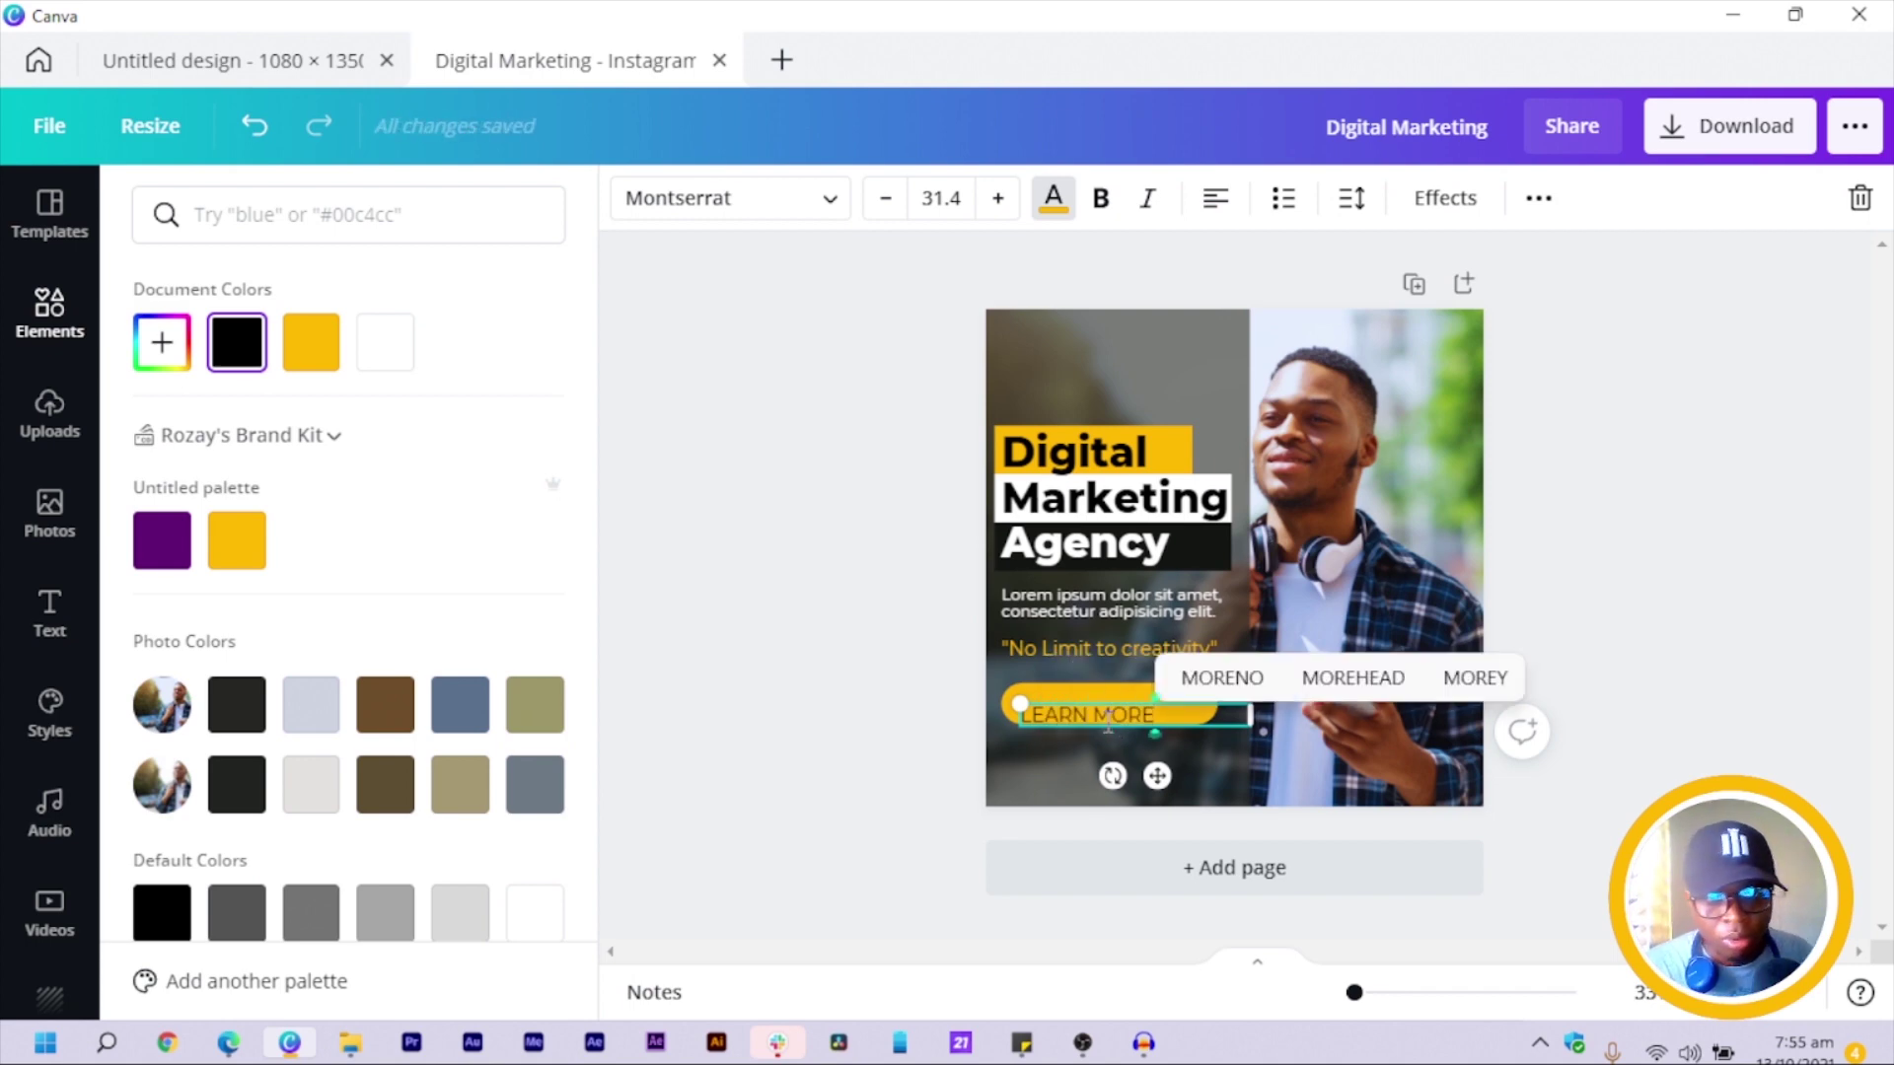
Make LEARN MORE bold at size 42.4, centre-aligned in the middle of the pill.
key("ctrl+a")
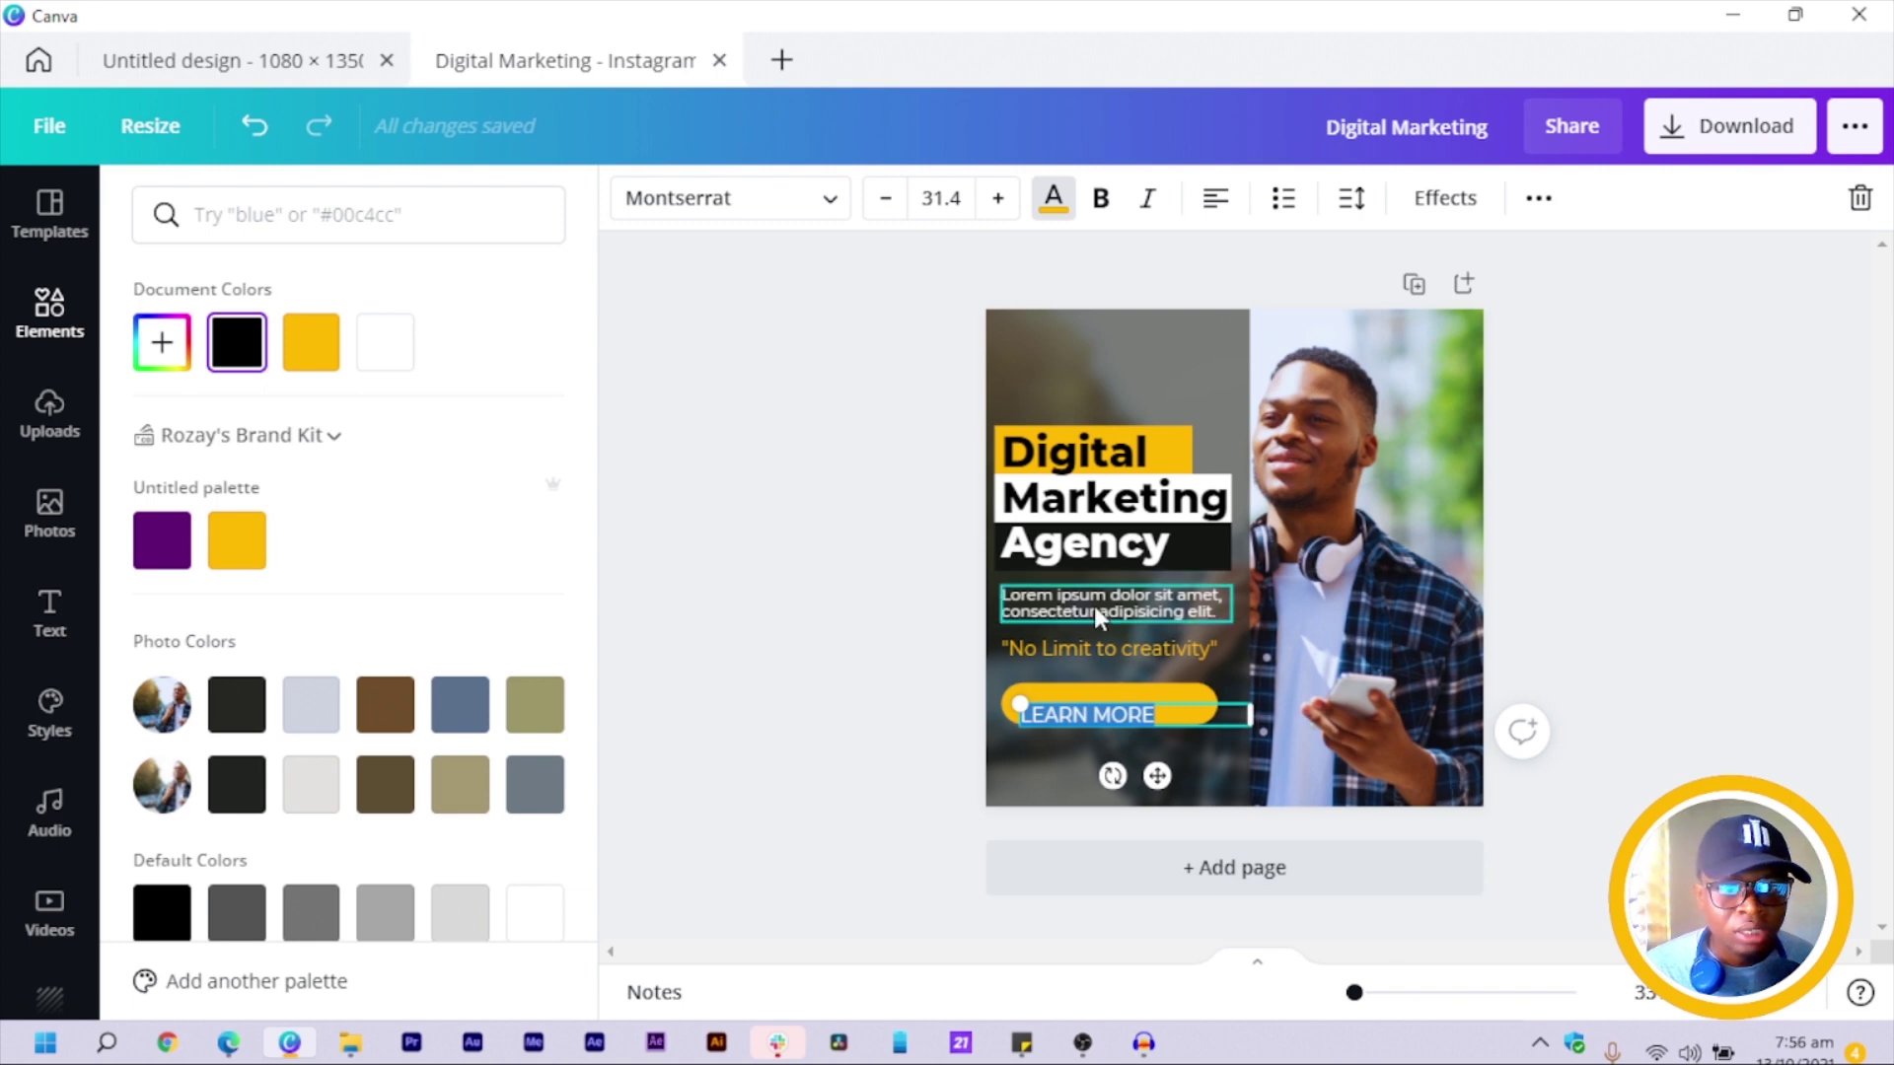
left_click(1101, 200)
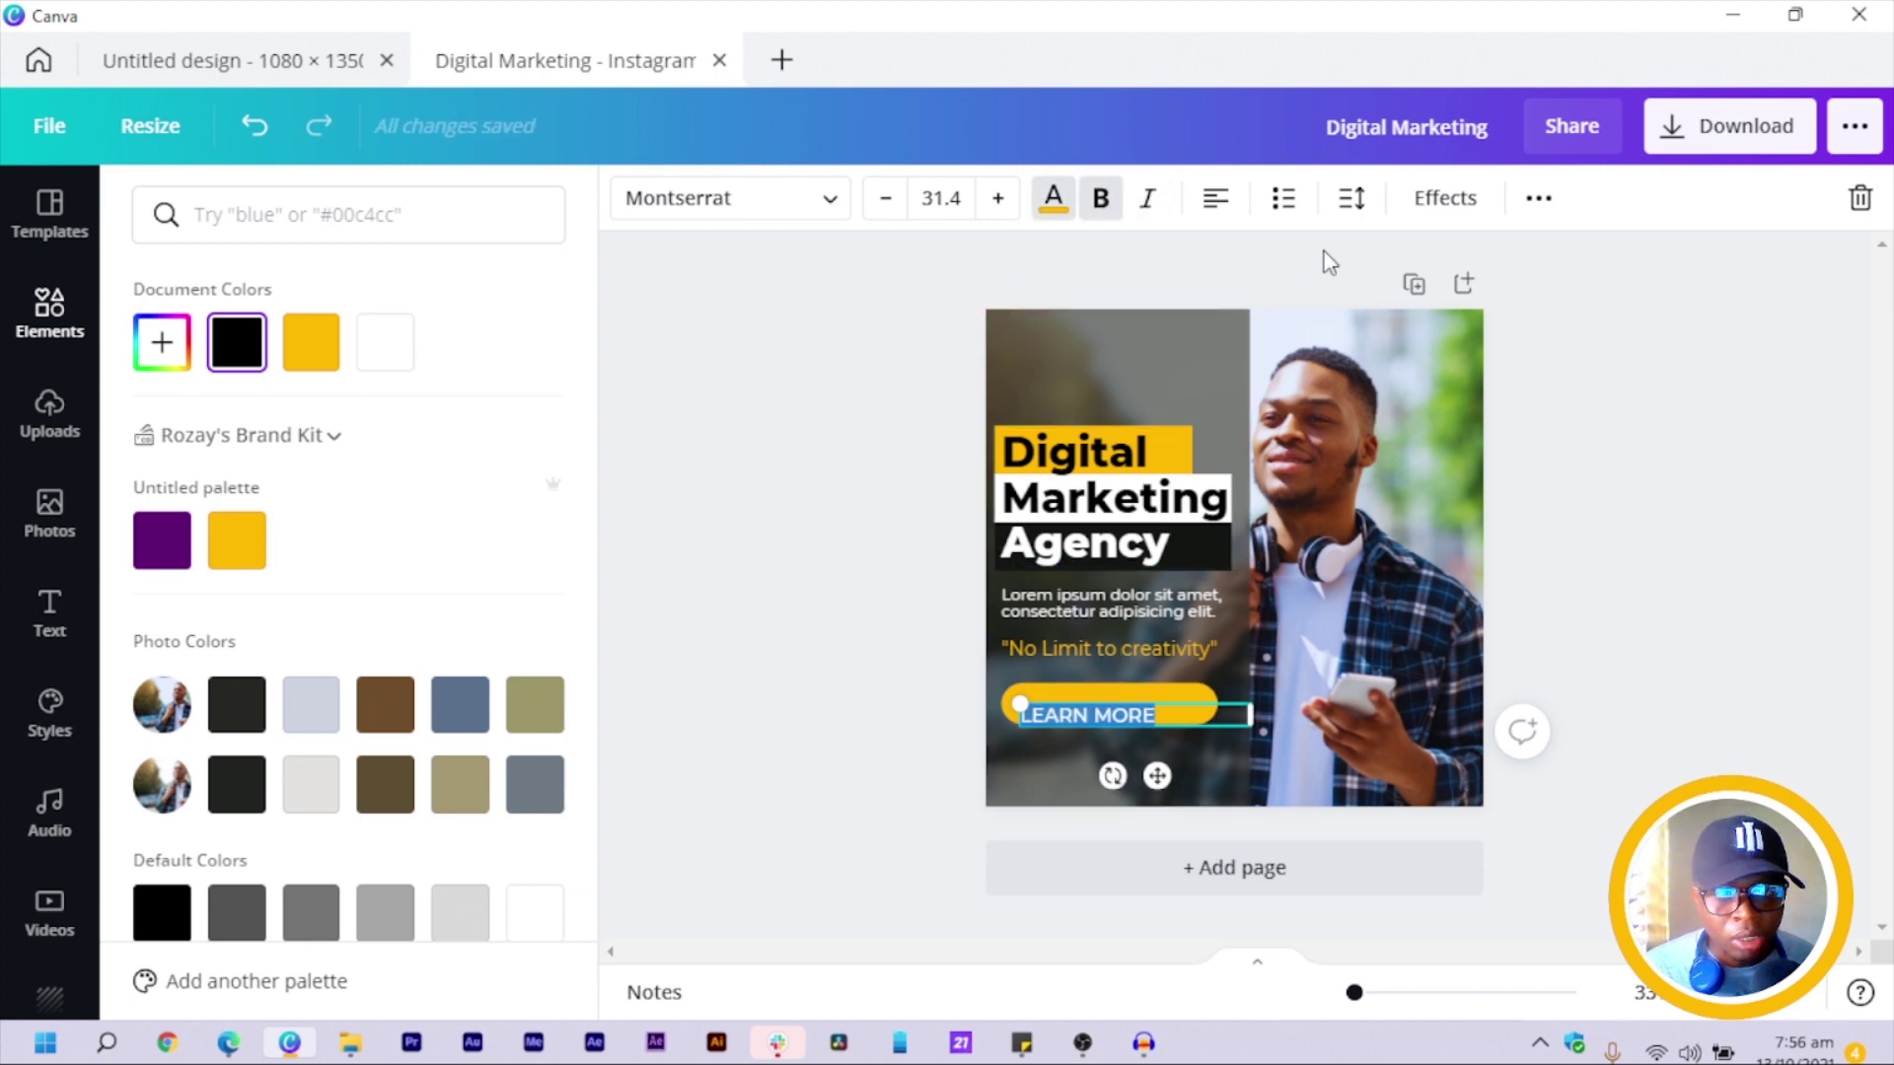
left_click(997, 198)
left_click(997, 198)
left_click(997, 198)
left_click(997, 198)
key("ctrl+shift+period")
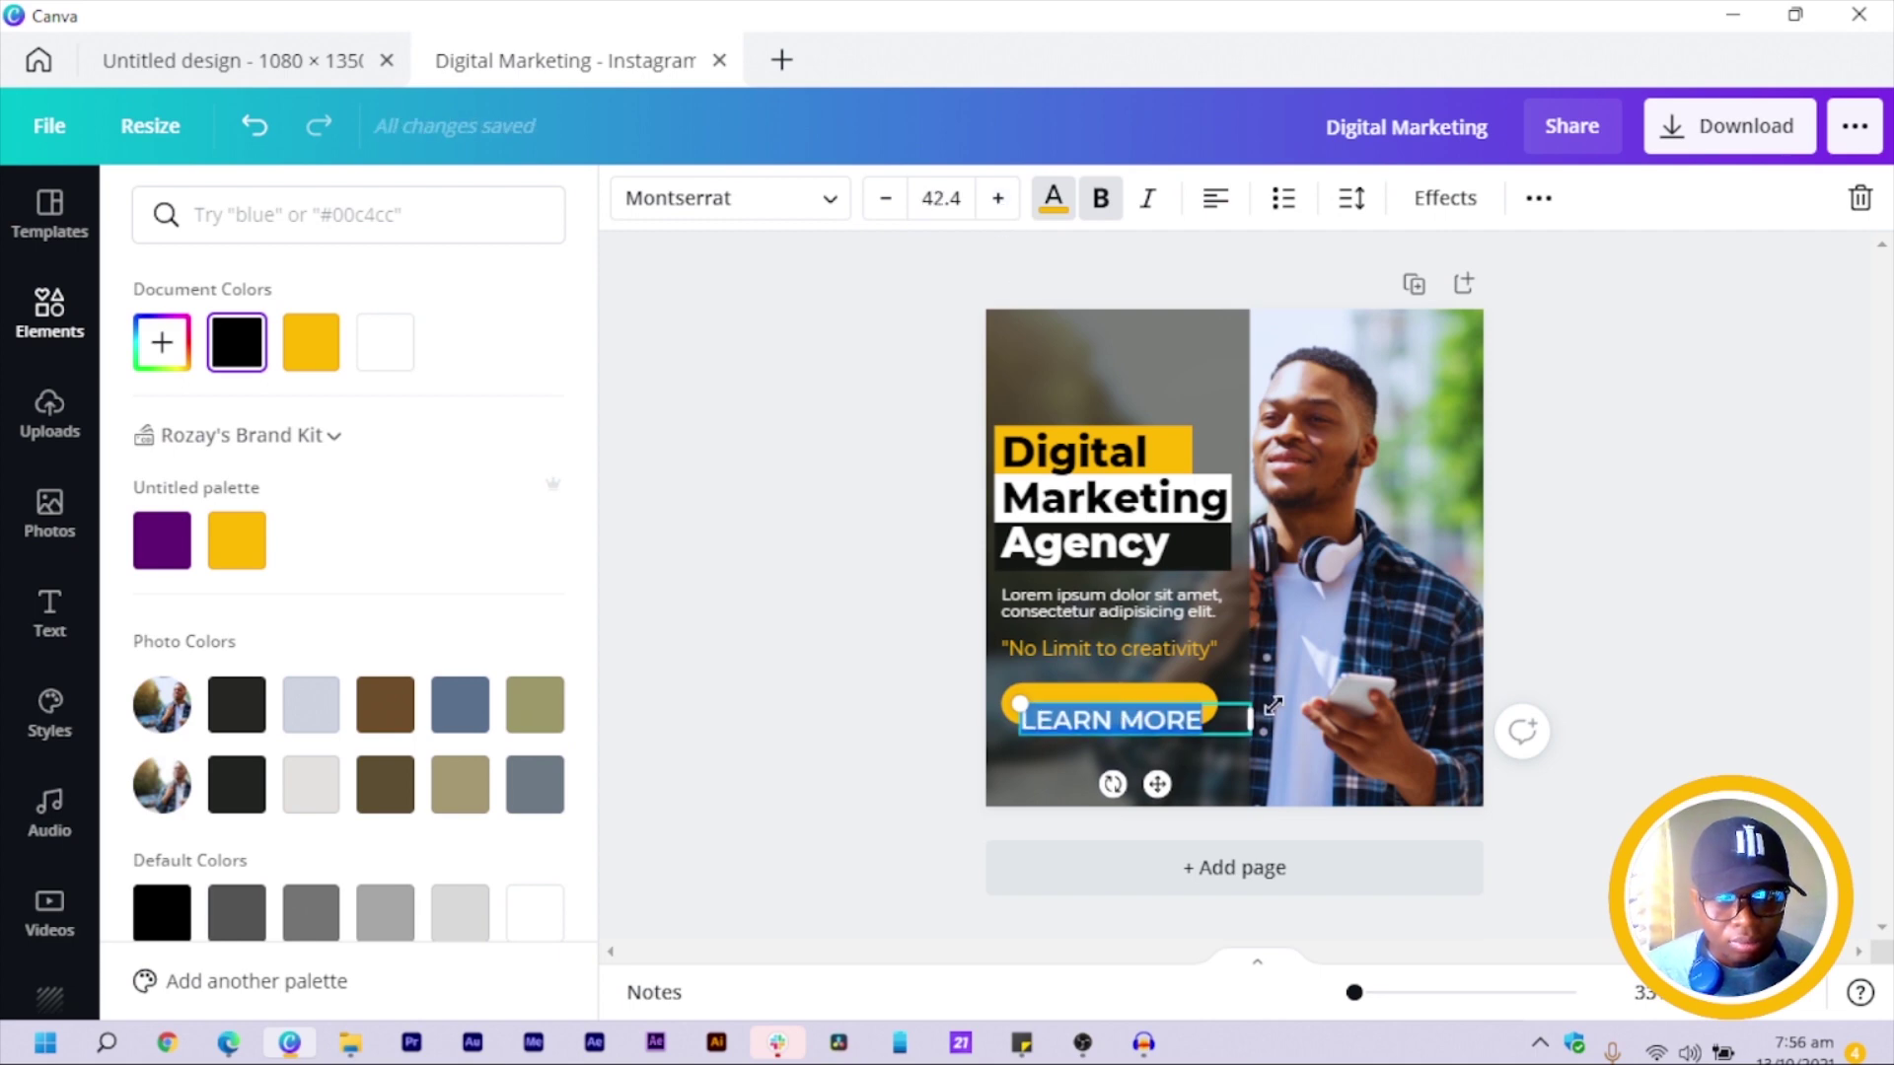
mouse_move(1228, 715)
left_mouse_down()
mouse_move(1153, 722)
mouse_move(1213, 721)
left_mouse_up()
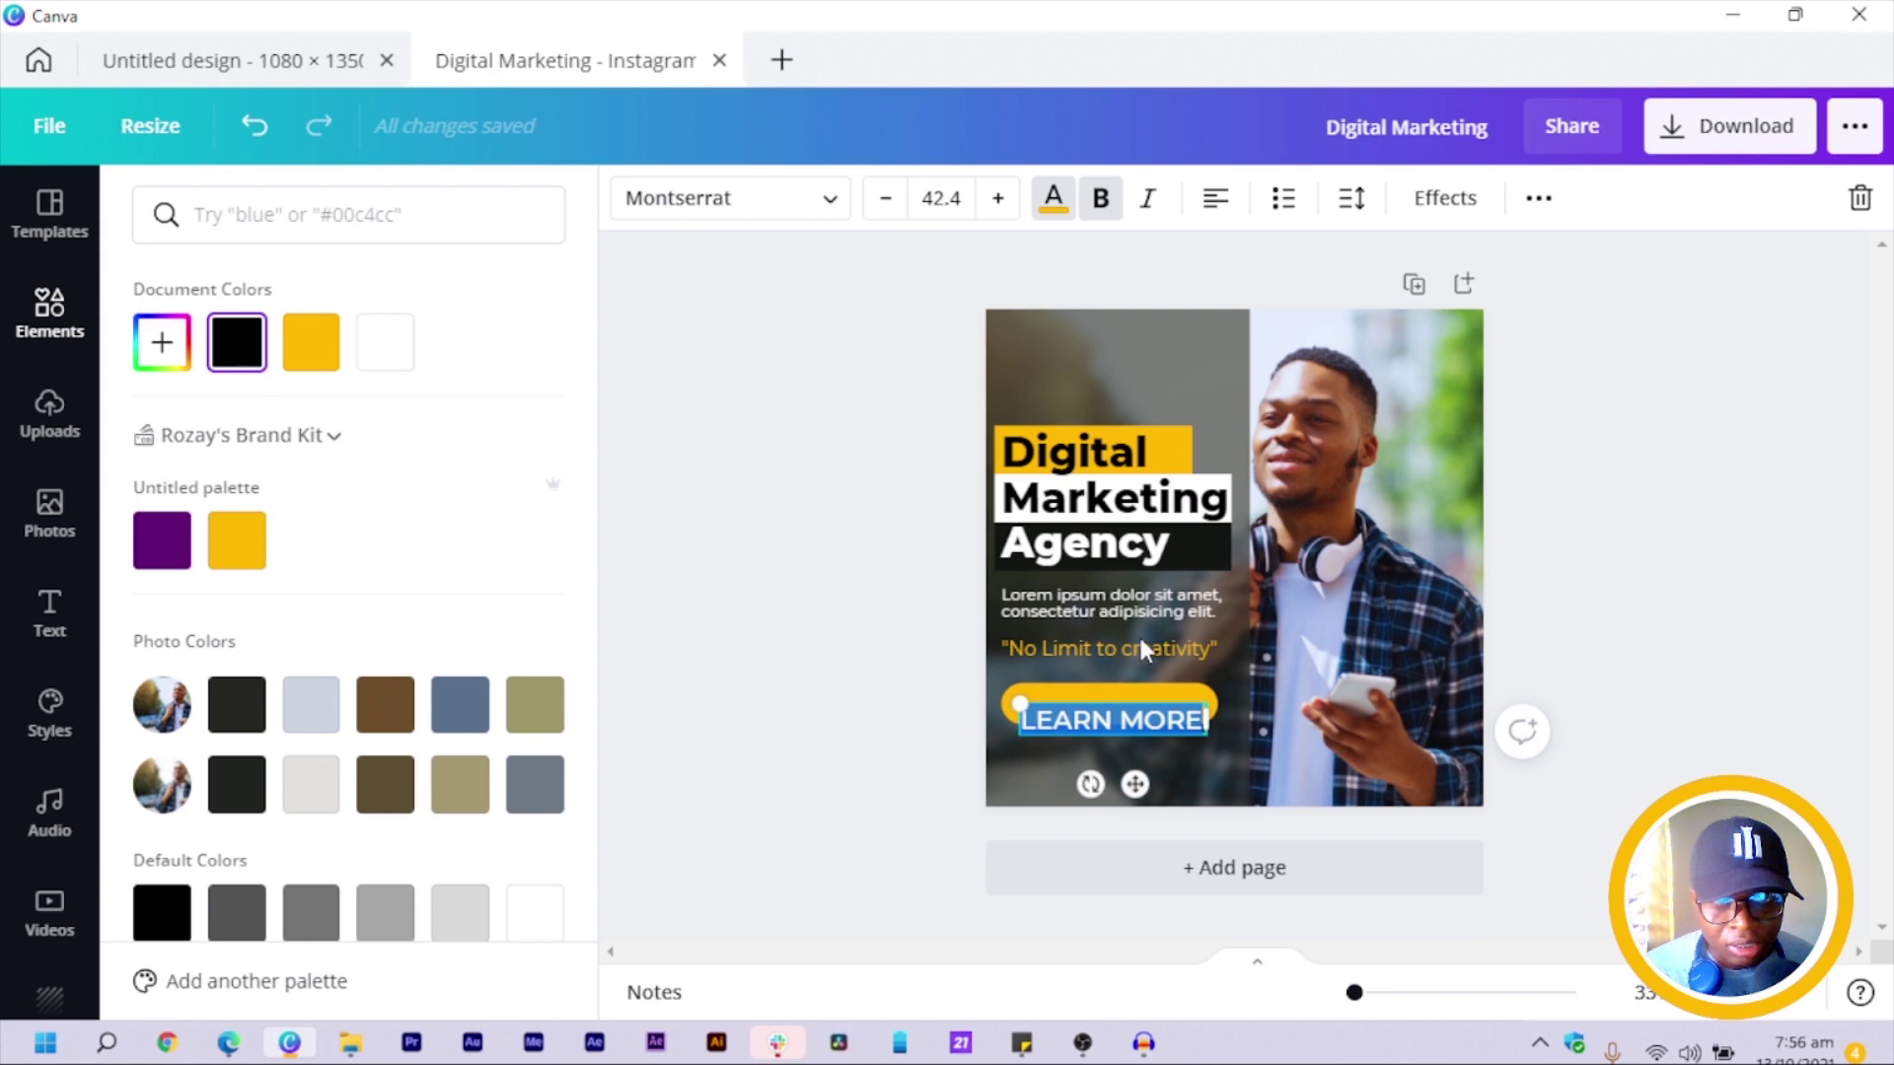
left_click(1221, 201)
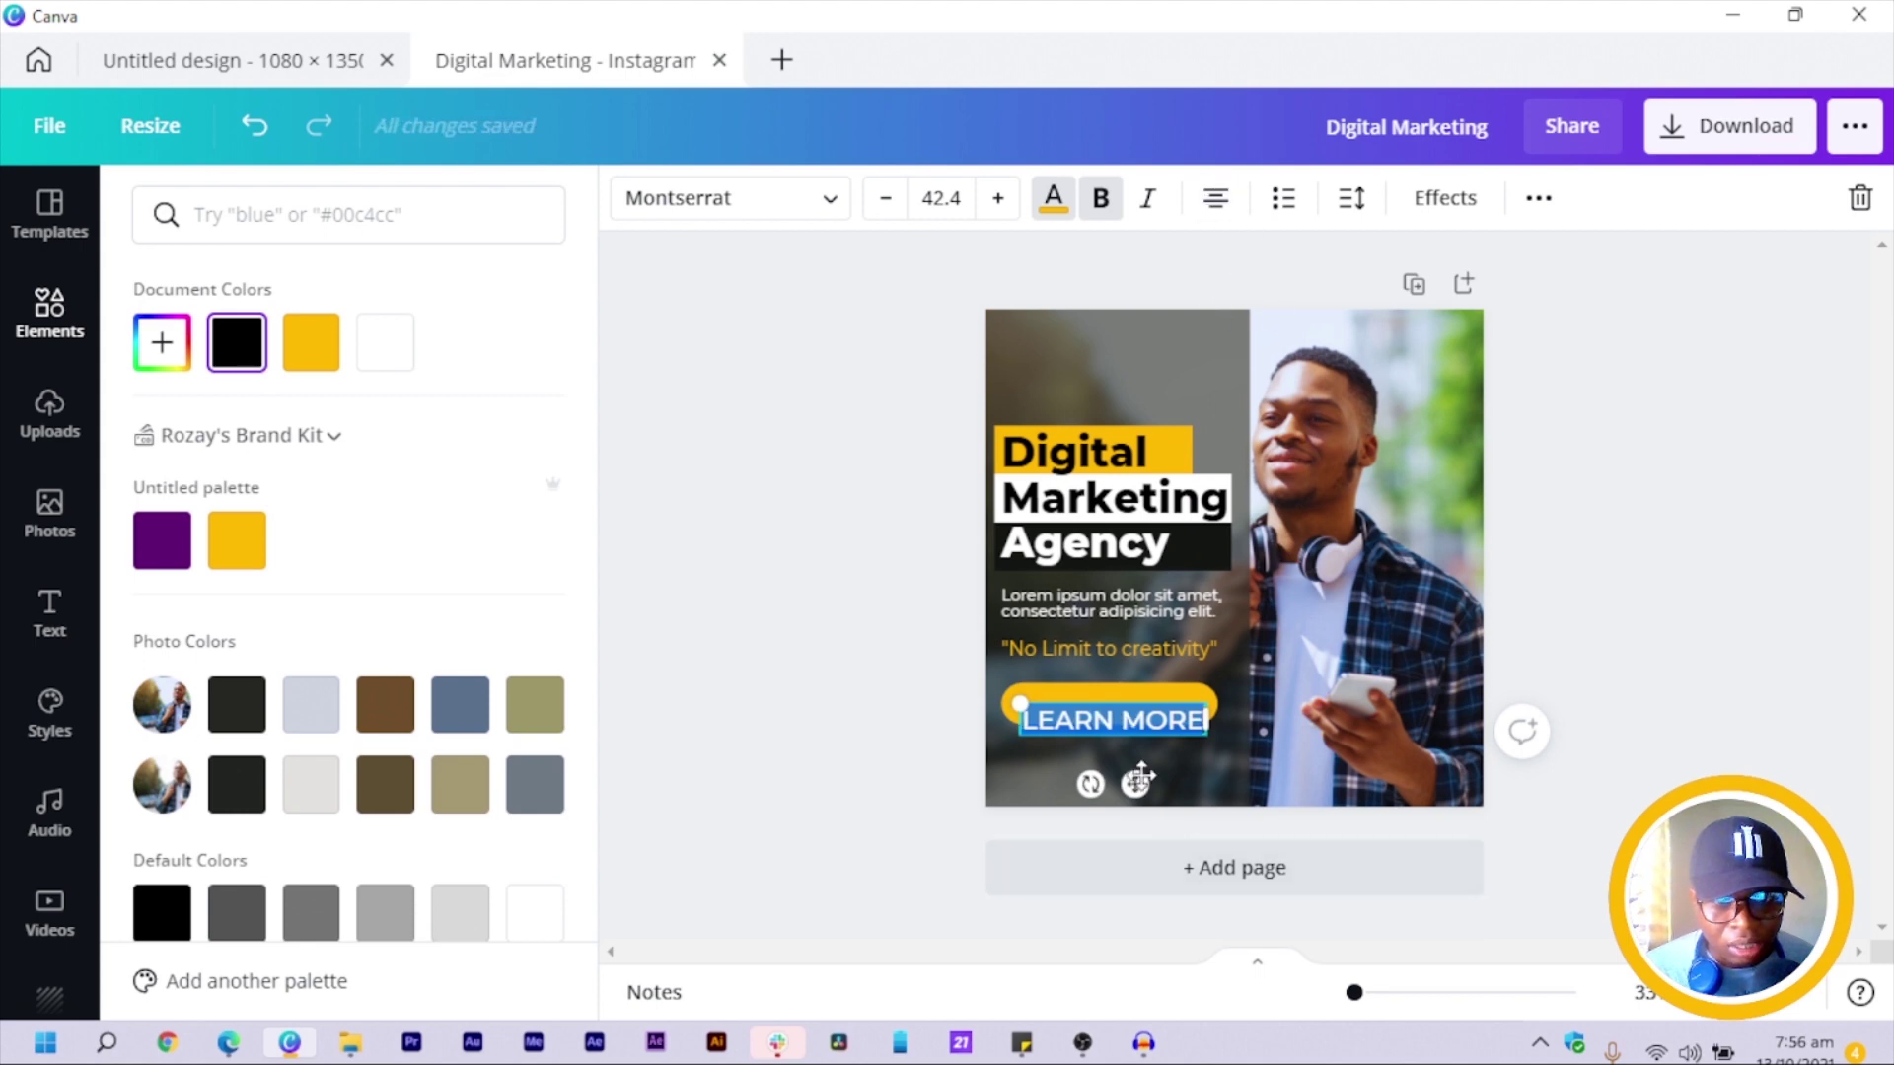
left_click_drag(1139, 785, 1139, 767)
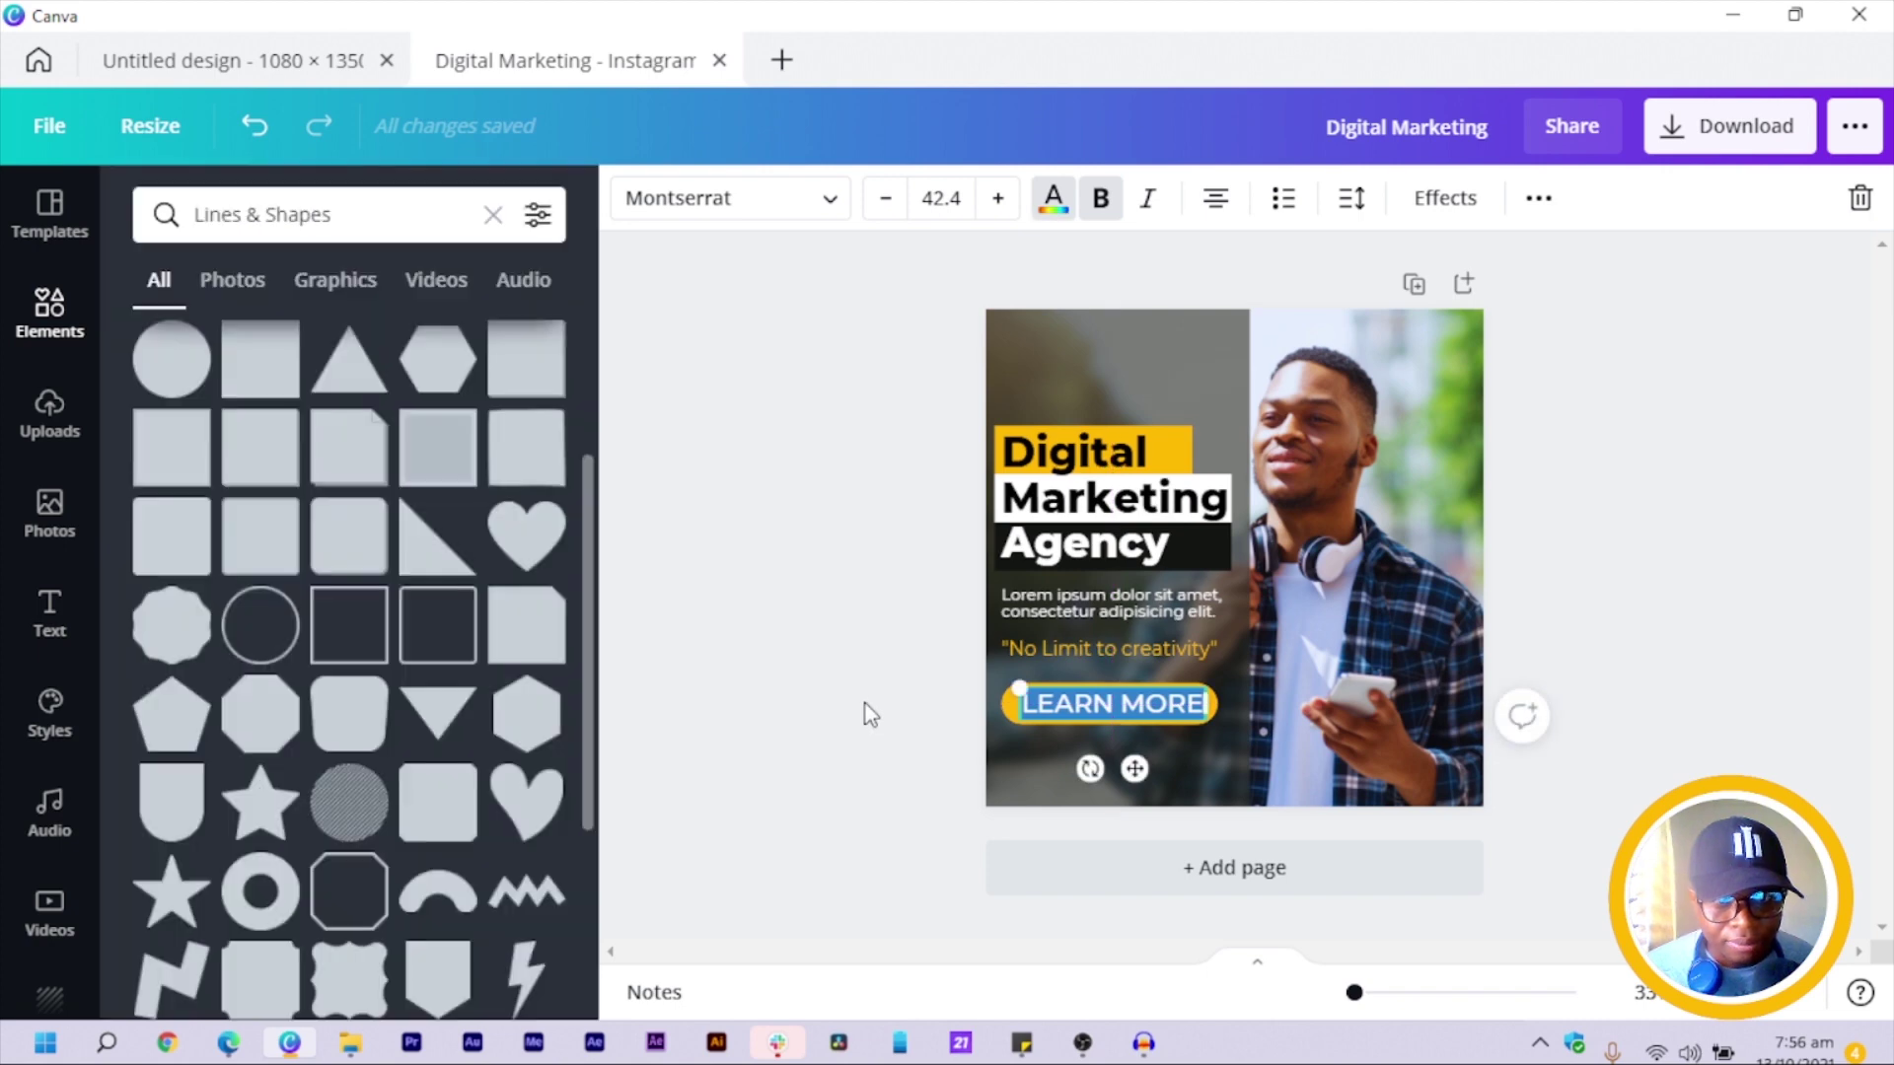
left_click(864, 700)
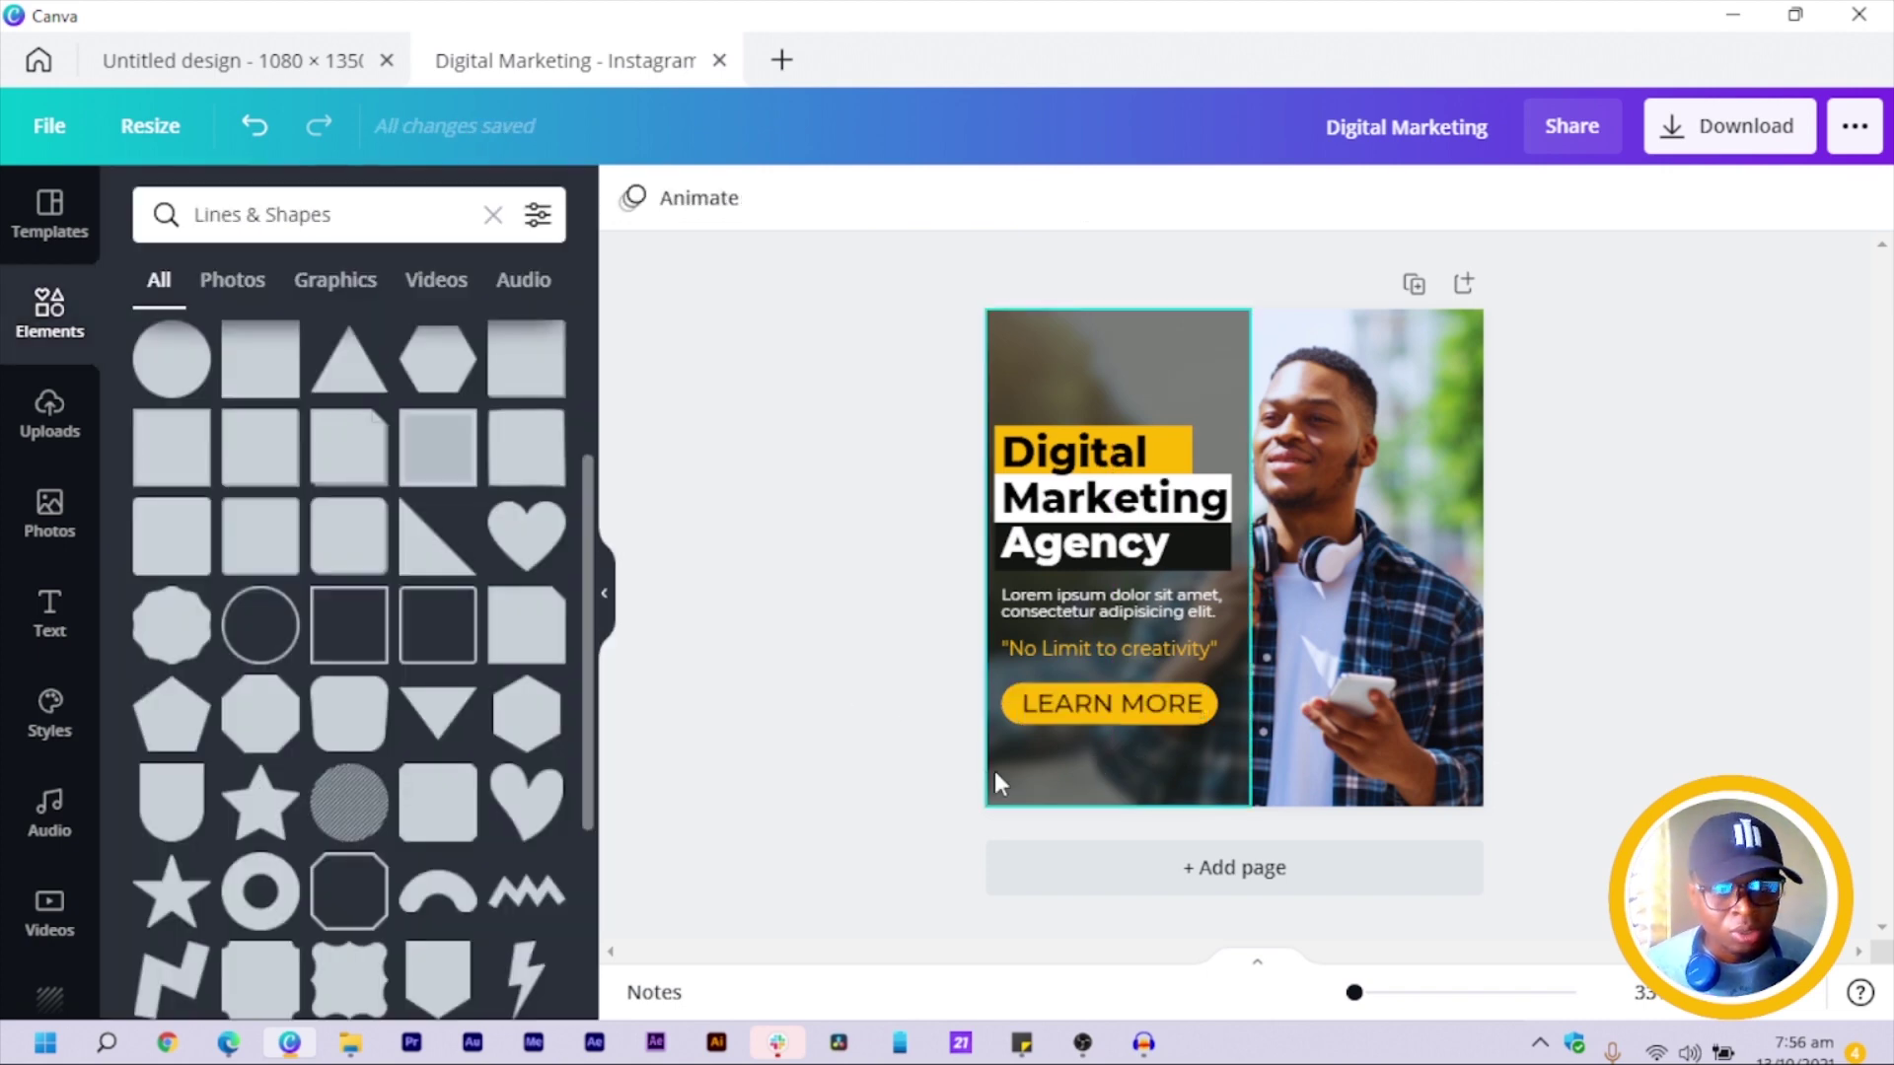
Select the LEARN MORE shape and label together and shift them slightly up and right under the tagline.
left_click_drag(901, 708, 1182, 696)
key("ctrl+plus")
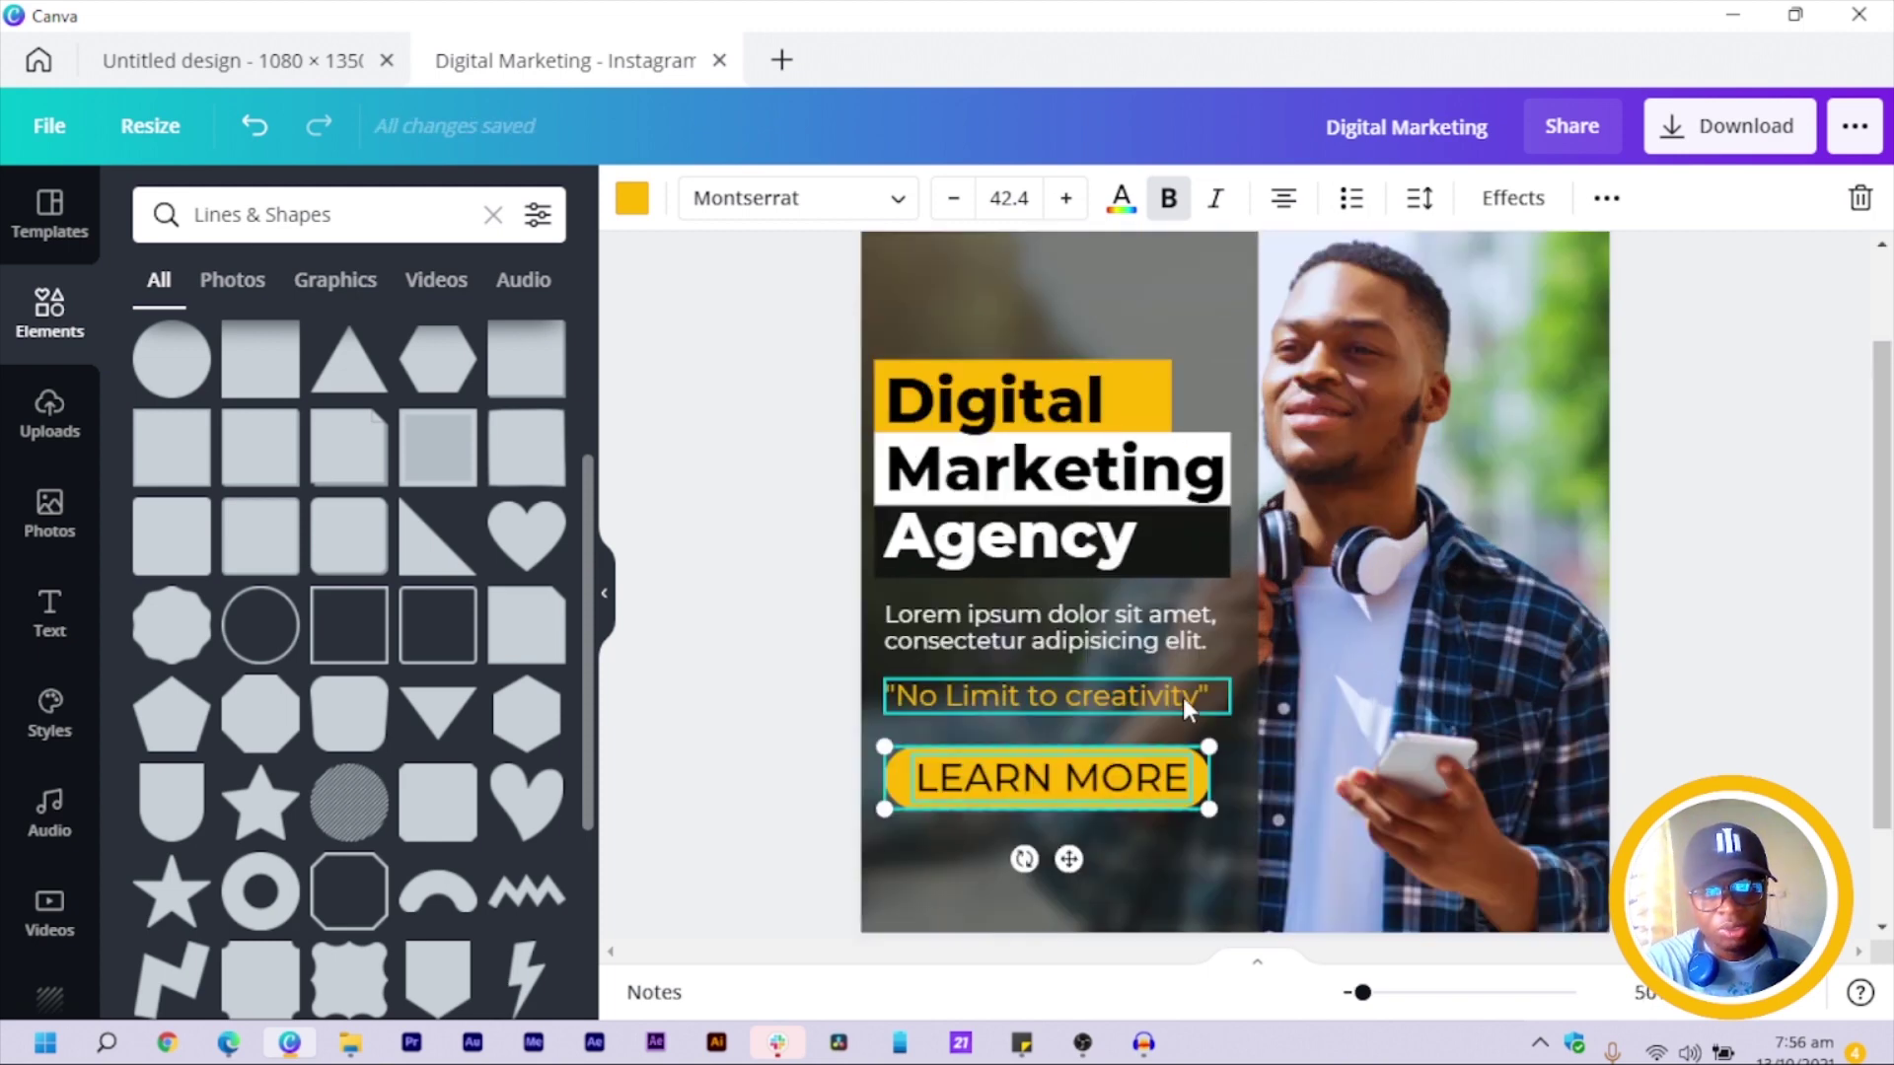
scroll(949, 744, "down", 2)
left_click(765, 694)
left_click(1034, 639)
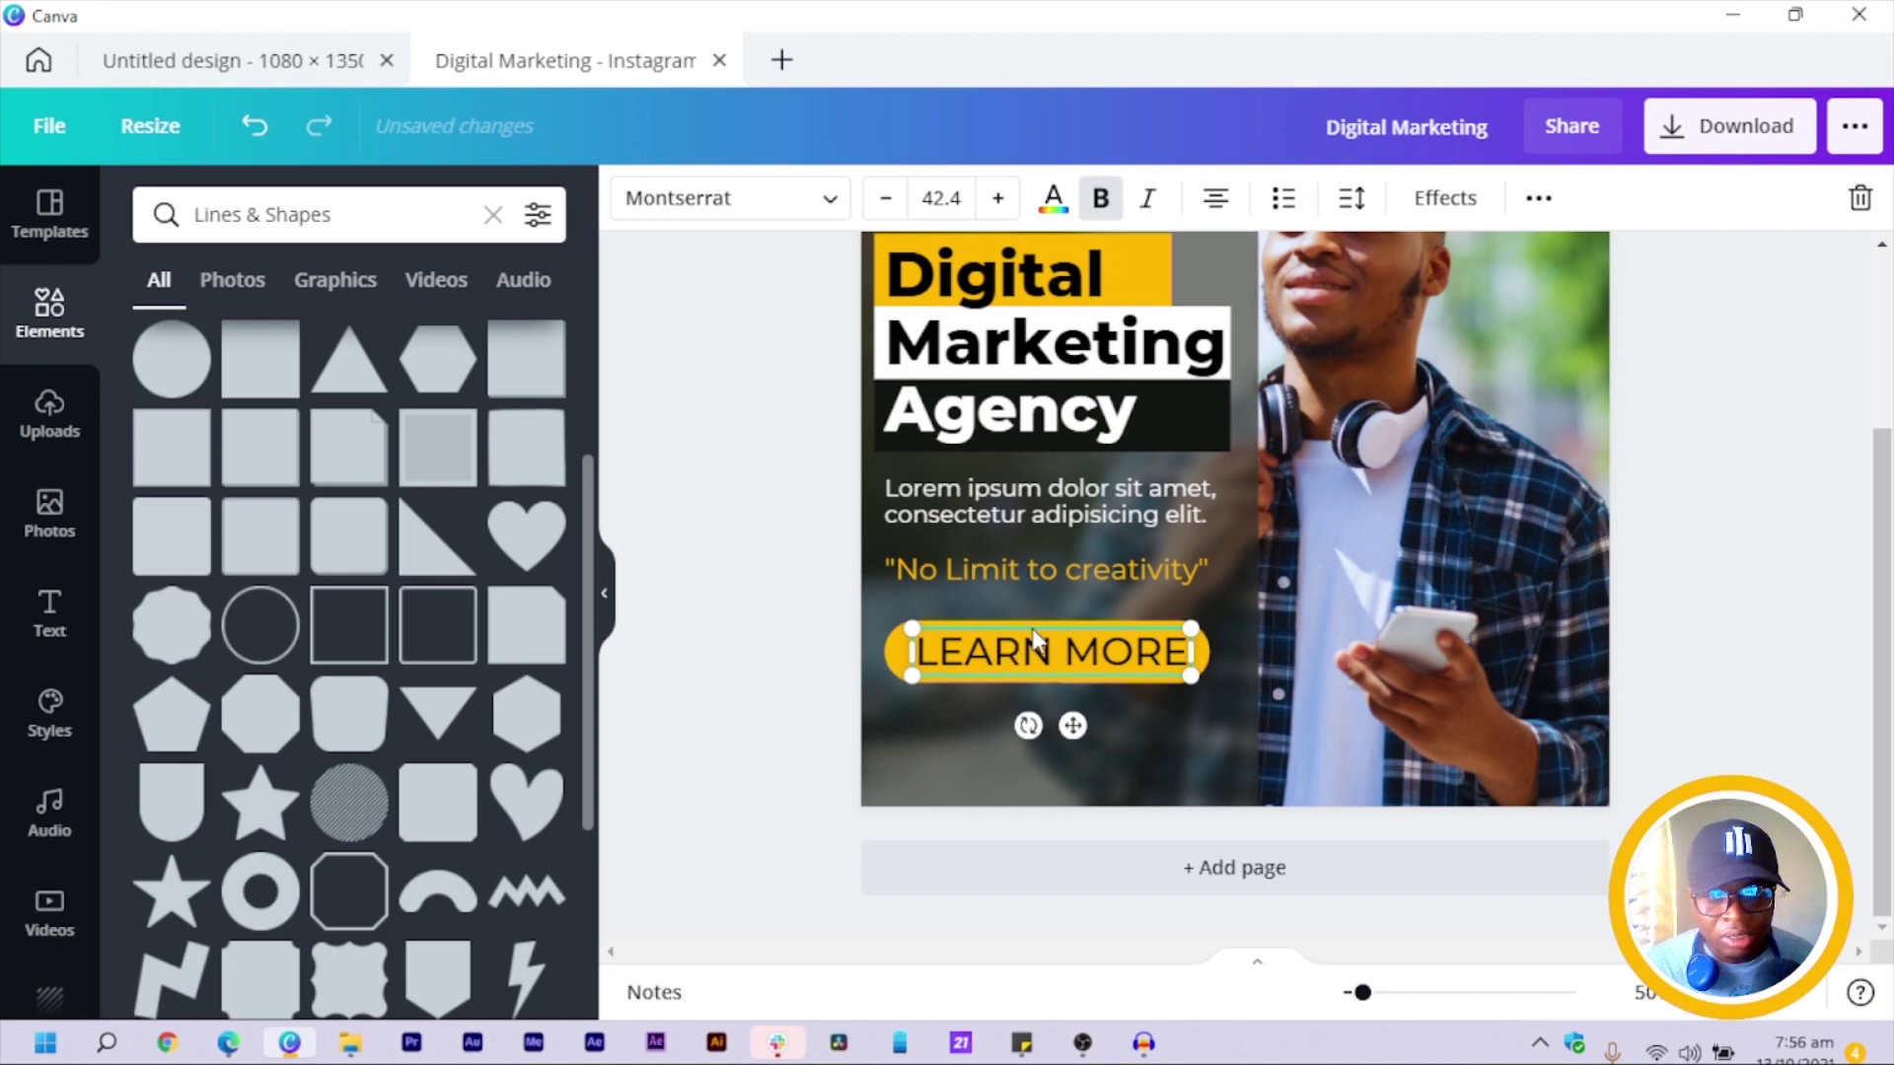
left_click_drag(761, 693, 1172, 629)
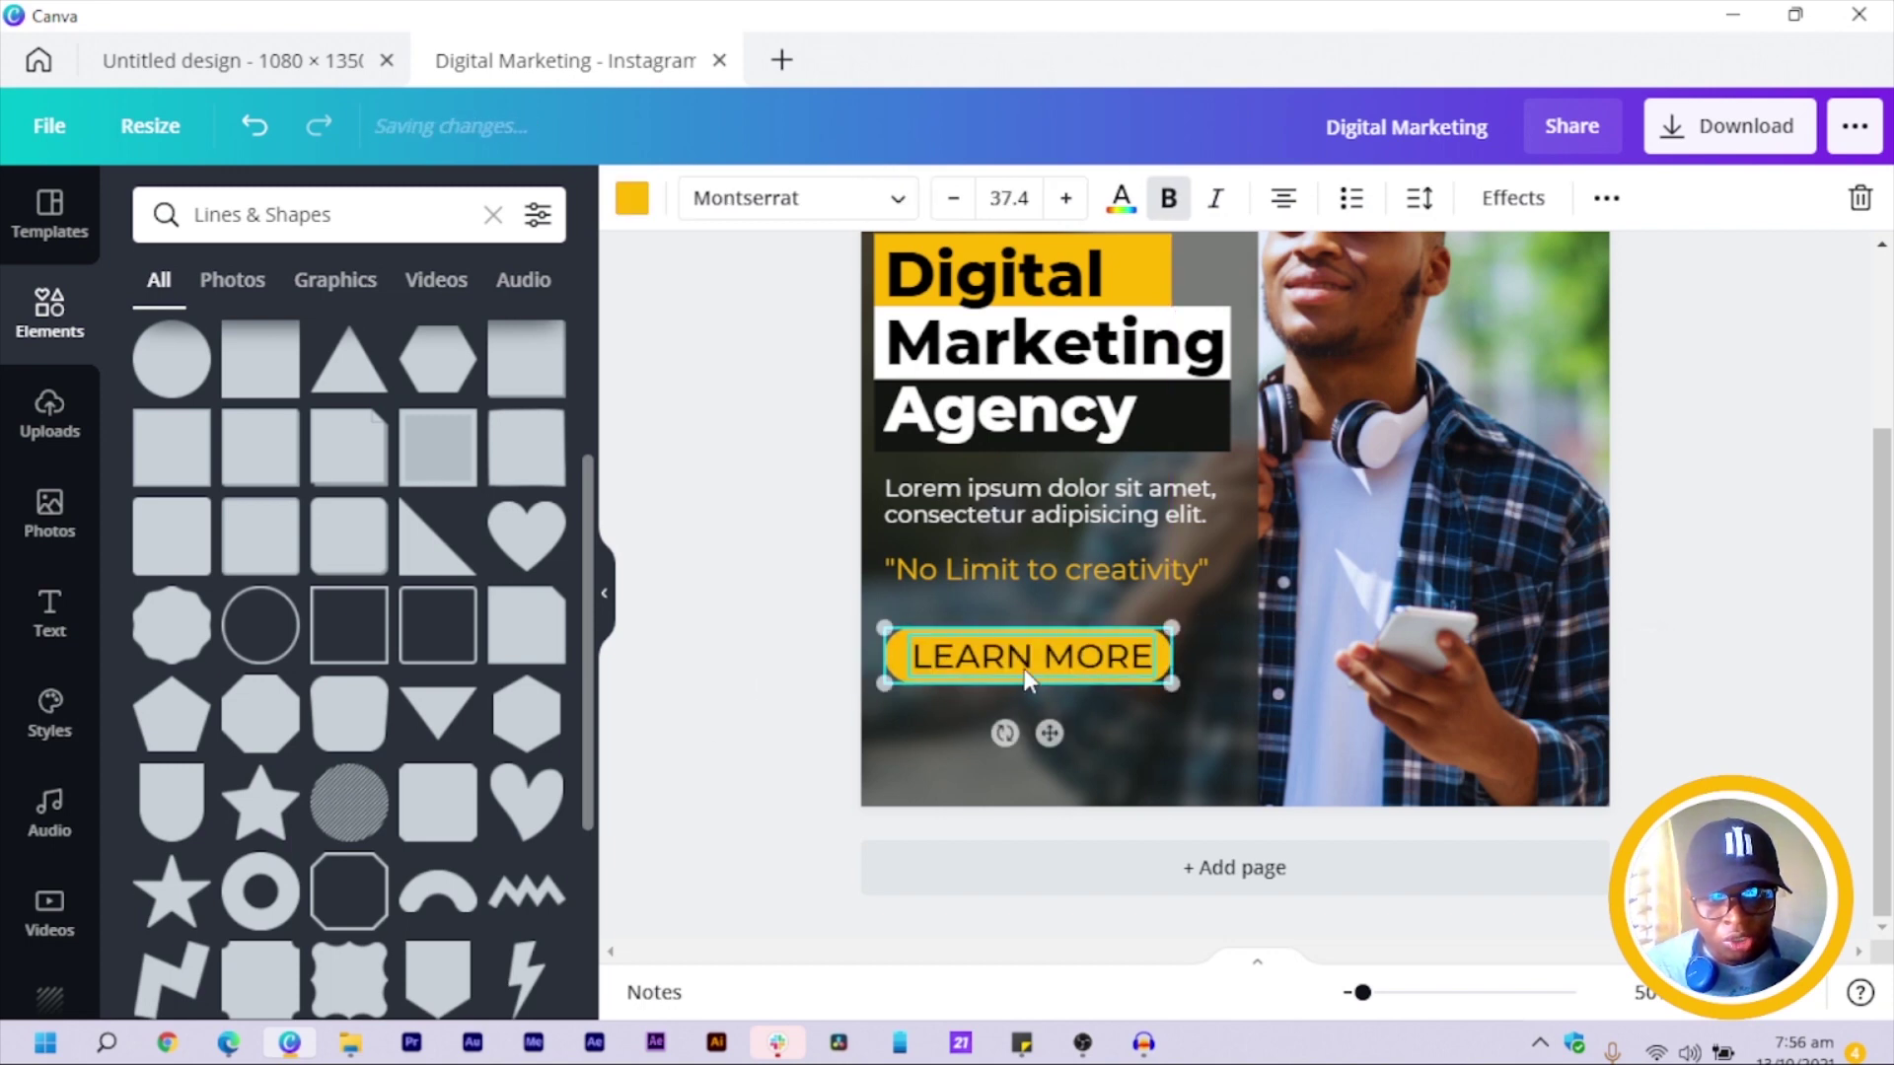
left_click_drag(1024, 657, 1026, 653)
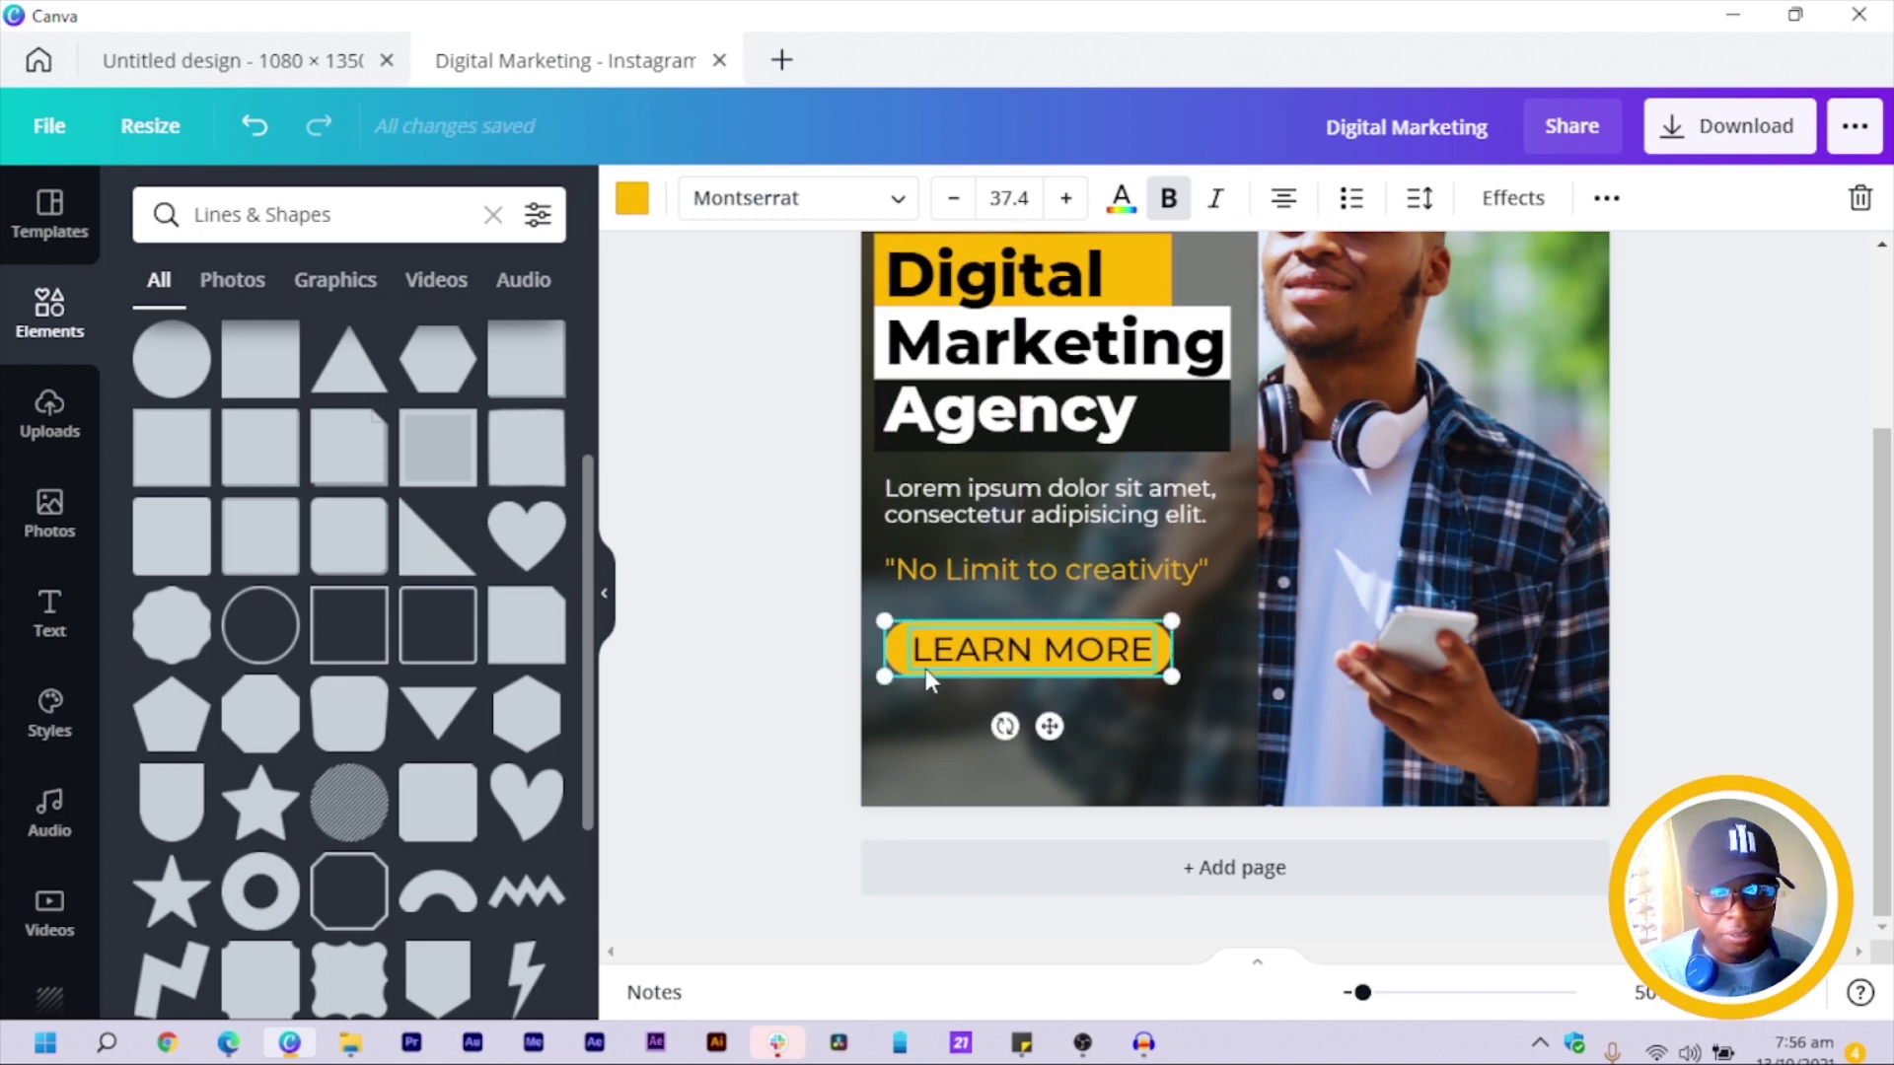
left_click(779, 649)
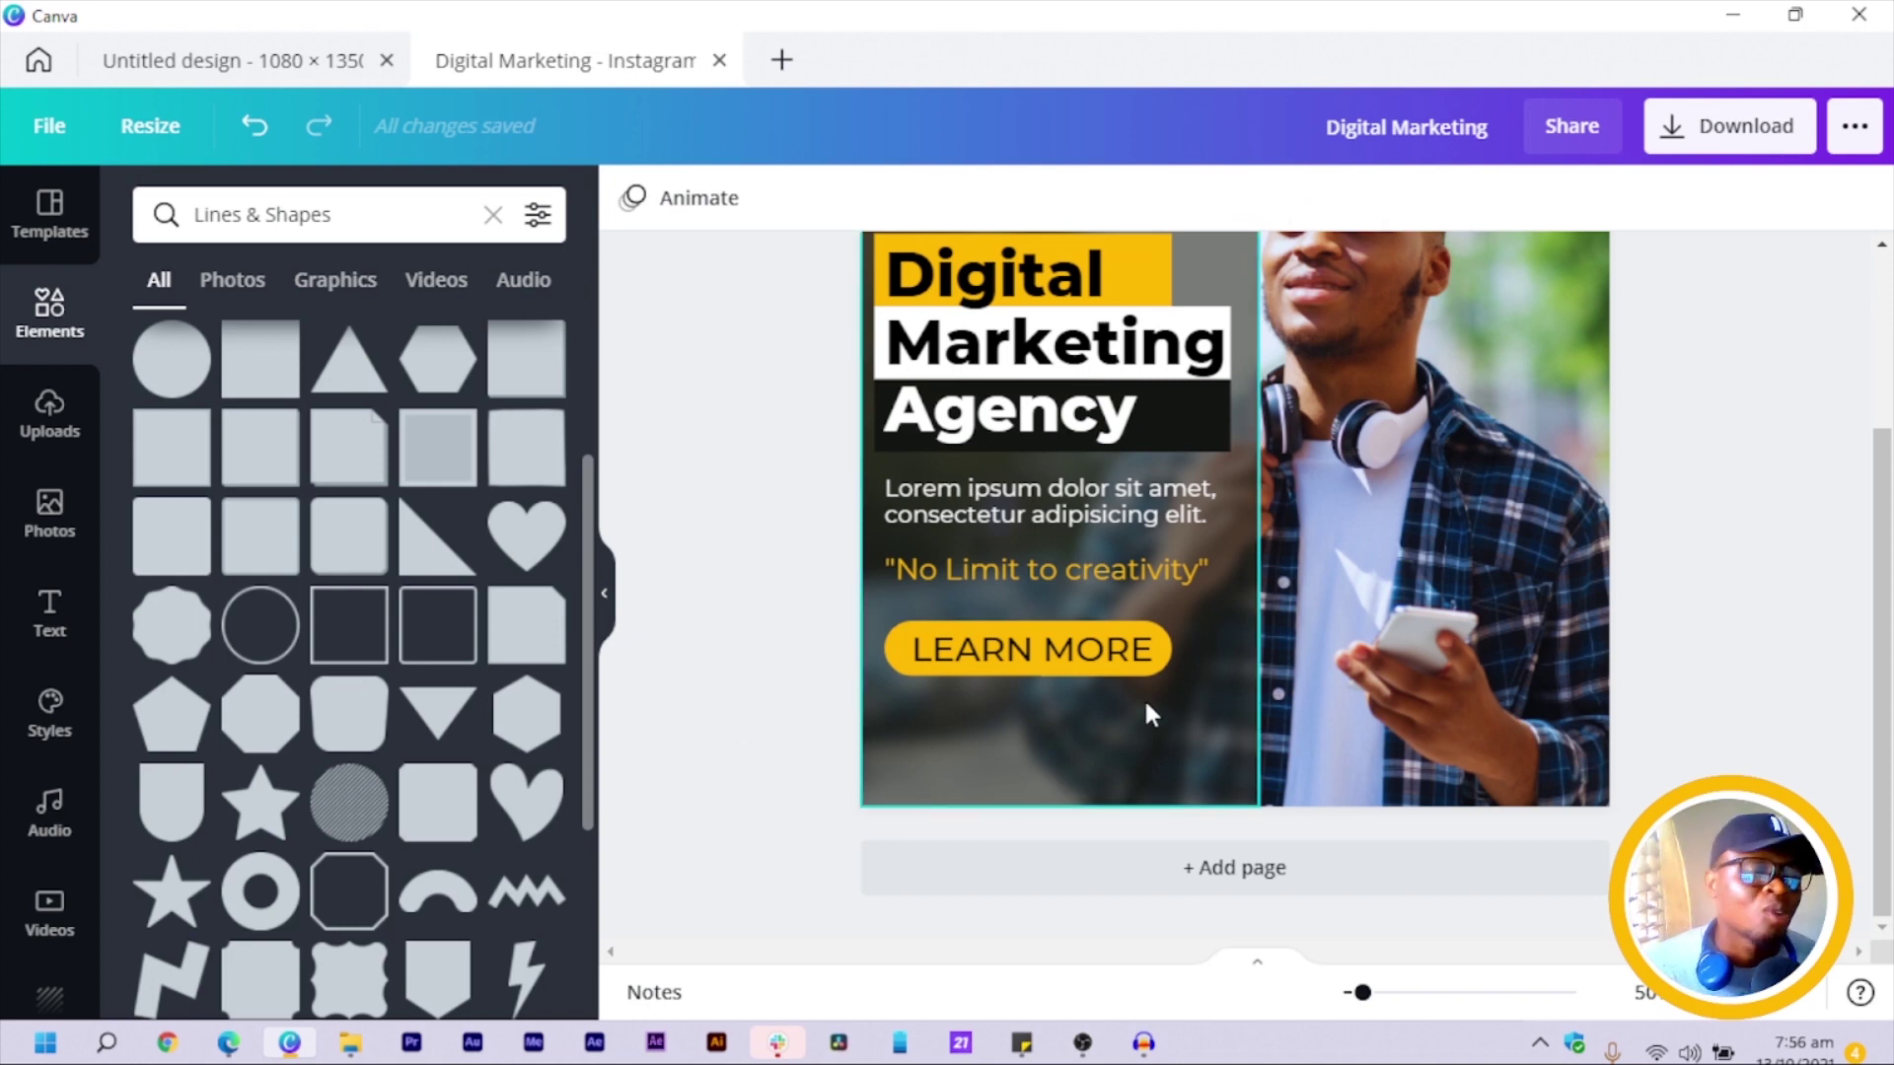
left_click(347, 227)
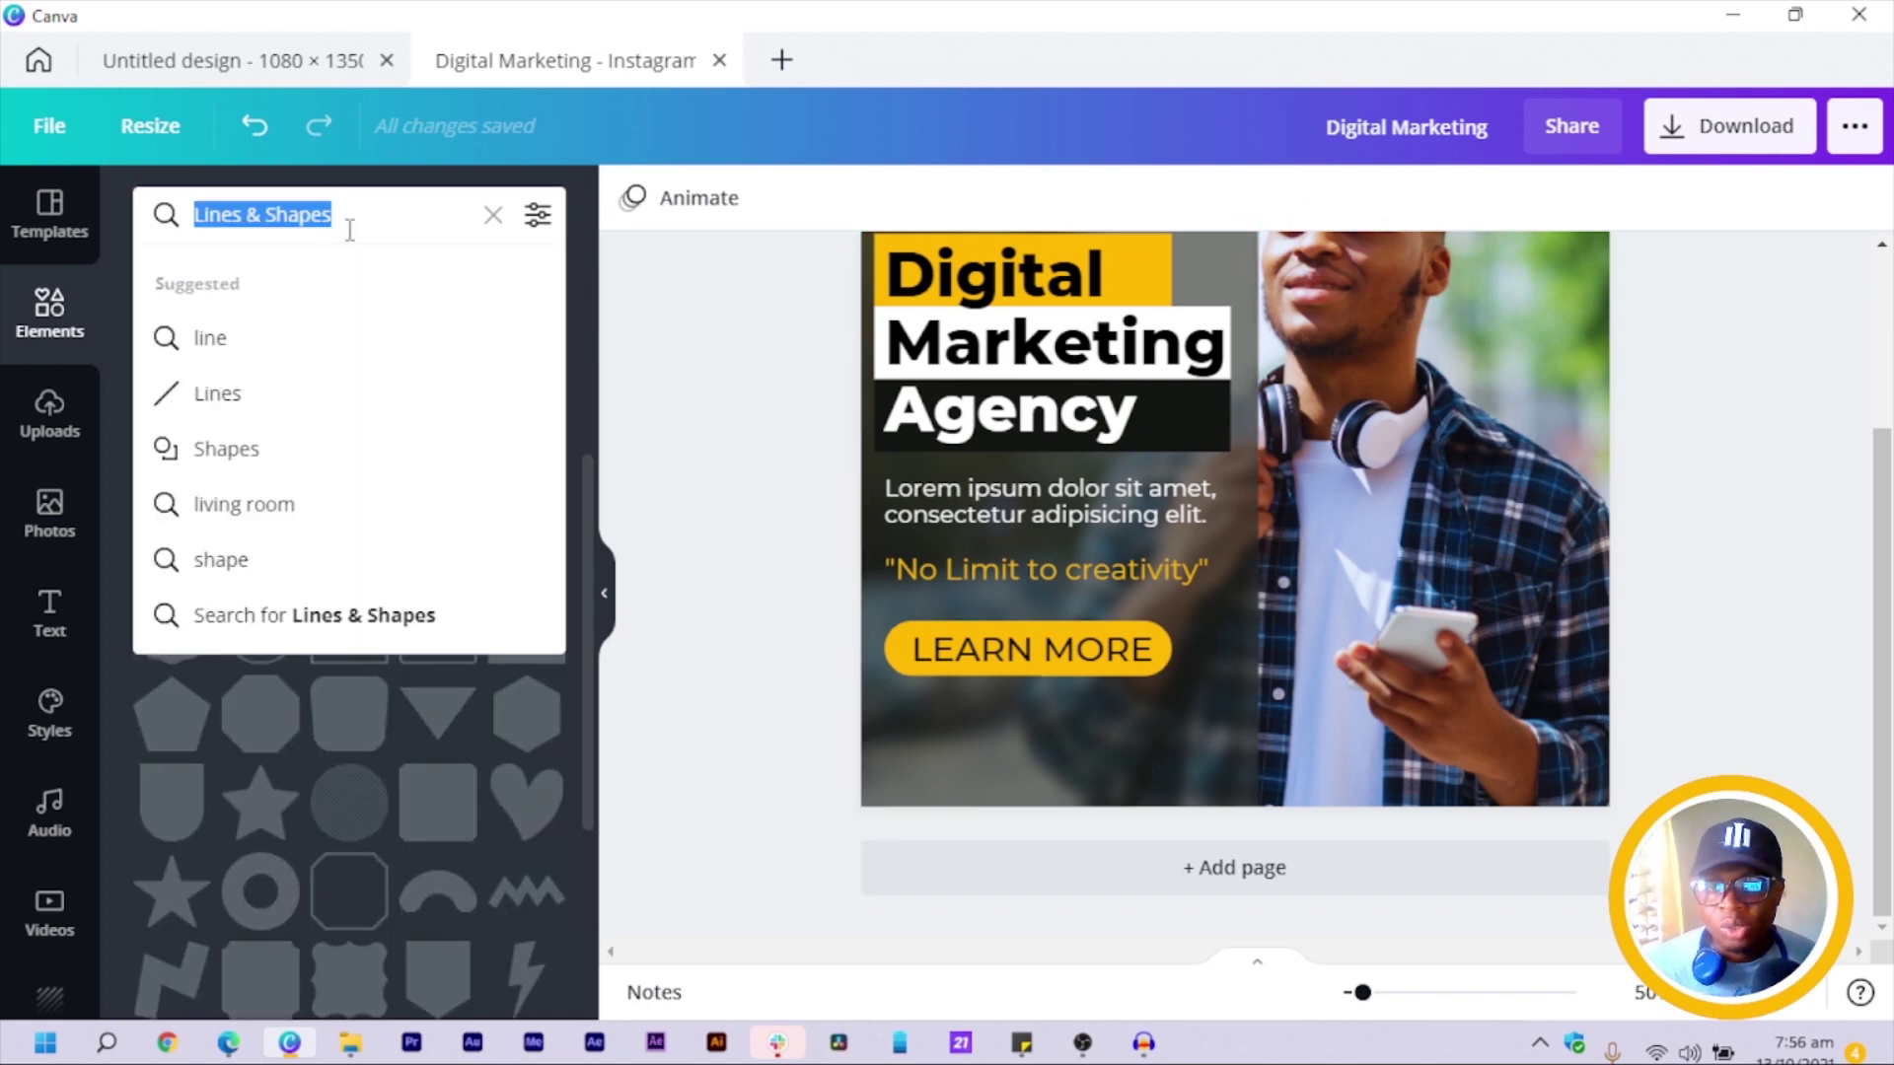
Search Elements for CALL and add the plain phone graphic from the Graphics results.
type("CALL")
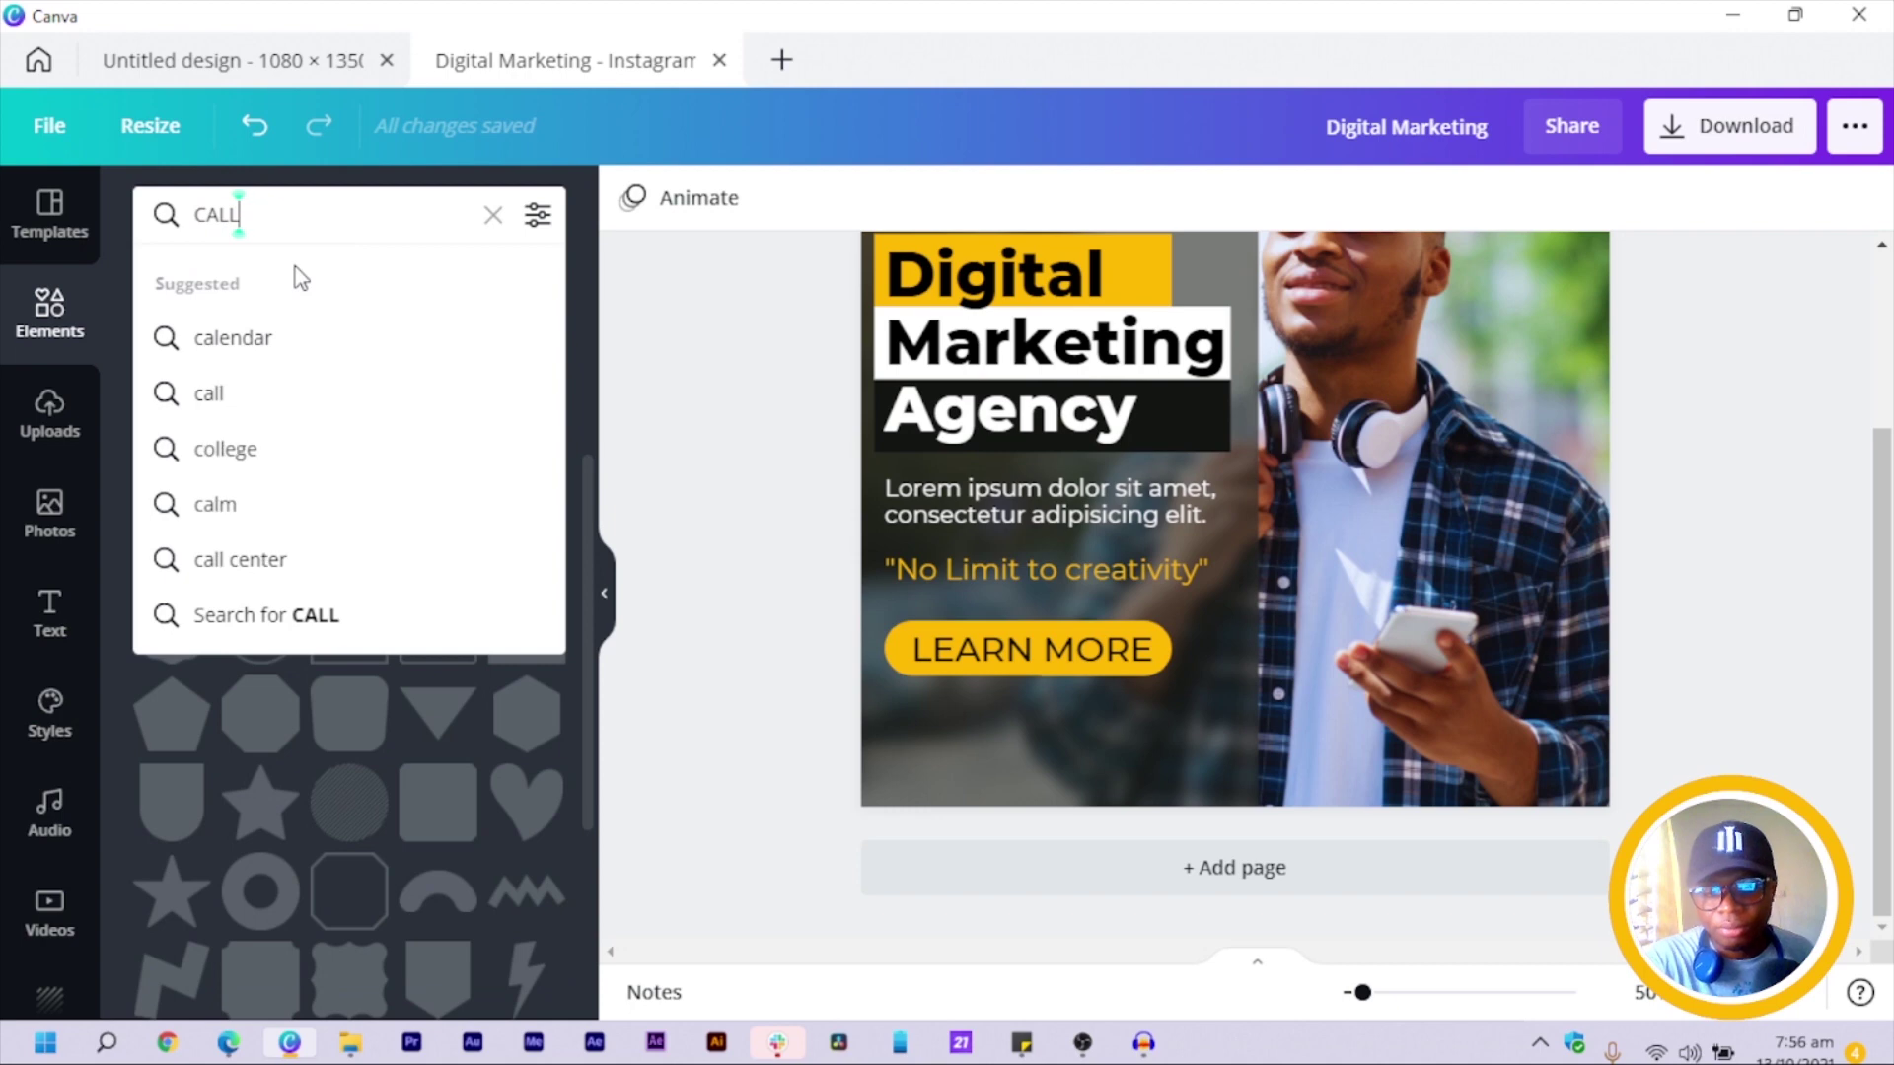
key("Return")
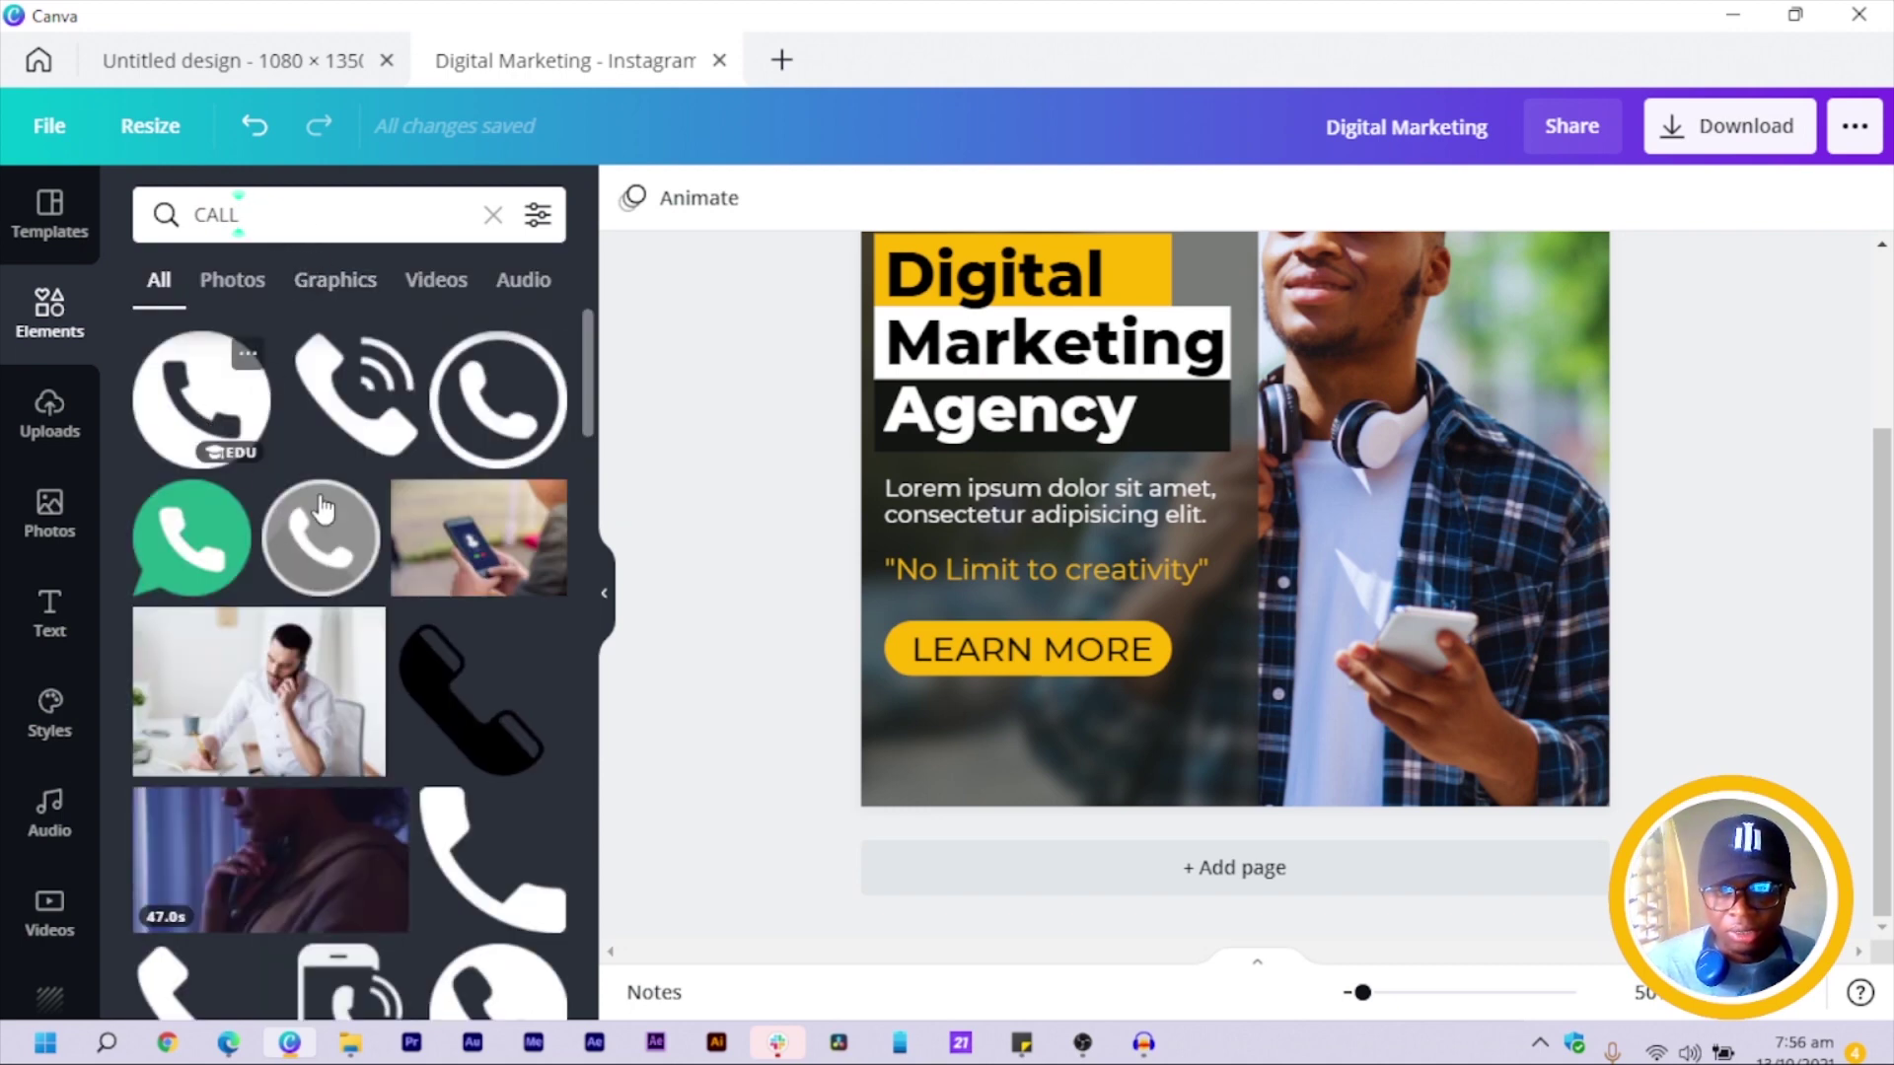
scroll(411, 603, "down", 3)
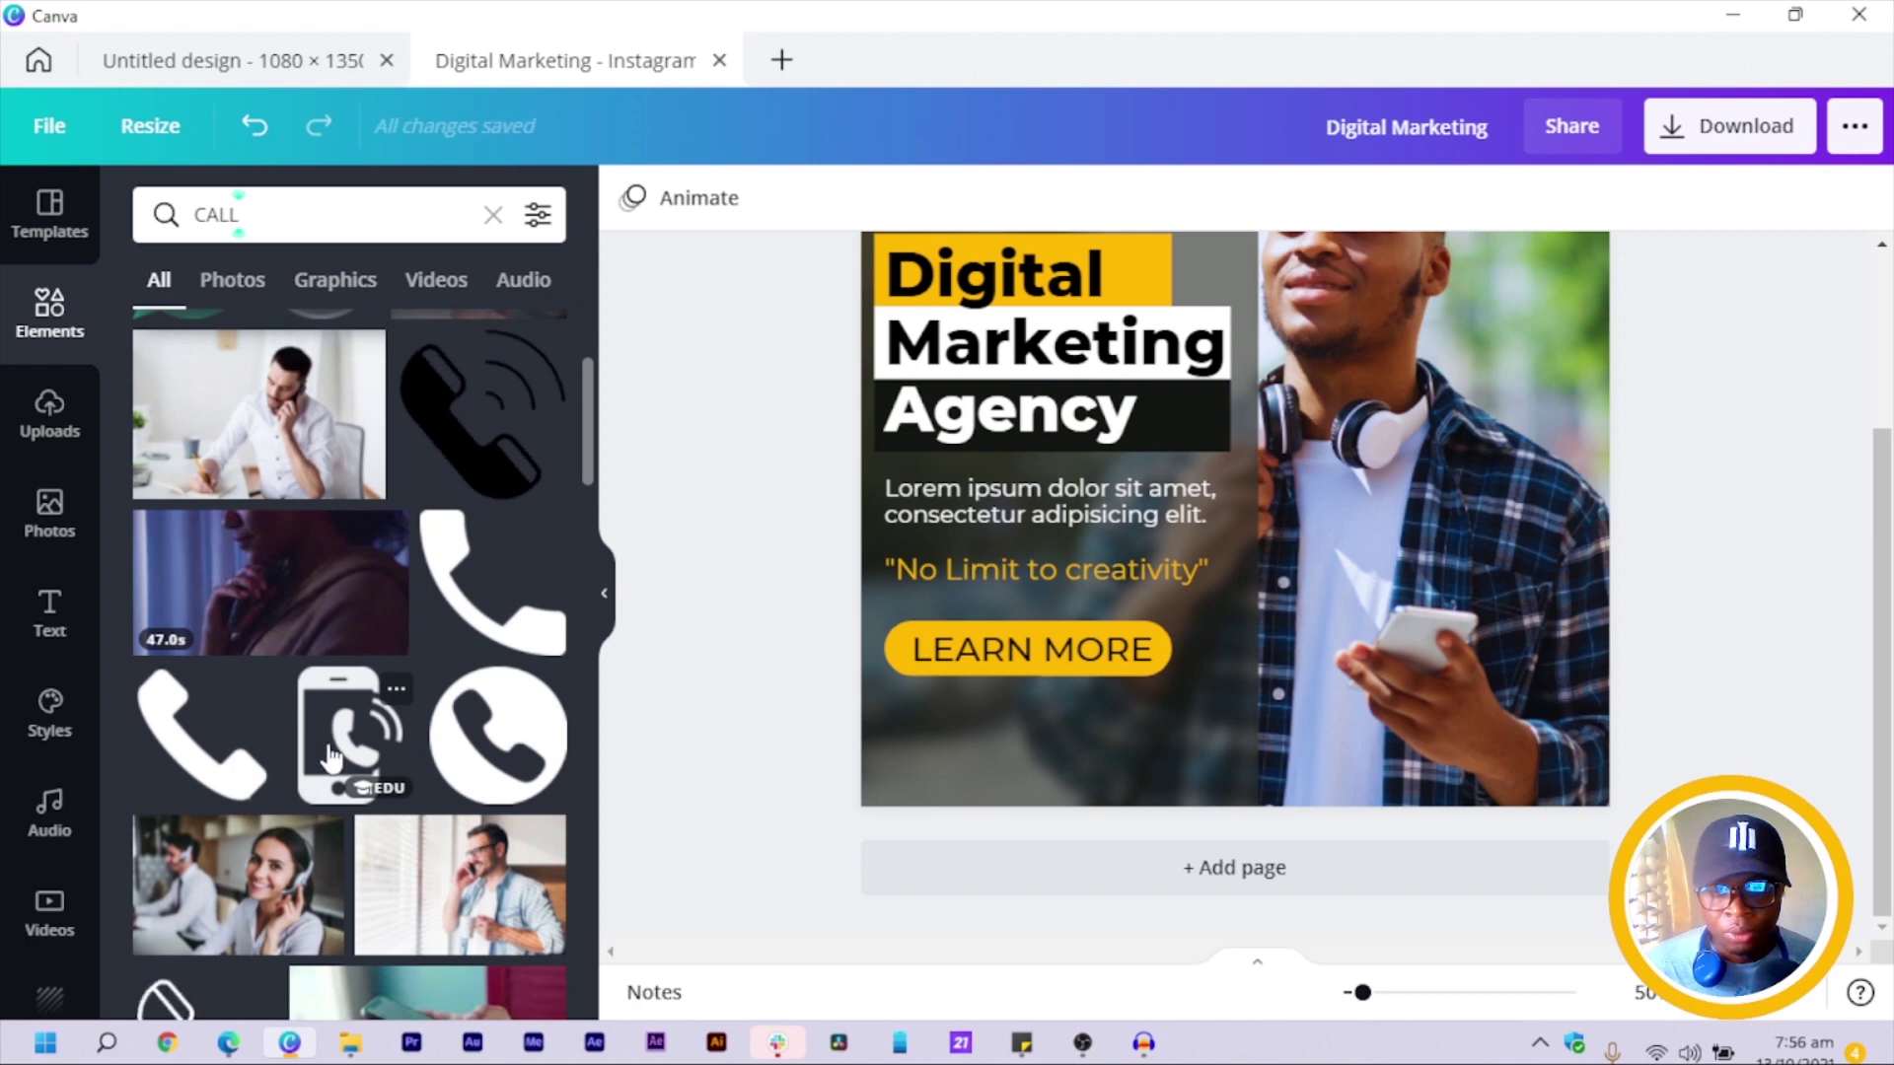
left_click(345, 279)
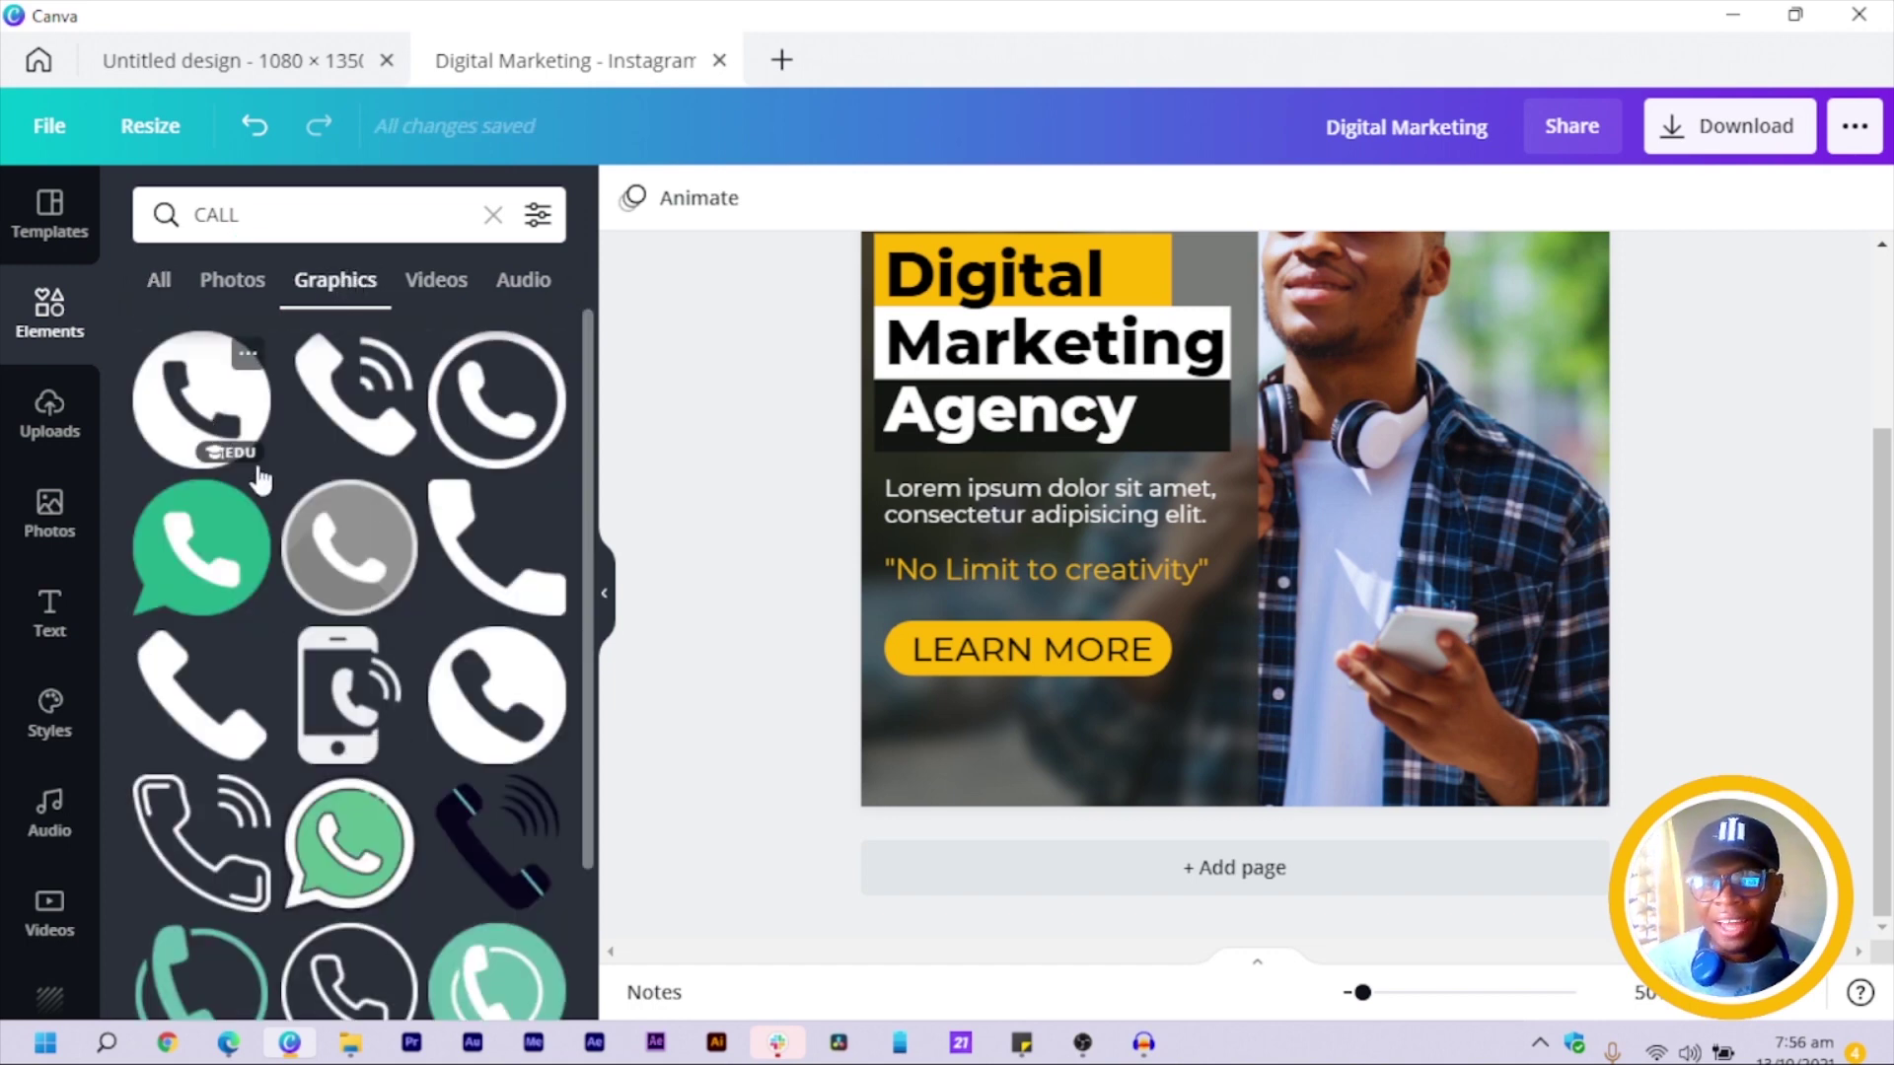
scroll(296, 750, "down", 1)
scroll(274, 730, "up", 1)
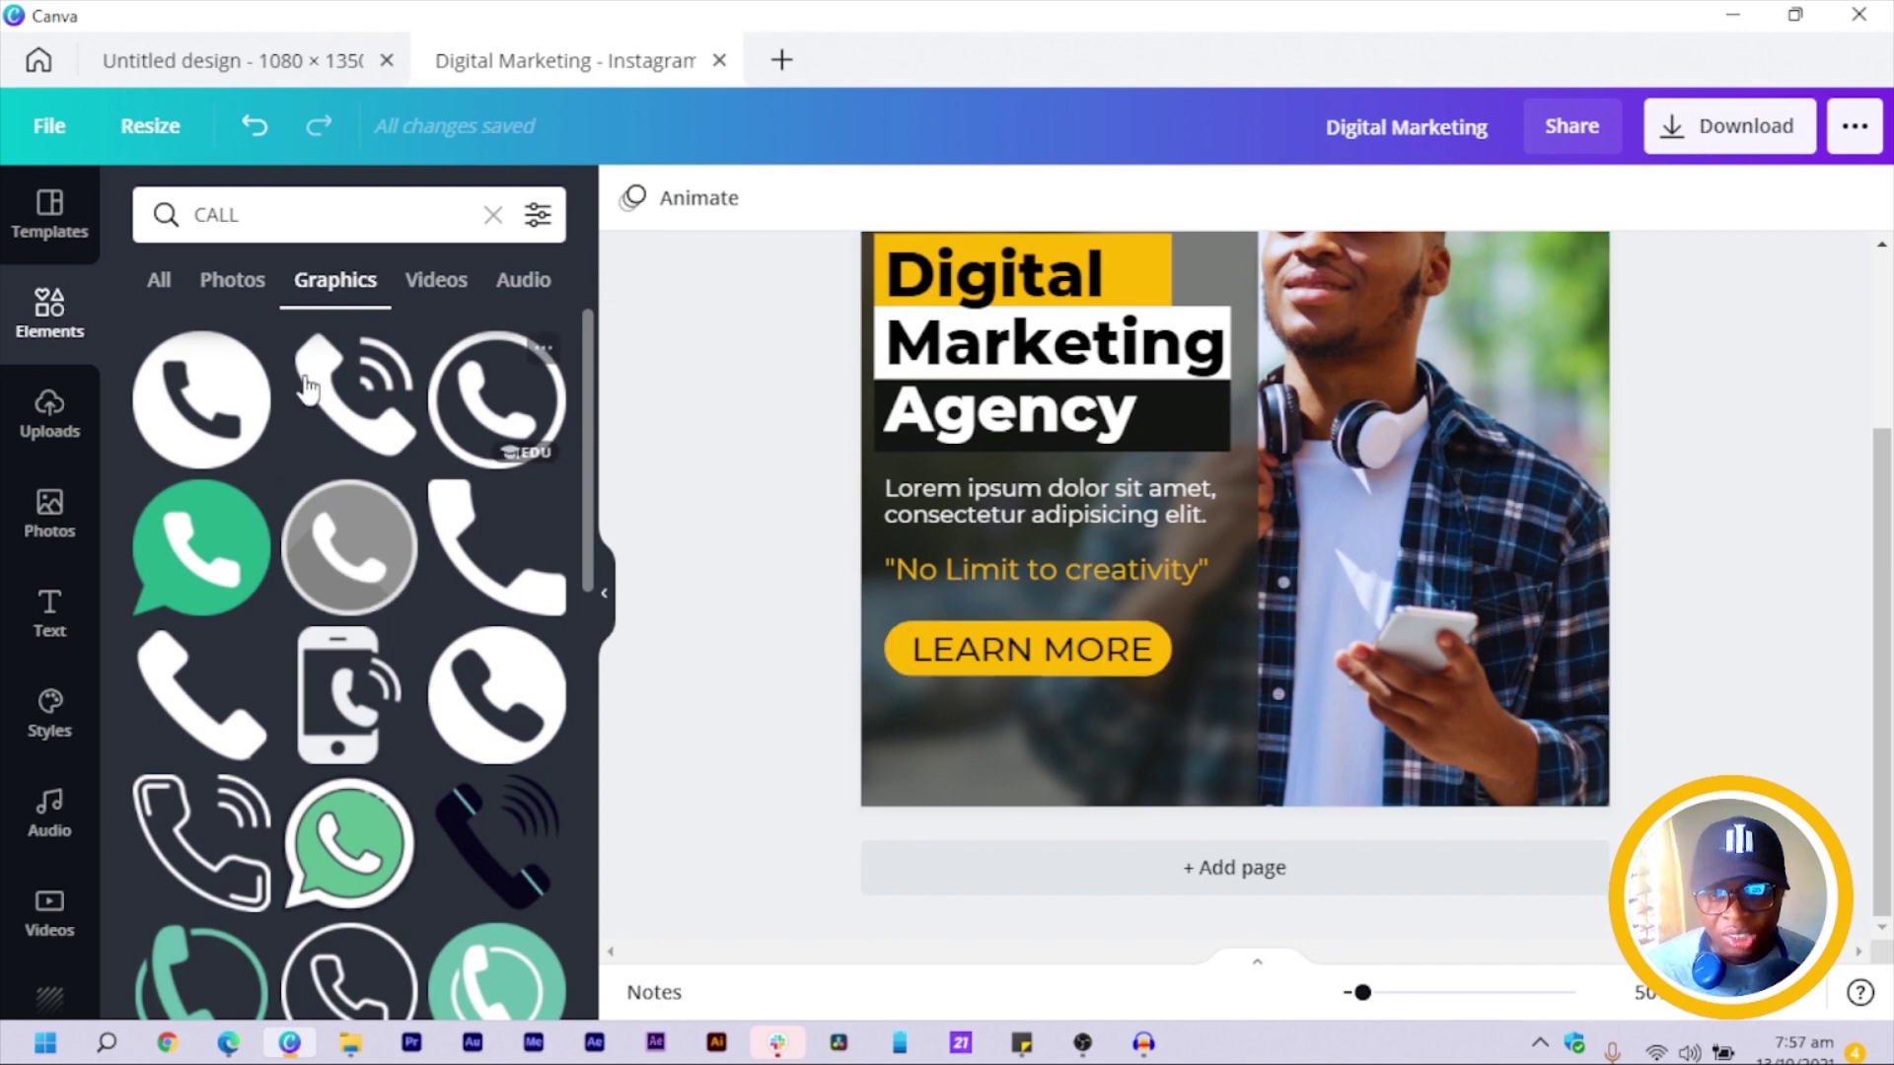
left_click(205, 394)
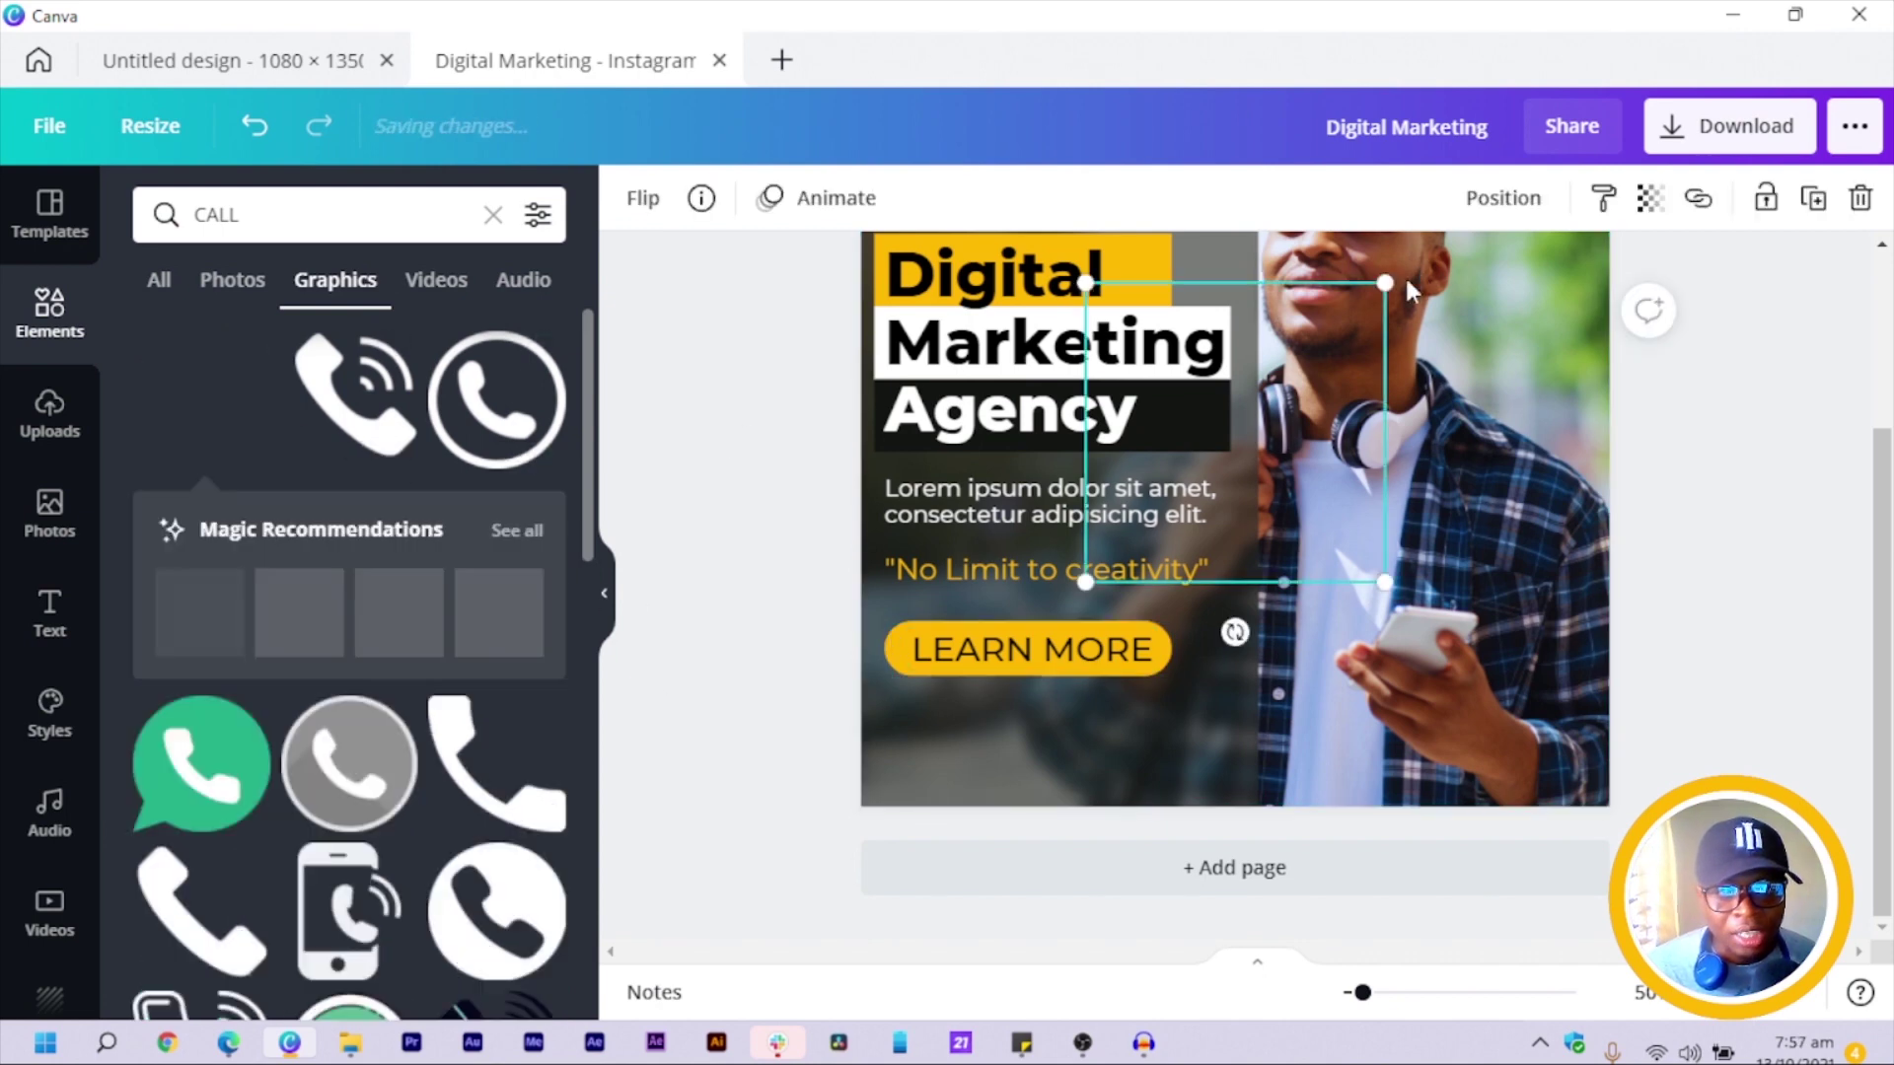
Shrink the phone icon, place it bottom-left, and recolour it yellow.
left_click_drag(1356, 375, 1184, 616)
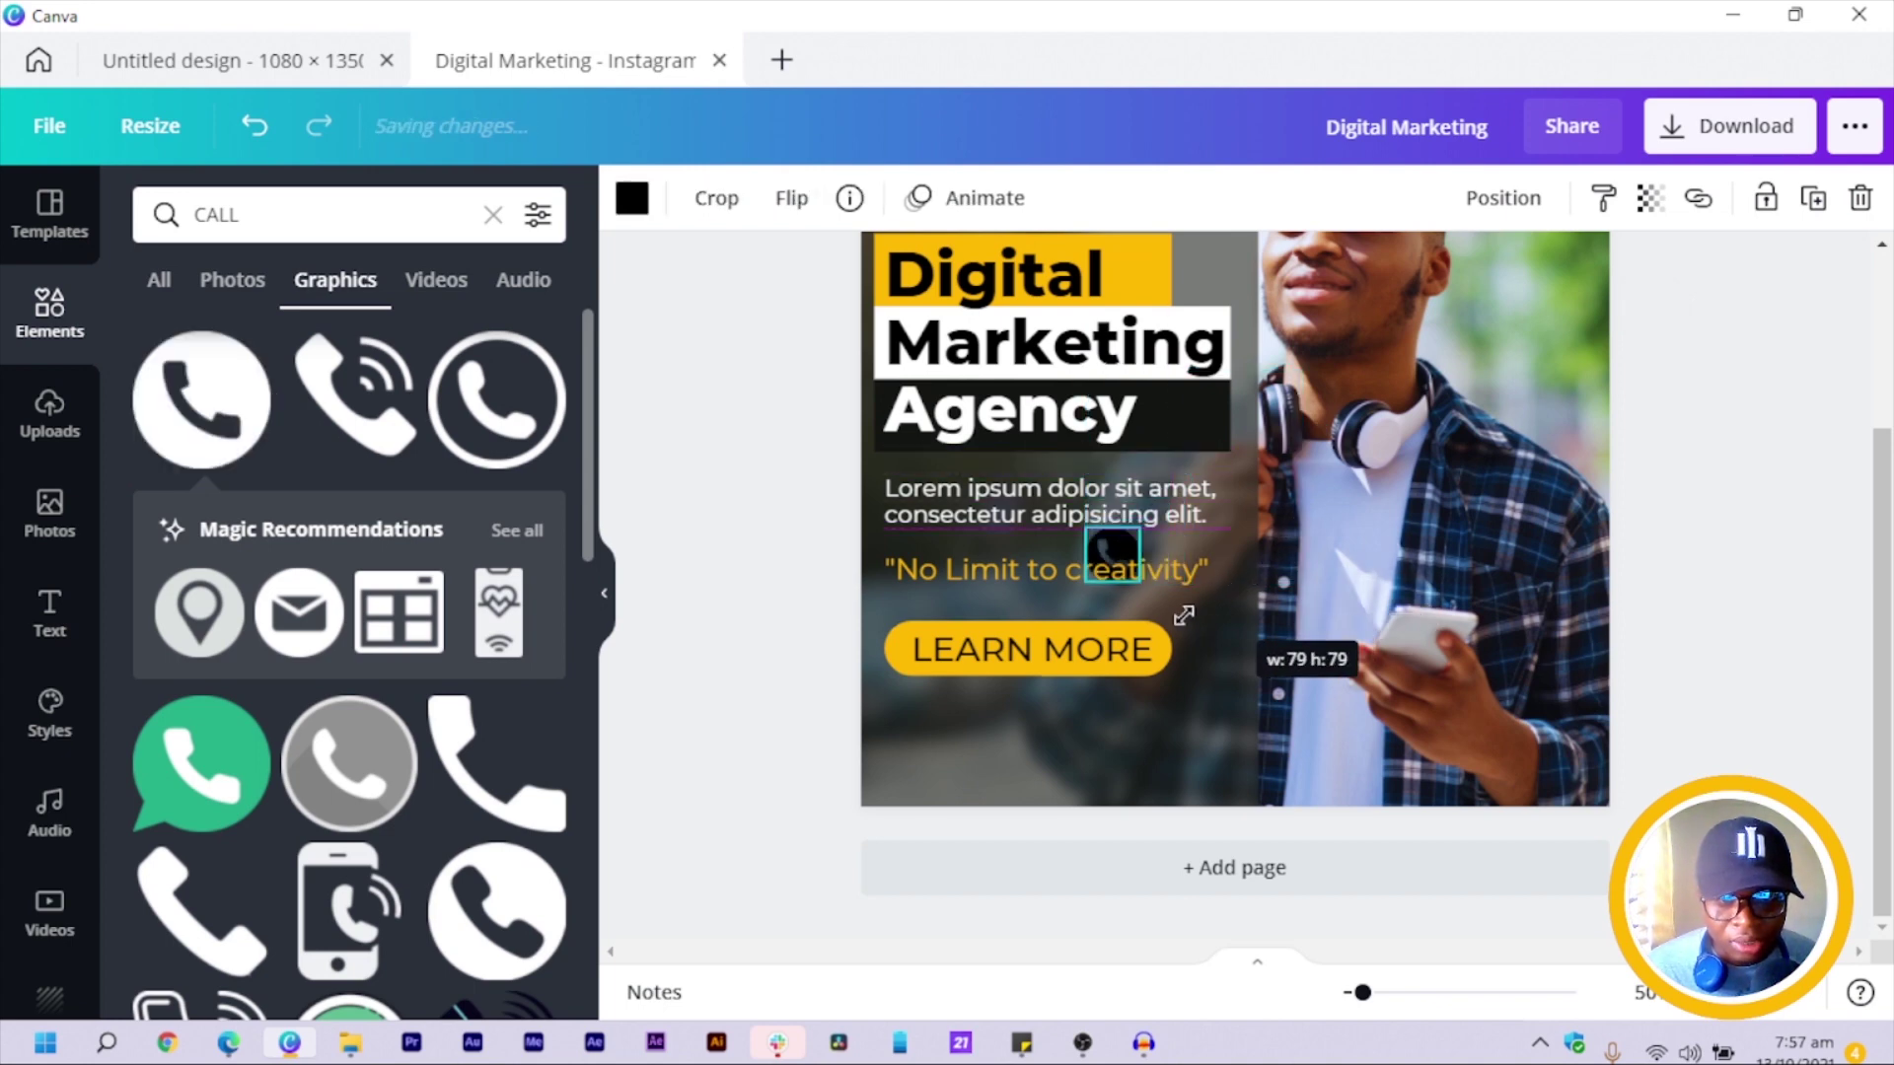
left_click_drag(1111, 555, 944, 833)
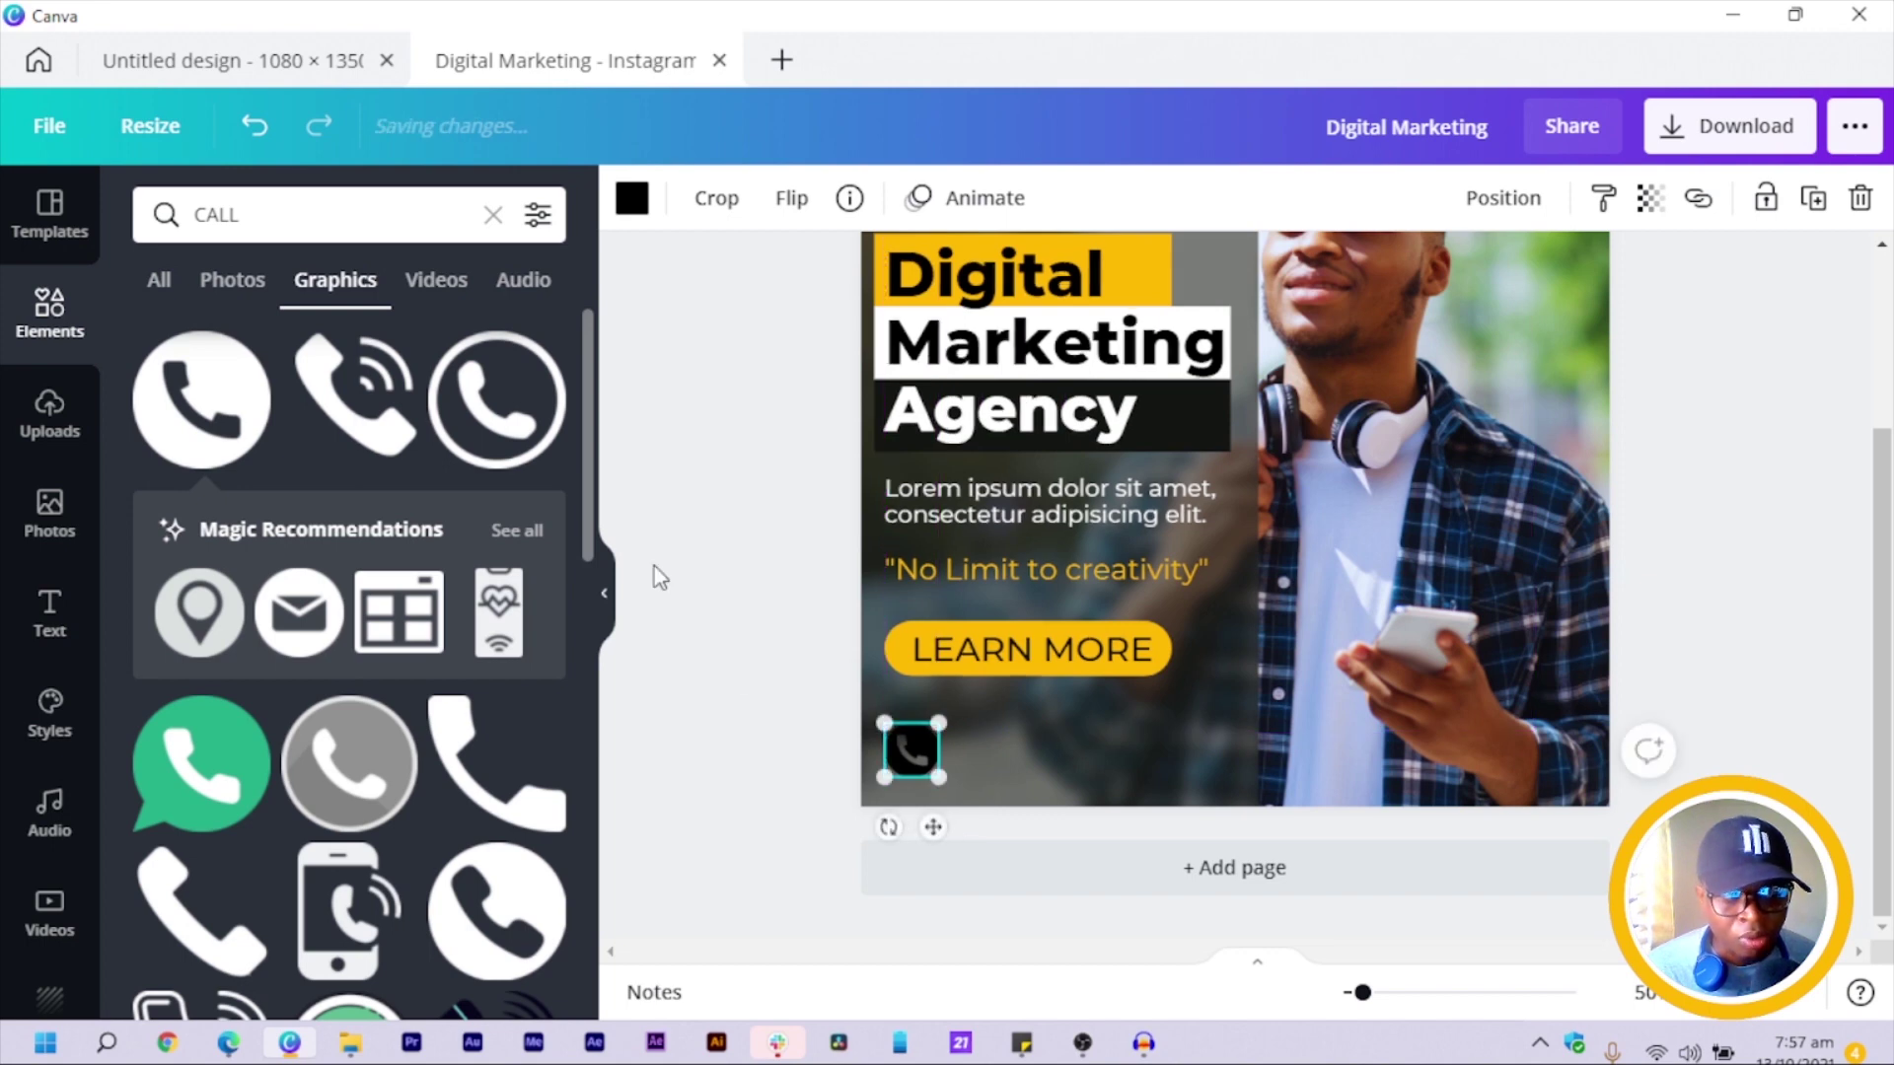
left_click(627, 212)
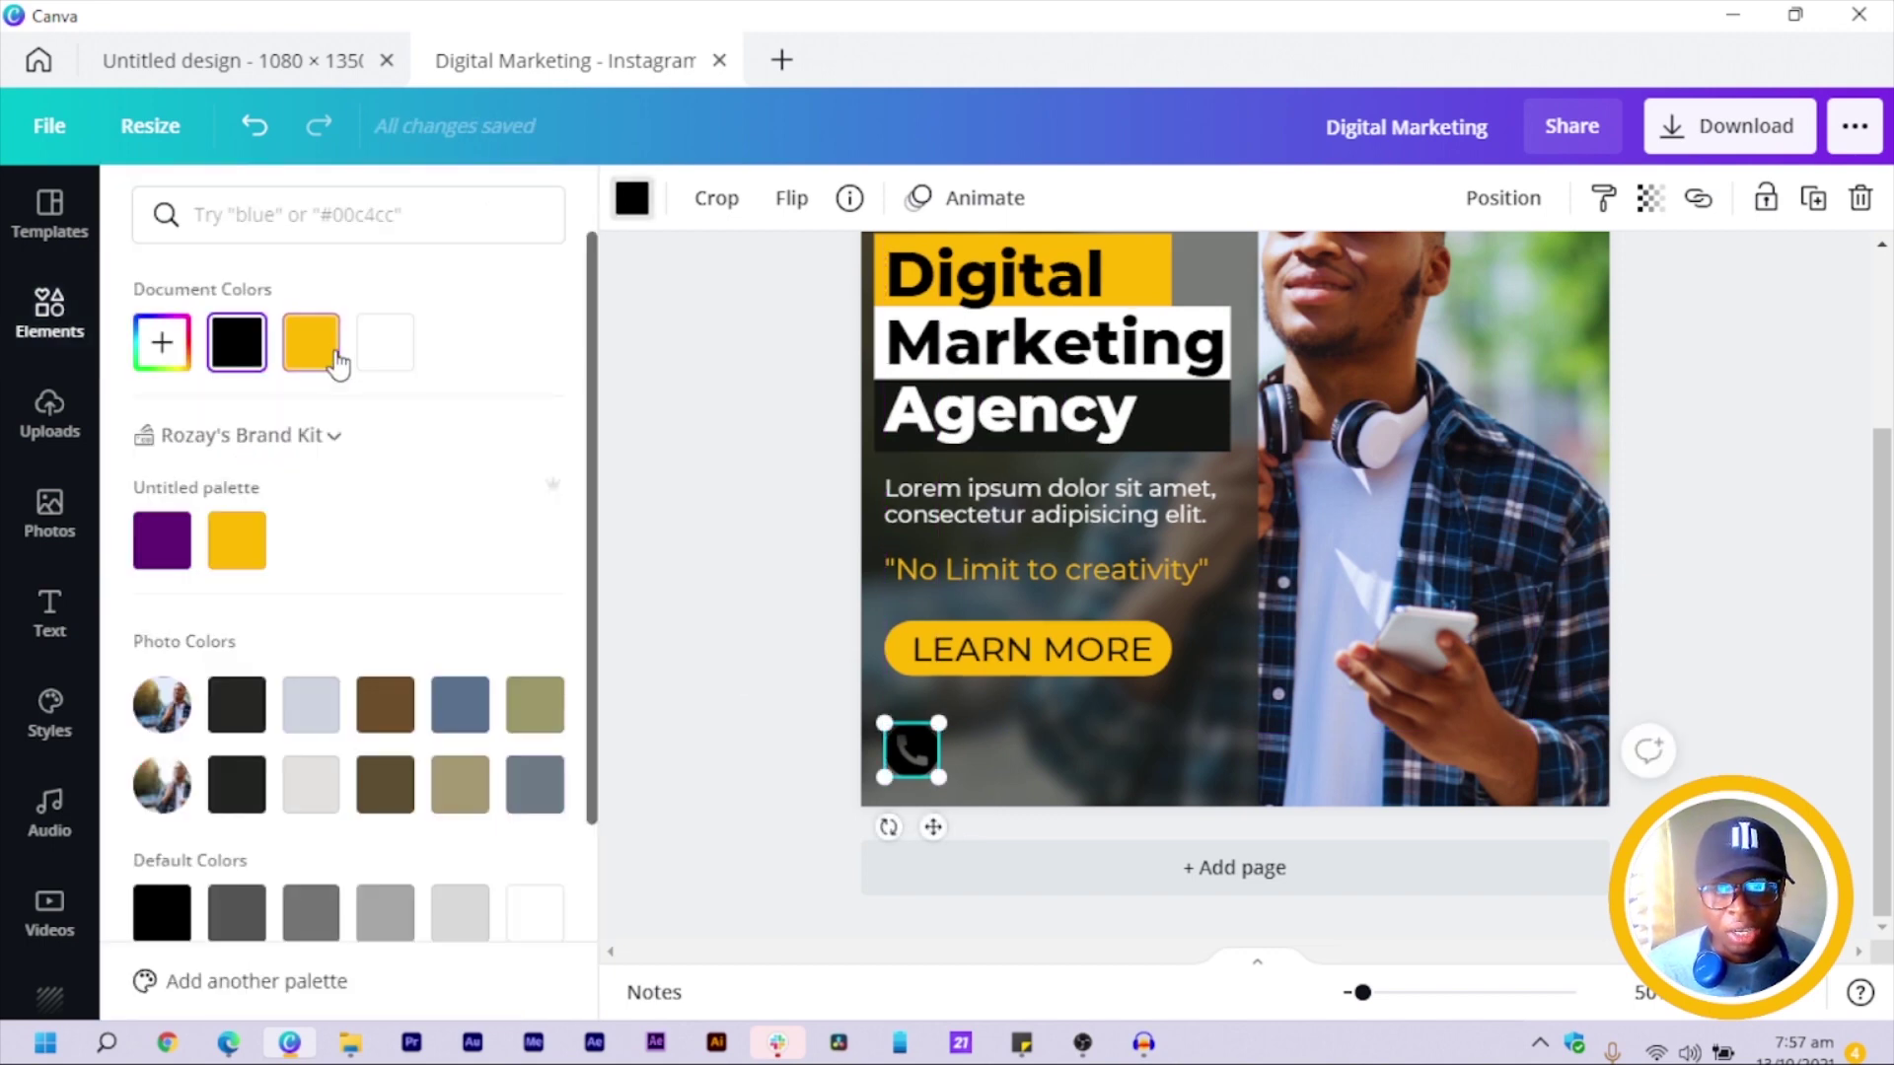
left_click(386, 357)
left_click(314, 345)
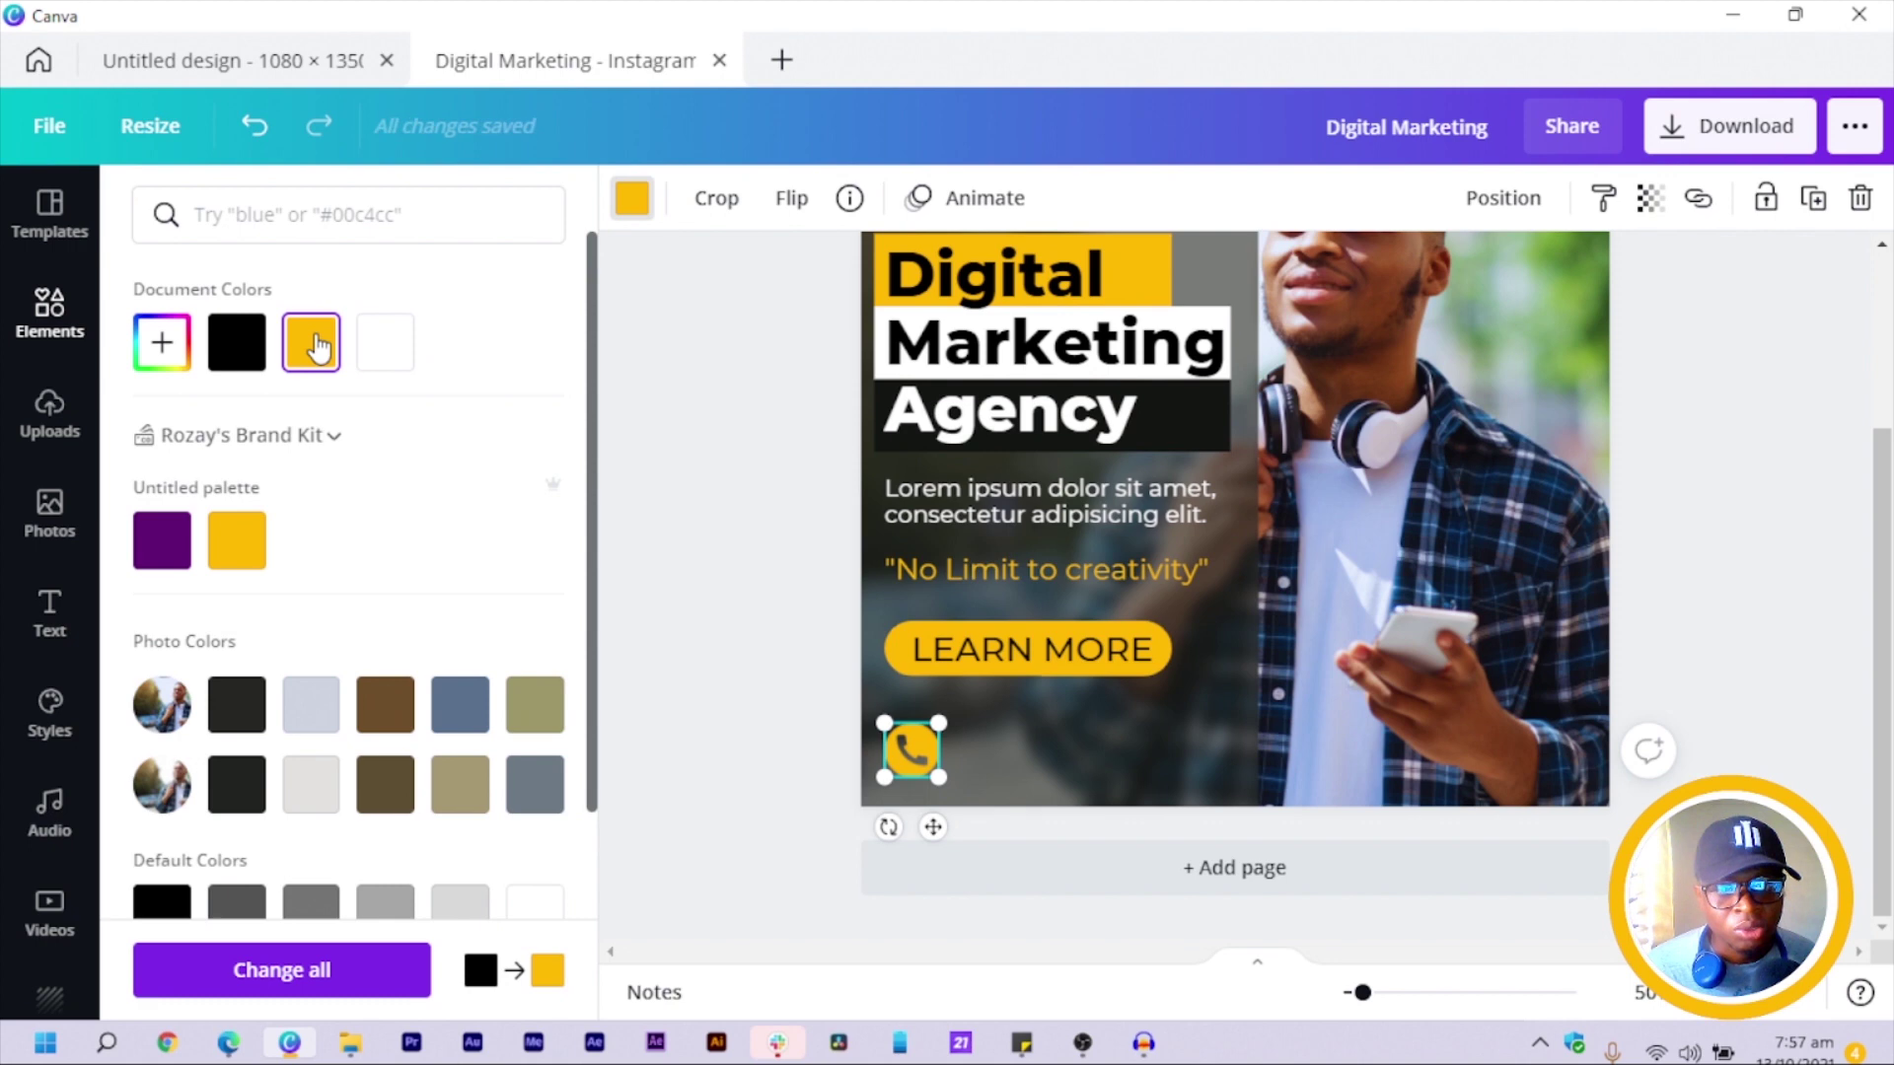
left_click(387, 357)
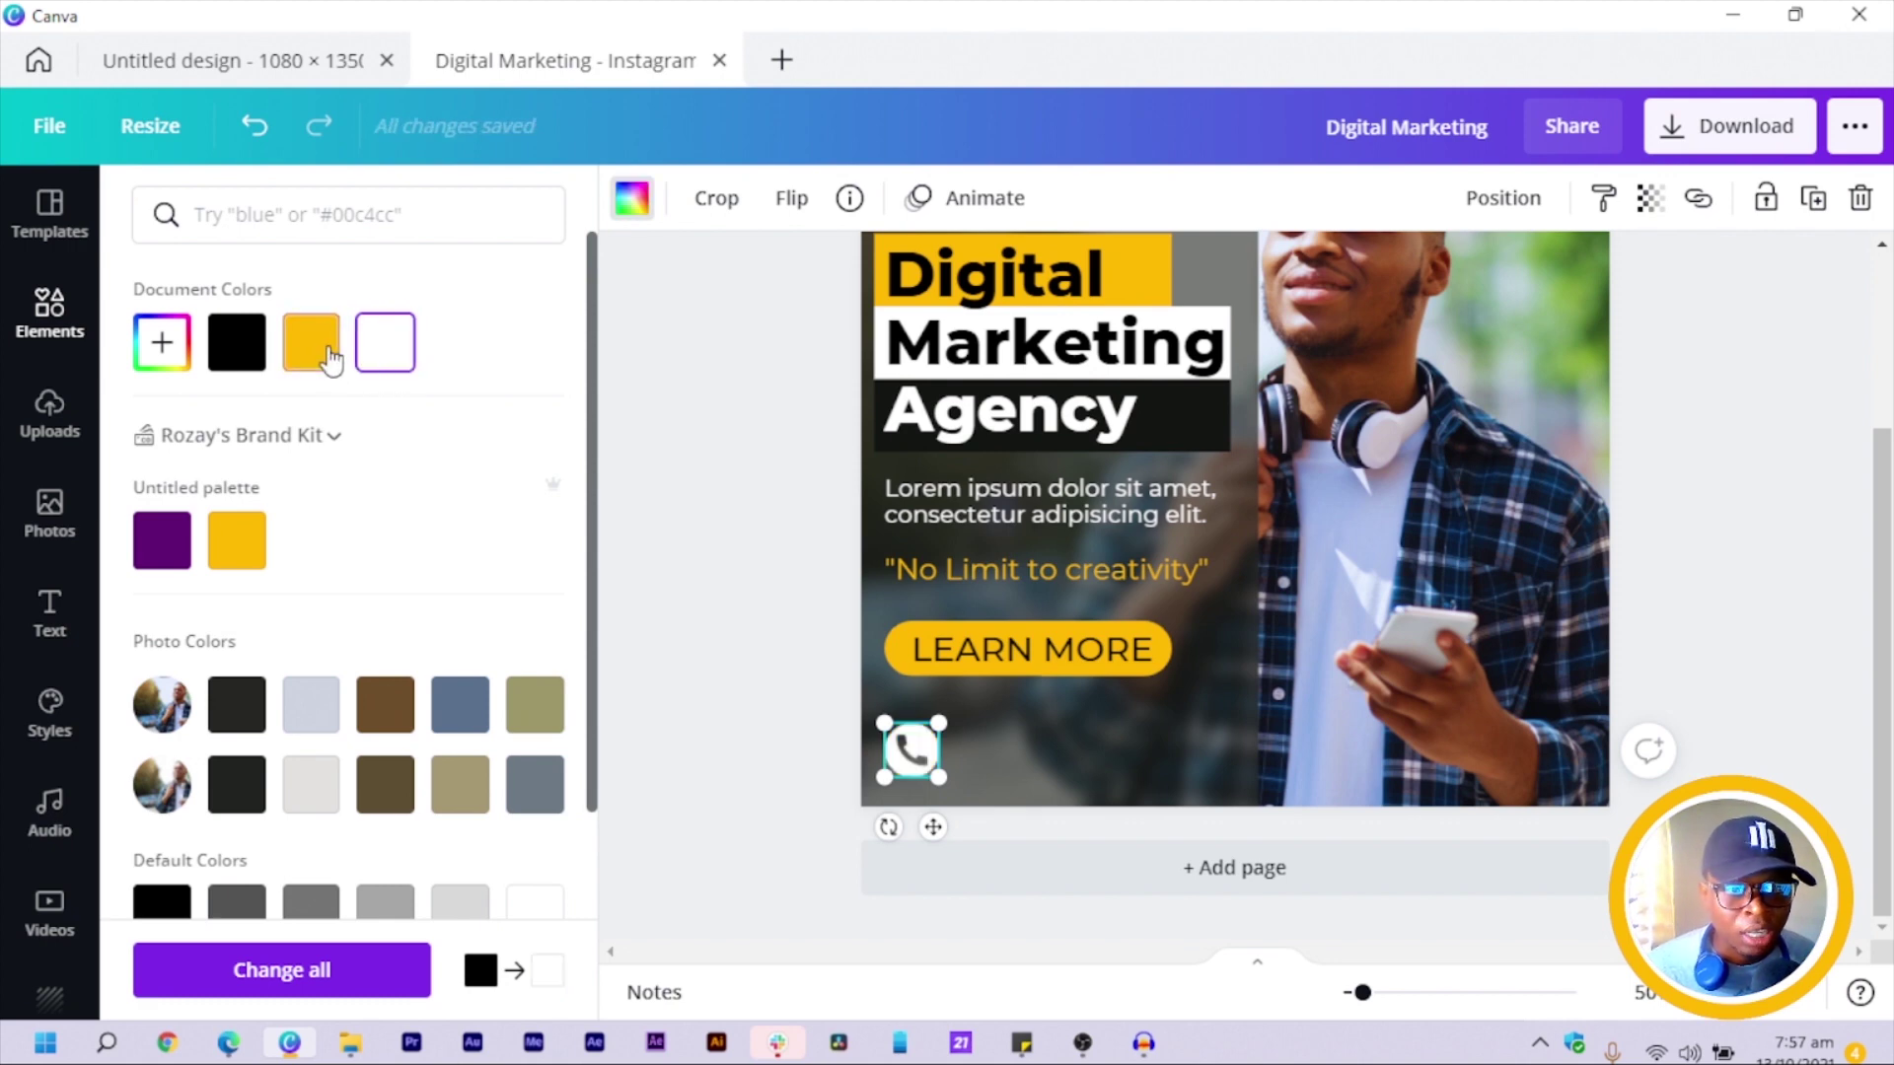
left_click(317, 347)
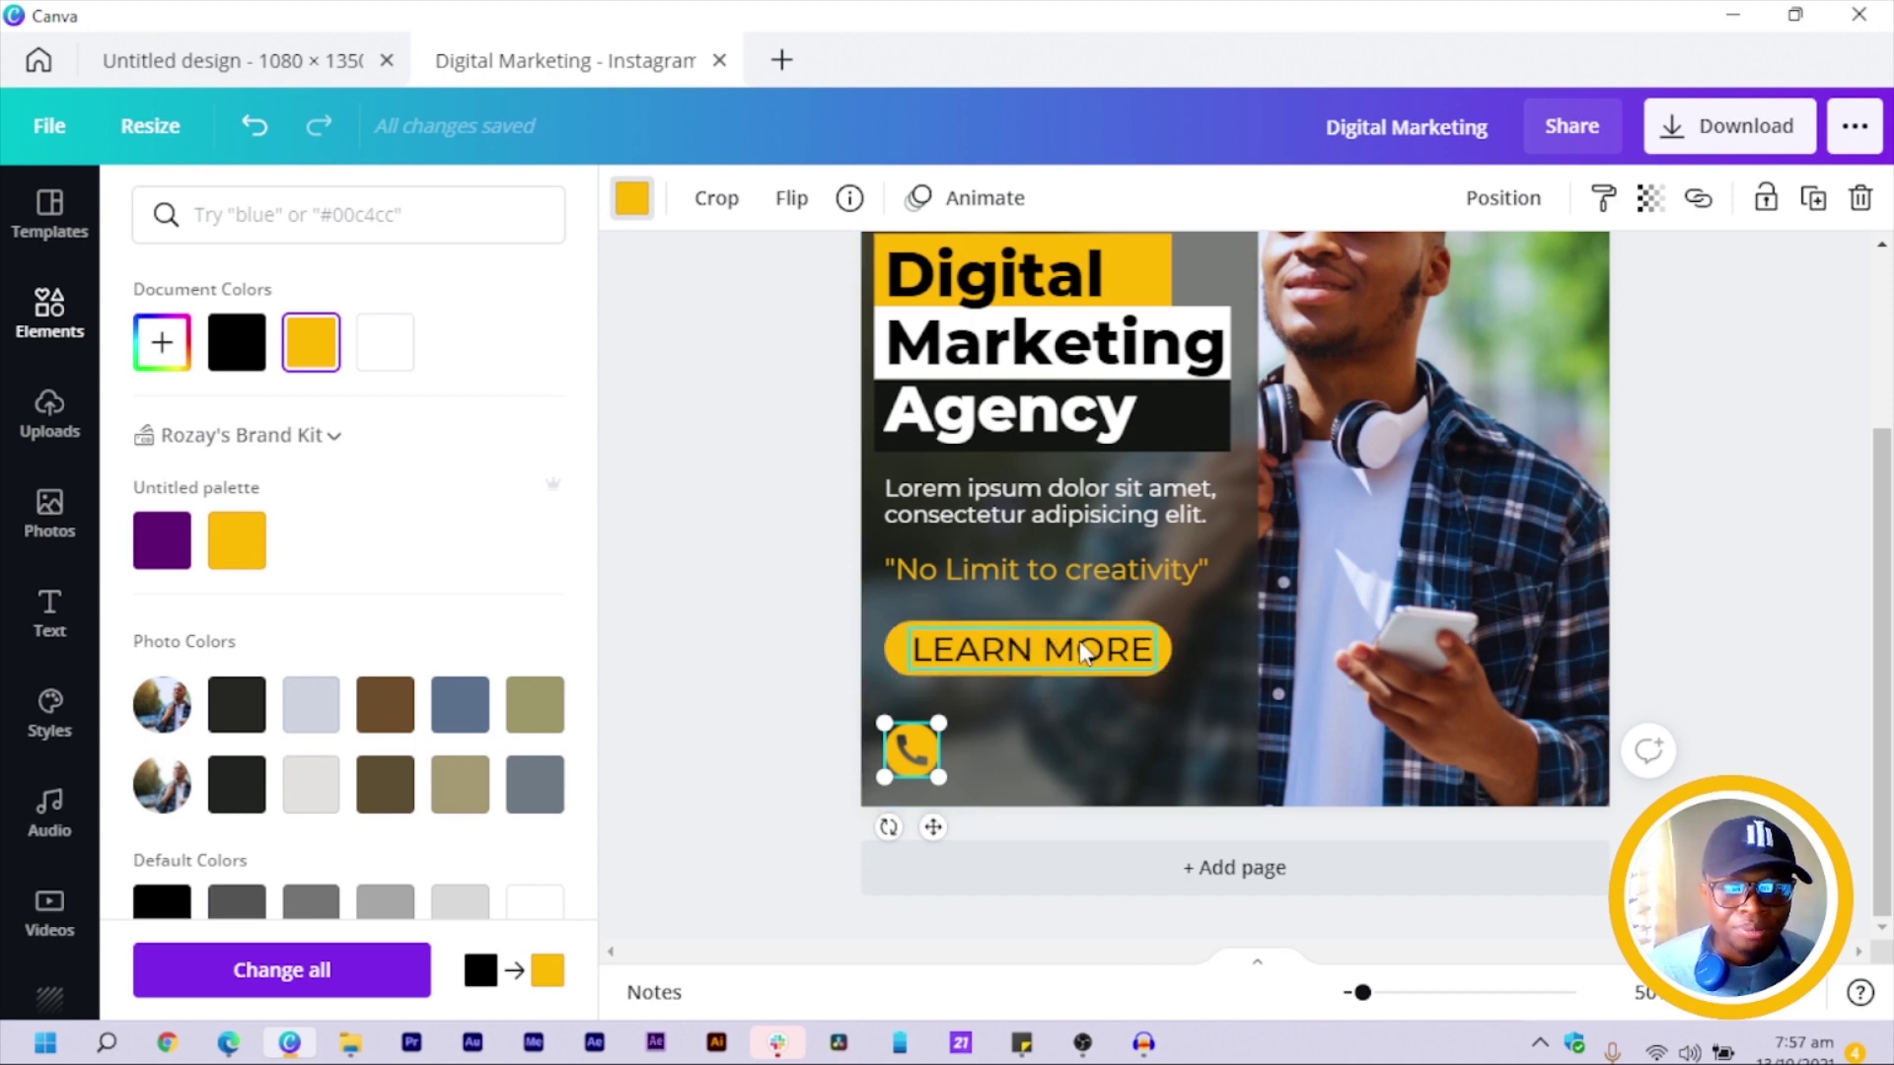
Place a copy of the Lorem ipsum text beside the phone icon.
left_click(1004, 647)
left_click(827, 789)
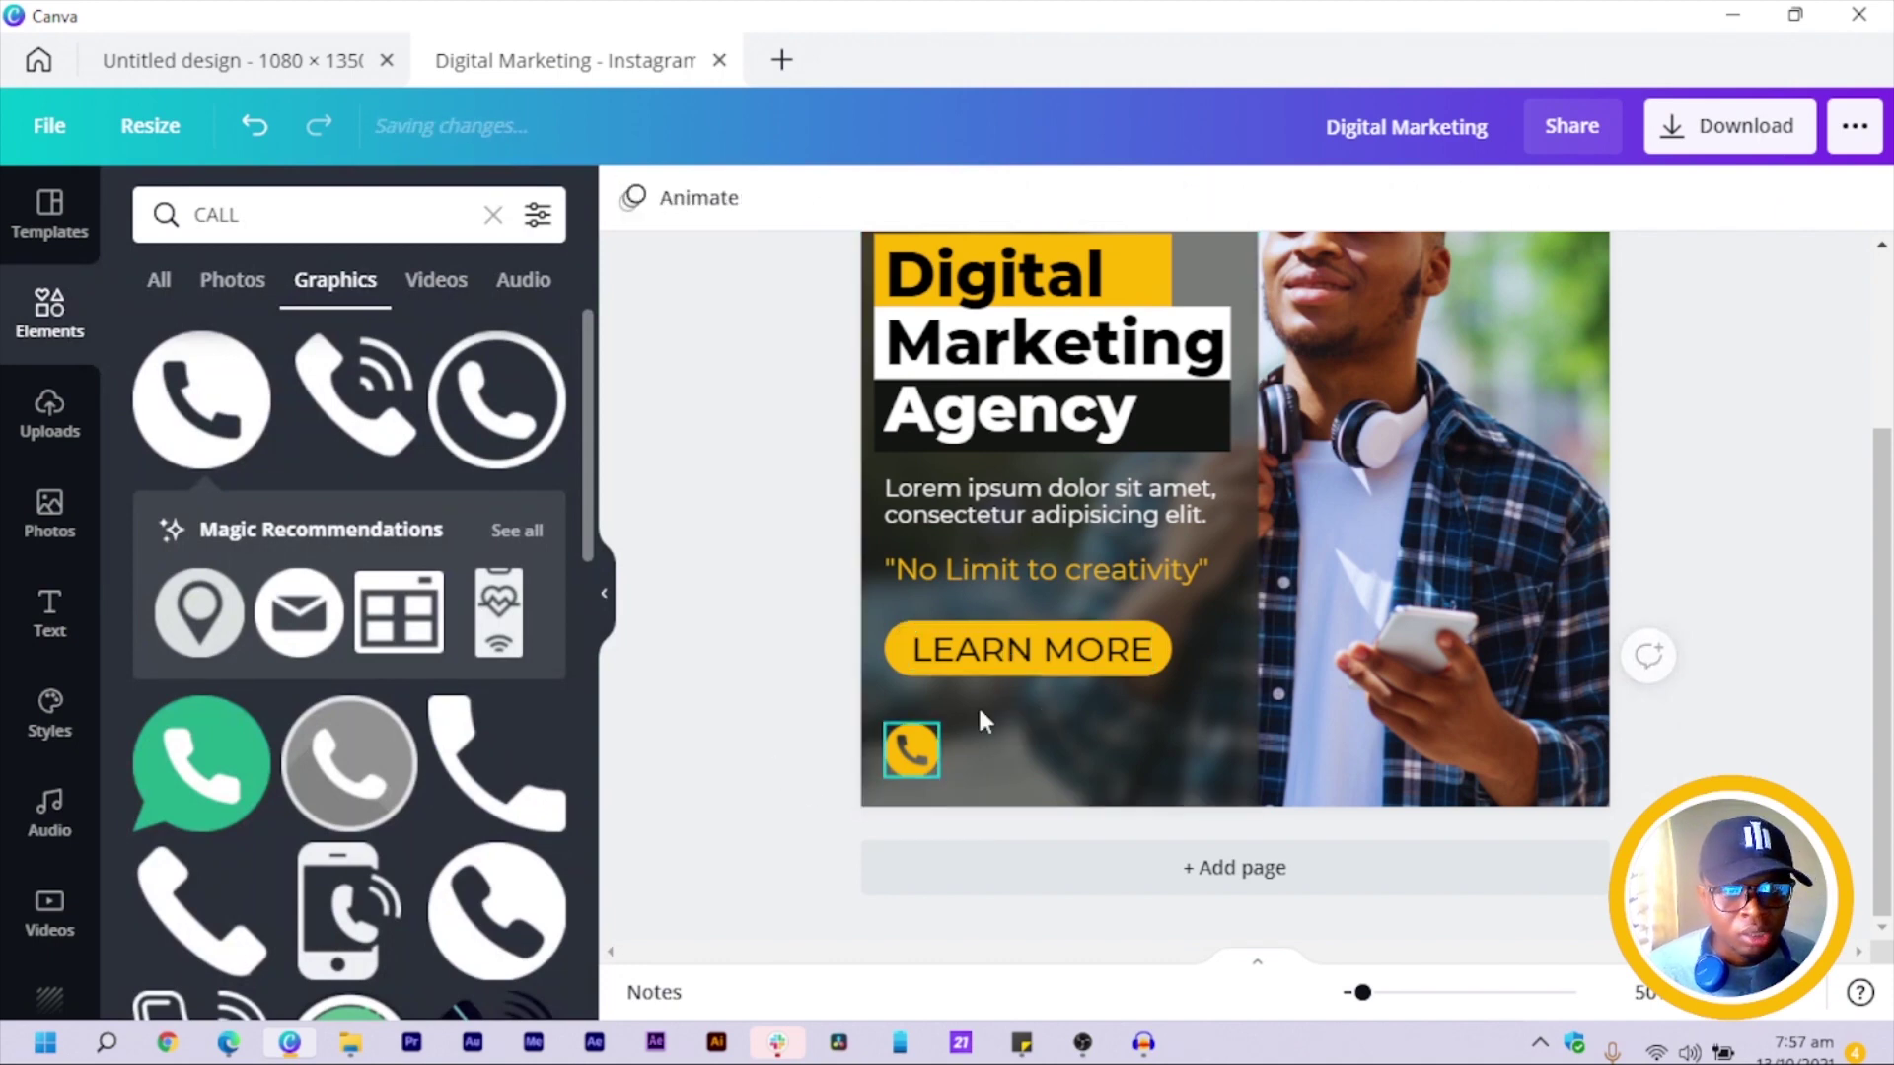
left_click_drag(1063, 502, 1107, 770)
Retype the copied text as 'For more information' and align it with the phone icon.
double_click(1117, 760)
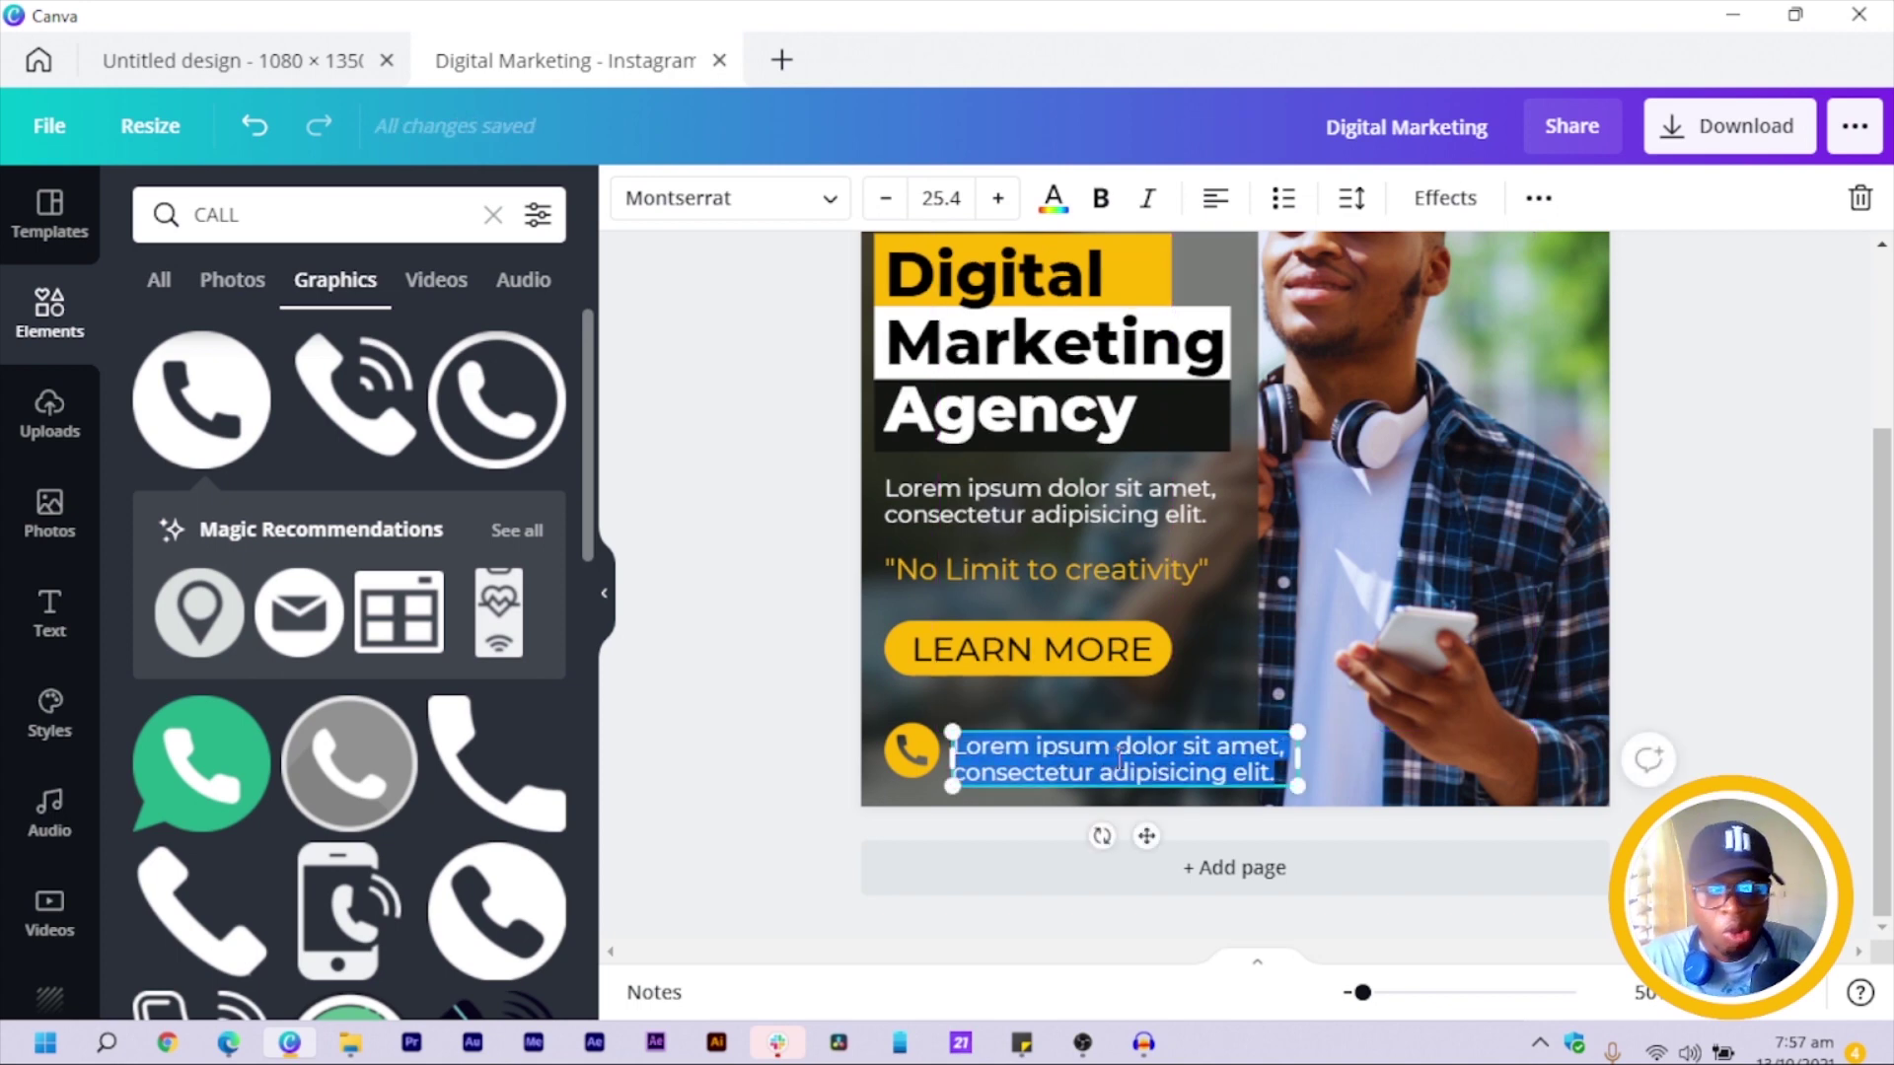
type("mob")
key("BackSpace")
key("BackSpace")
key("BackSpace")
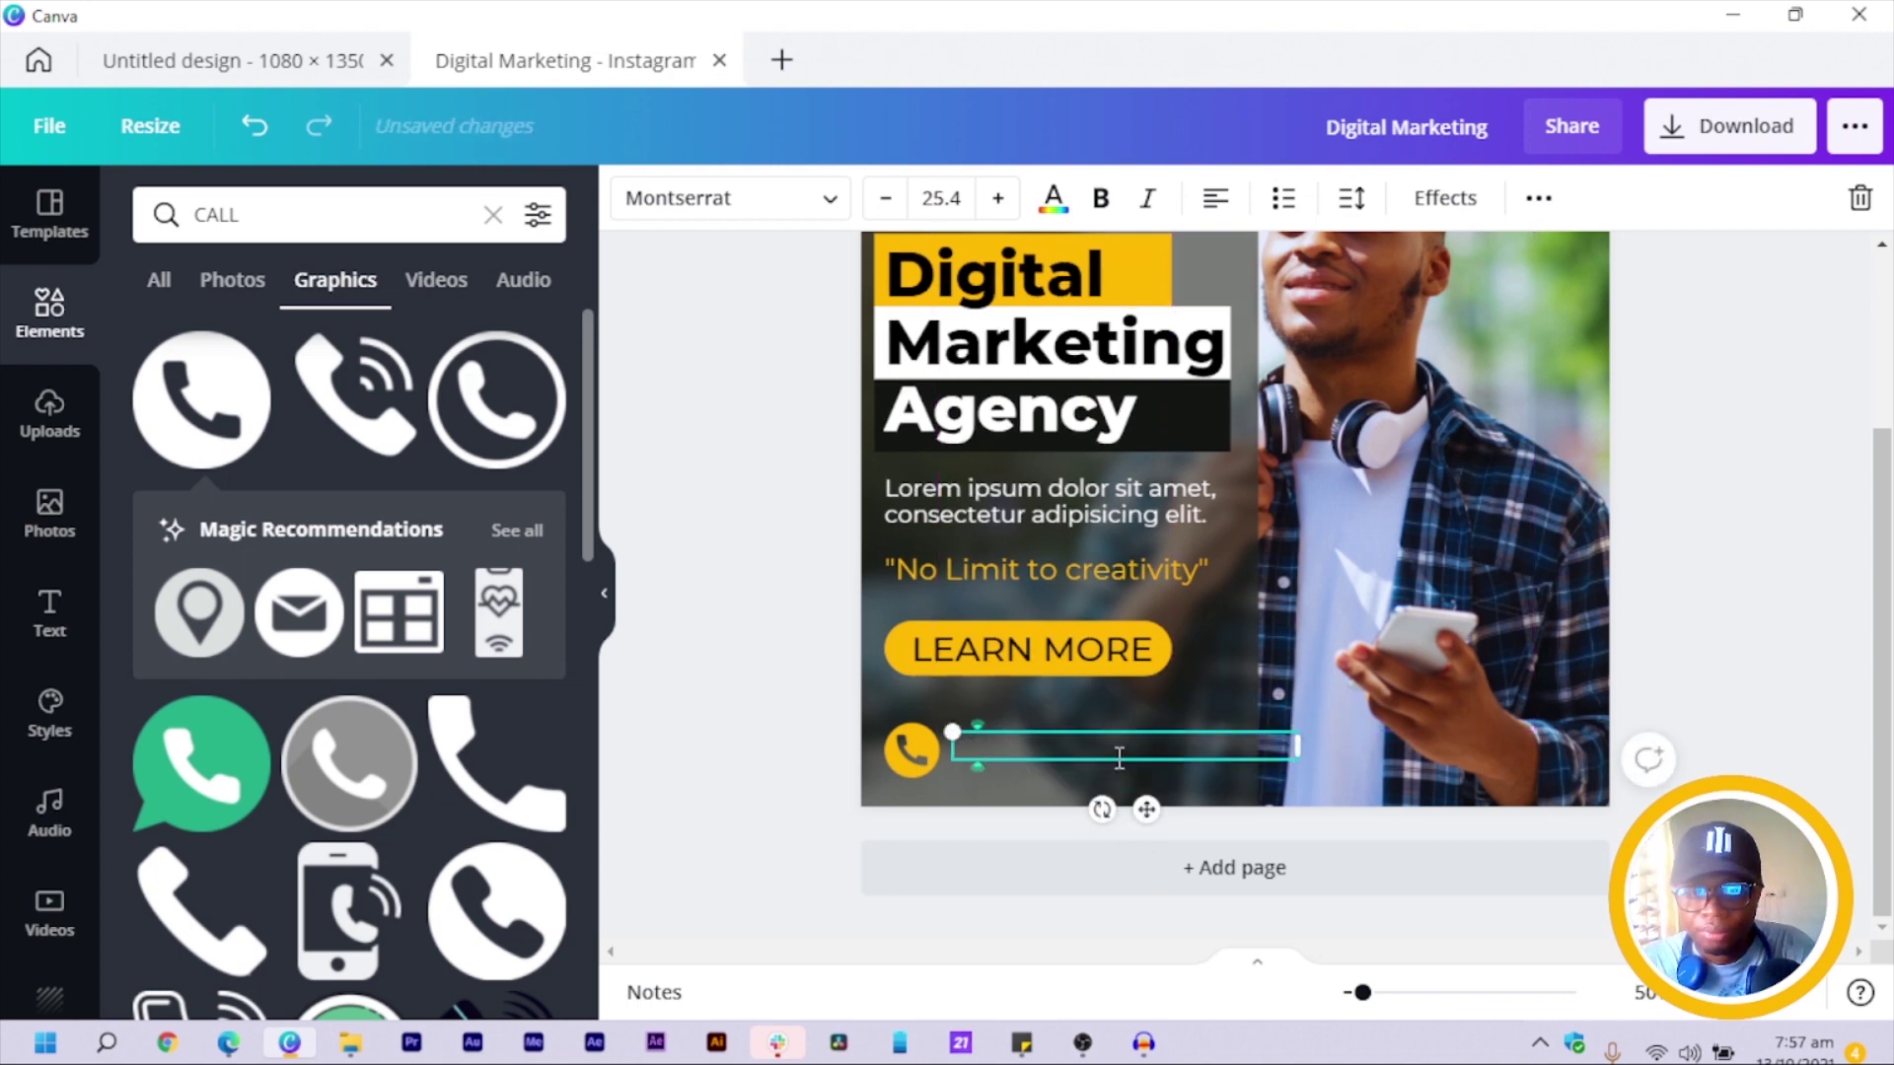
type("More")
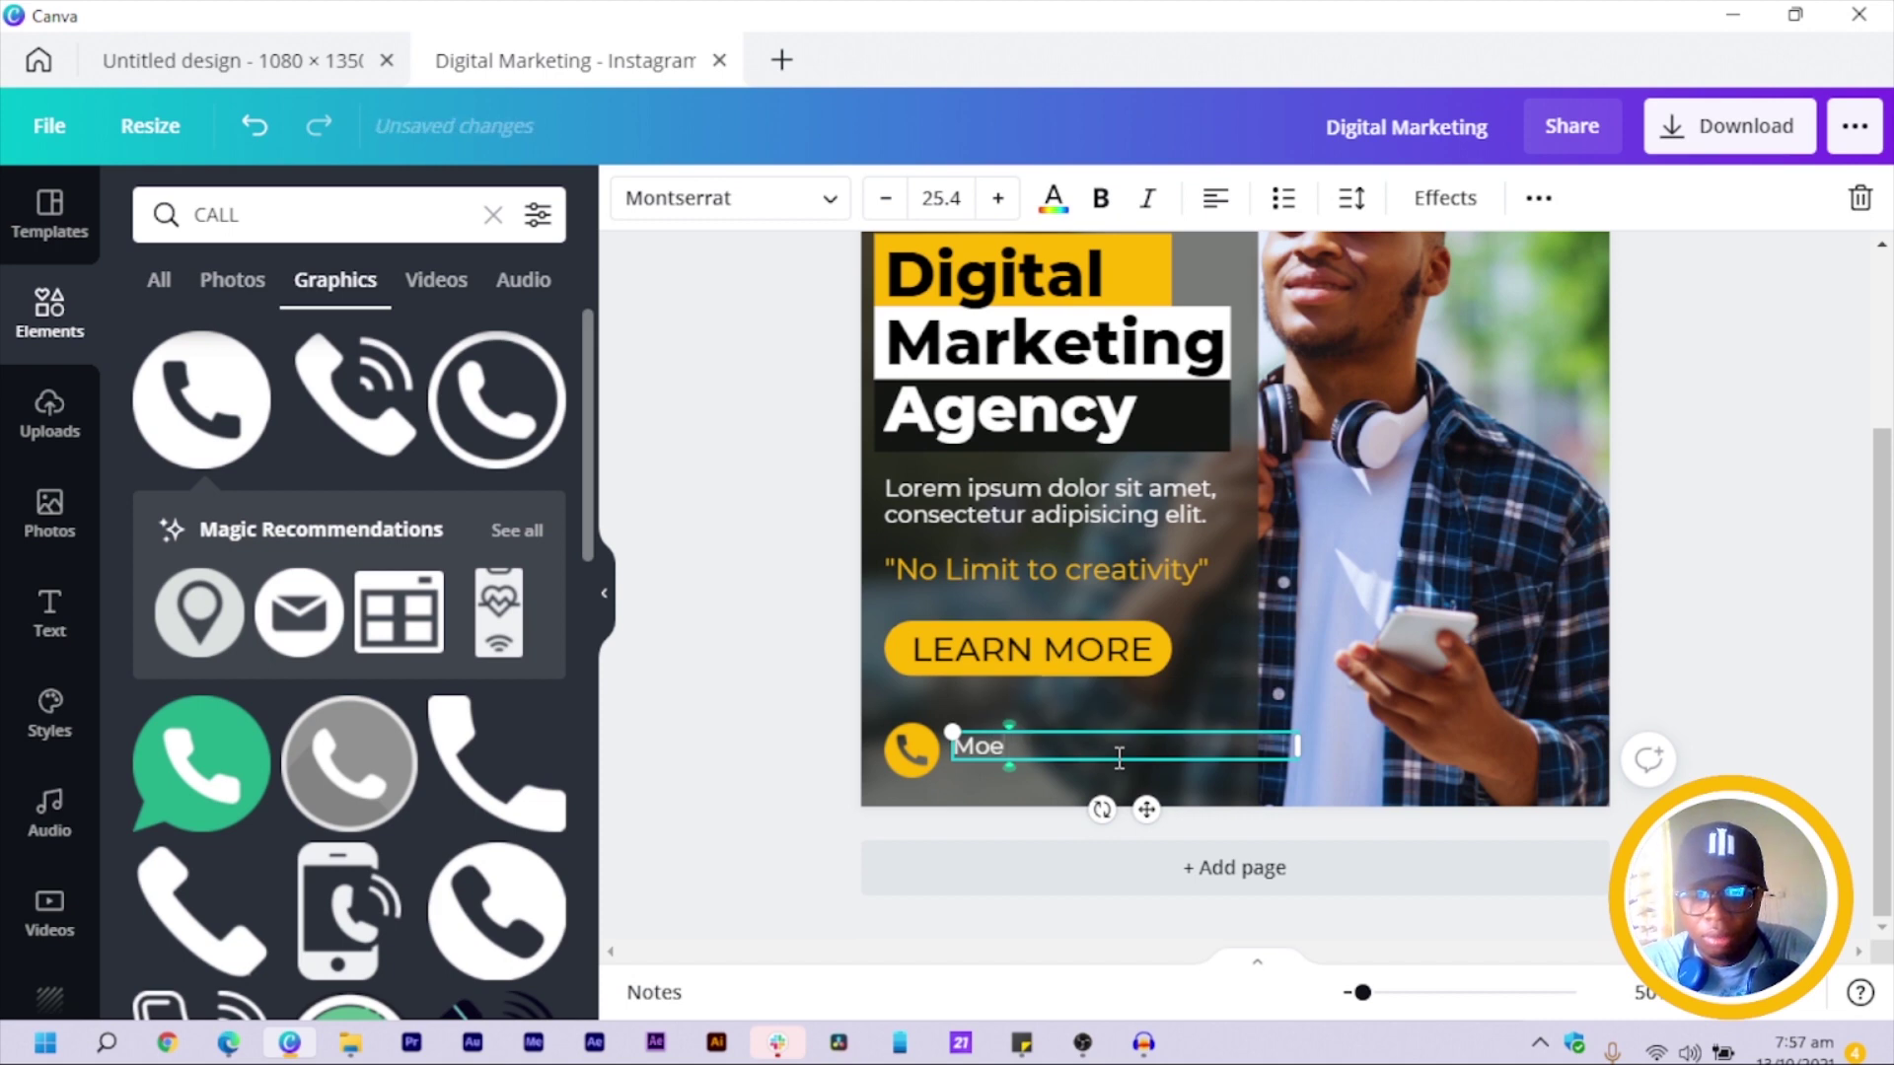
type(" Infor")
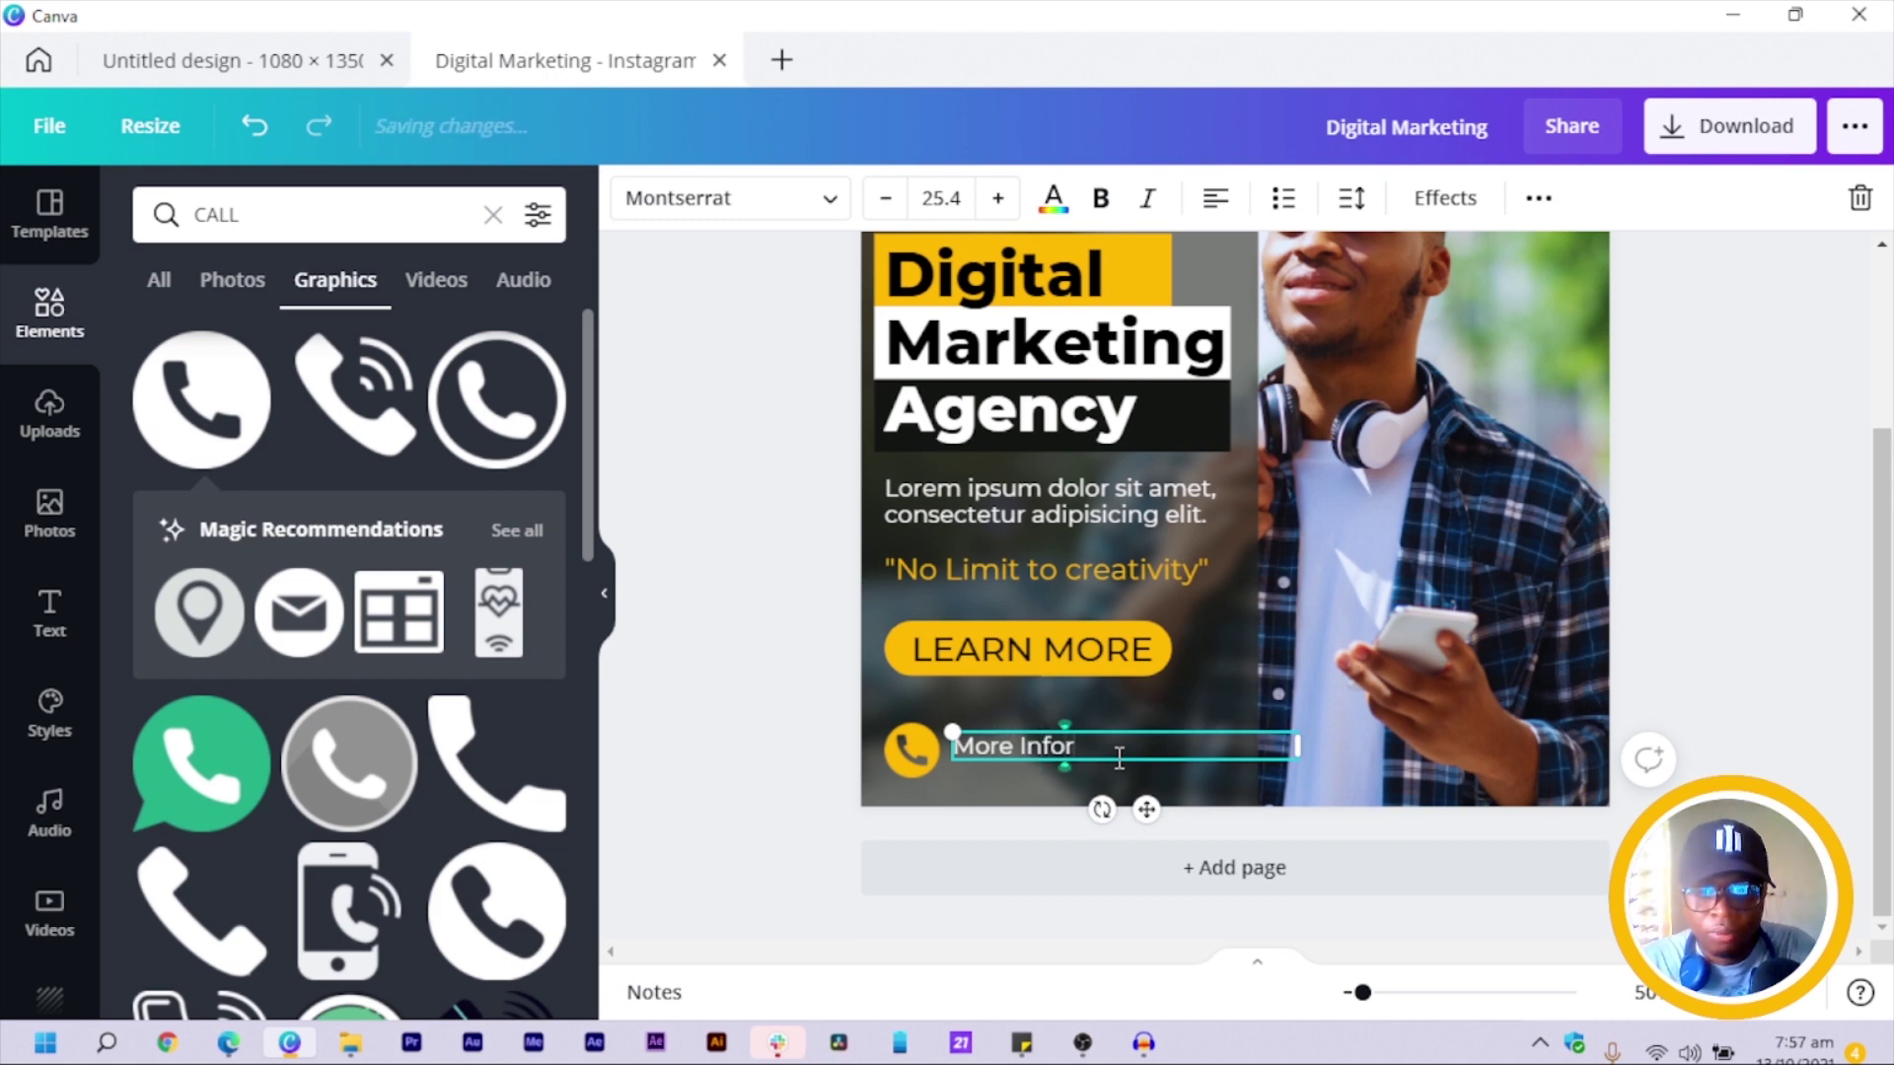
type("mation, Call us")
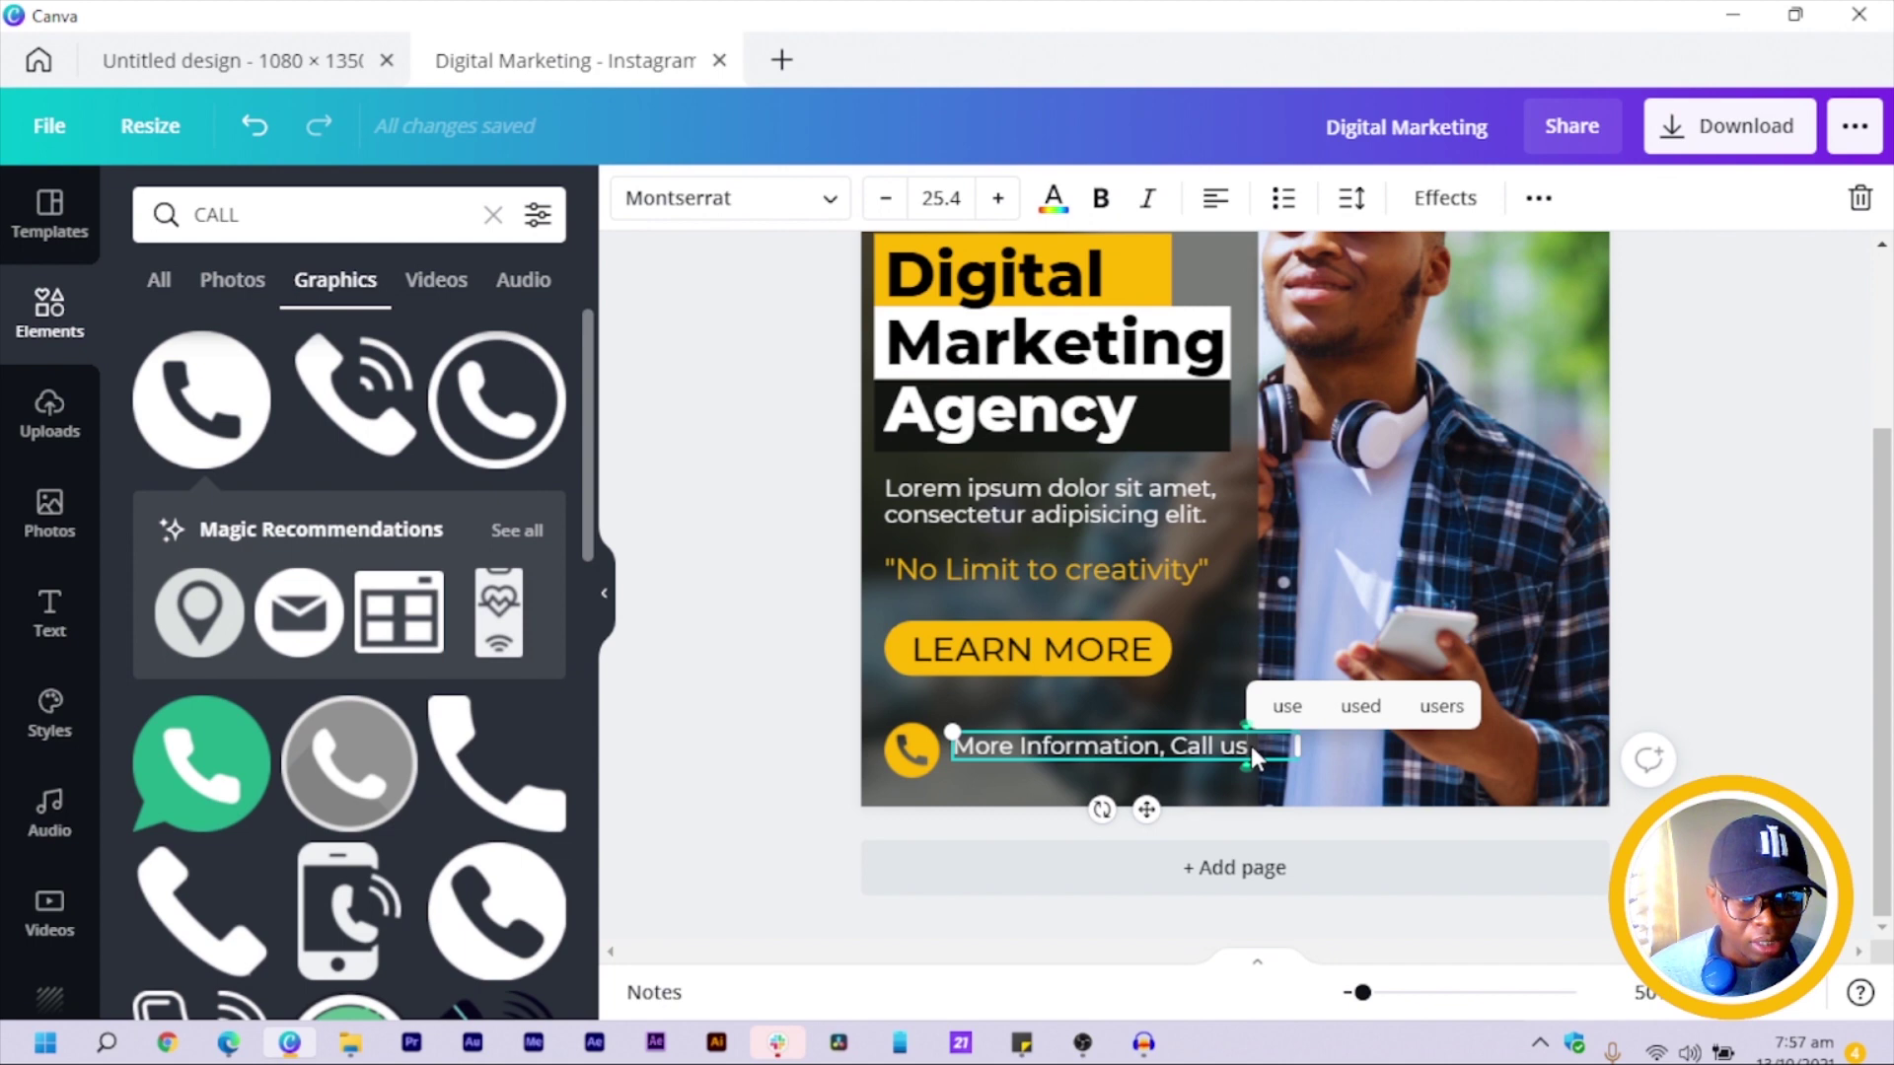
left_click_drag(1251, 745, 953, 747)
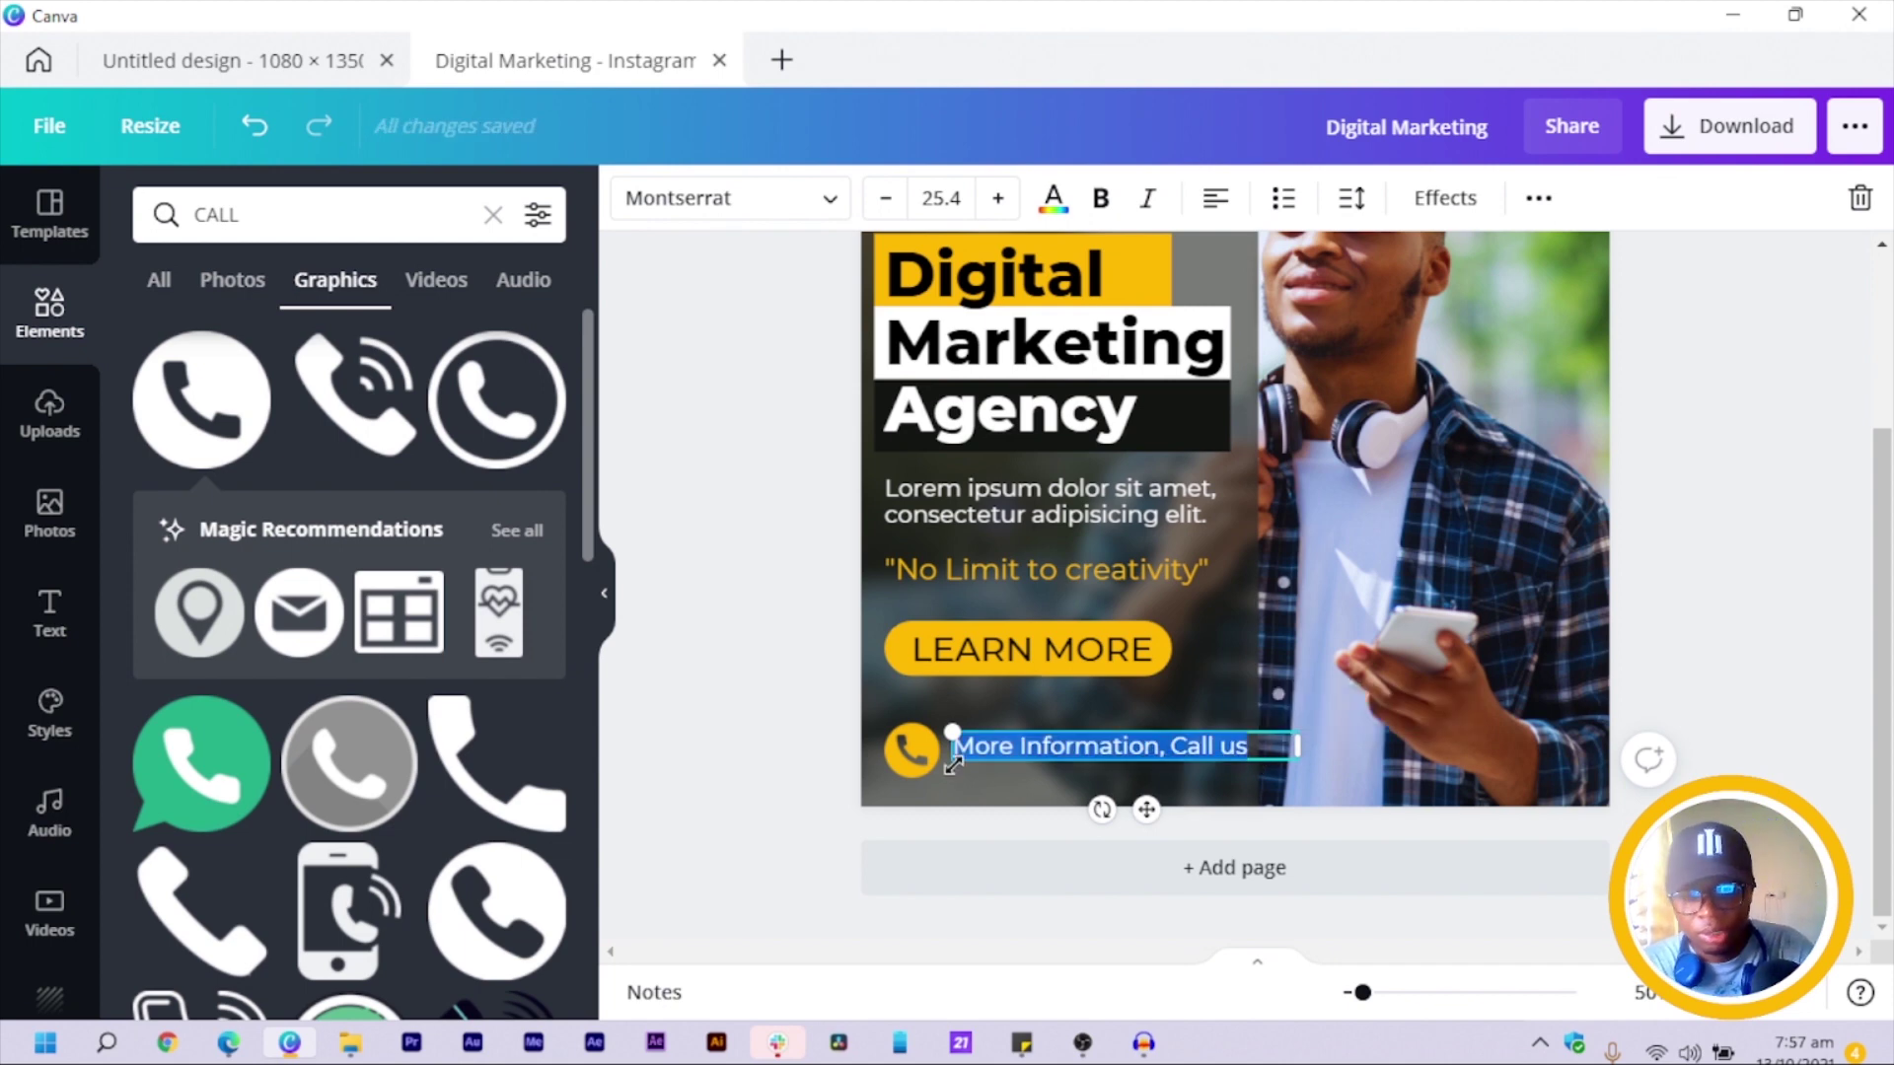
type("For more info")
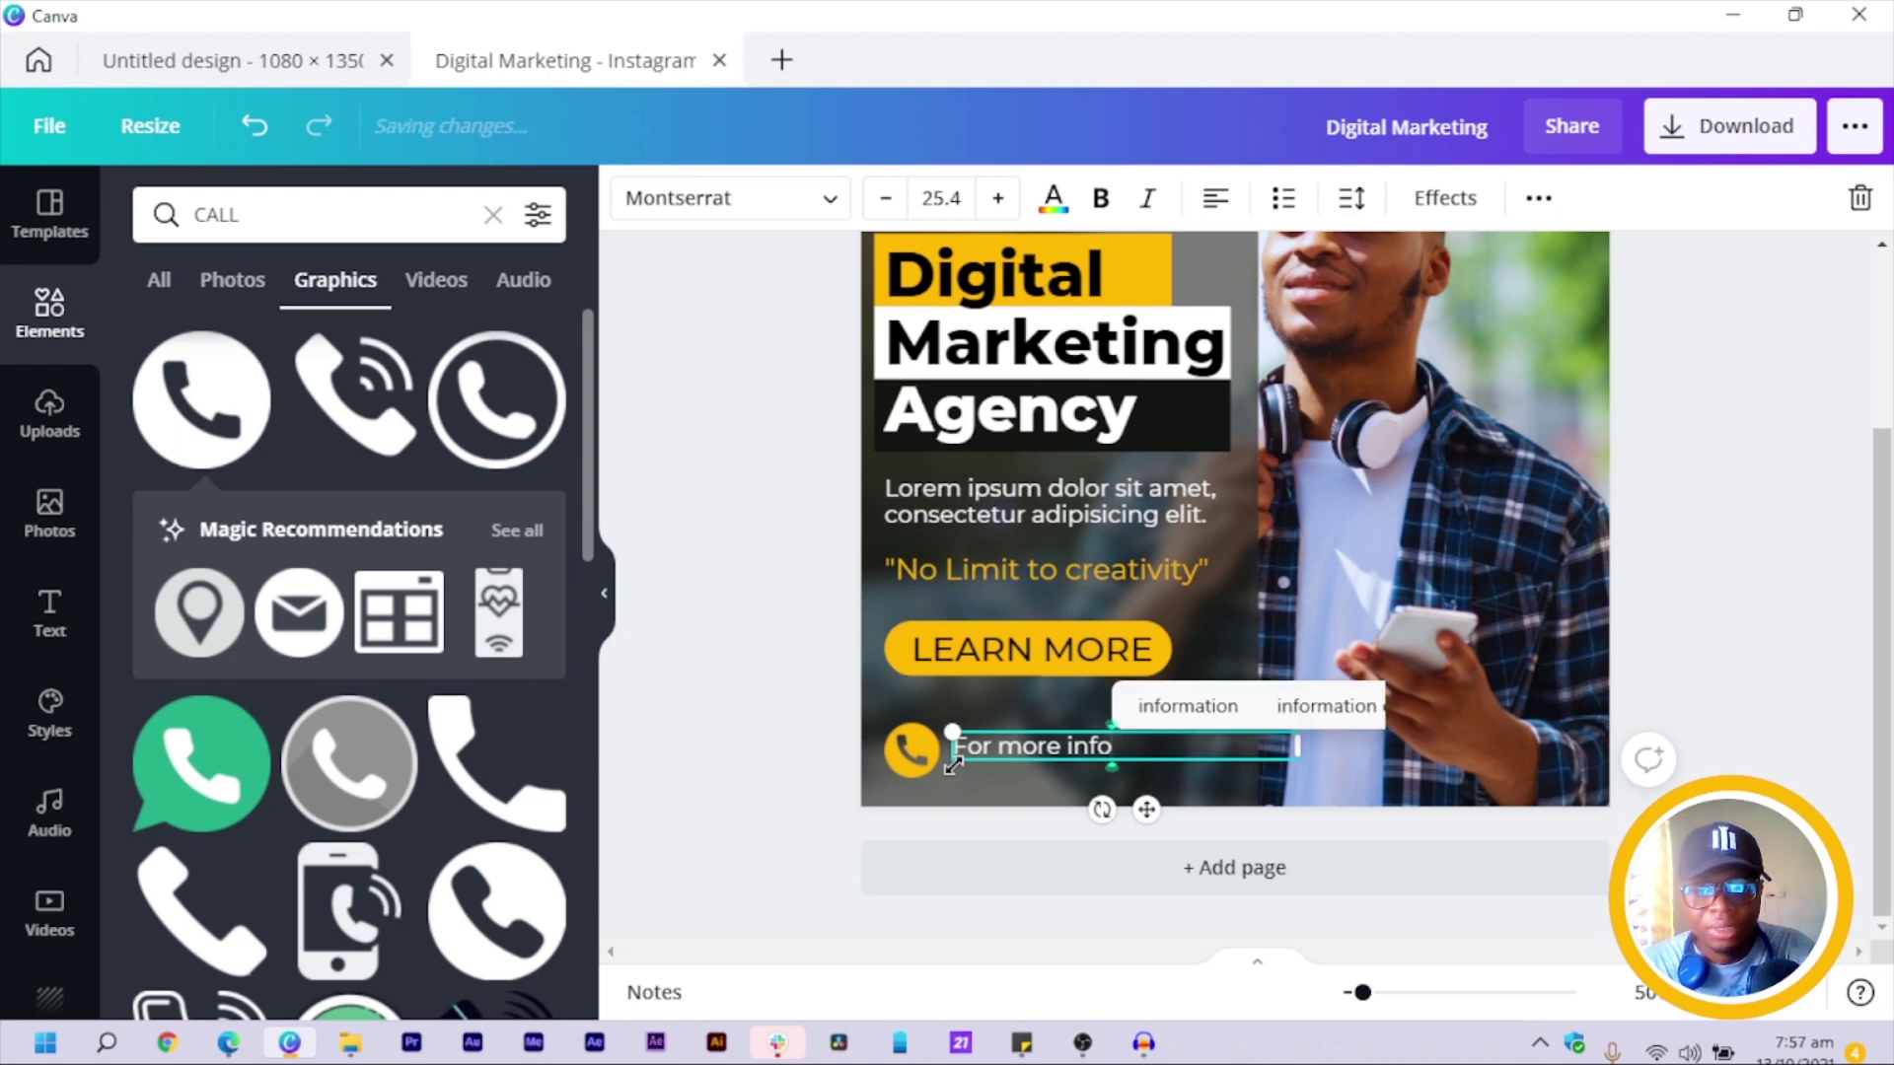
type("rmation")
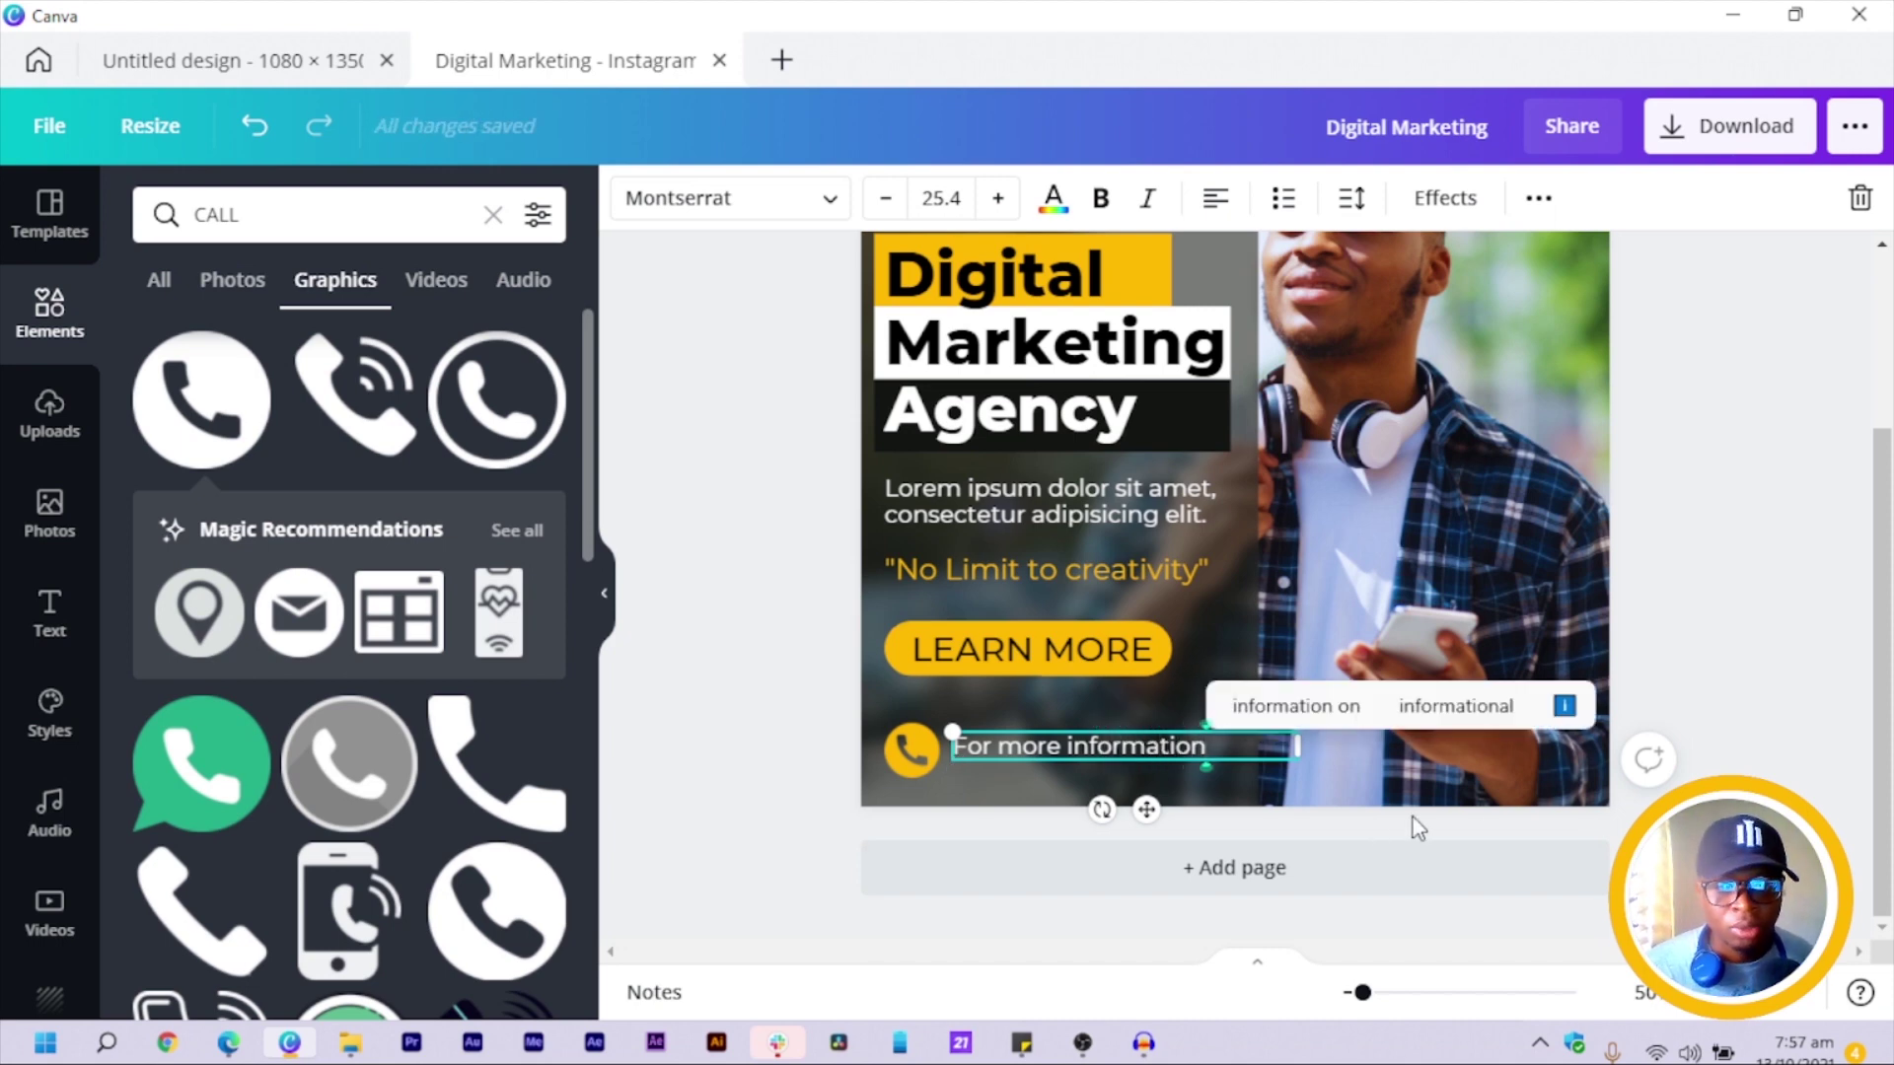
left_click_drag(1152, 809, 1136, 797)
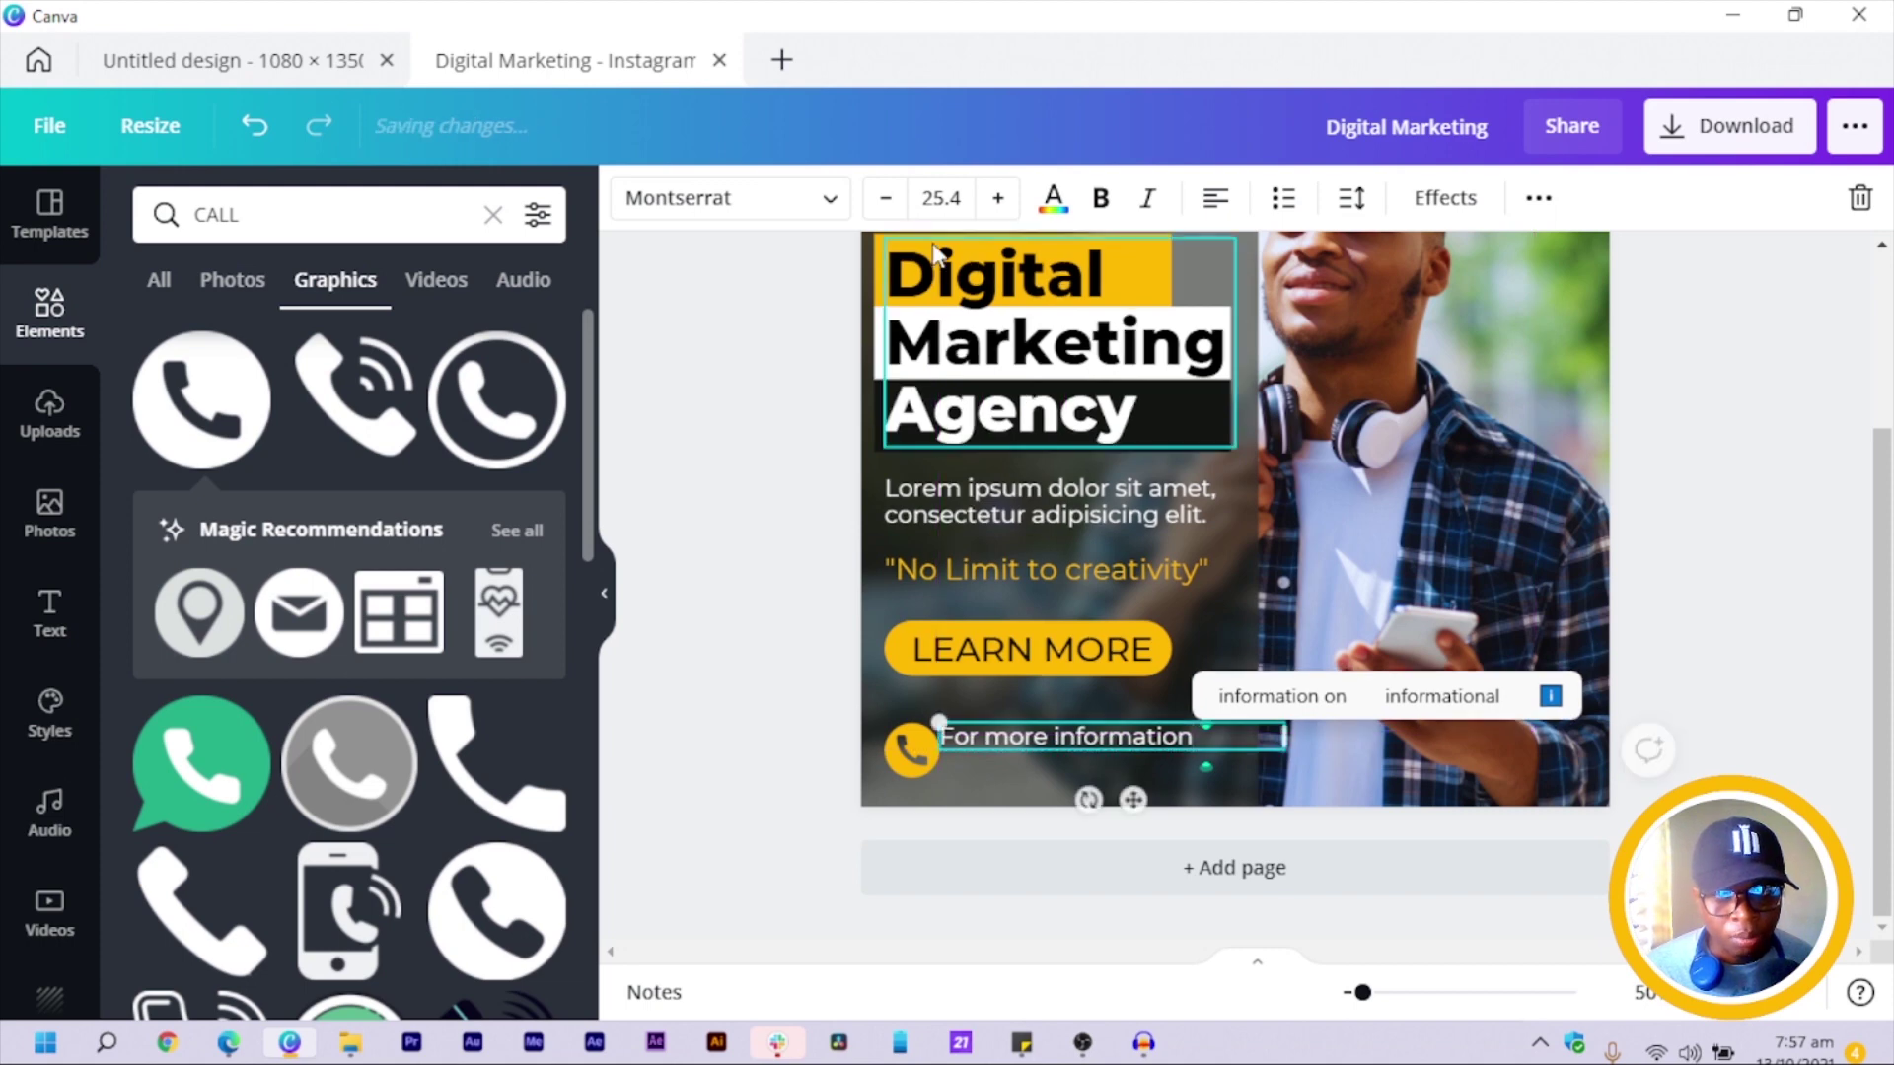
Decrease the font size of the 'For more information' line.
left_click(885, 197)
left_click(885, 198)
left_click(884, 198)
left_click(885, 197)
left_click(885, 197)
left_click(885, 197)
left_click(700, 626)
Duplicate the heading as phone number 000 123 456 at size 39.1, placed beside the phone icon.
left_click(1048, 420)
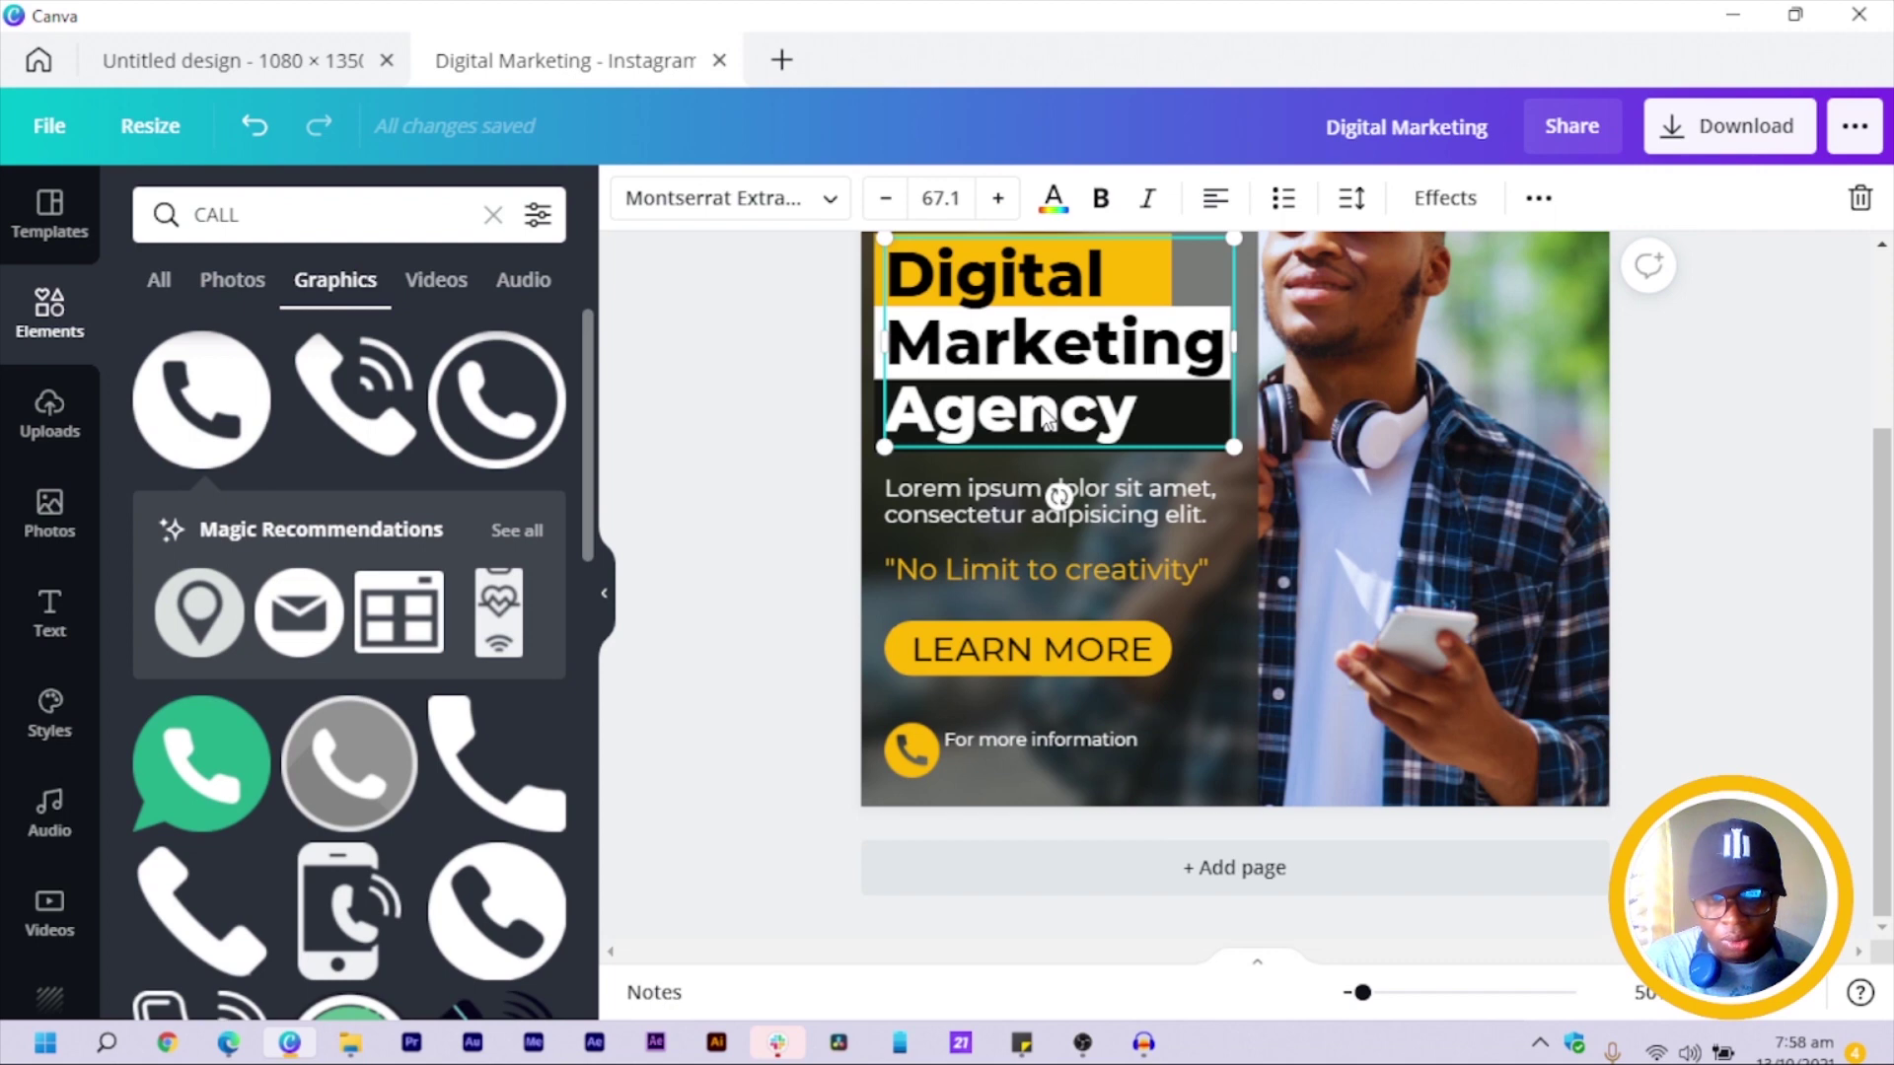
key("ctrl+d")
left_click_drag(1048, 419, 1078, 712)
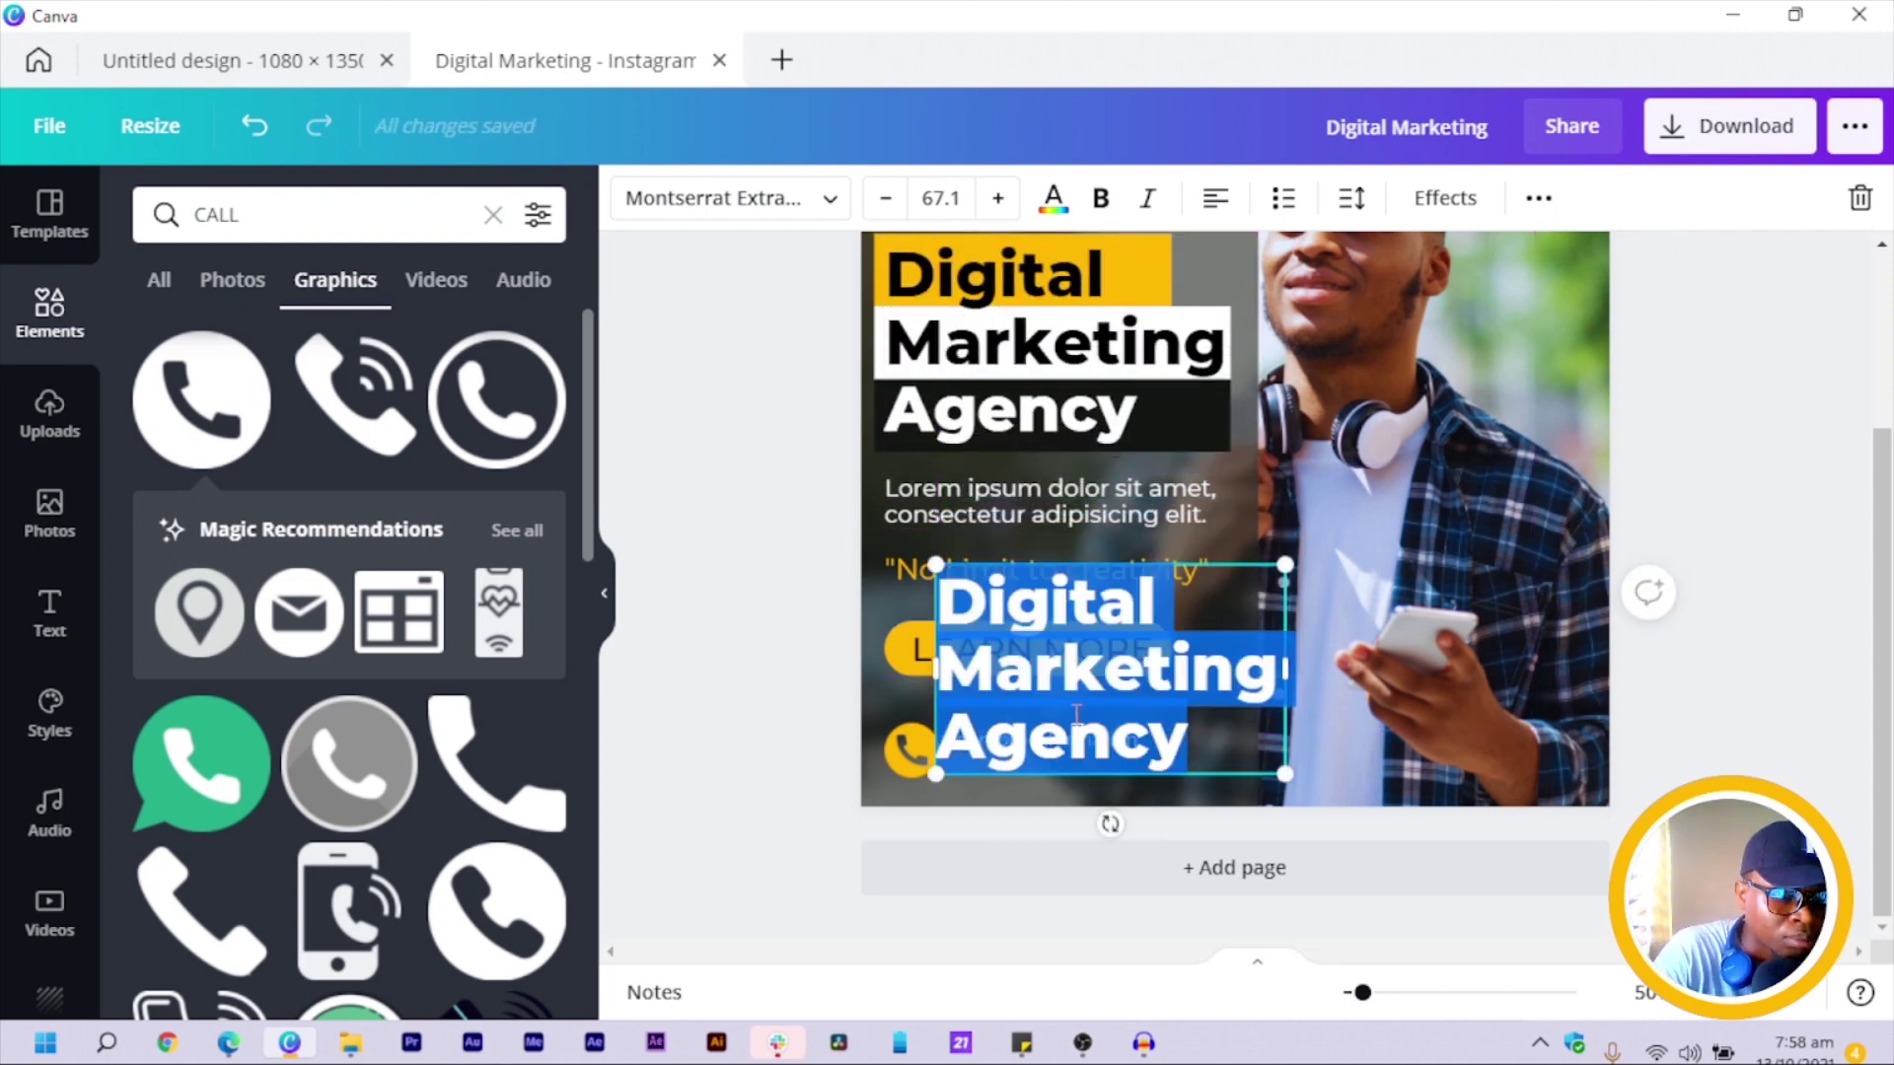
type("000 12")
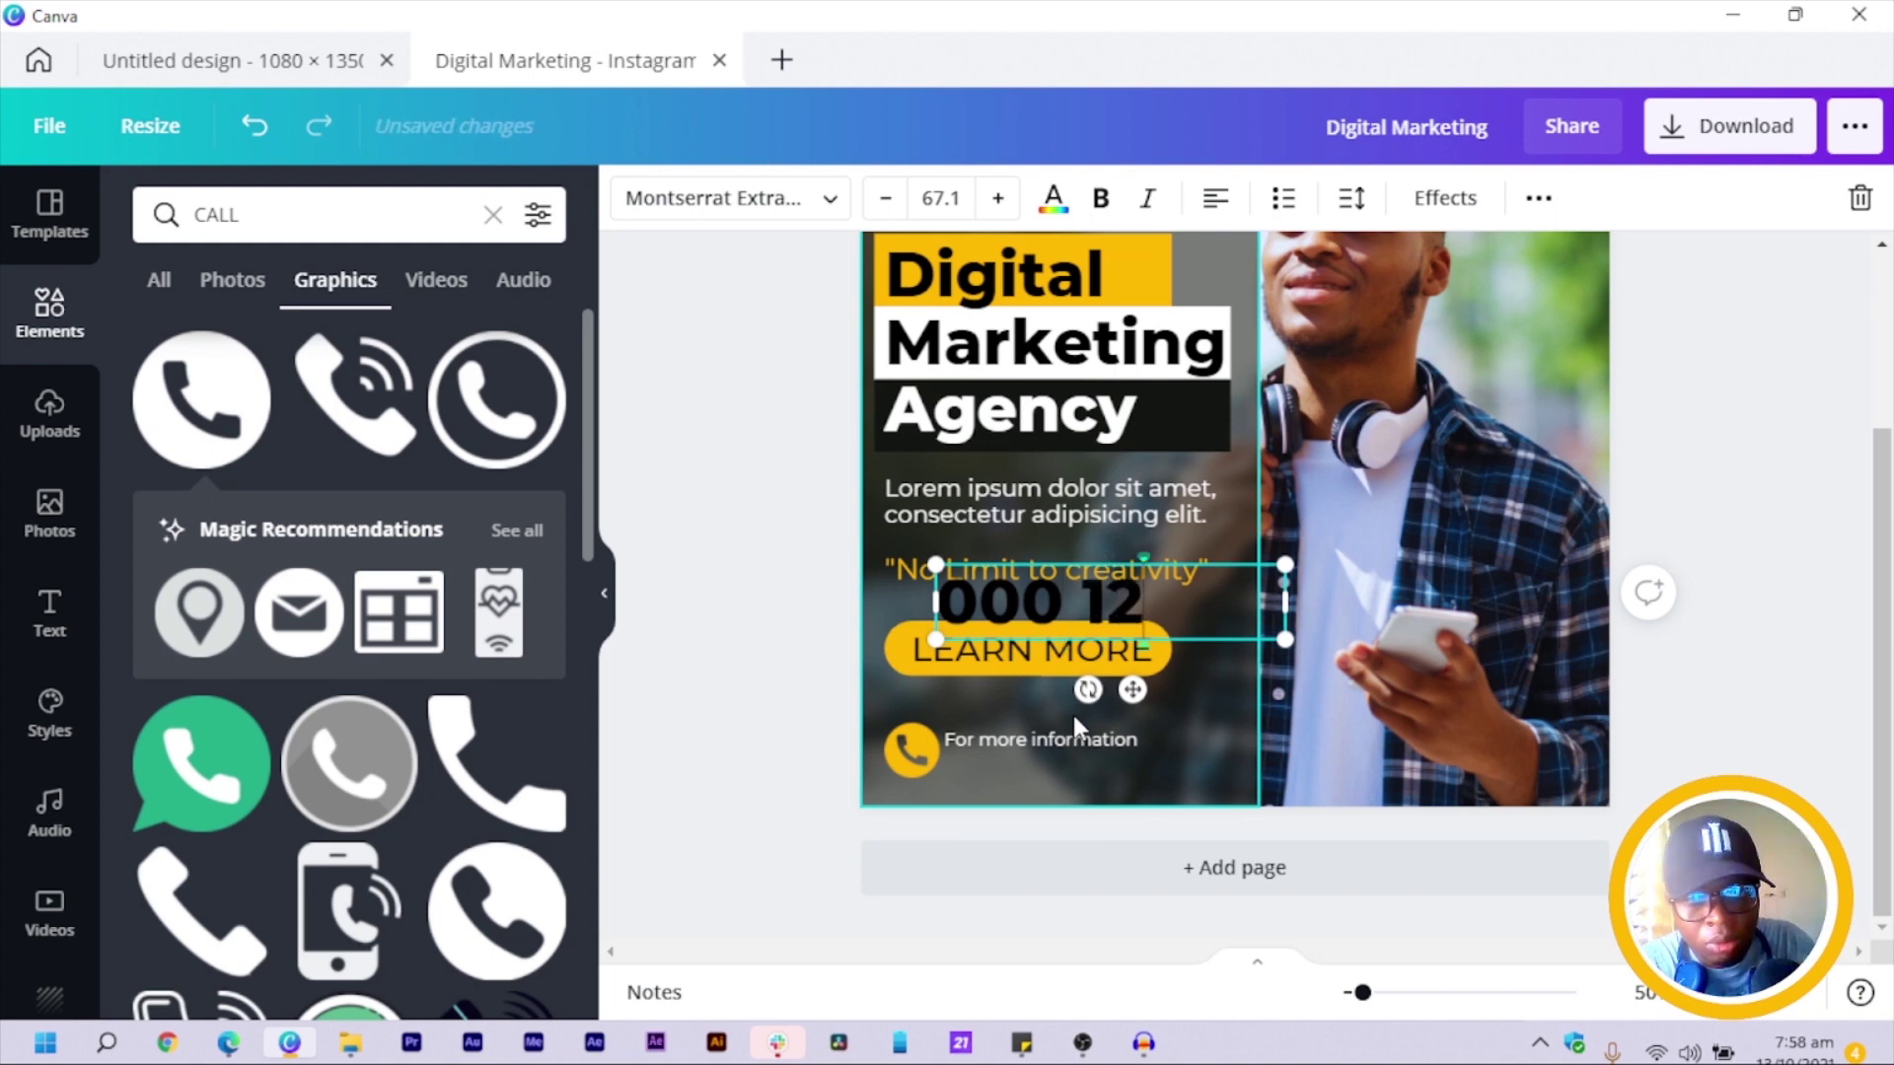
type("3 456")
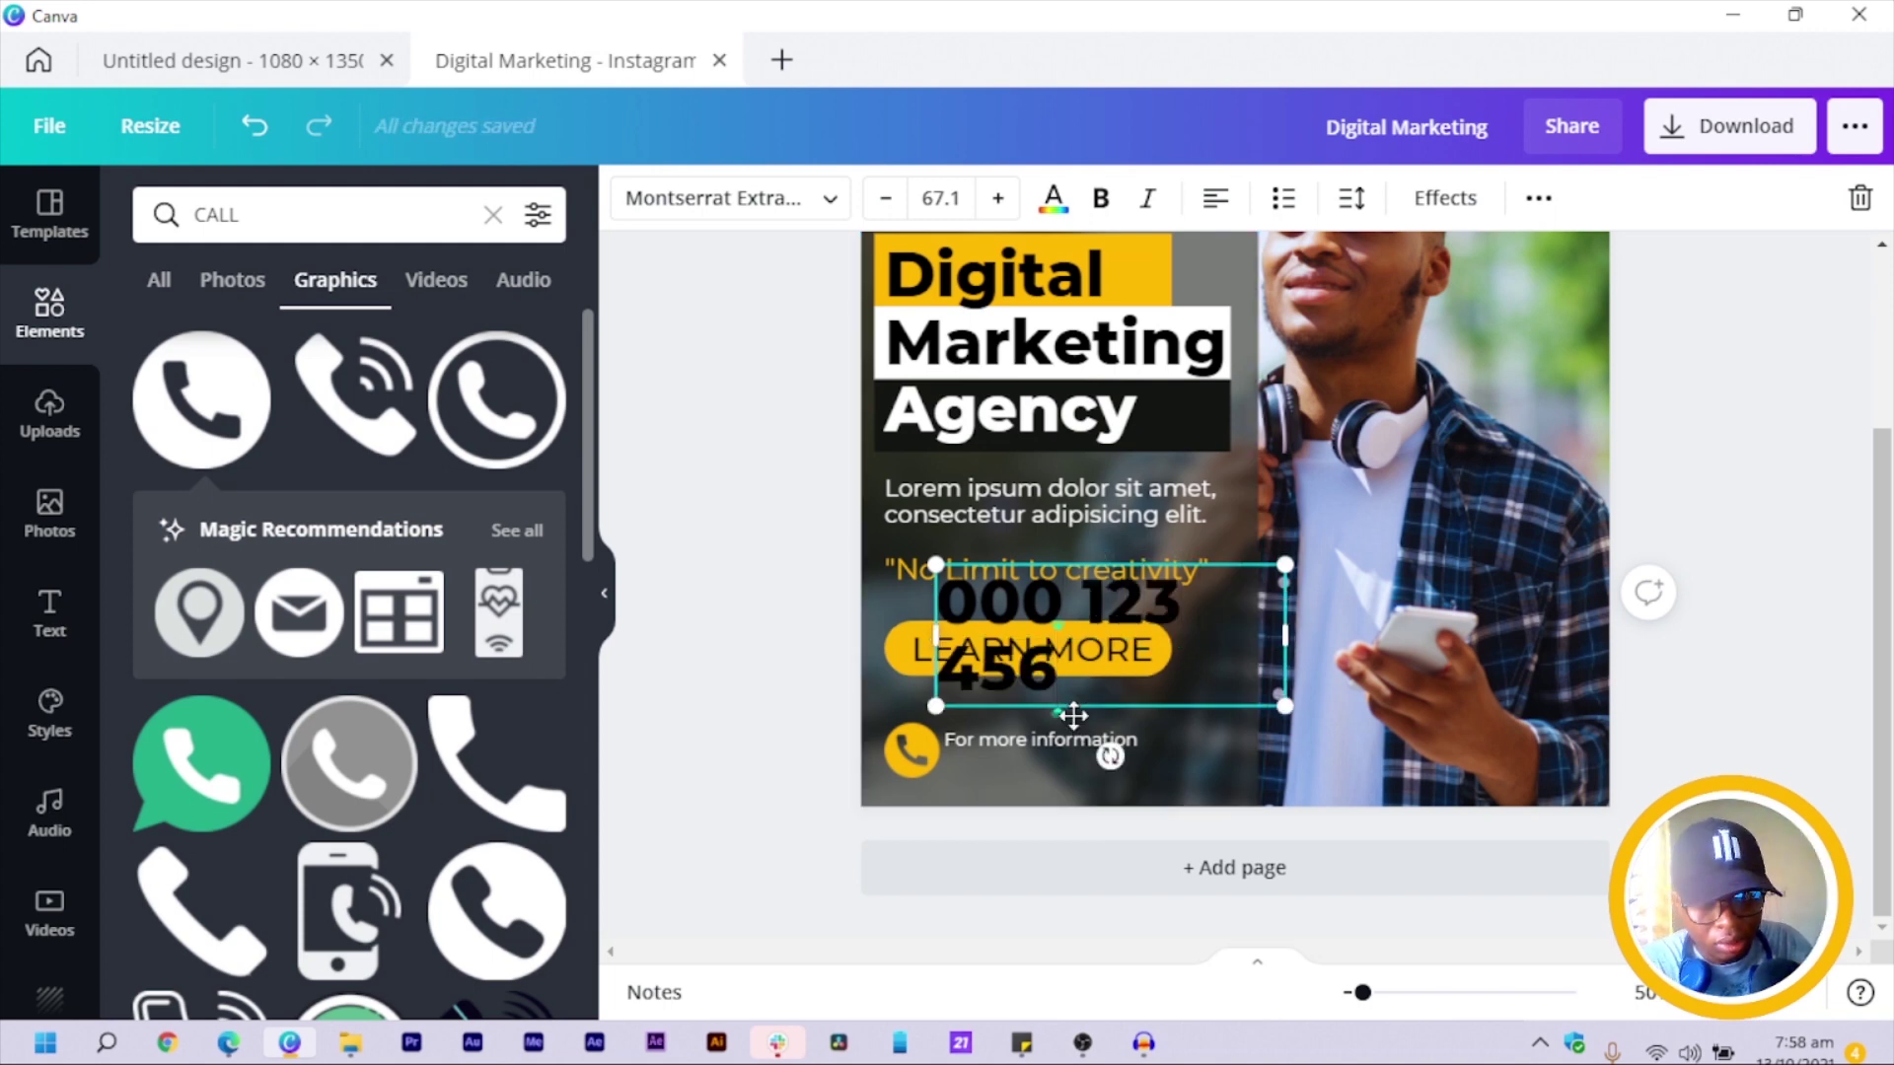
left_click_drag(1369, 638, 1223, 668)
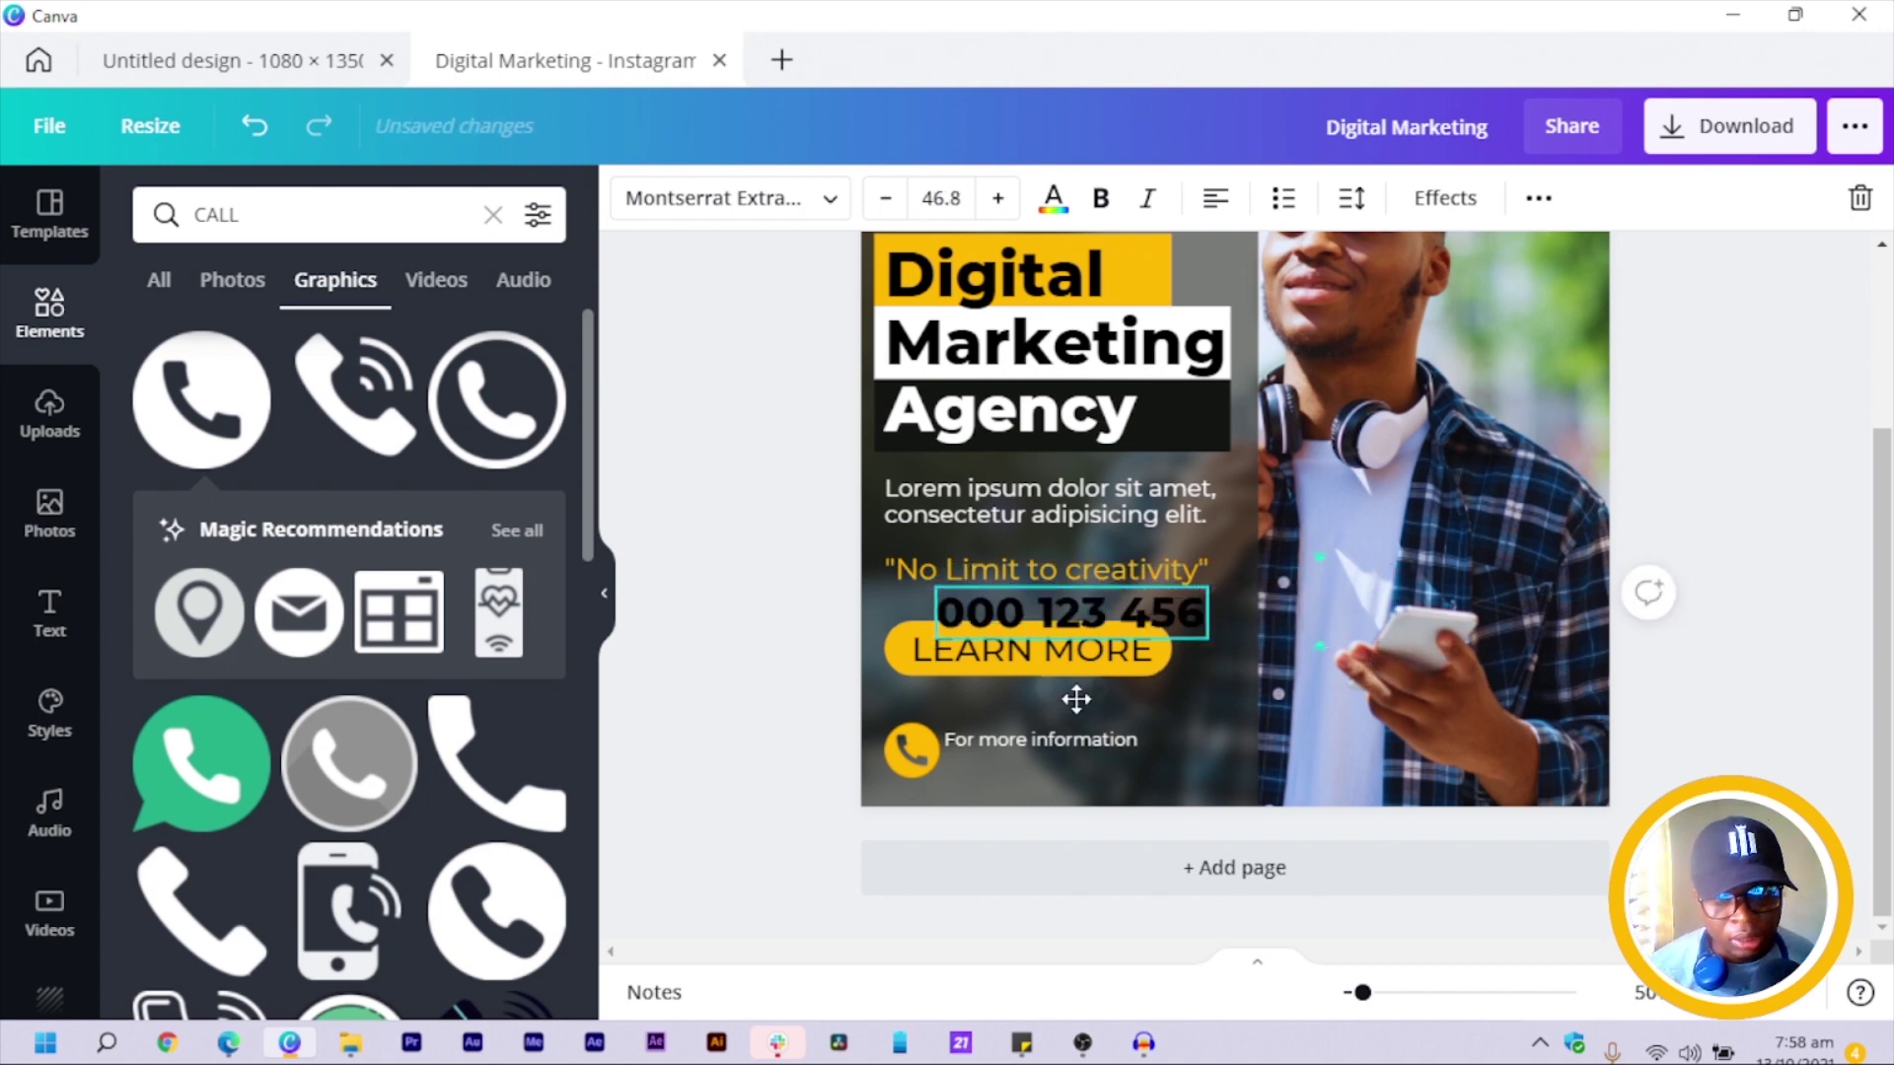
left_click_drag(1076, 699, 1112, 868)
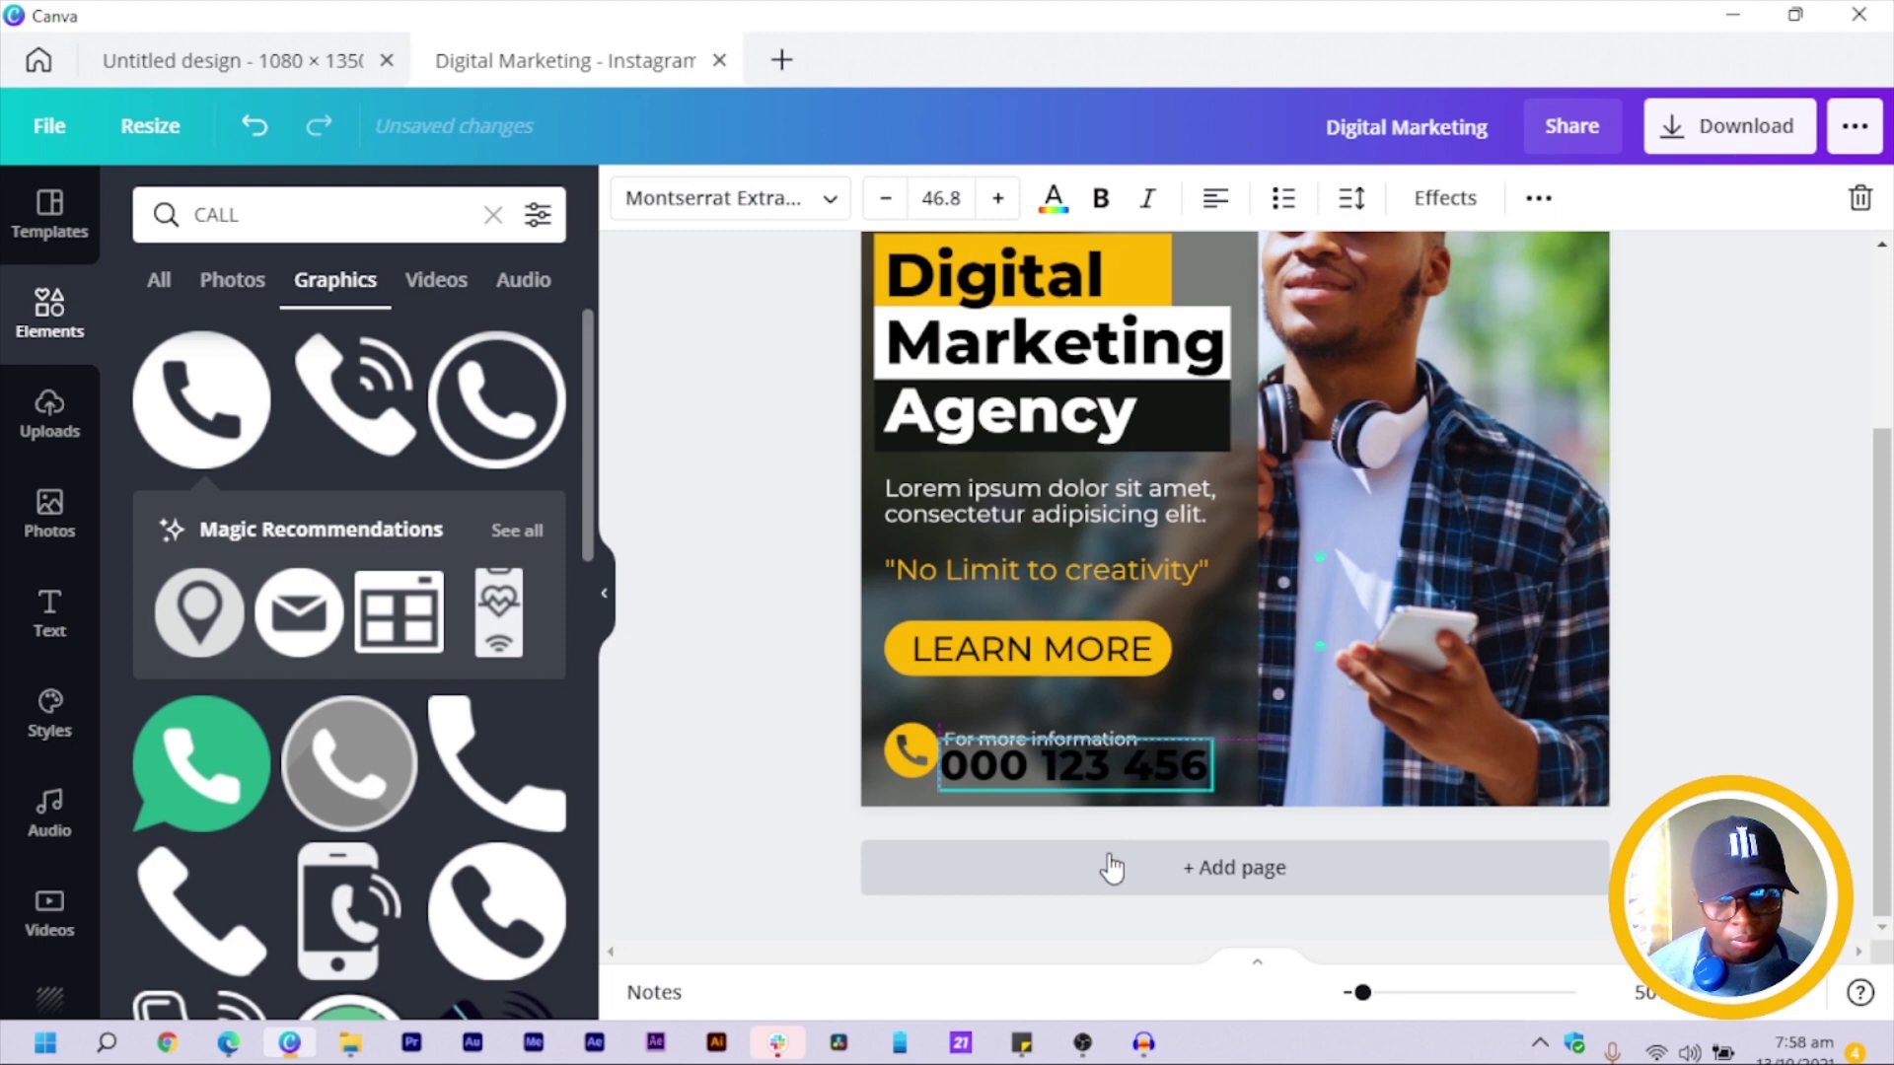
left_click_drag(1222, 799, 1176, 793)
left_click(762, 698)
left_click_drag(1015, 770, 1034, 773)
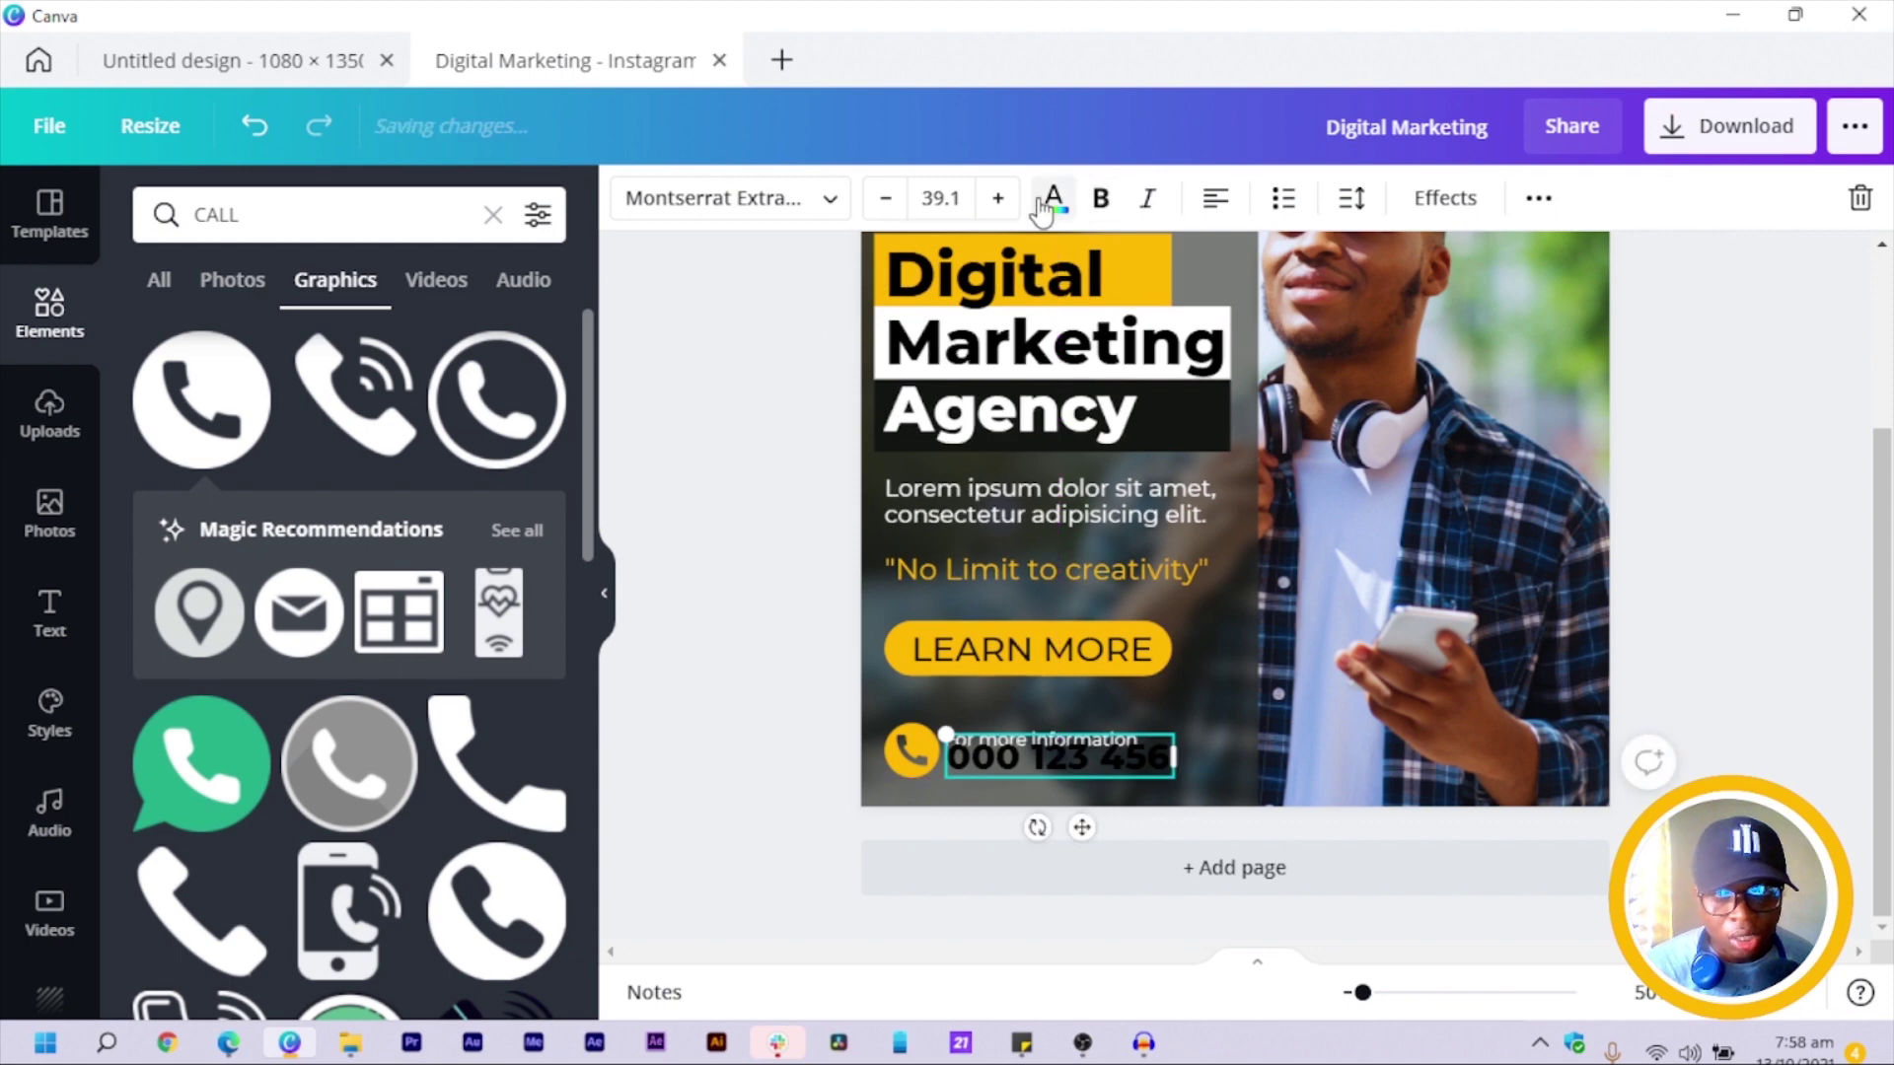
Make the phone number yellow and move 'For more information' up and slightly right.
left_click(1053, 198)
left_click(324, 349)
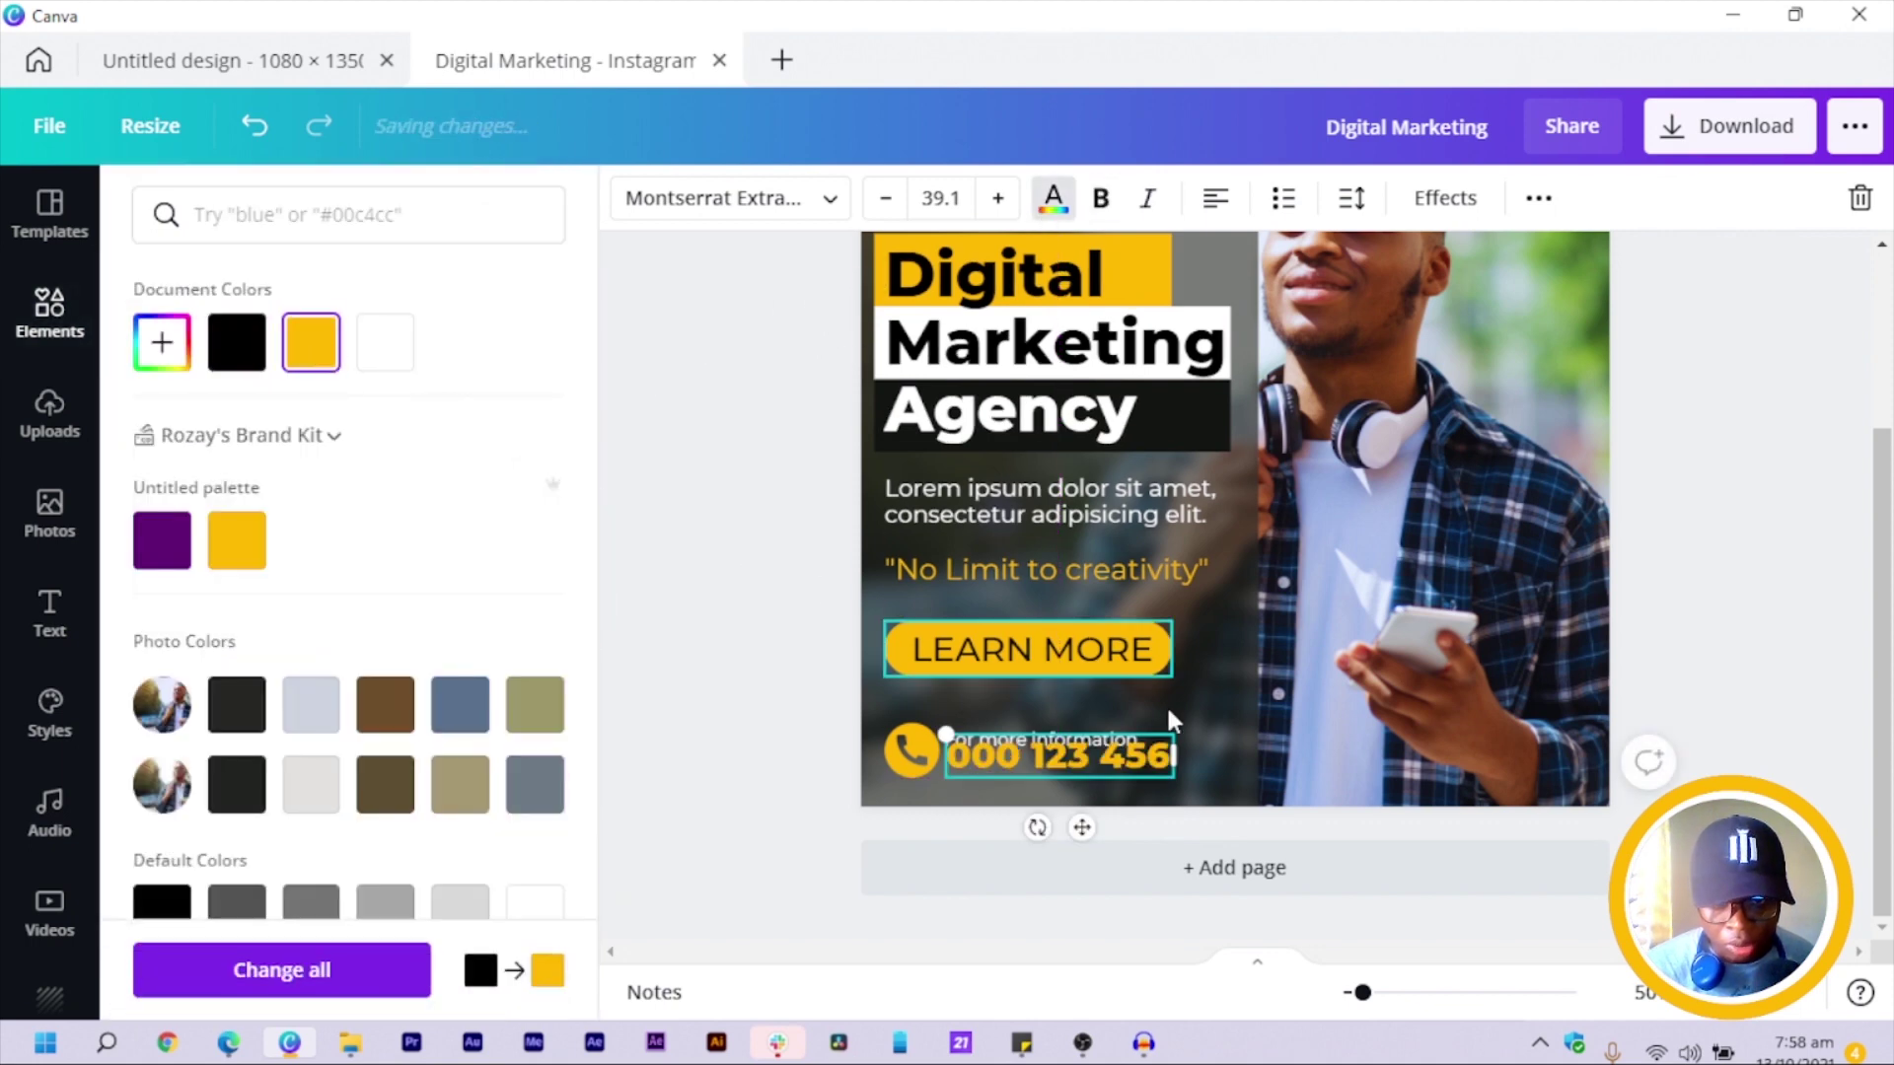
left_click(1026, 739)
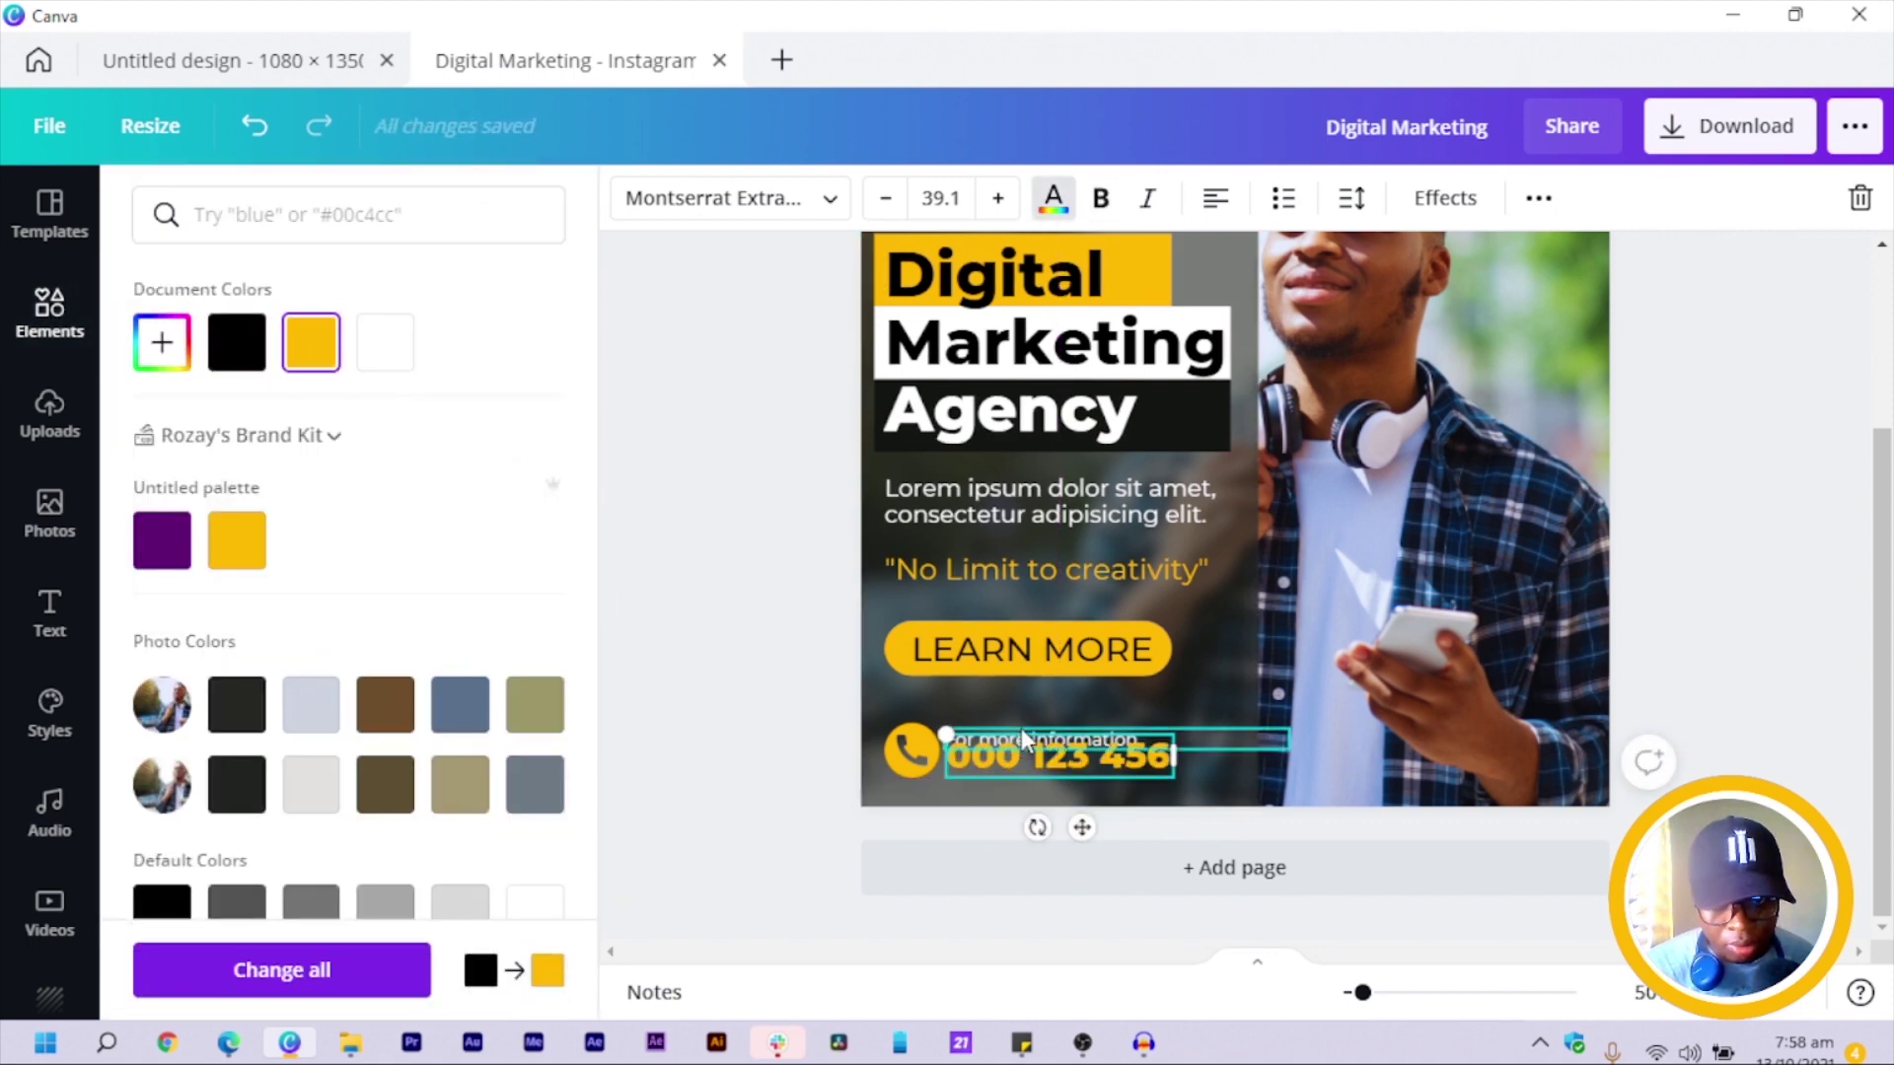
key("Up")
key("Up")
key("Up")
key("Up")
key("Up")
key("Up")
key("Up")
key("Up")
key("Up")
key("Up")
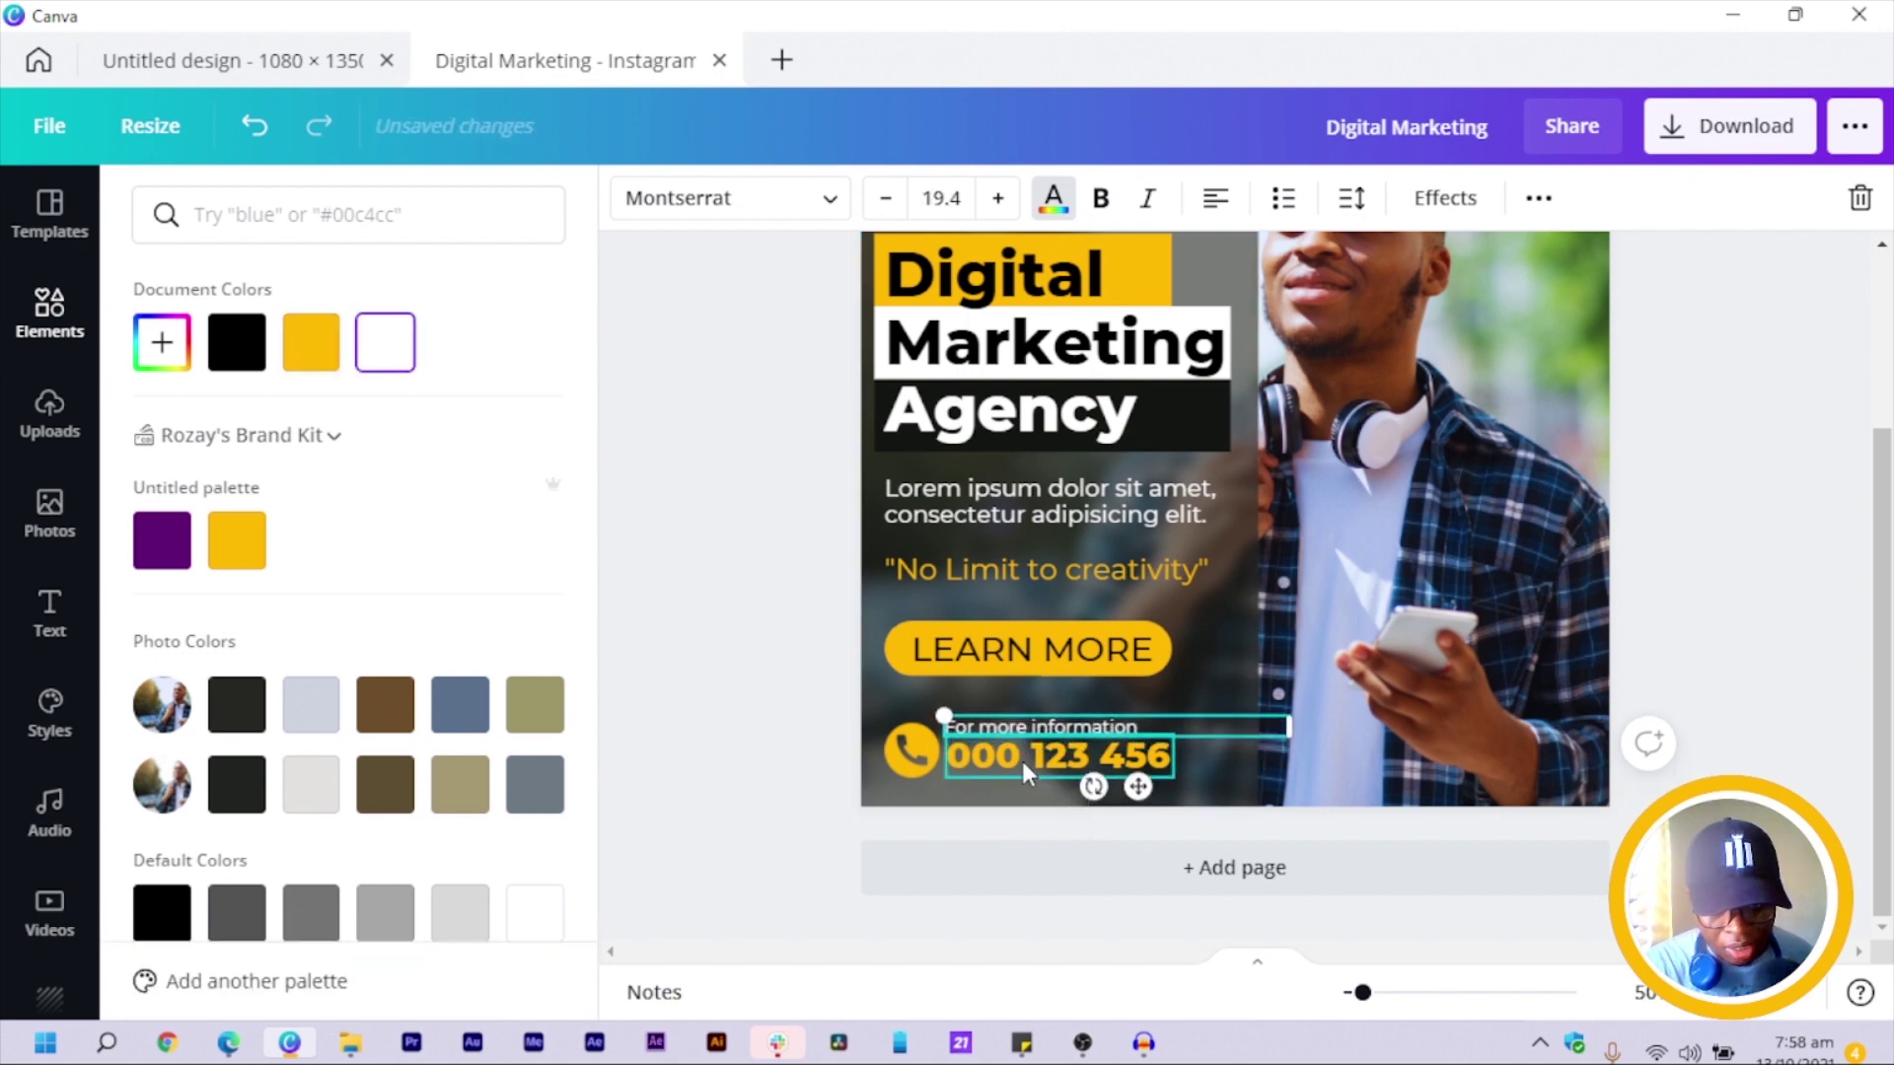
key("Right")
key("Right")
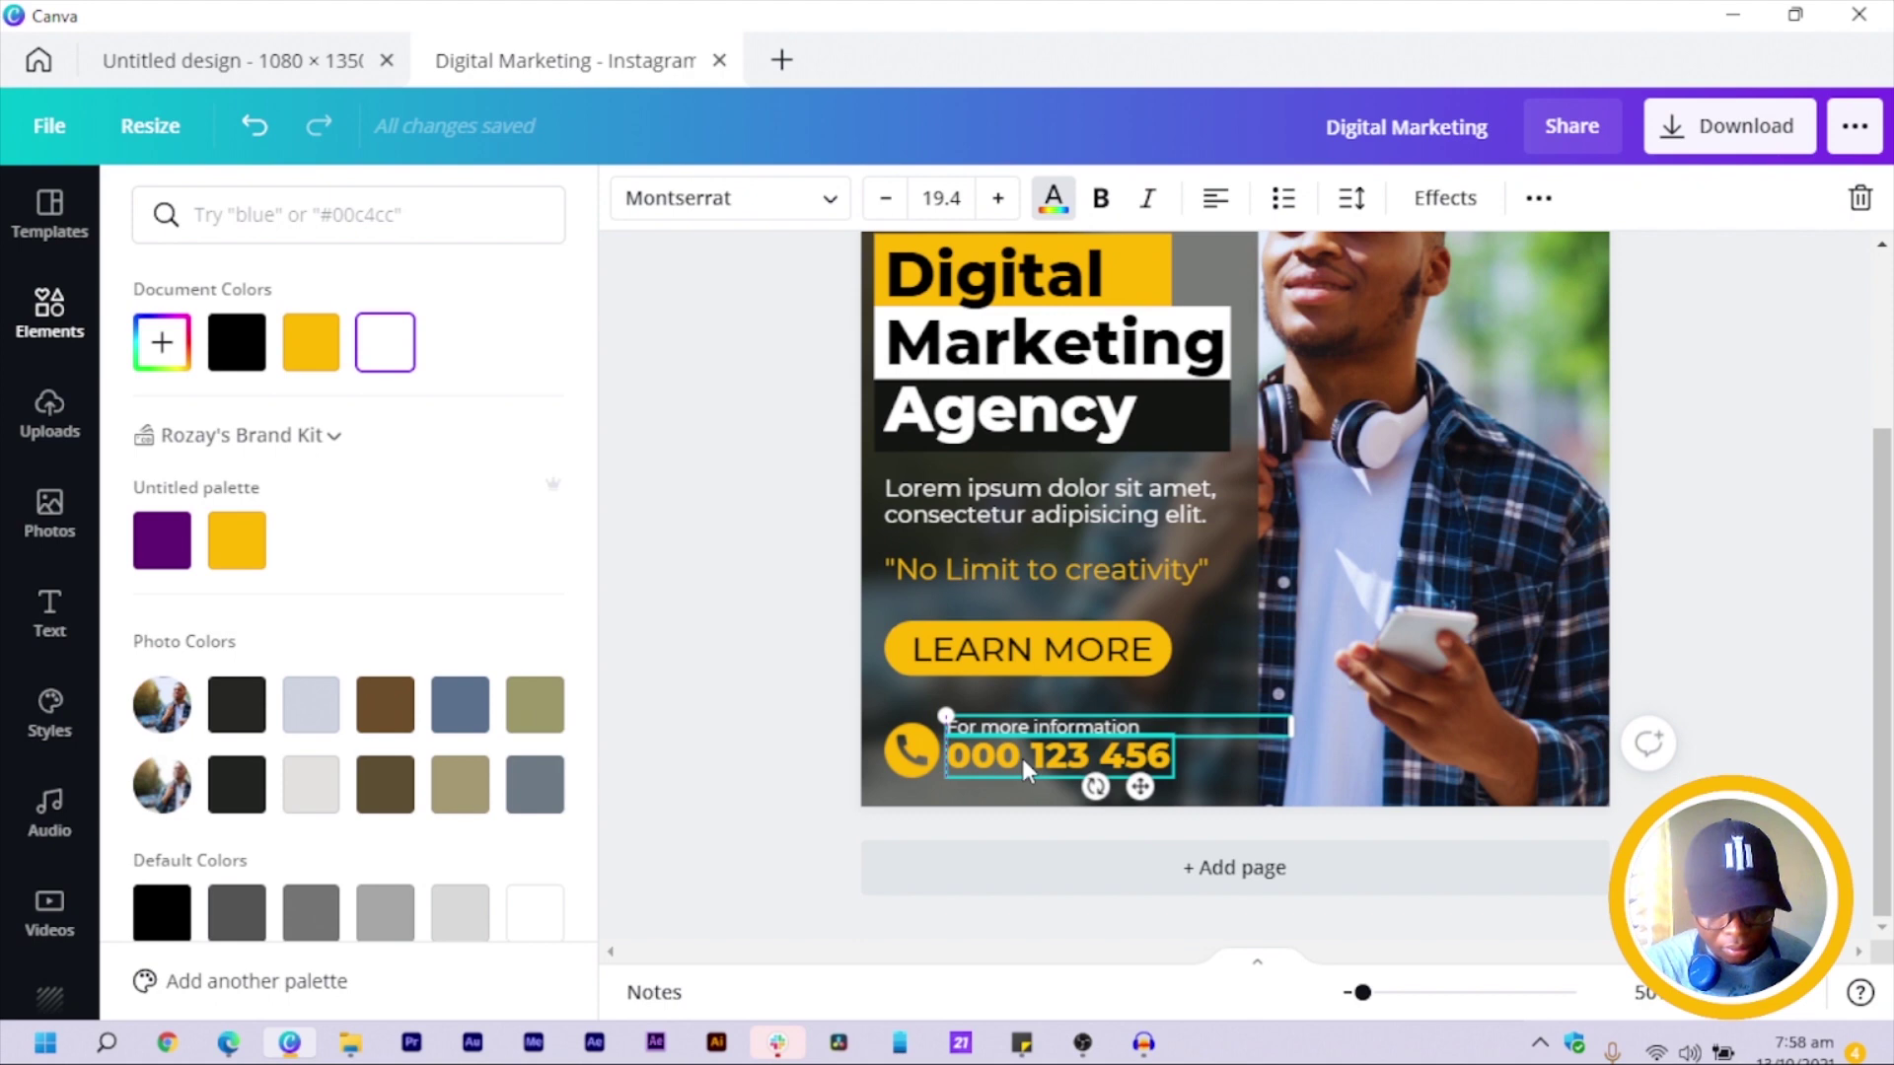
Nudge both contact lines down and scale them together to size 19.4.
left_click(1008, 764, "shift")
key("Down")
key("Down")
key("Down")
key("Down")
left_click_drag(1284, 782, 1166, 790)
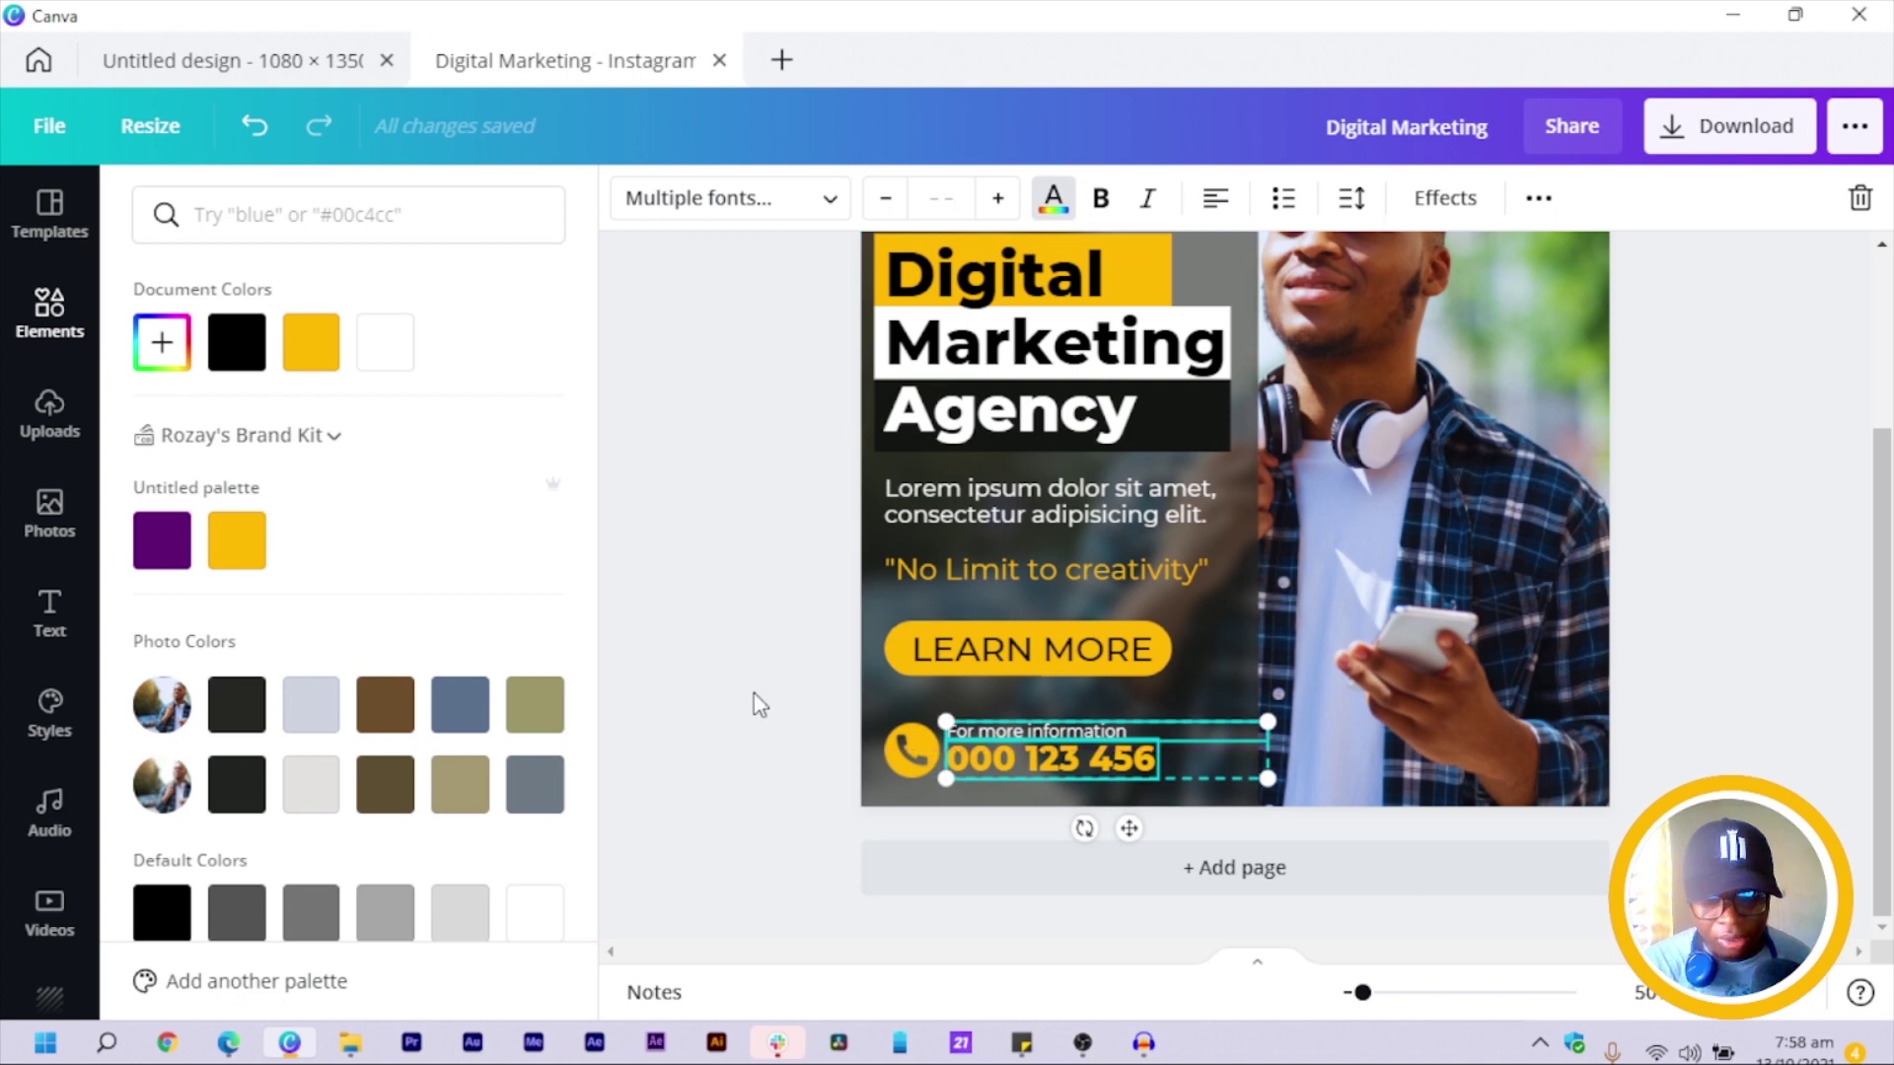
left_click(754, 704)
scroll(723, 704, "down", 2)
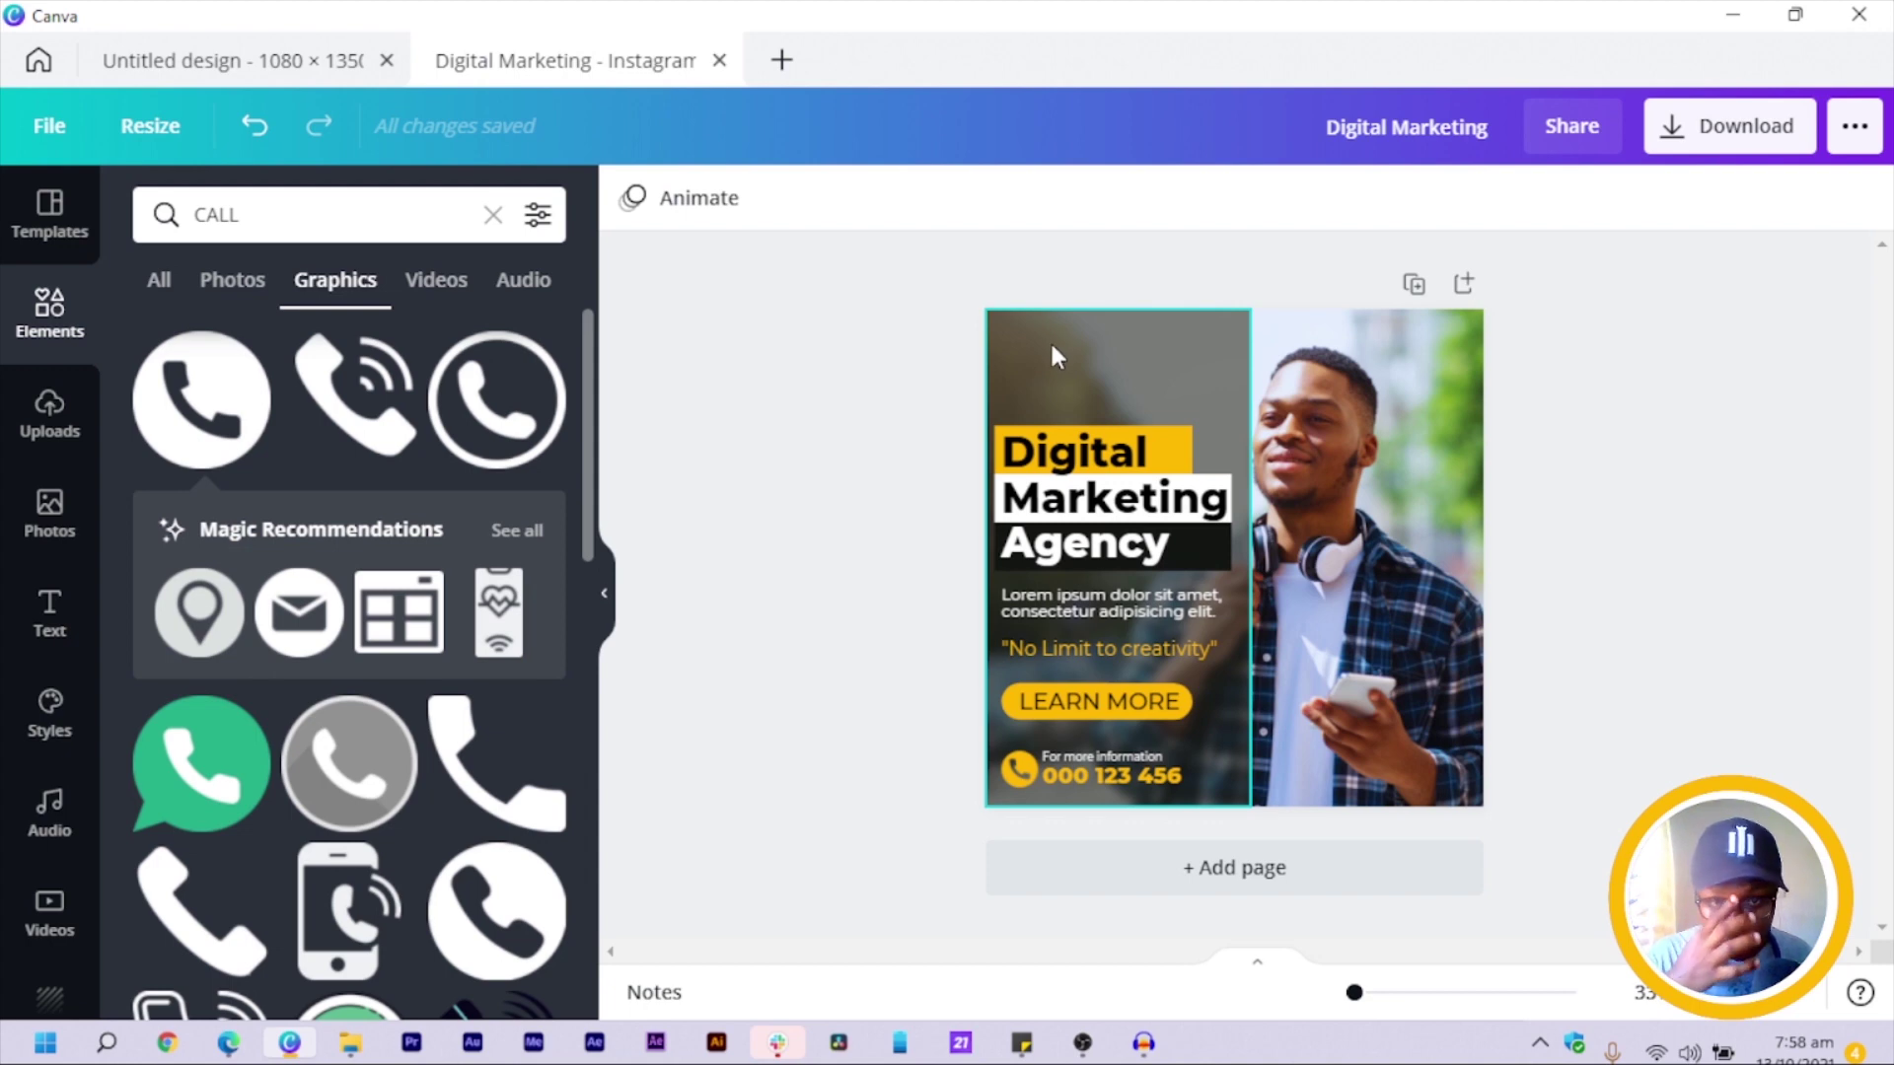
Search Elements for 'logo' and browse through the graphic results.
left_click(367, 217)
type("logo")
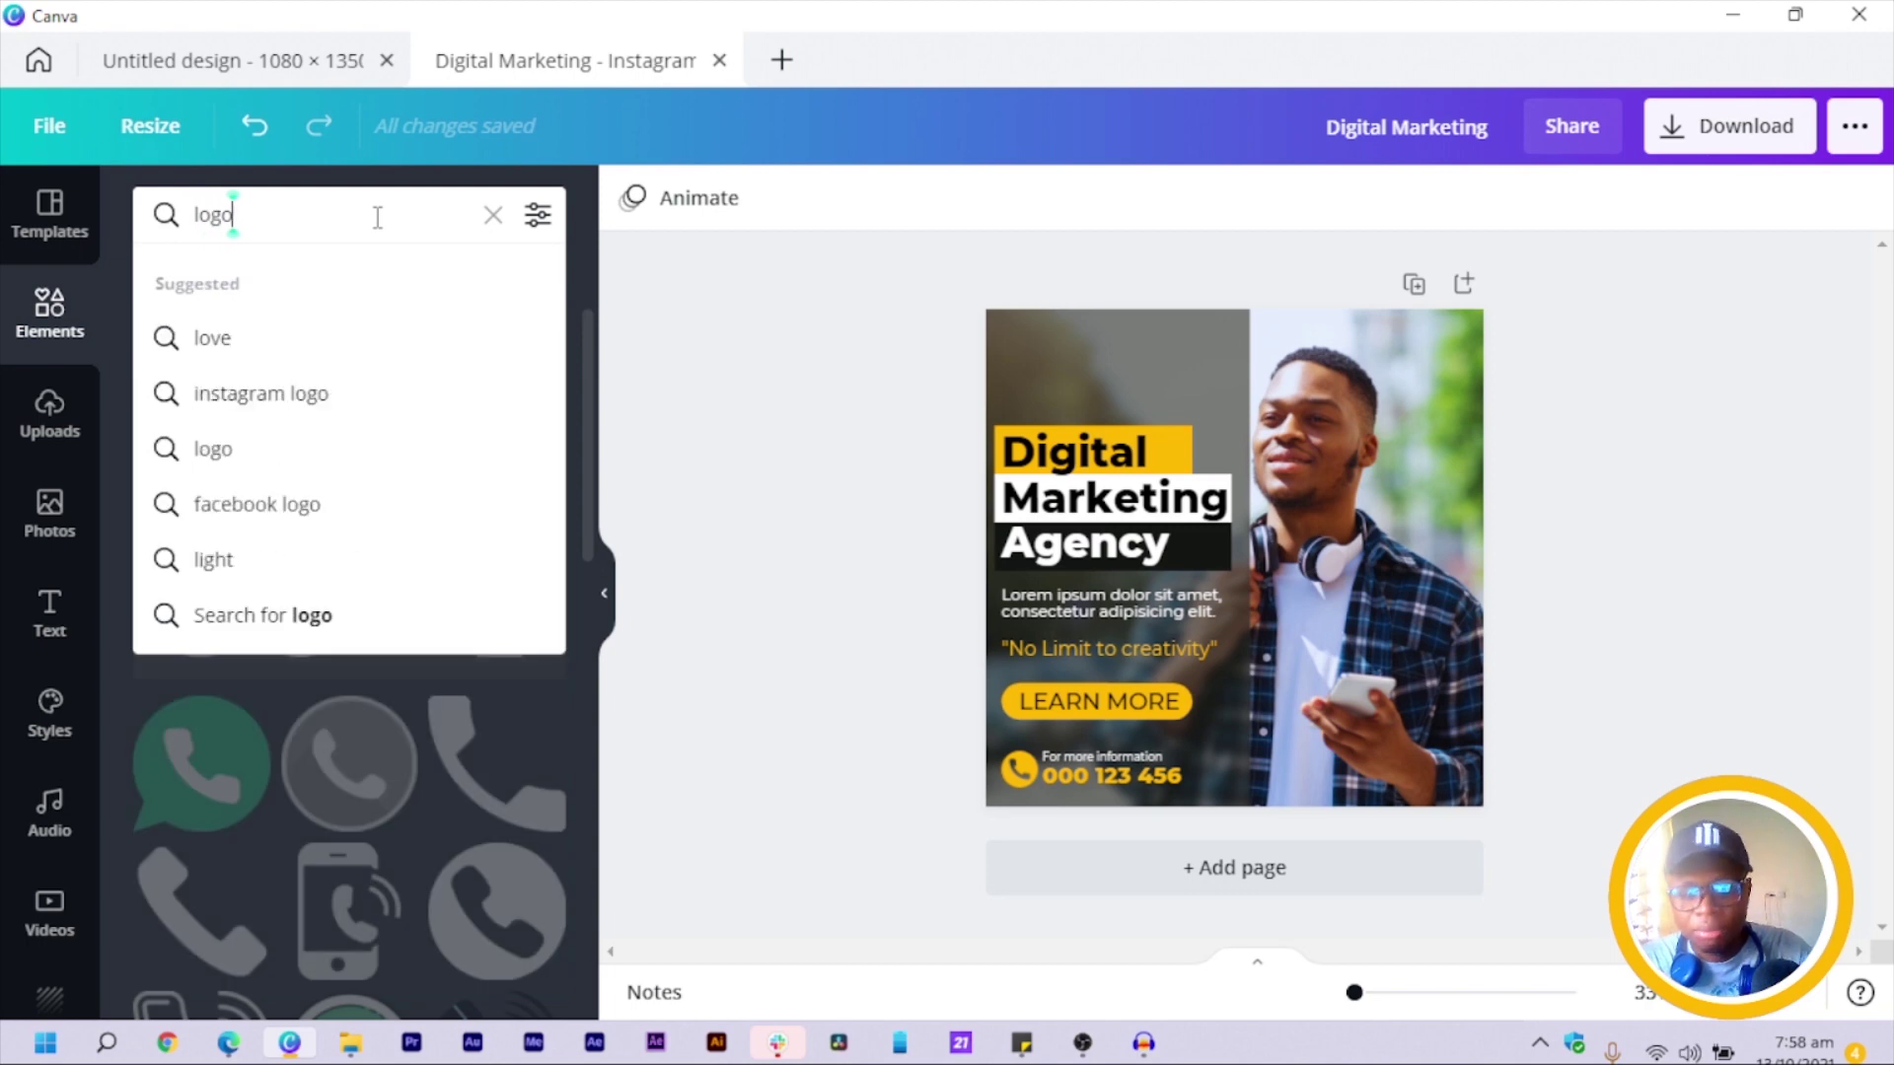
key("Return")
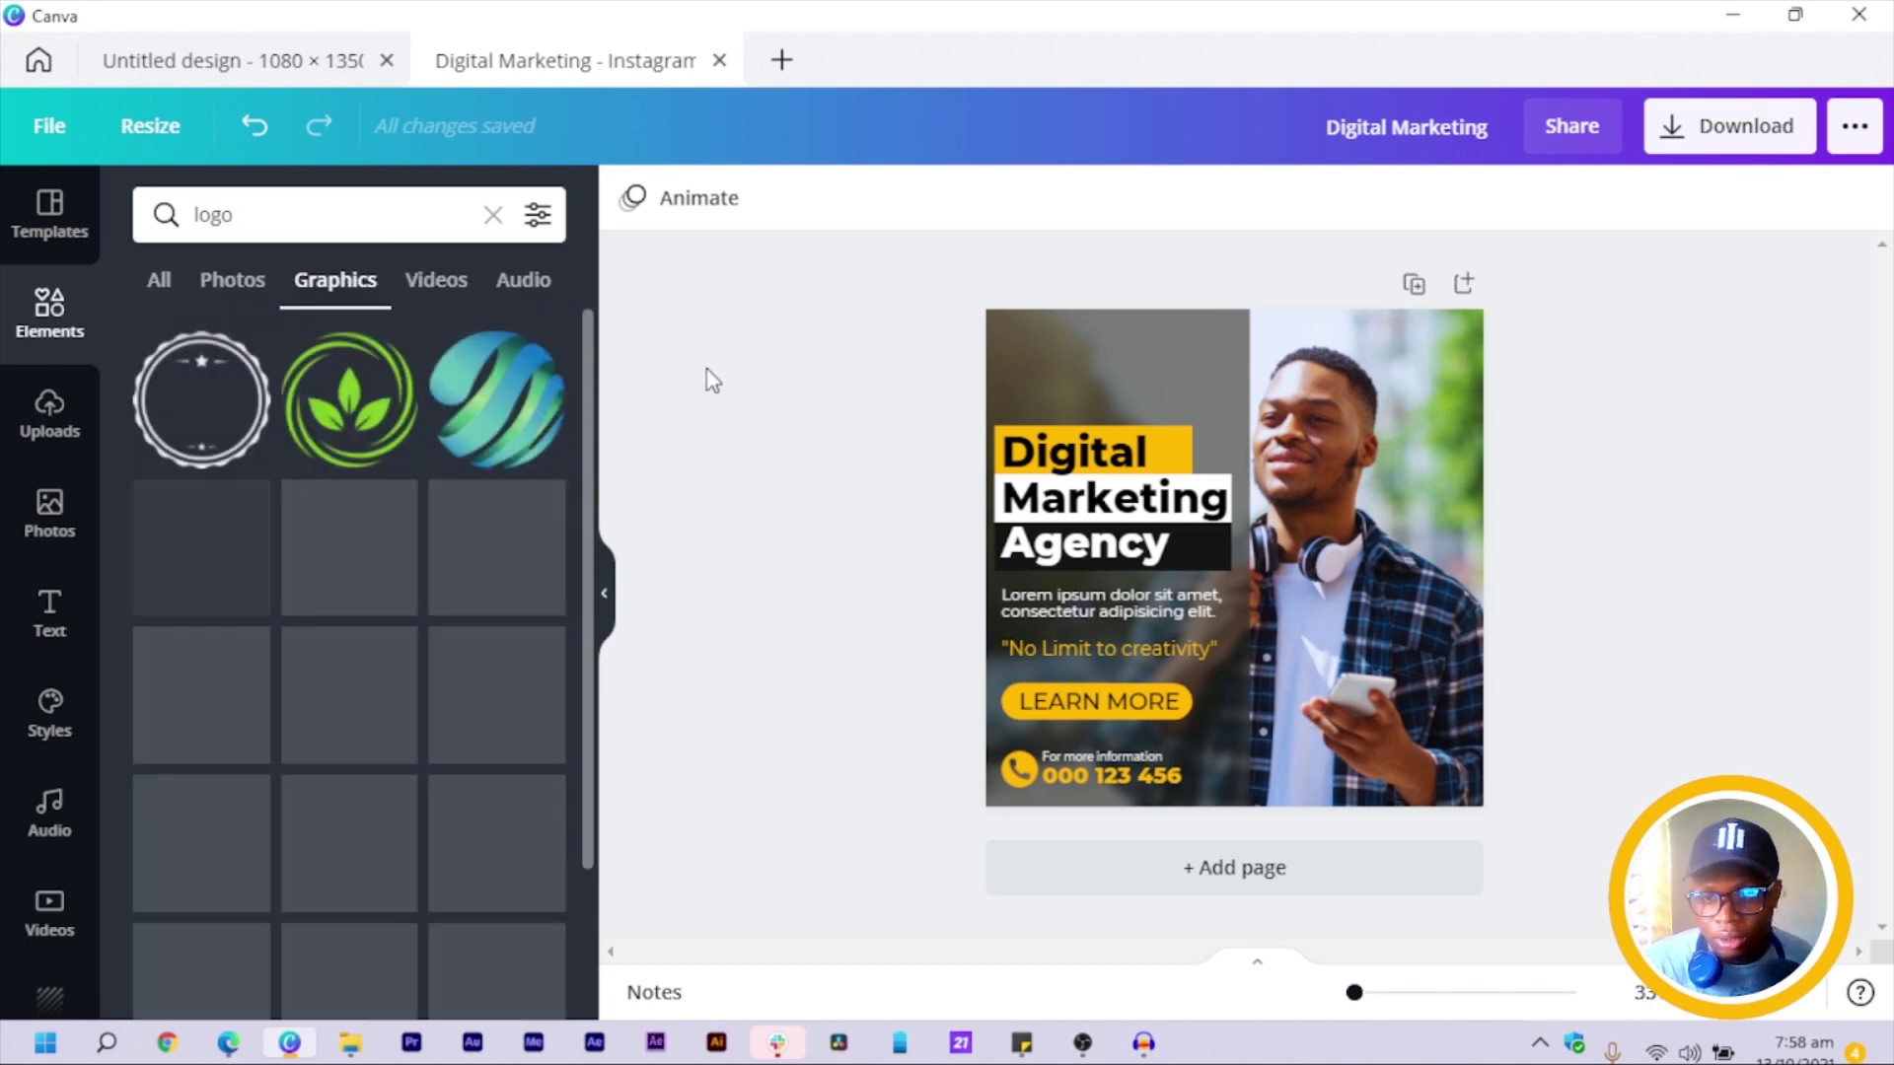
scroll(380, 553, "down", 3)
scroll(388, 612, "down", 2)
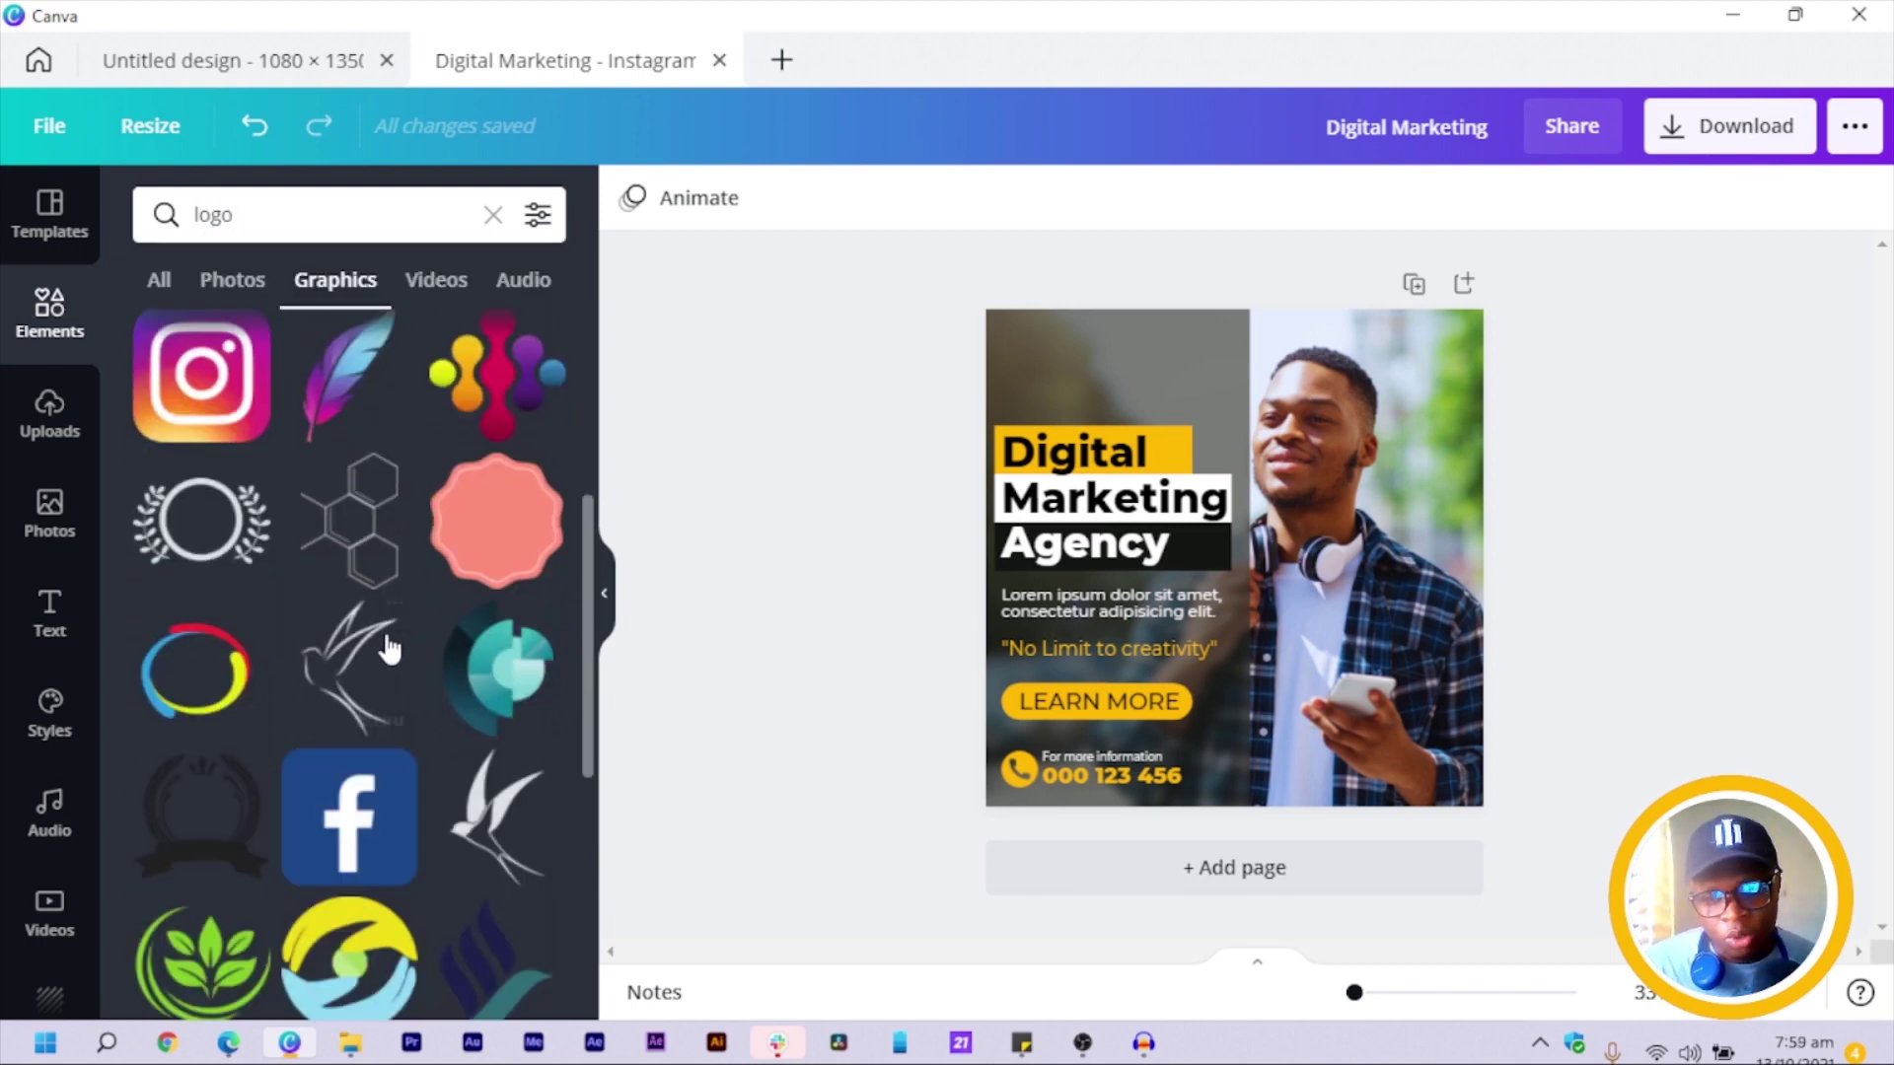
scroll(393, 680, "down", 10)
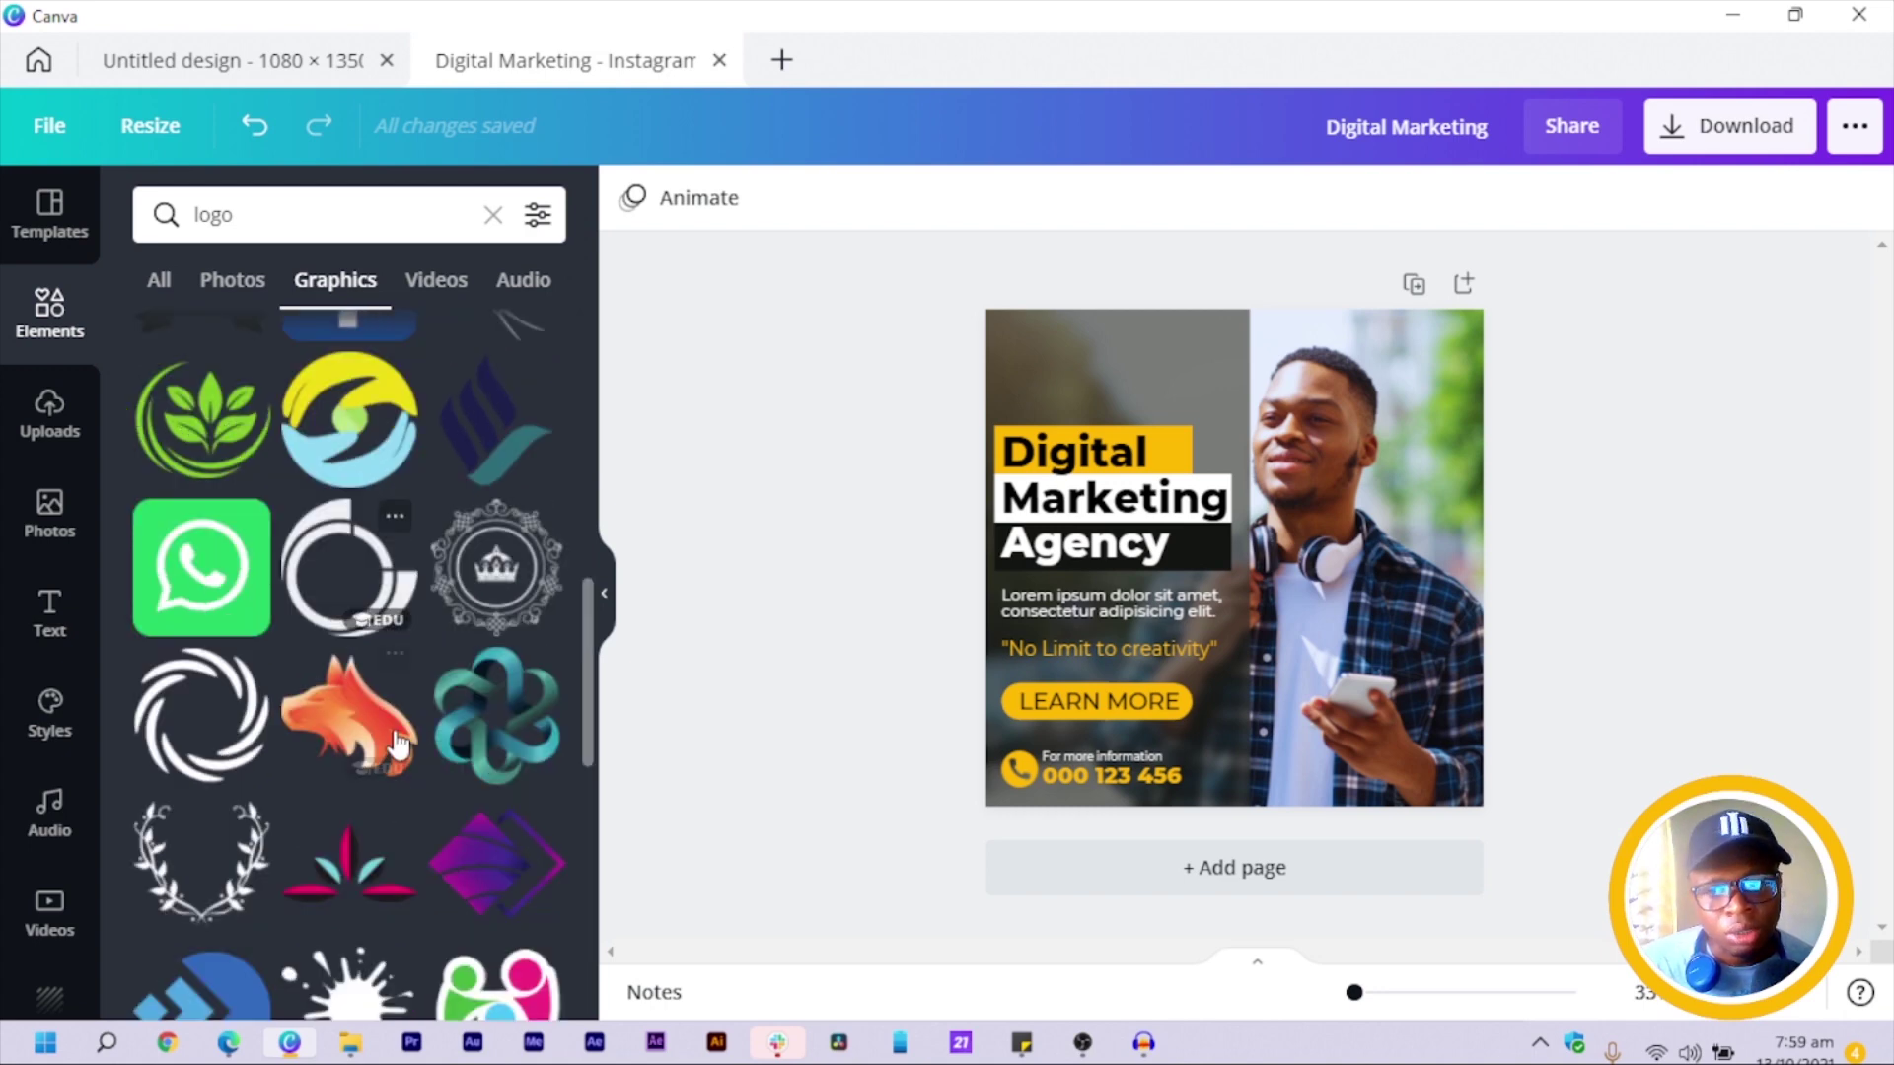
scroll(399, 745, "down", 4)
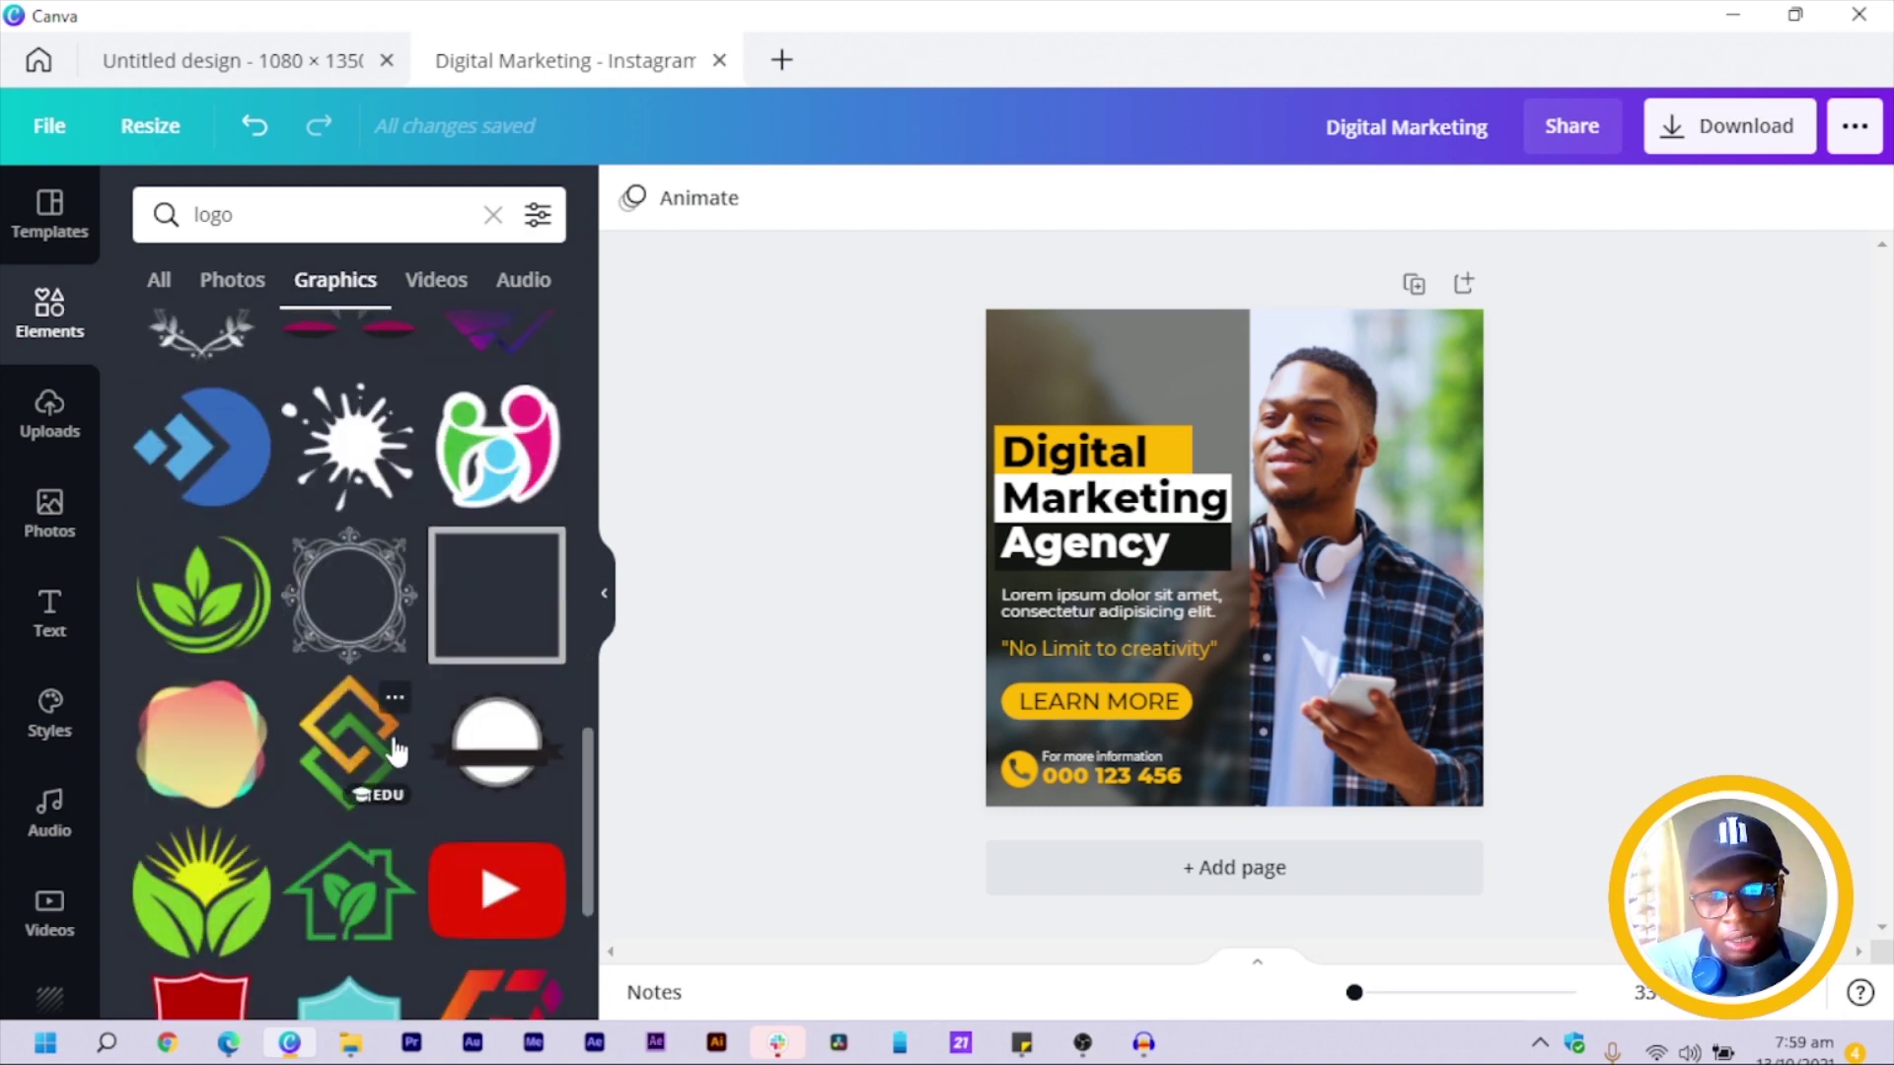
scroll(392, 768, "down", 5)
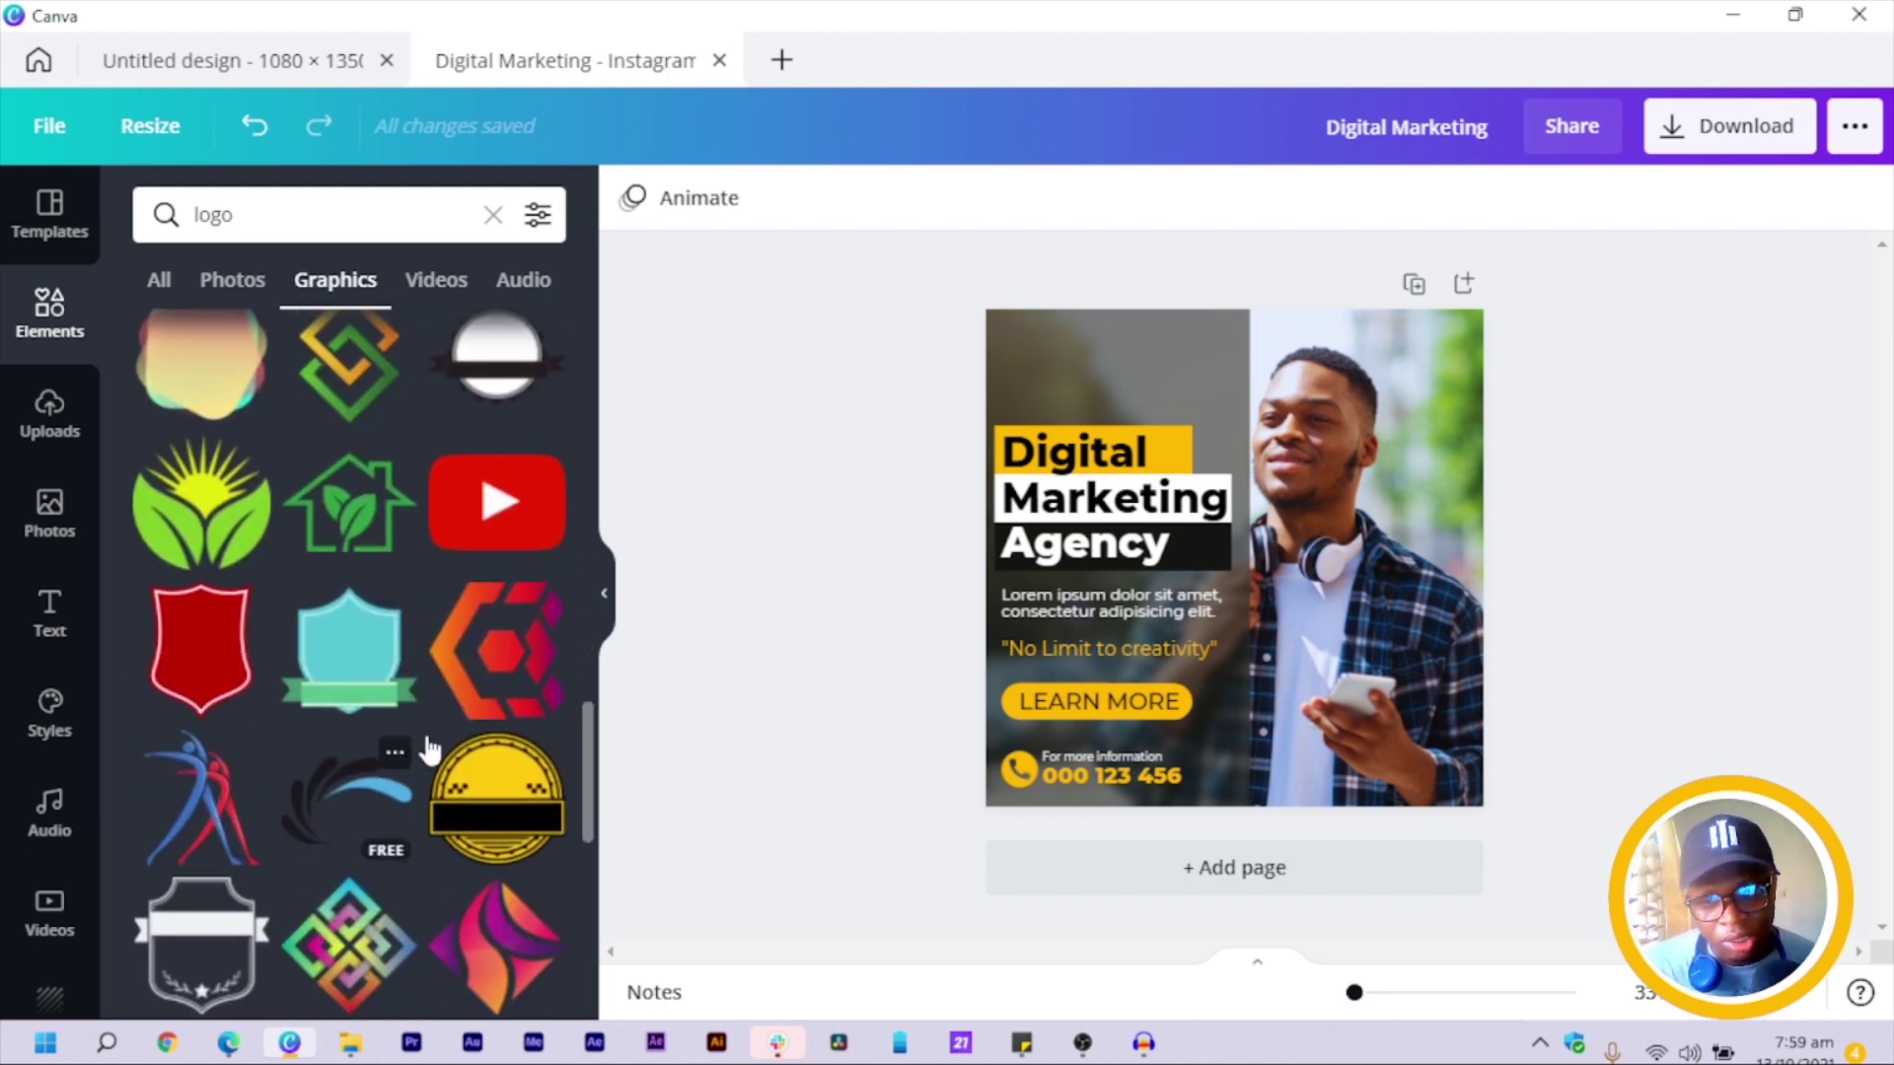
scroll(423, 750, "down", 6)
scroll(454, 780, "down", 4)
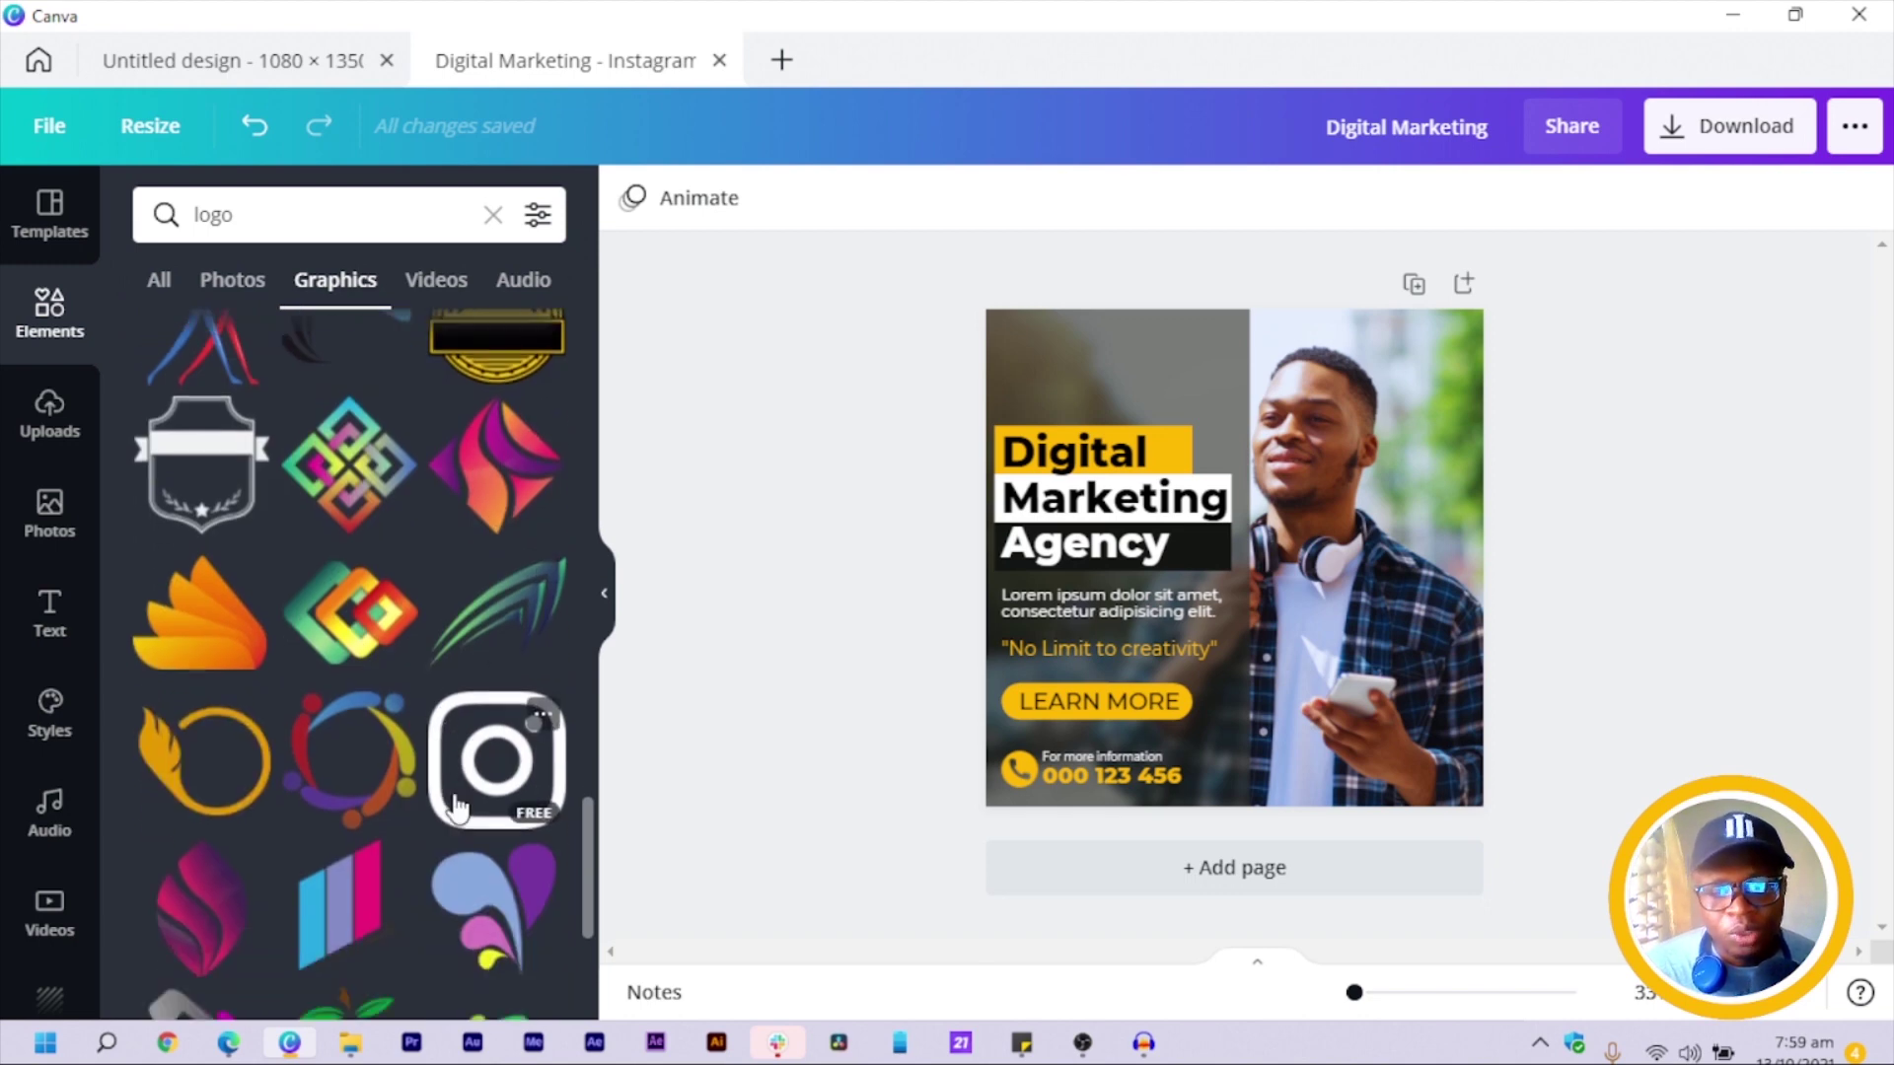
scroll(473, 794, "down", 10)
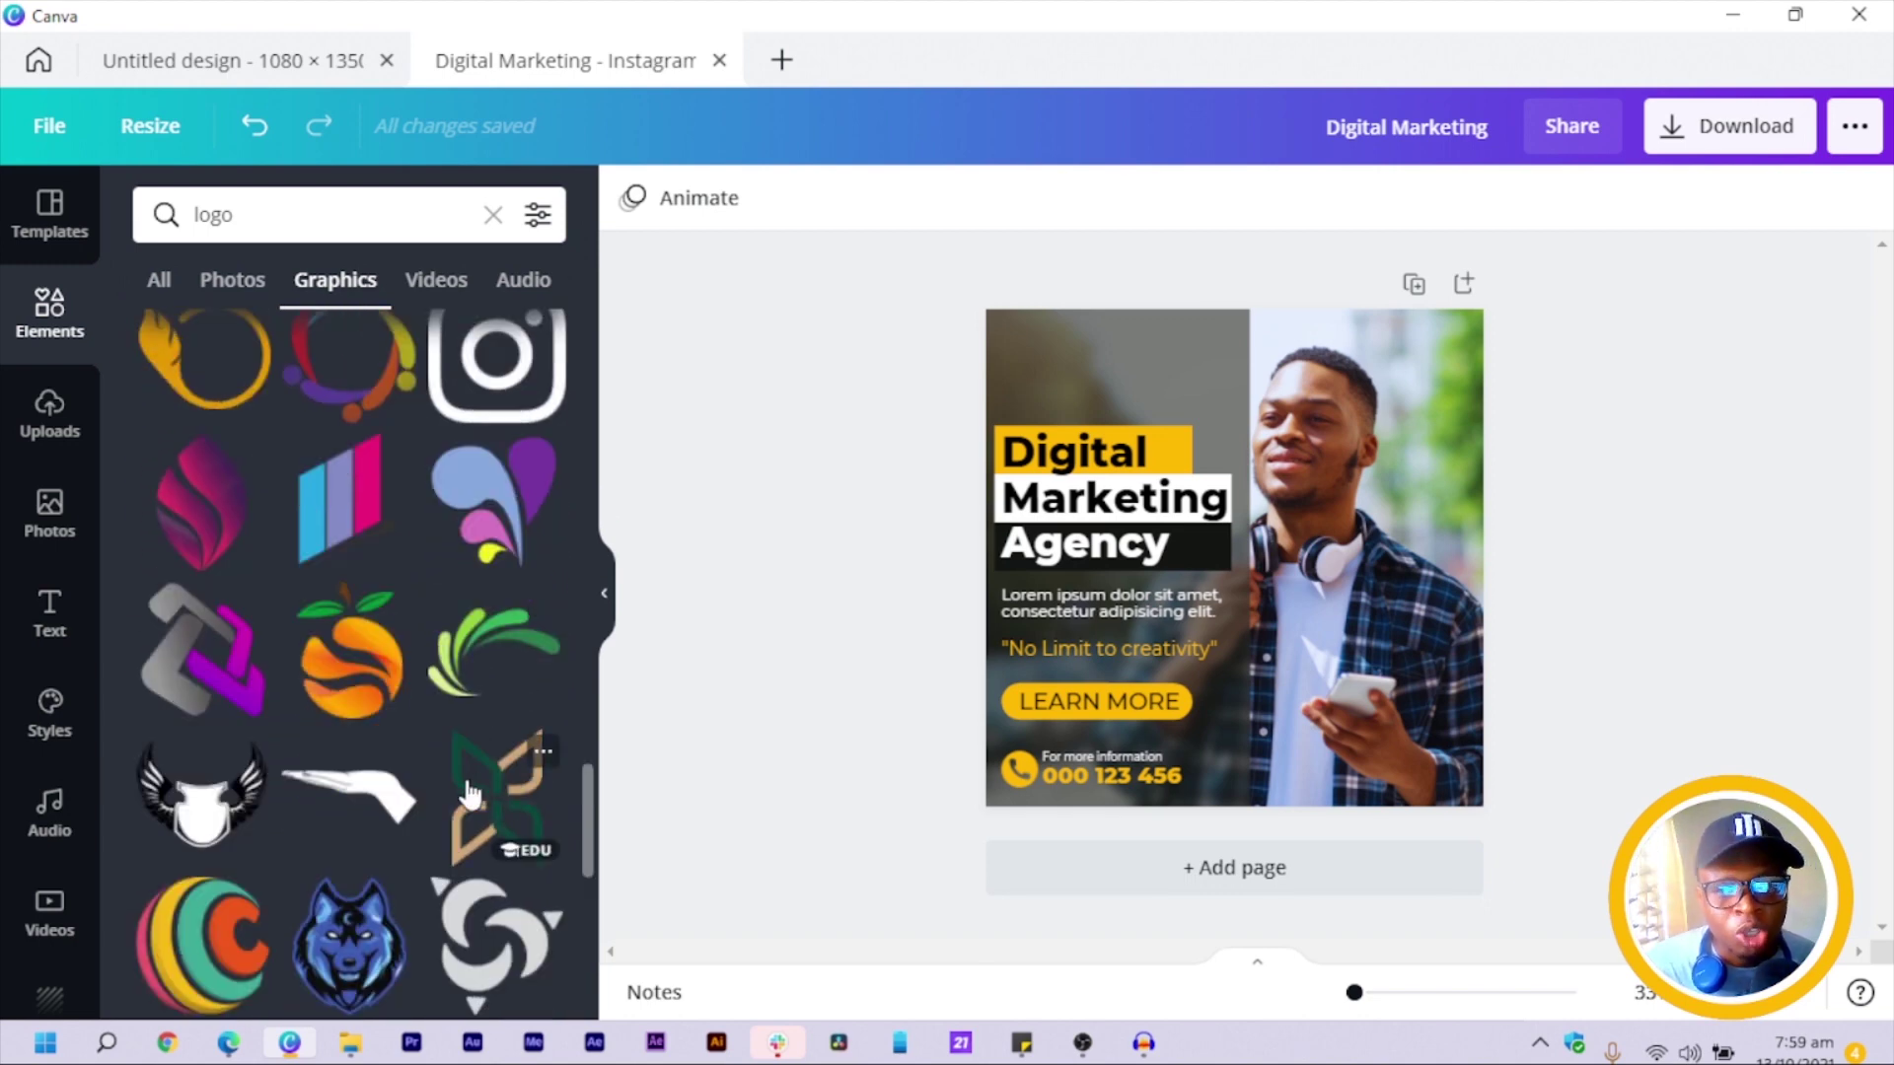
scroll(393, 794, "down", 4)
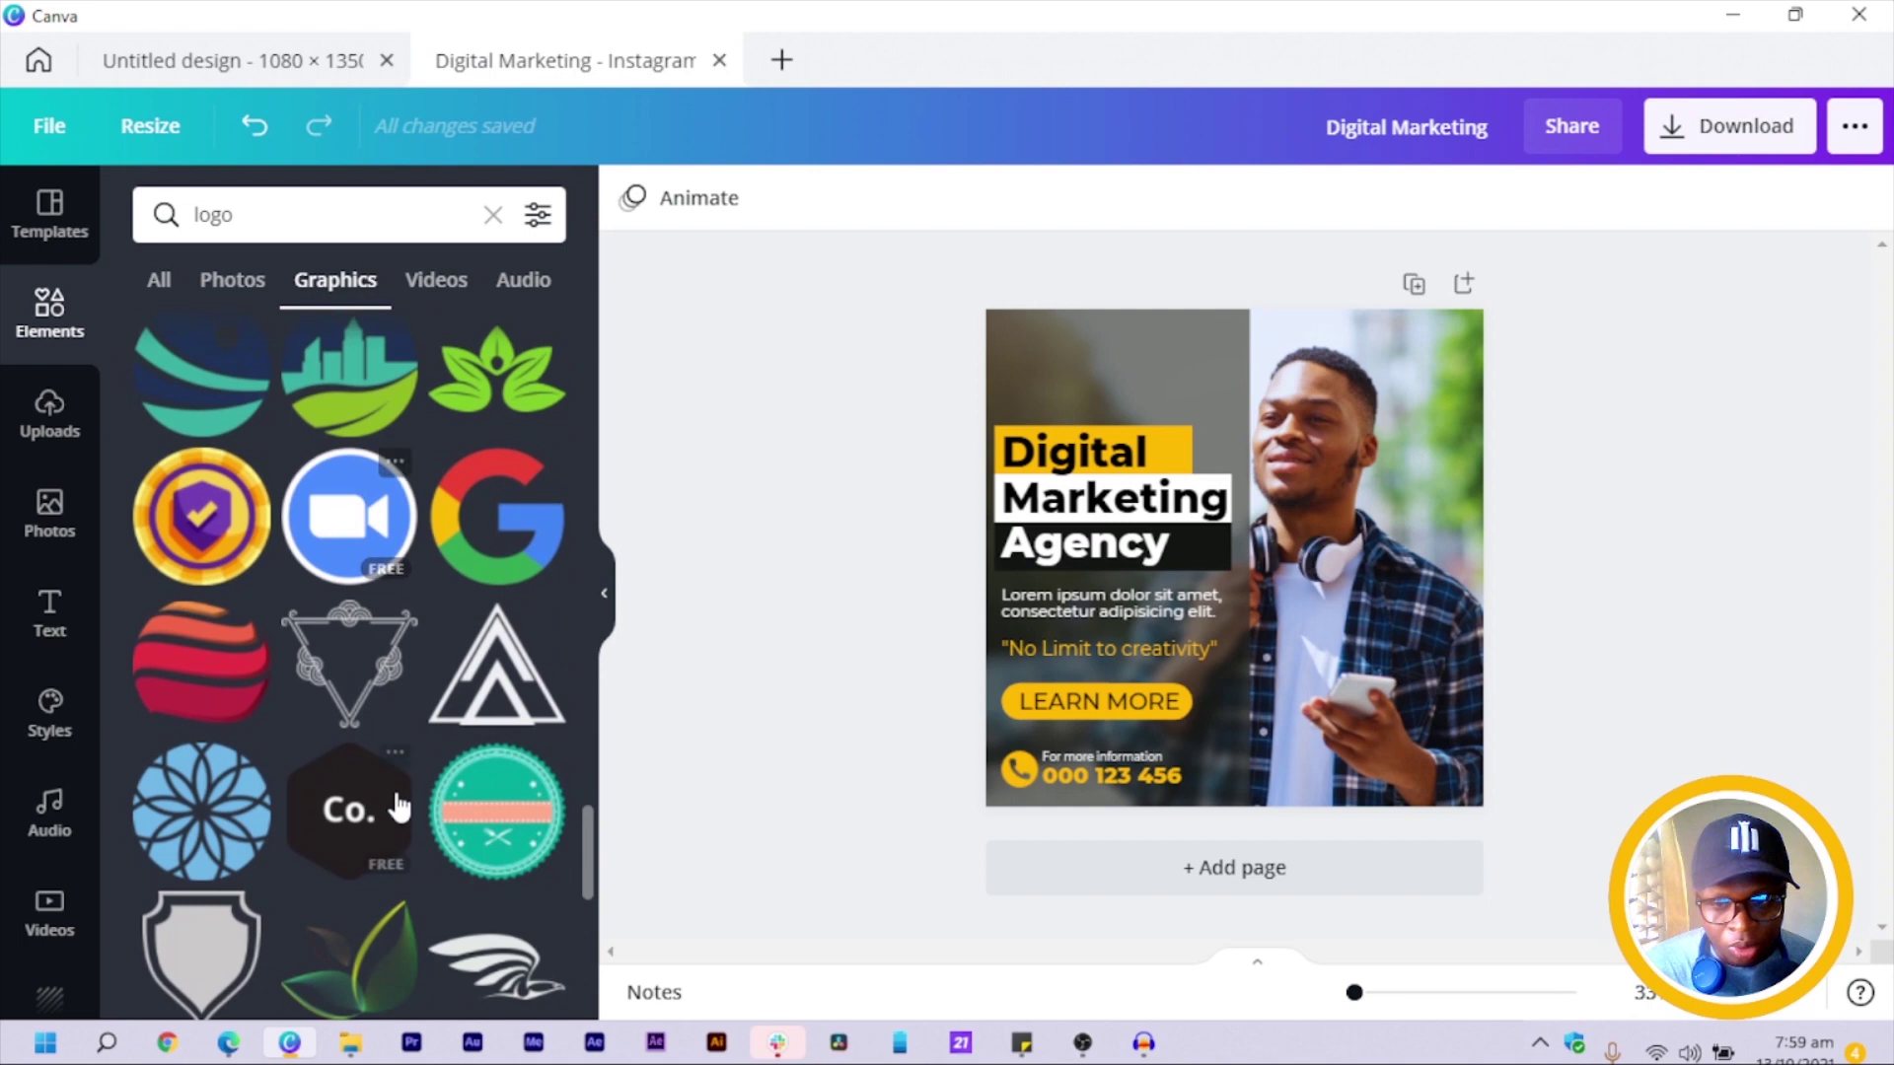
scroll(467, 676, "down", 4)
scroll(444, 755, "down", 4)
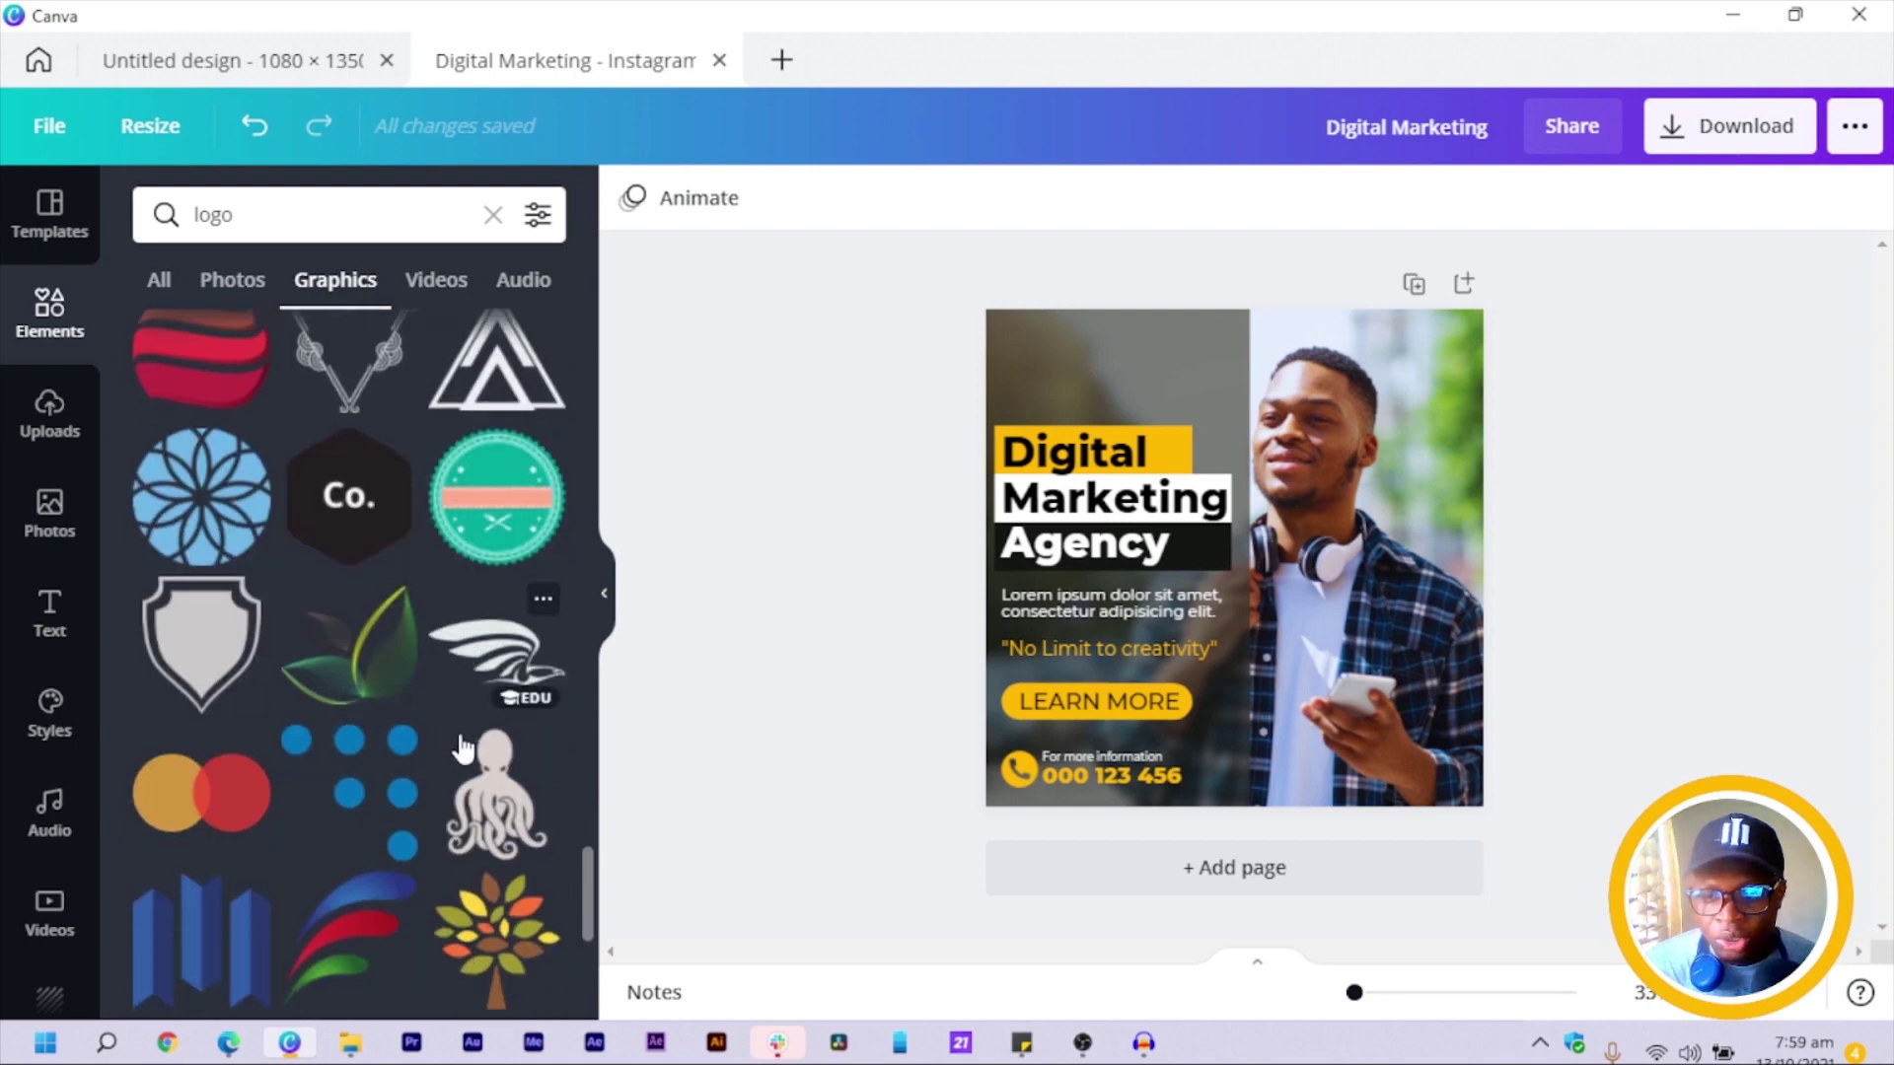
scroll(438, 759, "down", 4)
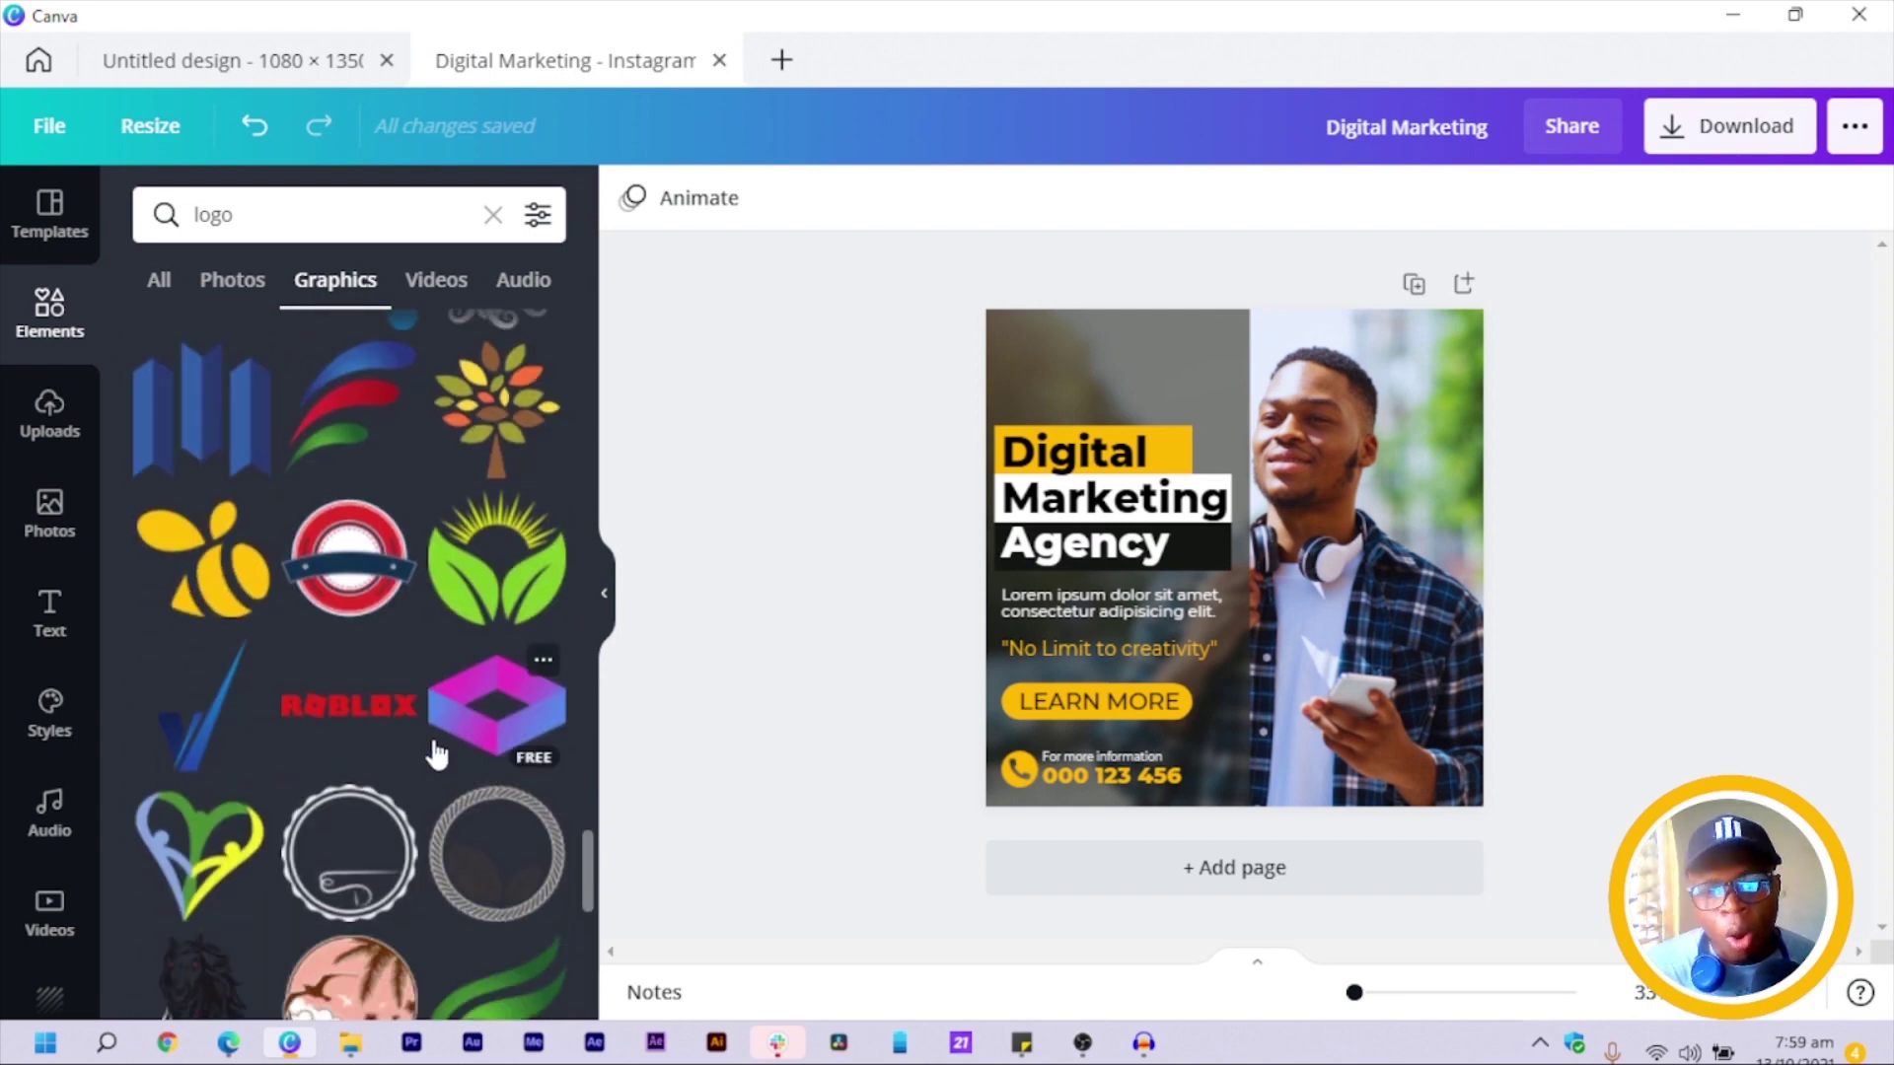
scroll(437, 754, "up", 7)
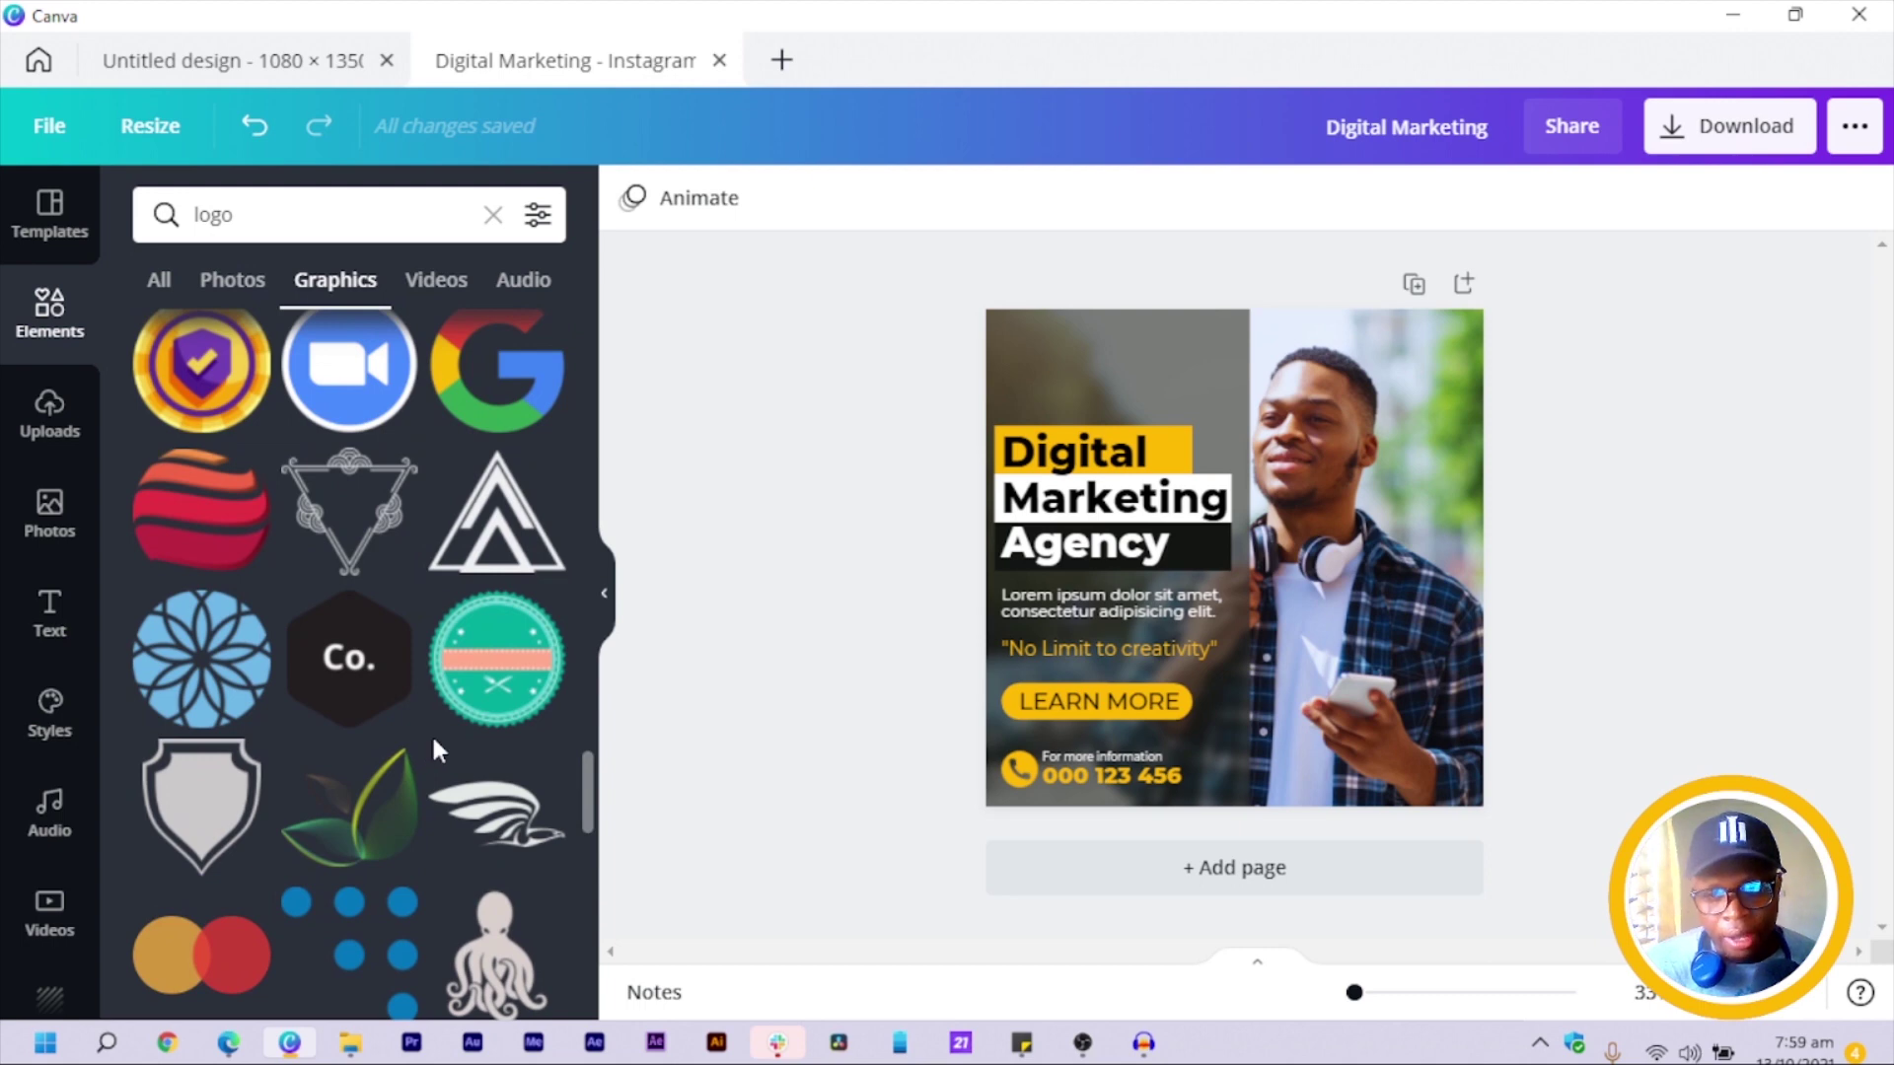
scroll(430, 732, "up", 2)
Add the Co. hexagon logo, shrink it, place it top-left on the dark panel, and colour it yellow.
left_click(326, 804)
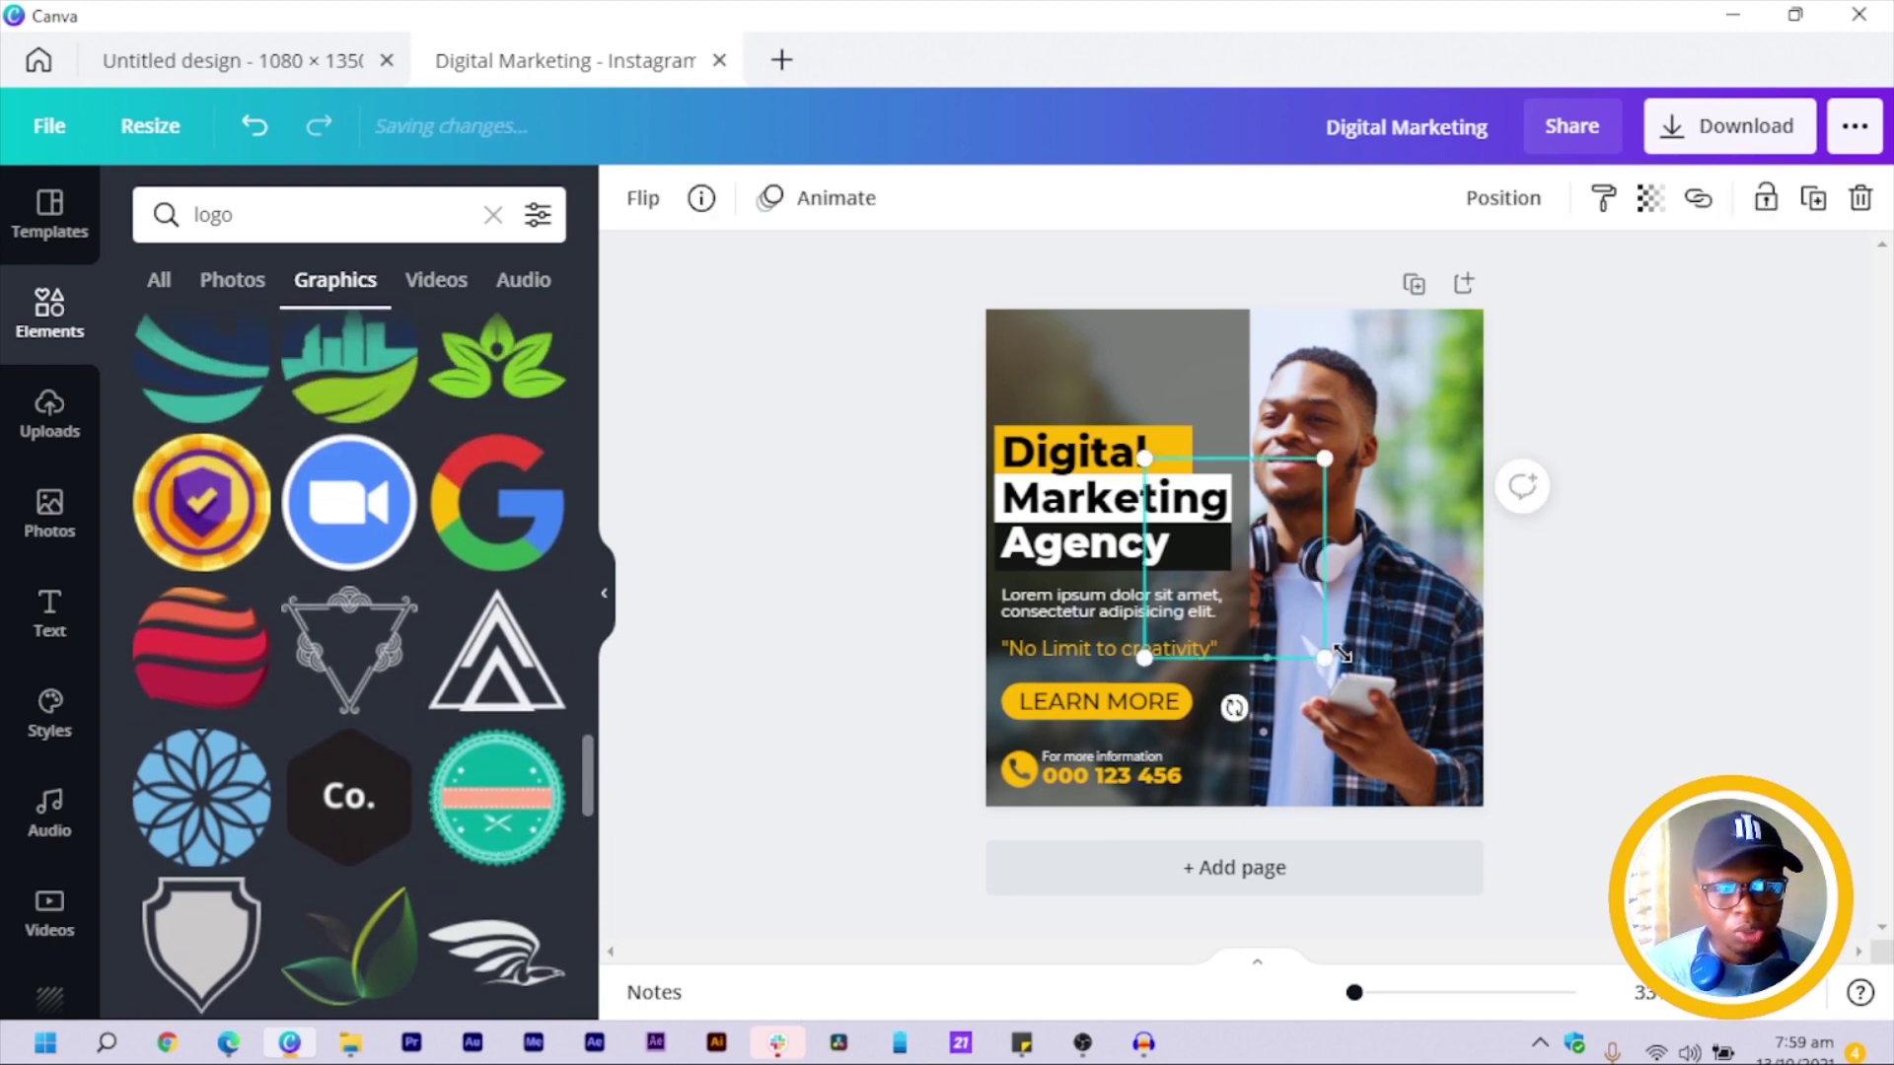
left_click_drag(1342, 654, 1210, 533)
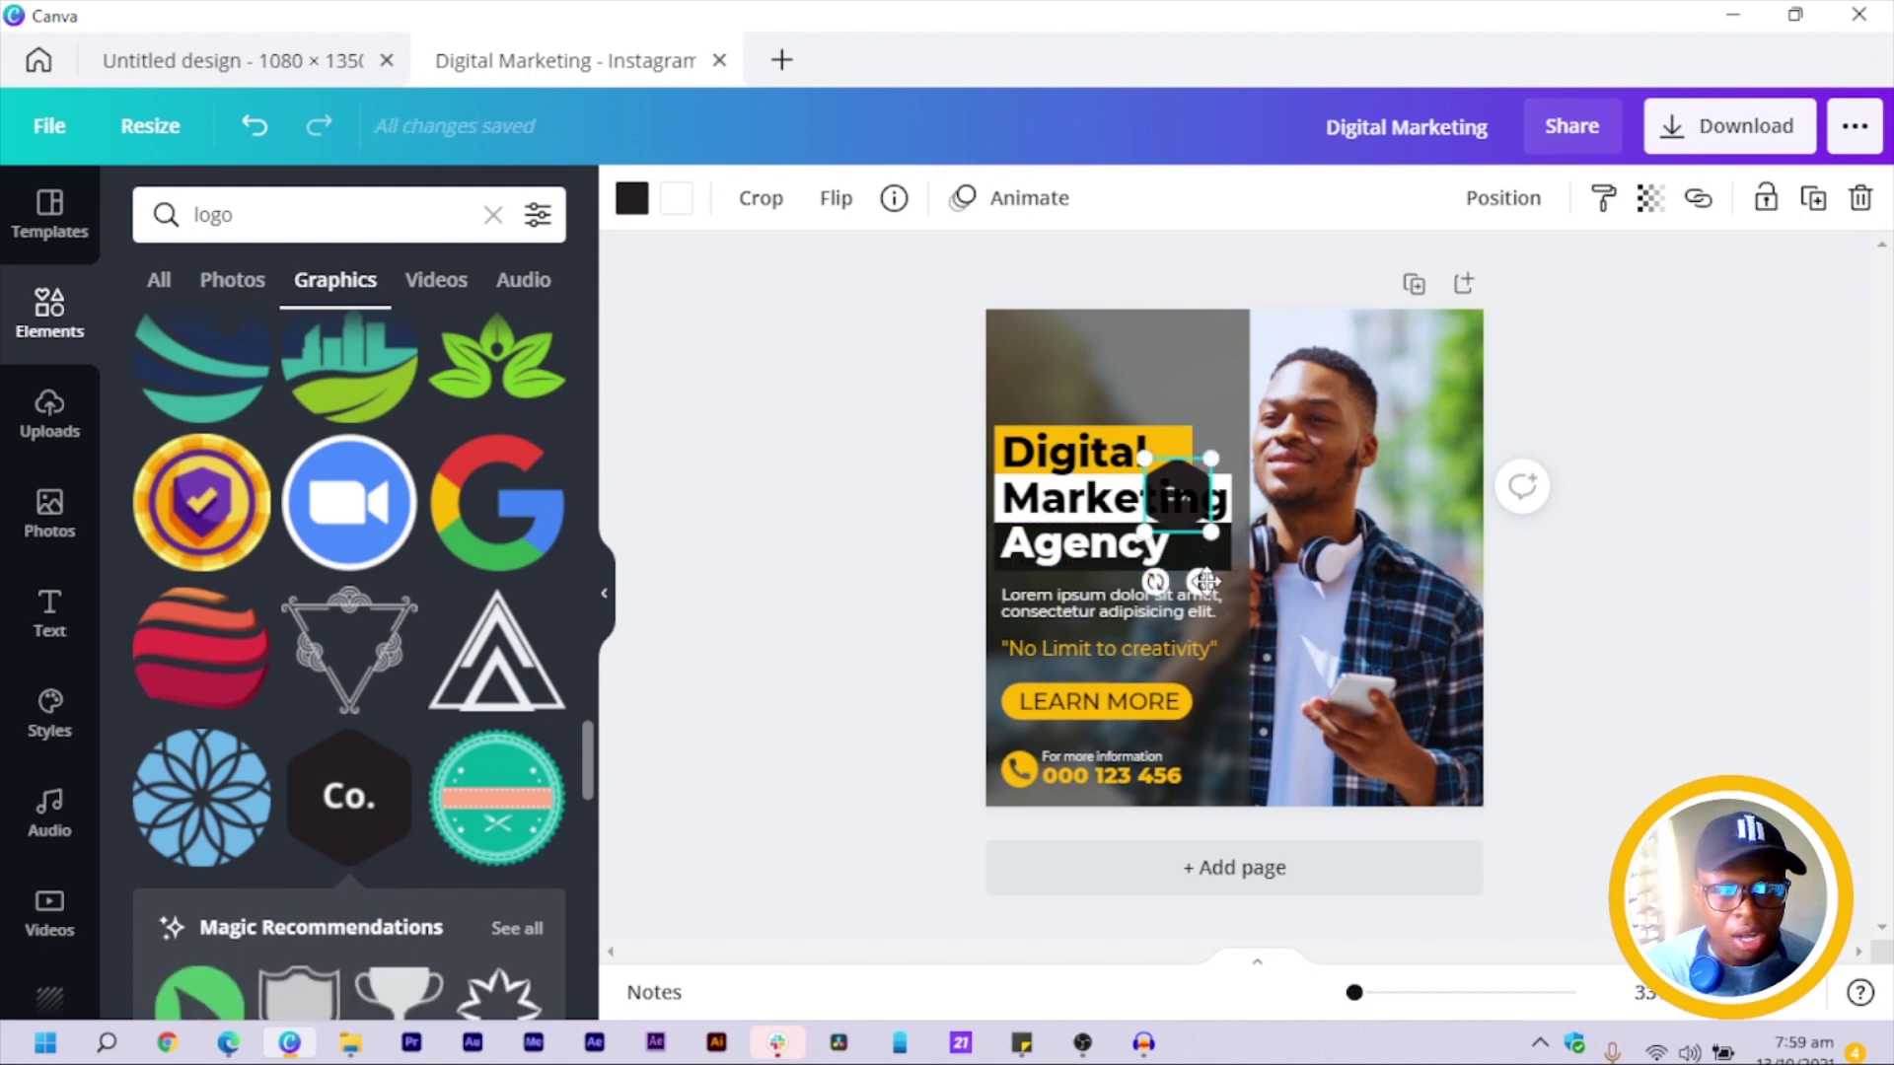
left_click_drag(1082, 464, 1041, 428)
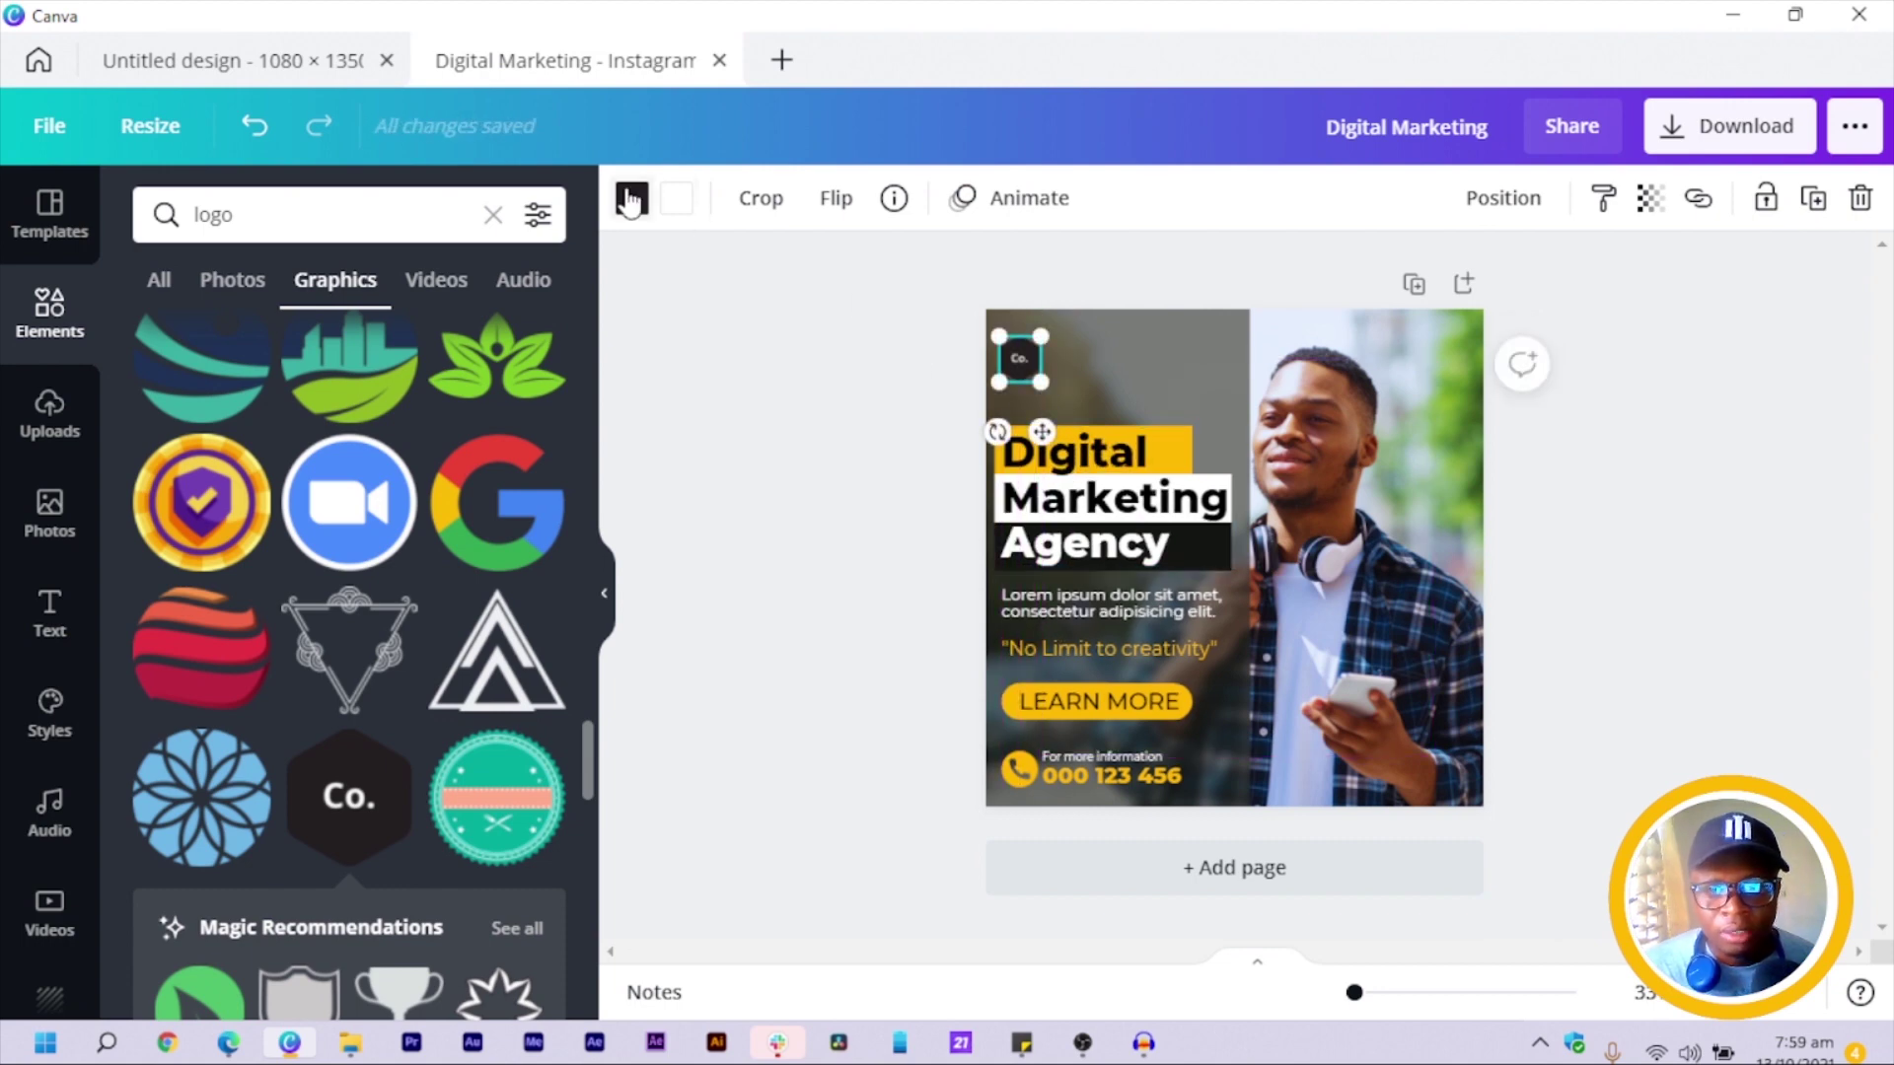
left_click(631, 197)
left_click(382, 361)
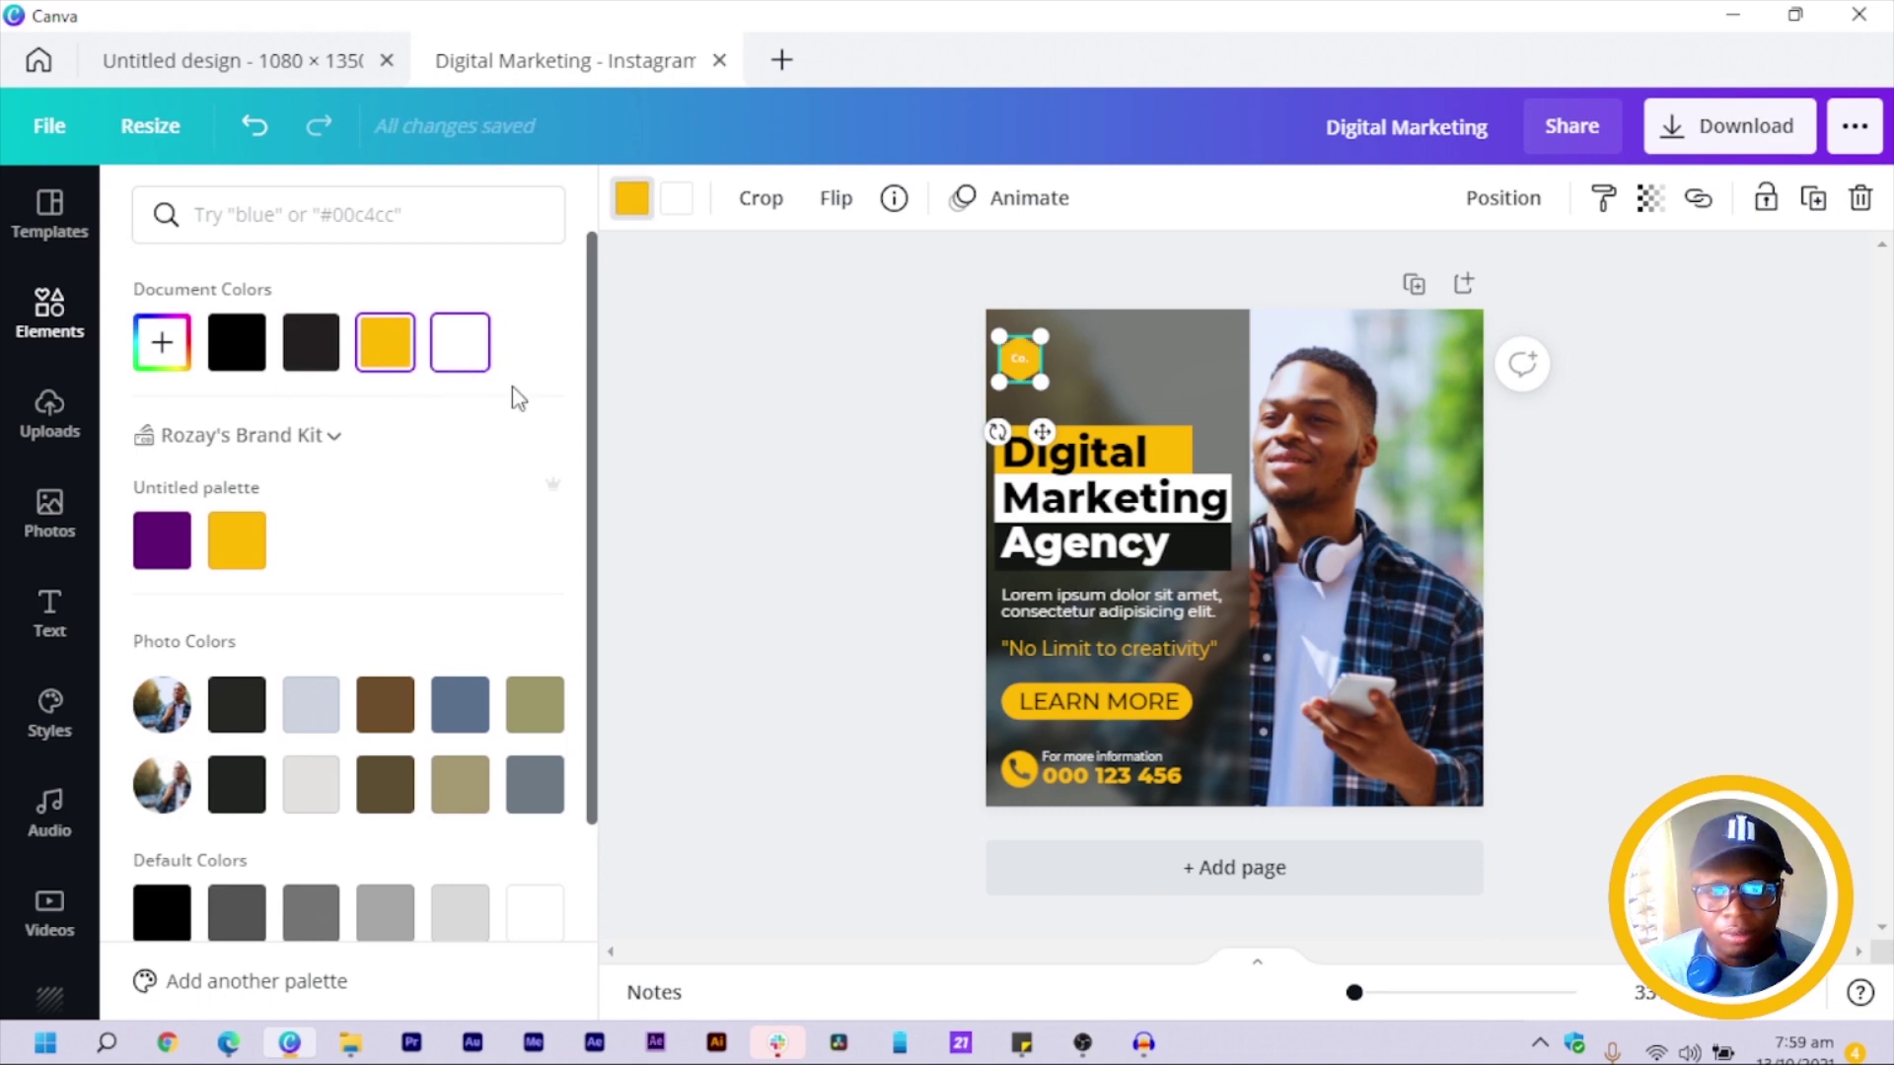
left_click(927, 429)
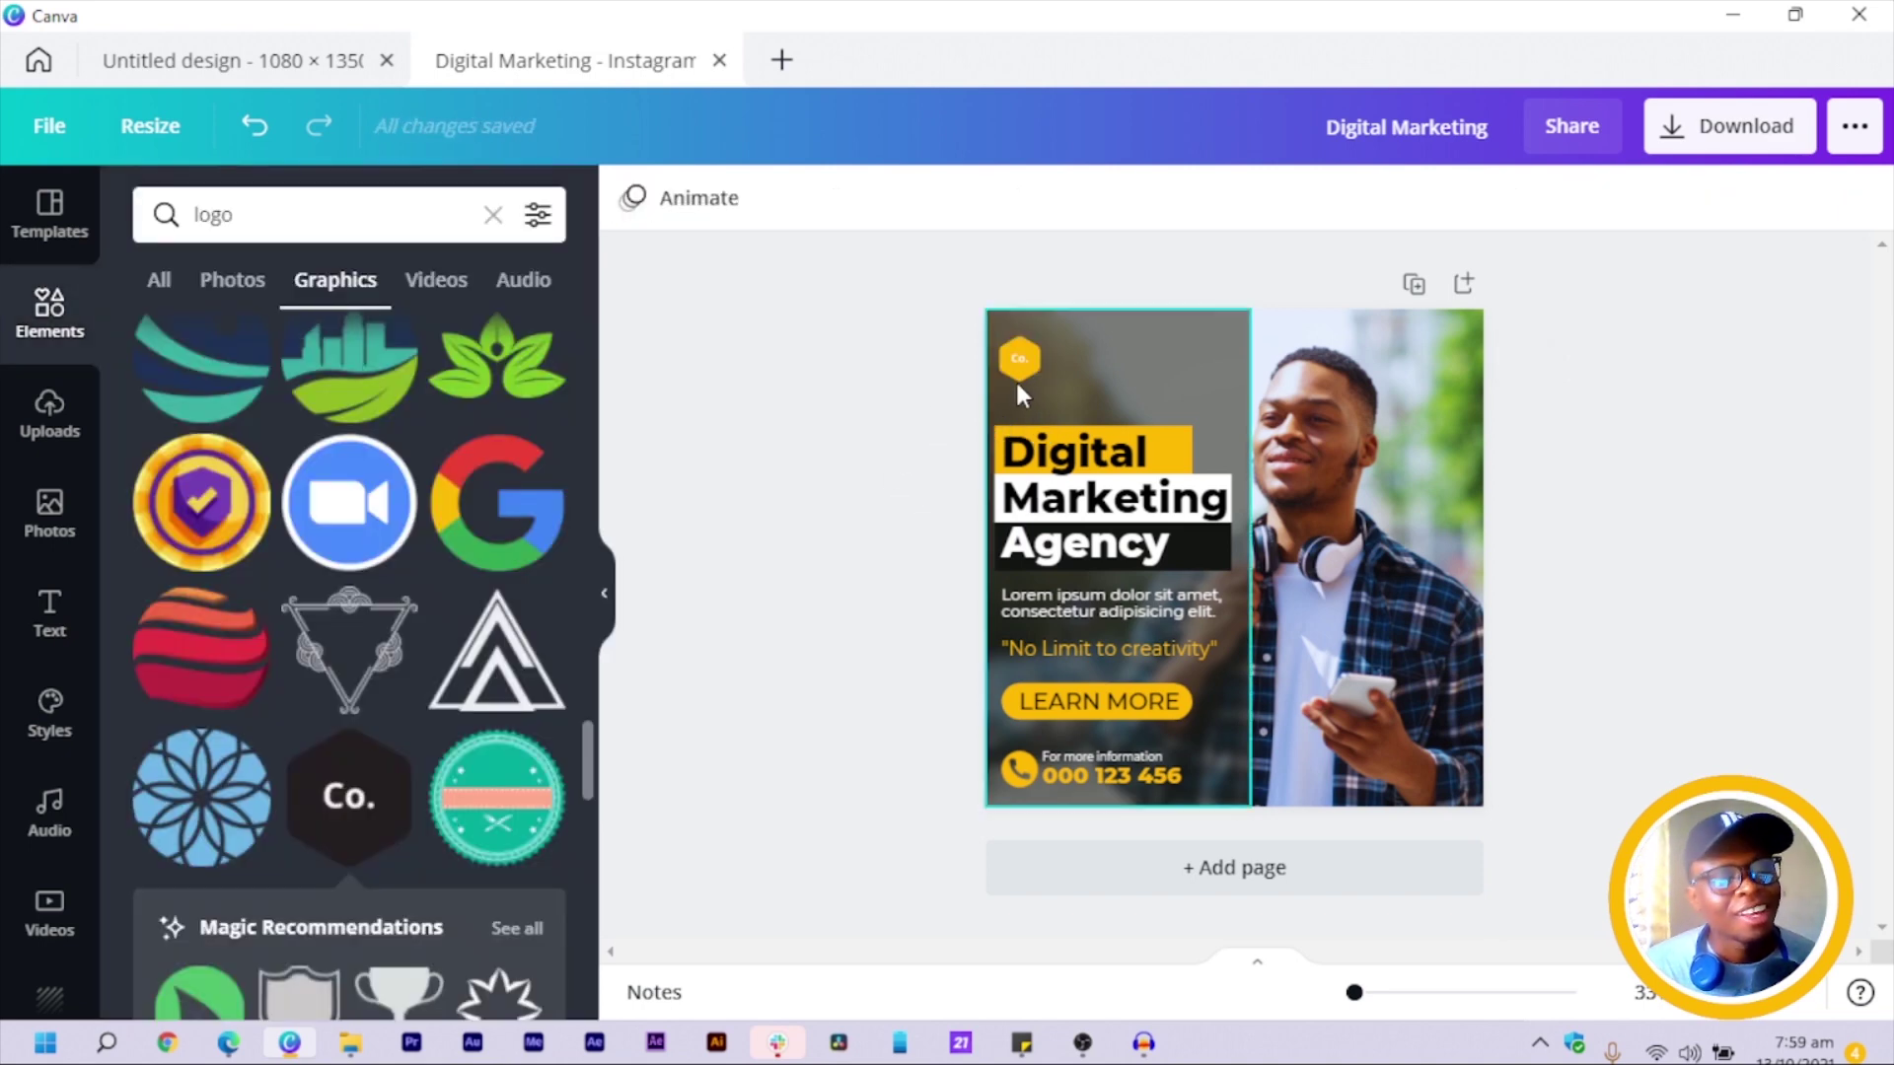
Move a text box beside the Co. logo and retype it as 'Brainer Consulting'.
left_click(1075, 611)
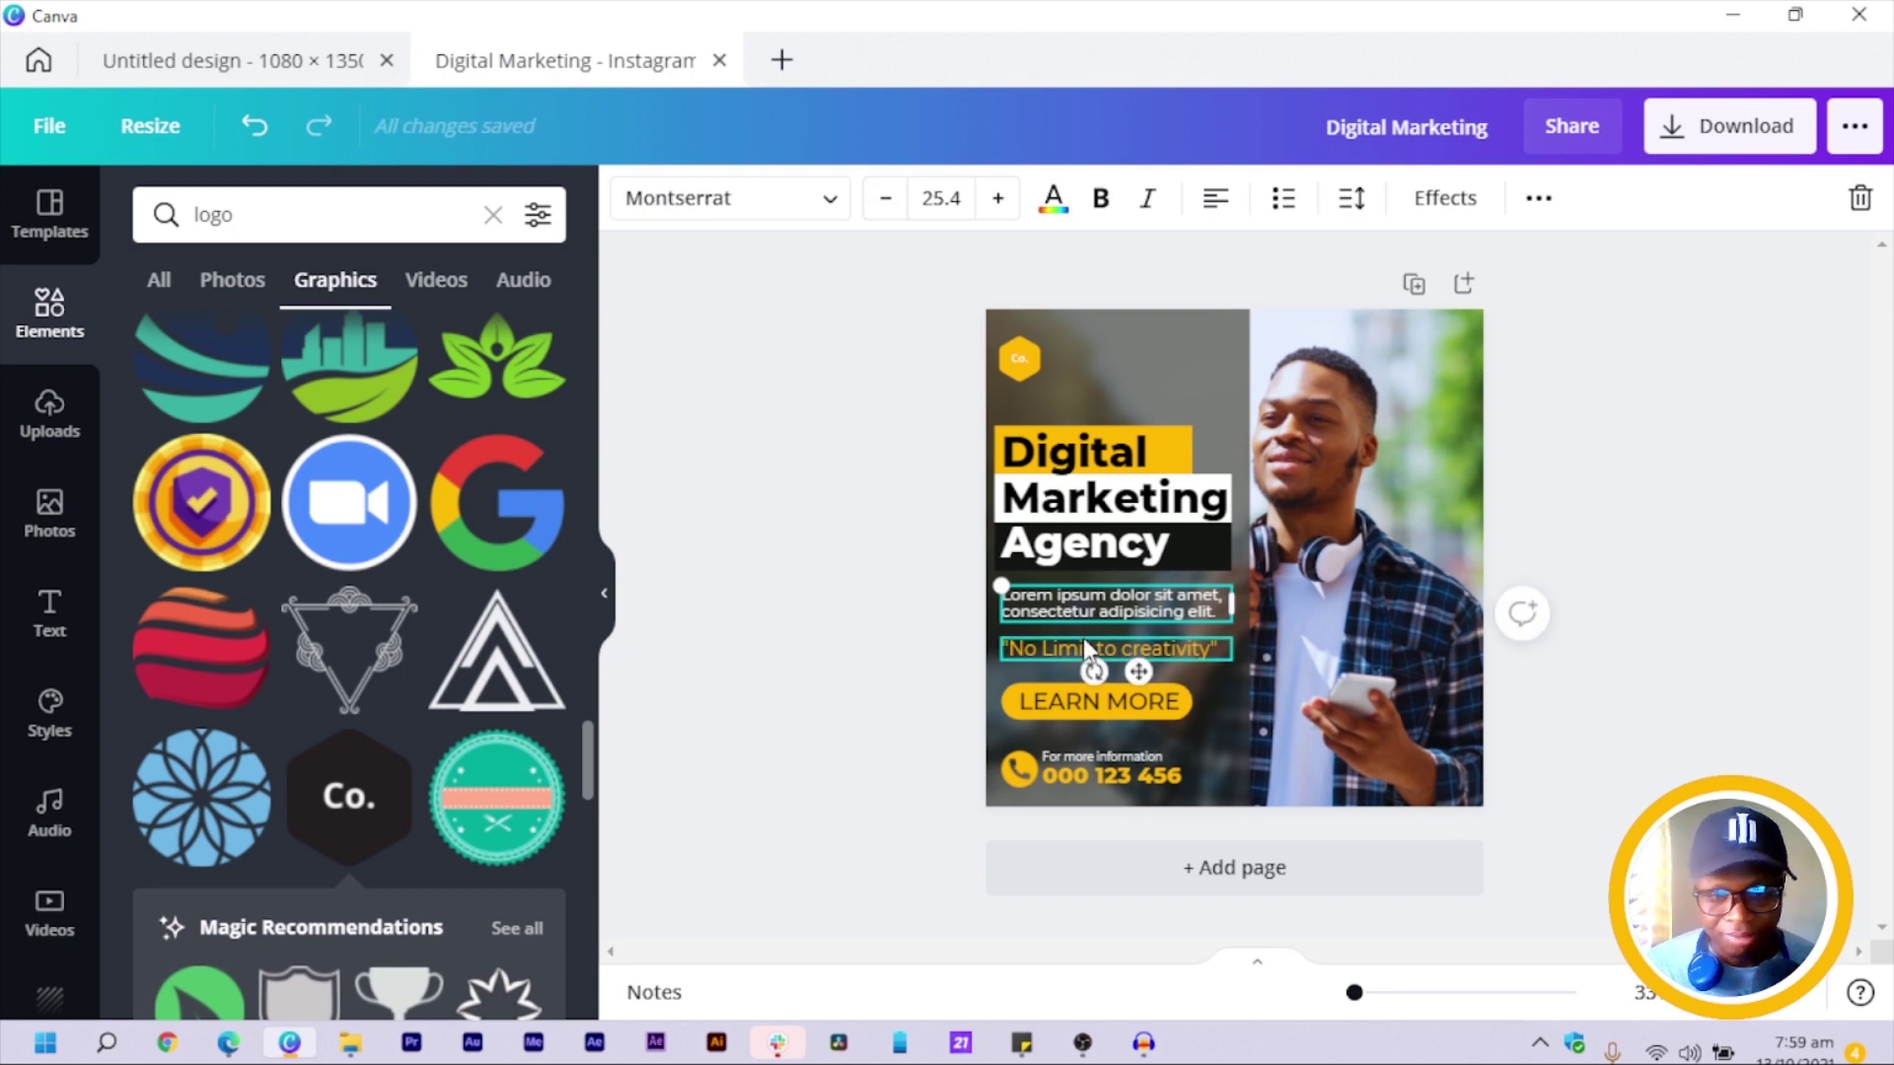
left_click_drag(1138, 672, 1178, 434)
left_click_drag(1148, 365, 1146, 363)
double_click(1154, 357)
type("Brai")
key("shift")
key("shift")
key("shift")
key("shift")
key("shift")
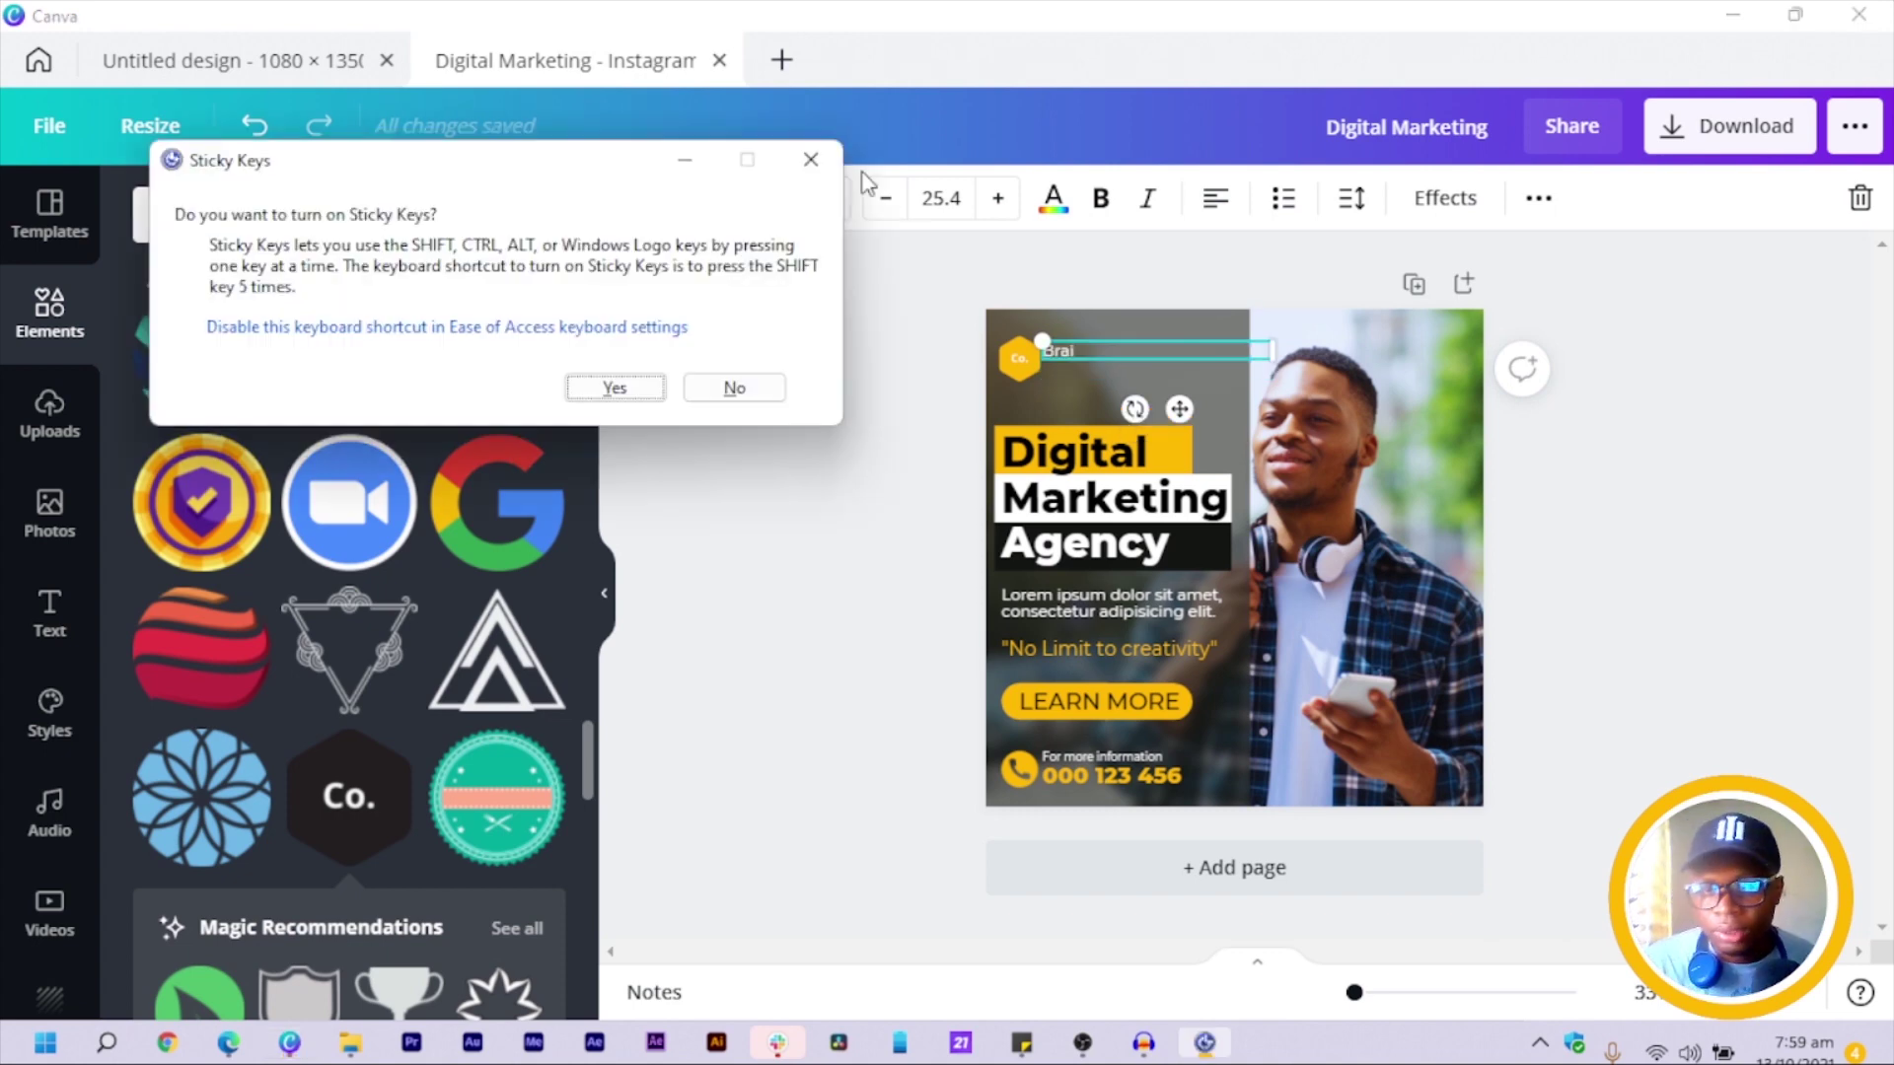
left_click(811, 160)
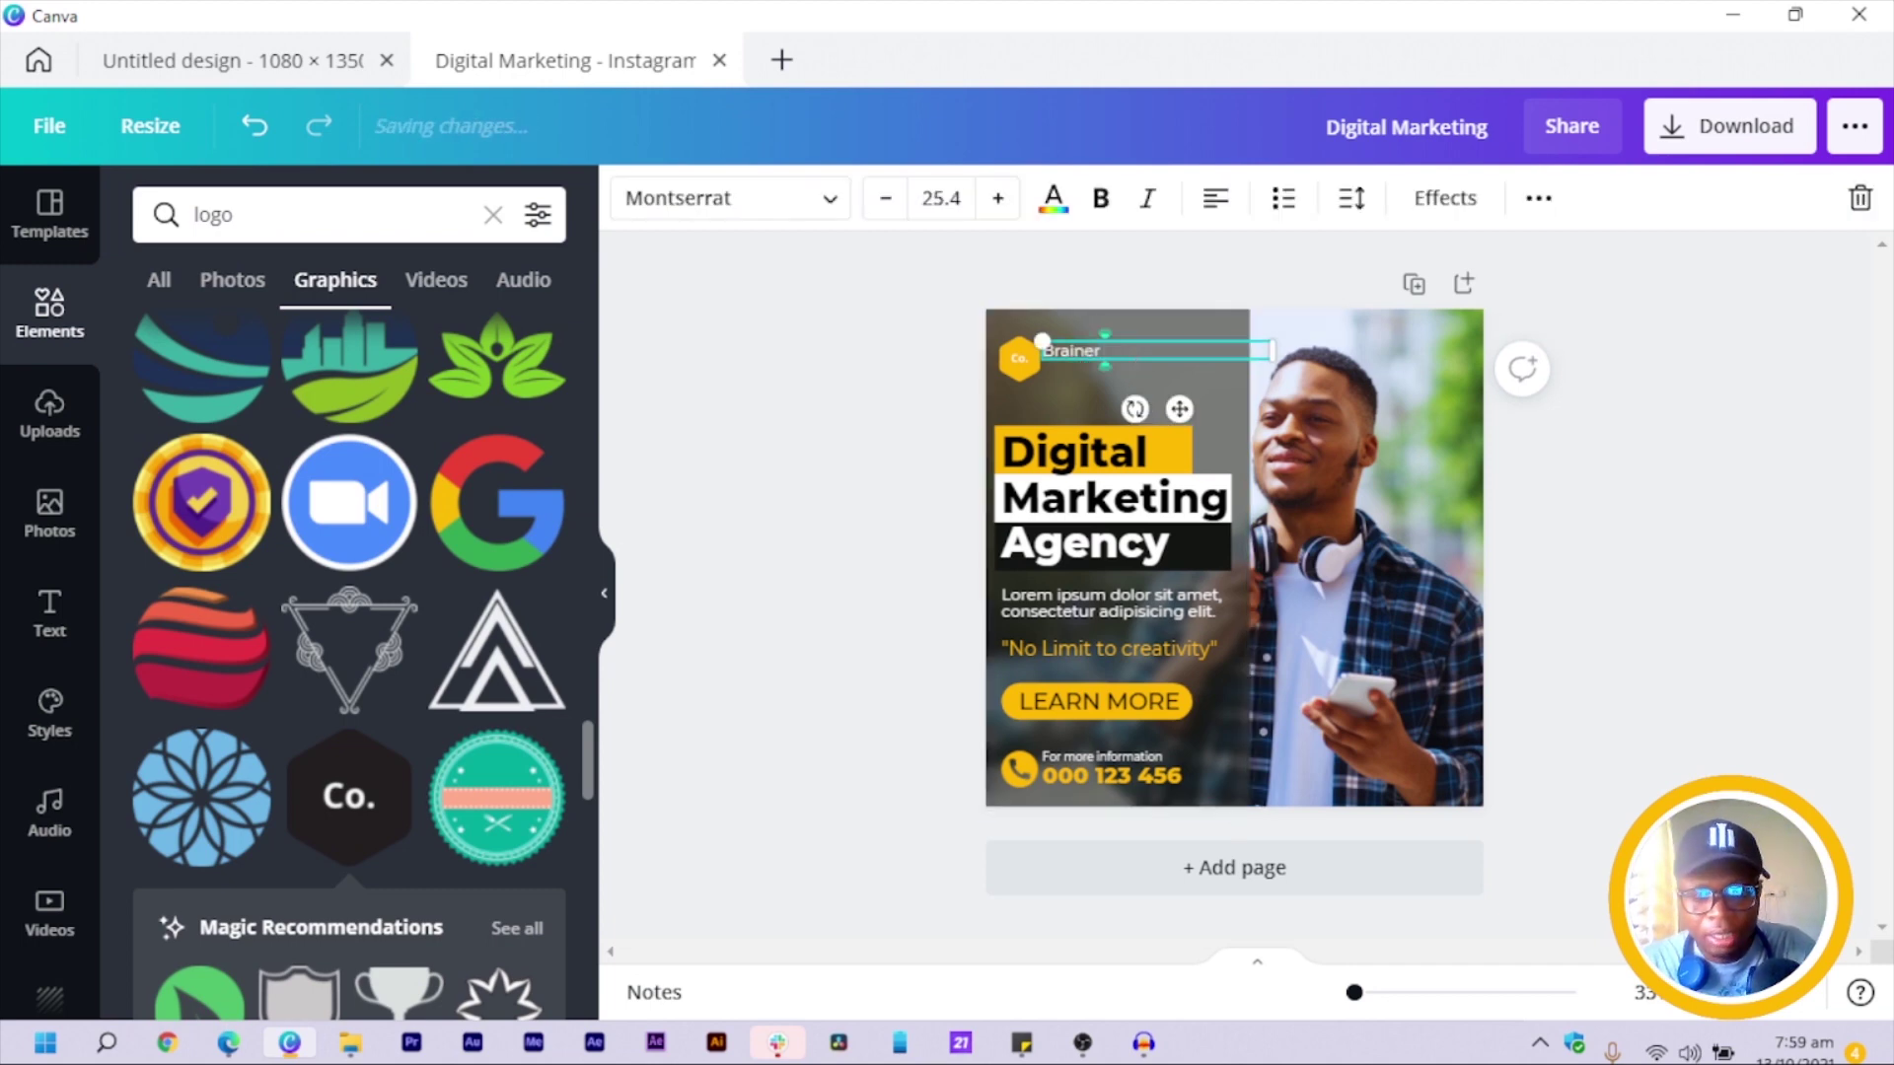
type("ner Consulting")
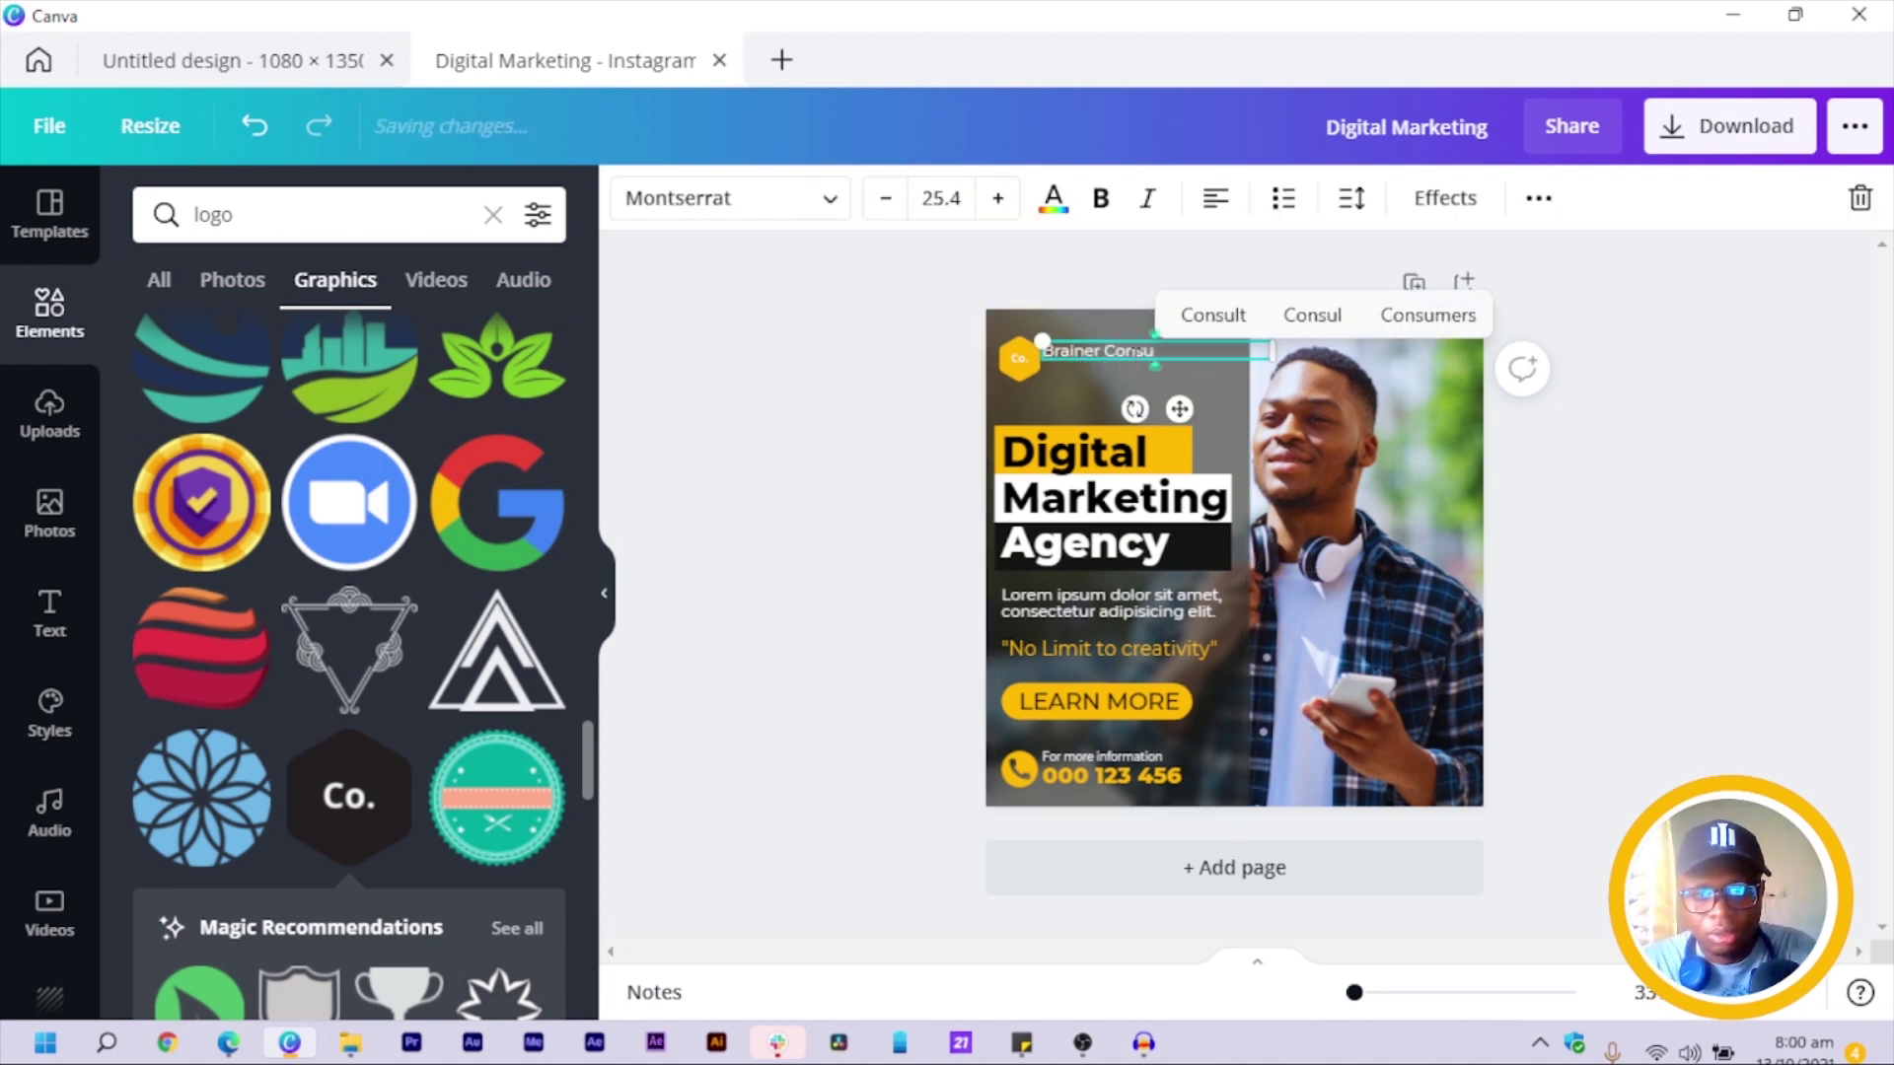